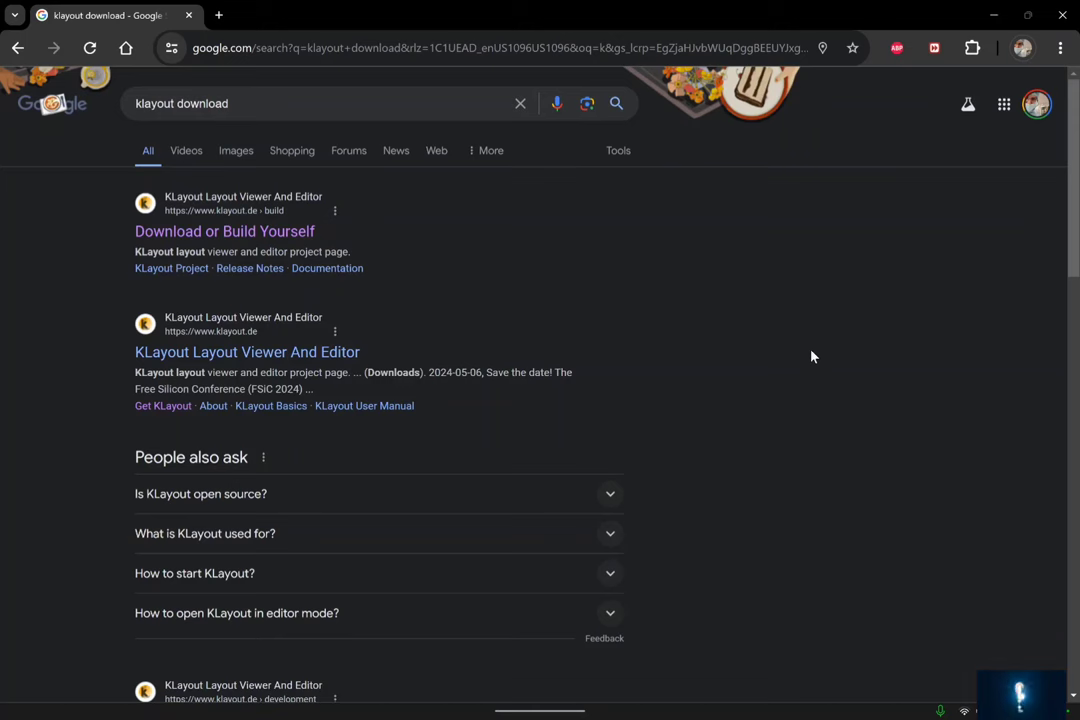
# Open the KLayout "Download or Build Yourself" page from the search results and highlight its web address
pyautogui.moveTo(618, 700)
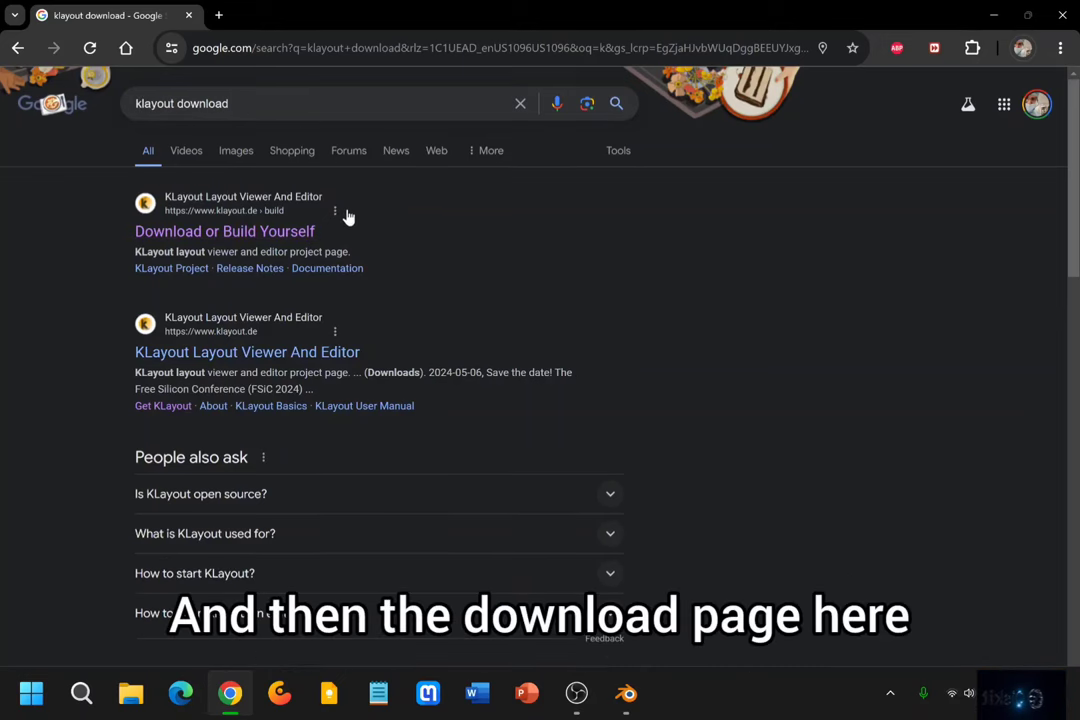
pyautogui.click(210, 232)
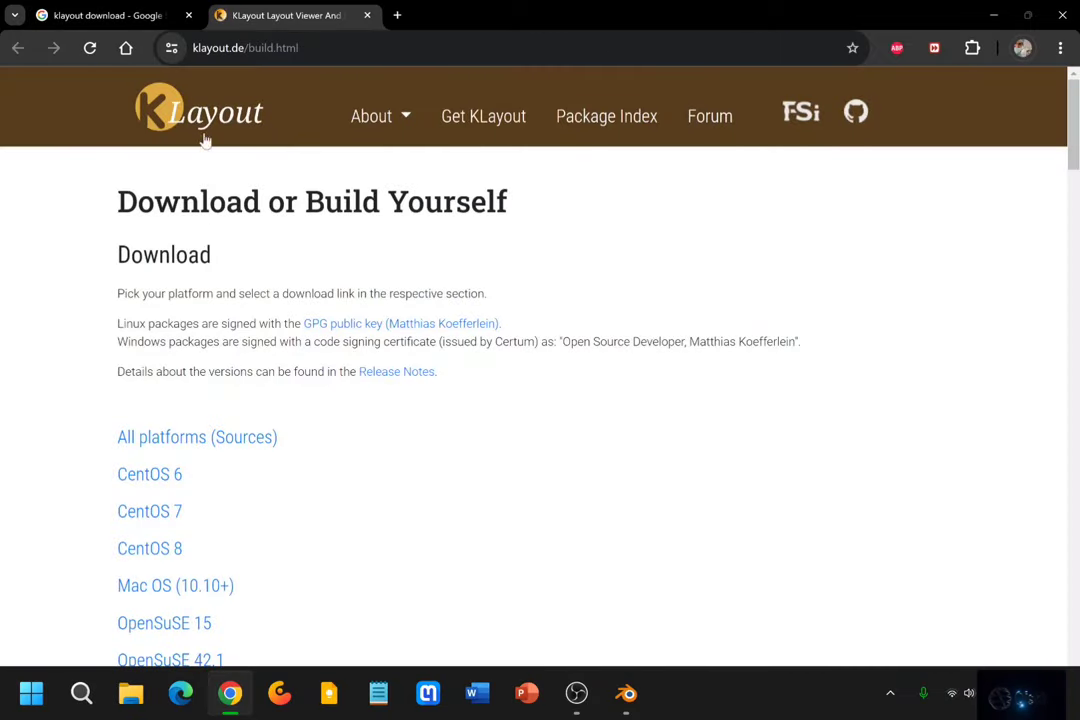
pyautogui.click(319, 48)
pyautogui.moveTo(400, 48); pyautogui.dragTo(188, 58)
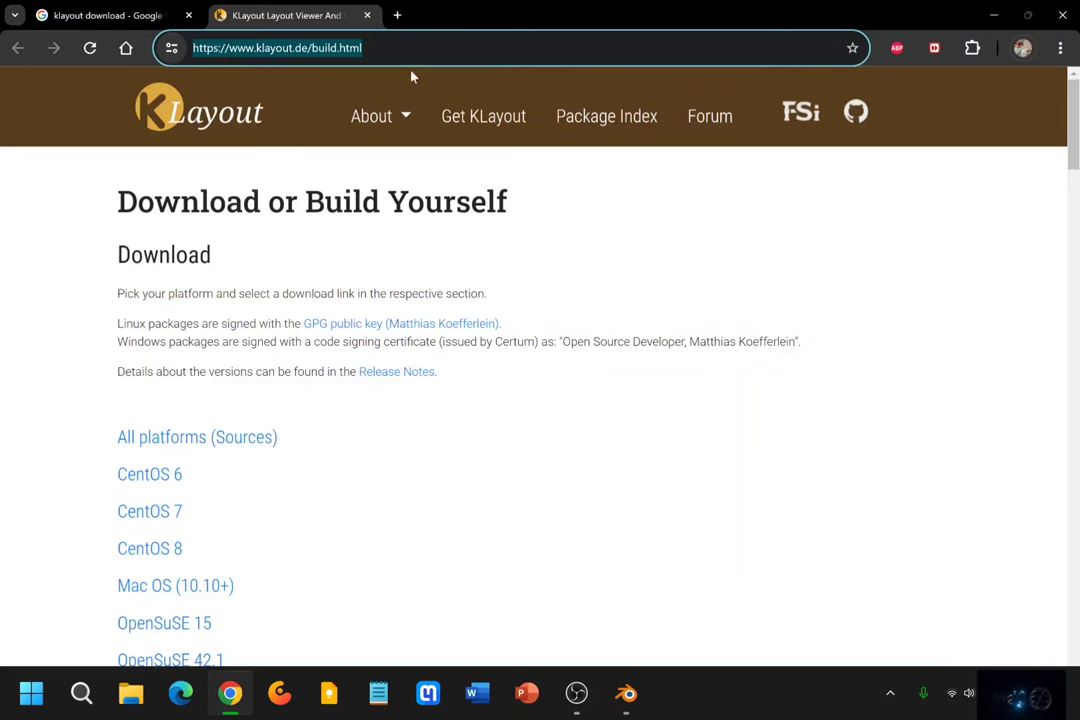
pyautogui.click(597, 233)
# Expand the Windows (32 and 64 bit) downloads and review the installers for version 0.29.2 and the earlier releases
pyautogui.scroll(-2, 597, 233)
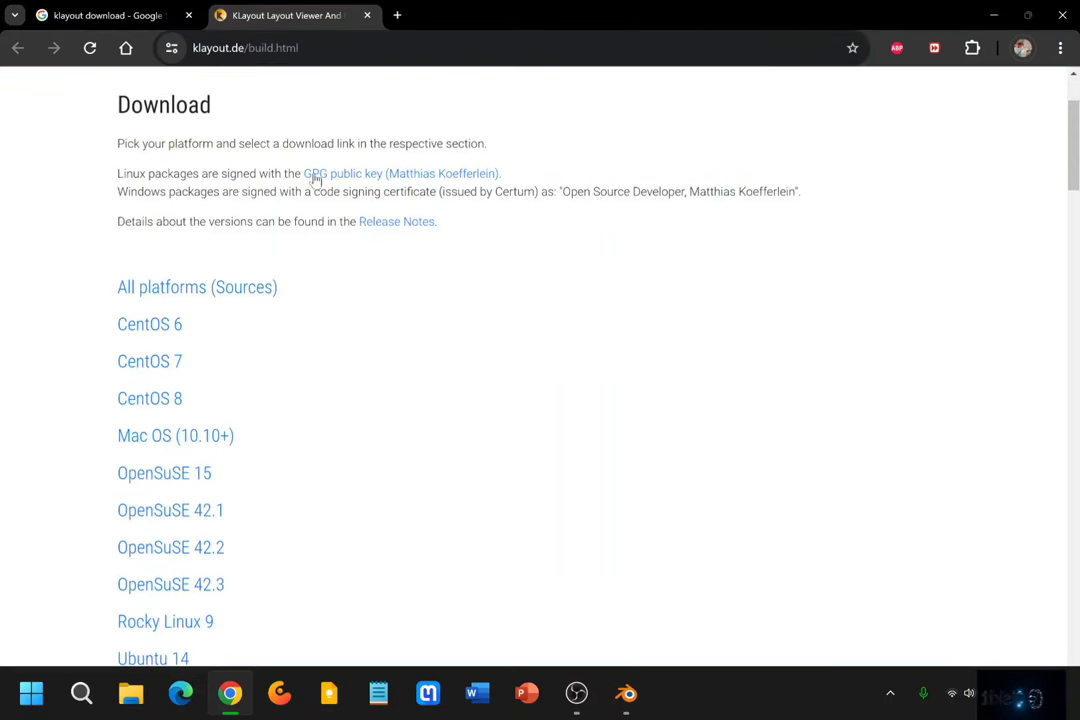
pyautogui.scroll(-5, 178, 248)
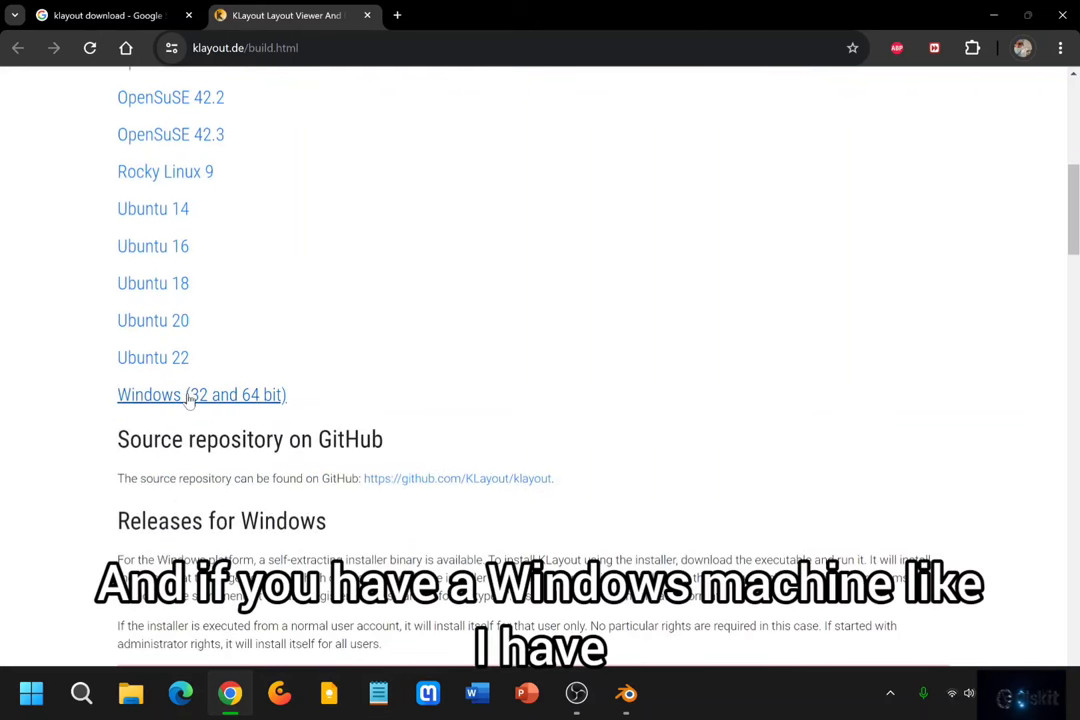
pyautogui.click(222, 396)
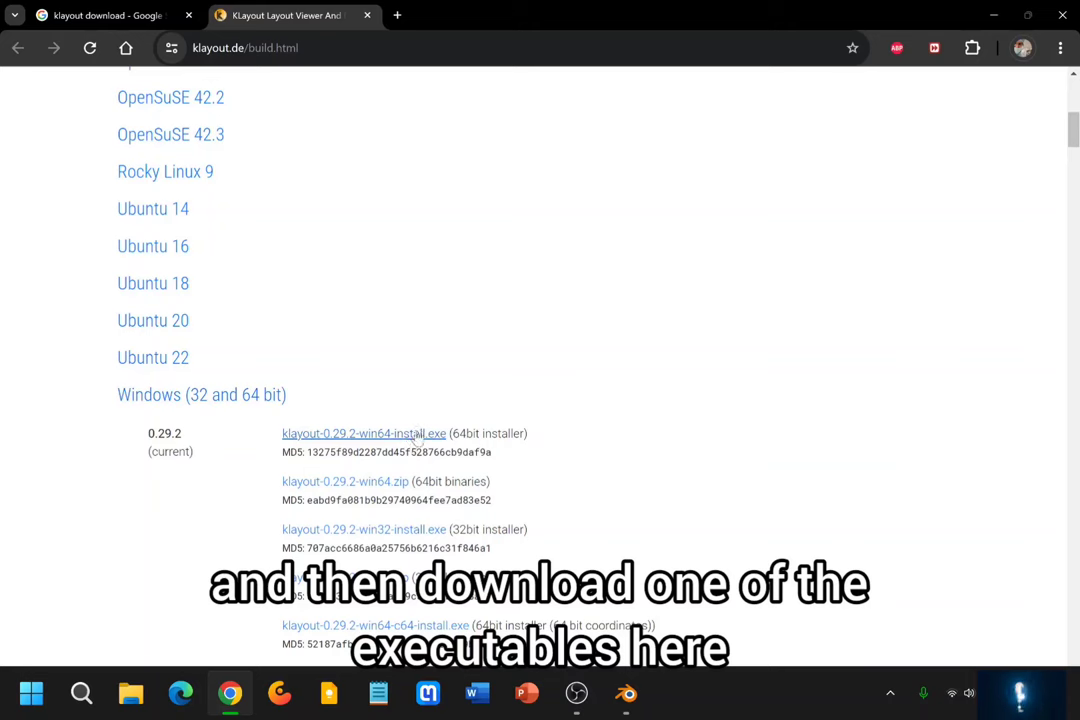
pyautogui.scroll(-2, 430, 433)
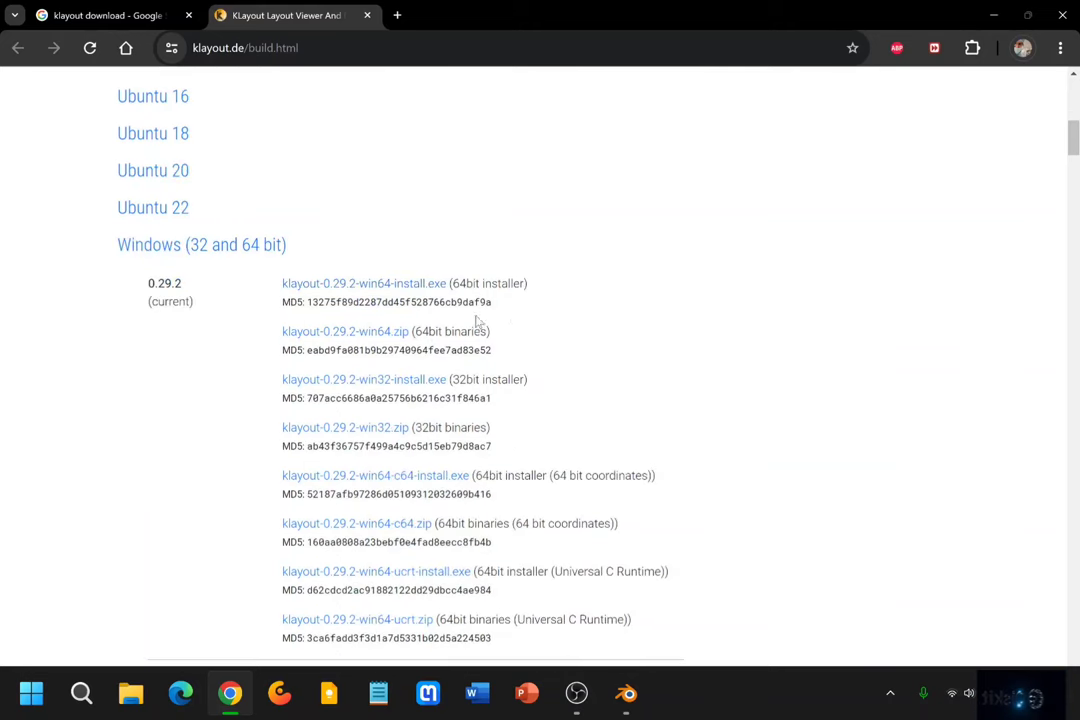
pyautogui.scroll(-6, 200, 313)
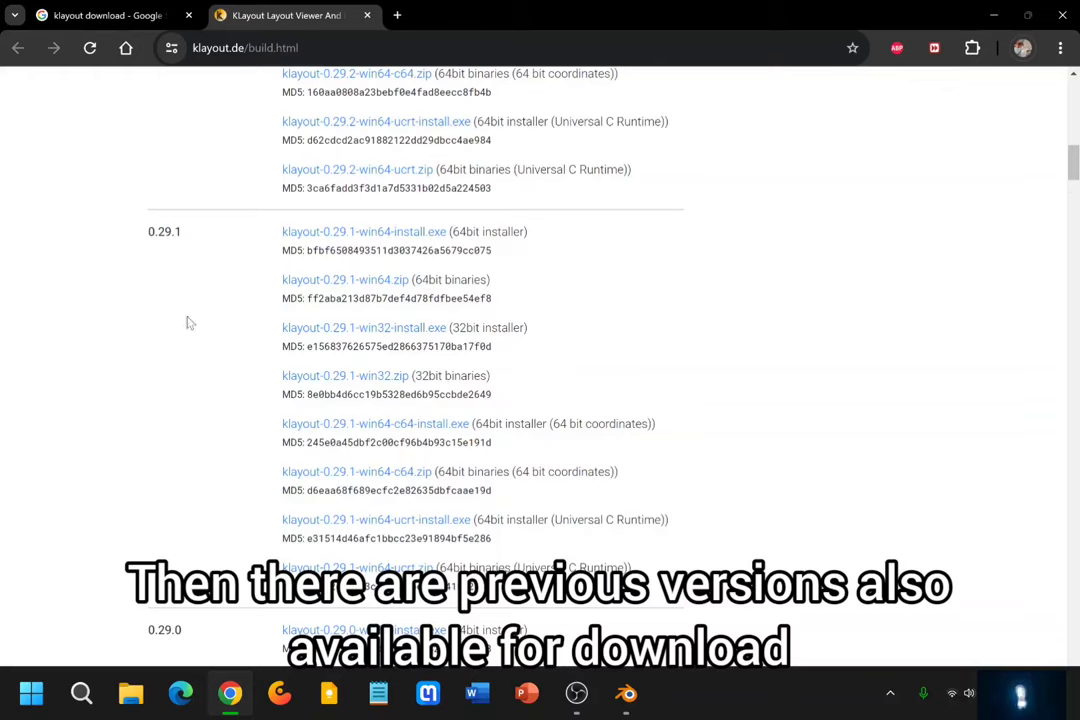
pyautogui.scroll(-15, 190, 340)
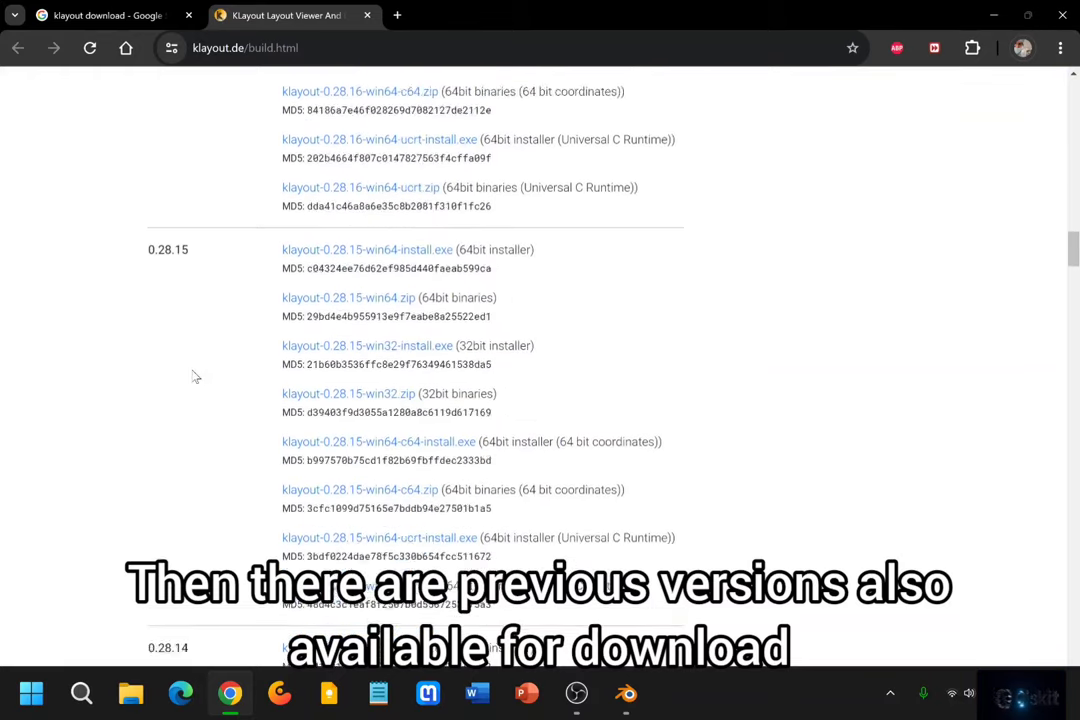
pyautogui.scroll(20, 195, 377)
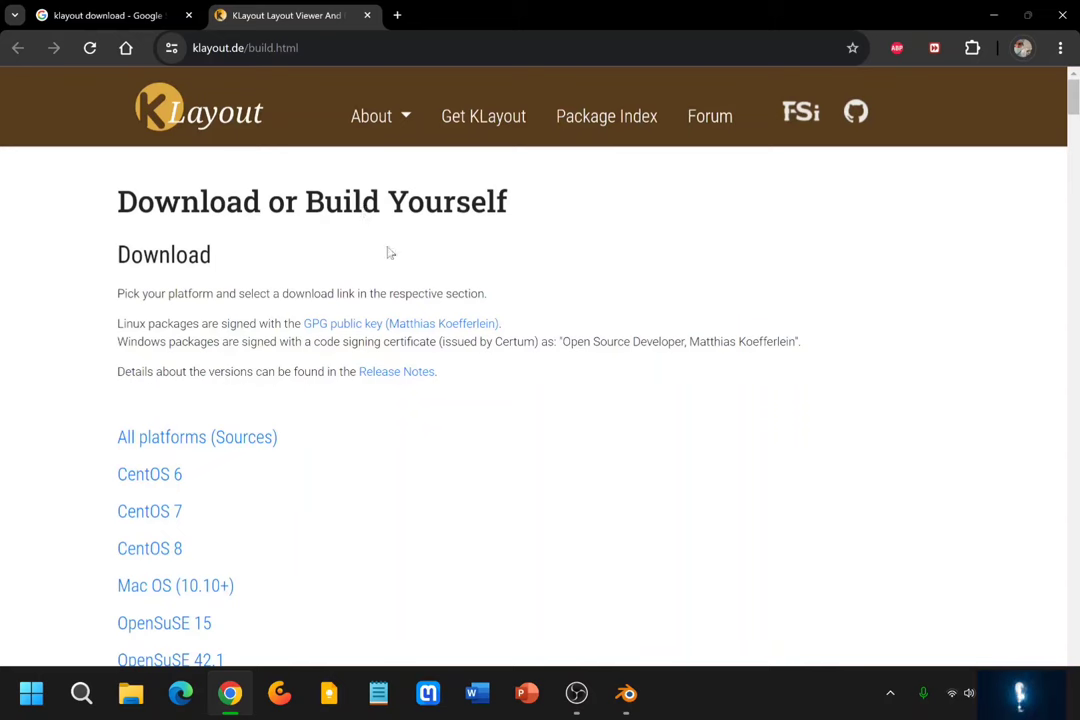
# Close the browser and launch KLayout (Editor) from the installed apps
pyautogui.click(1069, 17)
pyautogui.press('super')
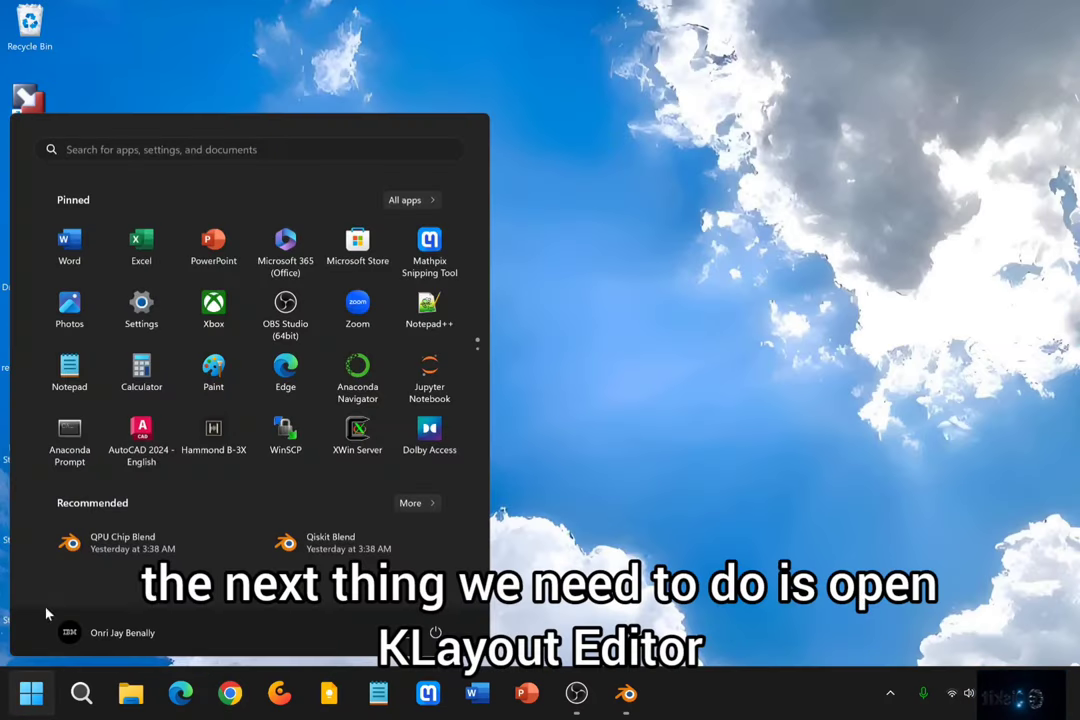
pyautogui.click(410, 200)
pyautogui.scroll(-5, 251, 433)
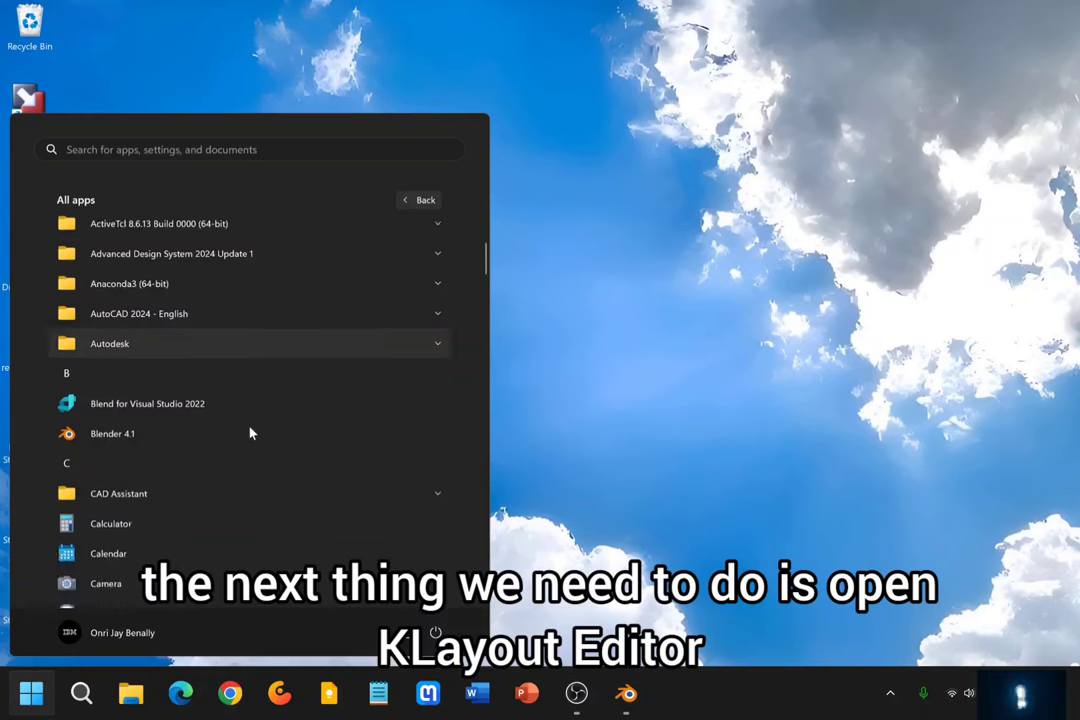
pyautogui.scroll(-10, 251, 433)
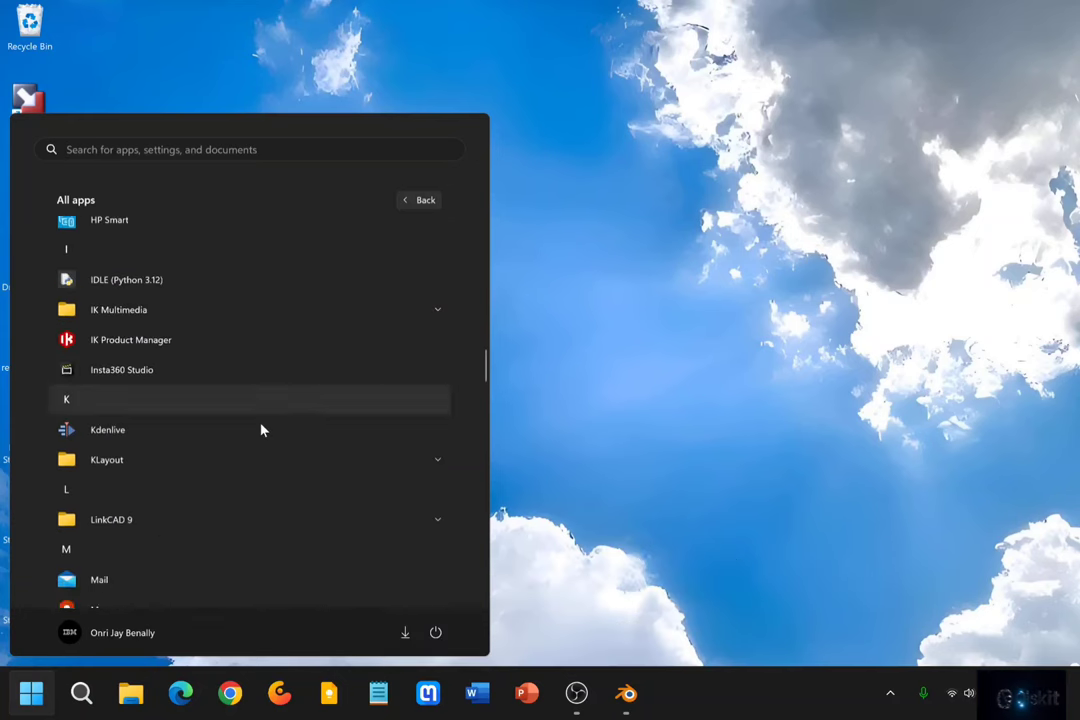
pyautogui.scroll(3, 261, 430)
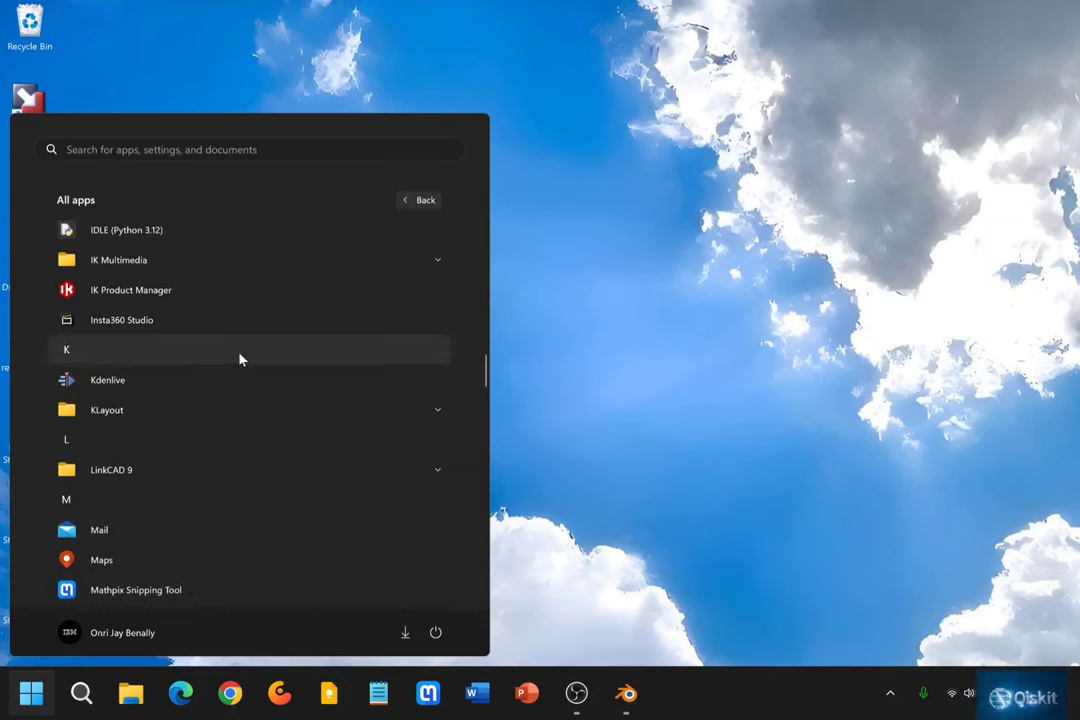
pyautogui.click(222, 408)
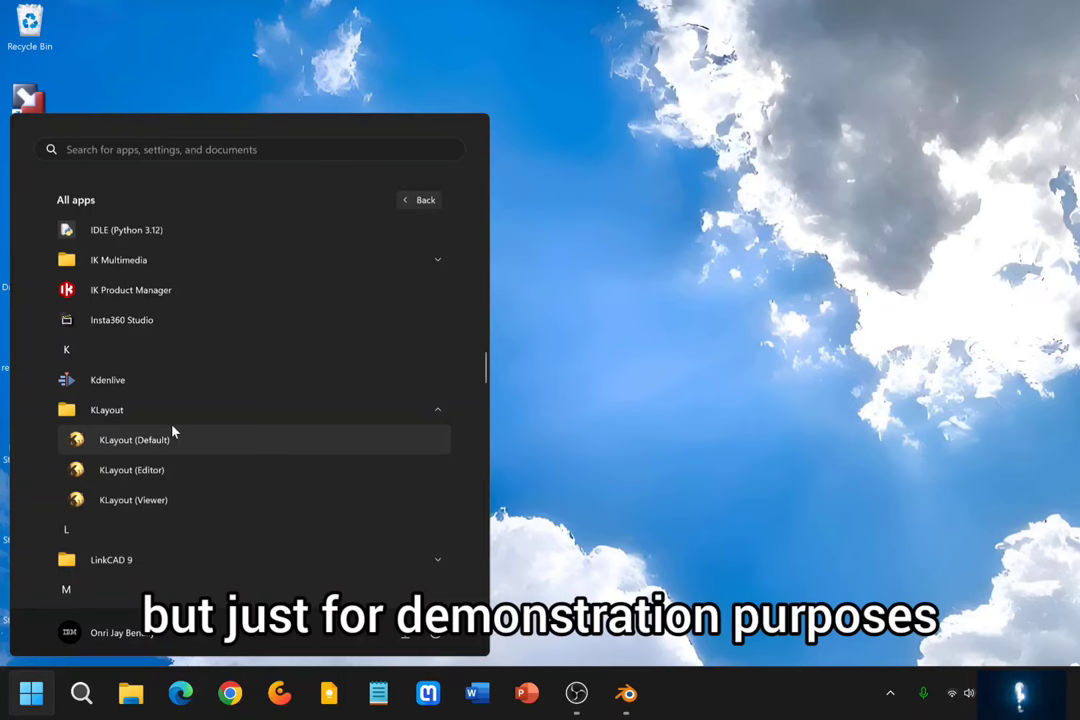
pyautogui.click(155, 471)
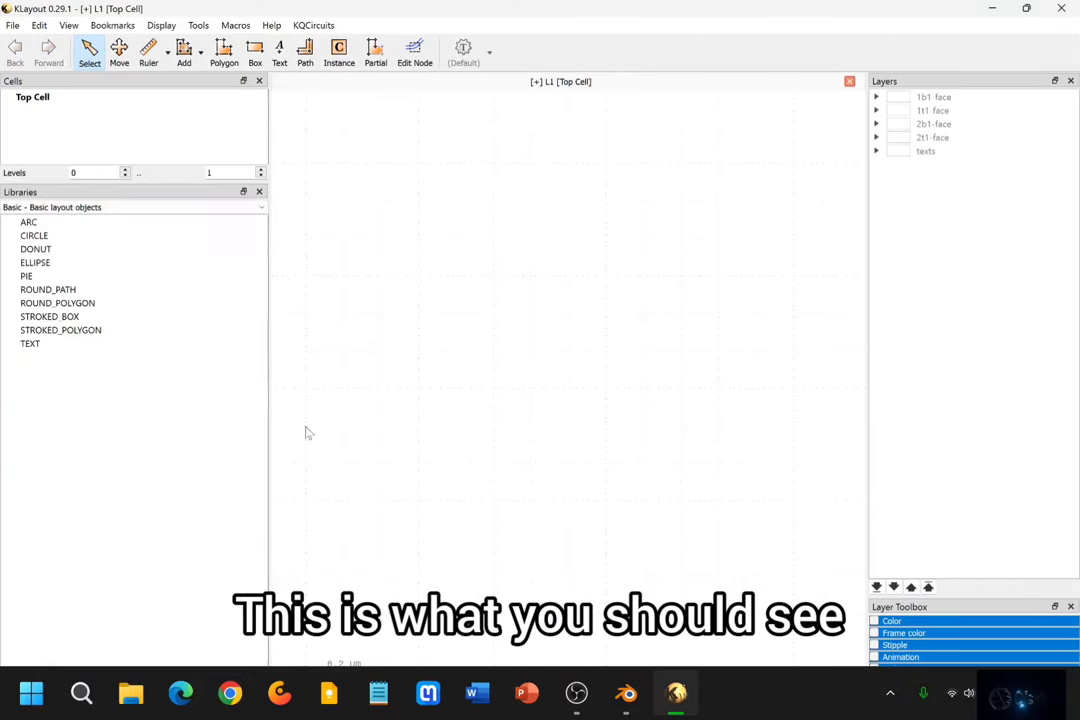
# Open the package manager and browse the packages available for installation
pyautogui.click(199, 26)
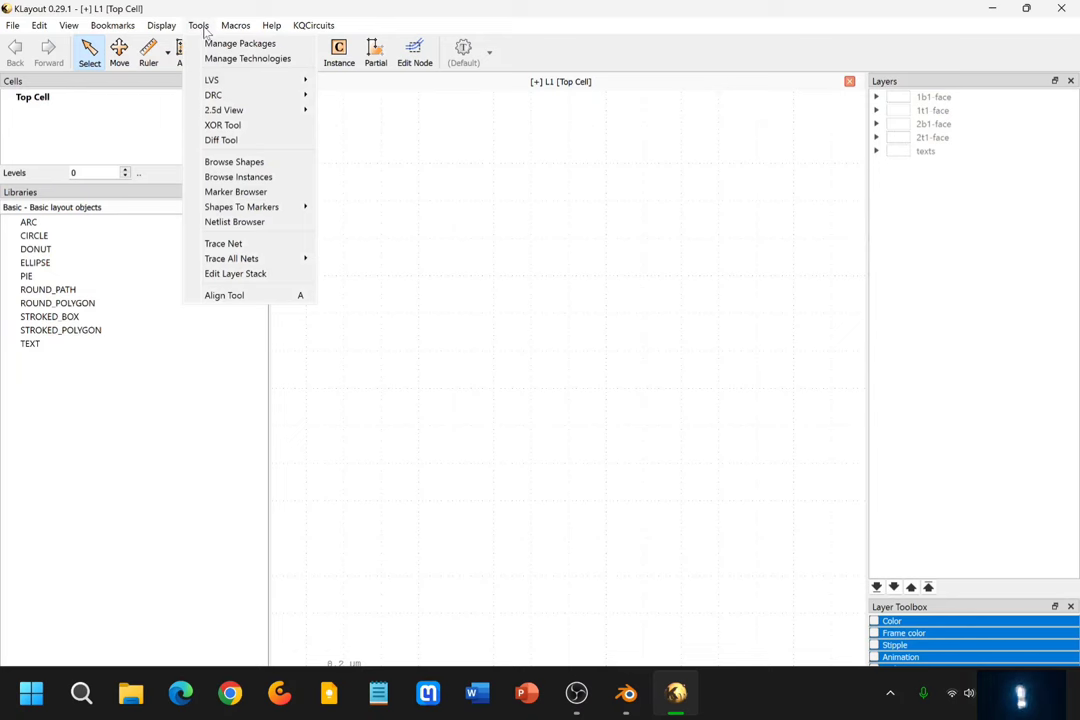
pyautogui.click(261, 46)
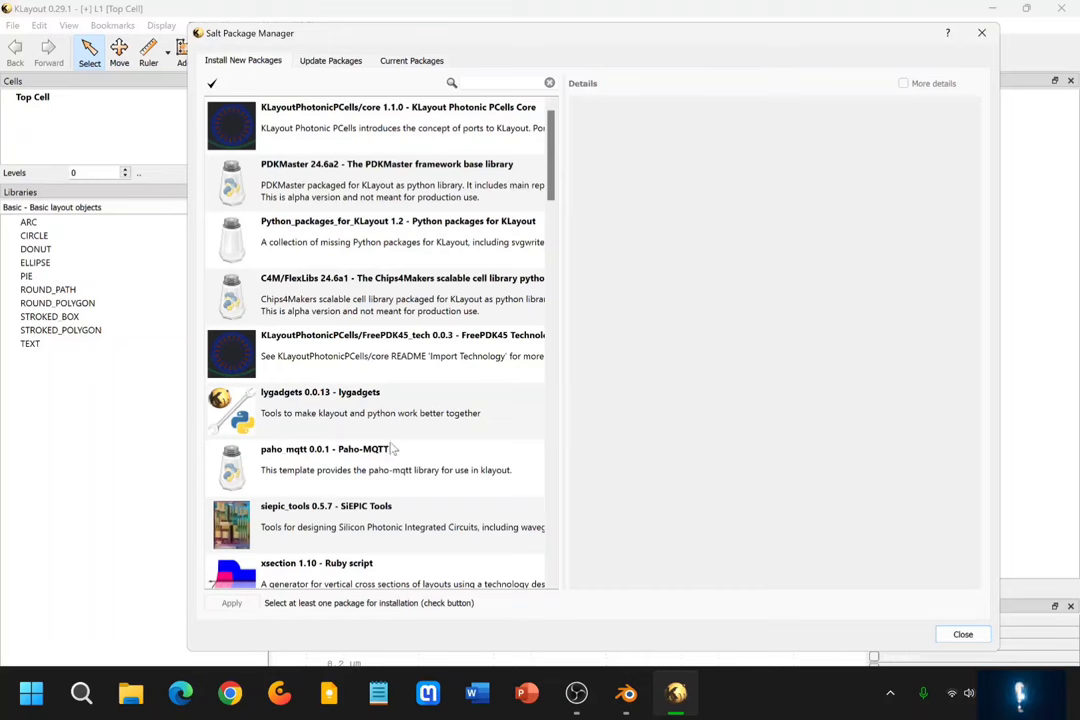
pyautogui.scroll(-10, 433, 428)
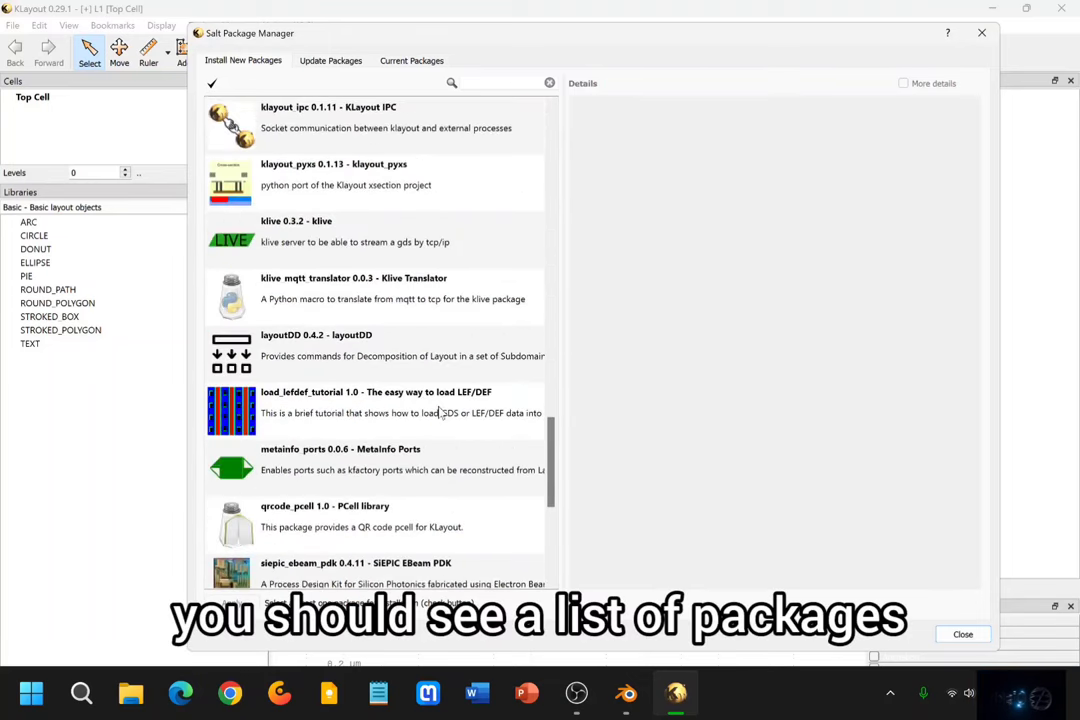
pyautogui.scroll(6, 438, 413)
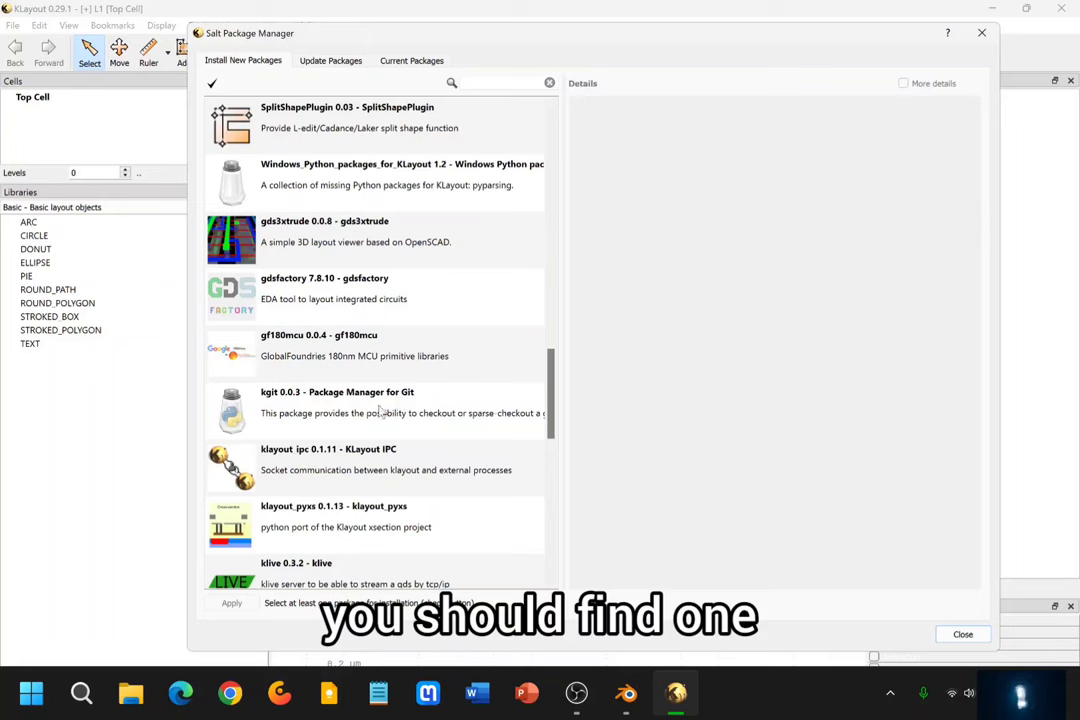
# Show the details of the gdsfactory 7.8.10 package and mark it for installation
pyautogui.click(338, 296)
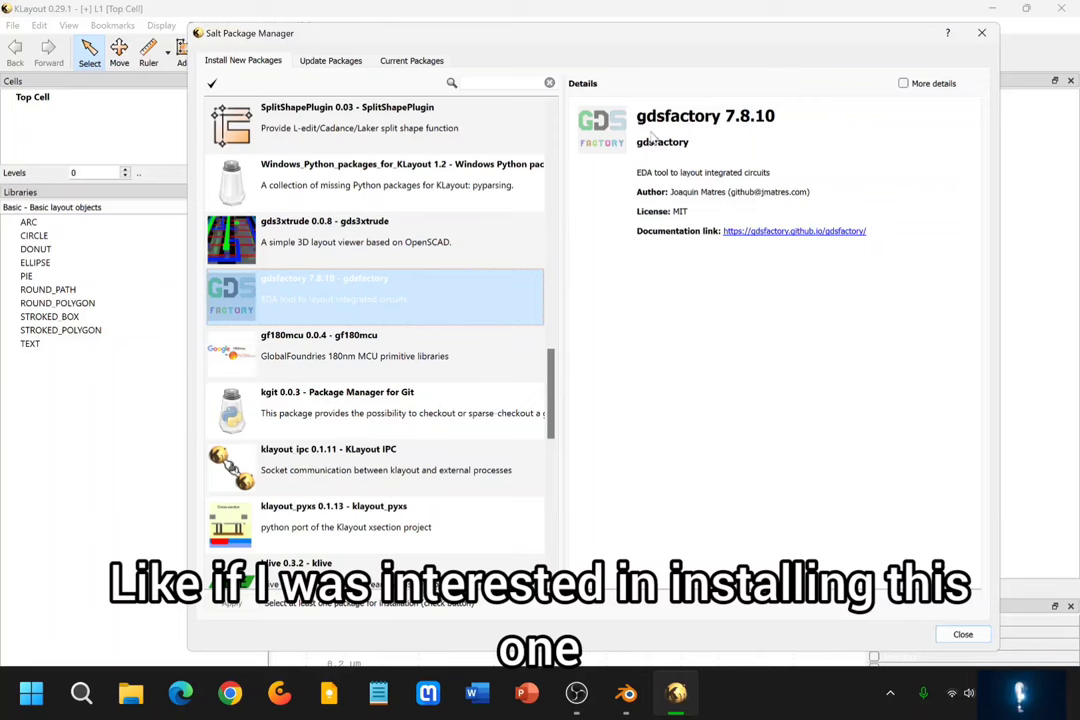
pyautogui.doubleClick(265, 297)
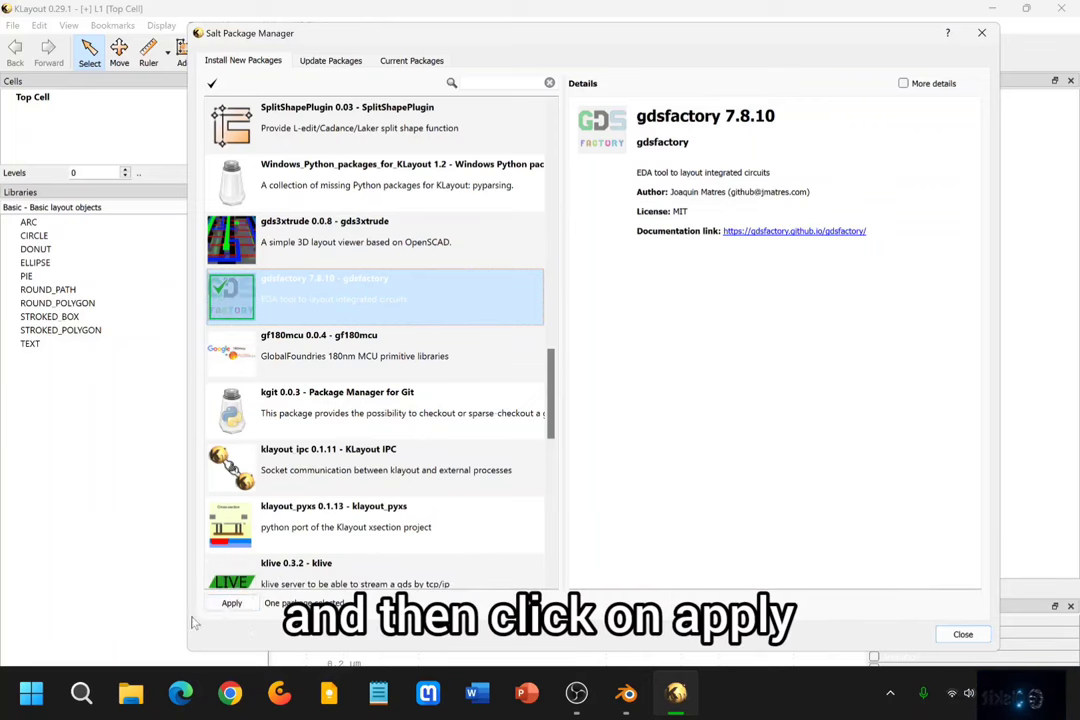
pyautogui.click(231, 603)
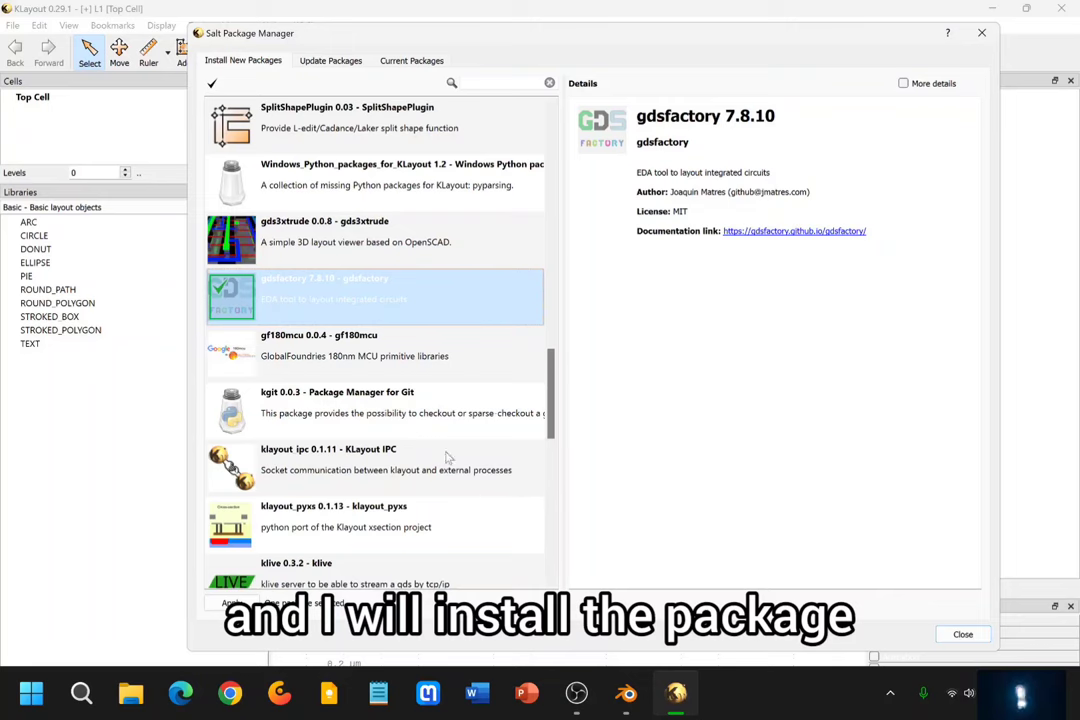
pyautogui.scroll(-10, 398, 367)
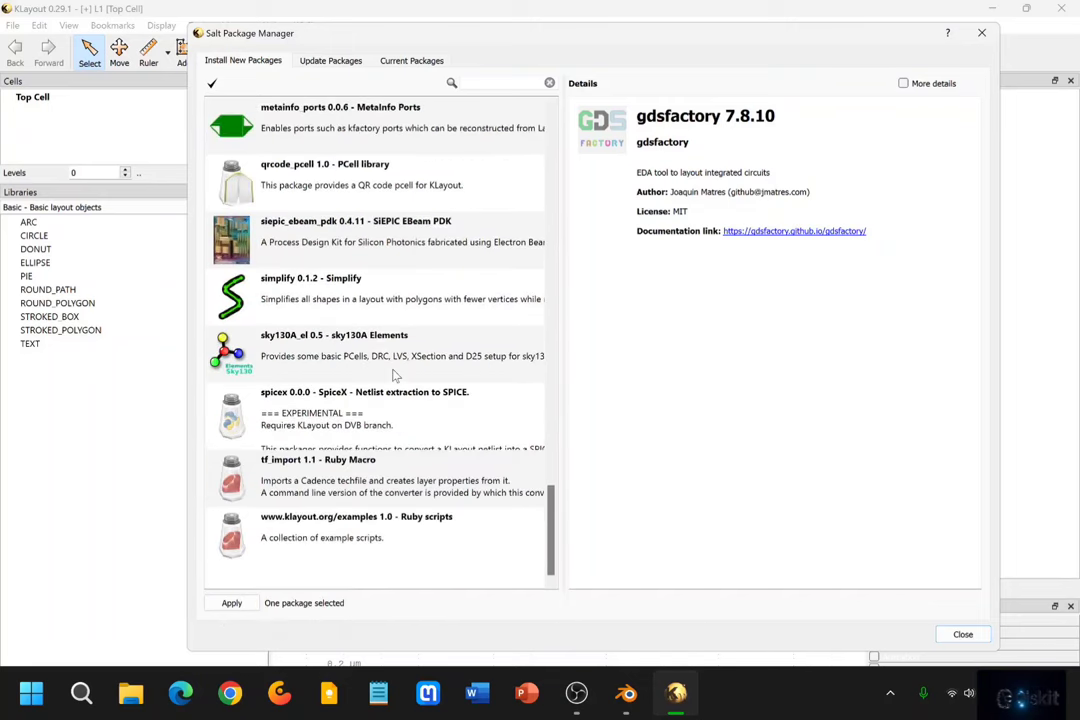
# Review the details of the currently installed packages, including ShapeAlignTool and ShapeLib
pyautogui.click(417, 64)
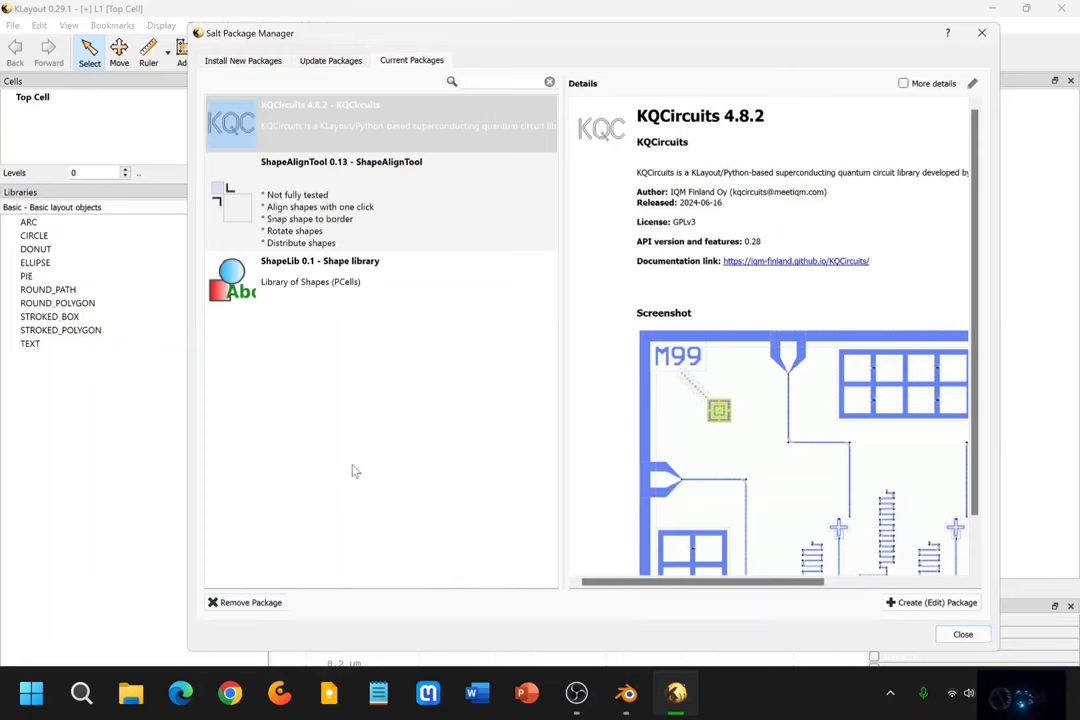
pyautogui.click(410, 234)
pyautogui.click(418, 284)
pyautogui.click(448, 195)
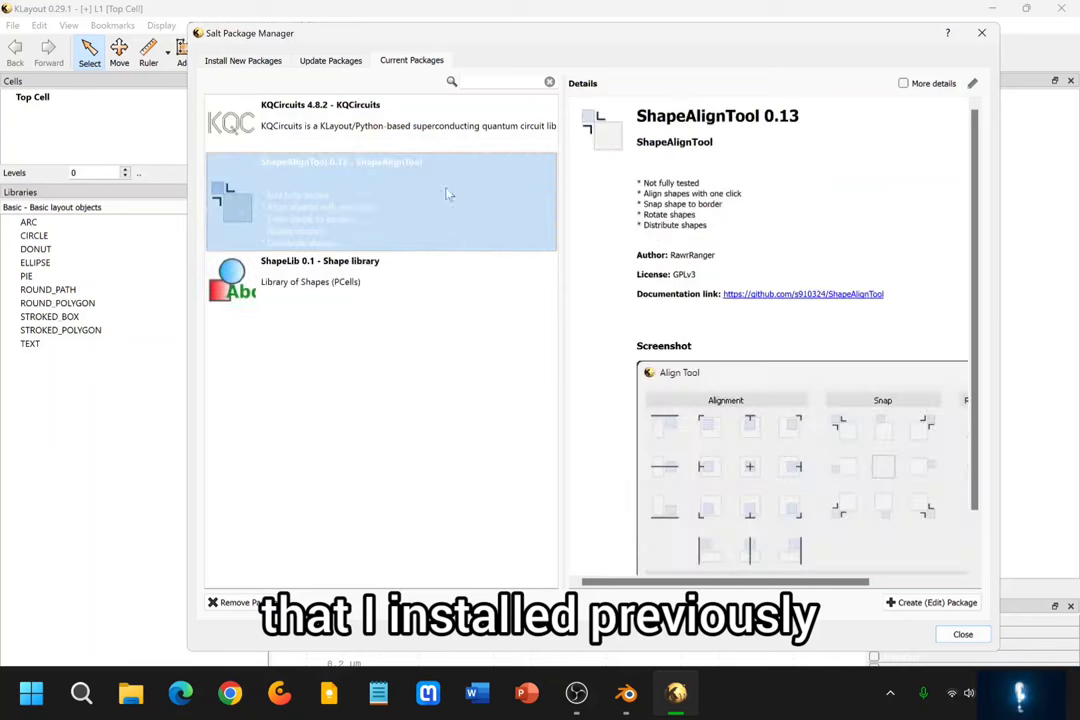
pyautogui.click(465, 292)
pyautogui.click(418, 452)
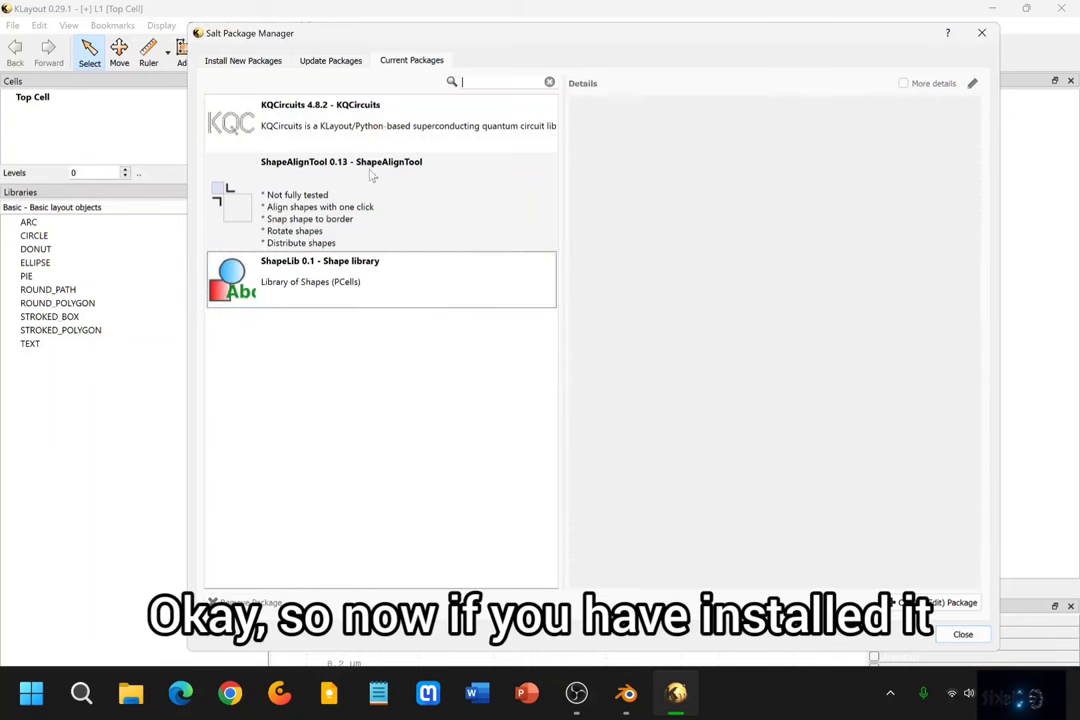
# Try marking the siepic_ebeam_pdk 0.4.11 package for installation, then clear its mark
pyautogui.click(243, 61)
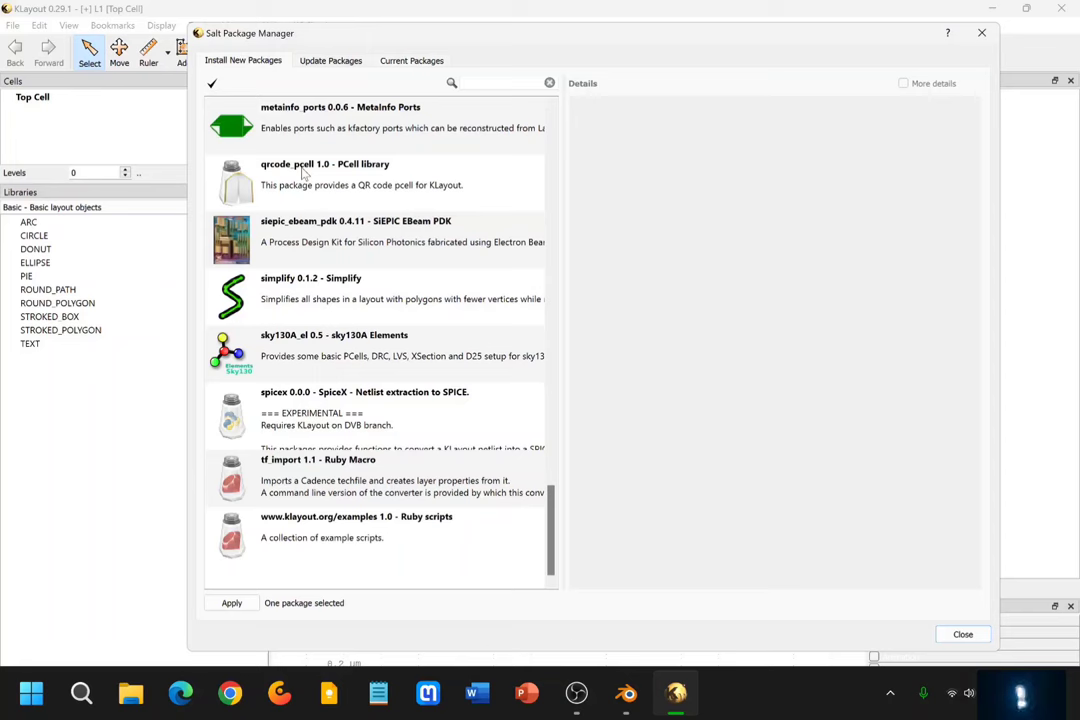
pyautogui.click(320, 257)
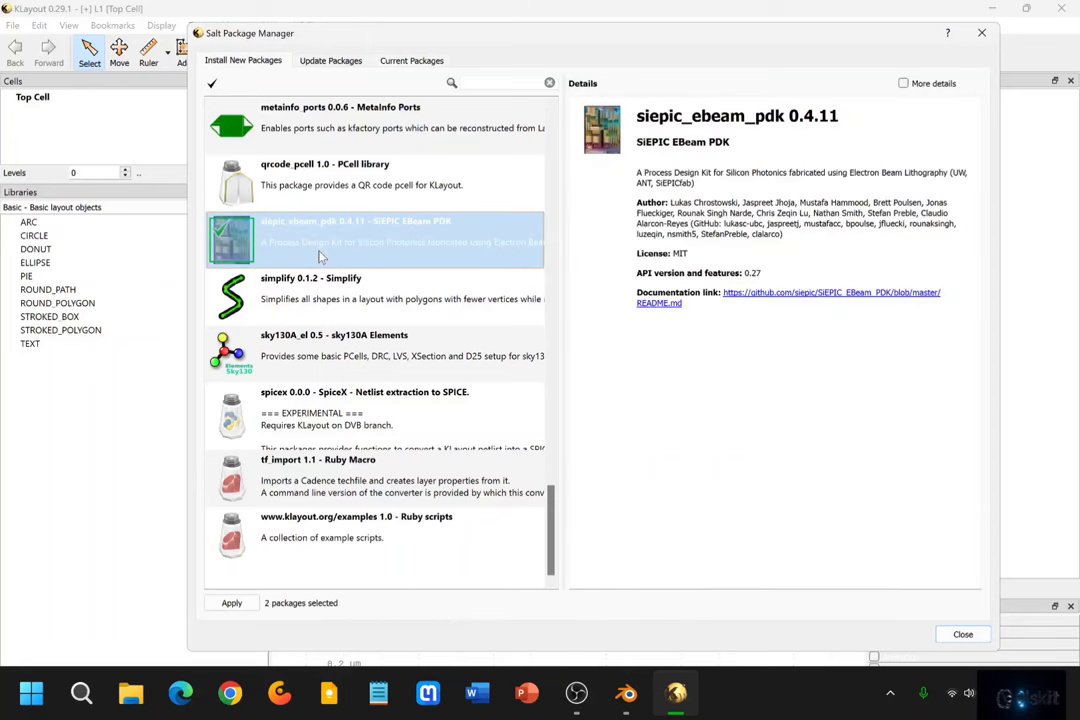
pyautogui.doubleClick(360, 258)
pyautogui.doubleClick(360, 258)
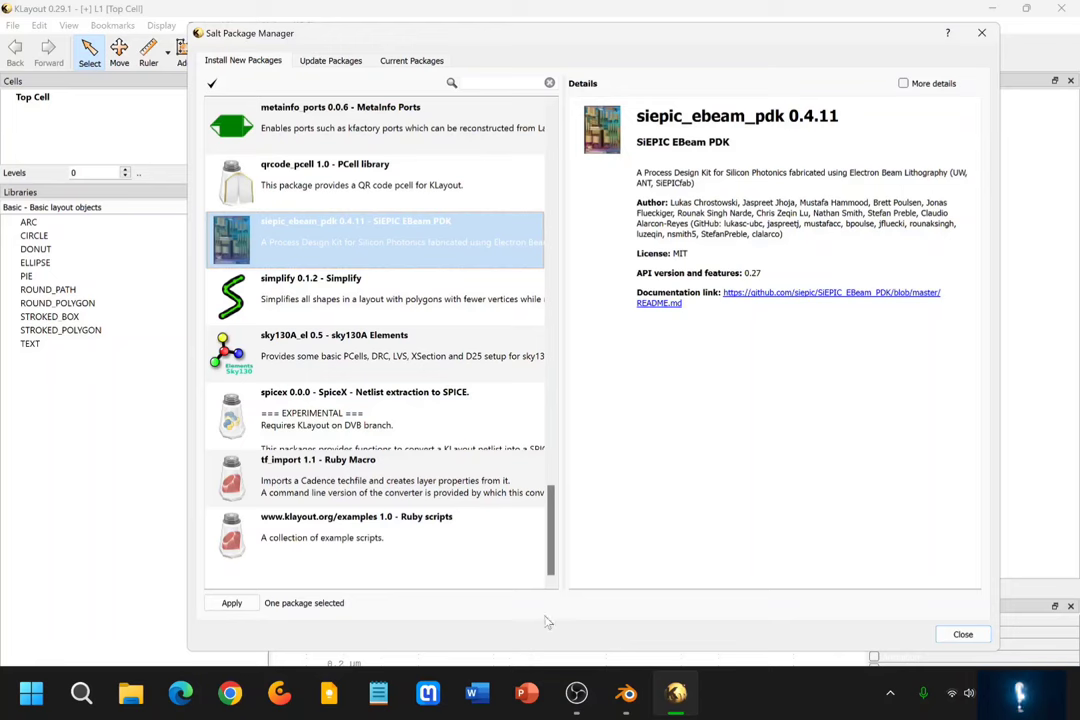
# Inspect the KQCircuits package among the installed packages and close the package manager
pyautogui.click(411, 61)
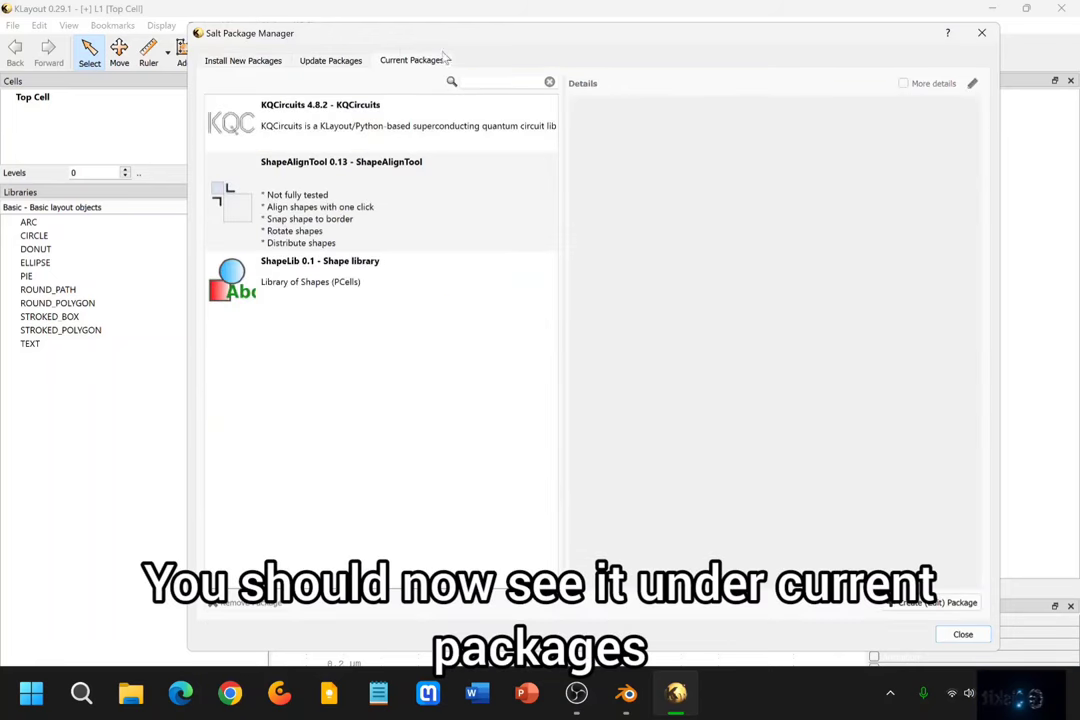
pyautogui.click(357, 122)
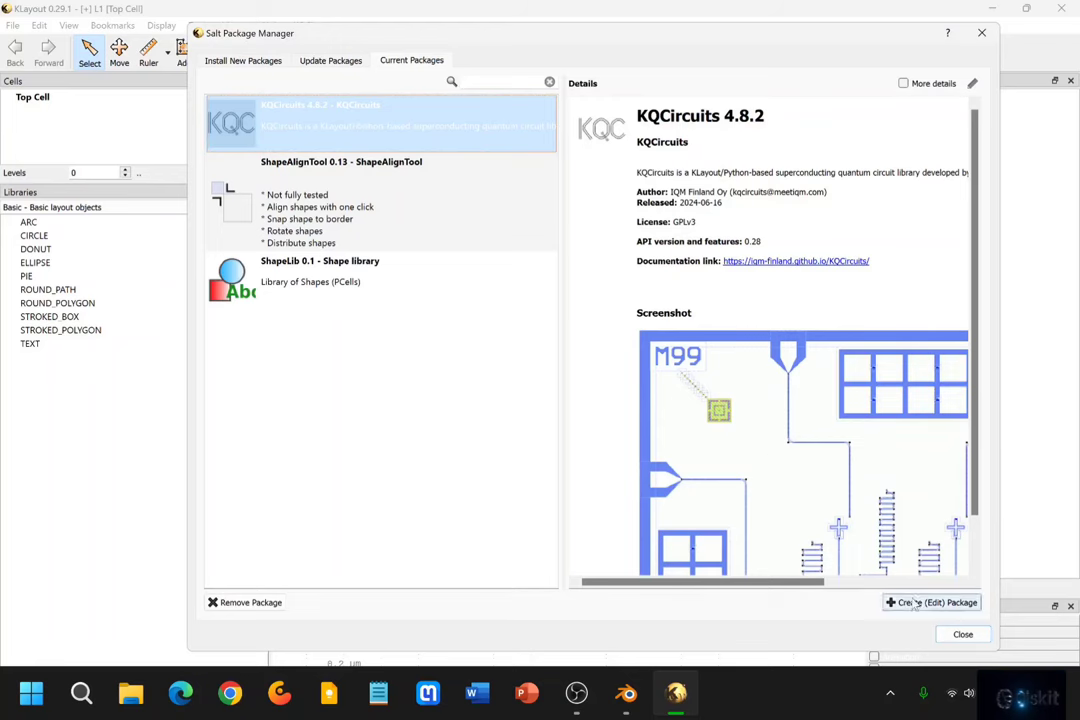
pyautogui.click(961, 635)
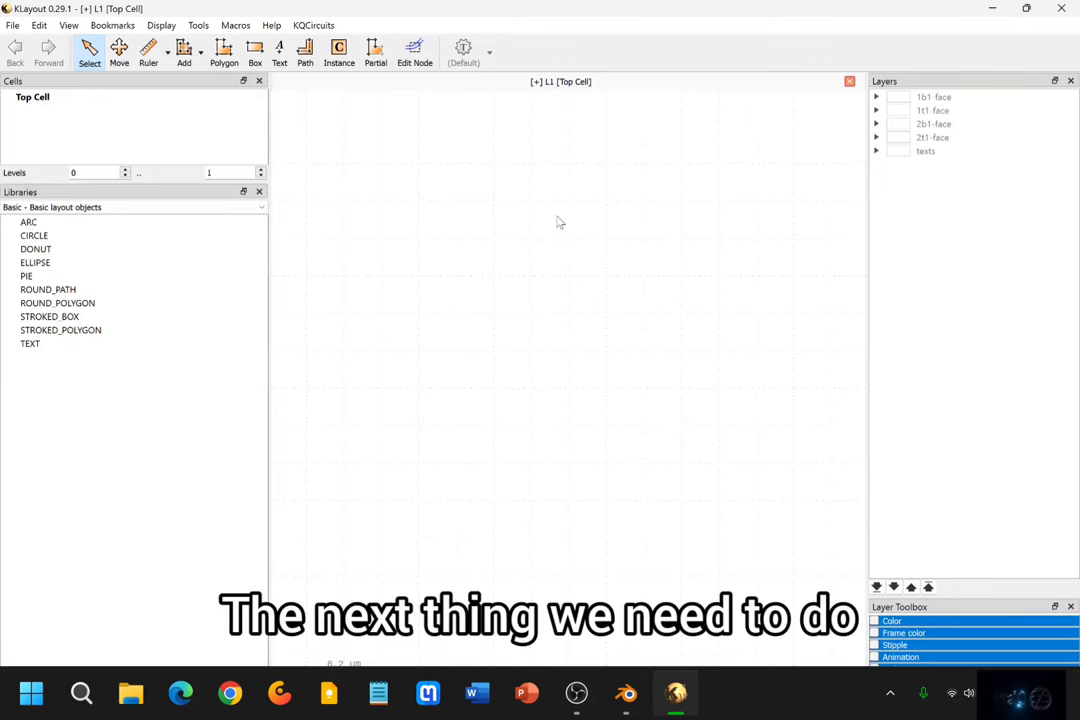
# Examine the list of available component libraries, keeping the Basic library selected
pyautogui.click(125, 208)
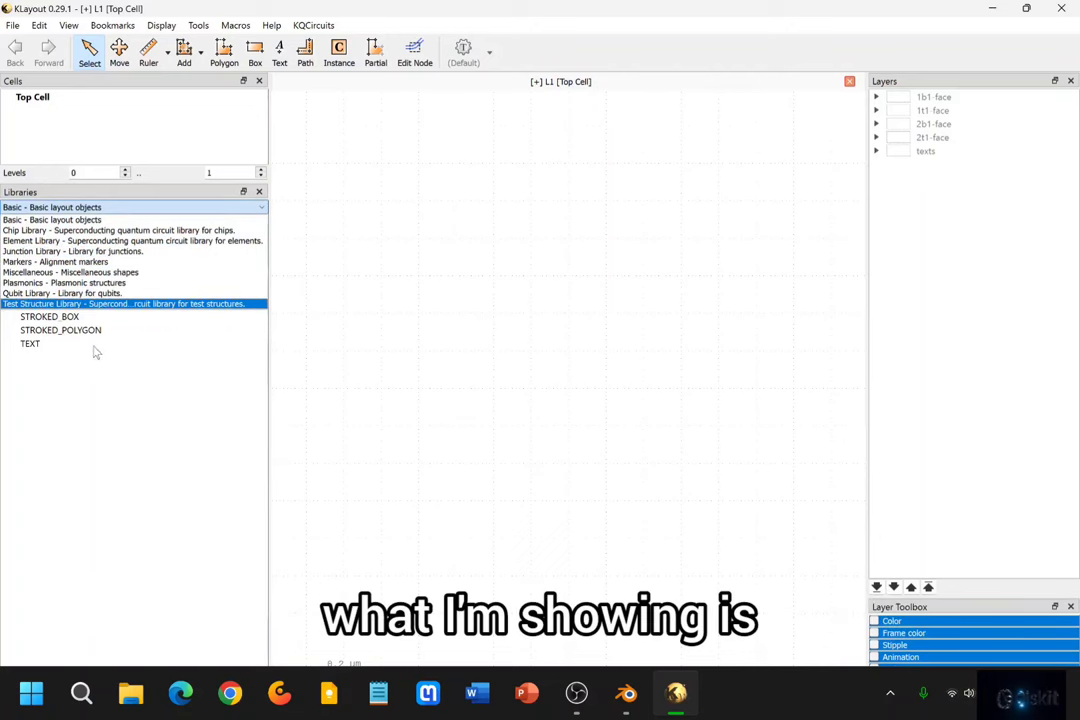
pyautogui.click(398, 405)
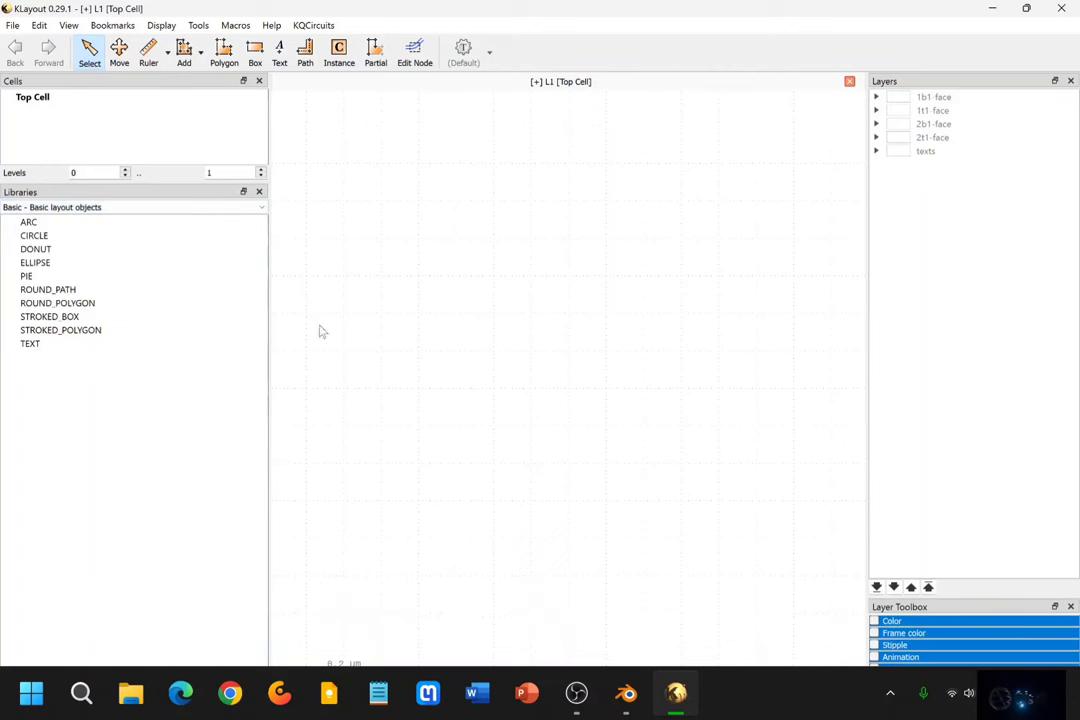
# Browse the available libraries, looking through the components of the Chip Library and the Element Library
pyautogui.click(143, 210)
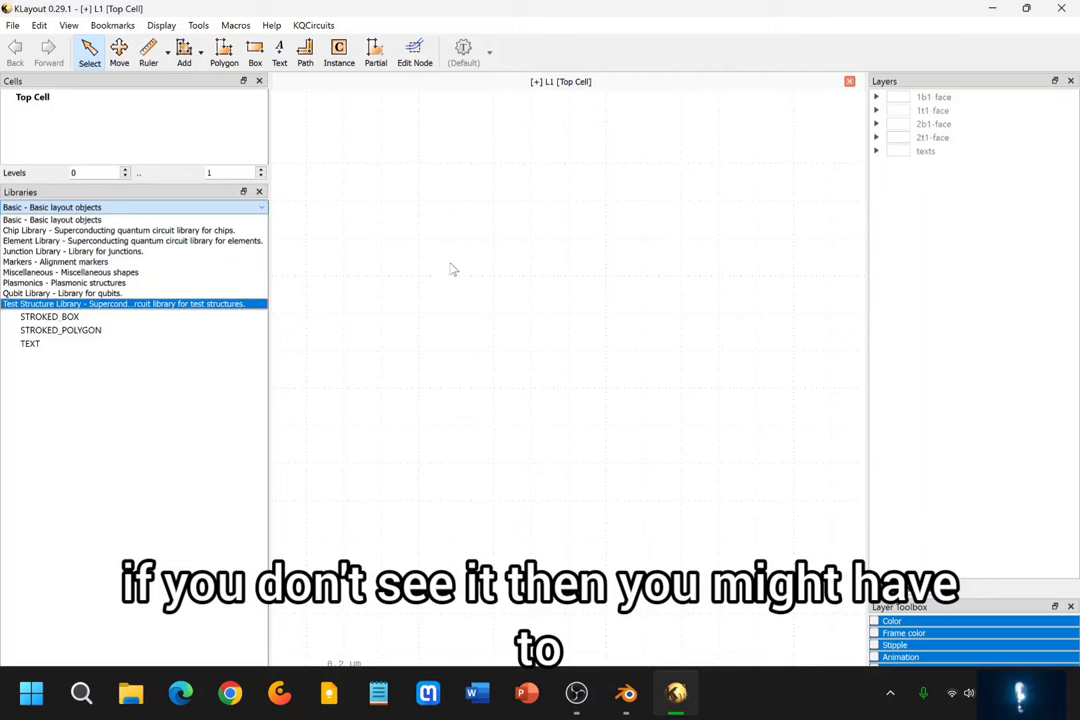
pyautogui.click(417, 290)
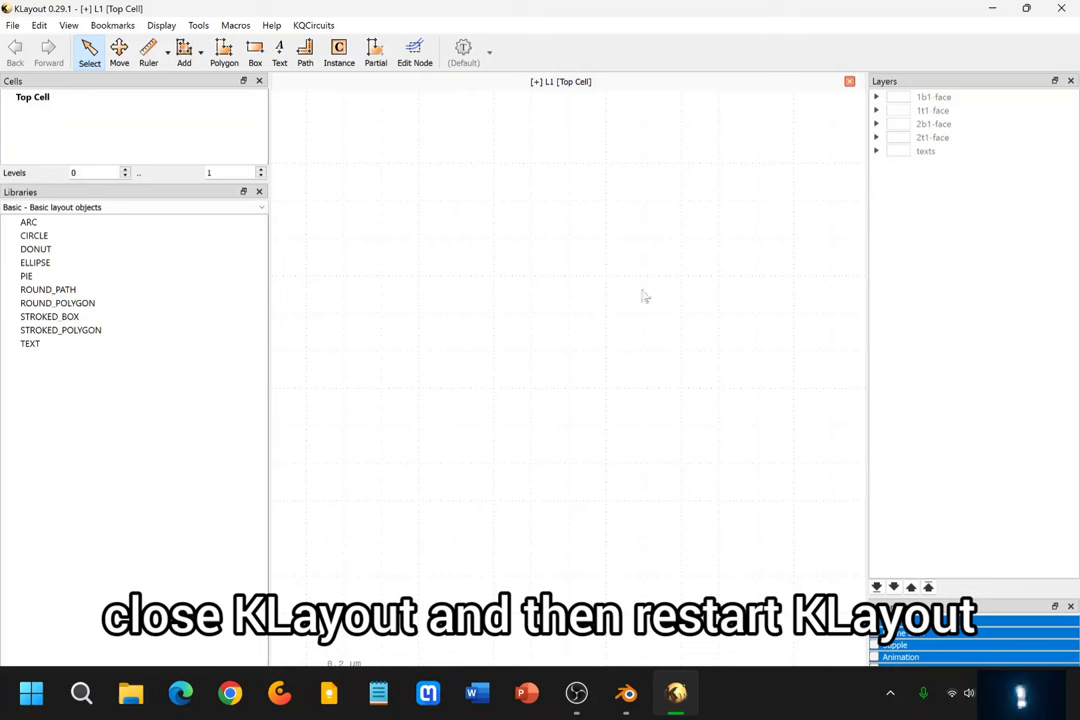
pyautogui.click(137, 209)
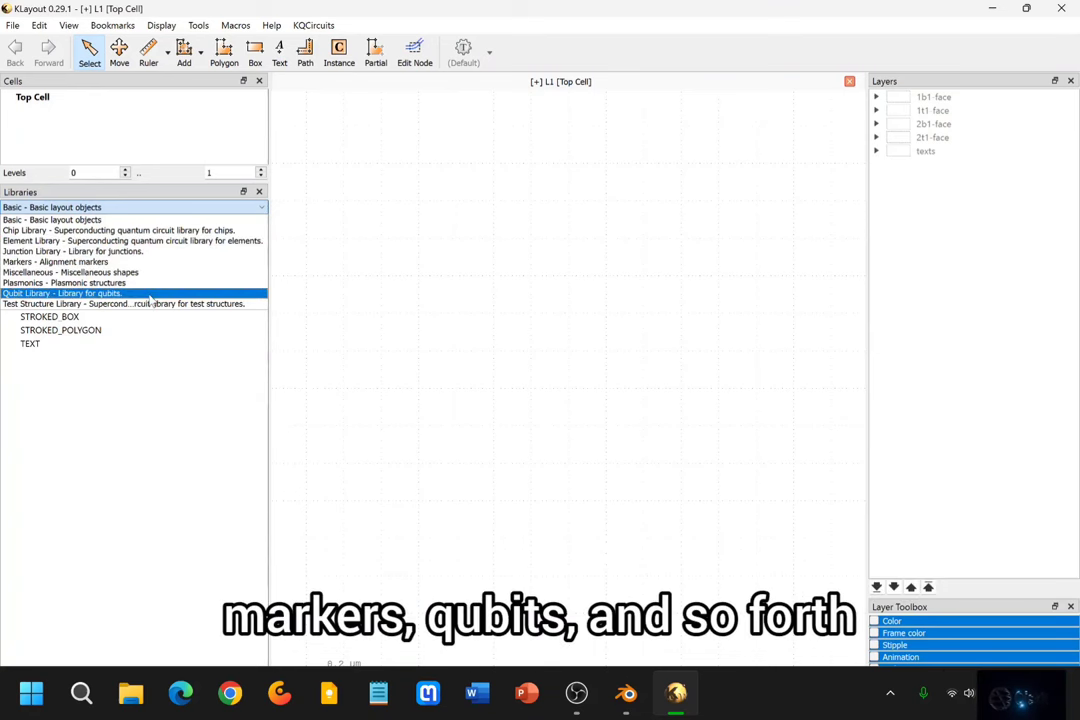
pyautogui.click(126, 385)
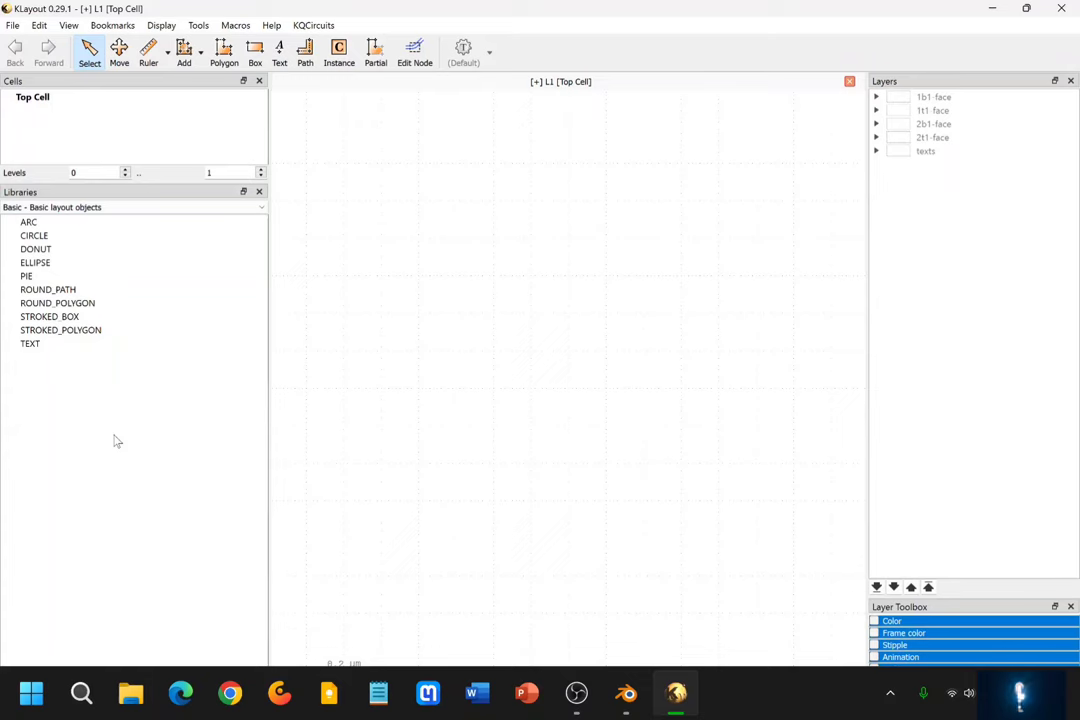
pyautogui.click(118, 207)
pyautogui.click(133, 230)
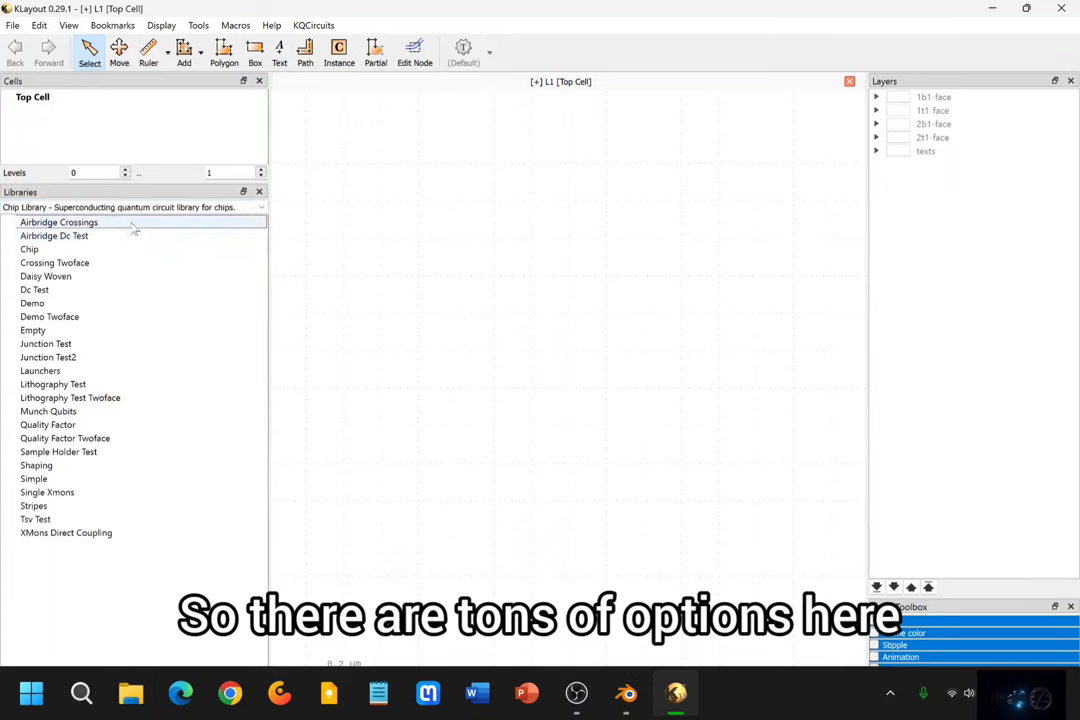
pyautogui.click(133, 207)
pyautogui.click(133, 241)
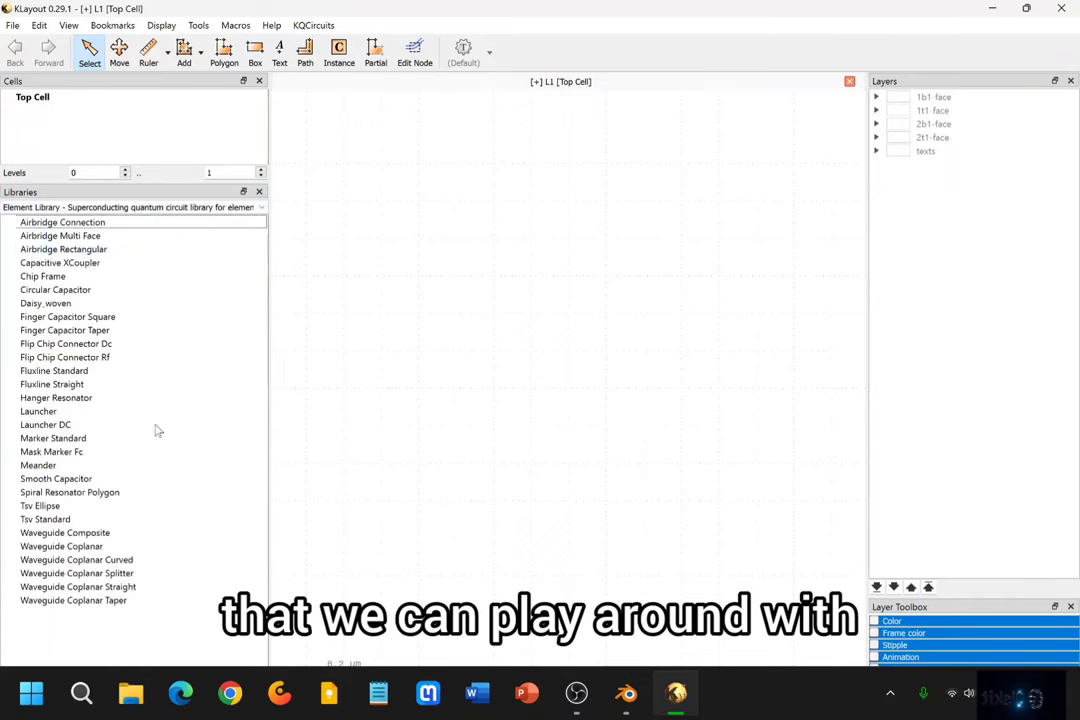
# Place one instance of the Demo chip from the Chip Library in the top cell and return to selection mode
pyautogui.click(118, 207)
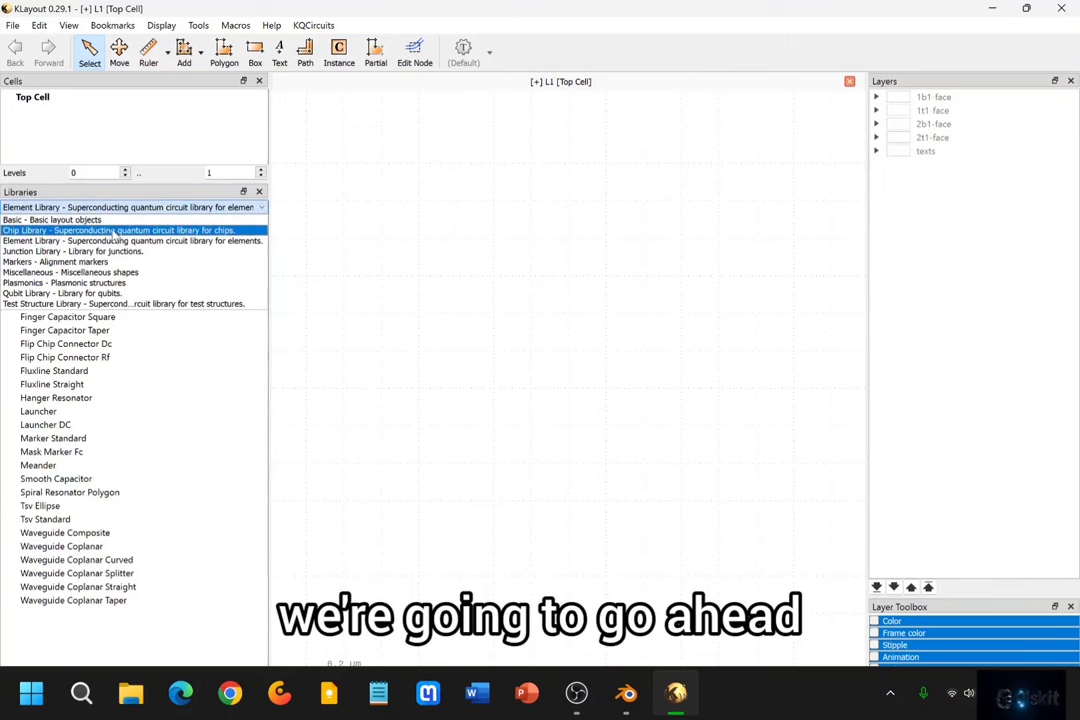
pyautogui.click(88, 231)
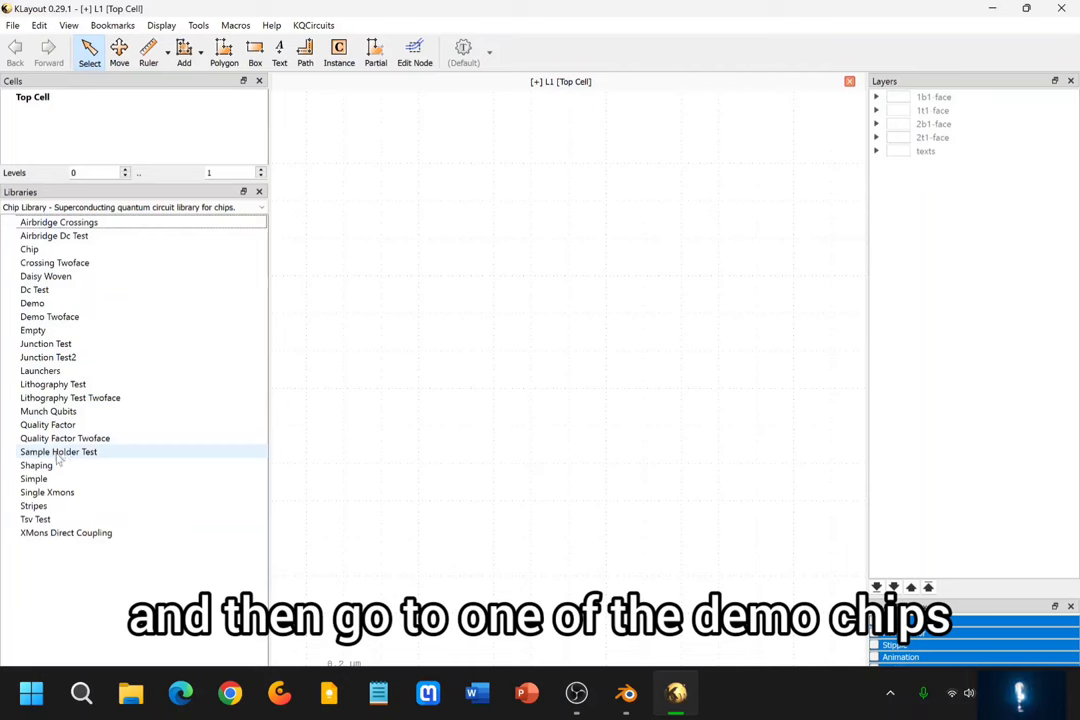
pyautogui.click(59, 305)
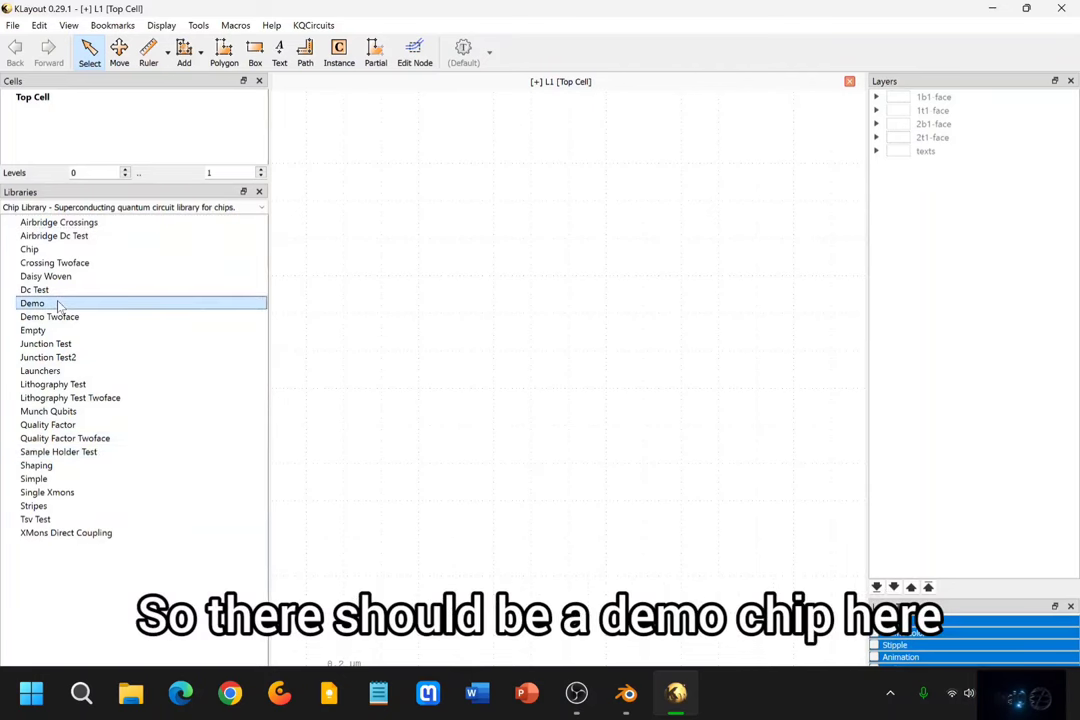
pyautogui.moveTo(59, 305); pyautogui.dragTo(505, 259)
pyautogui.moveTo(506, 258); pyautogui.dragTo(505, 258)
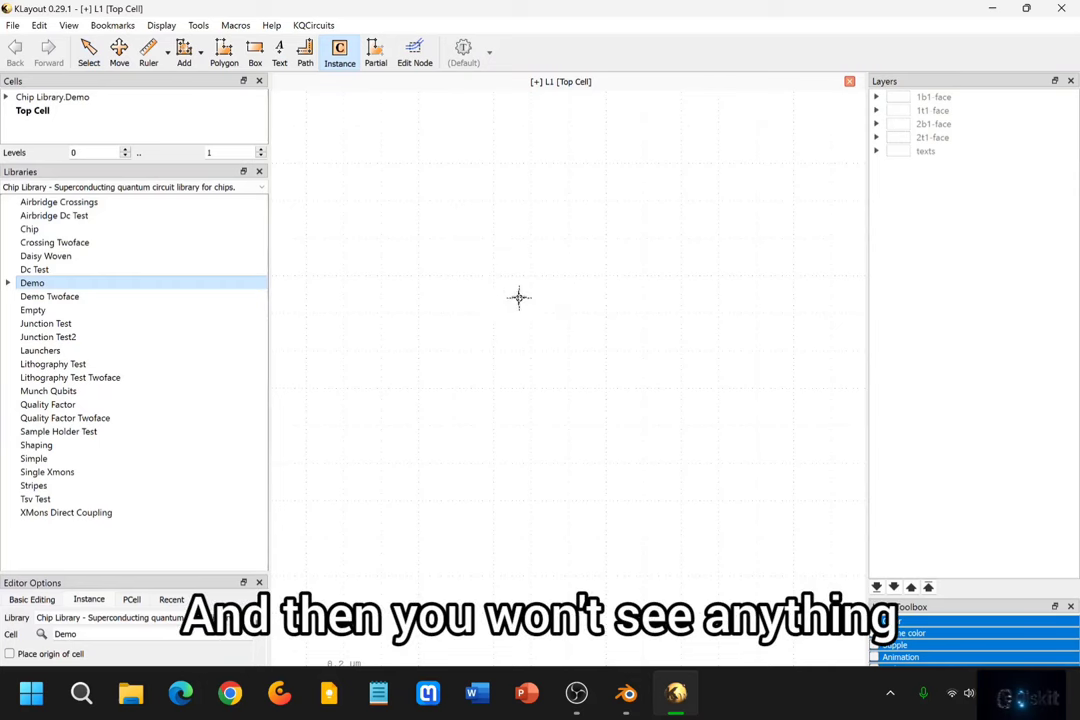
pyautogui.scroll(-10, 519, 297)
pyautogui.scroll(-10, 522, 299)
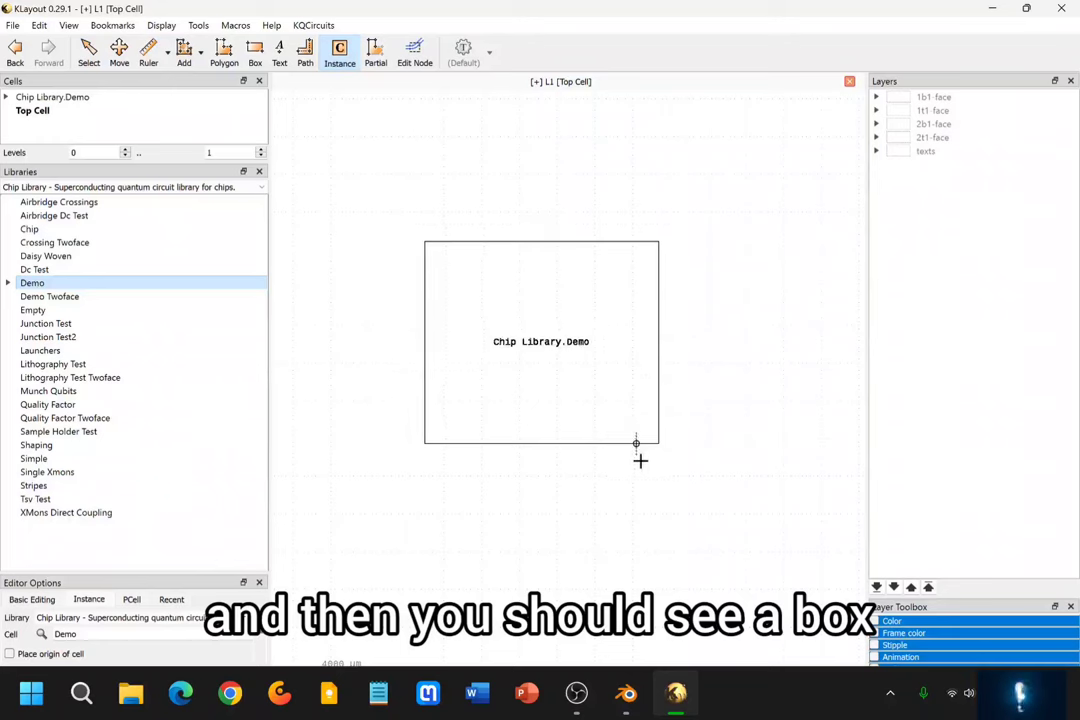
pyautogui.scroll(2, 625, 438)
pyautogui.scroll(-1, 670, 445)
pyautogui.click(660, 427)
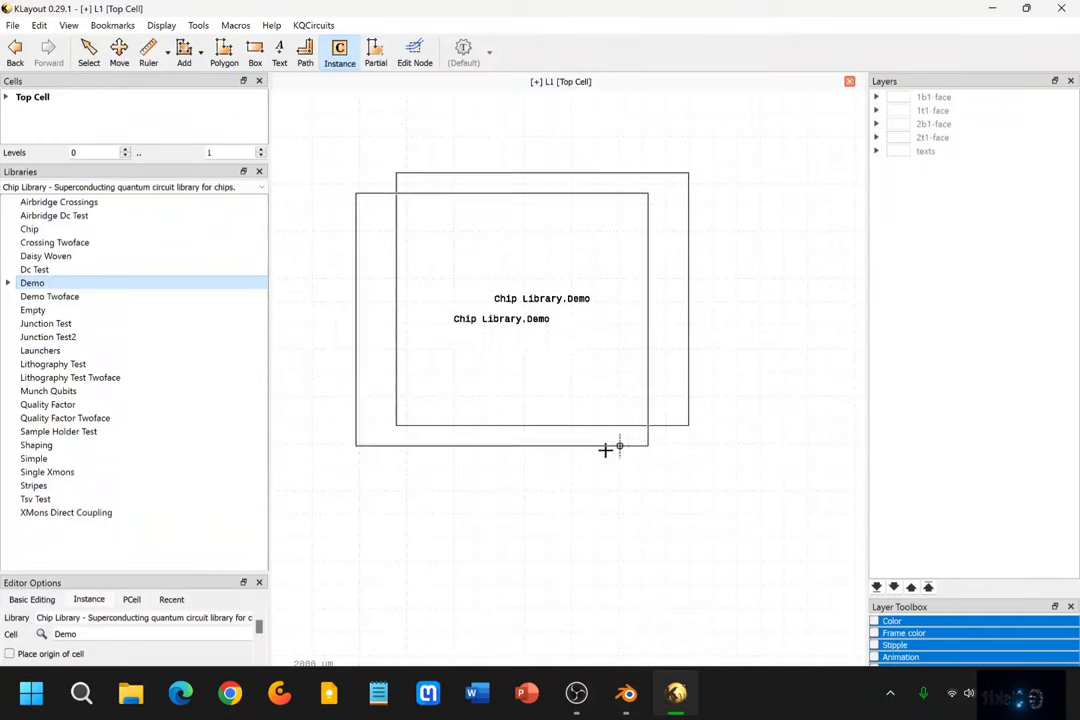
pyautogui.scroll(-2, 622, 485)
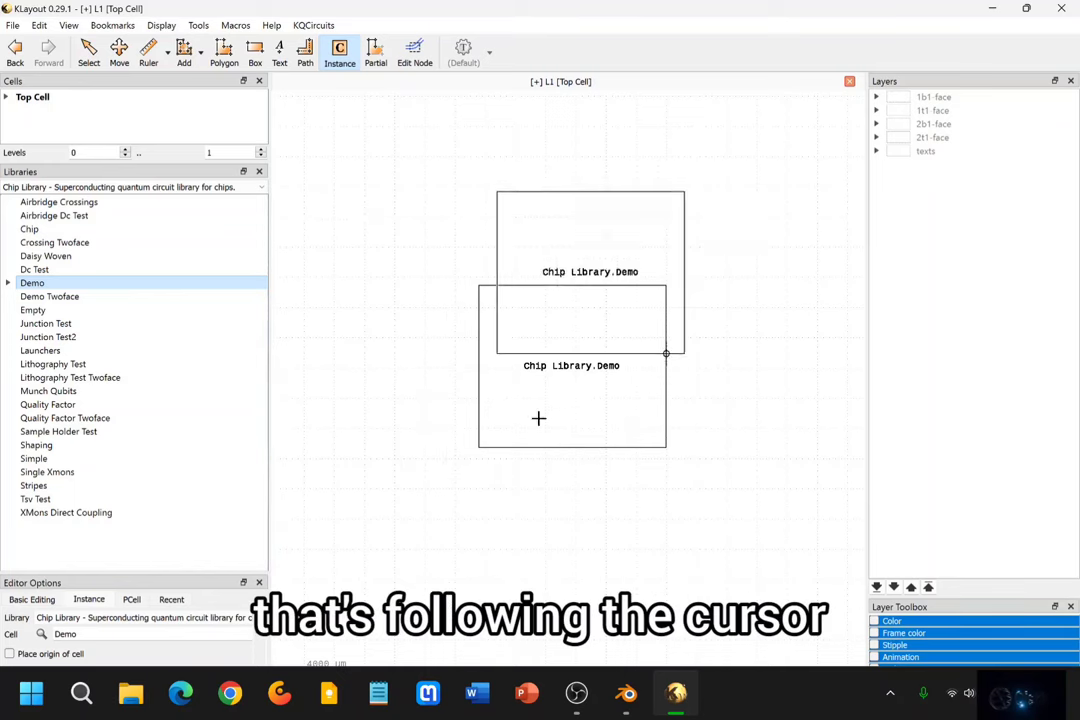
pyautogui.scroll(-3, 520, 420)
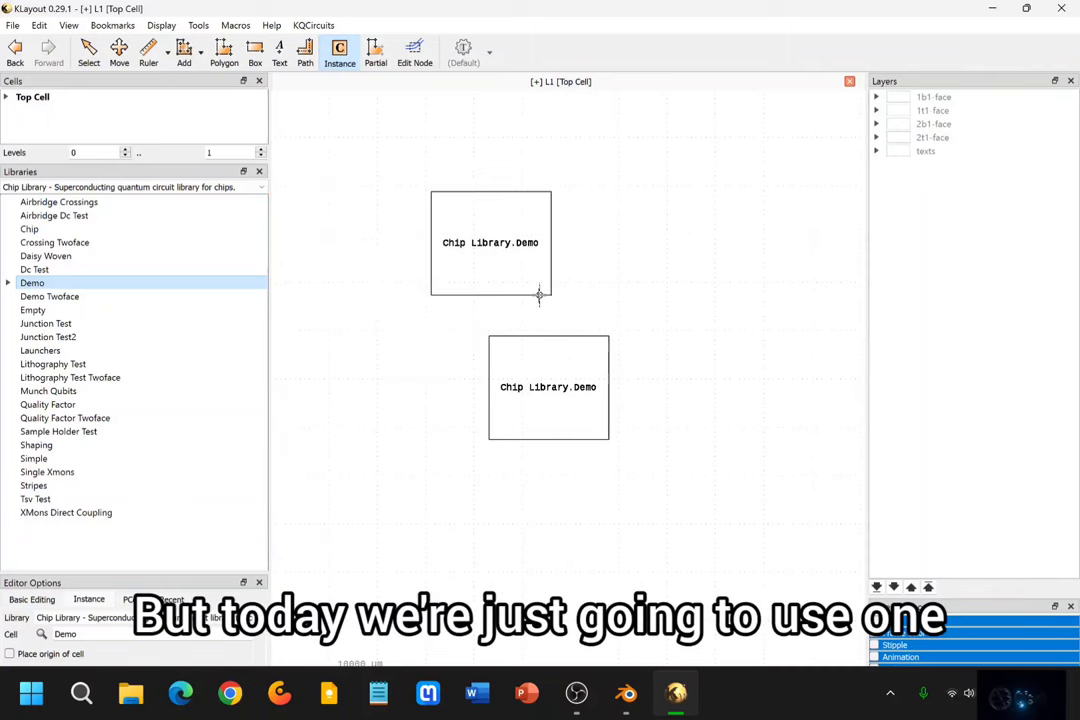
pyautogui.press('Escape')
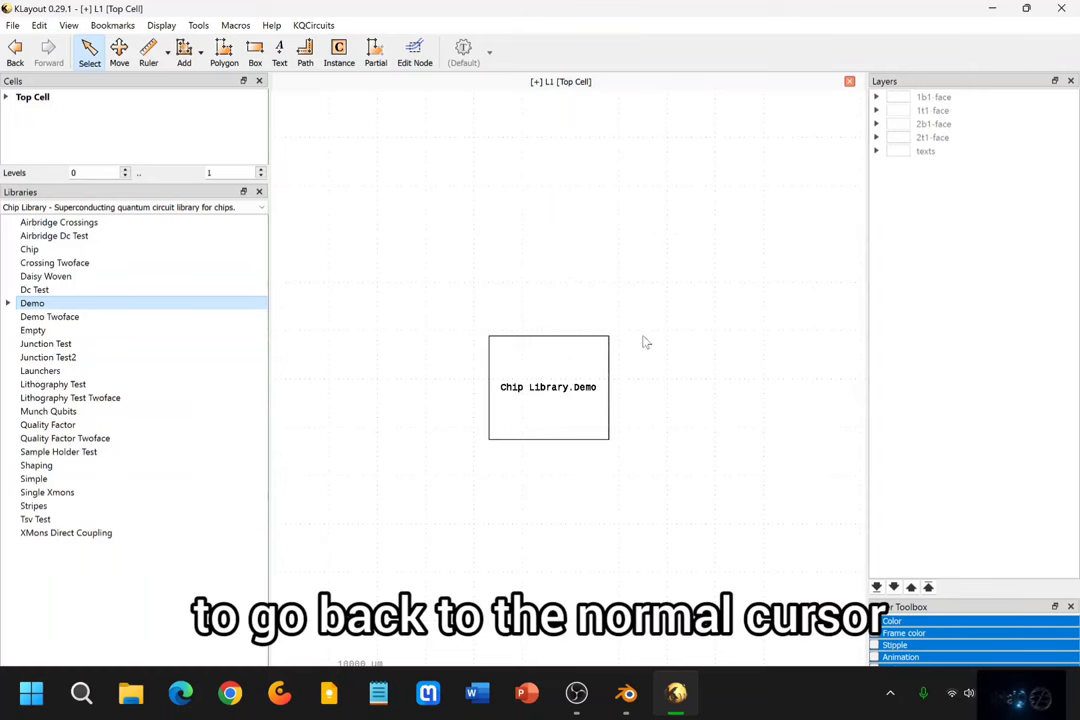
# Display the full hierarchy of the layout to show the elements inside the placed Demo chip
pyautogui.scroll(4, 560, 380)
pyautogui.keyDown('shift'); pyautogui.scroll(-1, 576, 400); pyautogui.keyUp('shift')
pyautogui.scroll(1, 576, 376)
pyautogui.moveTo(576, 378)
pyautogui.mouseDown(button='middle')
pyautogui.moveTo(624, 357)
pyautogui.moveTo(581, 388)
pyautogui.mouseUp(button='middle')
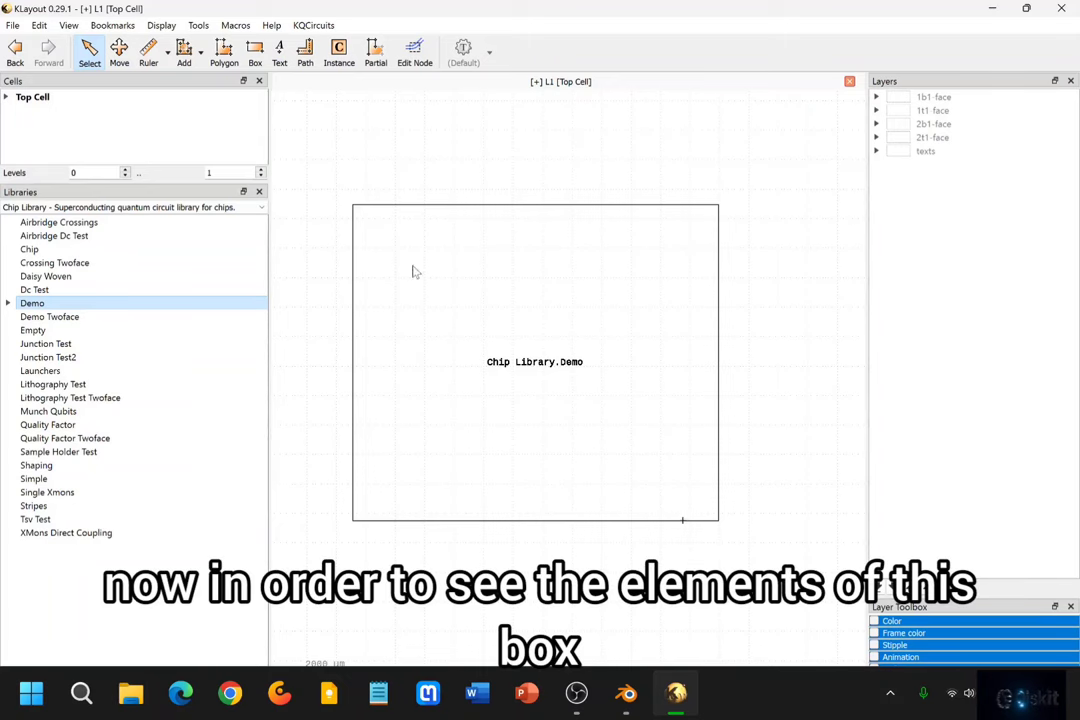
pyautogui.click(304, 292)
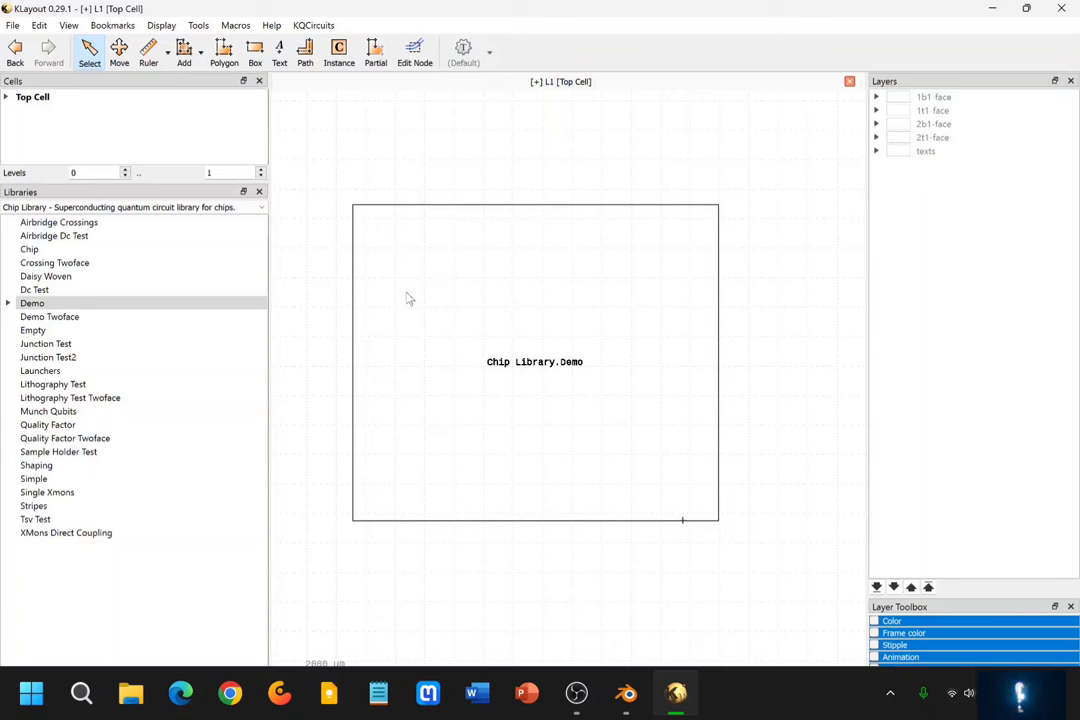
pyautogui.click(160, 25)
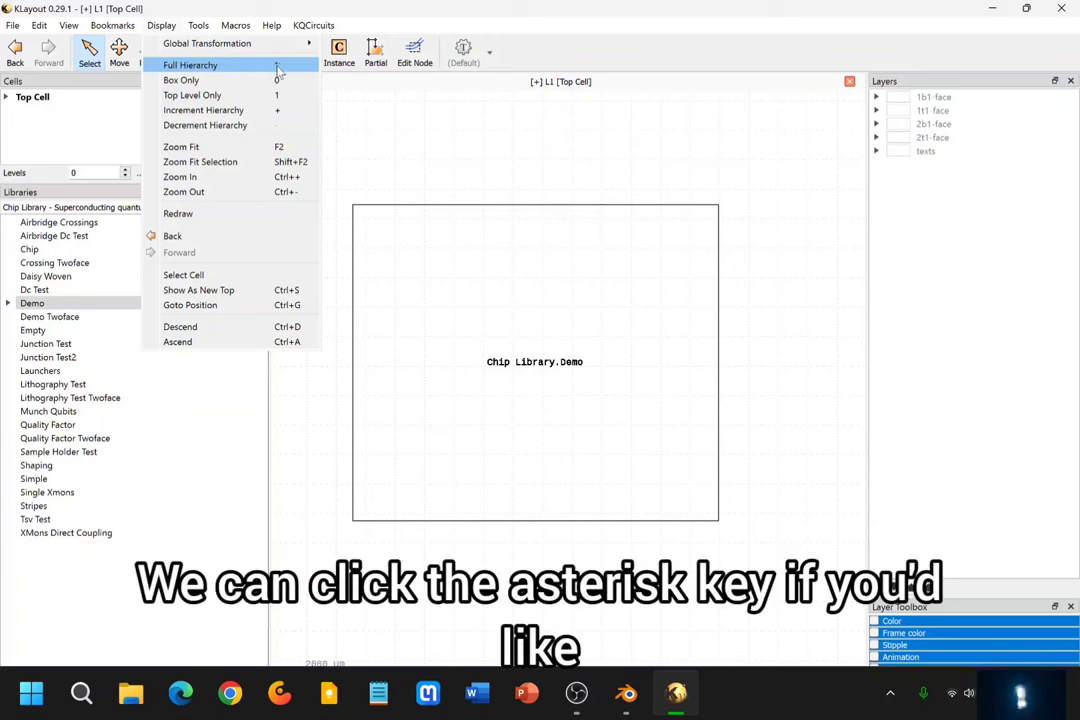
pyautogui.click(205, 66)
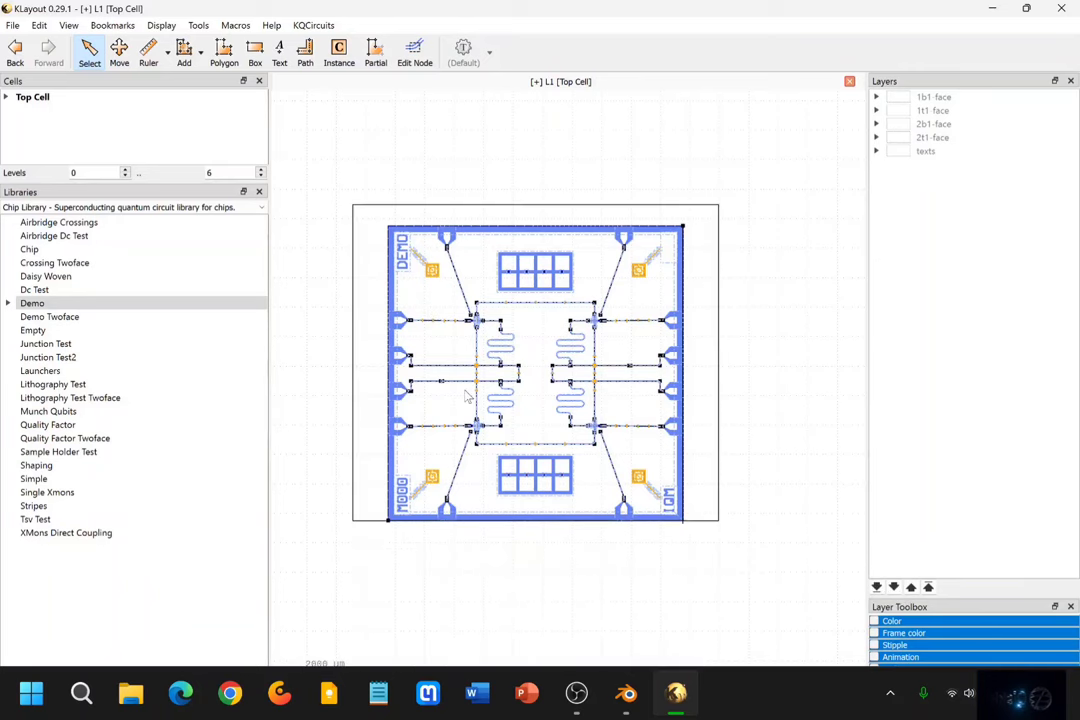
pyautogui.scroll(2, 496, 395)
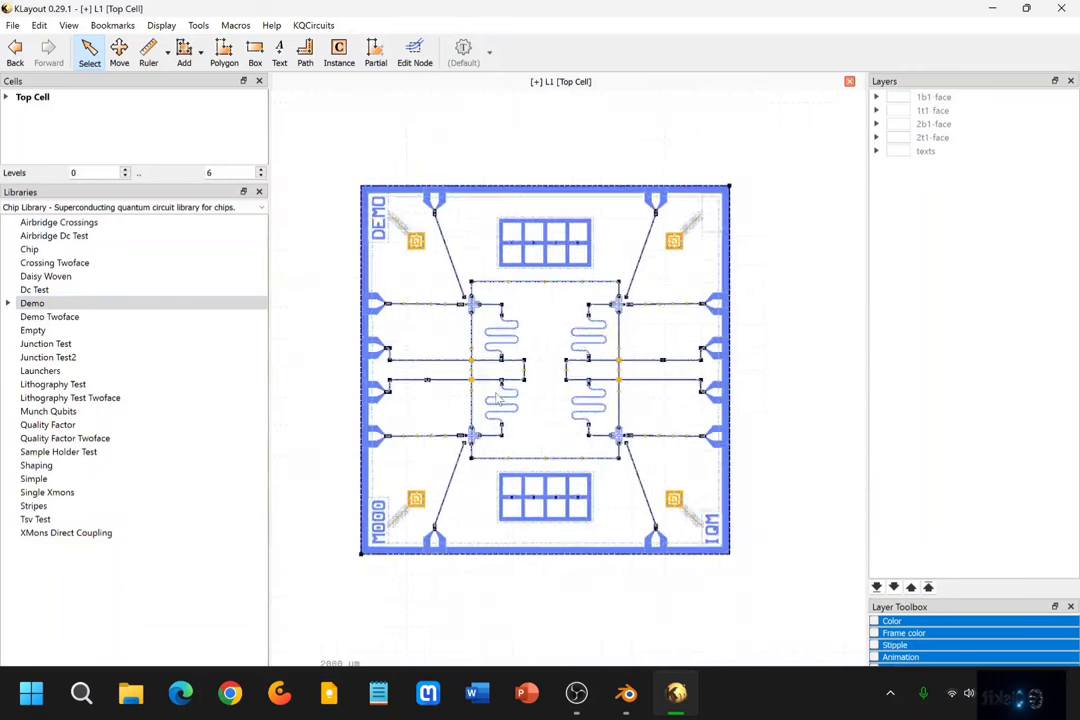
pyautogui.scroll(-1, 498, 398)
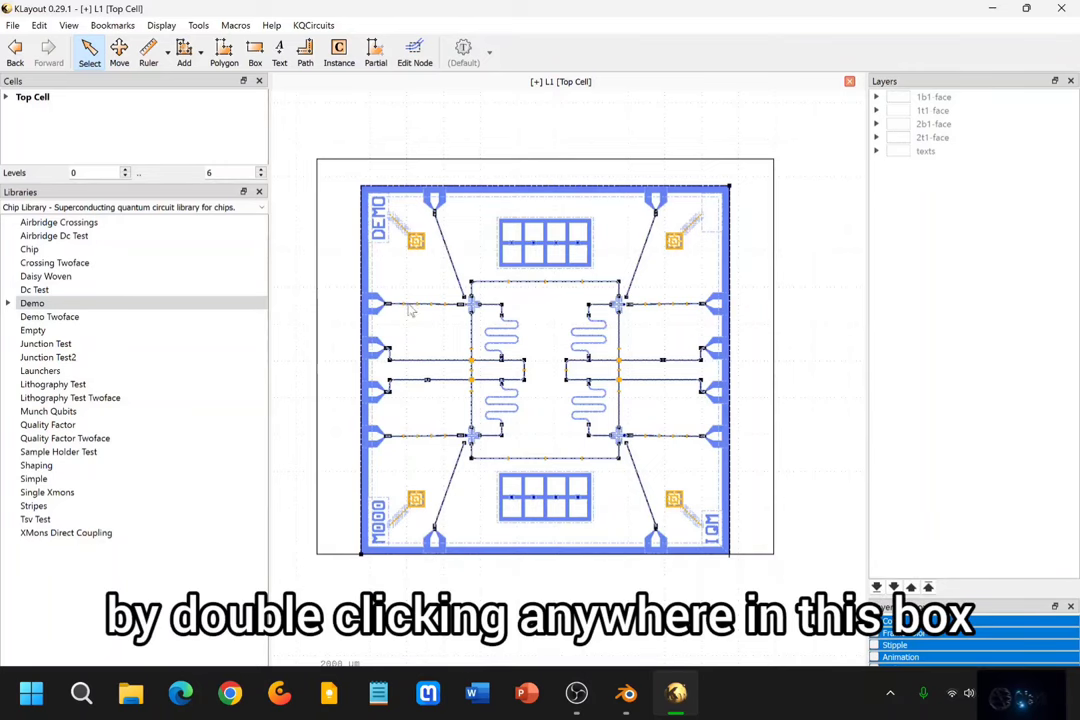
# Open the placed Demo chip's instance properties and go through its geometry settings and PCell parameters
pyautogui.doubleClick(535, 316)
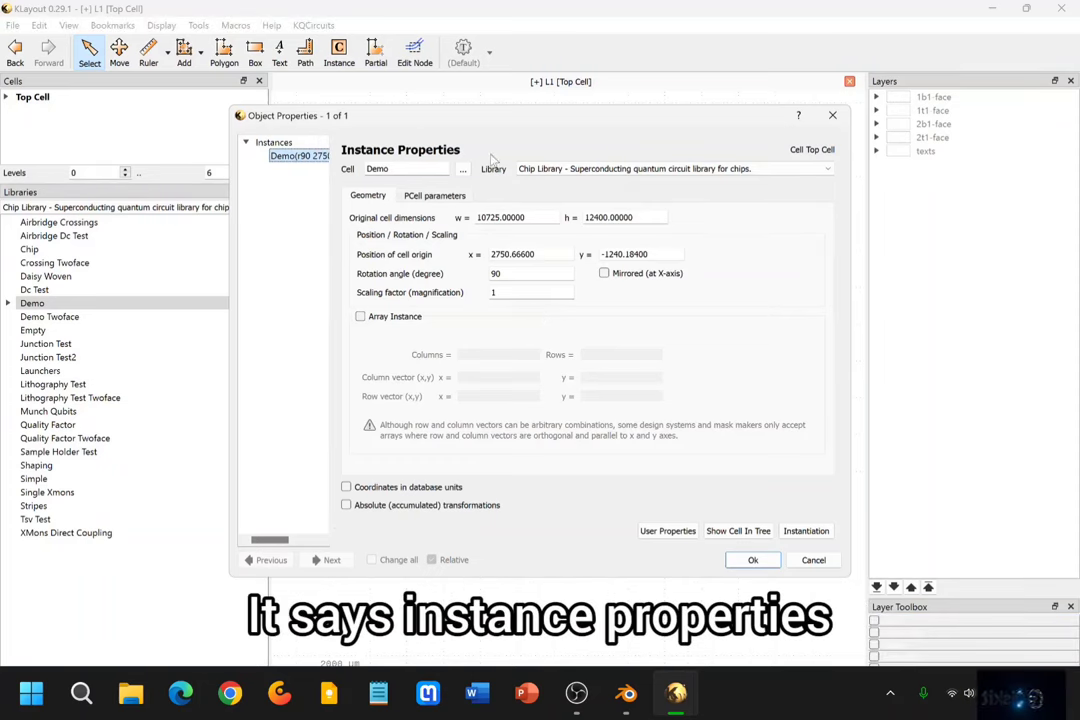
pyautogui.click(438, 196)
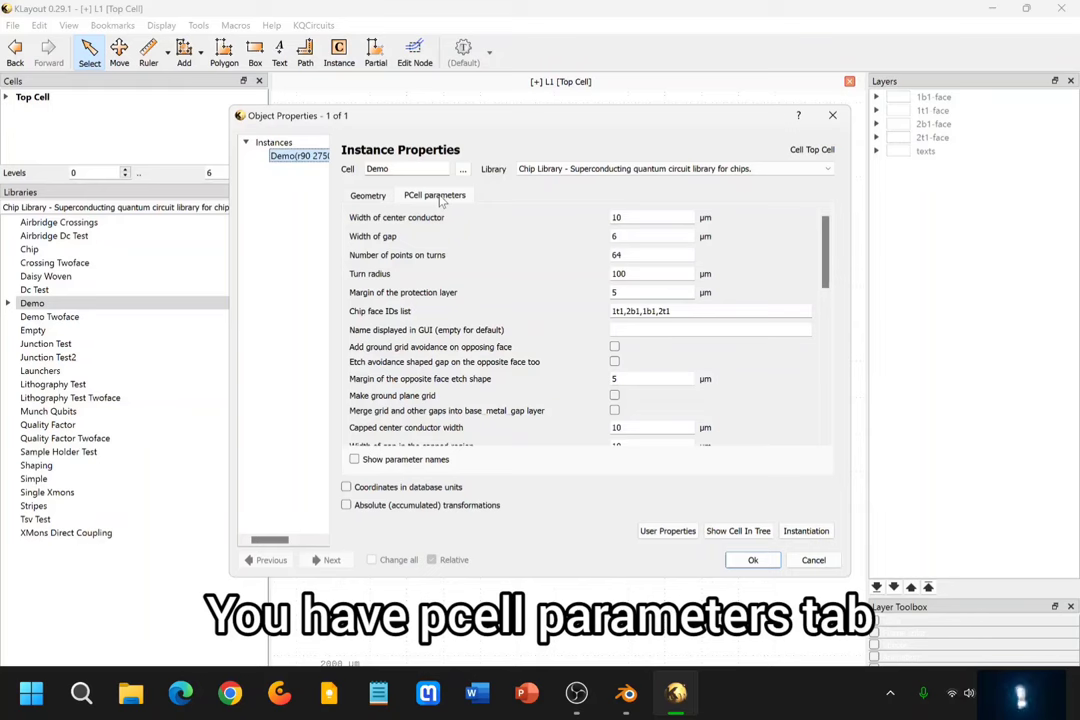
pyautogui.click(367, 199)
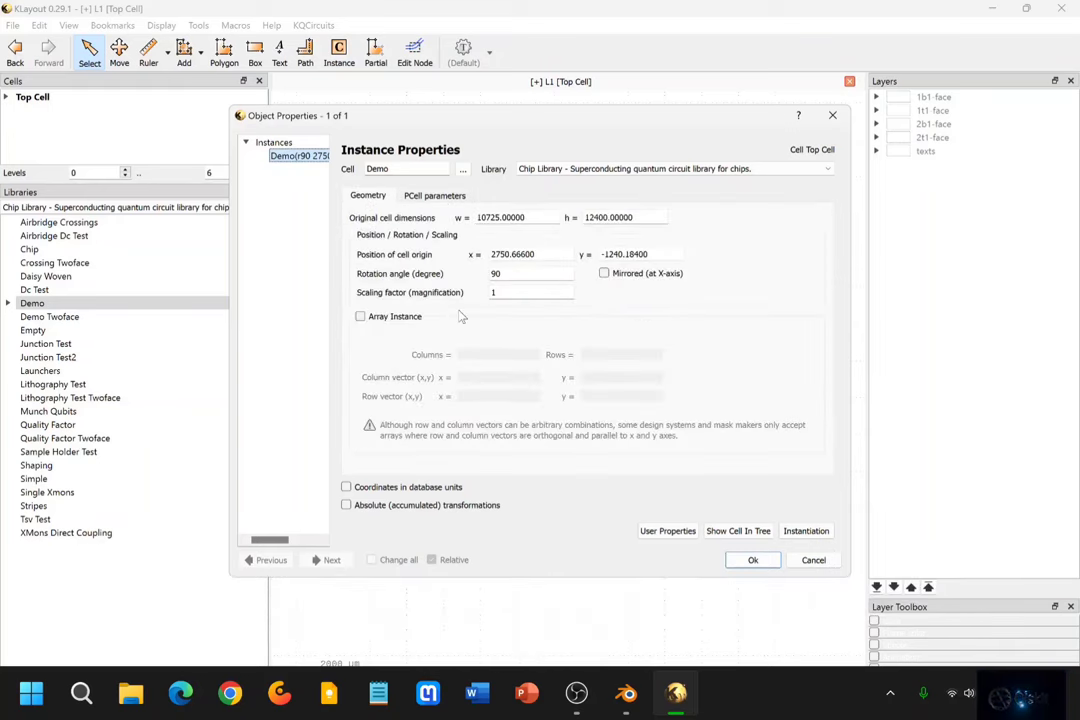
pyautogui.click(436, 196)
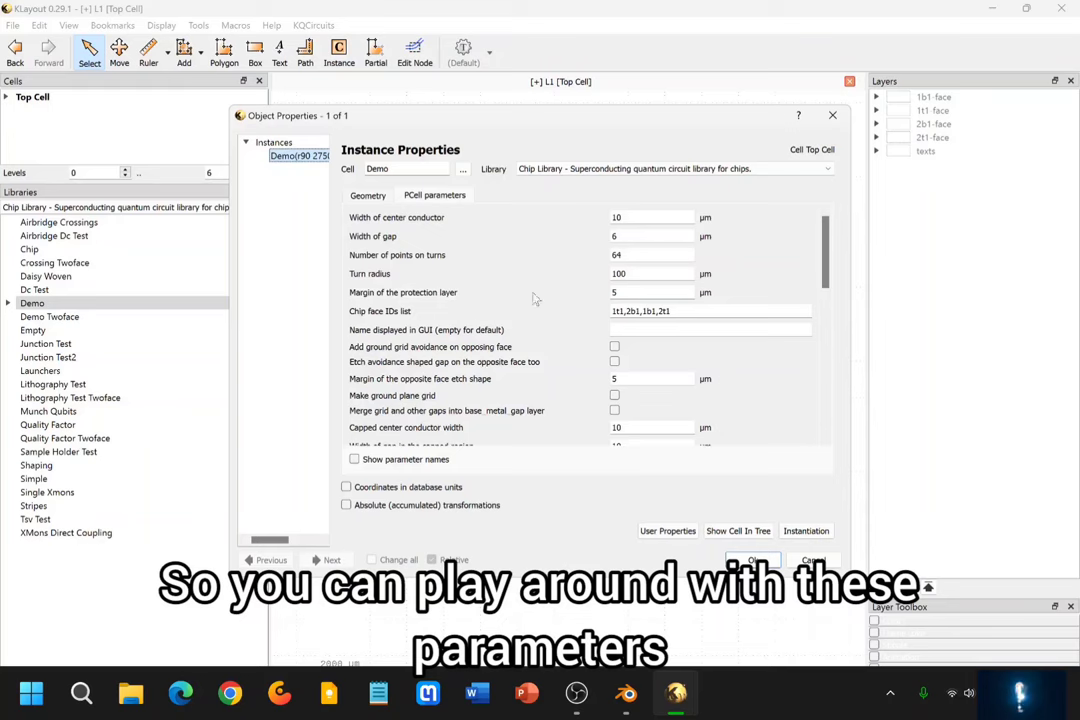
# In the Demo chip's PCell parameters, name the mask OJB, the chip CRISPY and the brand Q-CZIP, and clear the copy name
pyautogui.scroll(-10, 540, 335)
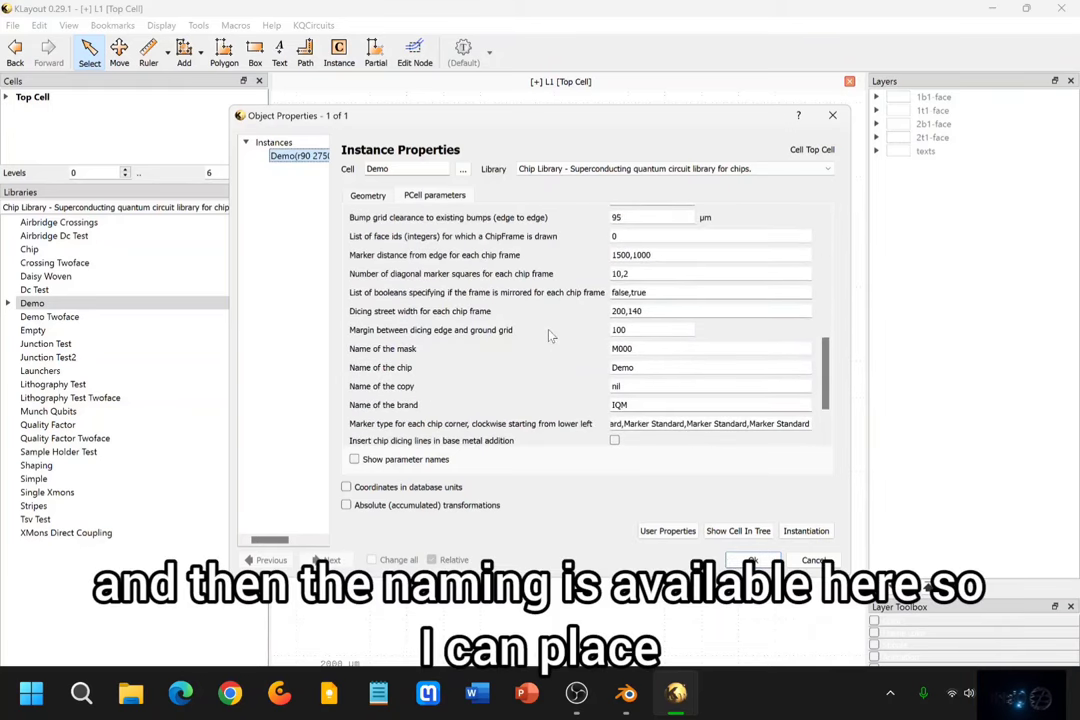
pyautogui.scroll(-2, 558, 337)
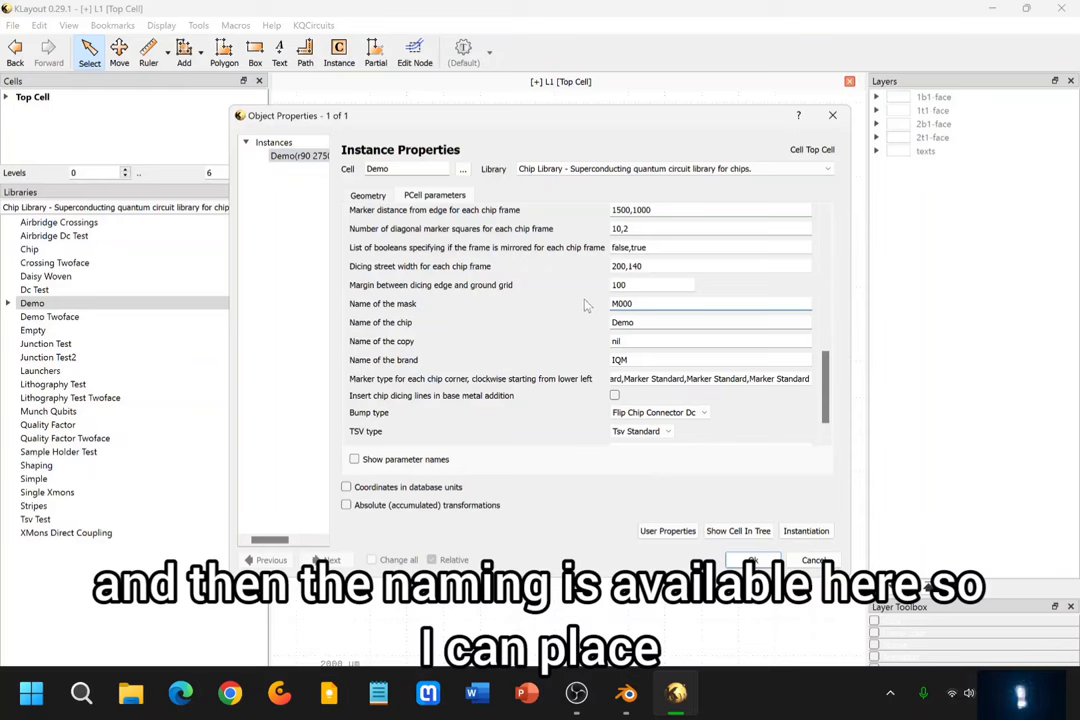
pyautogui.moveTo(649, 301); pyautogui.dragTo(590, 304)
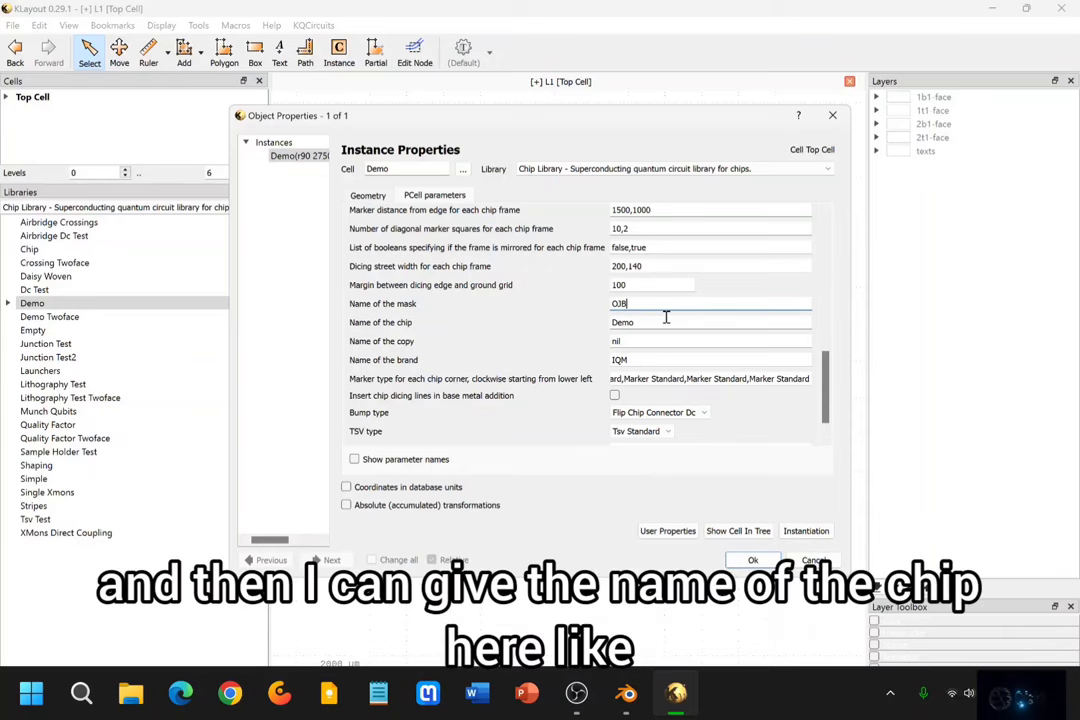
pyautogui.write('CRISP')
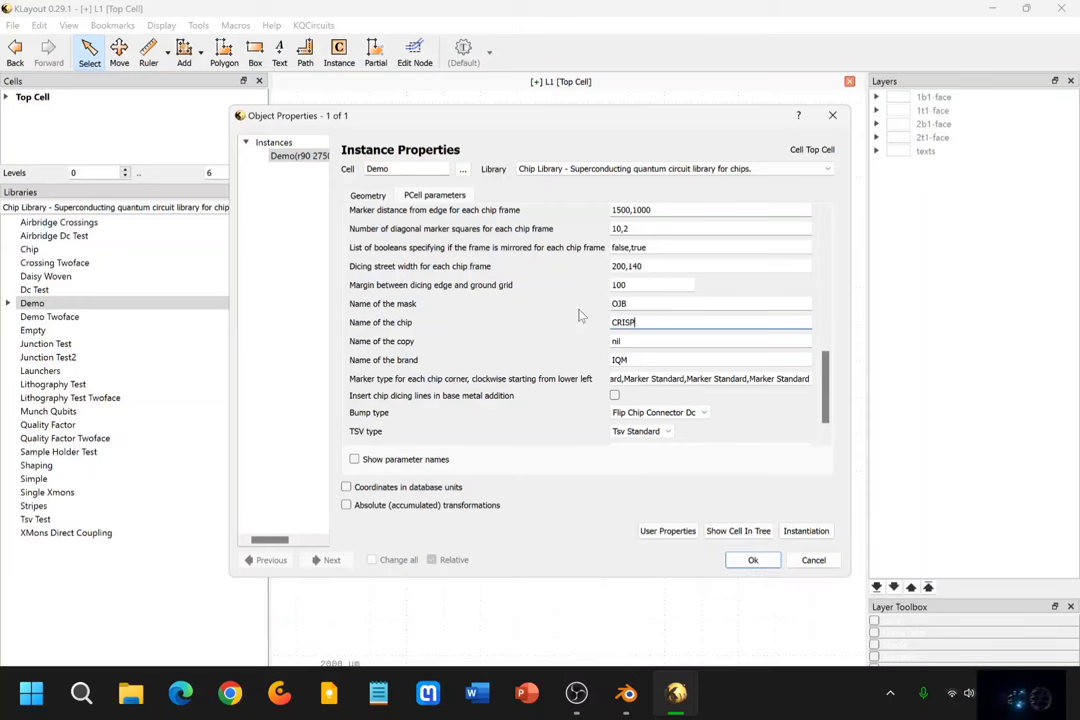
pyautogui.write('A')
pyautogui.press('BackSpace')
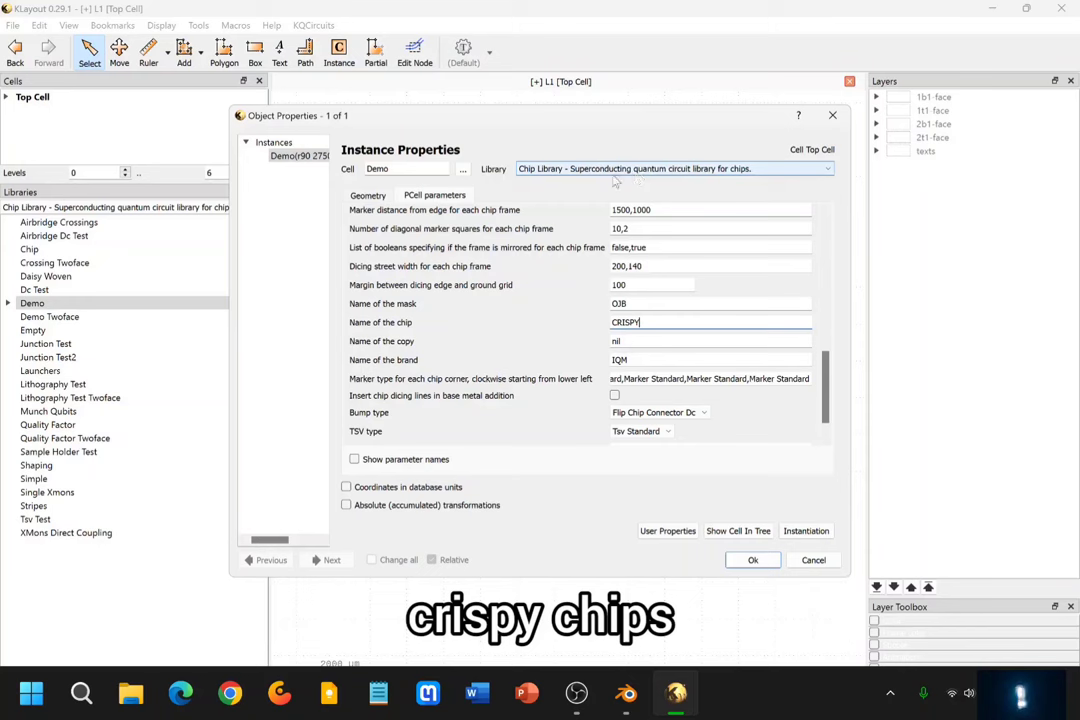
pyautogui.press('Tab')
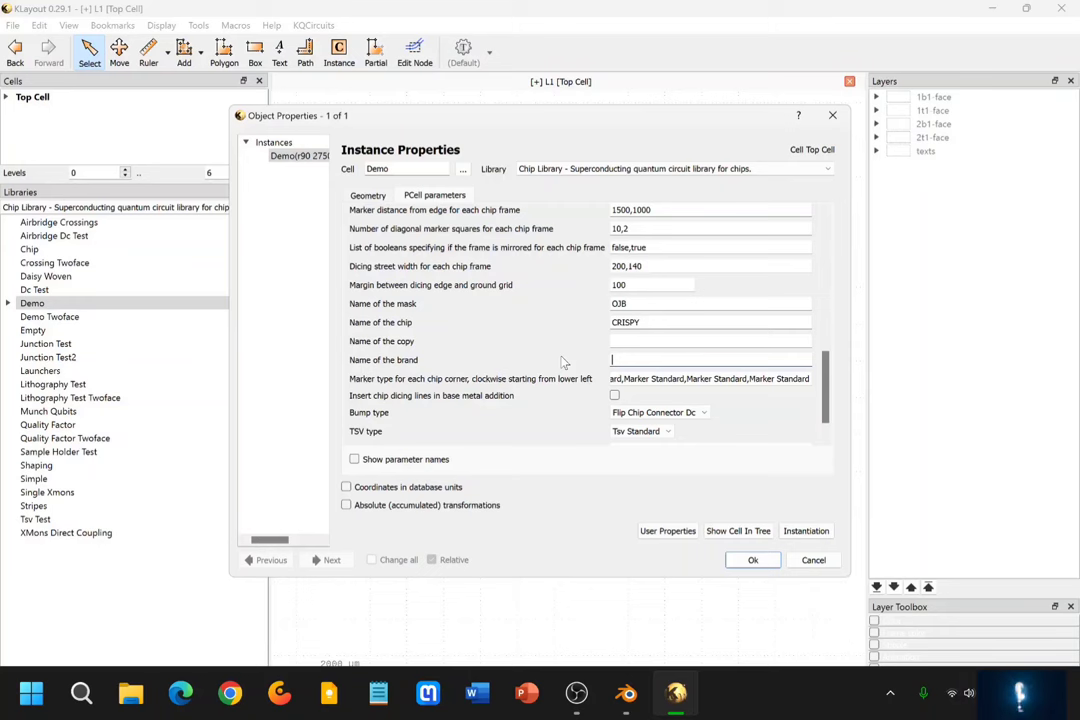
pyautogui.write('Q-CZIP')
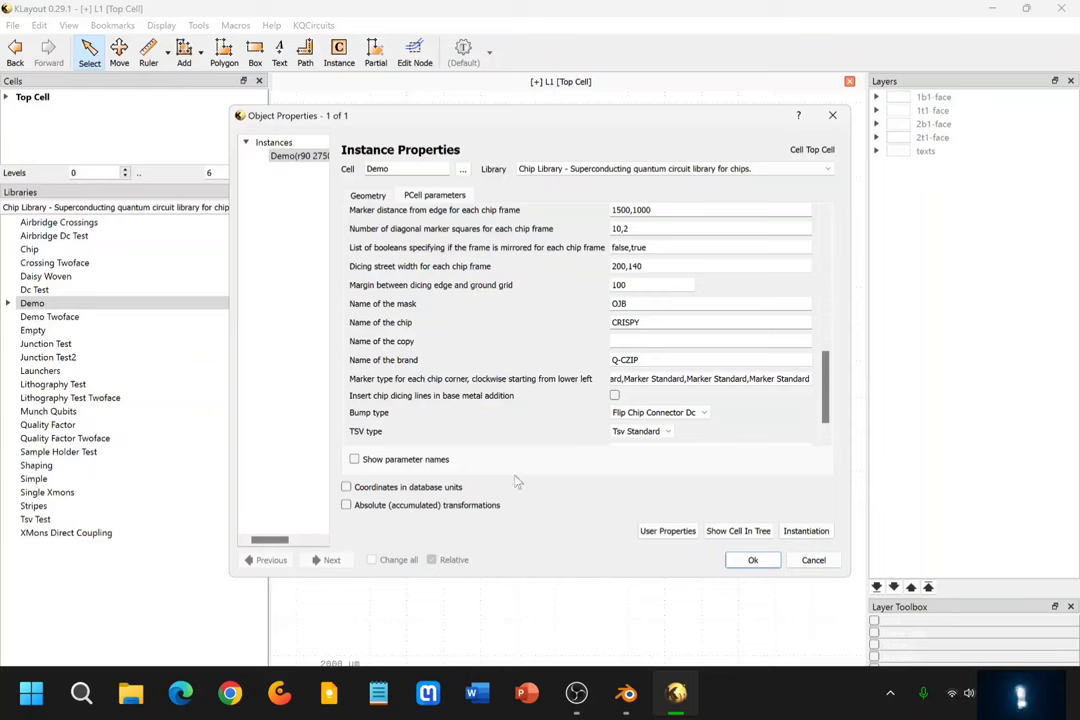
# Look through the Demo chip's other customizable PCell parameters, such as resonator lengths, bump grid and TSV settings
pyautogui.scroll(-1, 540, 400)
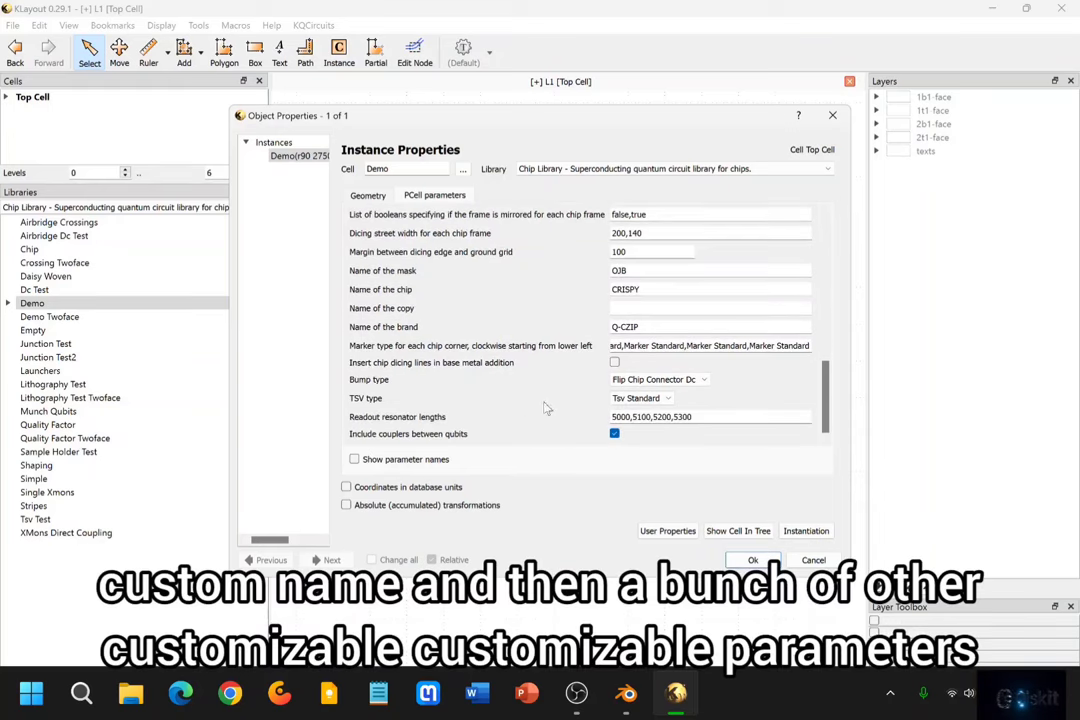
pyautogui.scroll(5, 573, 338)
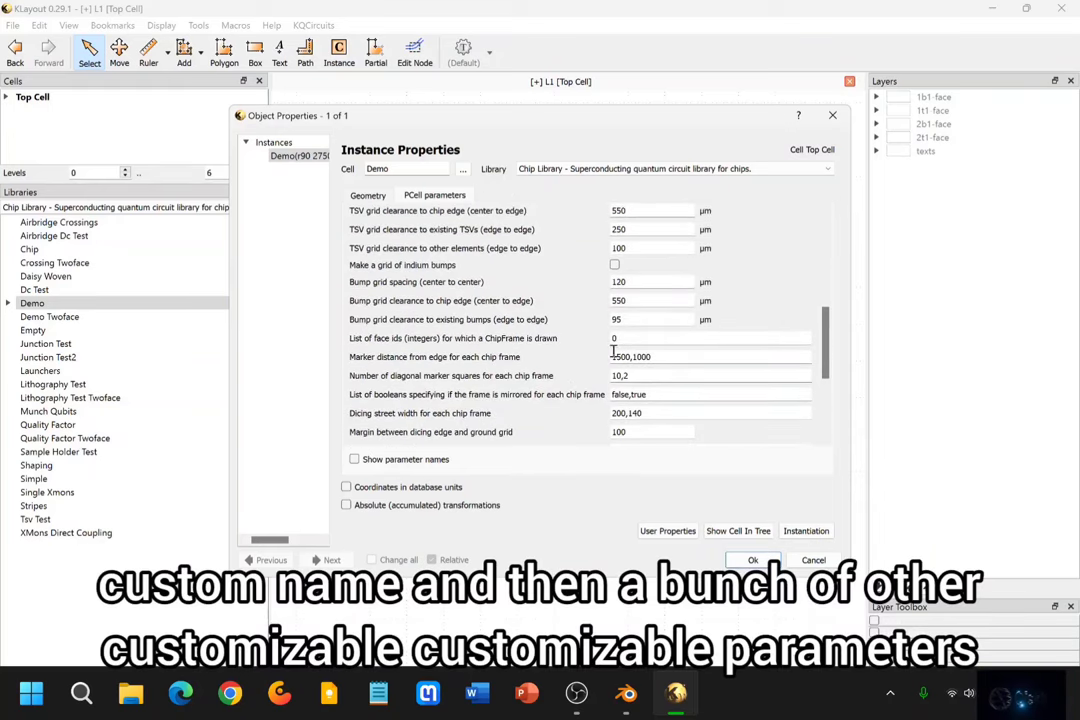
pyautogui.scroll(5, 655, 296)
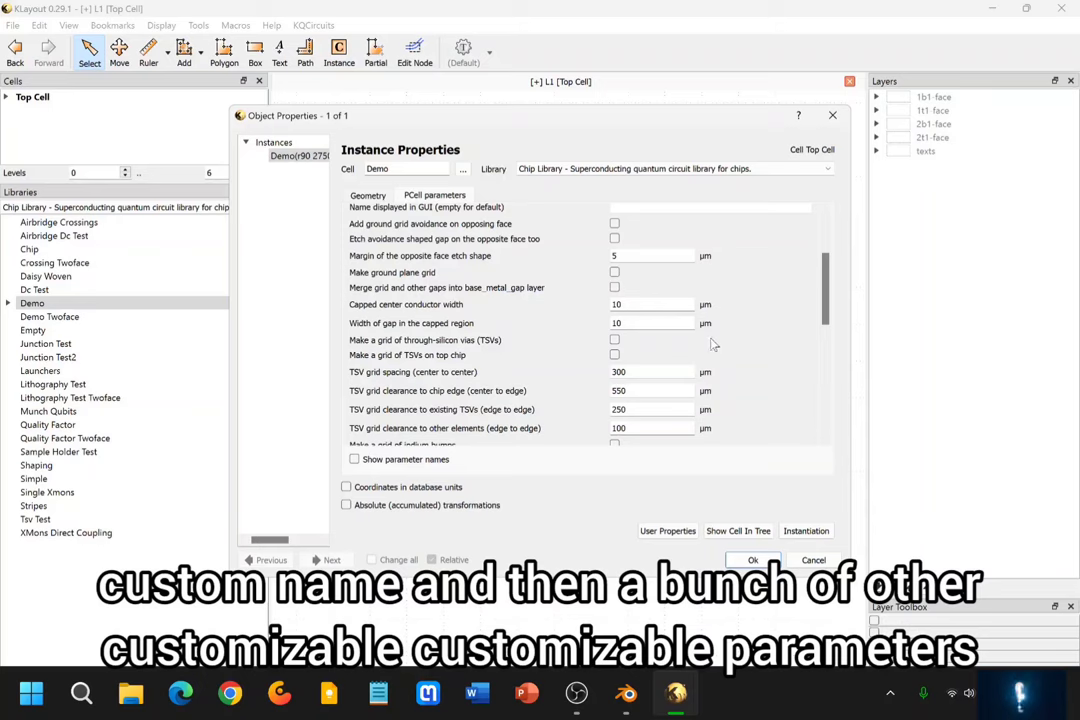
# Review the Demo chip's PCell parameters once more and apply the customized names to the placed chip
pyautogui.scroll(4, 716, 332)
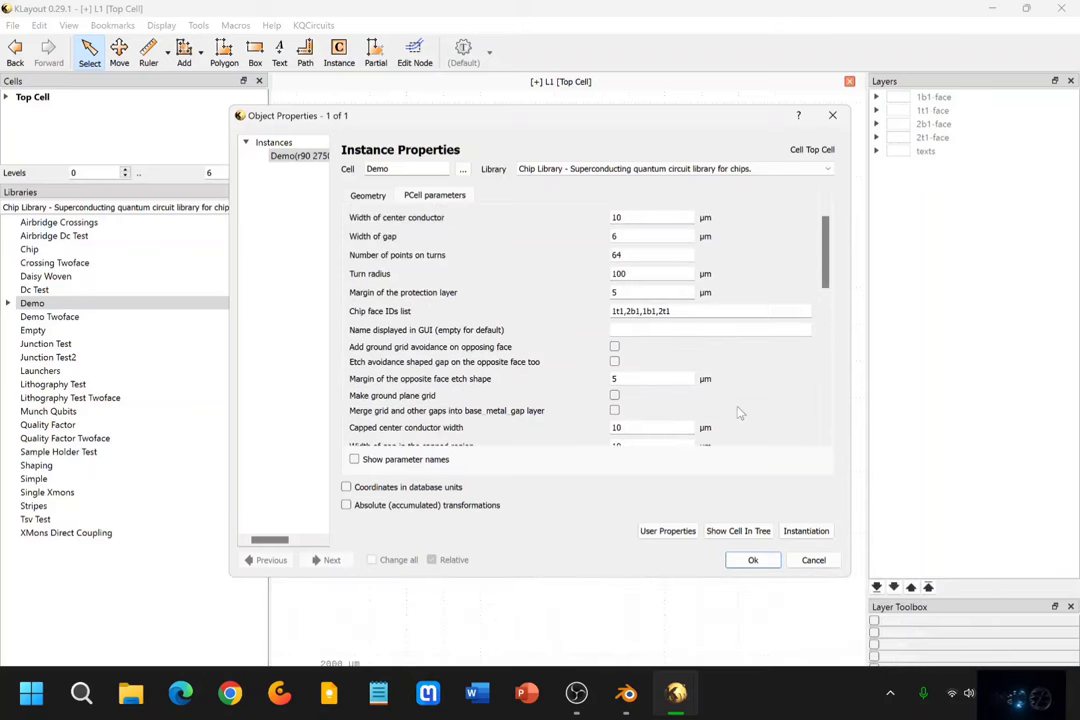
pyautogui.scroll(-12, 740, 413)
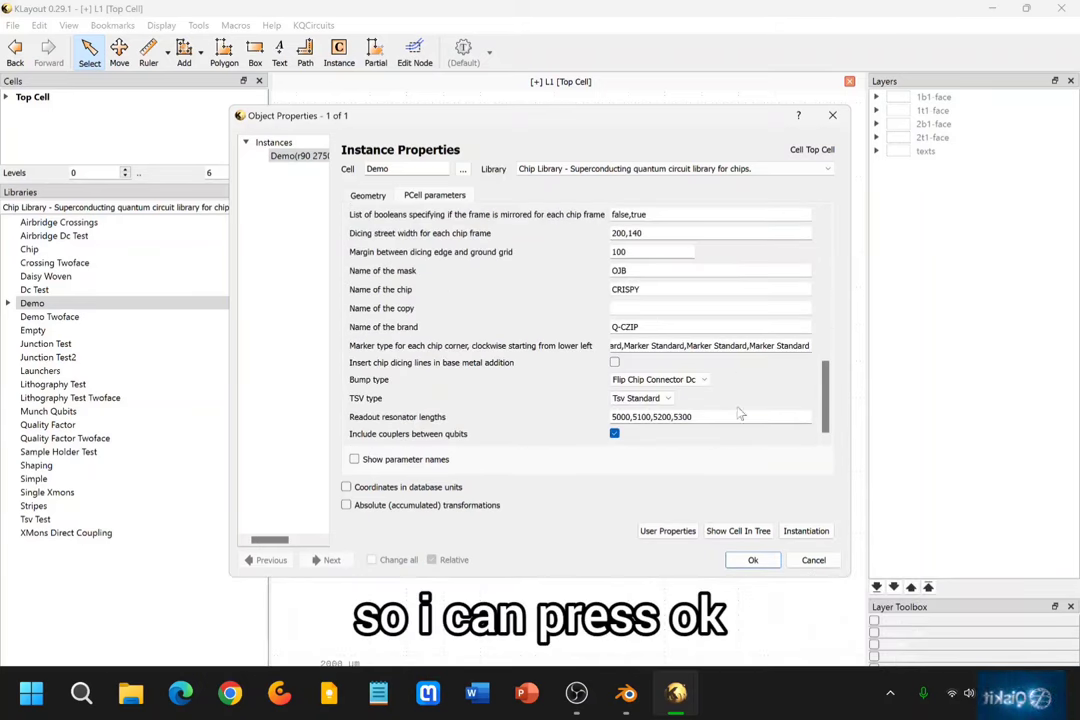
pyautogui.click(753, 560)
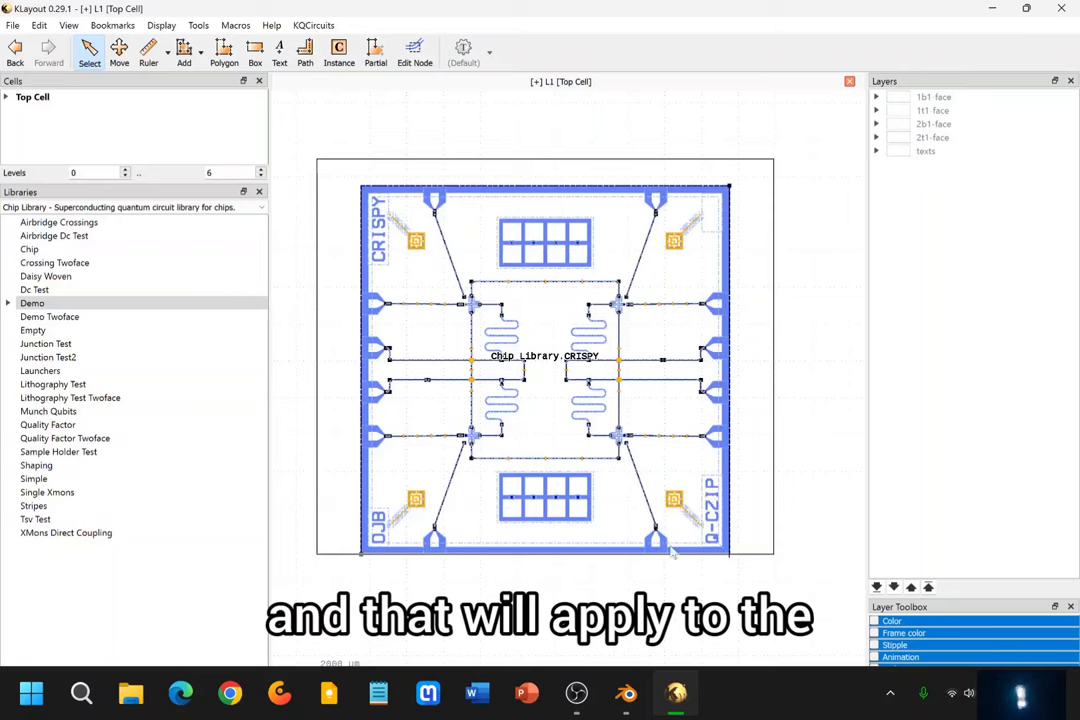
# Examine the updated chip up close, covering its OJB mask label, meandering resonators and cross-shaped qubits
pyautogui.scroll(3, 456, 513)
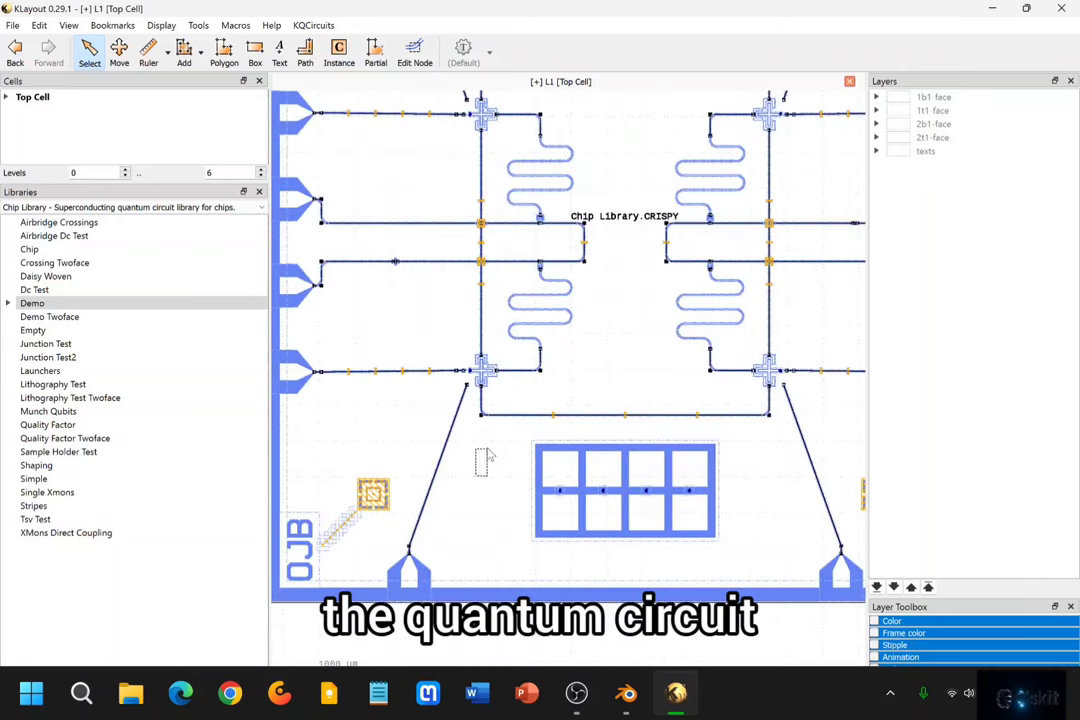
pyautogui.scroll(-3, 505, 424)
pyautogui.scroll(8, 425, 415)
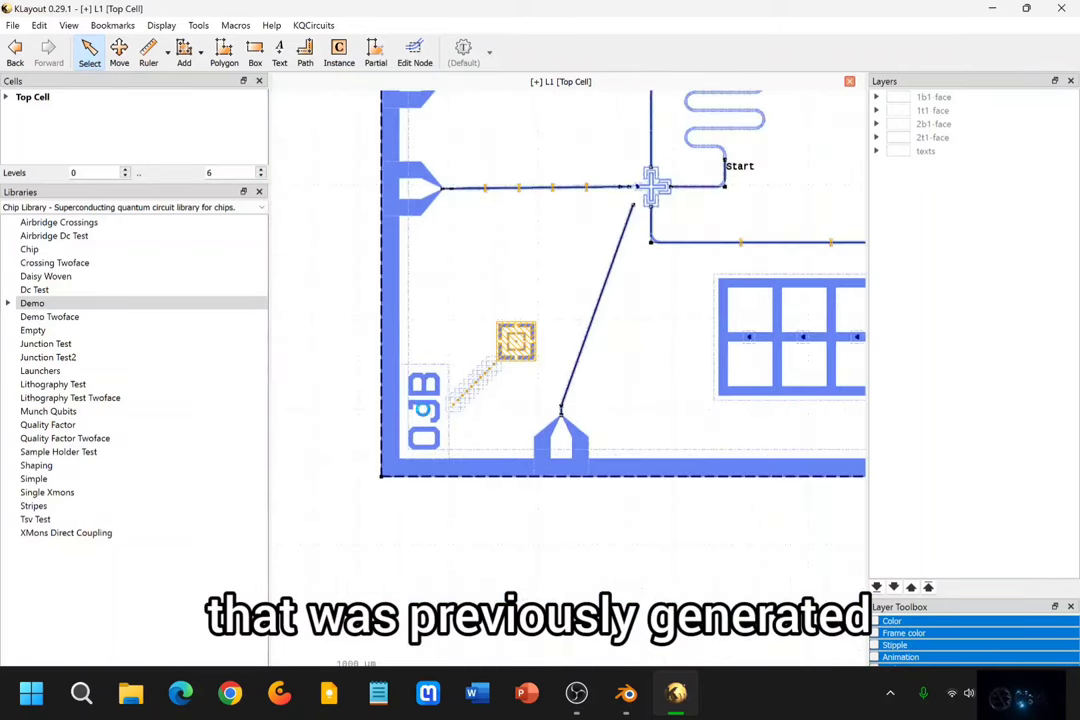
pyautogui.scroll(-5, 430, 420)
pyautogui.scroll(3, 494, 458)
pyautogui.scroll(3, 488, 454)
pyautogui.scroll(-4, 559, 398)
pyautogui.scroll(4, 588, 306)
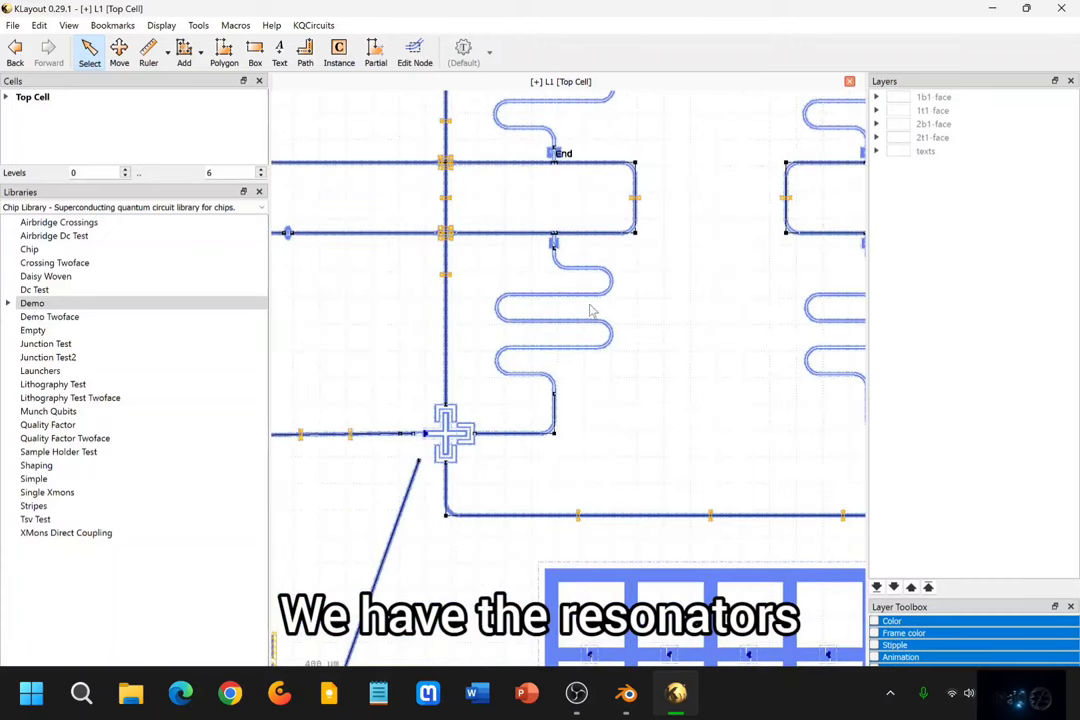
pyautogui.moveTo(557, 371); pyautogui.dragTo(598, 331, button='middle')
pyautogui.scroll(-3, 598, 332)
pyautogui.scroll(4, 550, 360)
pyautogui.scroll(4, 487, 418)
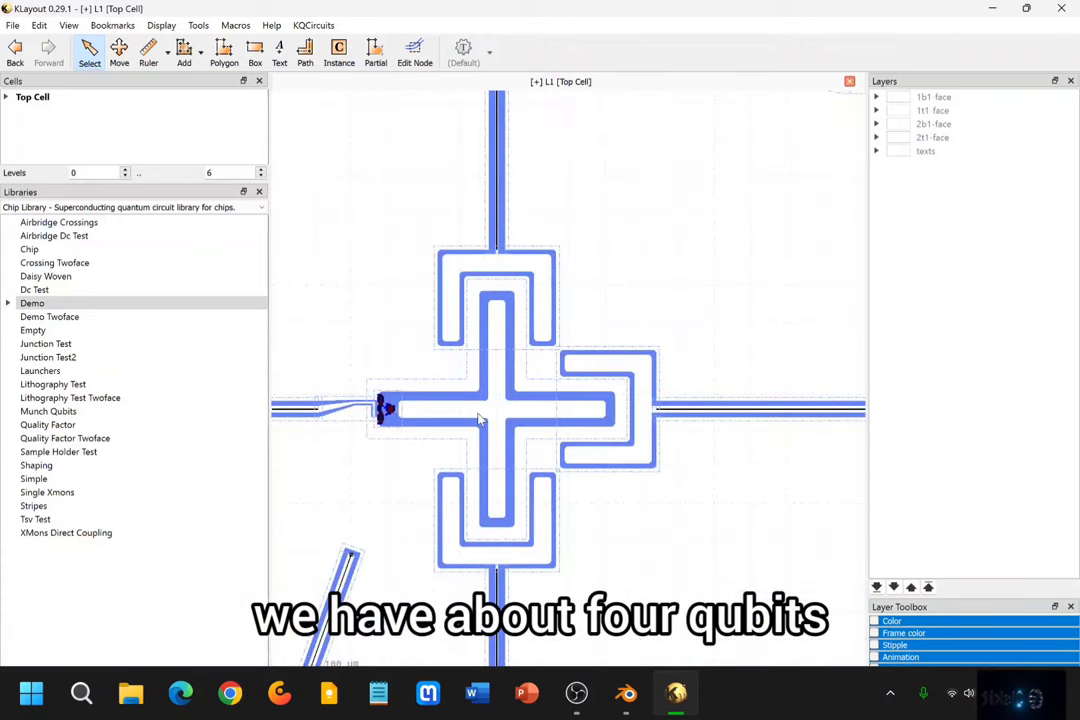
pyautogui.scroll(-5, 480, 420)
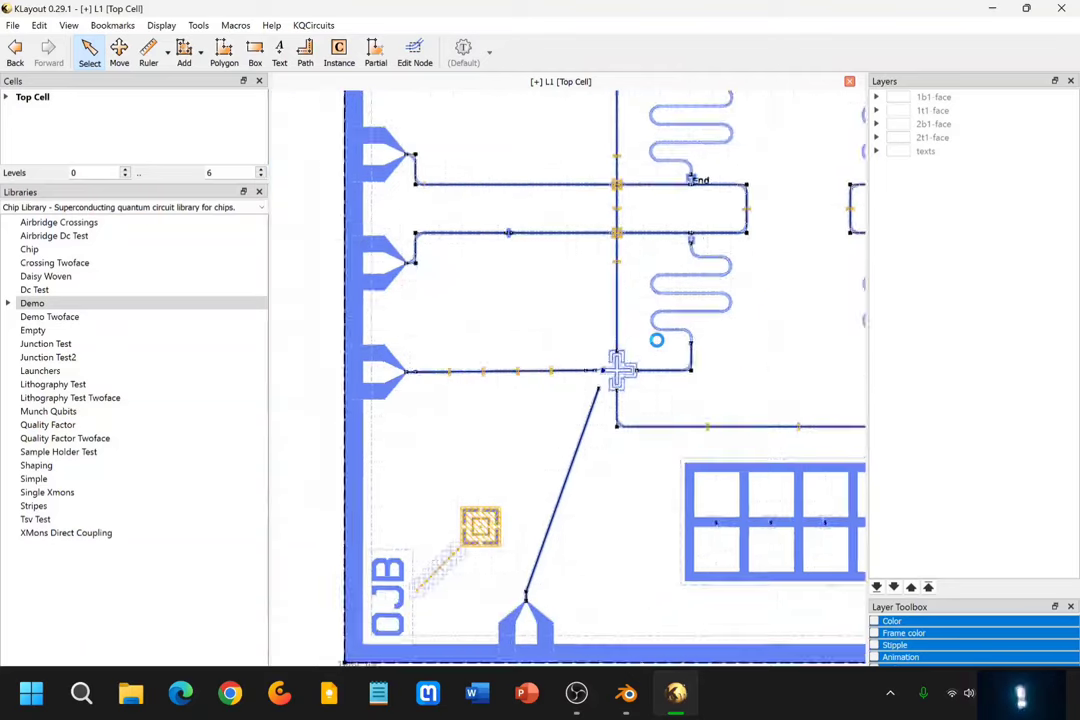
pyautogui.moveTo(506, 439); pyautogui.dragTo(491, 455, button='middle')
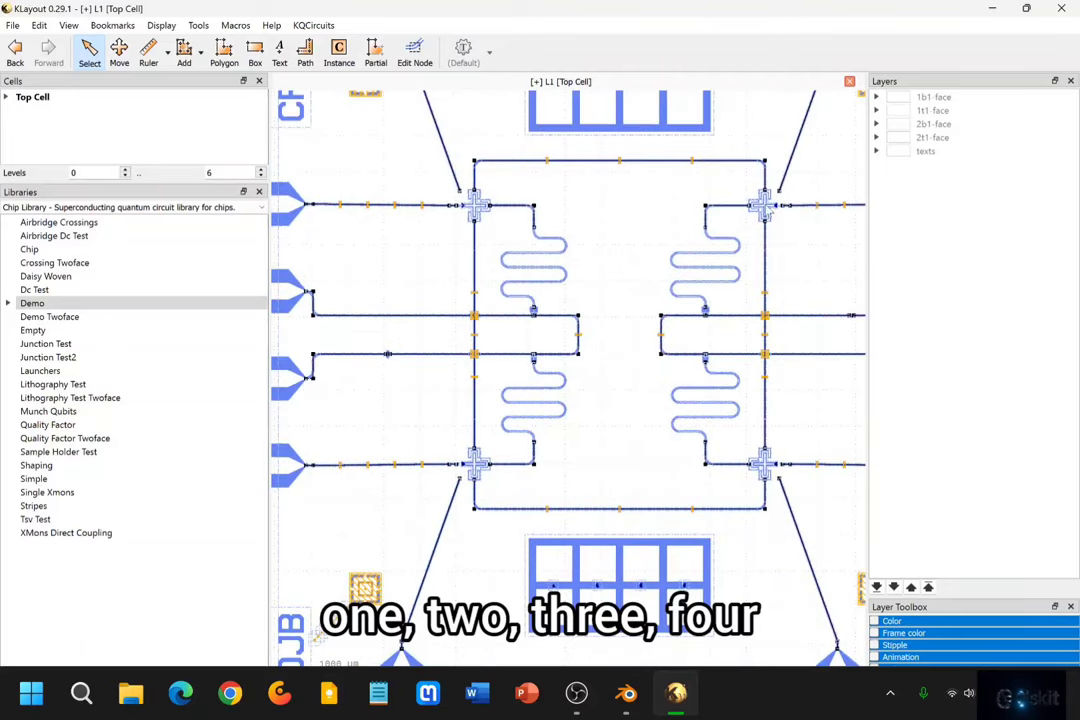
# Inspect the lower-left qubit's junction elements and a wire bond pad leading into its coplanar waveguide
pyautogui.scroll(3, 446, 484)
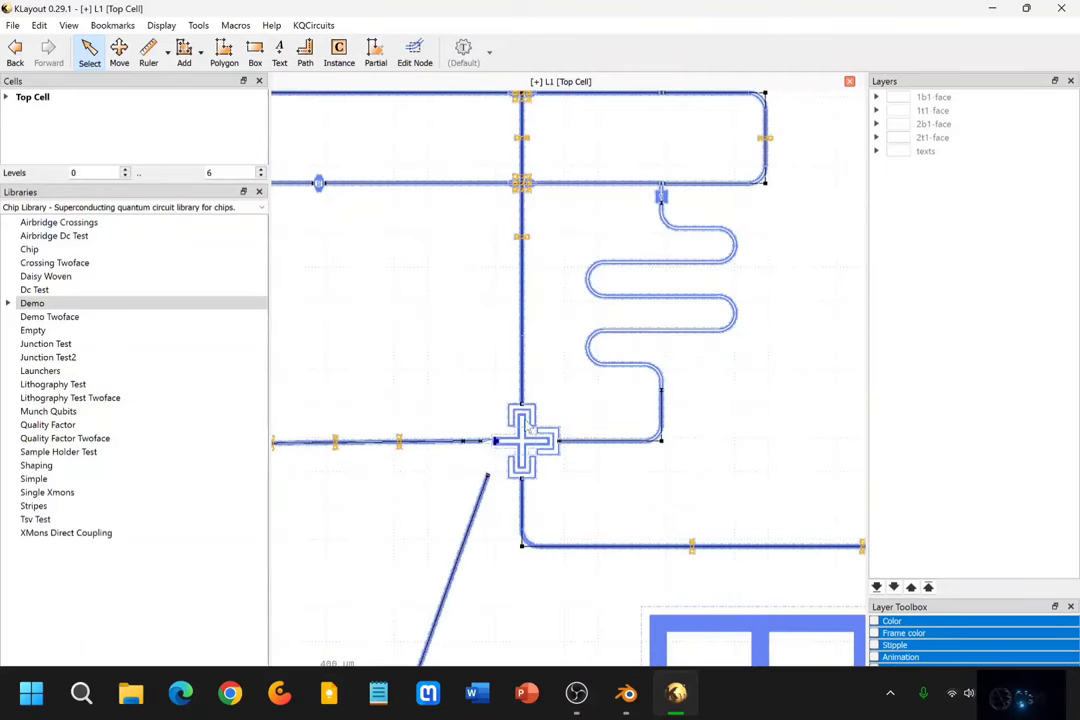
pyautogui.scroll(6, 528, 430)
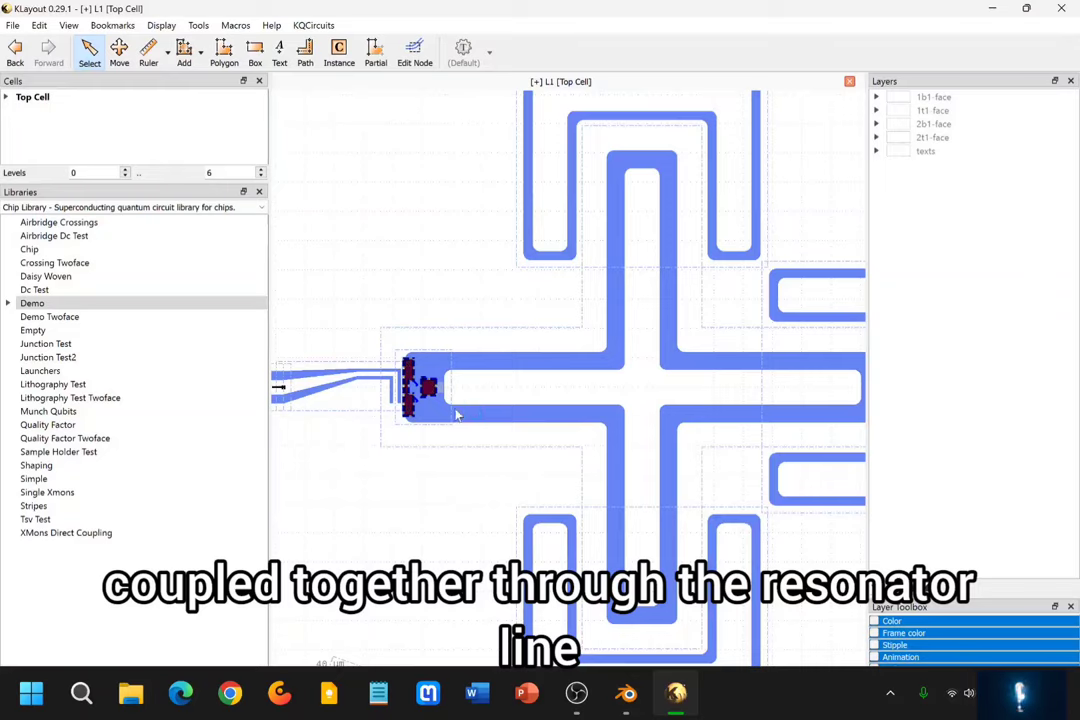
pyautogui.scroll(5, 455, 415)
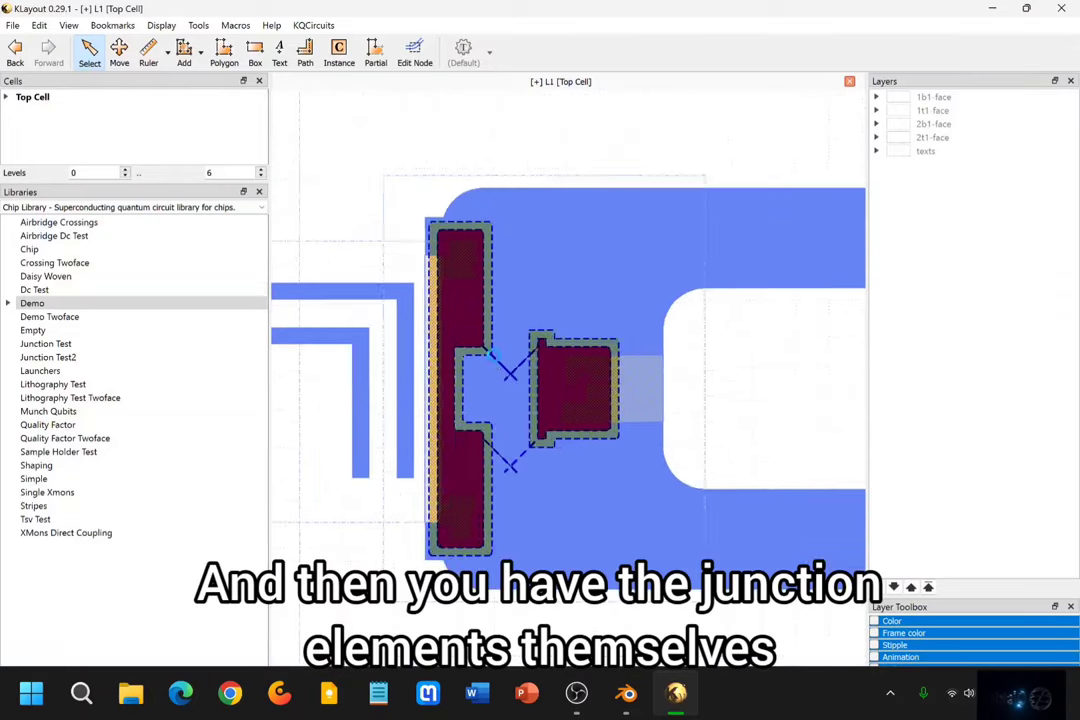
pyautogui.scroll(2, 520, 365)
pyautogui.scroll(-4, 583, 398)
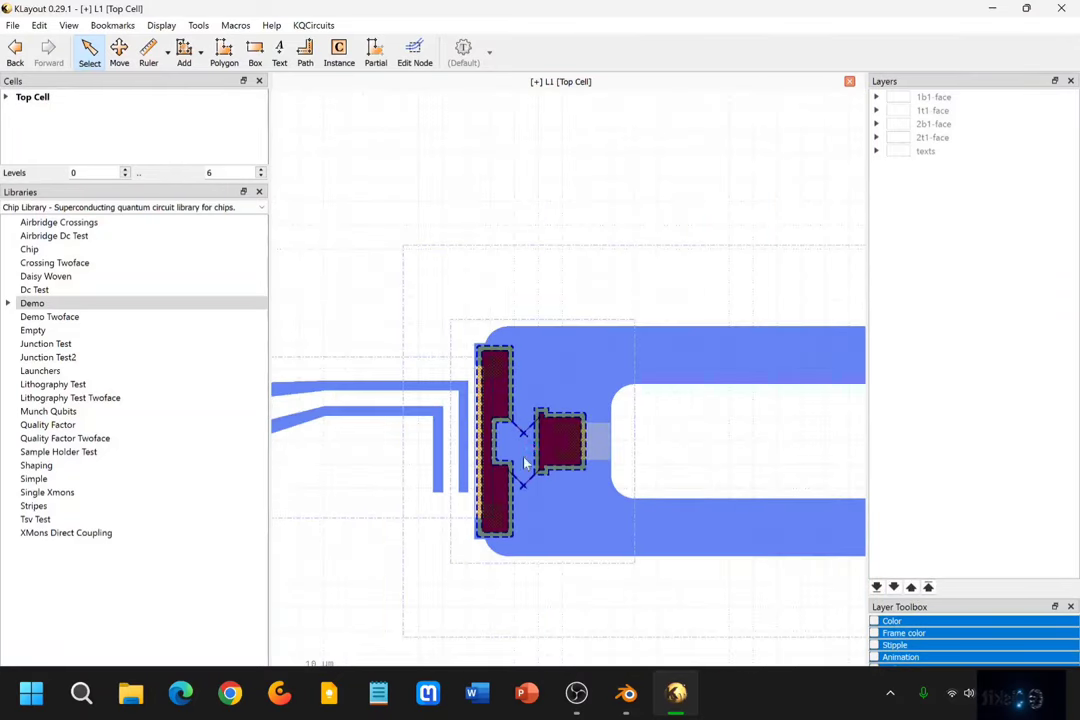
pyautogui.scroll(-8, 530, 455)
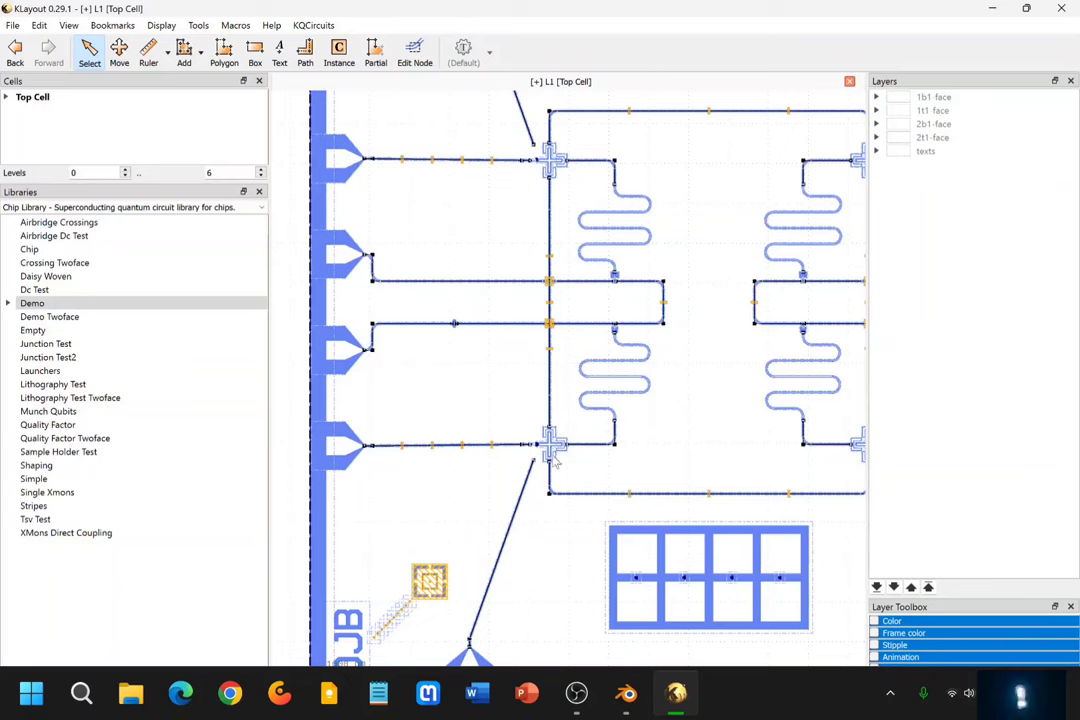
pyautogui.scroll(-5, 585, 460)
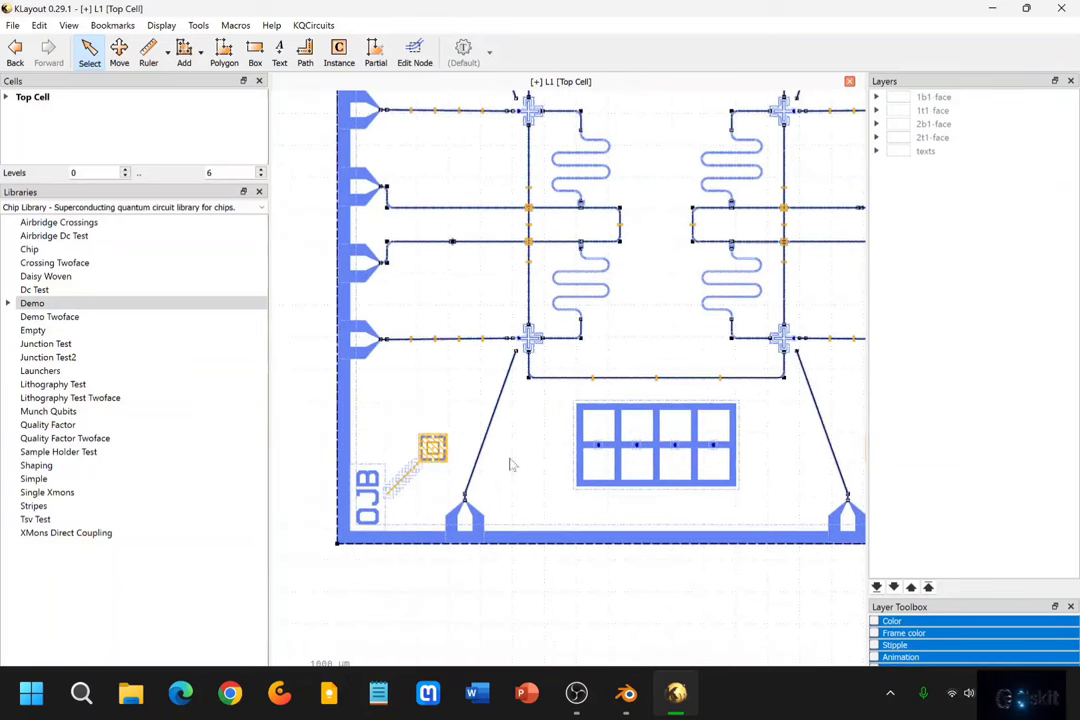
pyautogui.scroll(6, 445, 515)
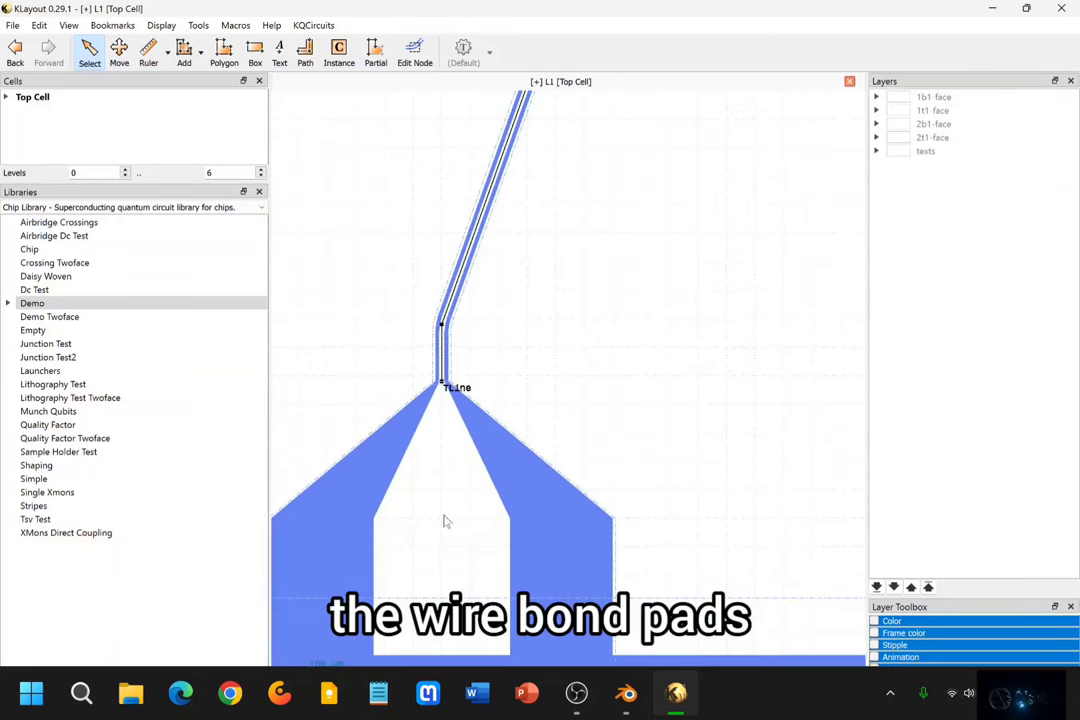
pyautogui.scroll(1, 446, 521)
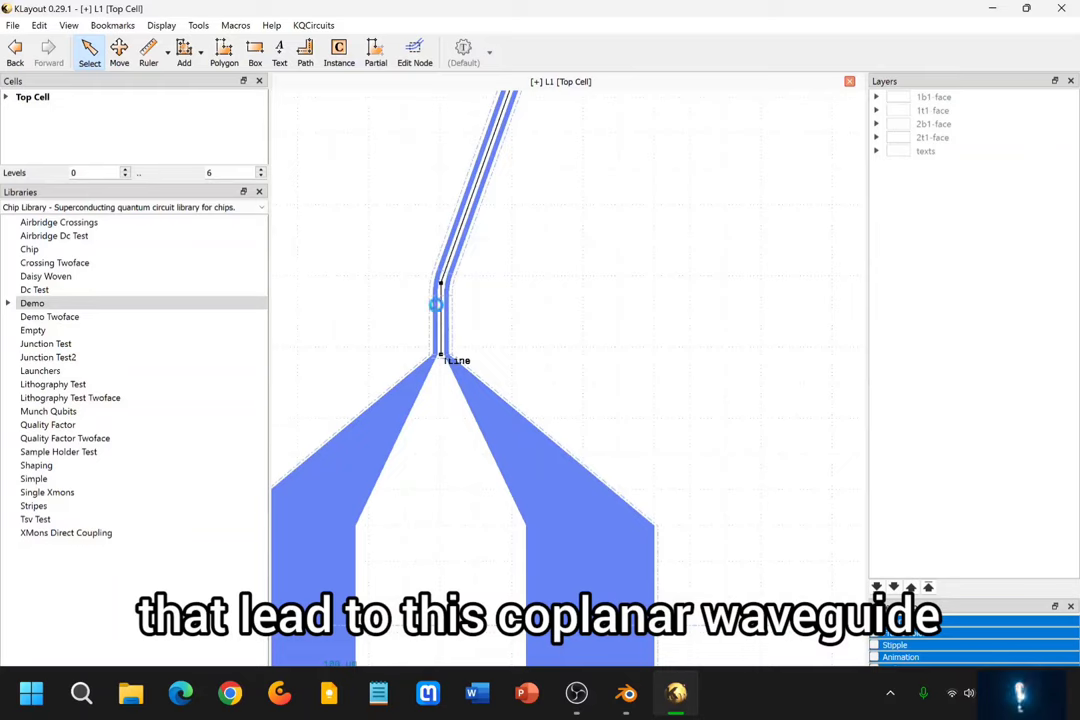
pyautogui.scroll(-6, 470, 300)
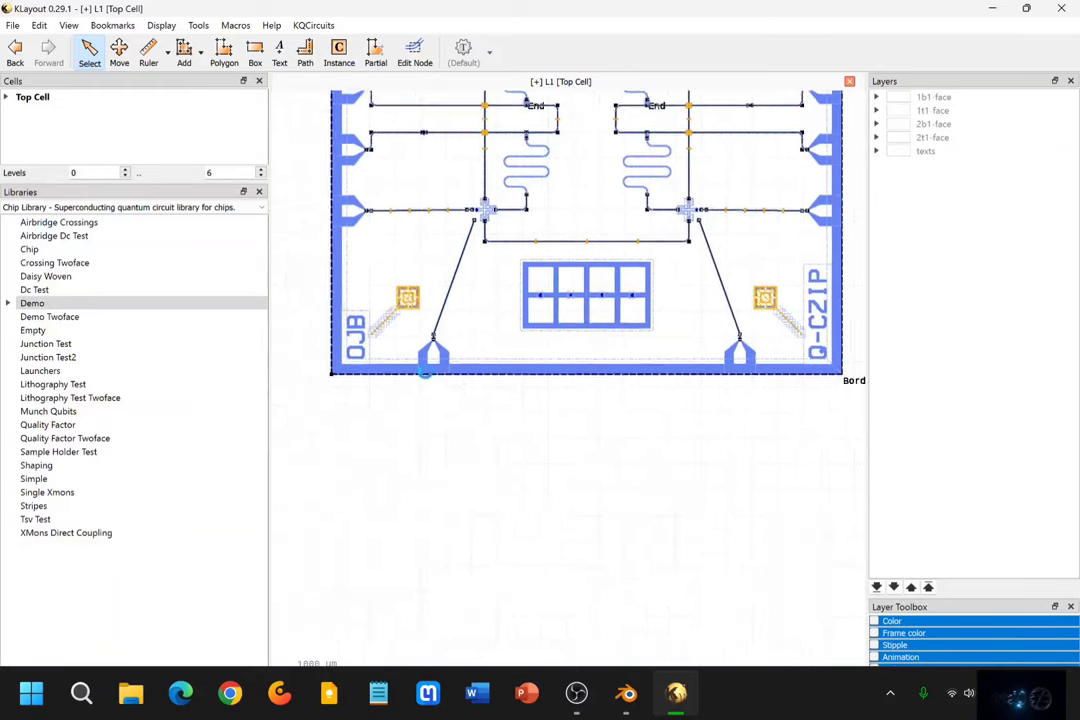
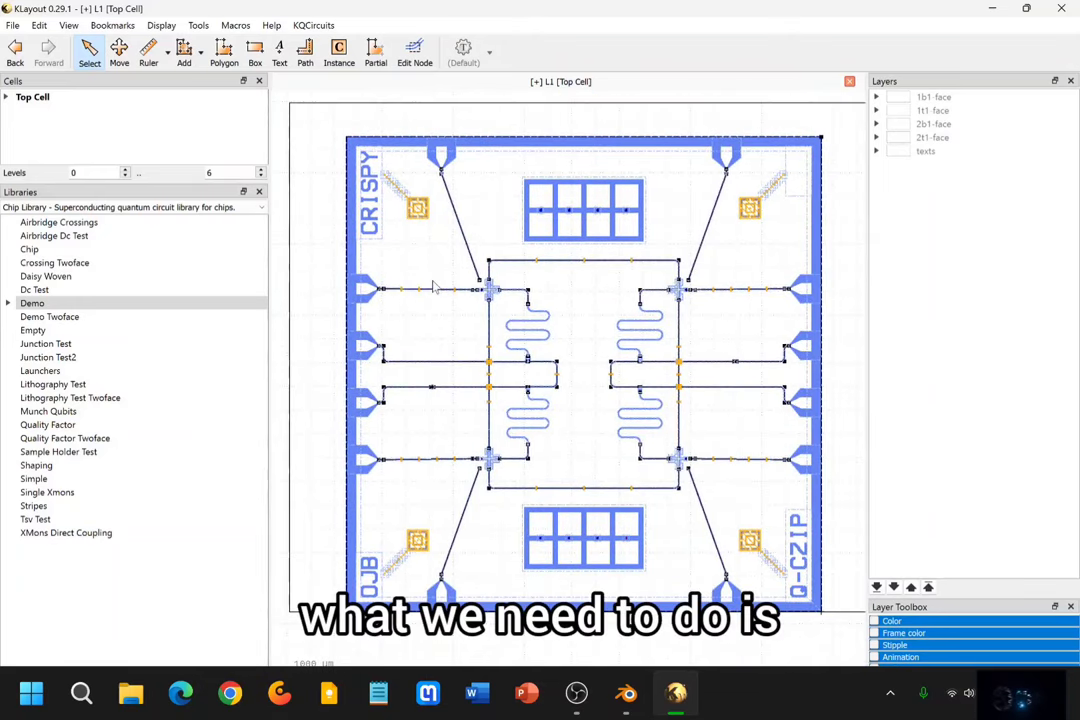
# Examine the airbridges along the coupling line and where it crosses the readout waveguides between the chip's resonators
pyautogui.scroll(-2, 395, 238)
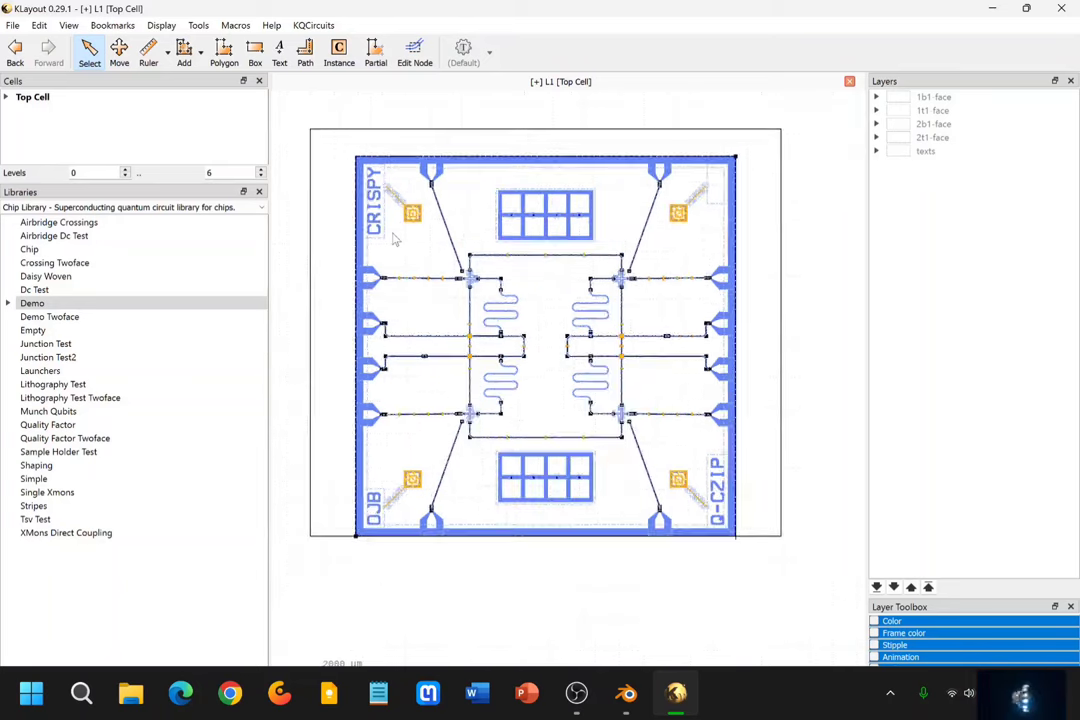
pyautogui.moveTo(393, 232); pyautogui.dragTo(397, 243, button='middle')
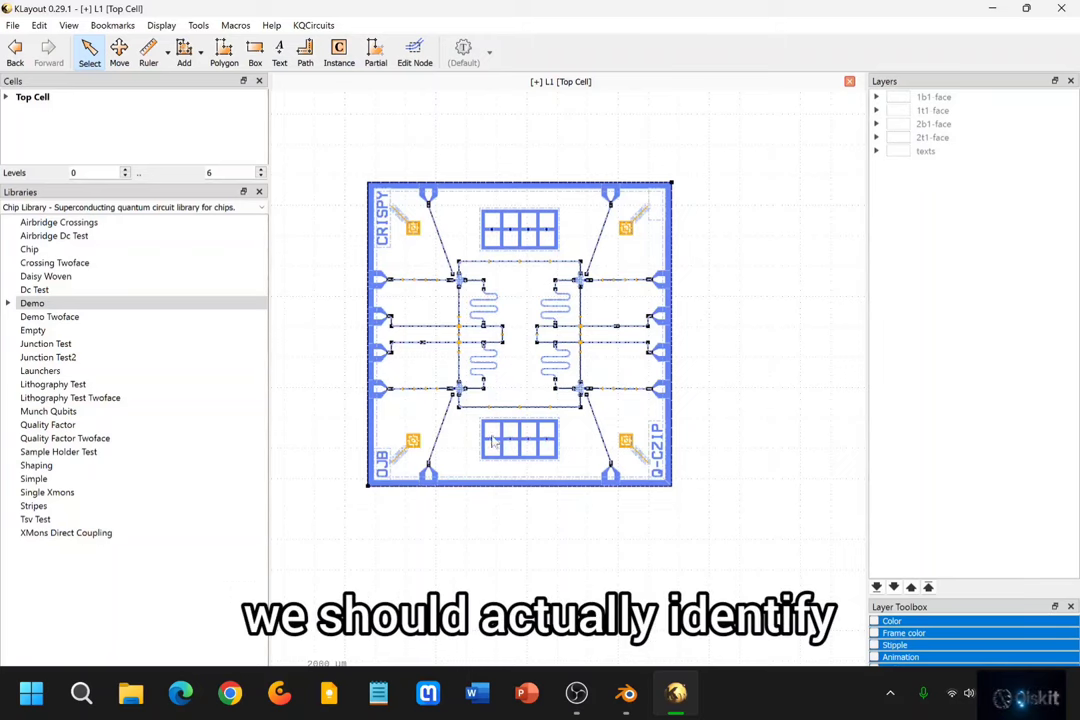
pyautogui.scroll(8, 540, 352)
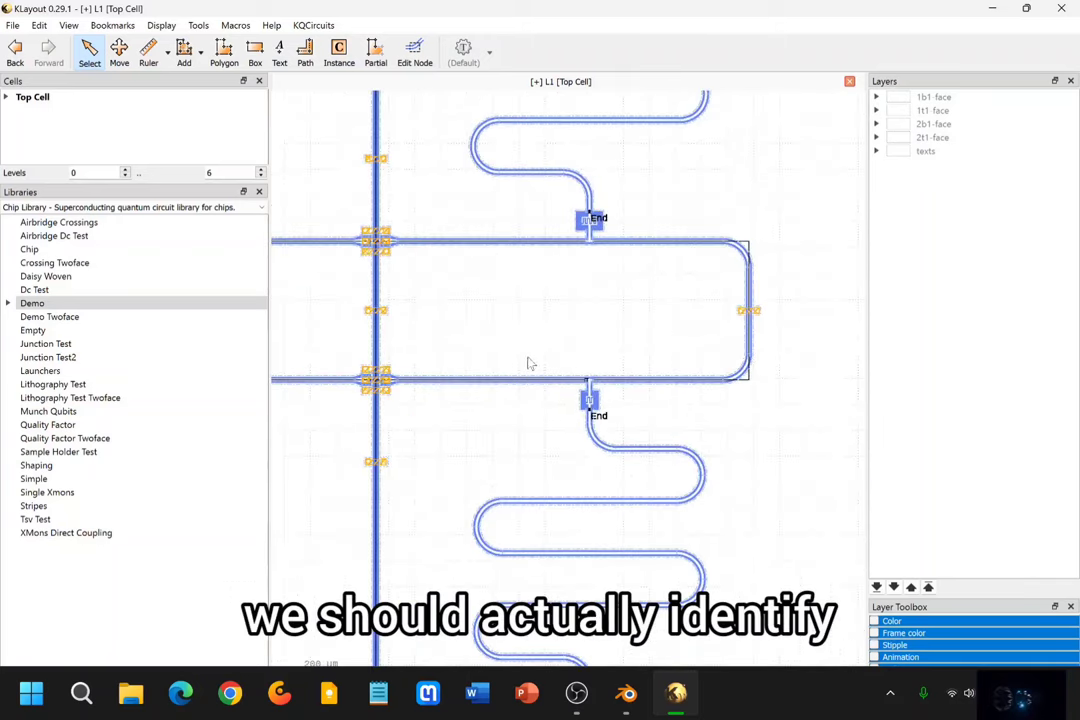
pyautogui.scroll(8, 448, 352)
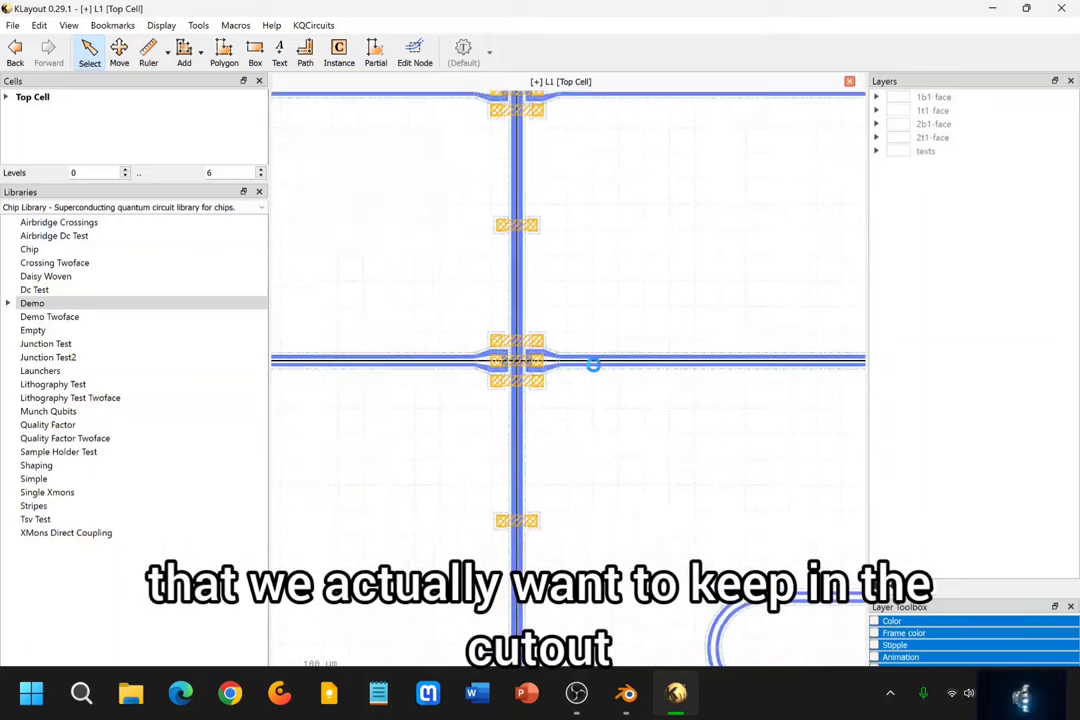
pyautogui.scroll(2, 523, 368)
pyautogui.scroll(-7, 523, 368)
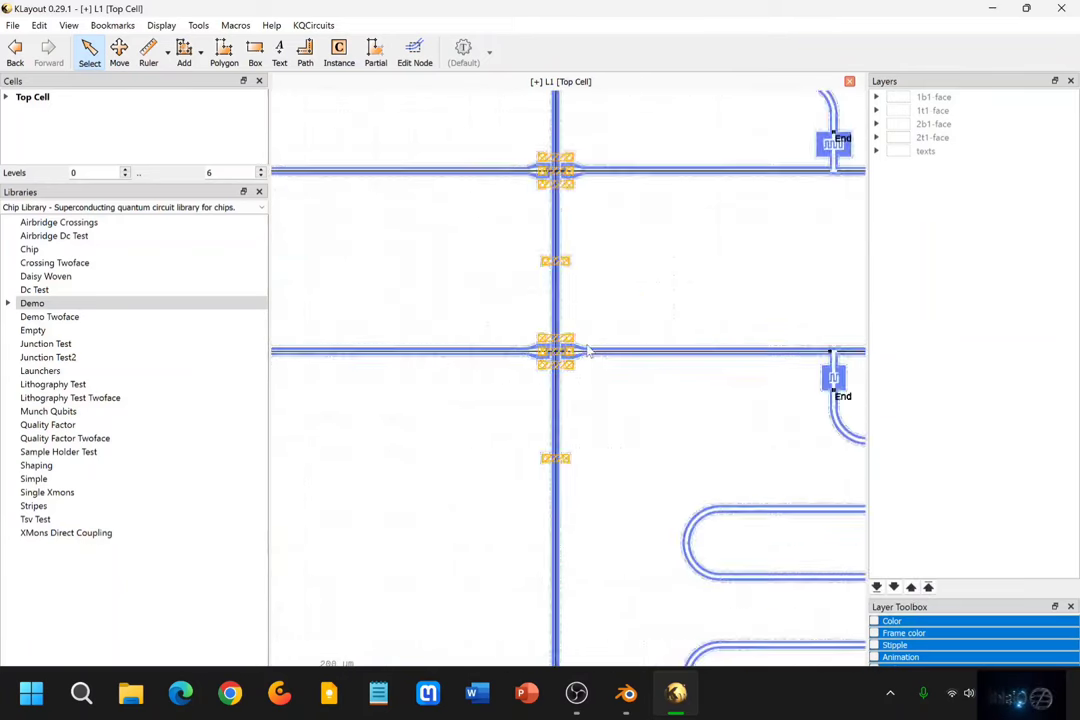
pyautogui.scroll(8, 448, 400)
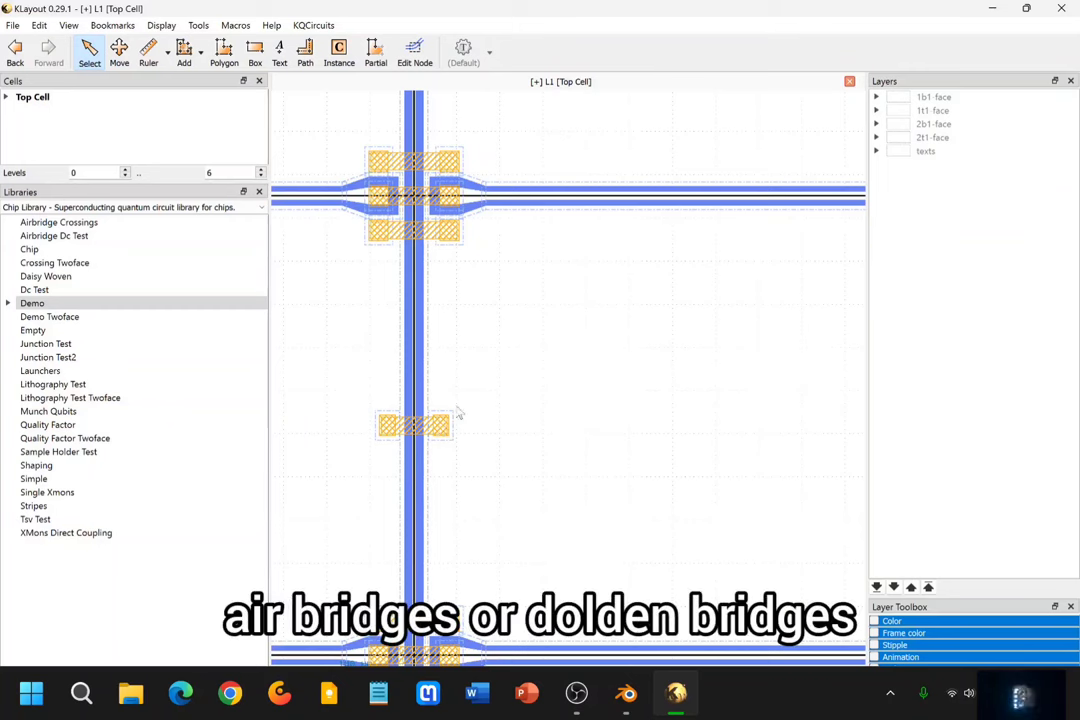
# Expand the 1b1-face, 1t1-face, 2b1-face, 2t1-face and texts layer groups and look through their layers
pyautogui.click(875, 151)
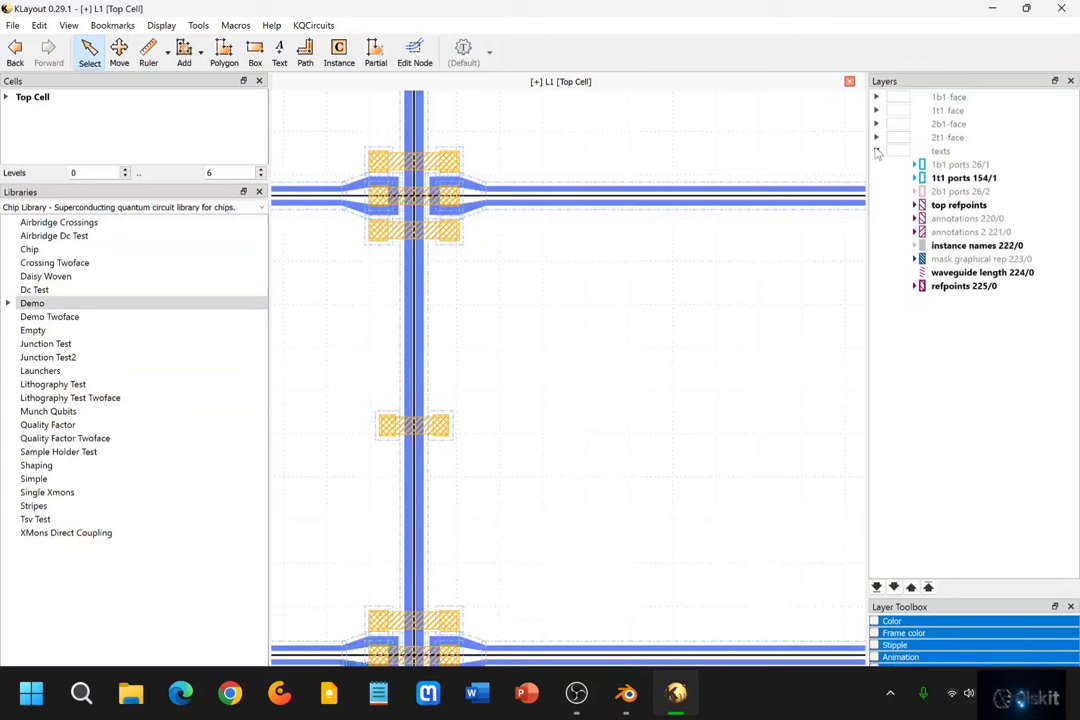
pyautogui.click(875, 137)
pyautogui.click(875, 124)
pyautogui.click(876, 110)
pyautogui.click(876, 97)
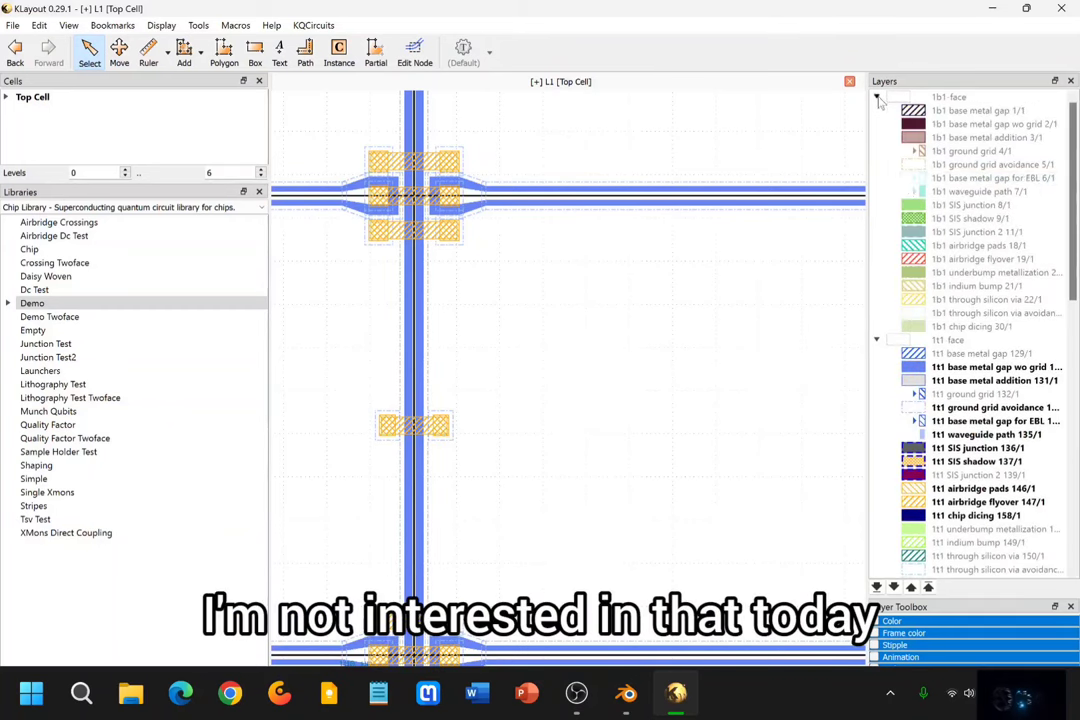
pyautogui.scroll(-15, 913, 323)
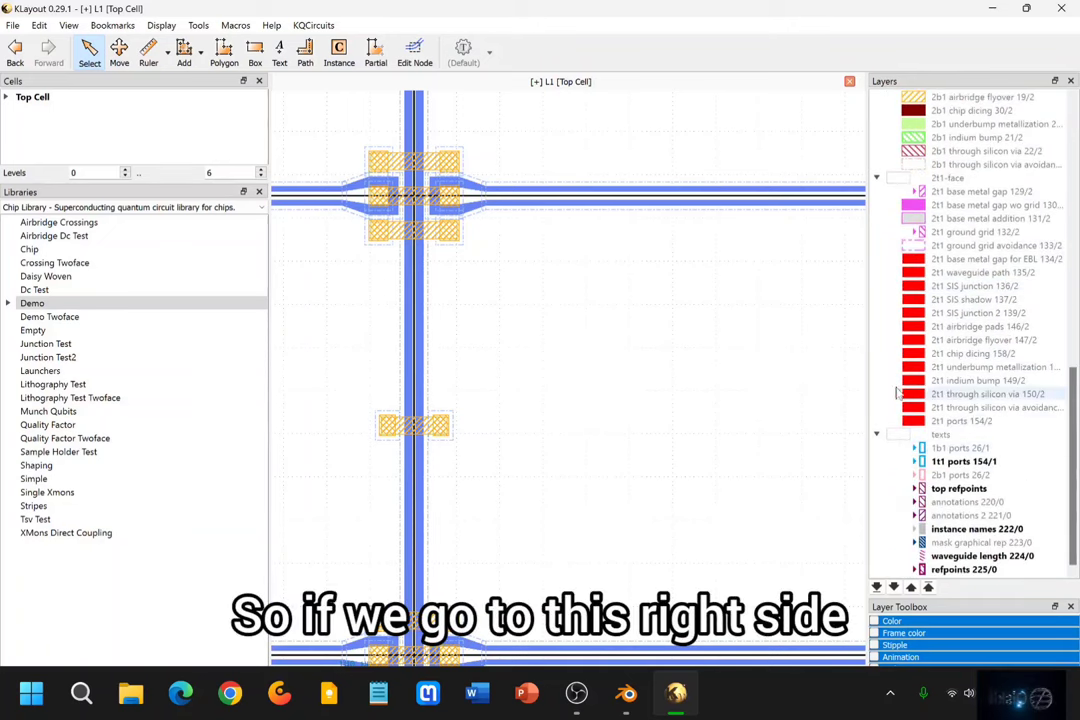
pyautogui.scroll(5, 872, 330)
pyautogui.scroll(8, 880, 284)
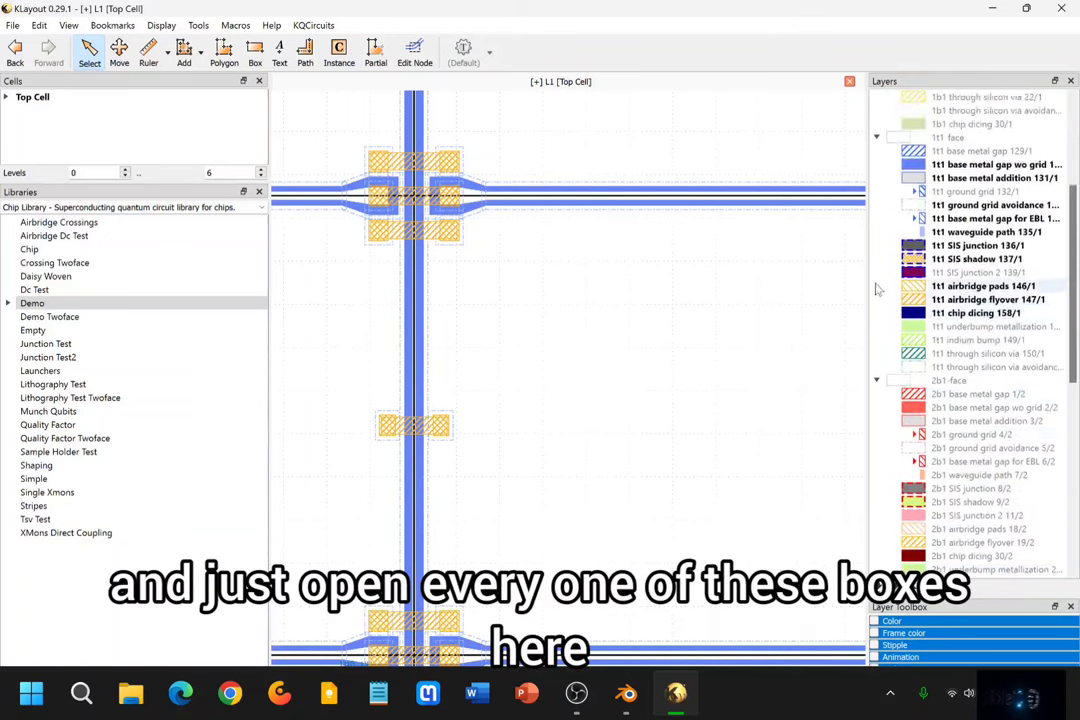
pyautogui.scroll(-15, 889, 226)
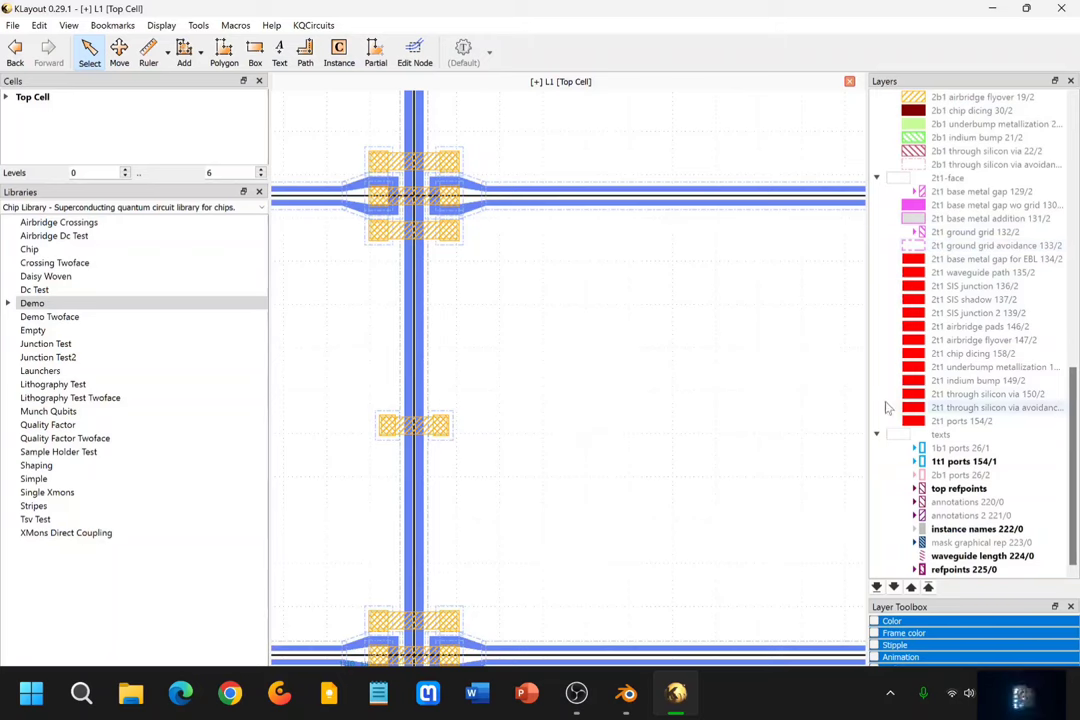
pyautogui.scroll(-2, 516, 244)
pyautogui.scroll(-6, 516, 244)
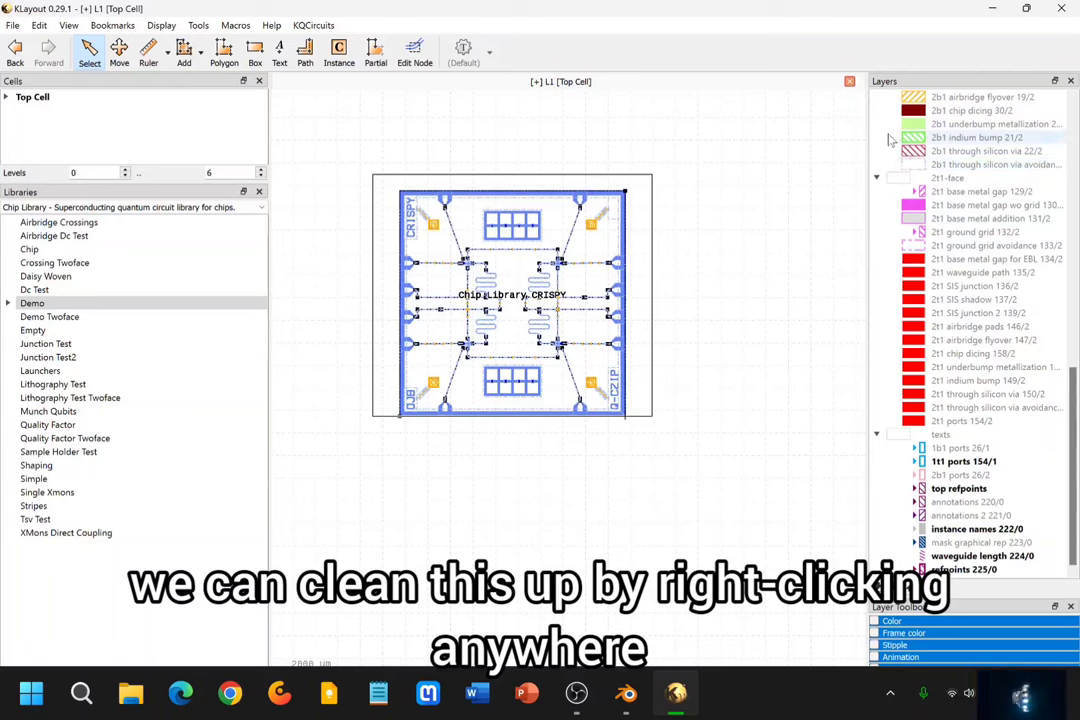
# Clean up the layer entries to remove the layers not used by the chip layout
pyautogui.rightClick(981, 192)
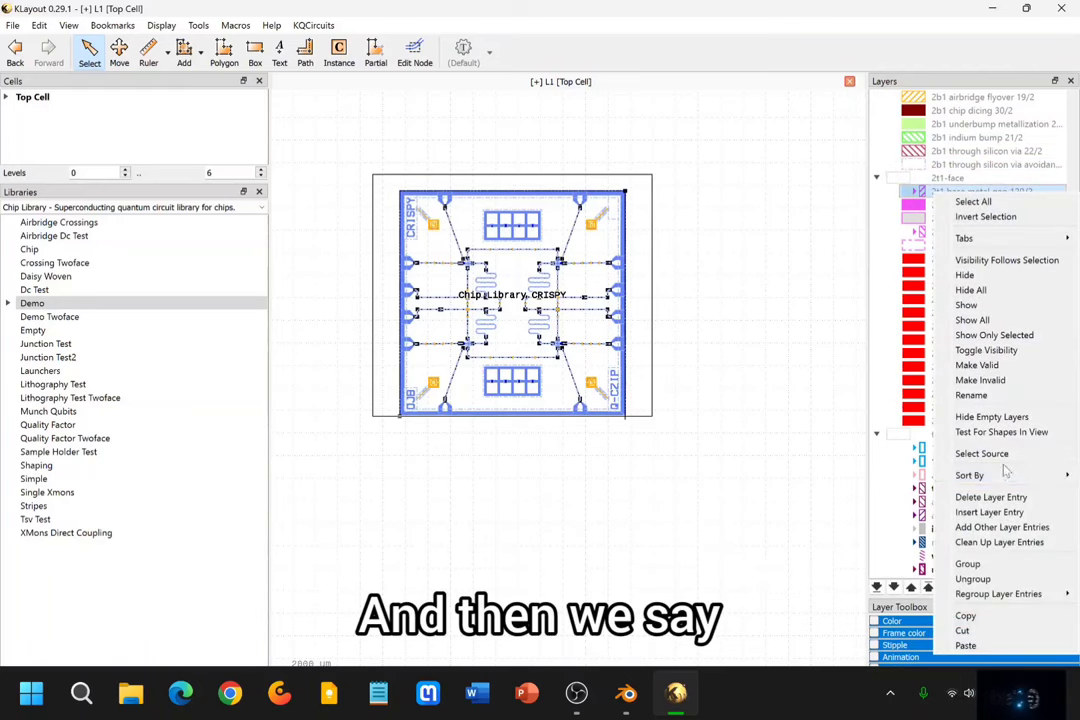
pyautogui.click(990, 544)
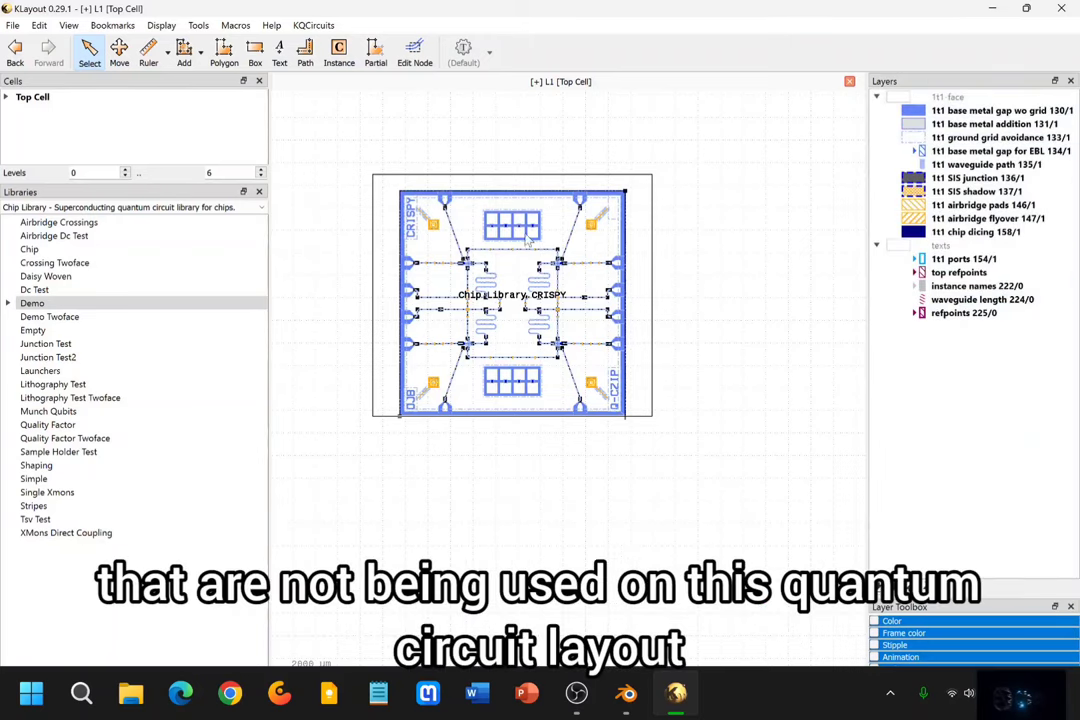
pyautogui.scroll(3, 528, 240)
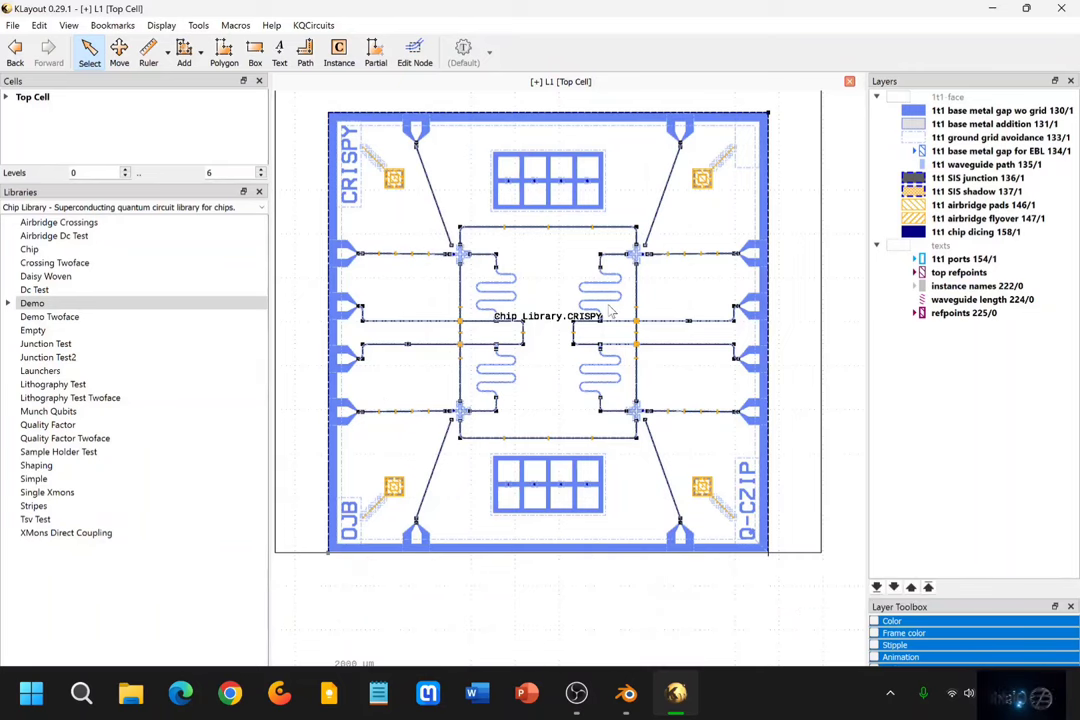
pyautogui.moveTo(667, 312); pyautogui.dragTo(630, 340, button='middle')
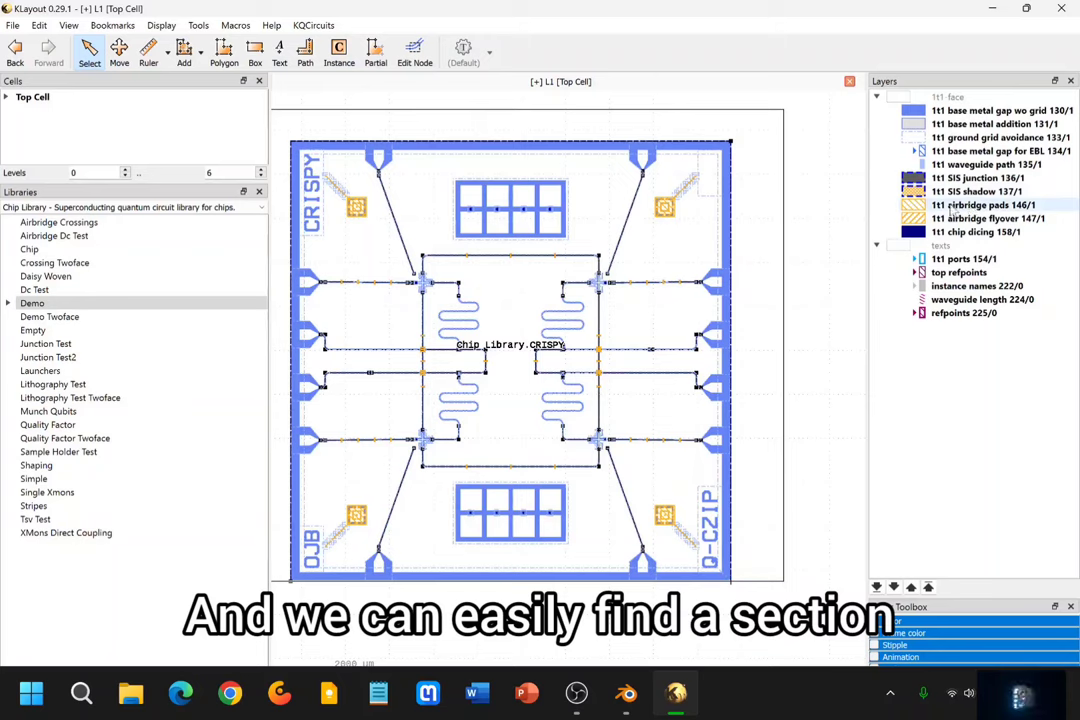
# Hide the 1t1 airbridge pads 146/1, 1t1 airbridge flyover 147/1 and 1t1 ground grid avoidance 133/1 layers
pyautogui.scroll(10, 592, 325)
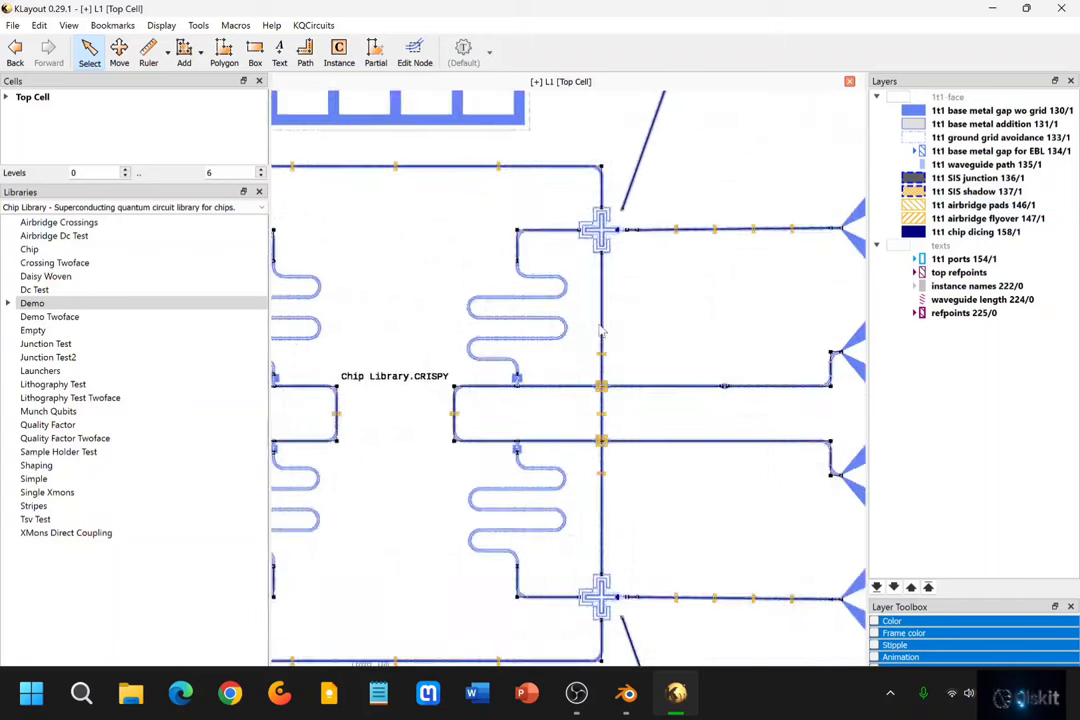
pyautogui.scroll(6, 592, 326)
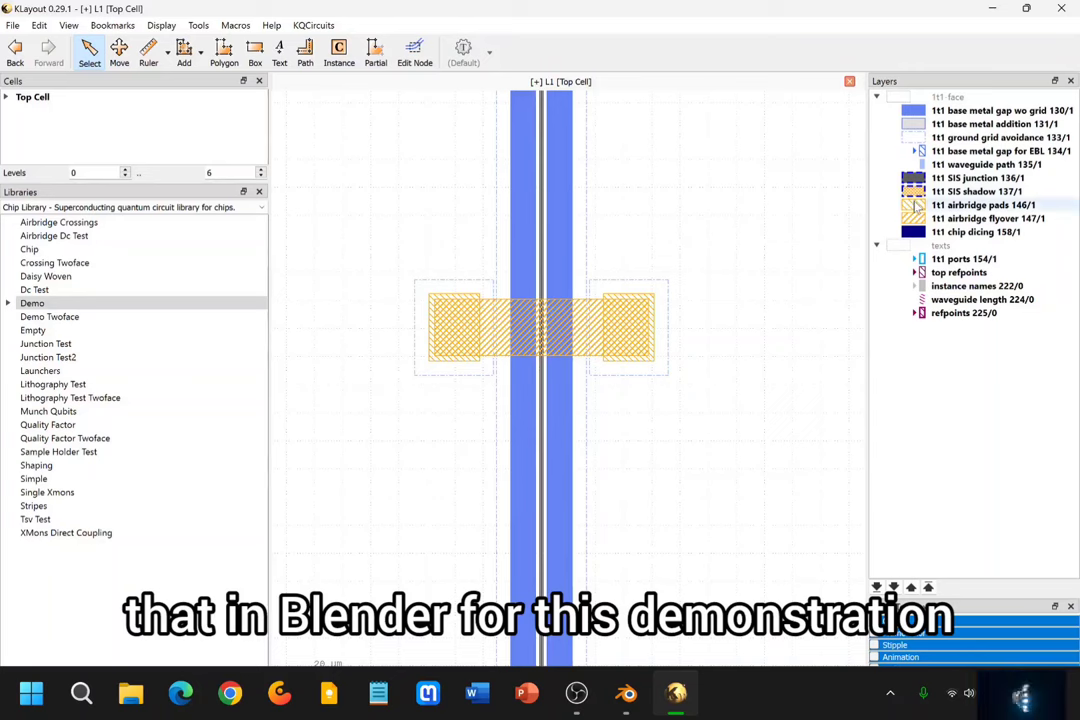
pyautogui.doubleClick(918, 205)
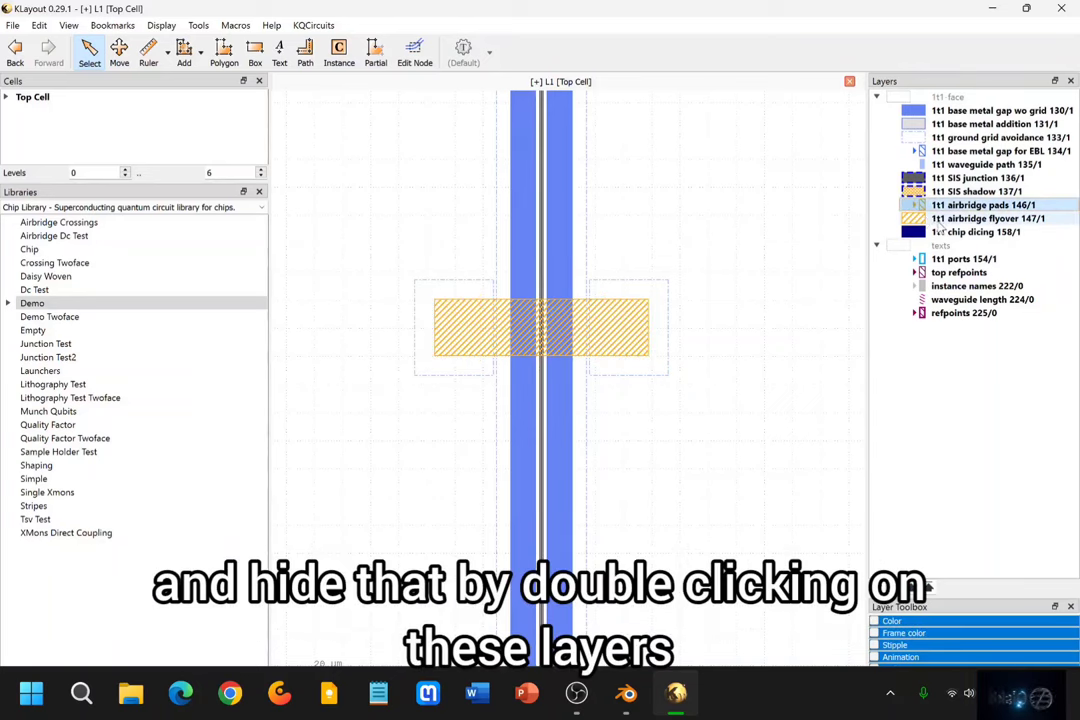
pyautogui.doubleClick(918, 218)
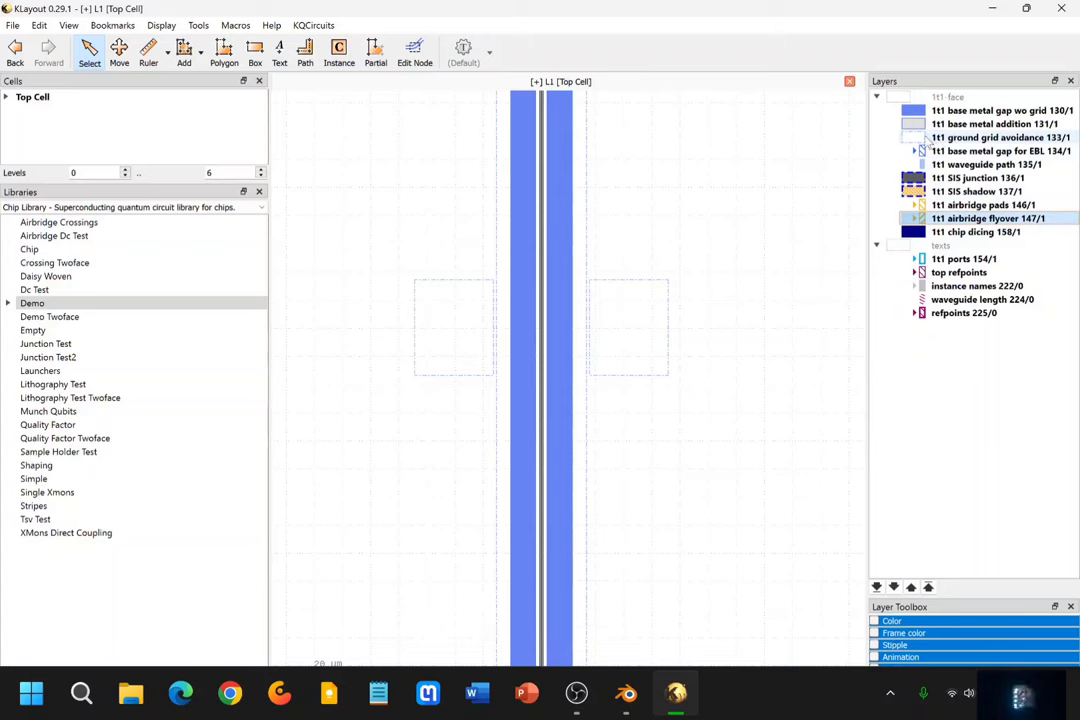
pyautogui.doubleClick(938, 138)
# Hide the 1t1 chip dicing 158/1 layer and the texts layer group
pyautogui.scroll(-5, 635, 263)
pyautogui.scroll(-9, 640, 265)
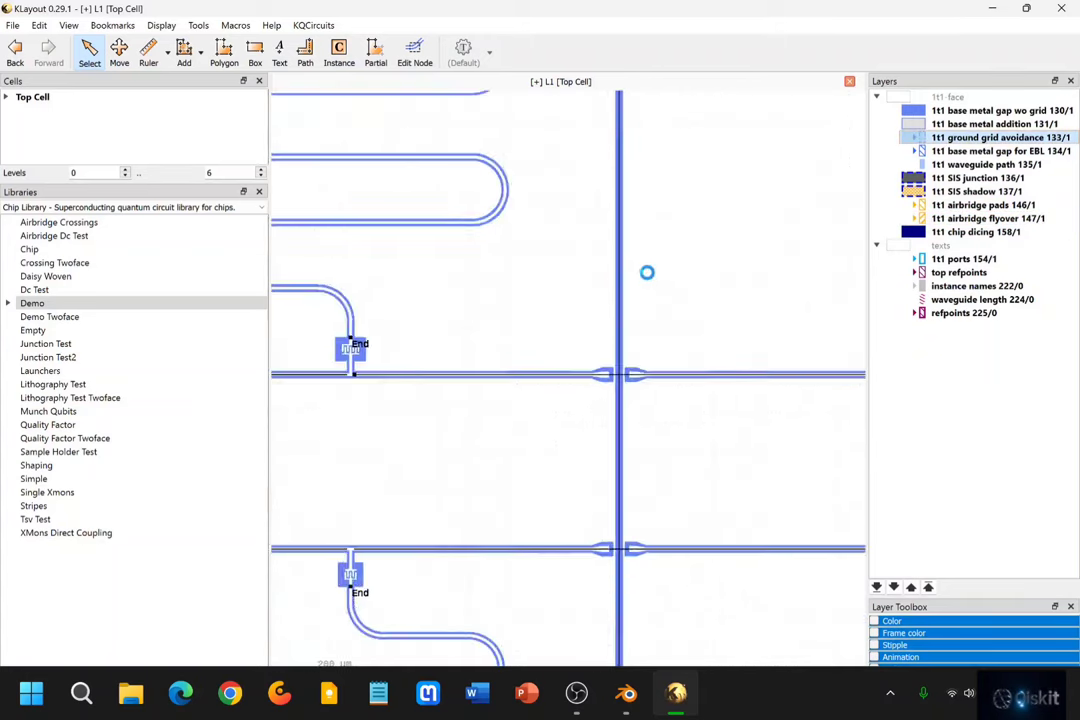
pyautogui.moveTo(650, 279); pyautogui.dragTo(716, 212, button='middle')
pyautogui.moveTo(671, 318); pyautogui.dragTo(654, 255, button='middle')
pyautogui.scroll(-8, 653, 256)
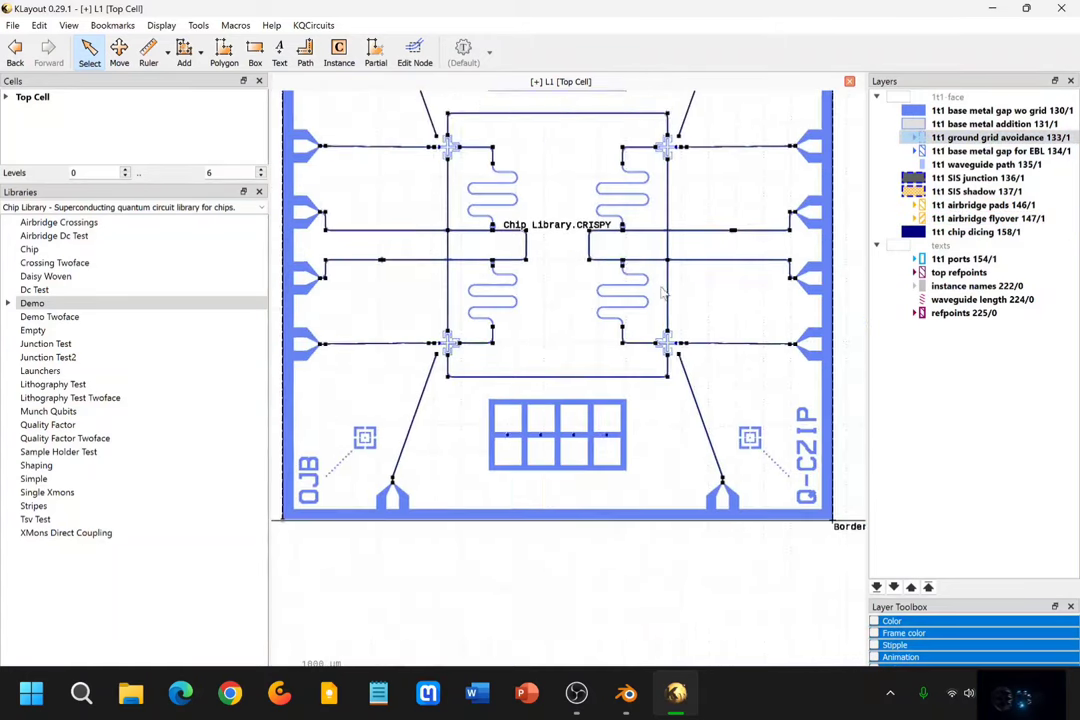
pyautogui.scroll(1, 657, 388)
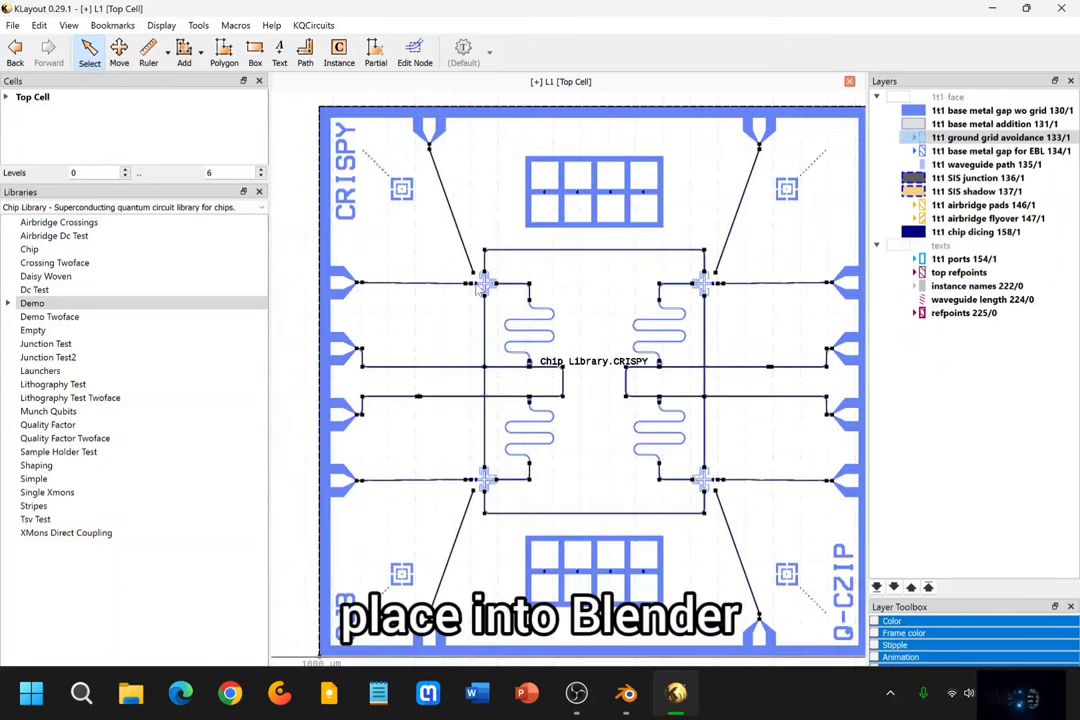
pyautogui.scroll(6, 490, 287)
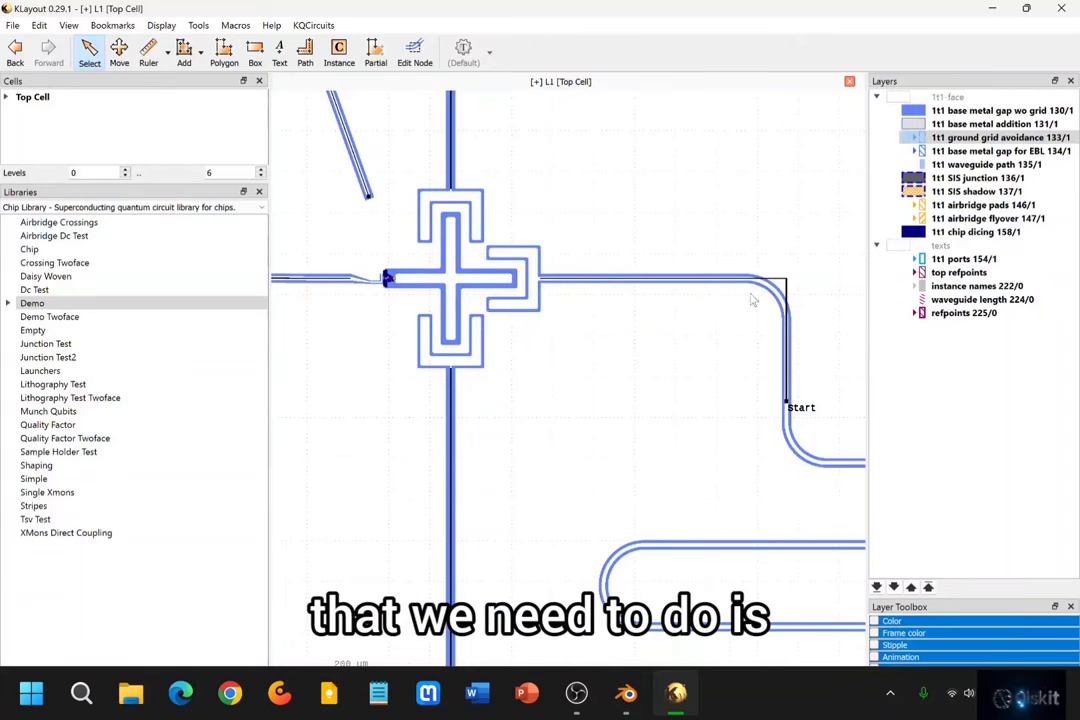
pyautogui.click(920, 236)
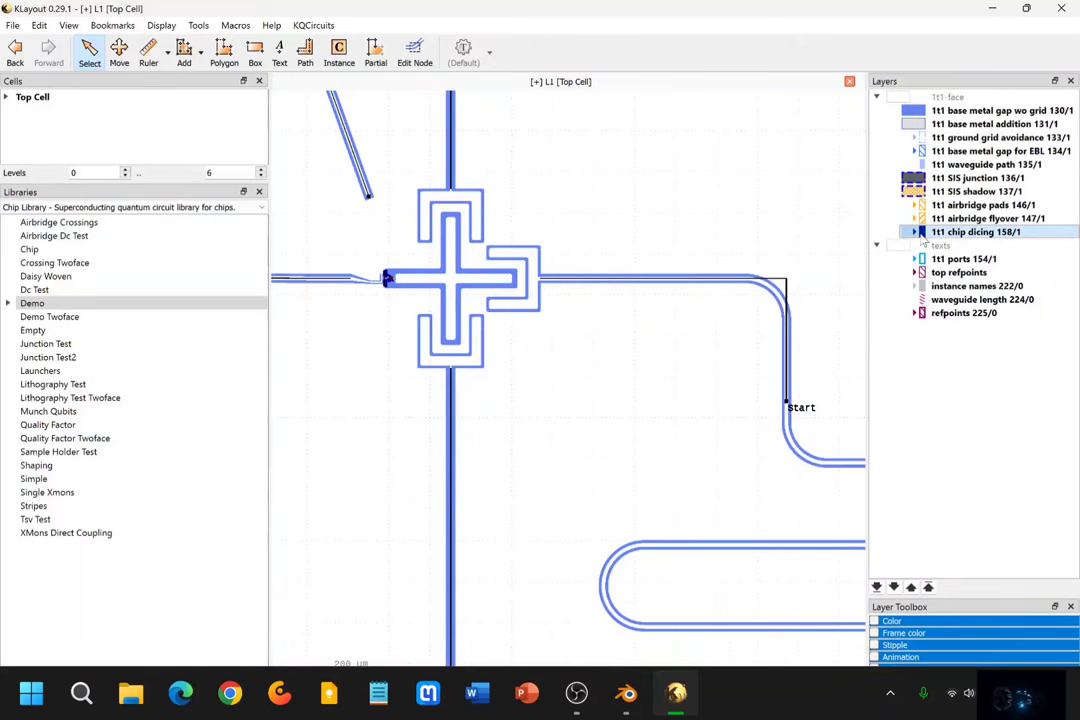
pyautogui.click(906, 247)
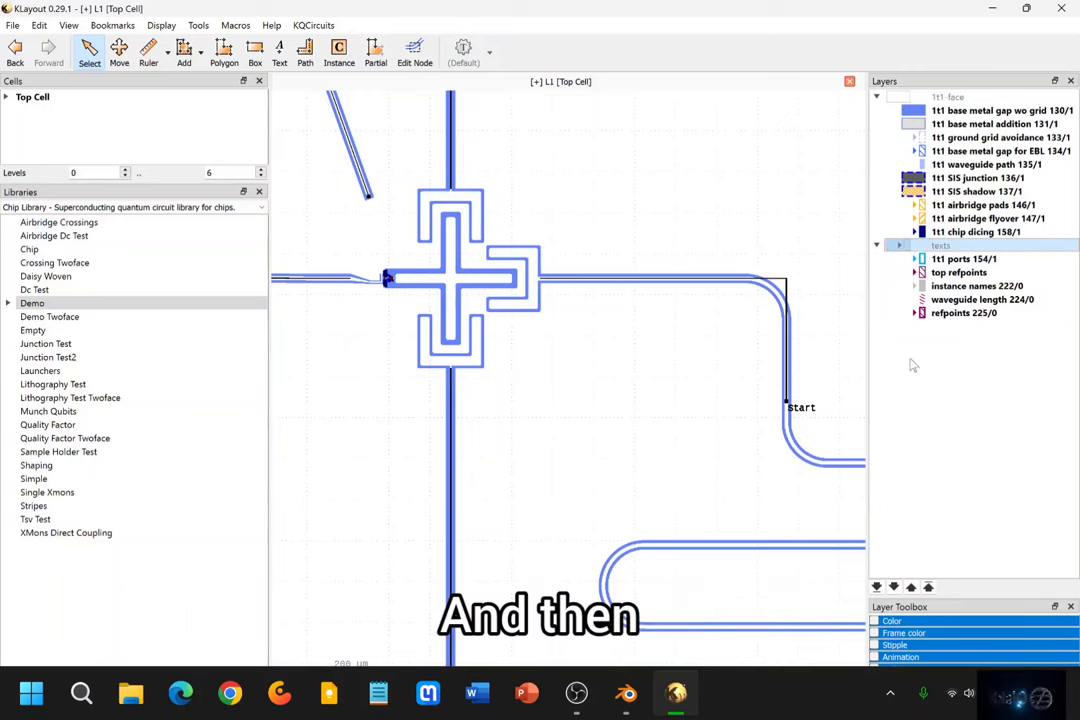
# Hide the 1t1 SIS shadow 137/1 and 1t1 SIS junction 136/1 layers at the upper-left qubit's junction
pyautogui.scroll(2, 603, 301)
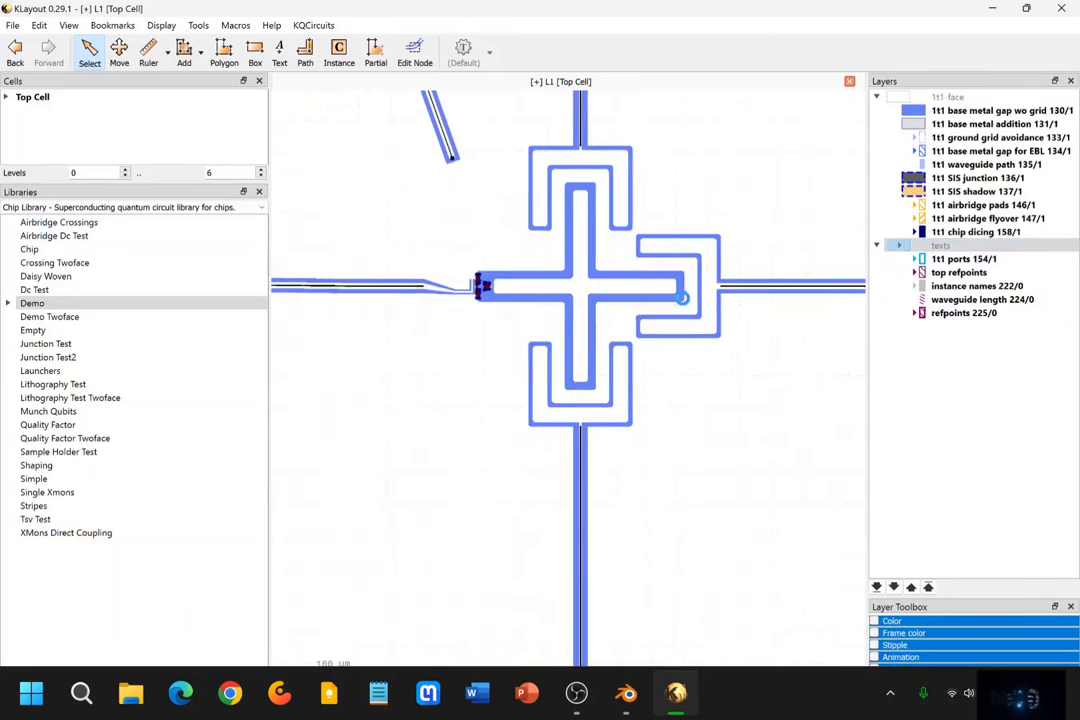
pyautogui.scroll(8, 555, 285)
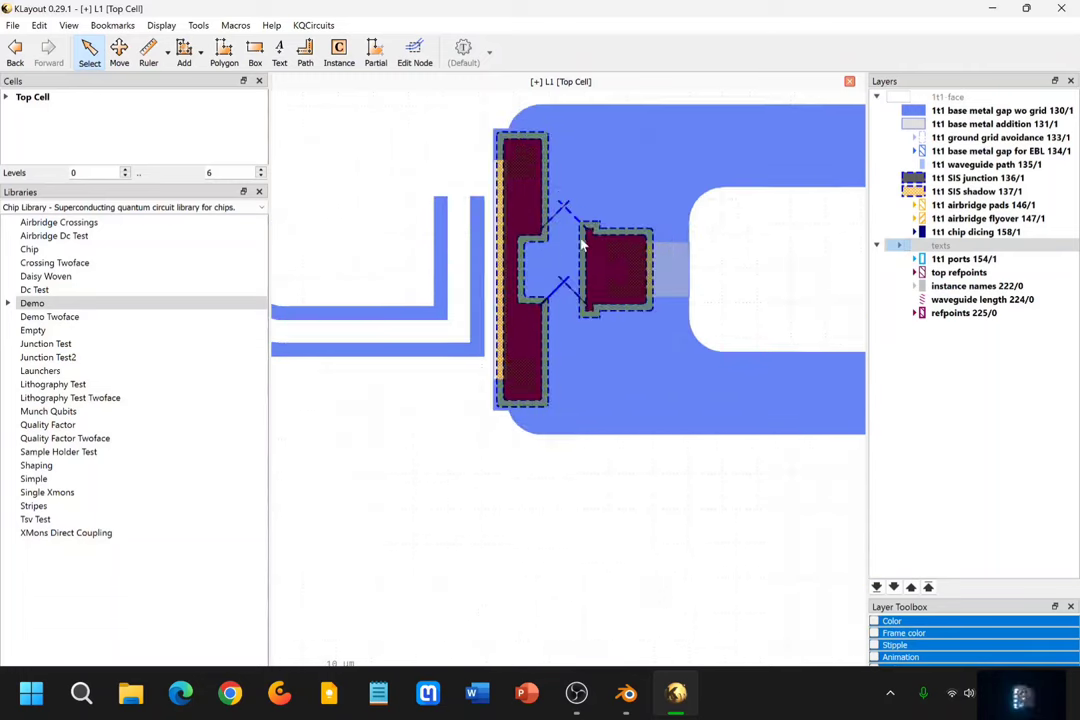
pyautogui.scroll(3, 570, 255)
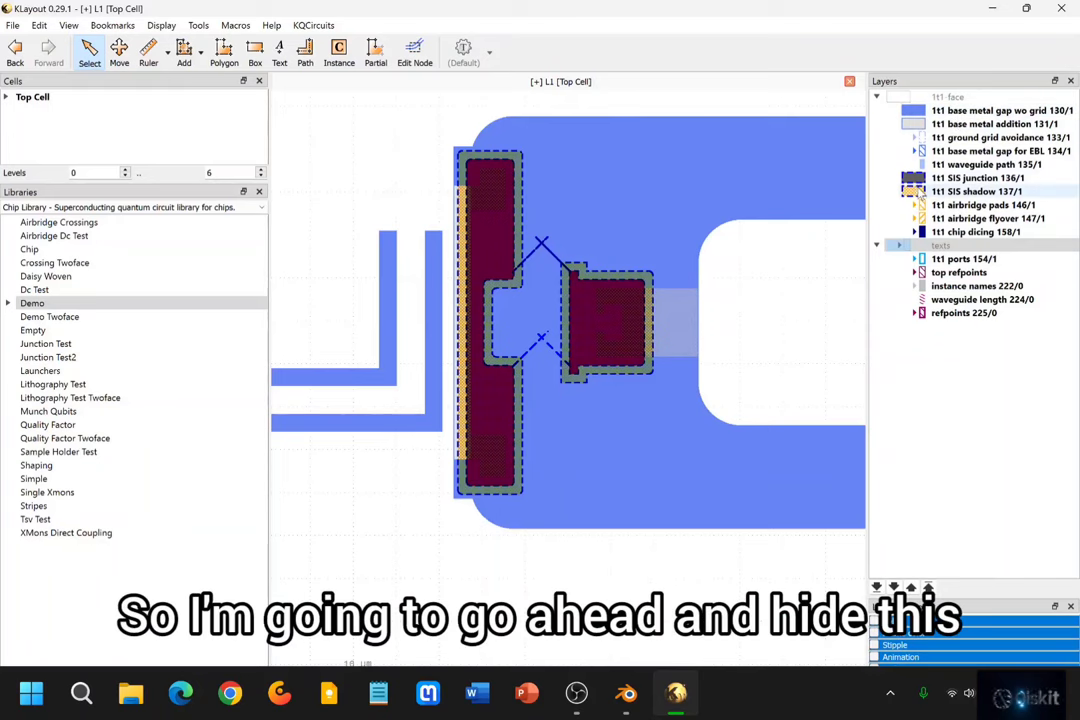
pyautogui.click(916, 193)
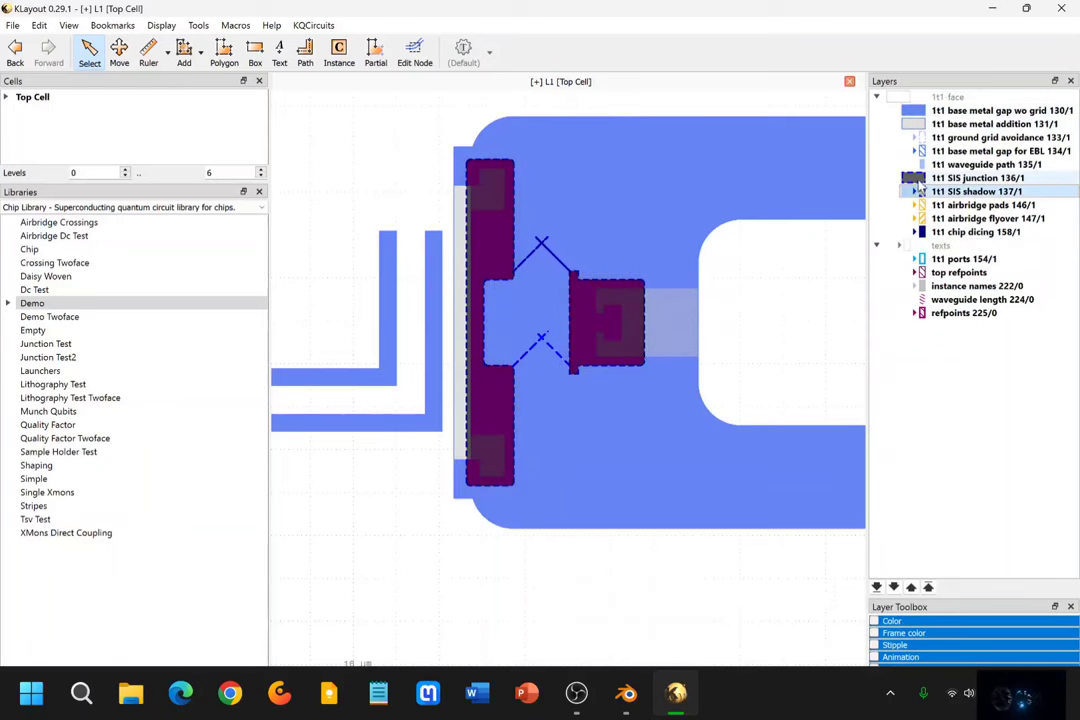
pyautogui.click(915, 178)
pyautogui.click(913, 191)
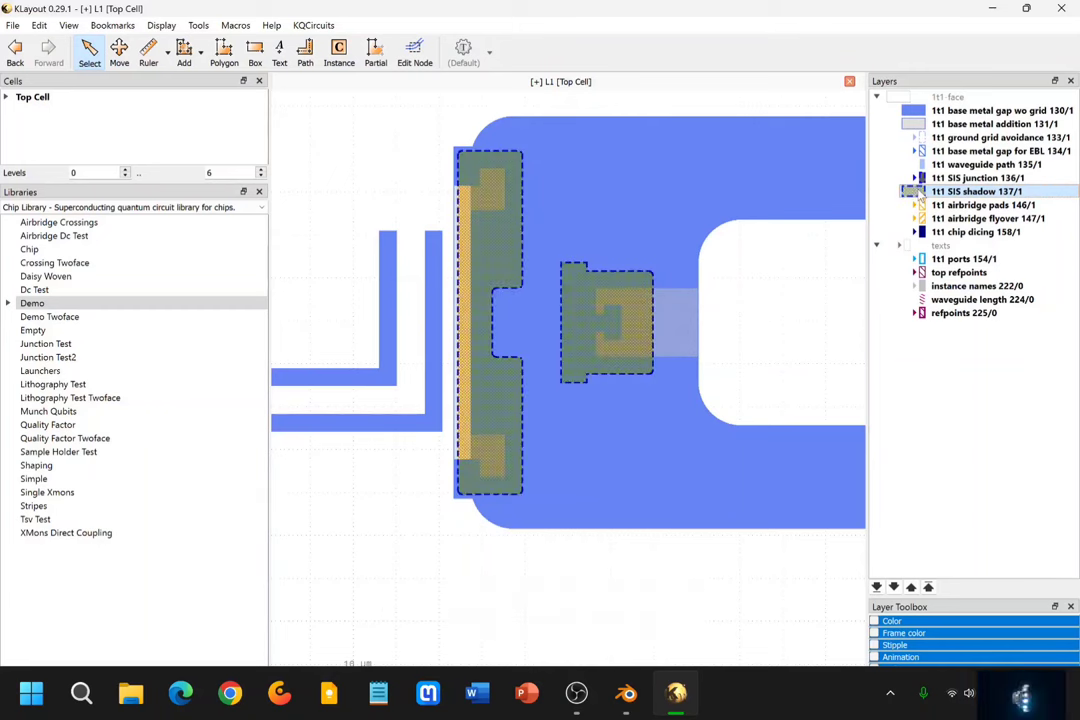
pyautogui.click(913, 191)
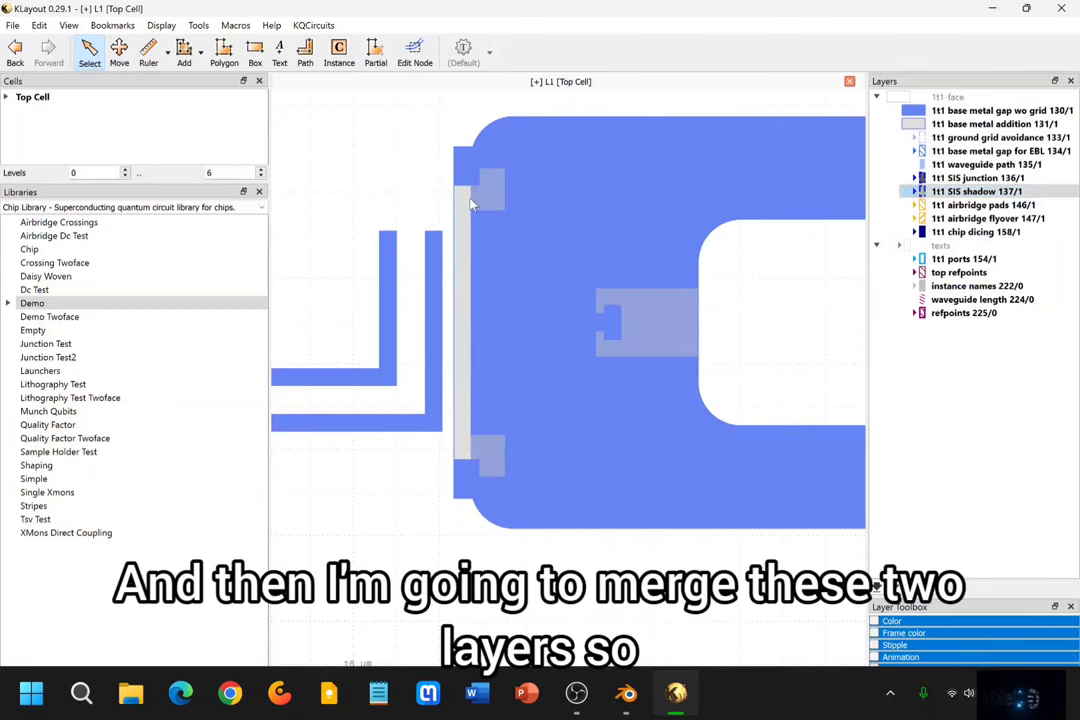
# Switch the 1t1 base metal addition 131/1 layer off and on to compare it with the base metal gap at the junction
pyautogui.click(912, 124)
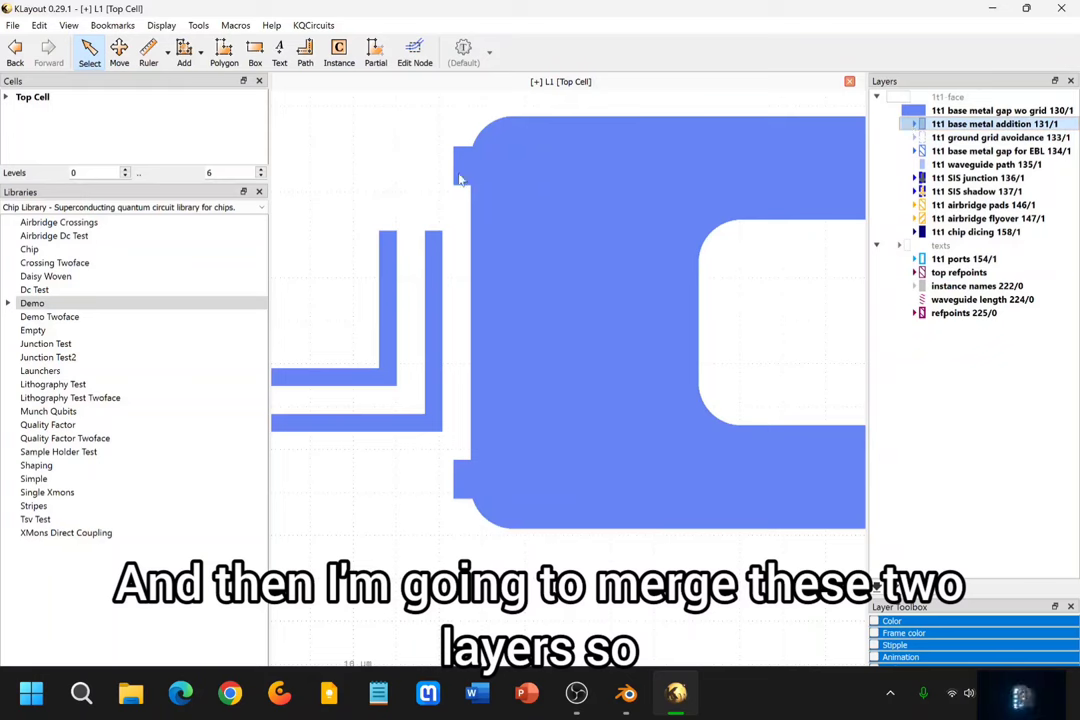
pyautogui.click(913, 124)
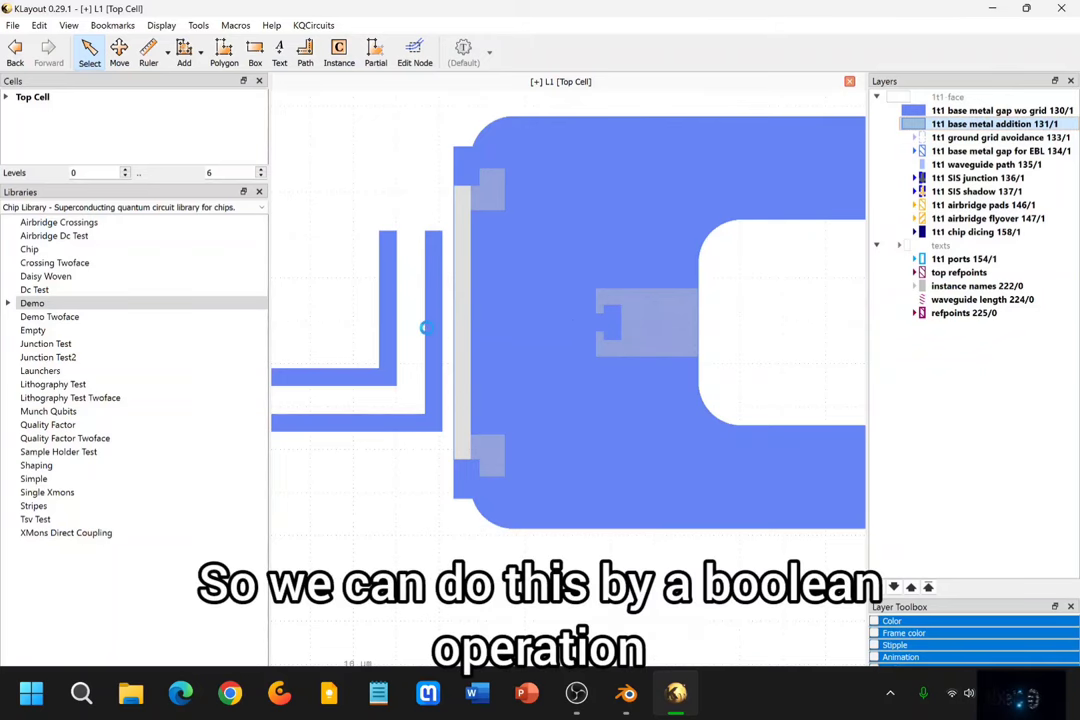
pyautogui.scroll(-14, 442, 327)
pyautogui.scroll(12, 445, 327)
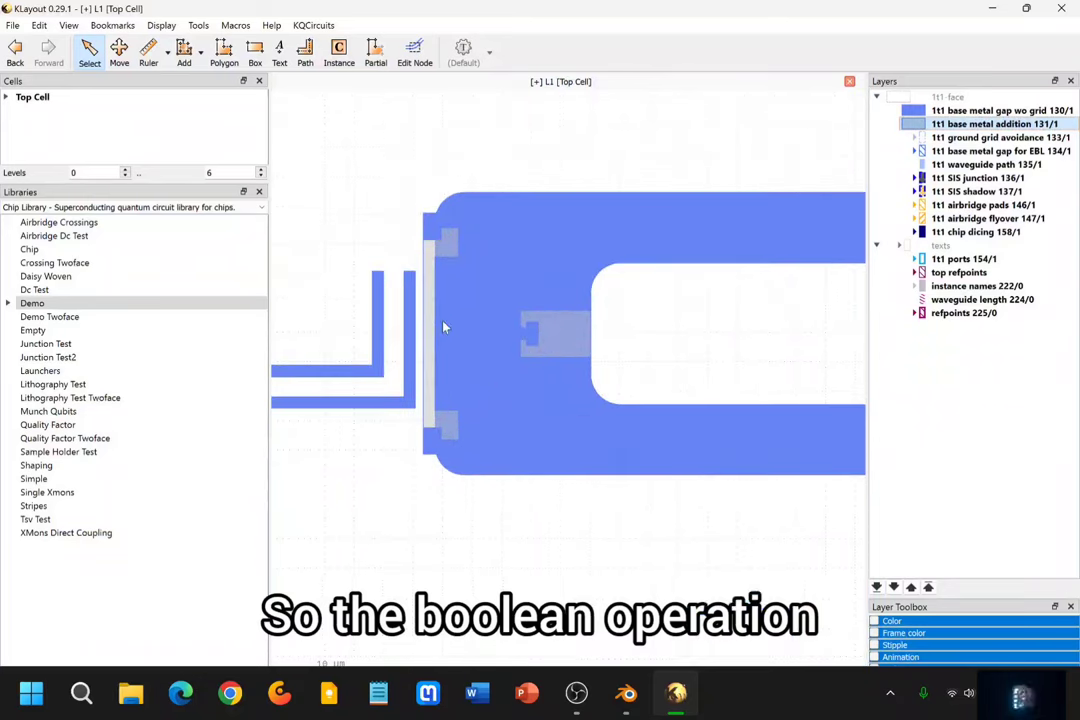
# Start a layer Boolean operation with 1t1 base metal gap wo grid 130/1 as the Source A layer
pyautogui.click(40, 26)
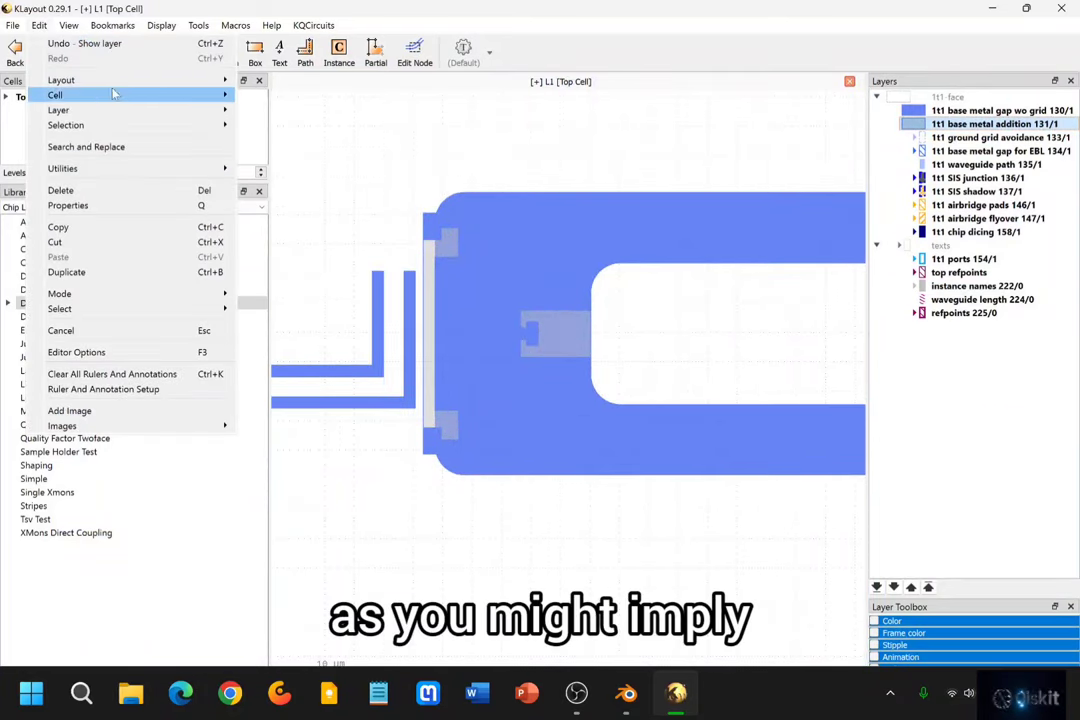
pyautogui.moveTo(166, 114)
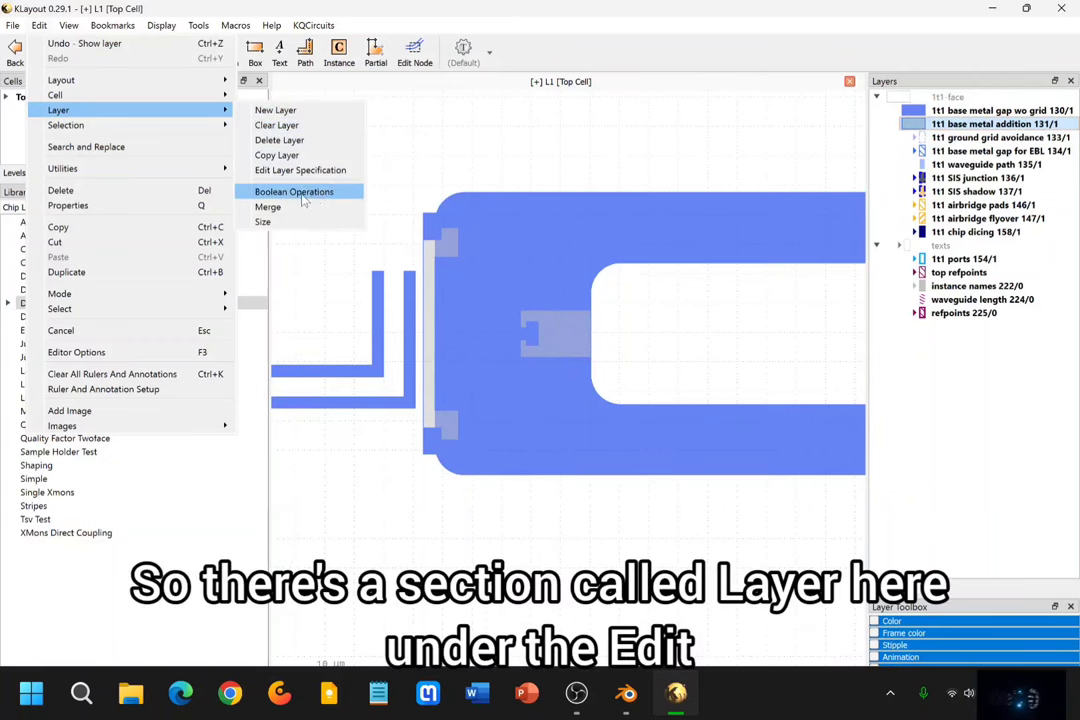
pyautogui.click(43, 26)
pyautogui.click(43, 26)
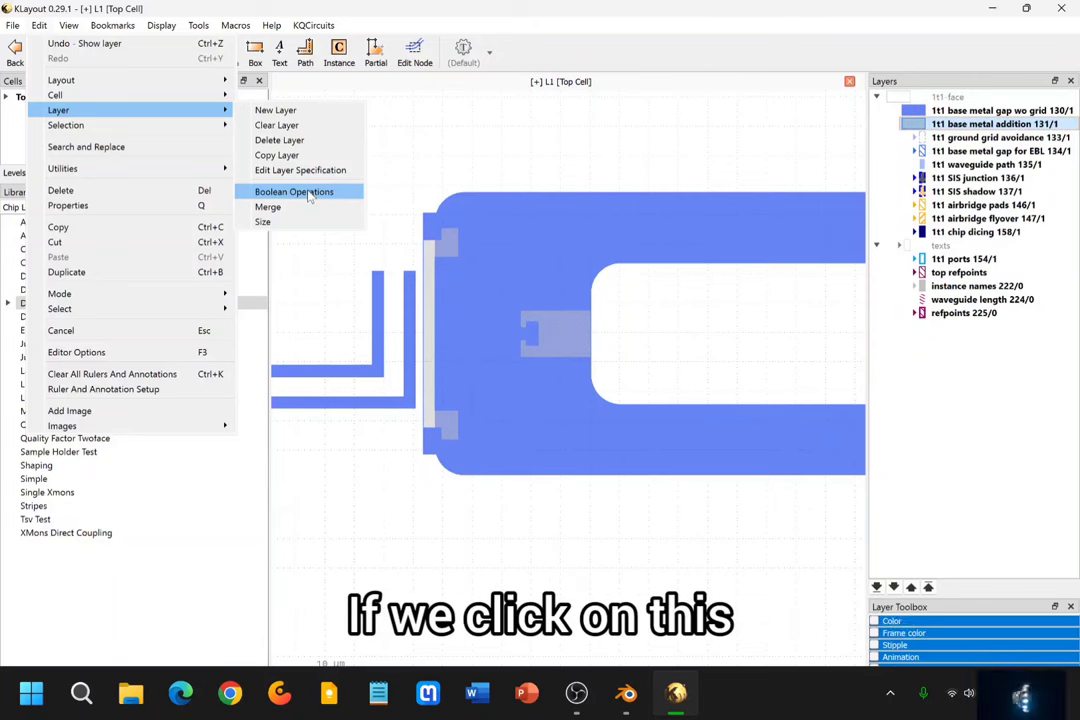
pyautogui.click(310, 196)
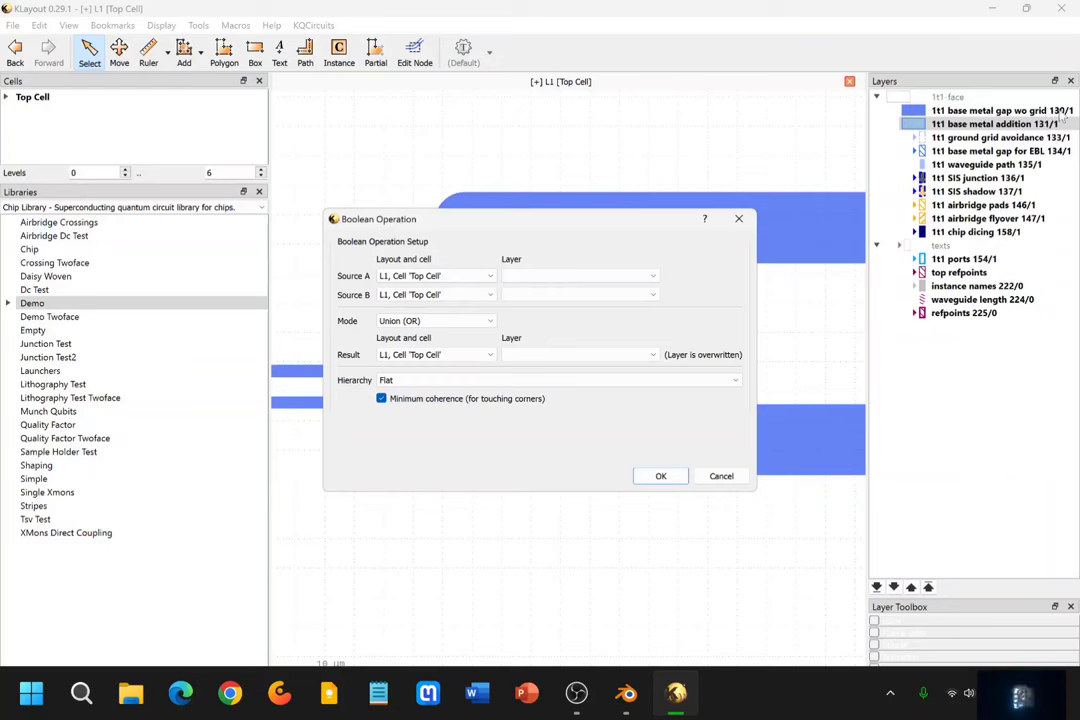
pyautogui.click(568, 277)
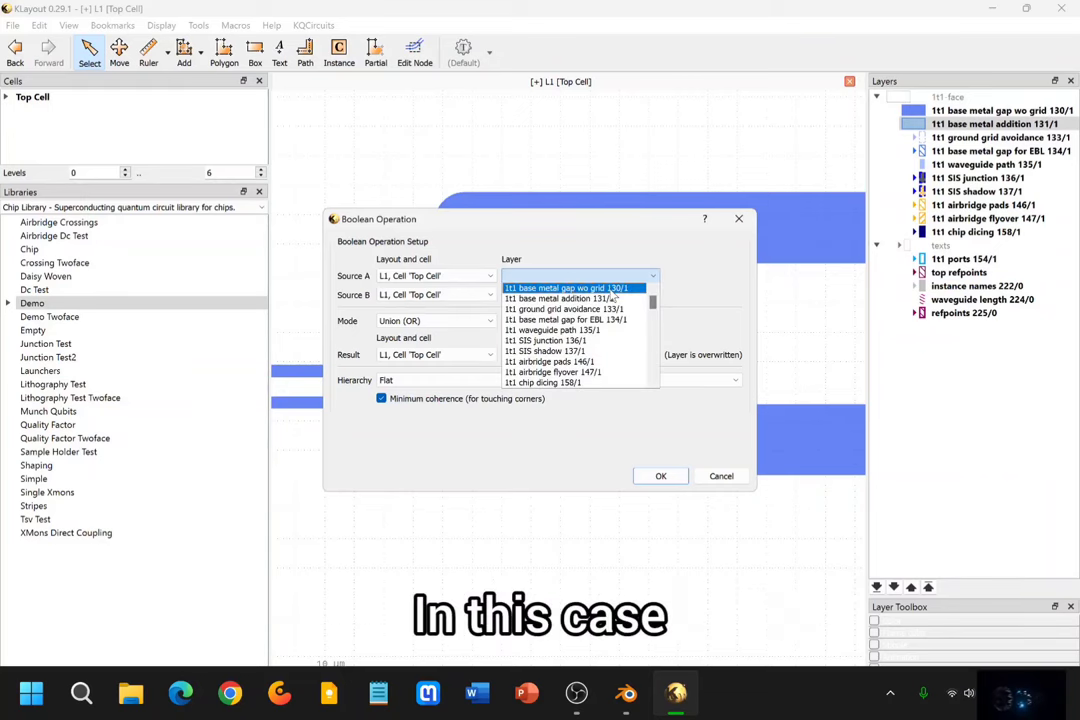
pyautogui.click(610, 292)
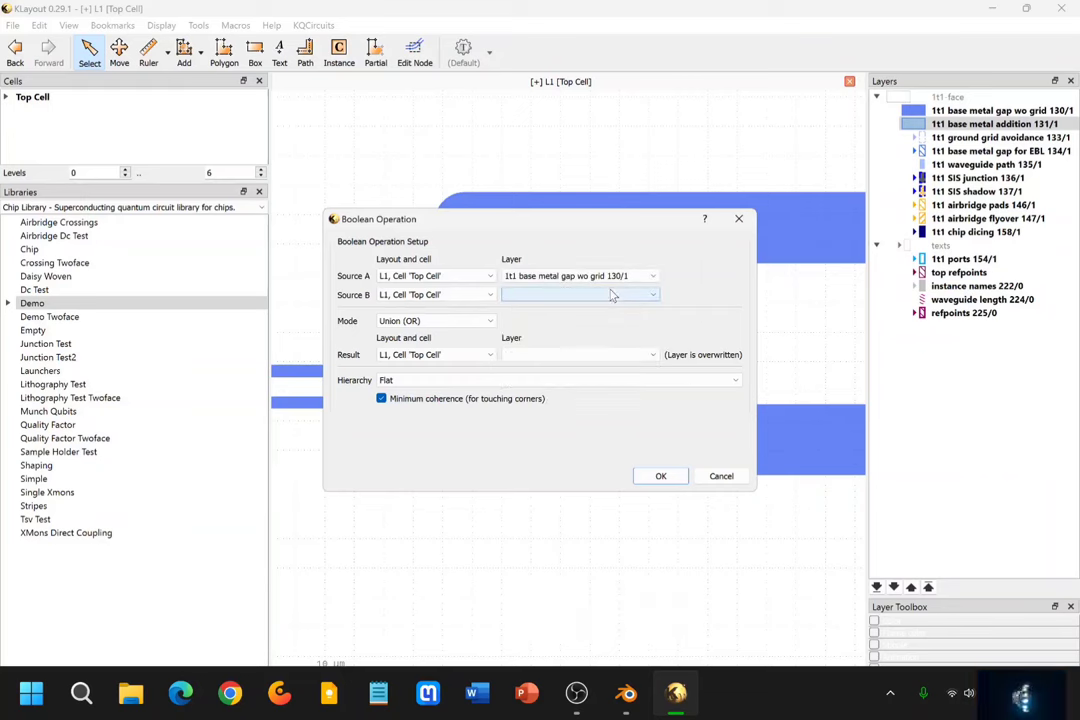
# Set the Source B layer to 1t1 base metal addition 131/1 and the Boolean mode to Union (OR)
pyautogui.click(610, 295)
pyautogui.click(597, 305)
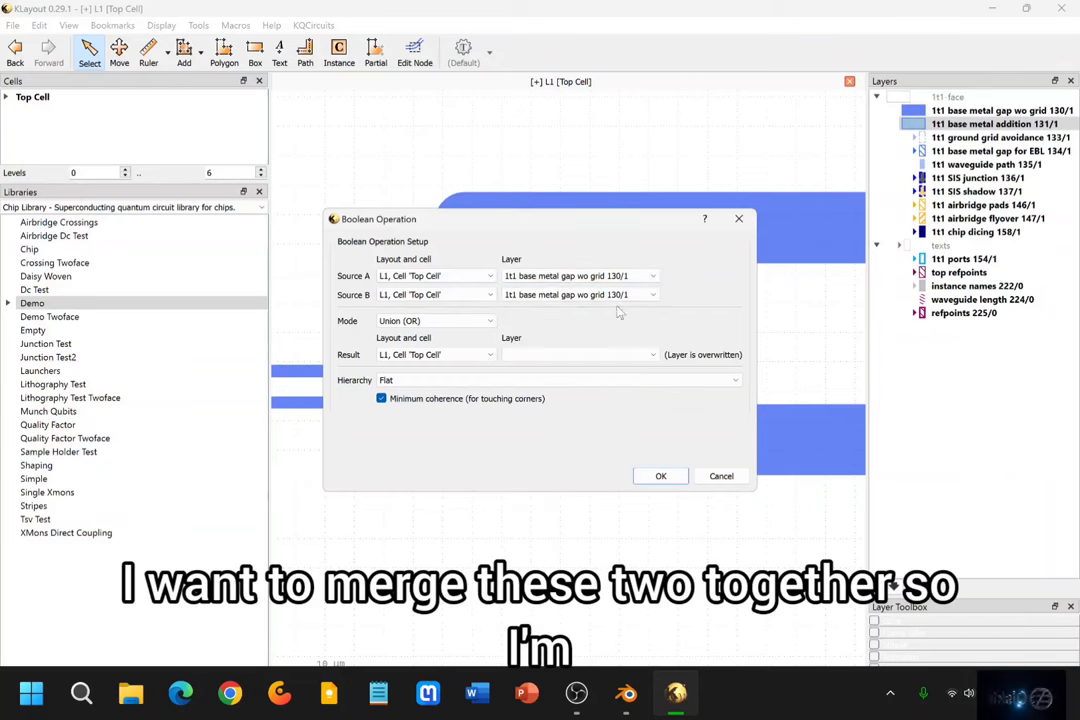
pyautogui.click(408, 321)
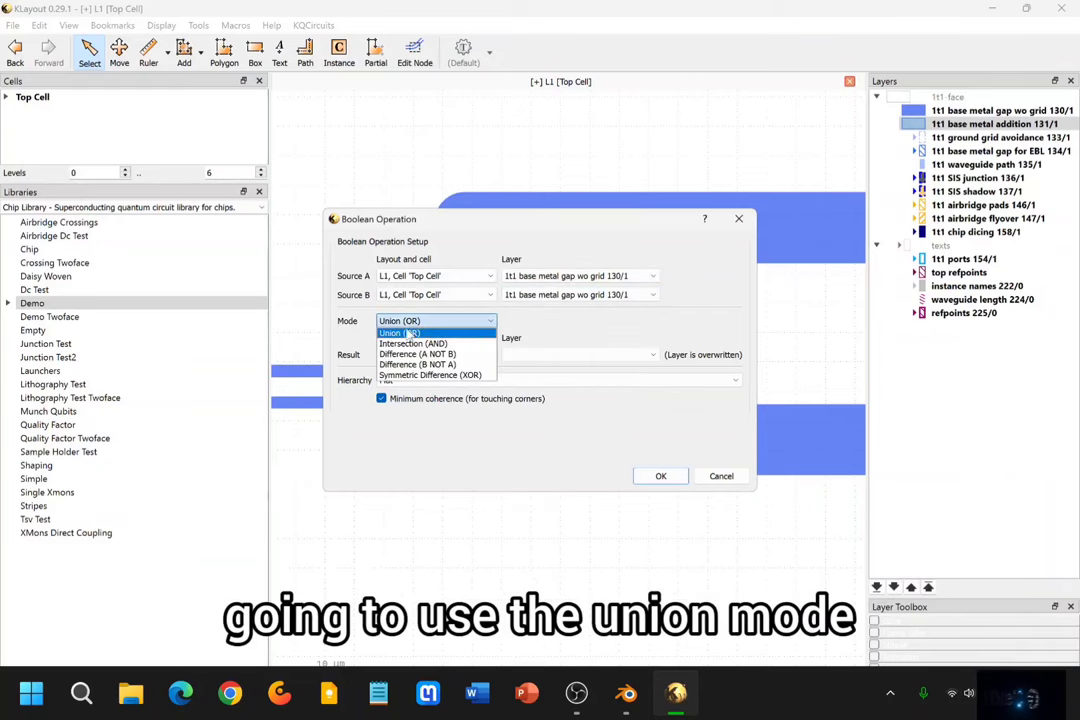
pyautogui.click(446, 333)
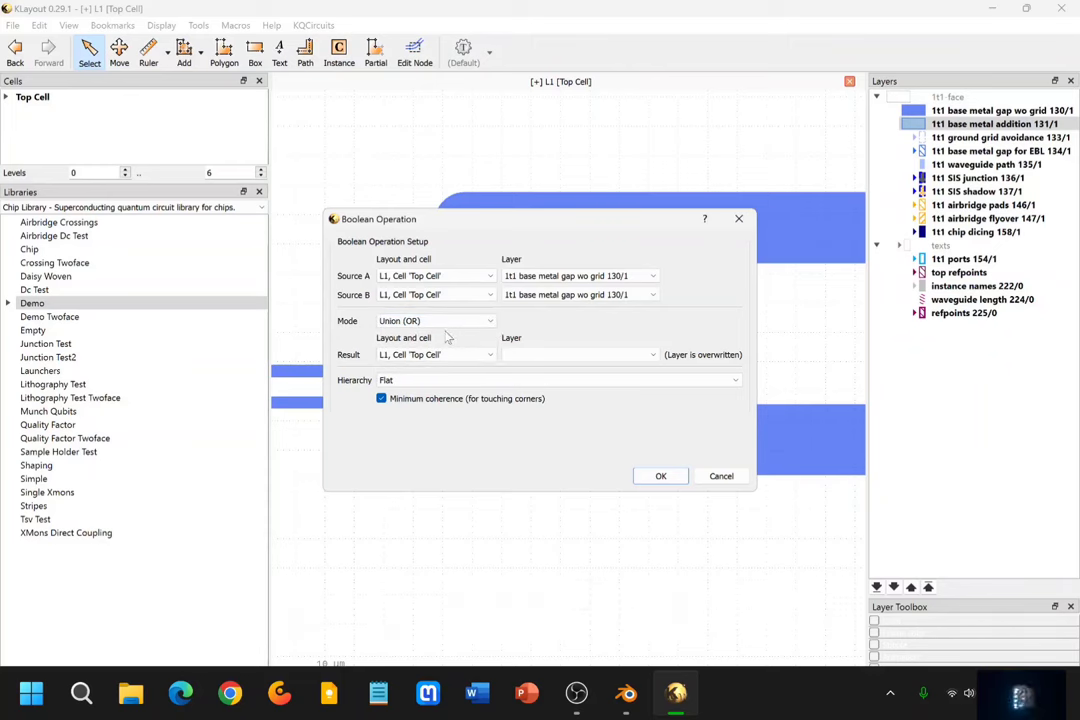
pyautogui.click(565, 356)
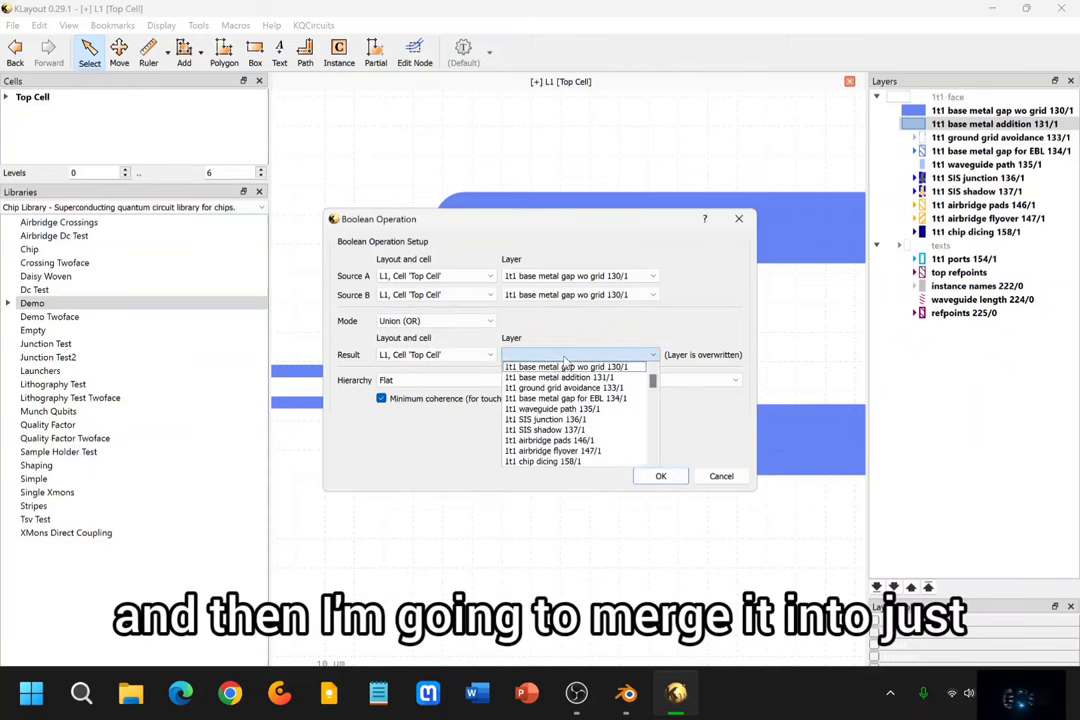
pyautogui.click(622, 292)
pyautogui.click(620, 295)
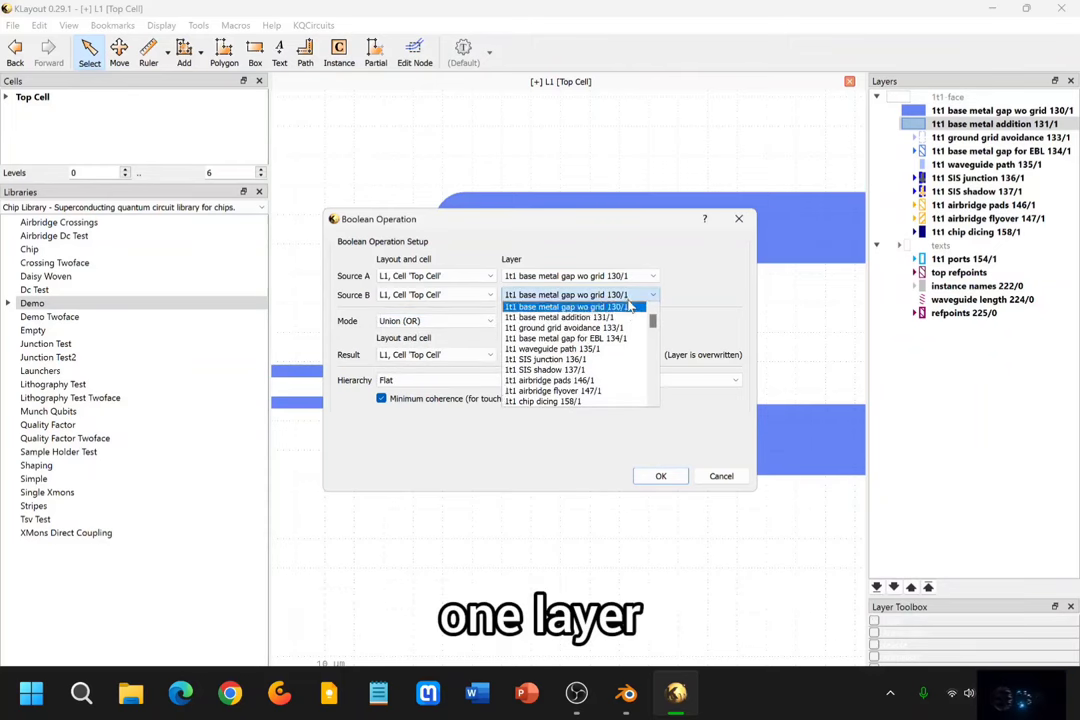
pyautogui.click(631, 318)
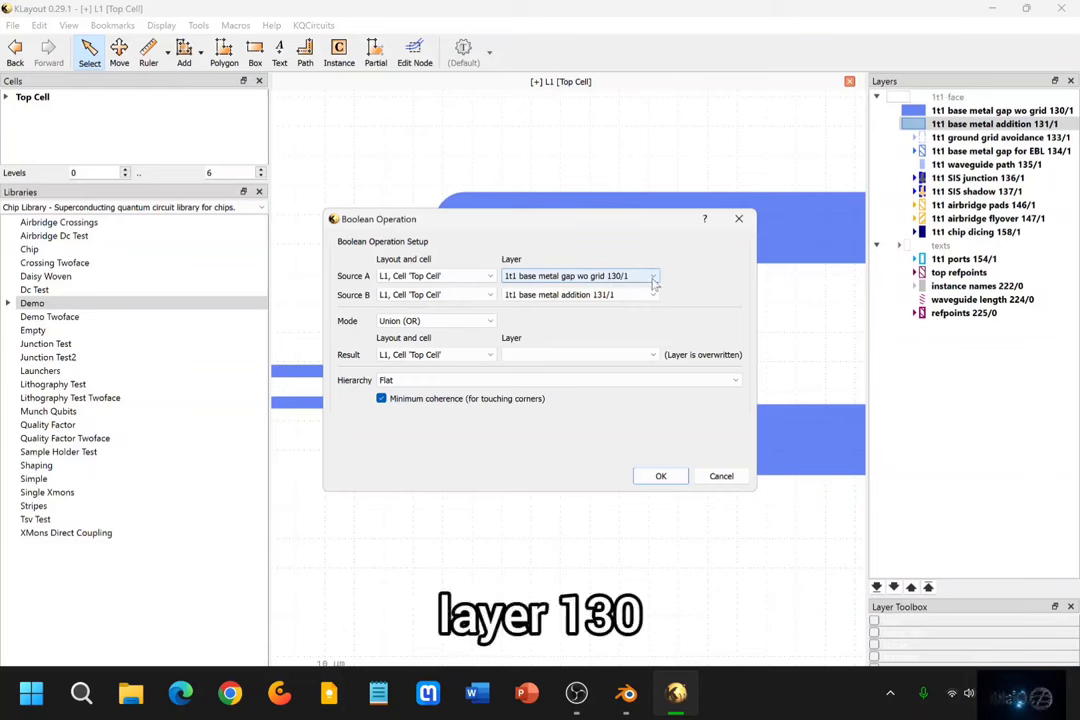
# Choose 1t1 base metal gap wo grid 130/1 as the result layer, run the union, and check the merged junction area
pyautogui.click(610, 354)
pyautogui.click(605, 367)
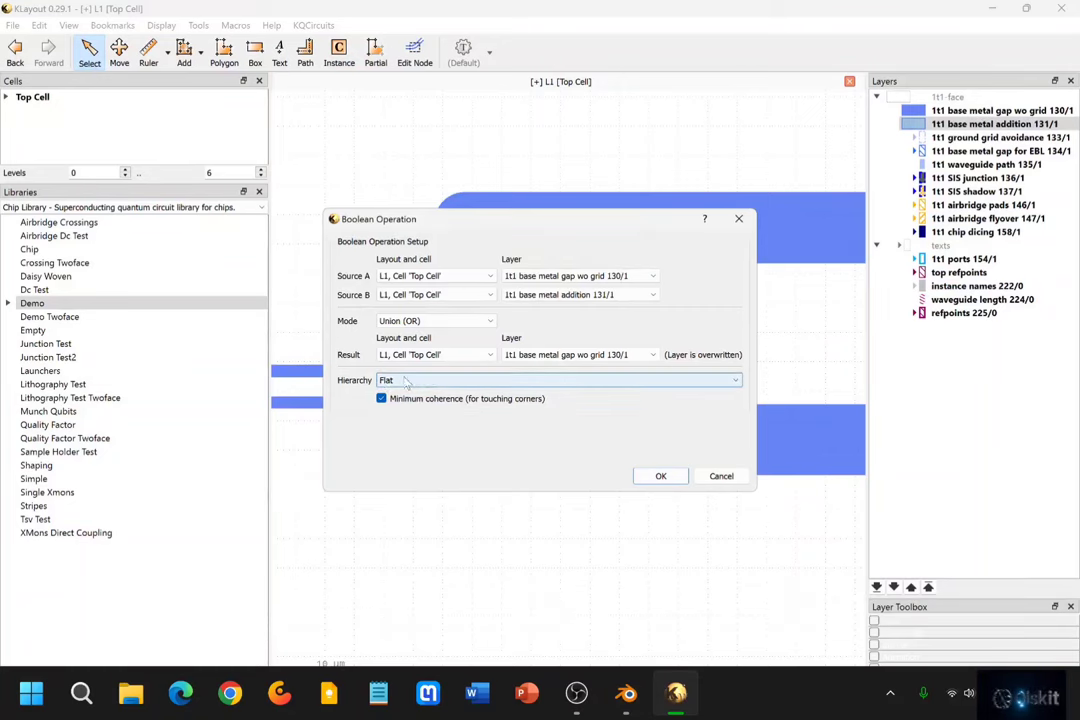
pyautogui.click(660, 476)
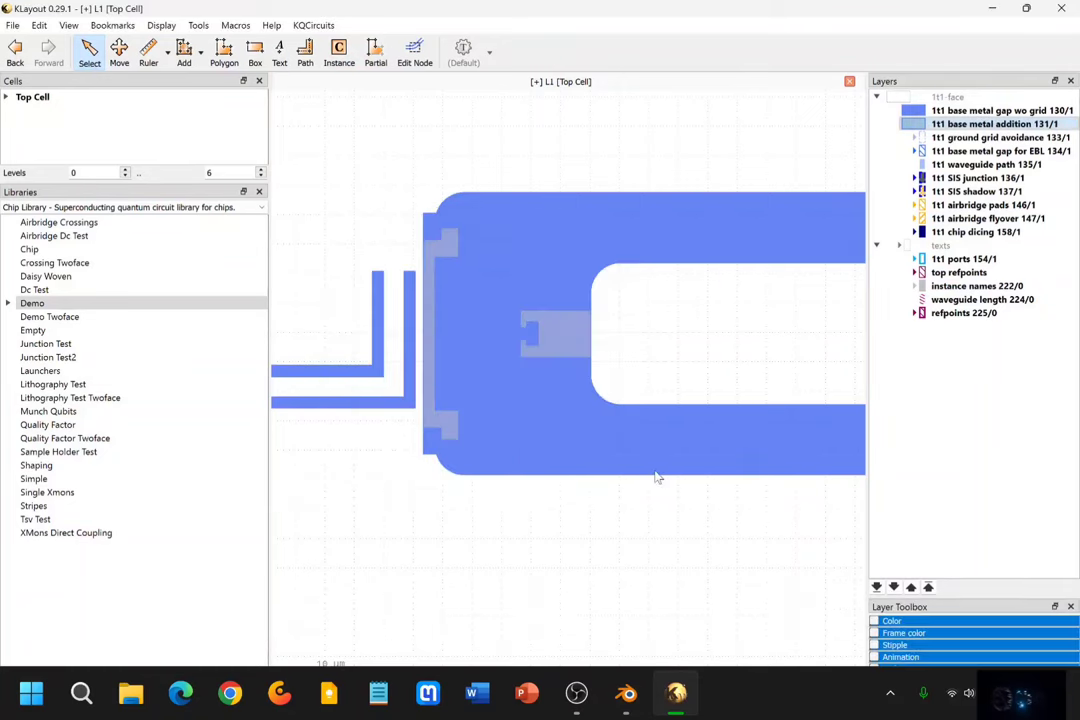
pyautogui.scroll(-8, 558, 411)
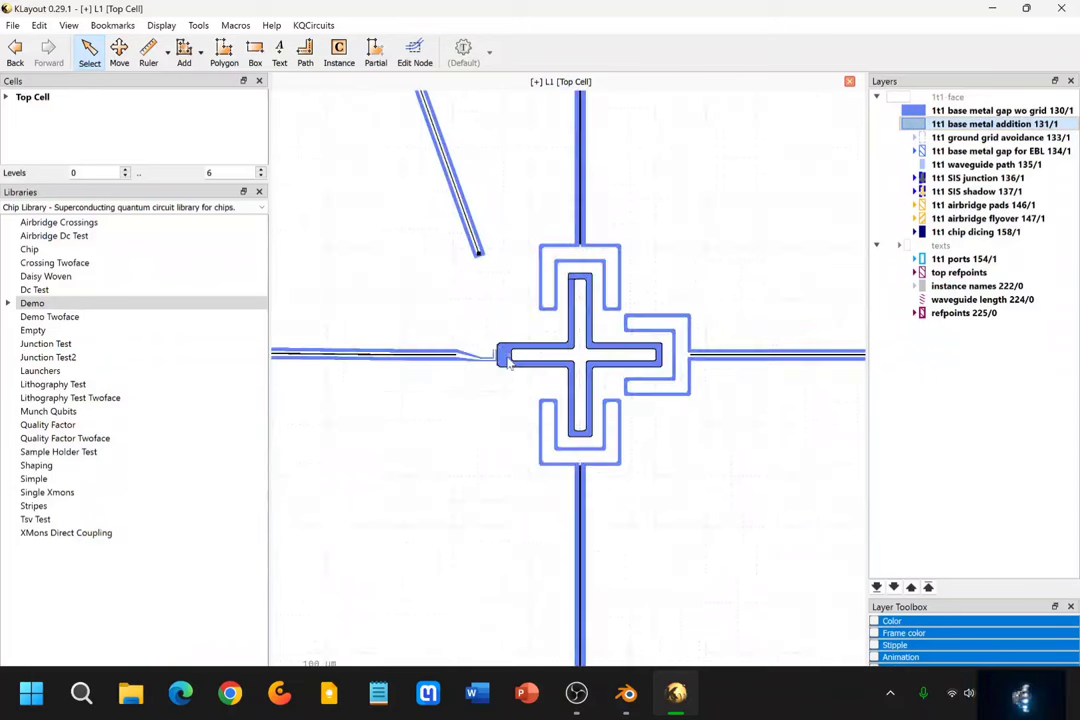
pyautogui.scroll(6, 508, 365)
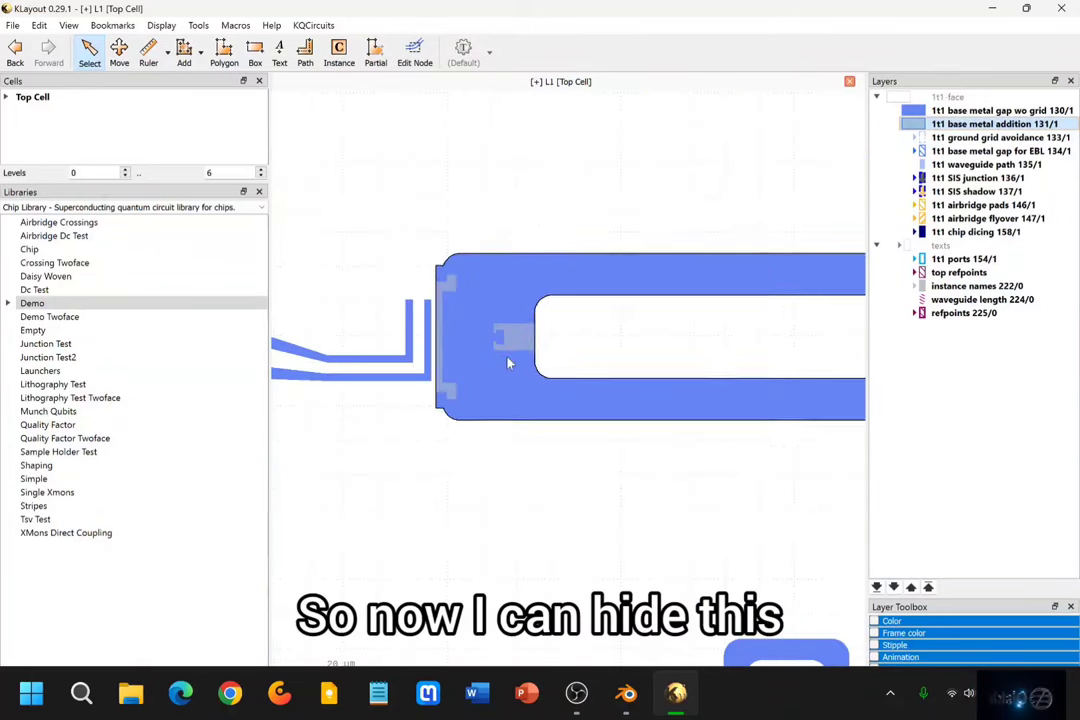
# Hide the 1t1 base metal addition 131/1 layer and show the 1t1 SIS junction 136/1 layer in the junction area
pyautogui.doubleClick(922, 124)
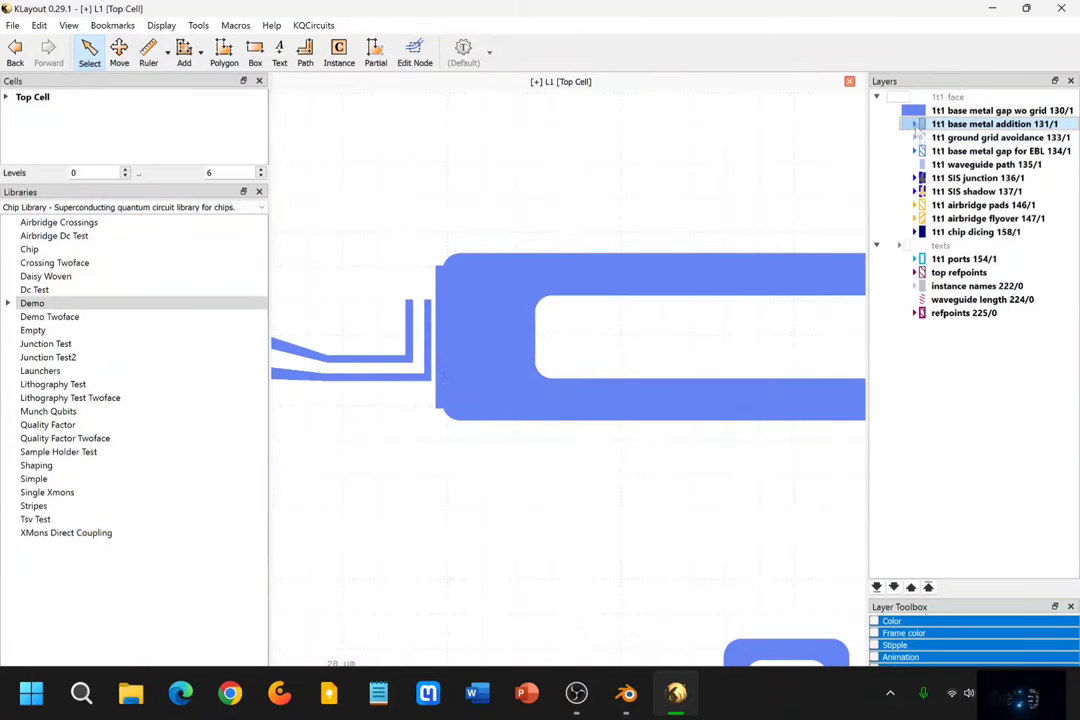
pyautogui.scroll(2, 430, 280)
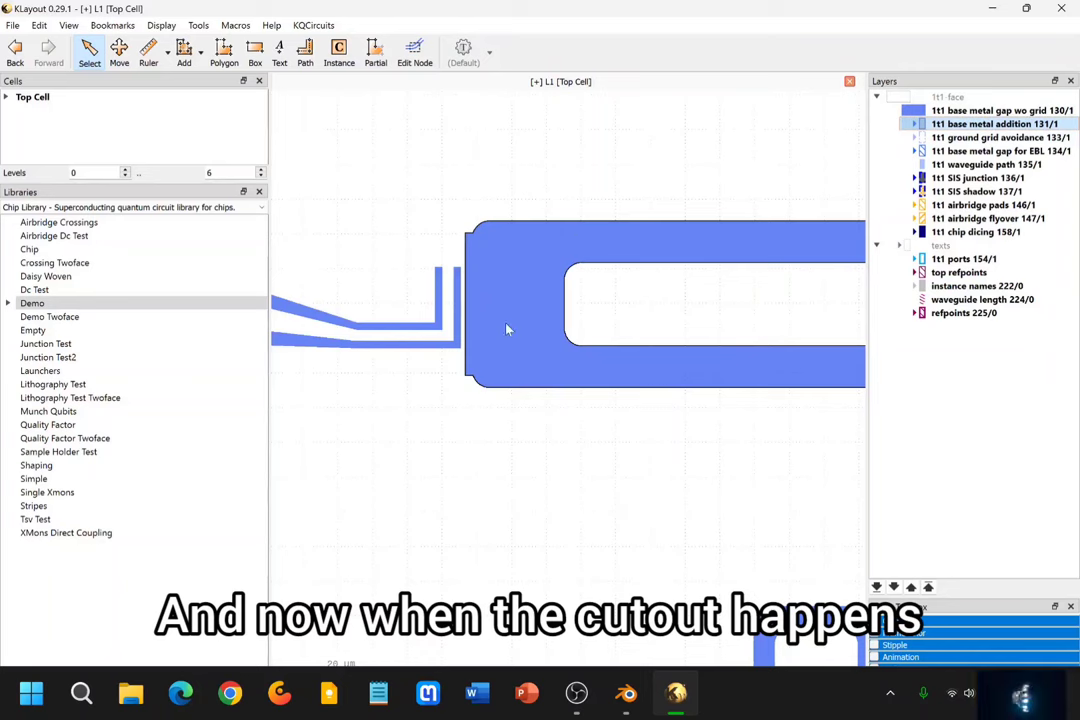
pyautogui.doubleClick(922, 180)
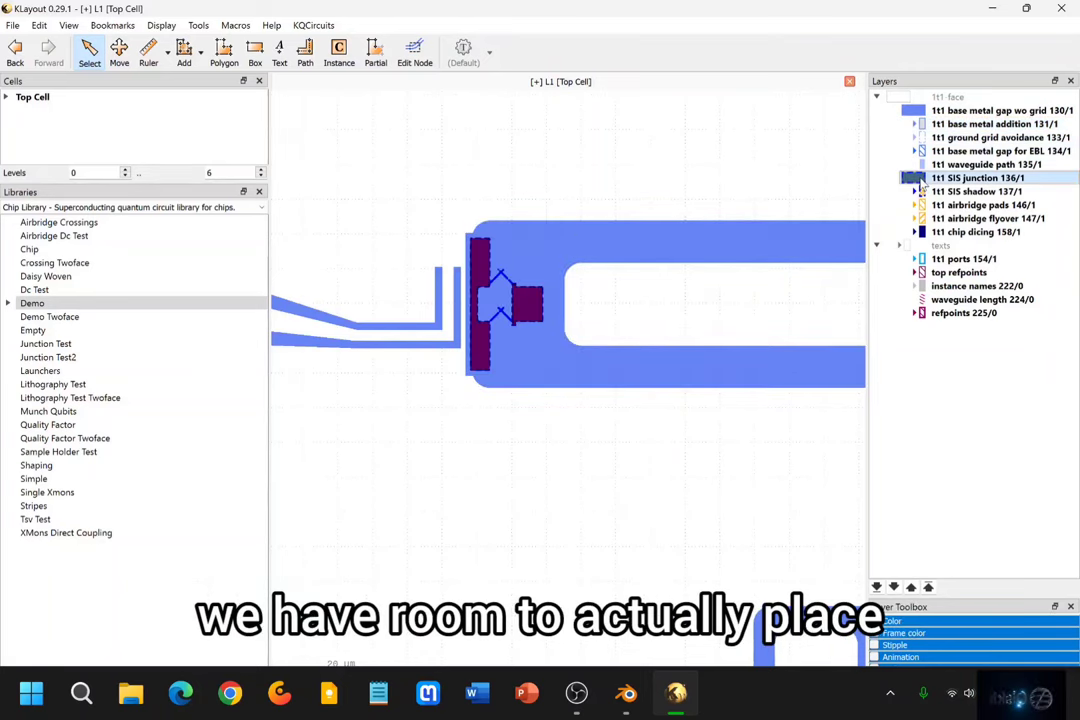
pyautogui.scroll(4, 556, 236)
pyautogui.moveTo(499, 273); pyautogui.dragTo(560, 195, button='middle')
pyautogui.scroll(-1, 560, 195)
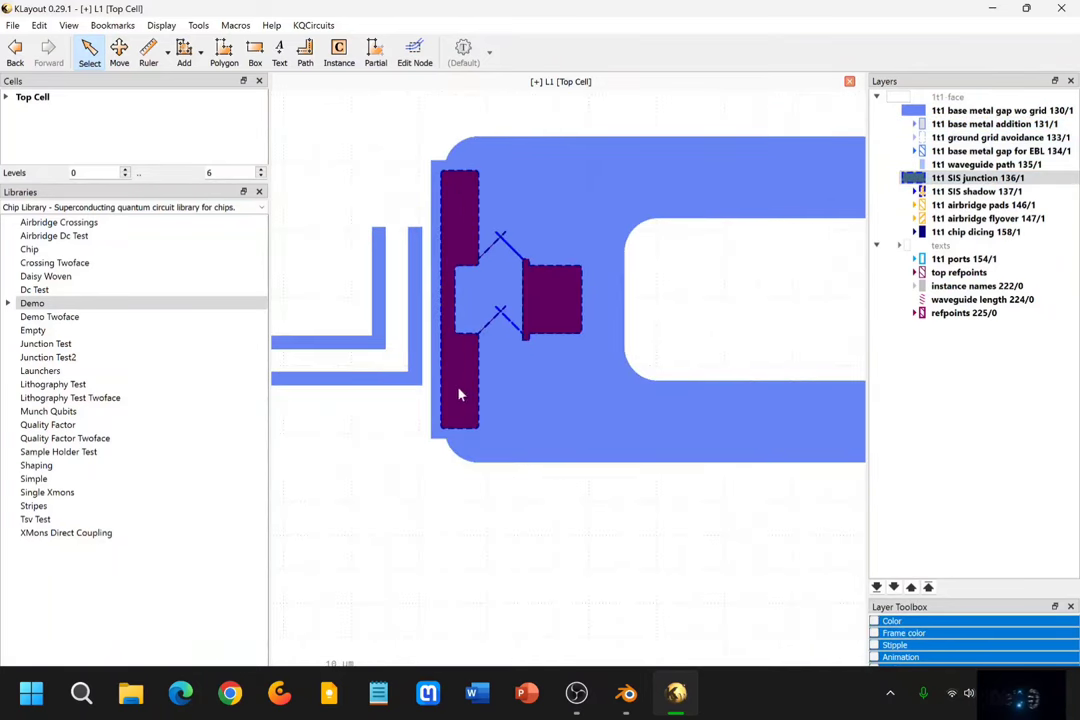
# Examine how the SIS junction sits in the base metal gap of the cross-shaped qubit and within the whole chip
pyautogui.scroll(-10, 507, 236)
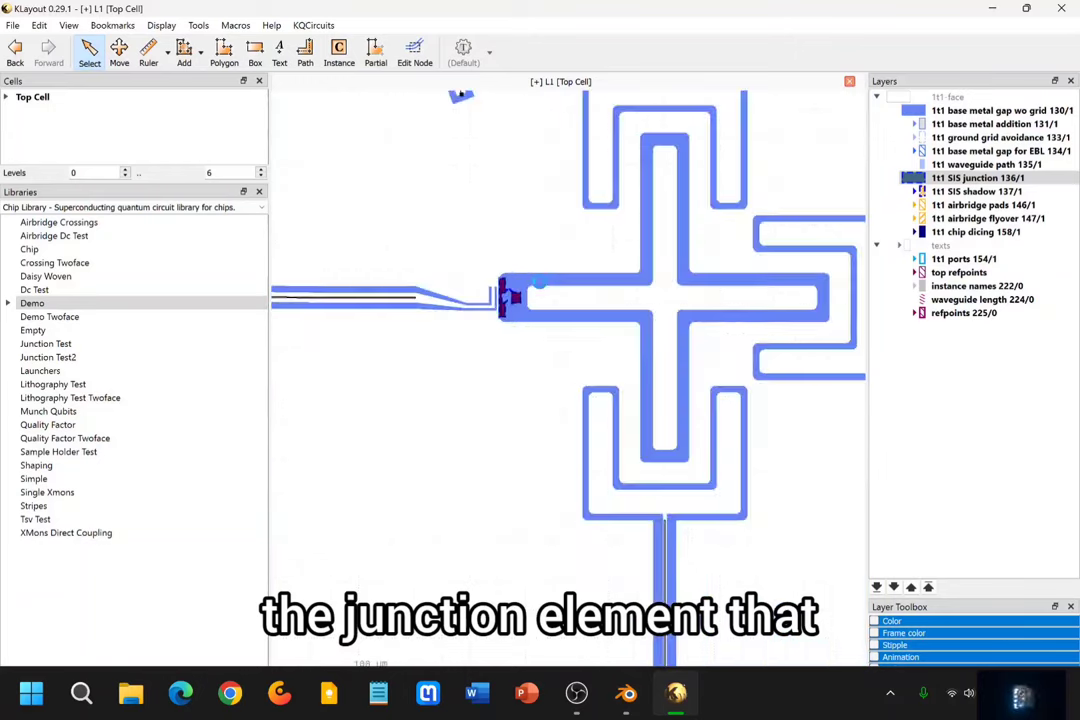
pyautogui.scroll(-3, 452, 258)
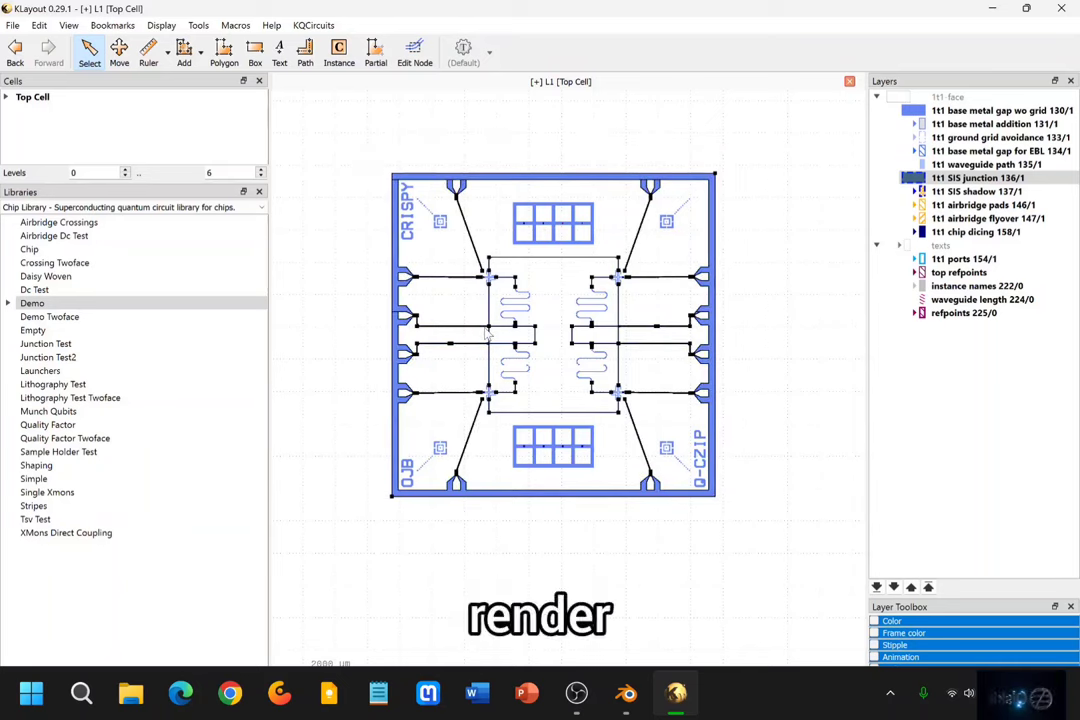
pyautogui.scroll(2, 511, 300)
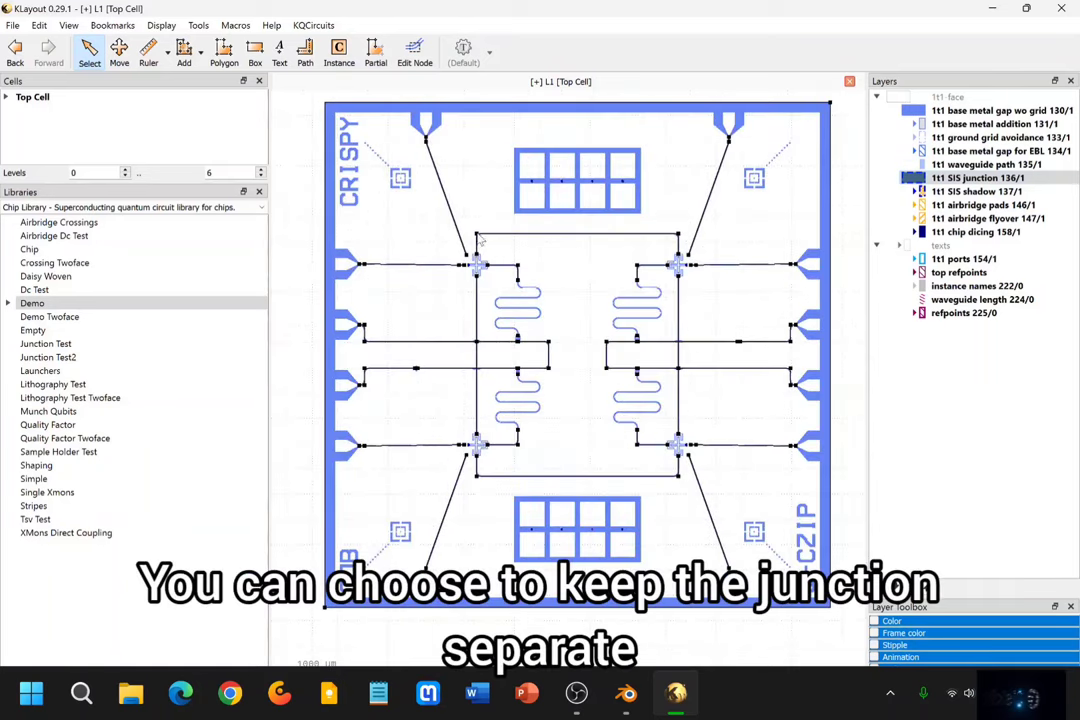
pyautogui.scroll(8, 477, 236)
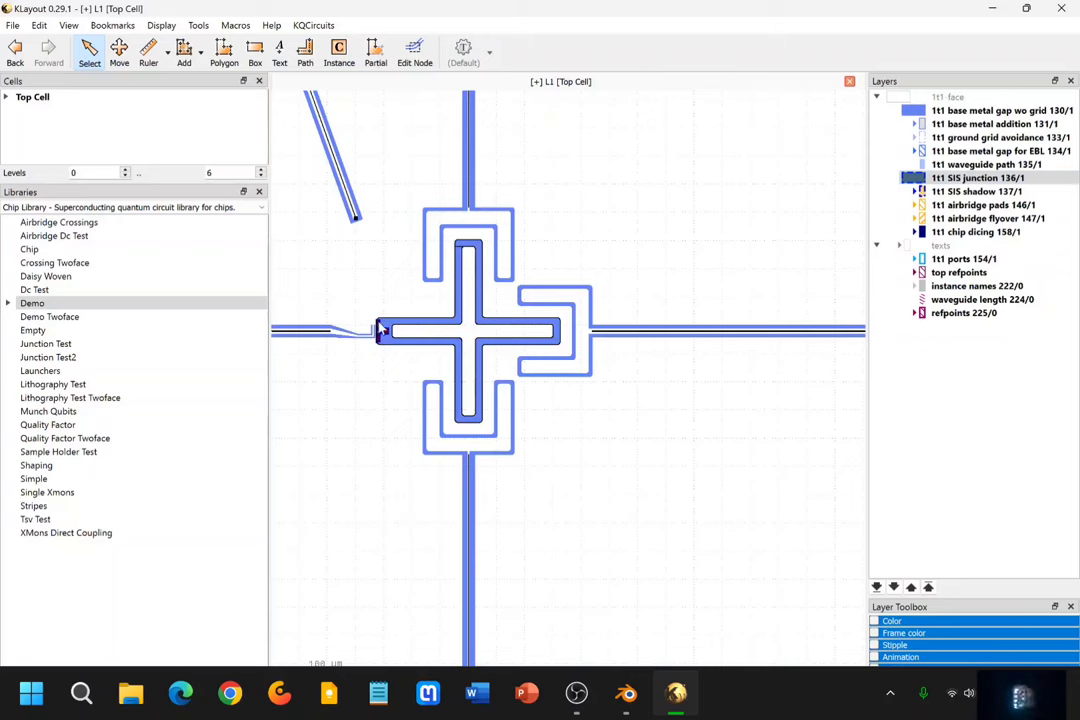
pyautogui.scroll(3, 385, 337)
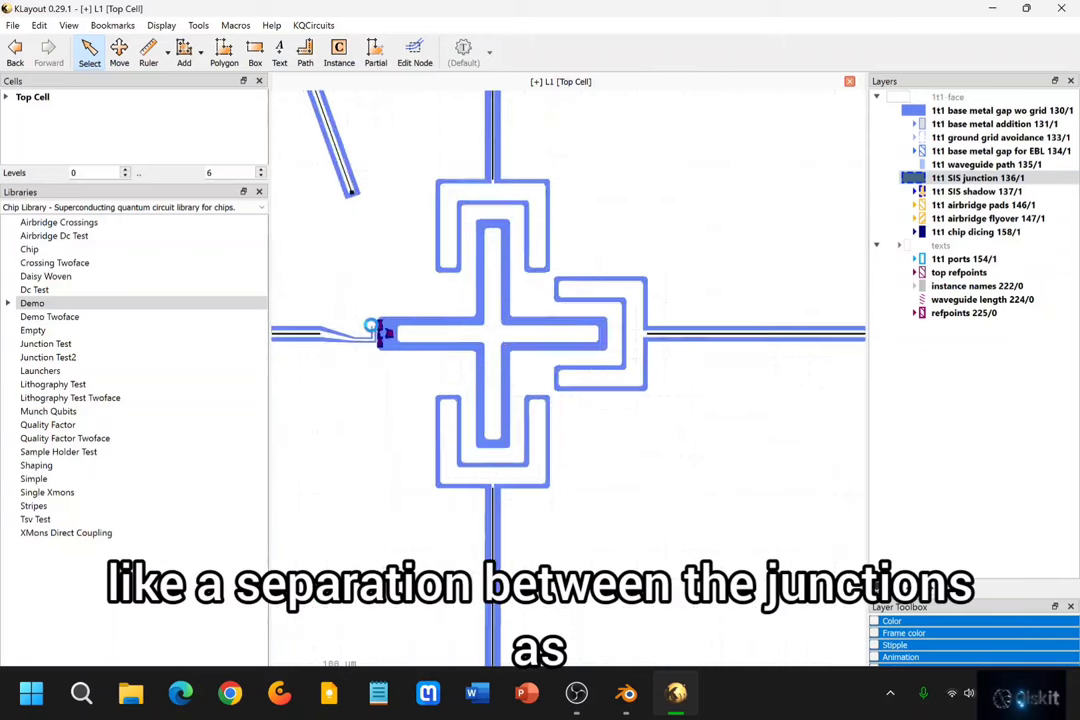
pyautogui.scroll(2, 383, 345)
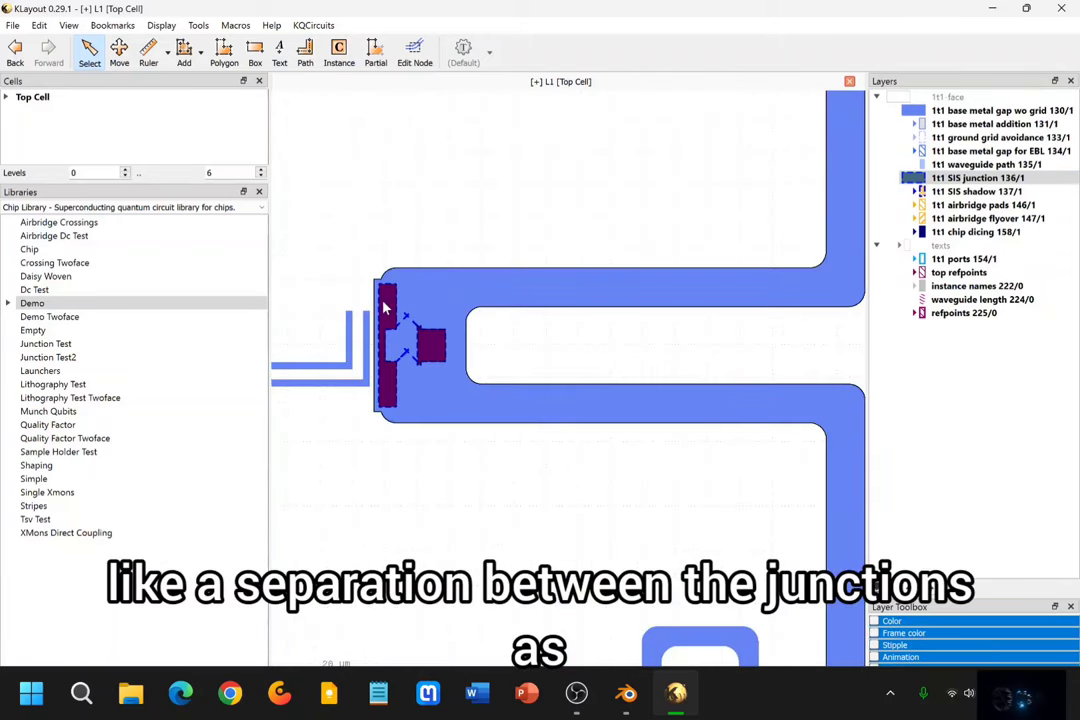
pyautogui.scroll(-3, 385, 308)
pyautogui.scroll(-3, 385, 310)
pyautogui.scroll(1, 386, 313)
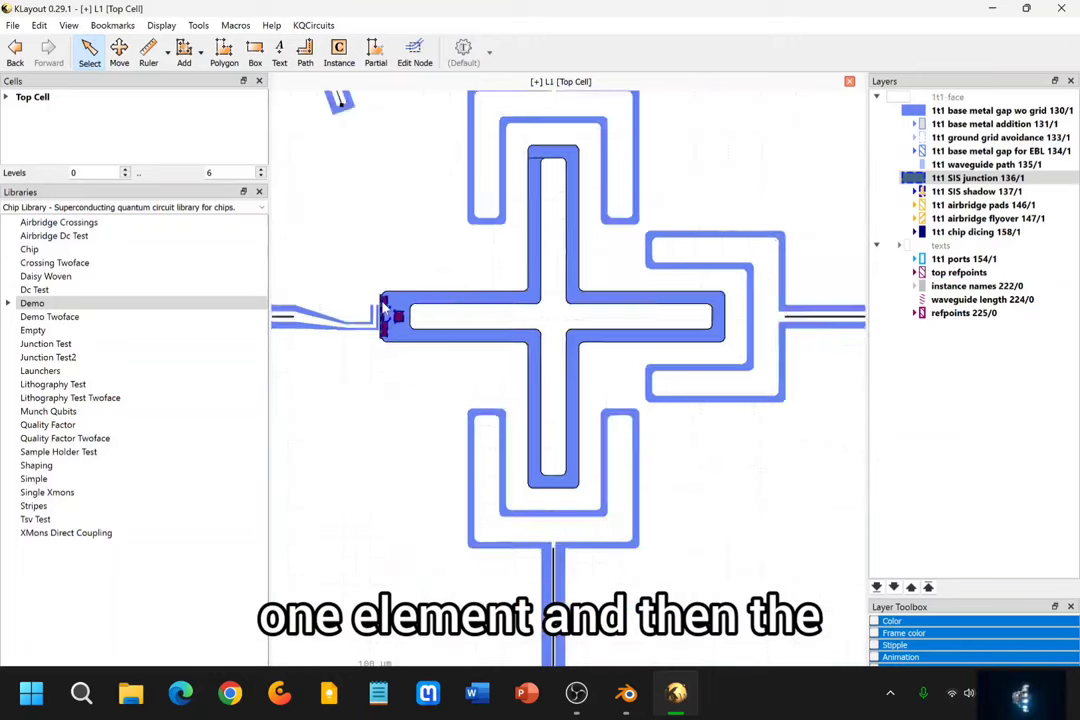
pyautogui.scroll(-6, 385, 312)
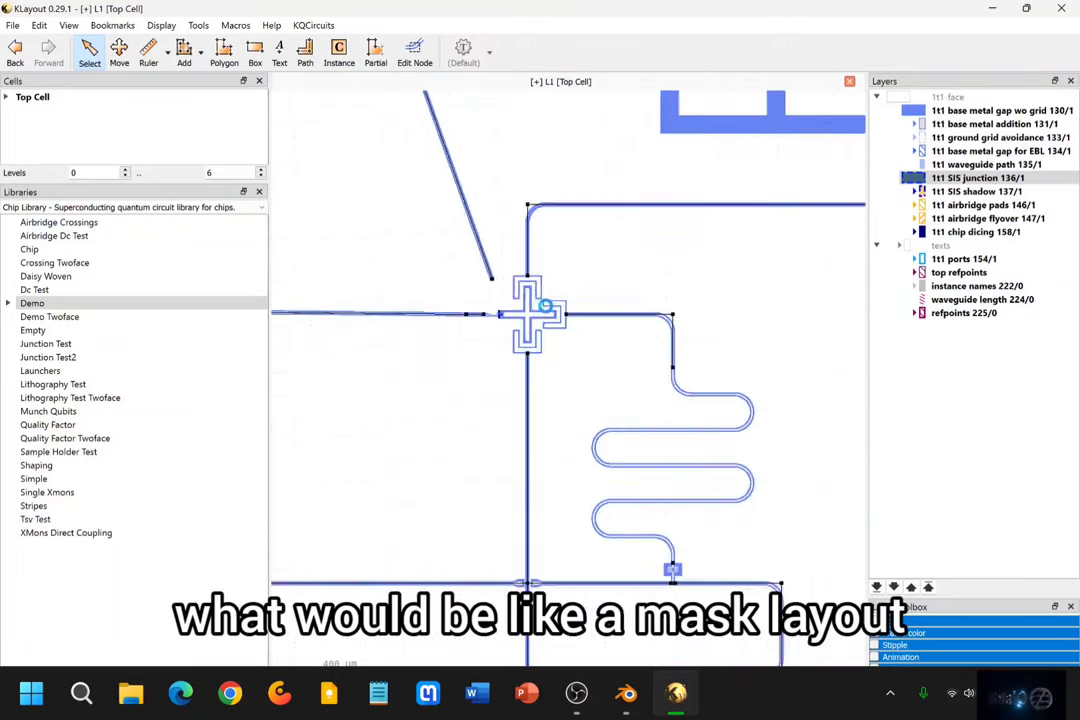
pyautogui.scroll(-3, 540, 310)
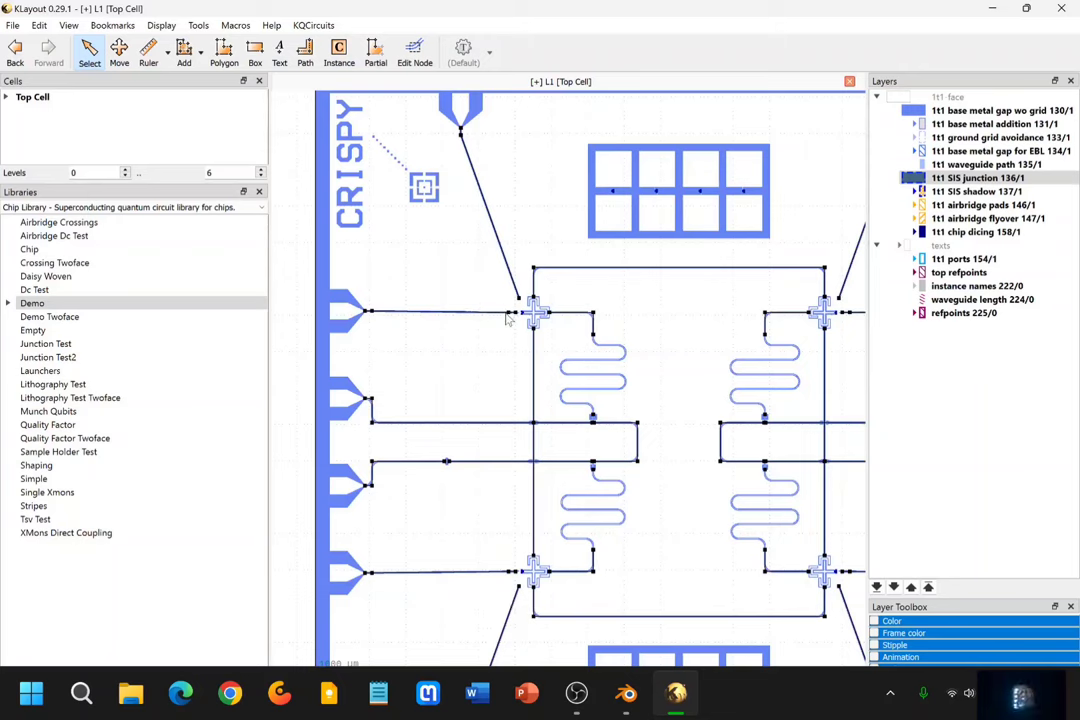
pyautogui.scroll(10, 535, 310)
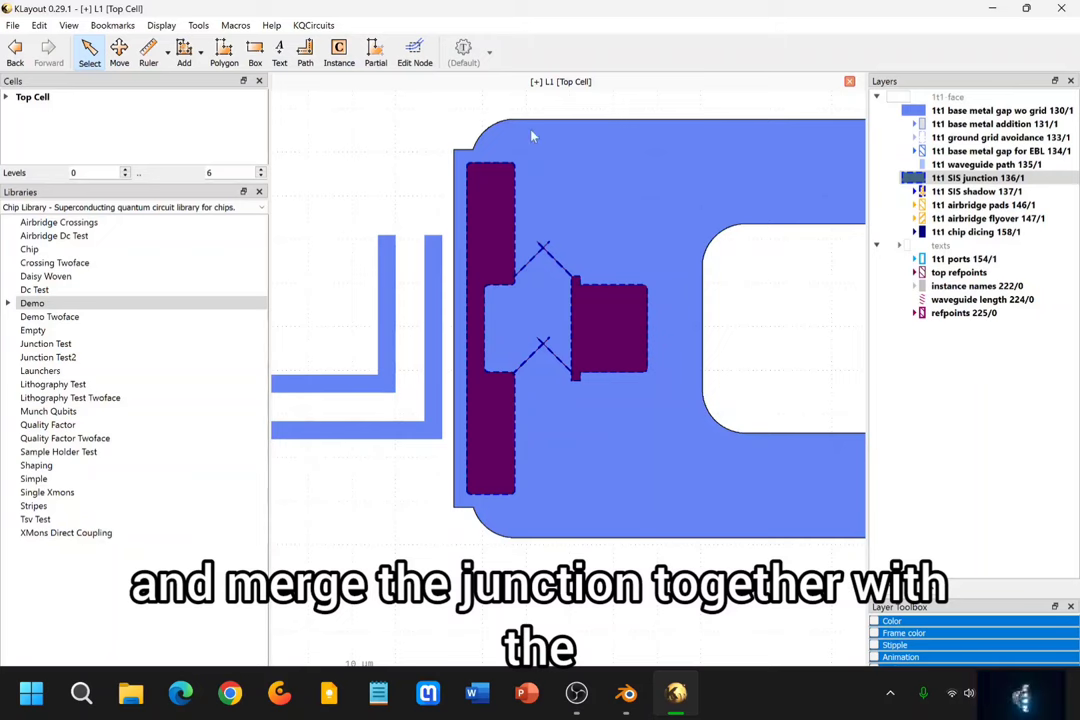
pyautogui.scroll(-8, 426, 273)
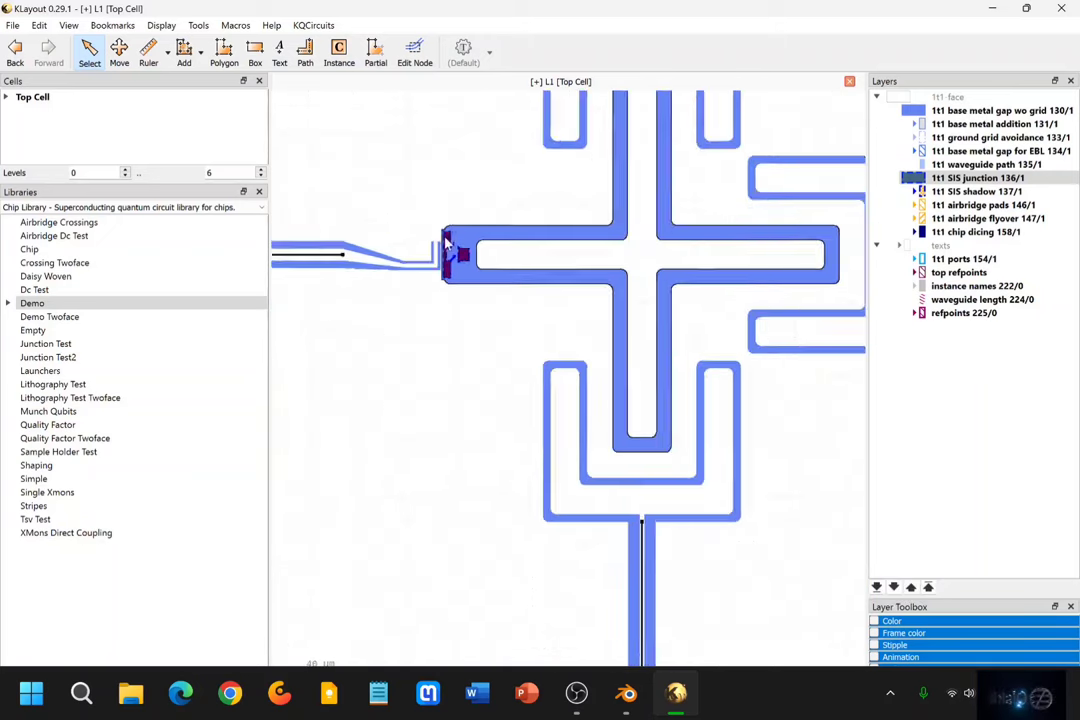
pyautogui.scroll(-10, 459, 239)
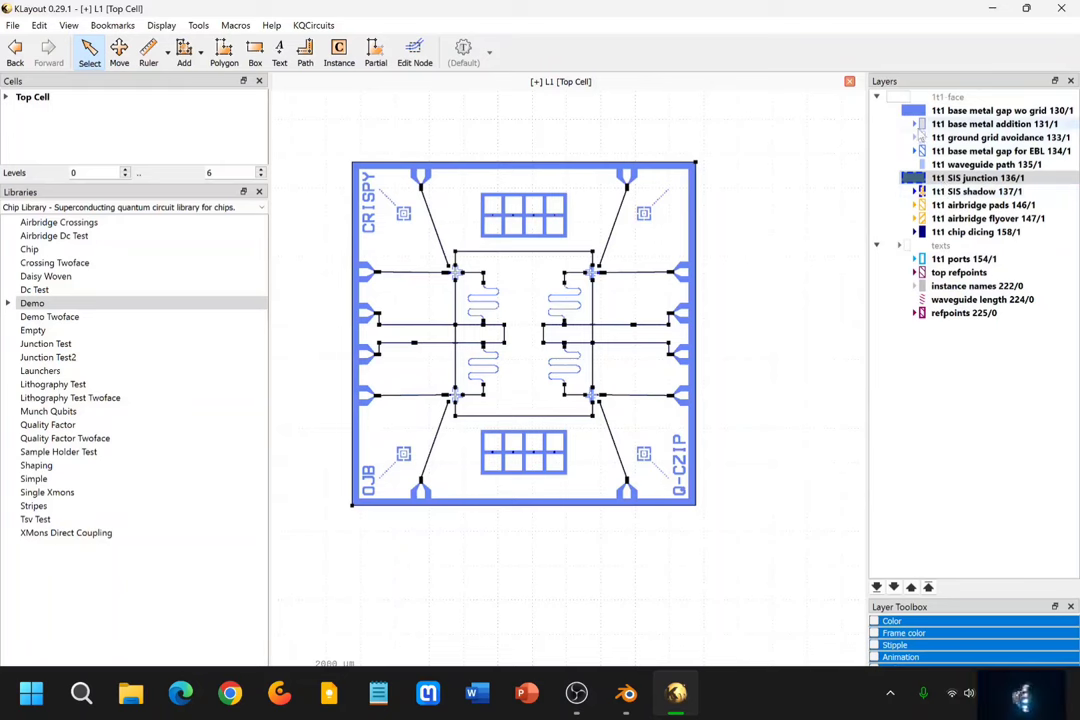
# Create a new layer with layer number 2, datatype 0 and the name Mask
pyautogui.click(39, 25)
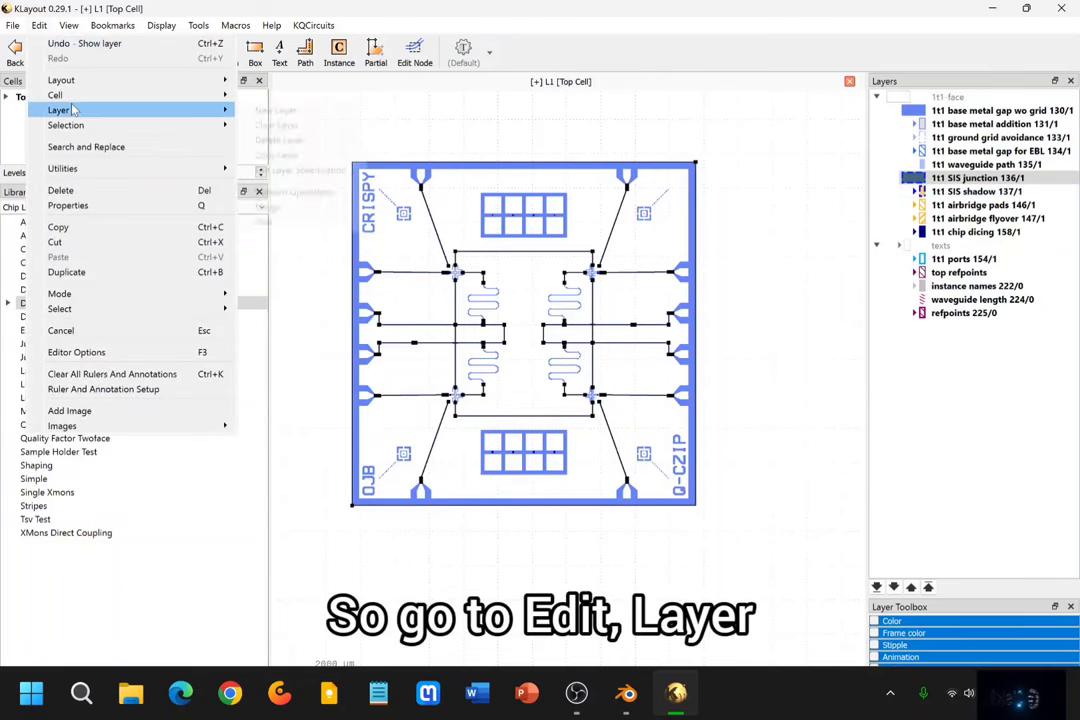
pyautogui.moveTo(80, 110)
pyautogui.click(280, 110)
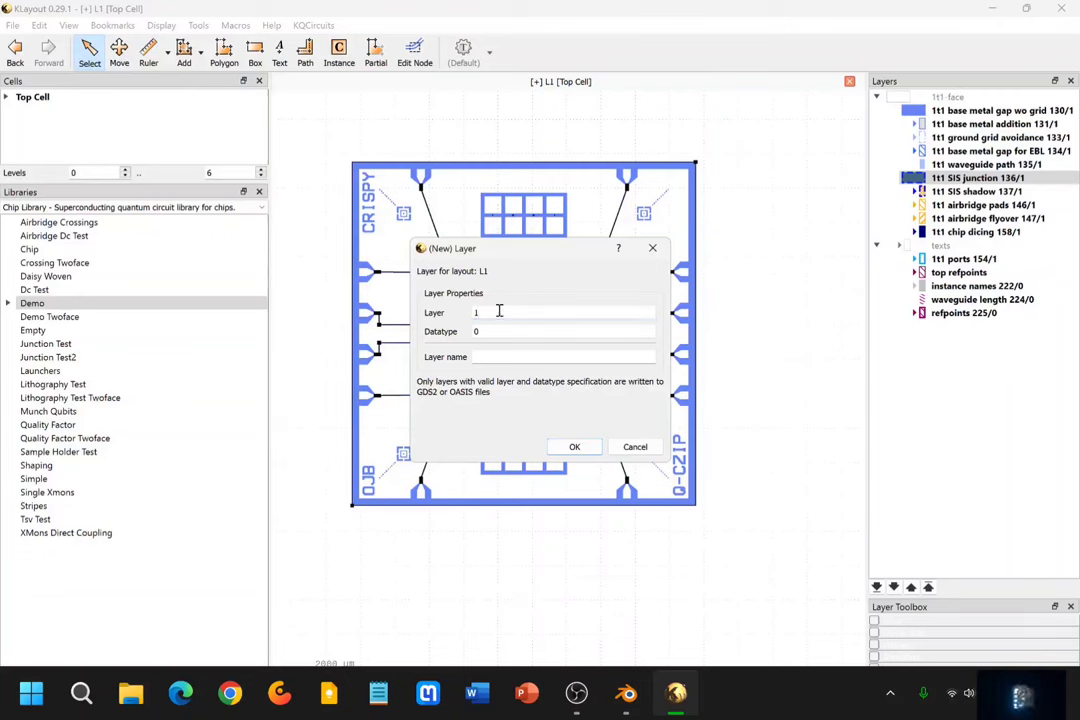
pyautogui.moveTo(499, 311); pyautogui.dragTo(463, 315)
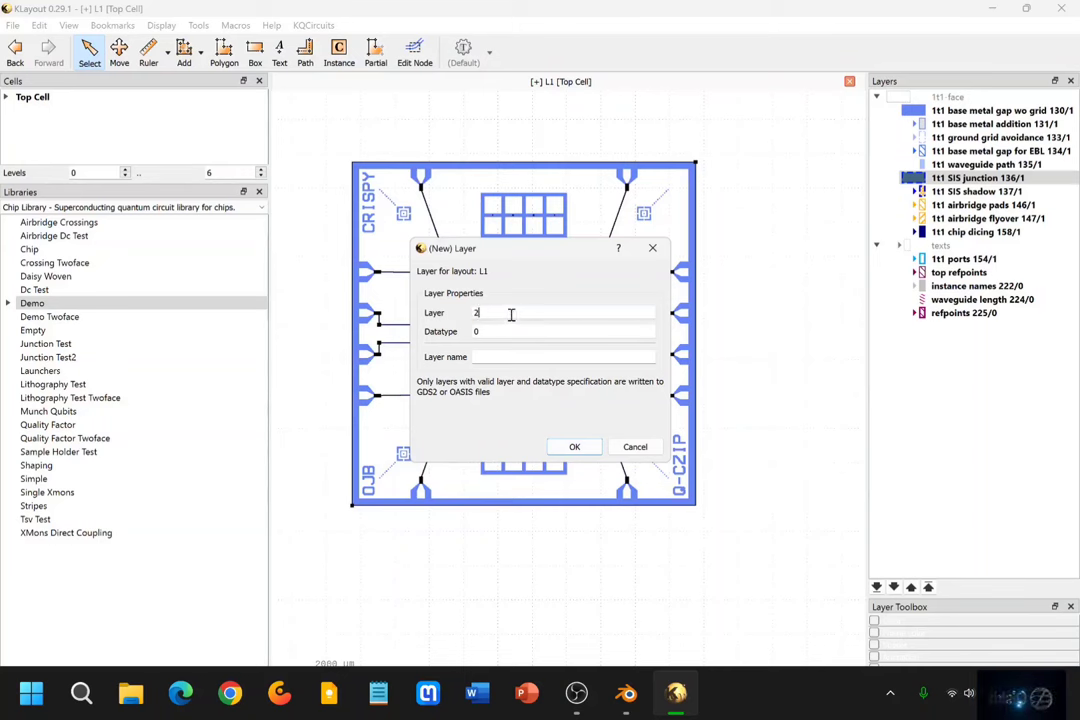
pyautogui.click(514, 355)
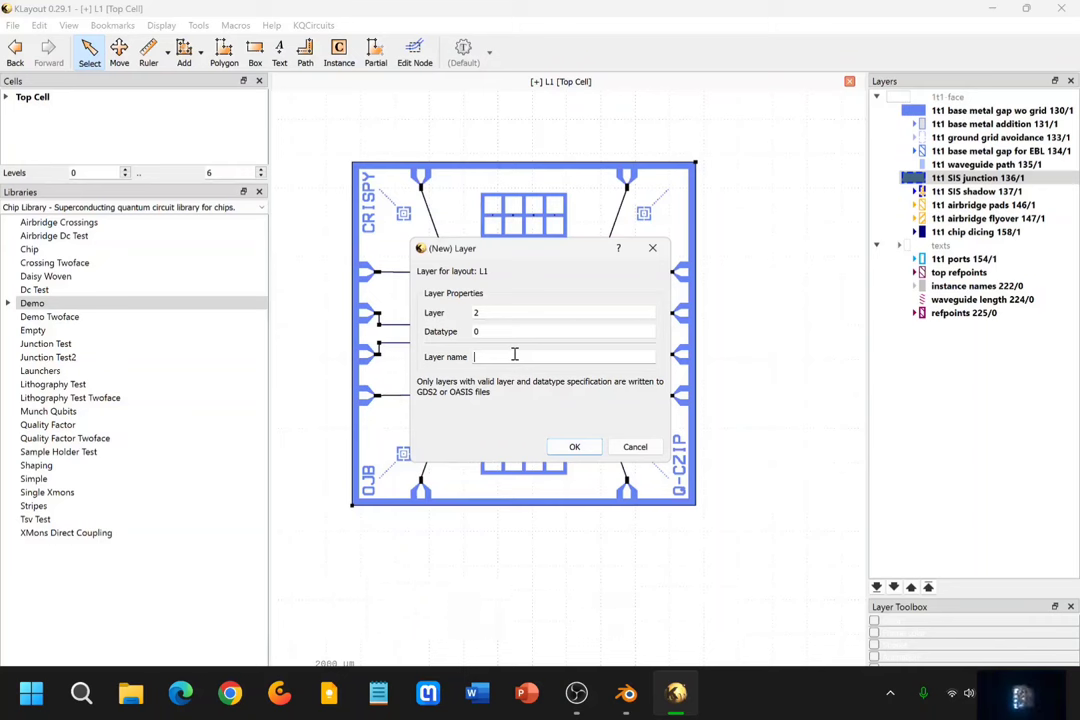
pyautogui.write('Ma')
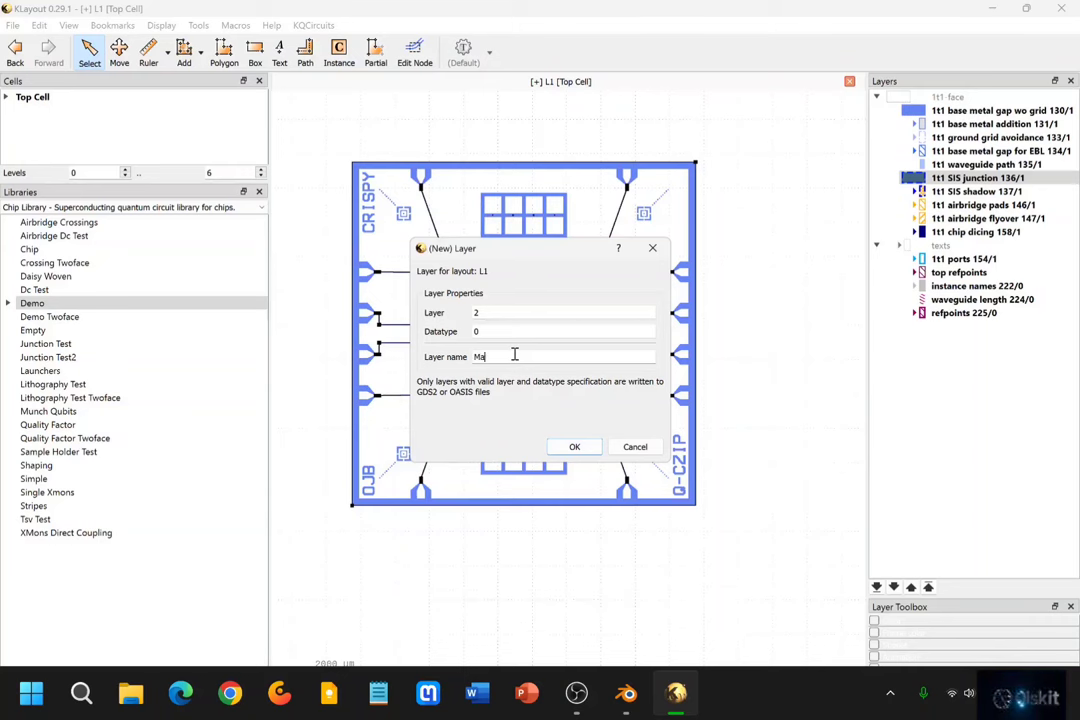
pyautogui.write('sk')
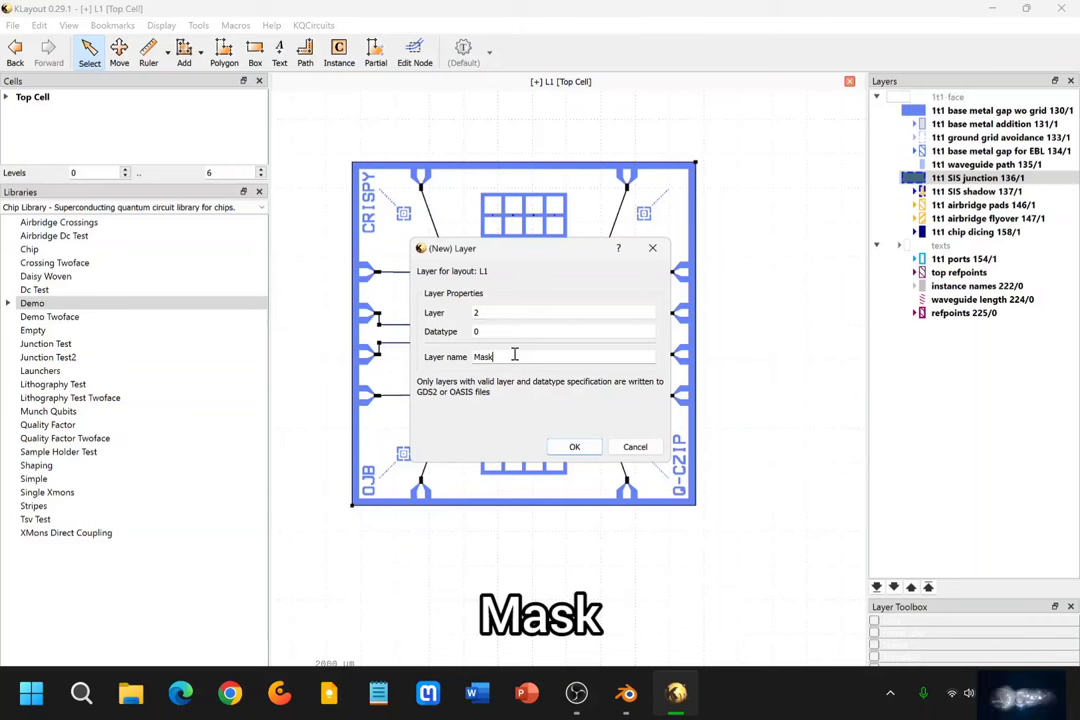
pyautogui.click(593, 450)
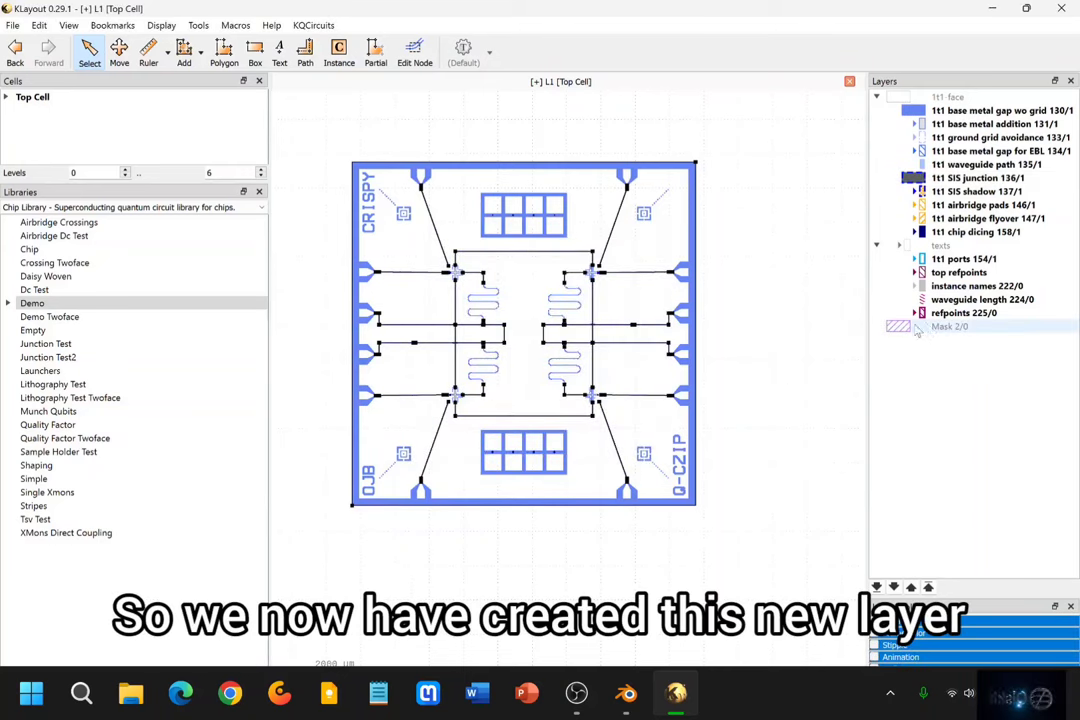
# Draw a box on the Mask 2/0 layer that covers the whole chip with a small margin on every side
pyautogui.click(915, 333)
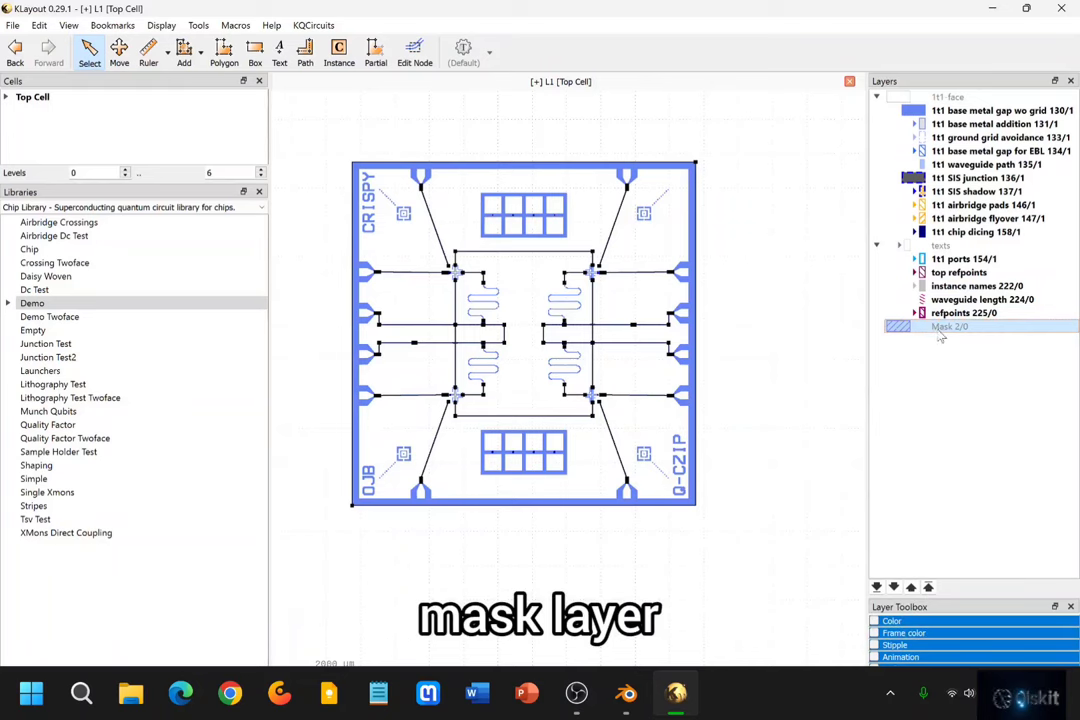
pyautogui.click(256, 55)
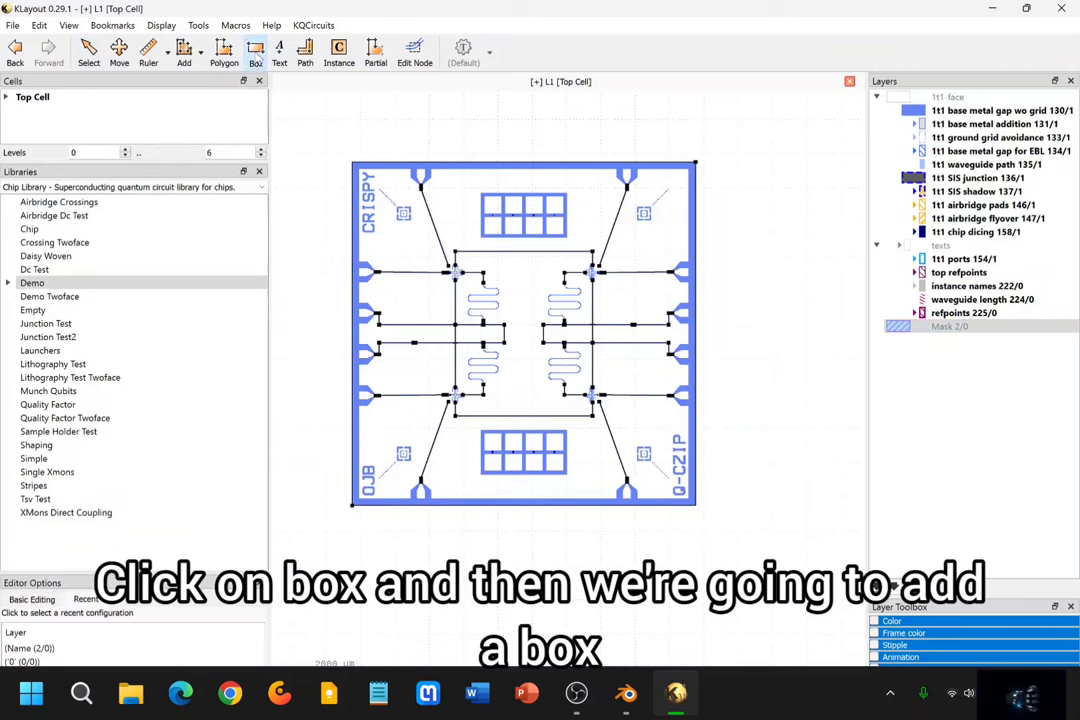
pyautogui.click(343, 150)
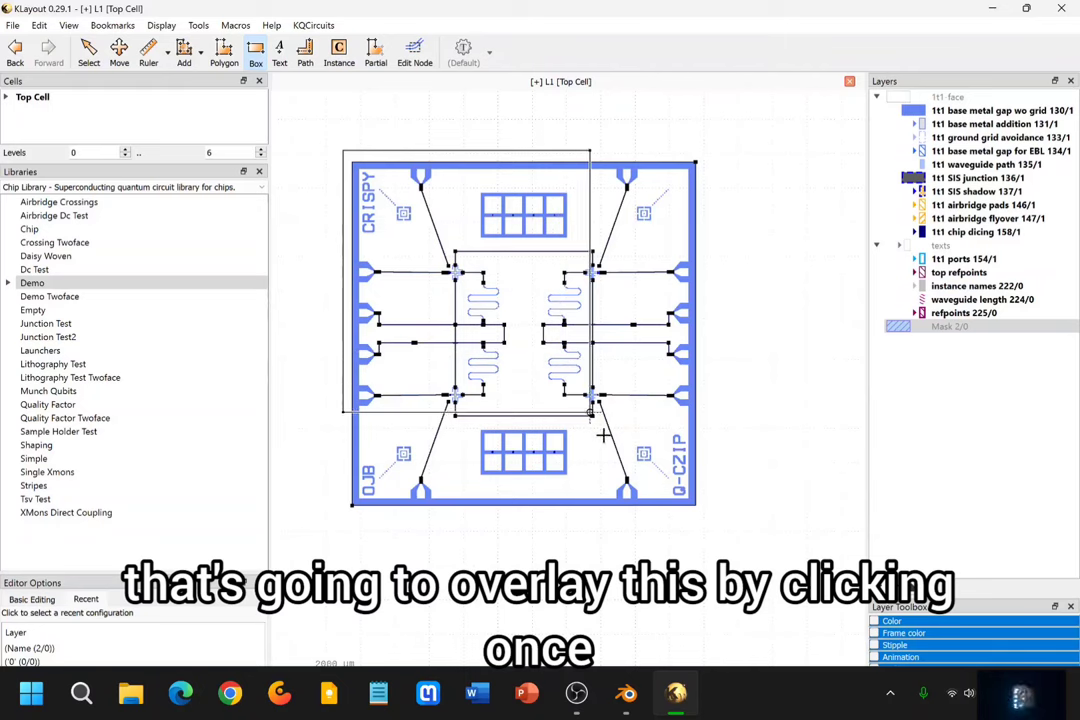
pyautogui.click(704, 518)
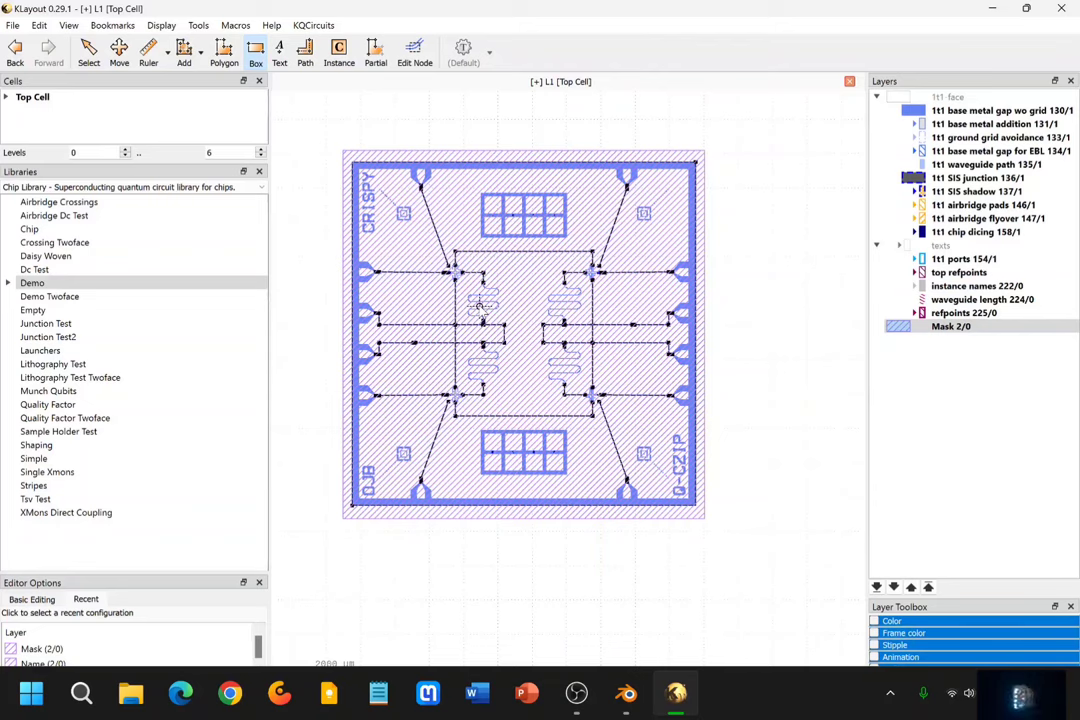
pyautogui.scroll(-1, 520, 304)
pyautogui.scroll(2, 519, 304)
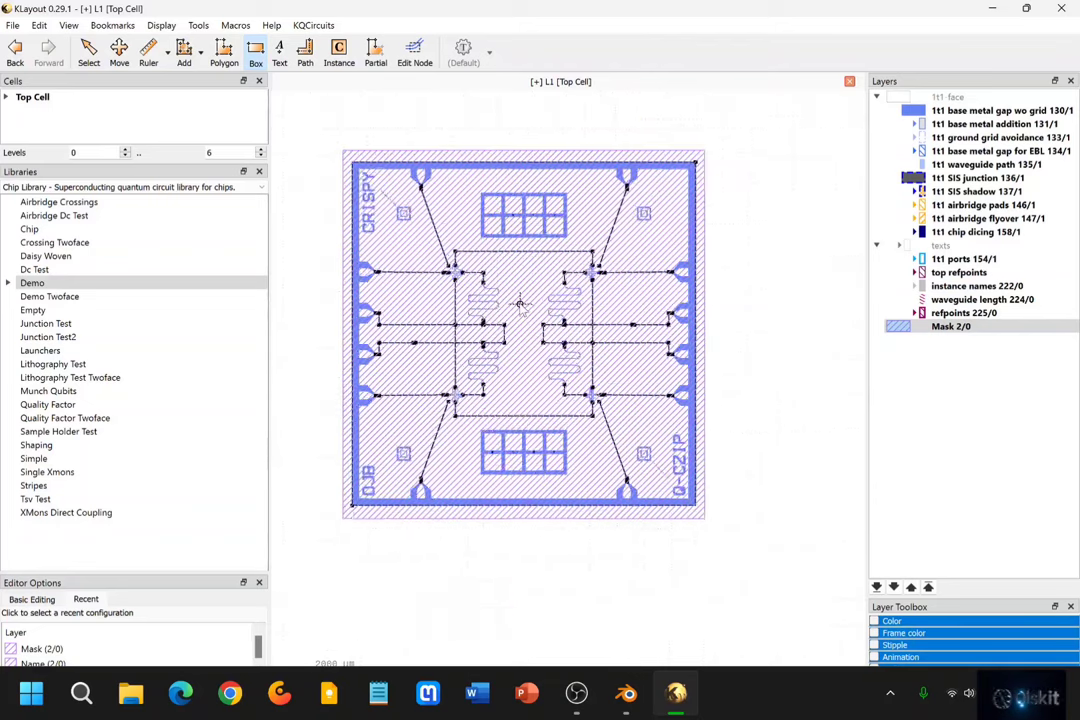
pyautogui.scroll(-1, 492, 311)
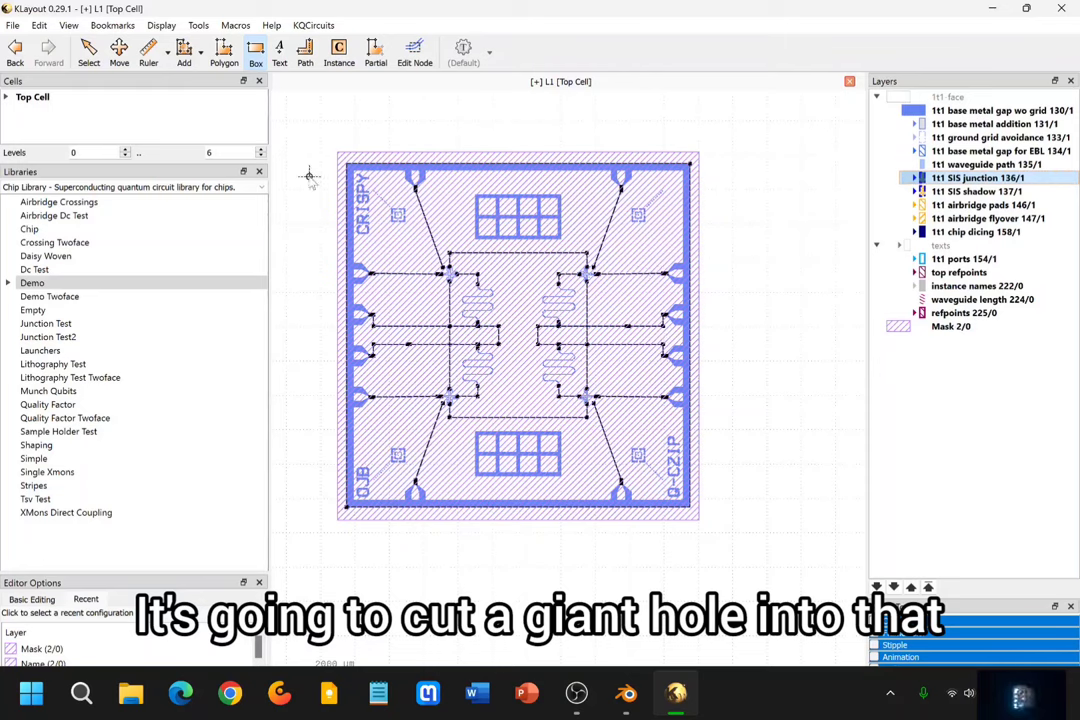
# Start a layer Boolean operation with 1t1 base metal gap wo grid 130/1 as source A and Mask 2/0 as source B
pyautogui.click(39, 25)
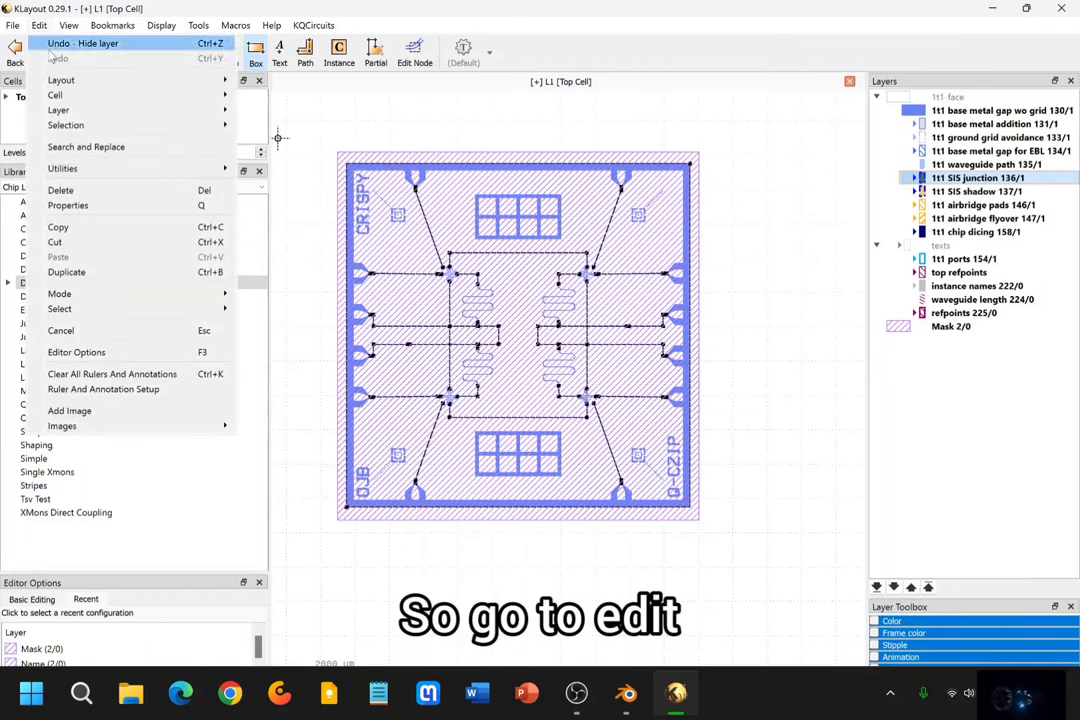
pyautogui.moveTo(74, 112)
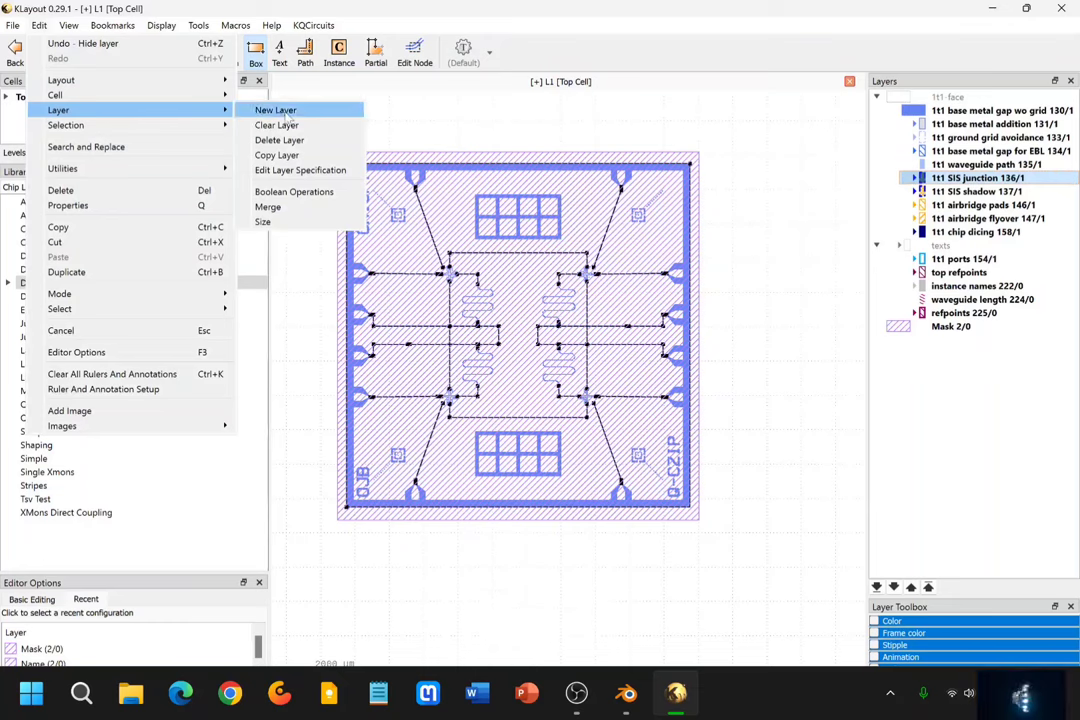
pyautogui.click(294, 191)
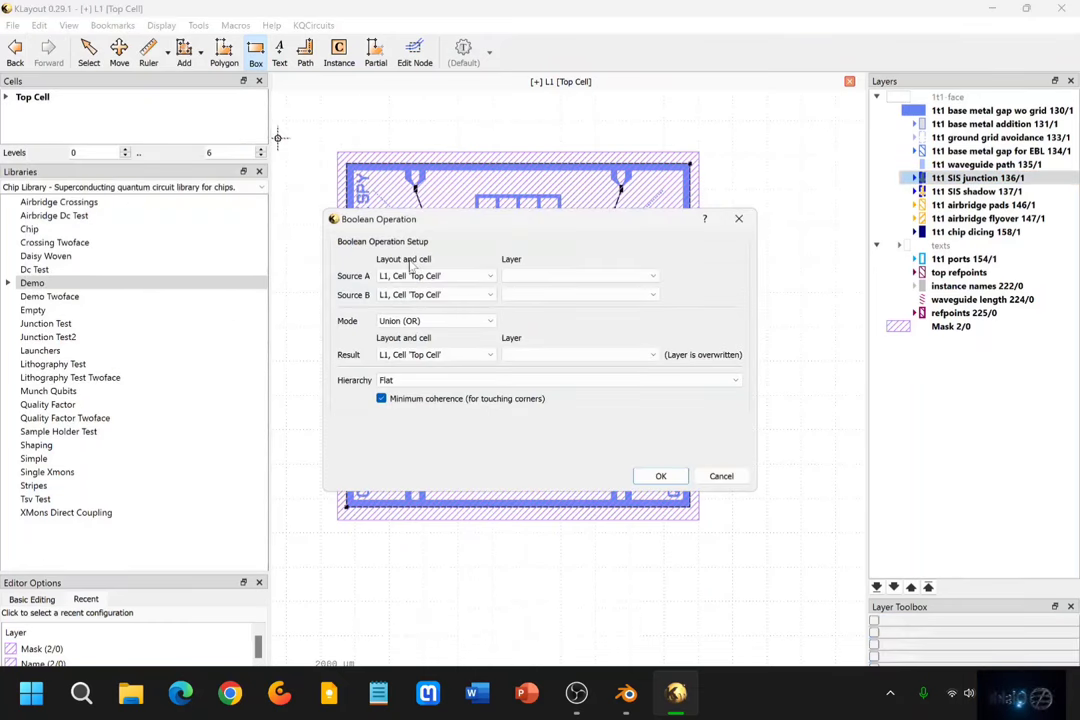
pyautogui.click(612, 277)
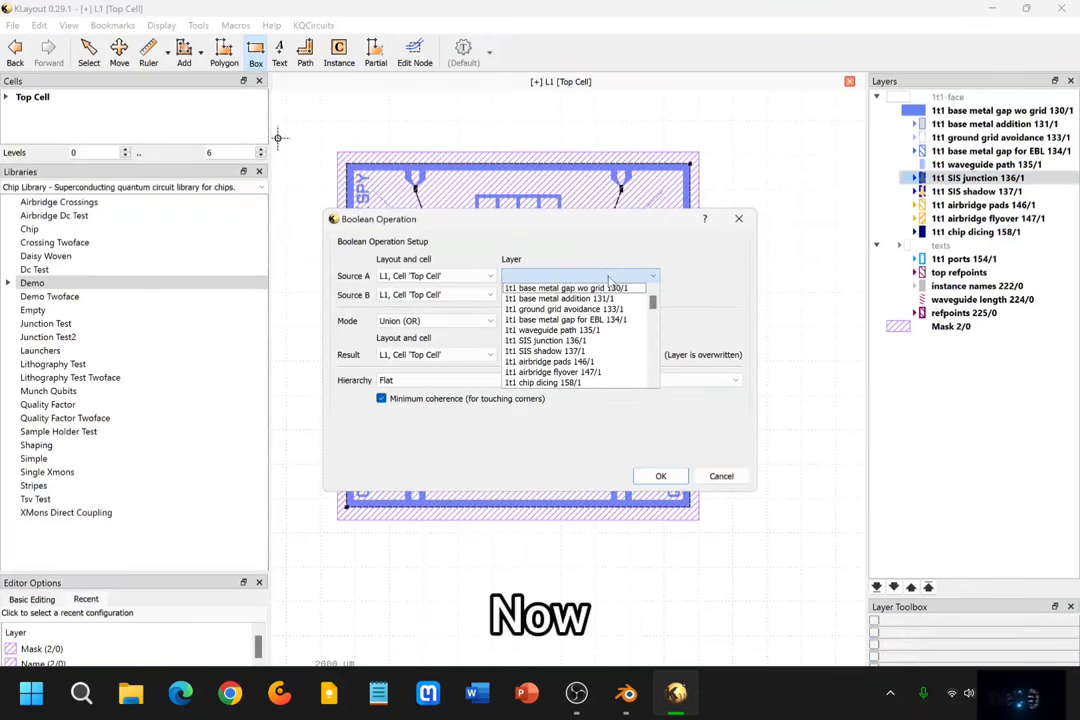
pyautogui.click(600, 288)
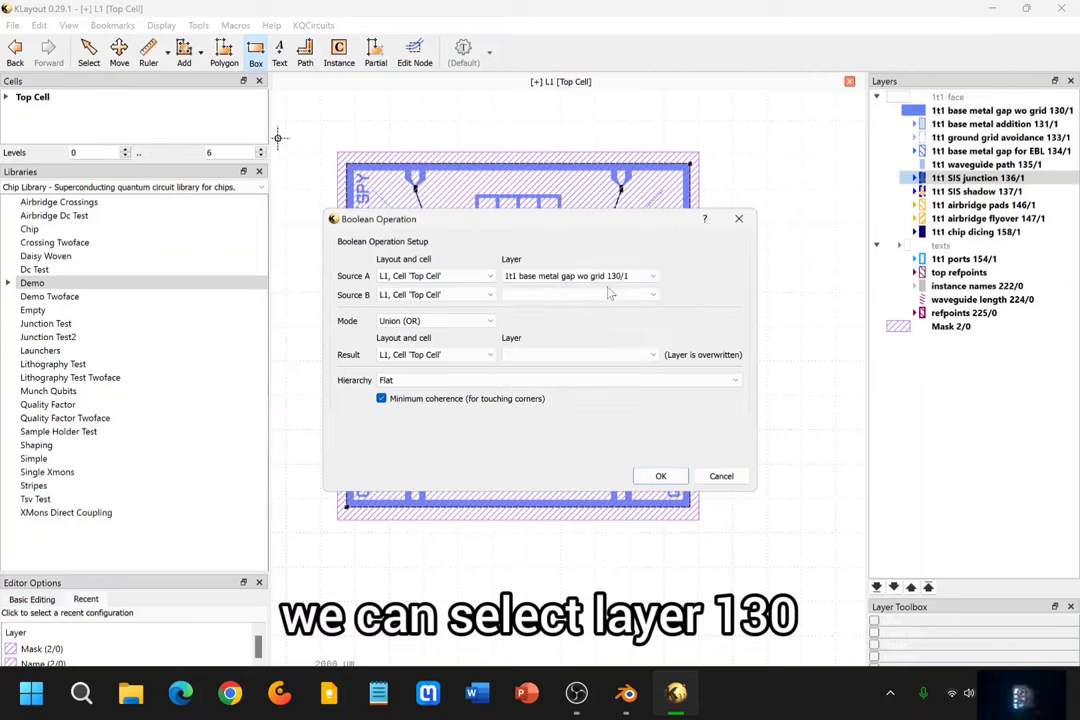
pyautogui.click(606, 299)
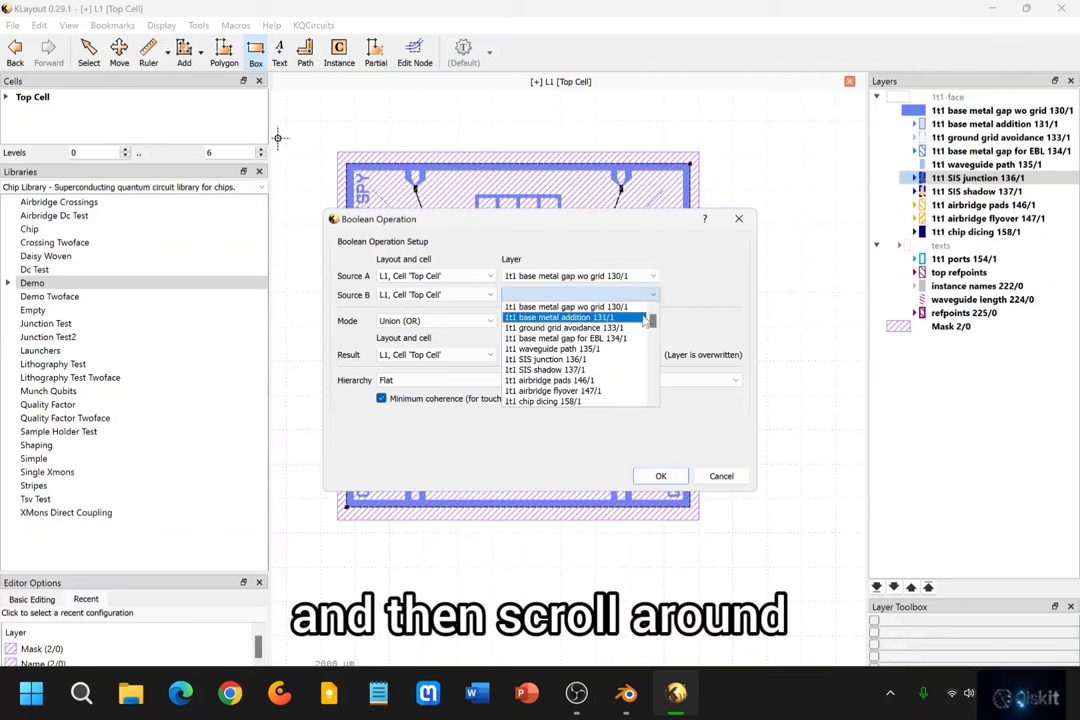
pyautogui.moveTo(653, 321)
pyautogui.mouseDown()
pyautogui.moveTo(646, 393)
pyautogui.moveTo(651, 318)
pyautogui.mouseUp()
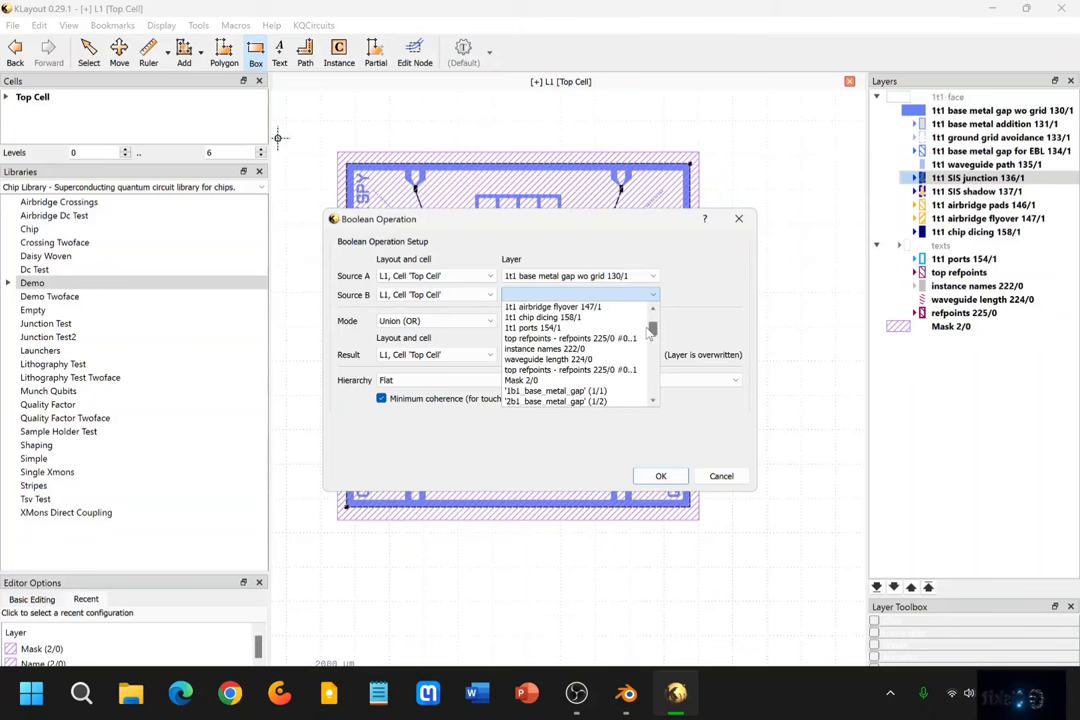
pyautogui.click(536, 380)
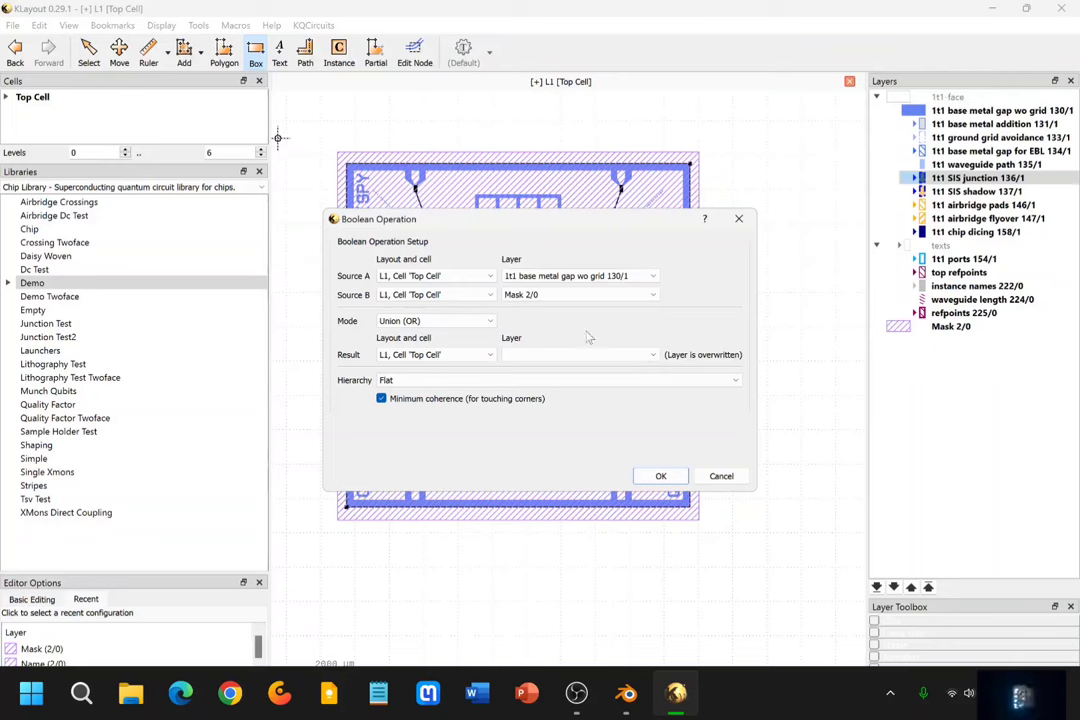
# Set the Boolean mode to Difference (B NOT A), output the result to Mask 2/0 and run the operation
pyautogui.click(432, 321)
pyautogui.click(432, 322)
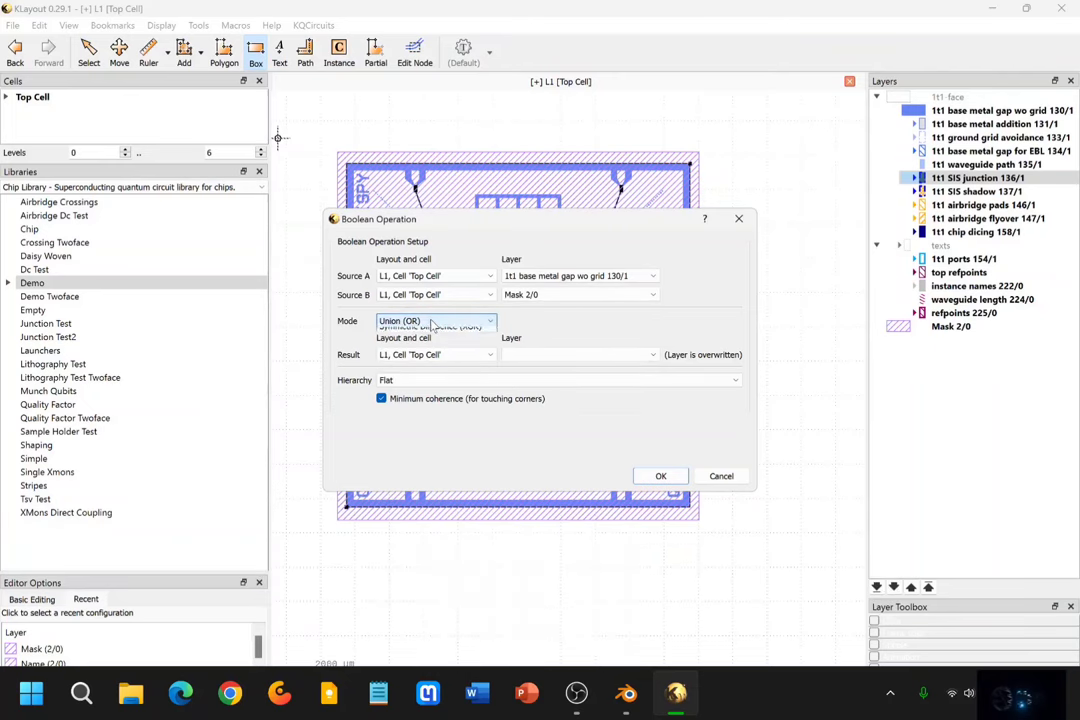
pyautogui.click(432, 321)
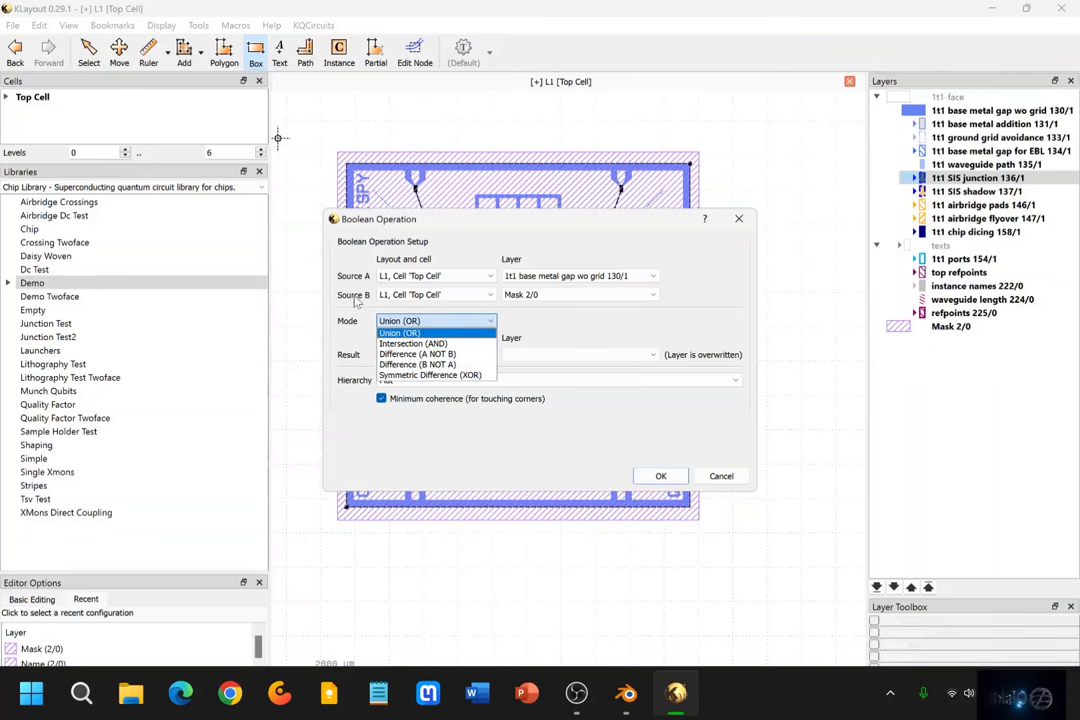
pyautogui.click(432, 365)
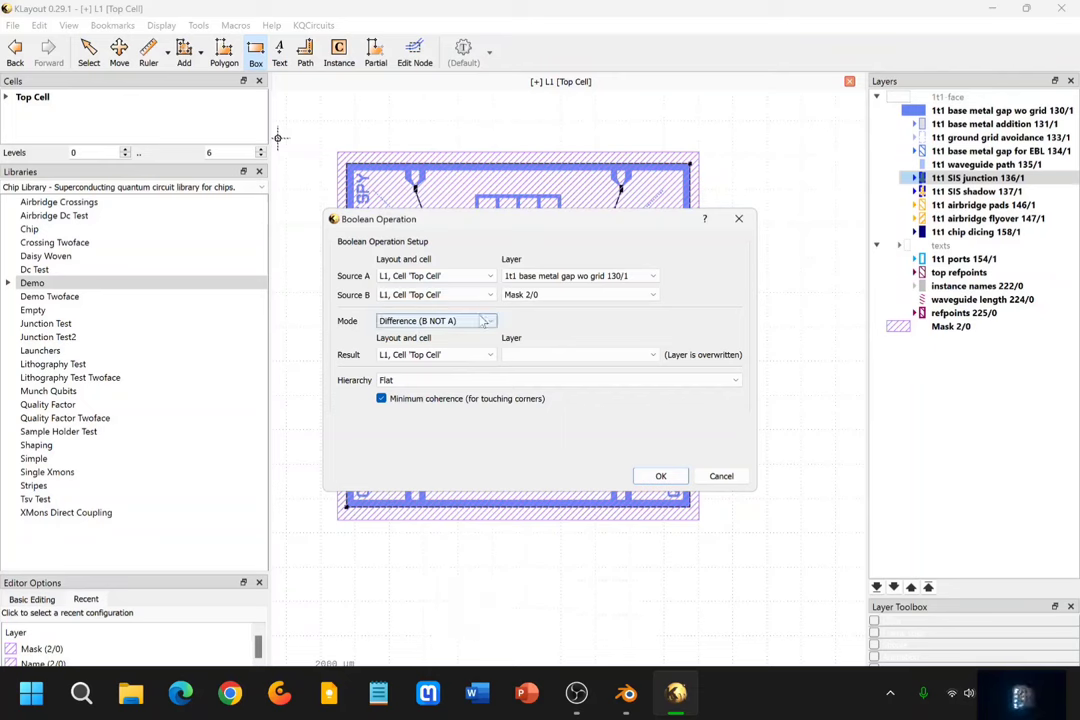
pyautogui.click(540, 356)
pyautogui.click(541, 356)
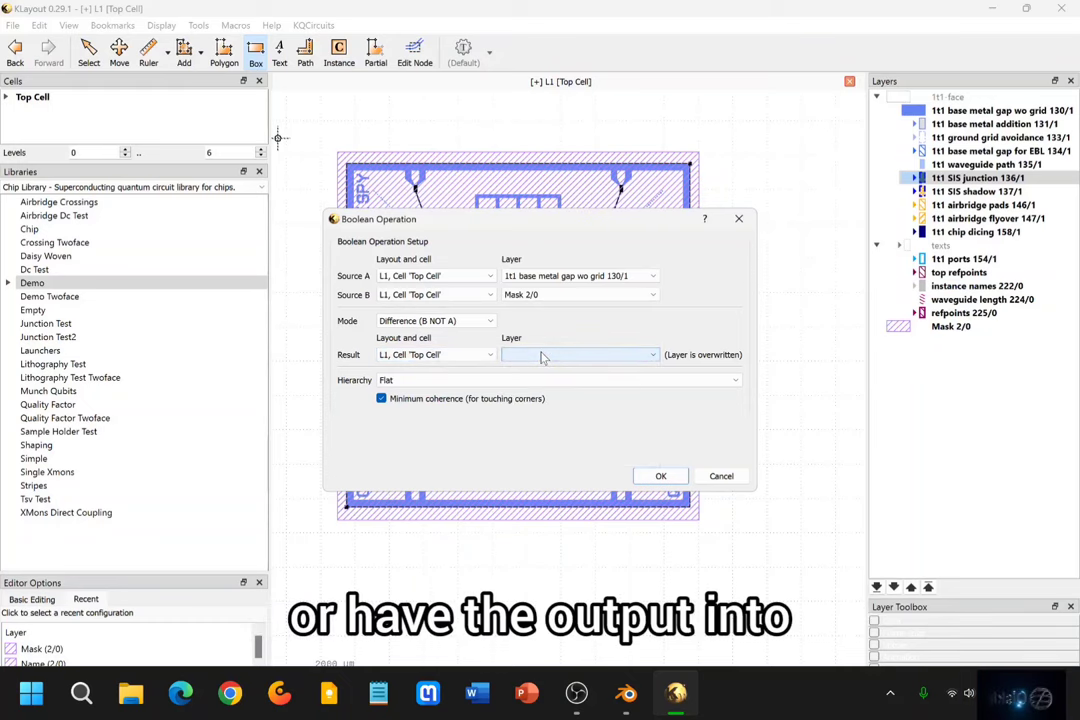
pyautogui.click(542, 356)
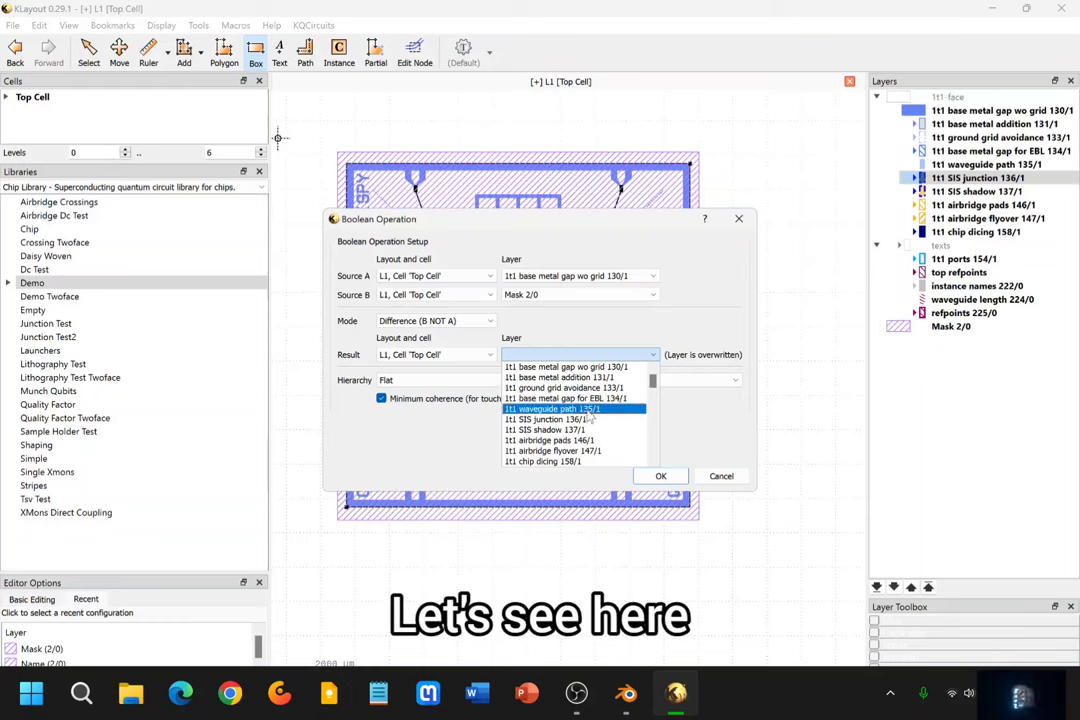
pyautogui.moveTo(652, 380)
pyautogui.mouseDown()
pyautogui.moveTo(652, 410)
pyautogui.moveTo(652, 391)
pyautogui.mouseUp()
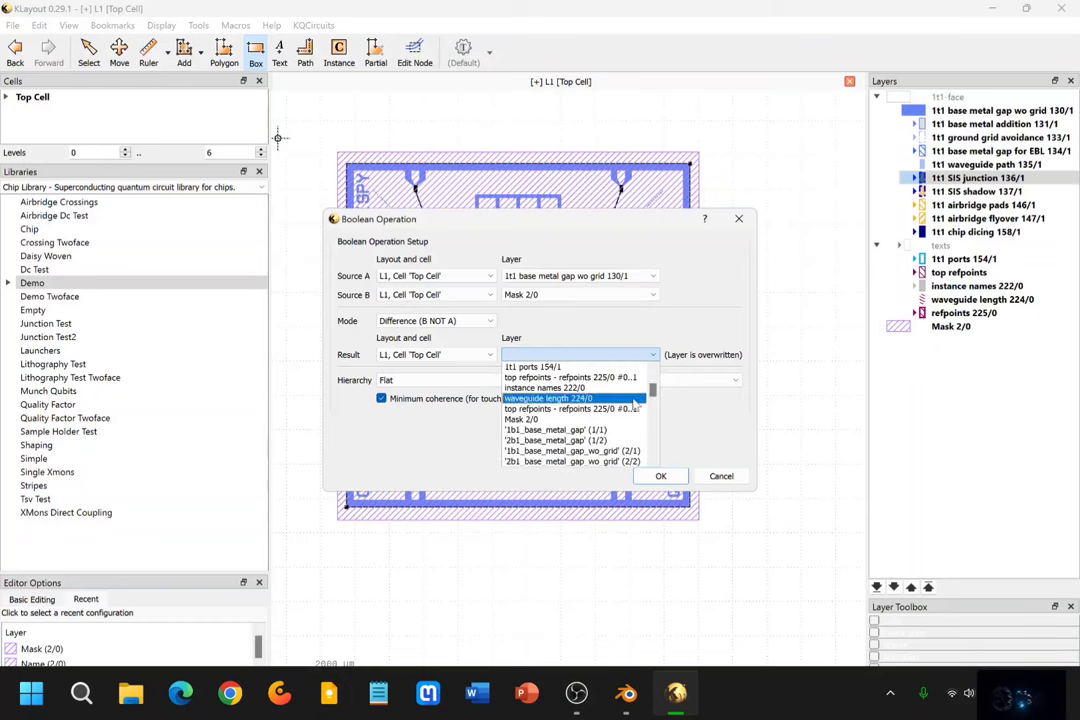
pyautogui.click(556, 421)
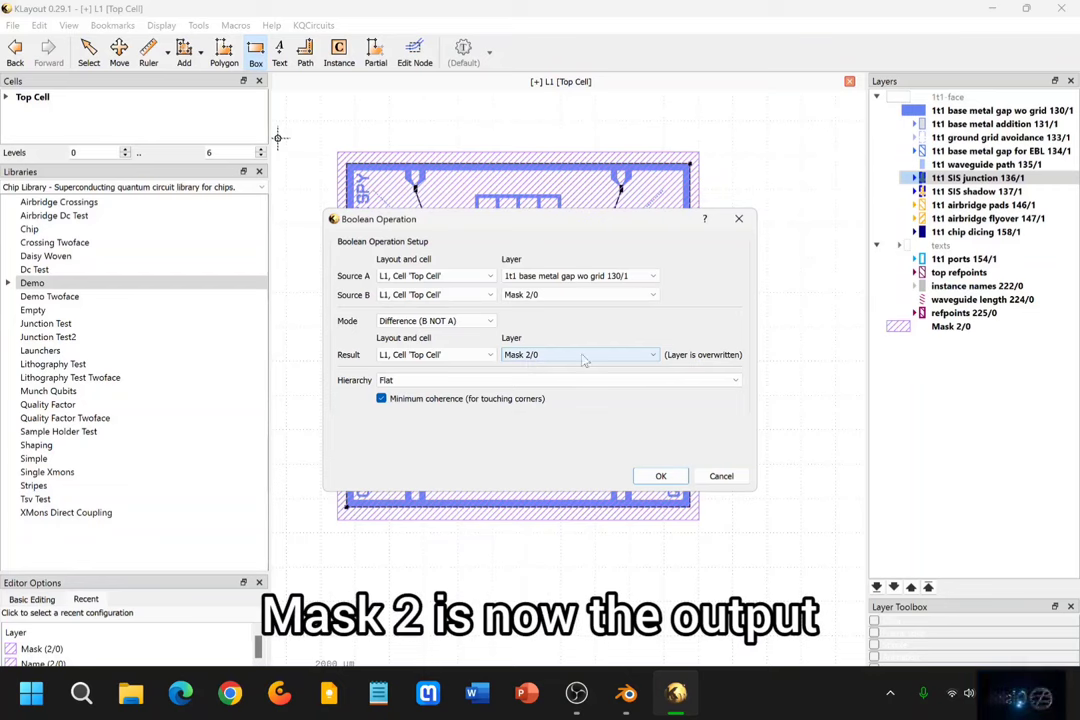
pyautogui.click(660, 476)
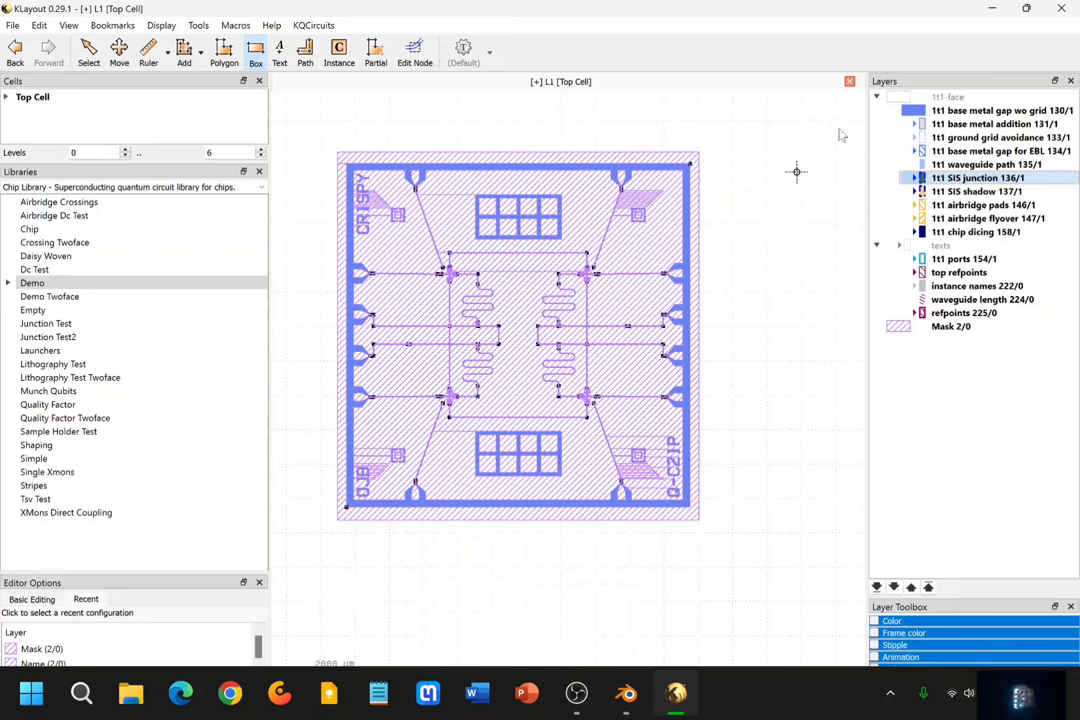
# Hide the 1t1 base metal gap wo grid 130/1 layer and examine the Mask cutout along the waveguides and couplers
pyautogui.doubleClick(918, 112)
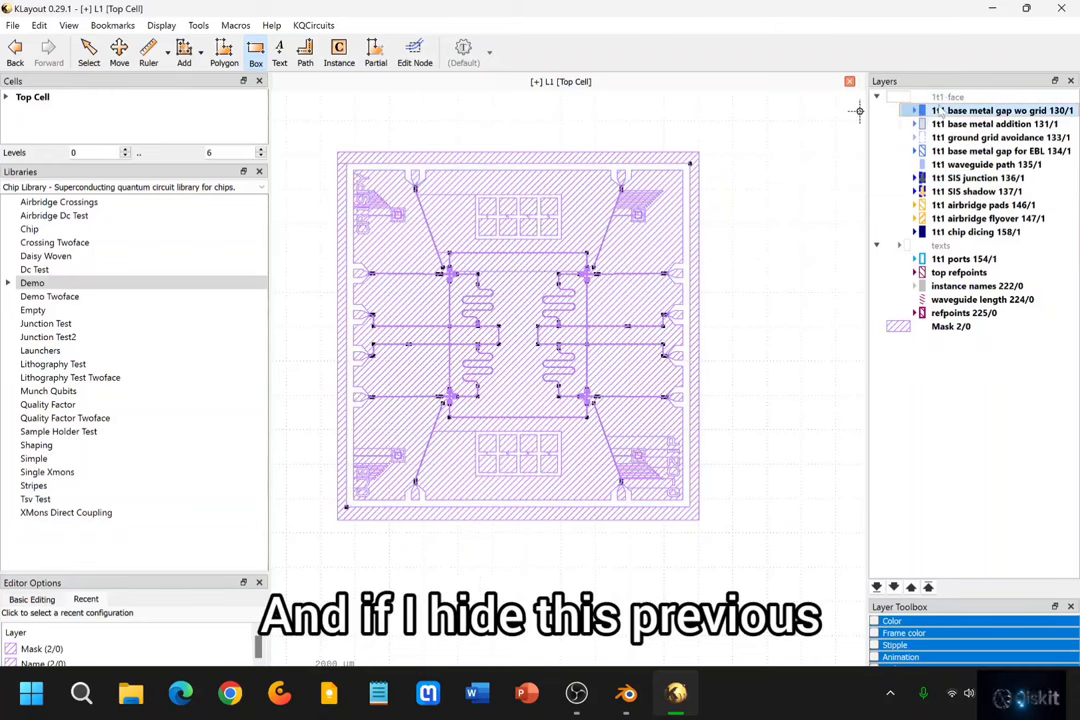
pyautogui.scroll(6, 357, 357)
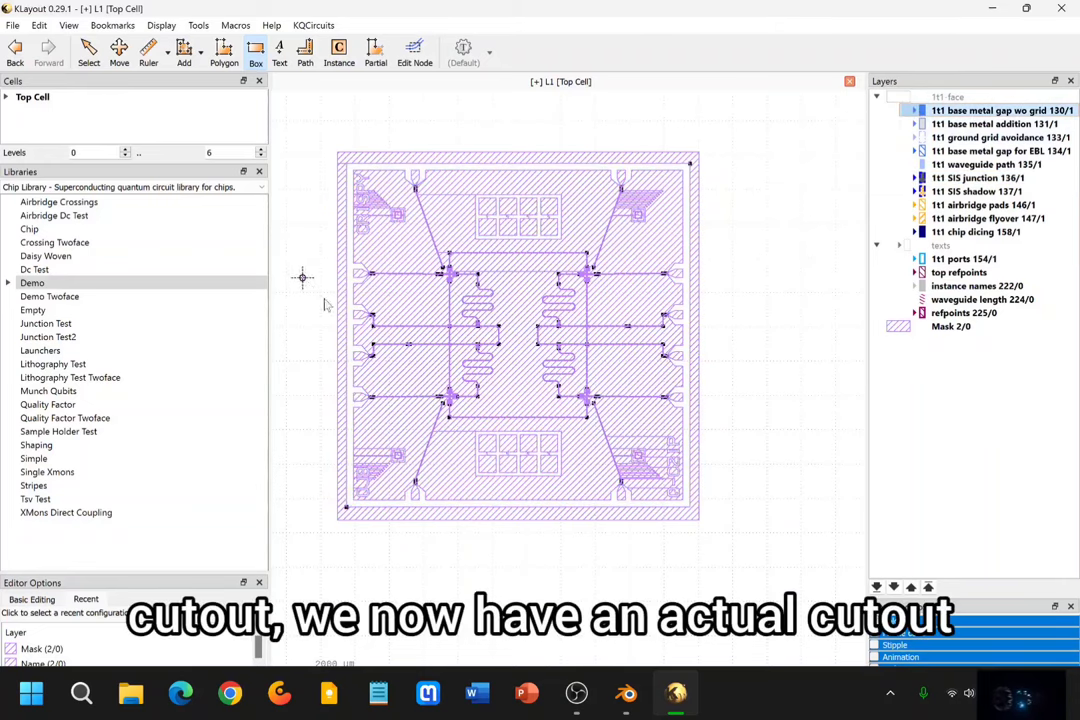
pyautogui.scroll(8, 403, 359)
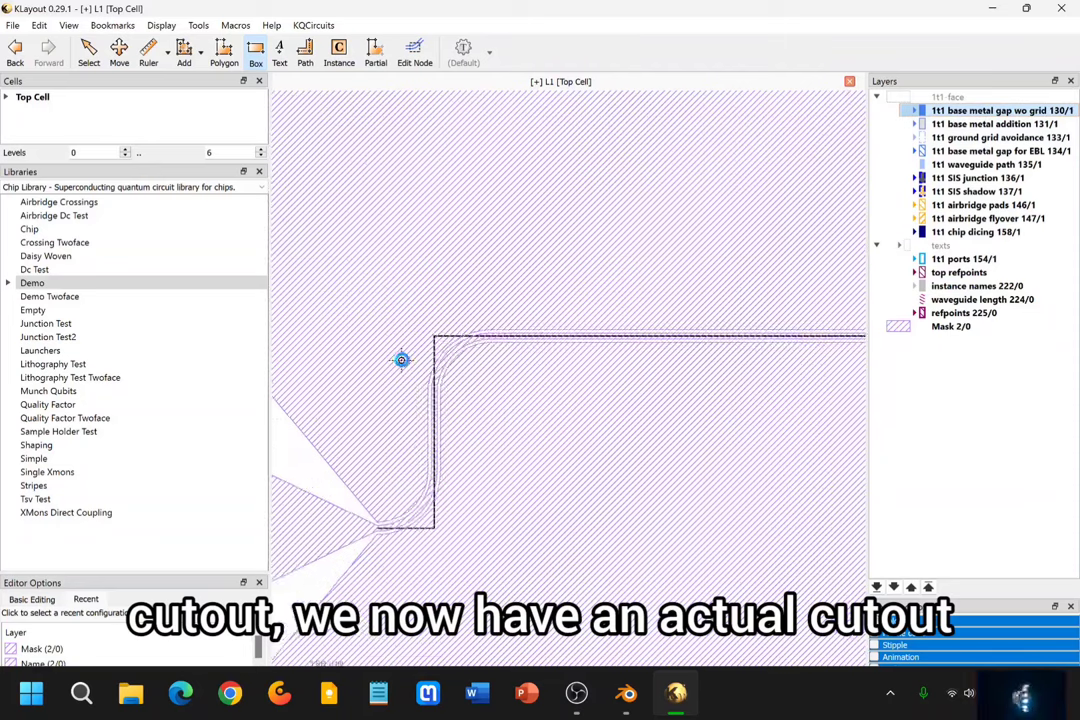
pyautogui.scroll(-12, 452, 392)
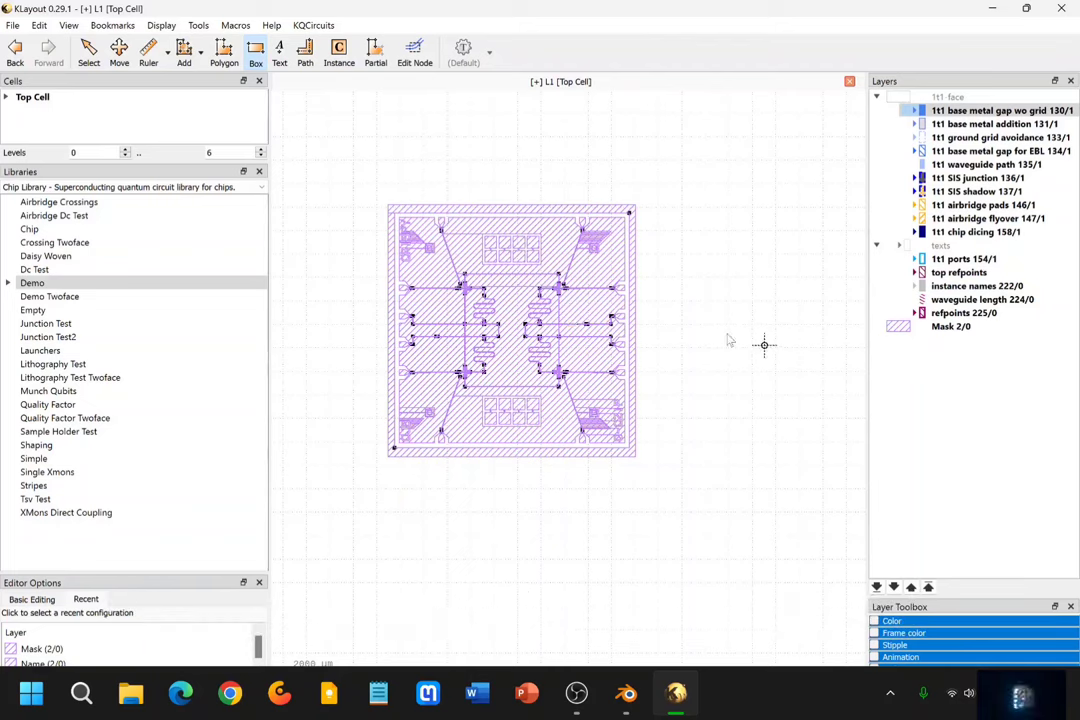
pyautogui.scroll(5, 568, 320)
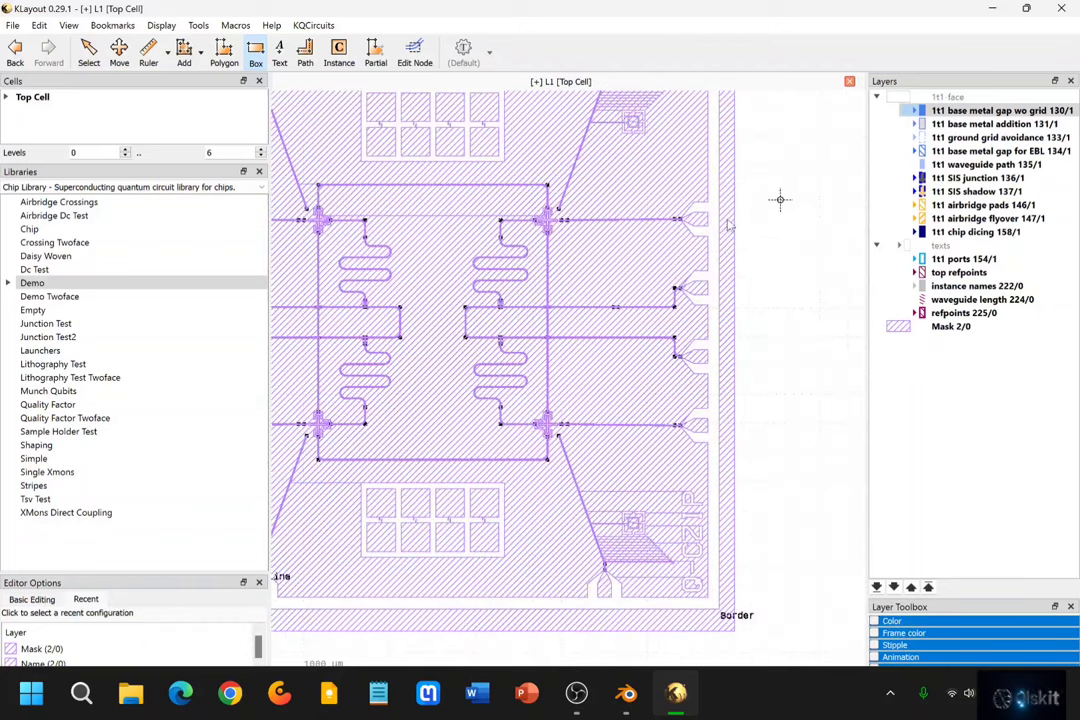
pyautogui.scroll(10, 502, 301)
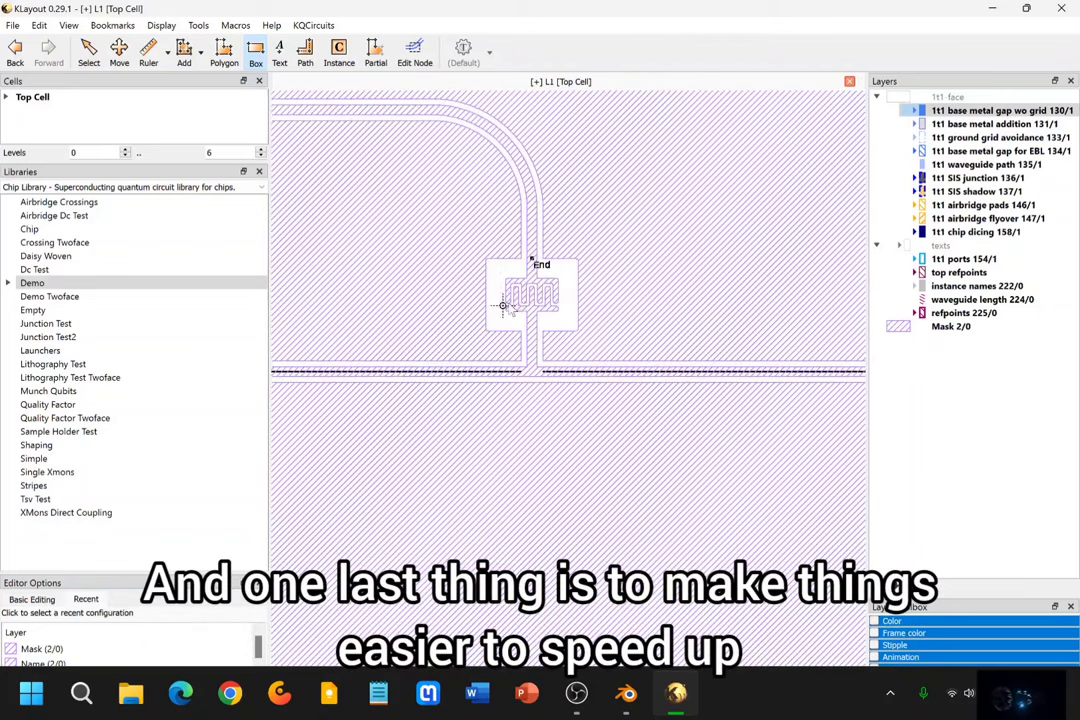
pyautogui.scroll(-8, 560, 300)
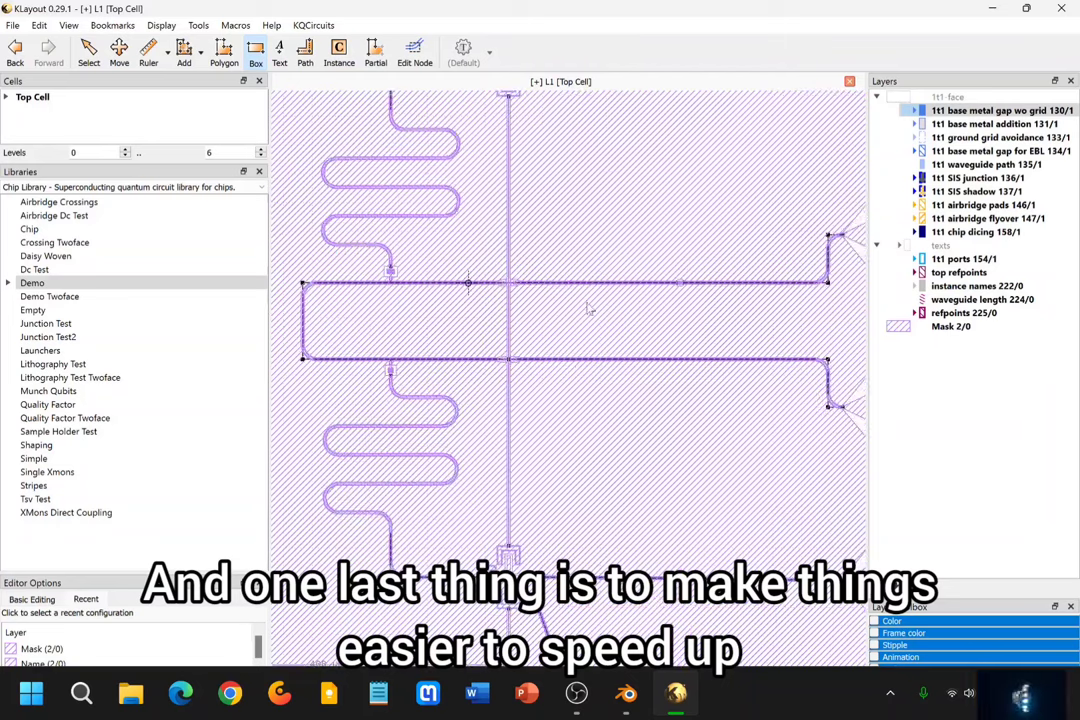
# Show the 1t1 SIS junction 136/1 layer at the junction end of the cross-shaped qubit and inspect it against the mask
pyautogui.scroll(6, 560, 306)
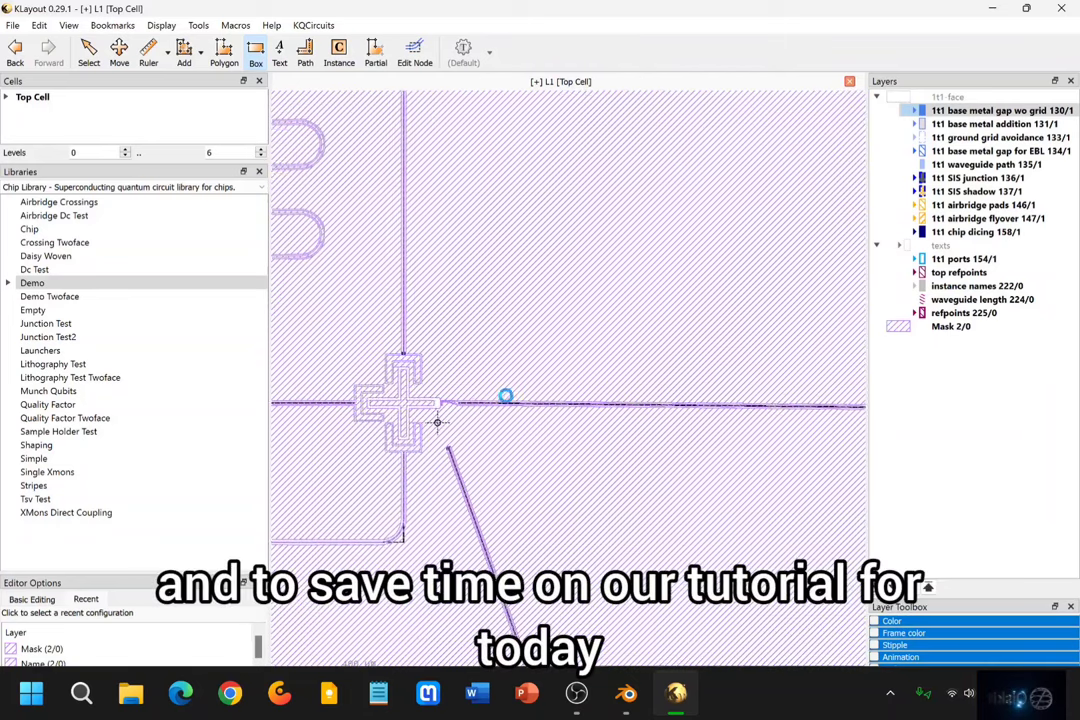
pyautogui.scroll(3, 421, 386)
pyautogui.scroll(-2, 535, 378)
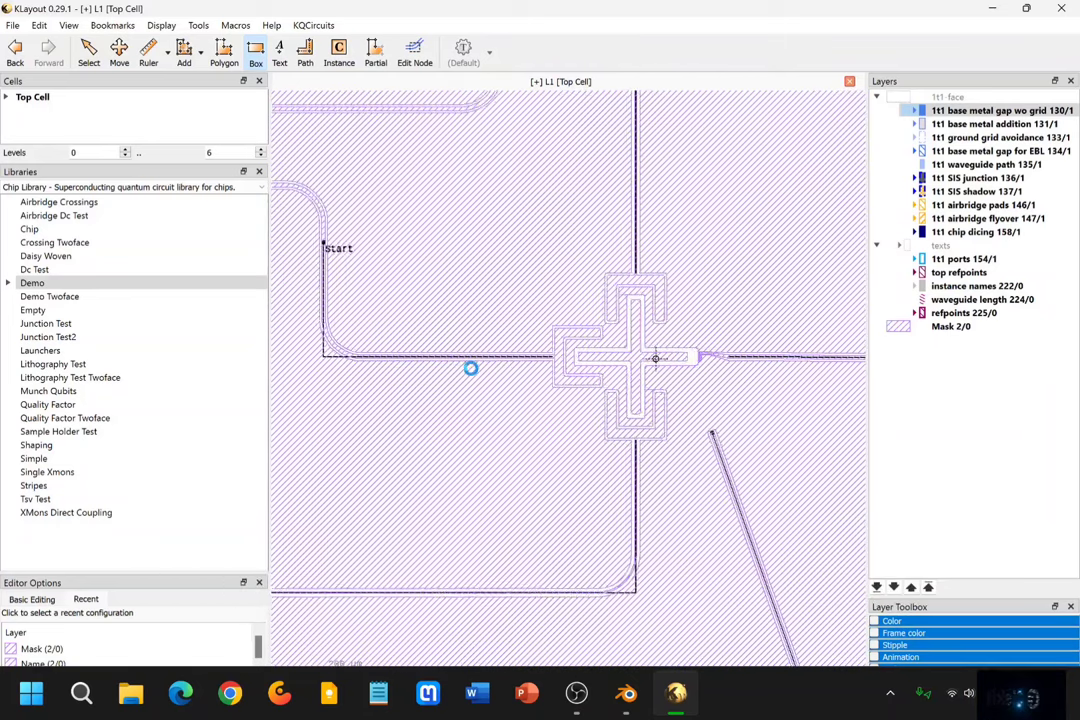
pyautogui.scroll(4, 473, 366)
pyautogui.scroll(3, 502, 369)
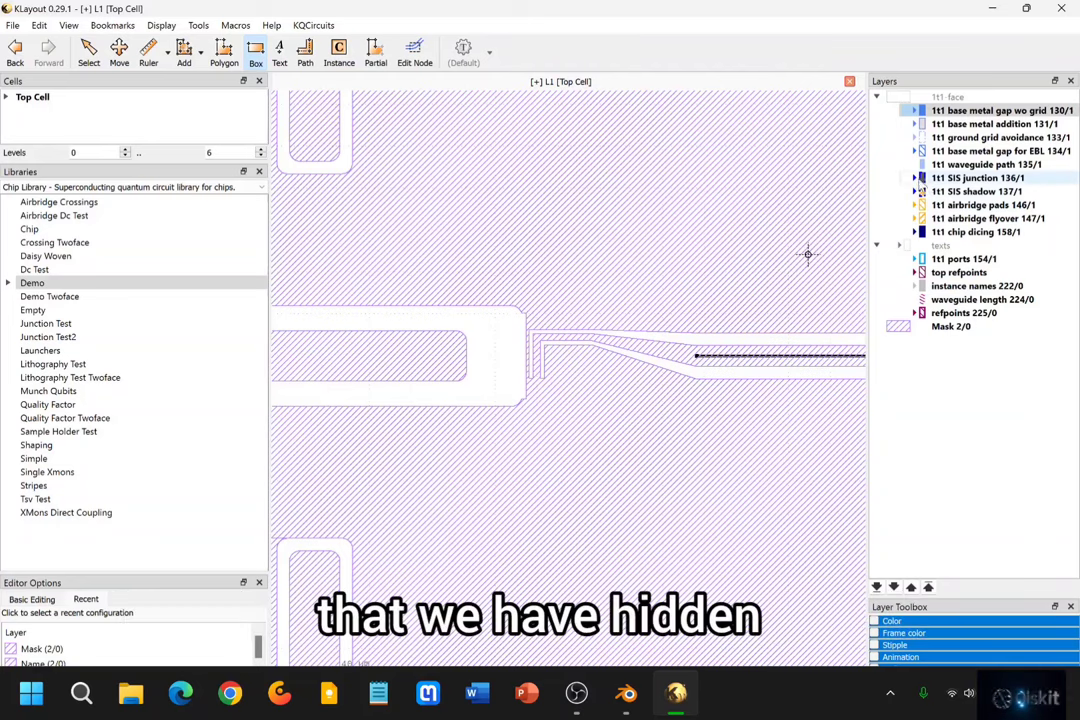
pyautogui.click(920, 181)
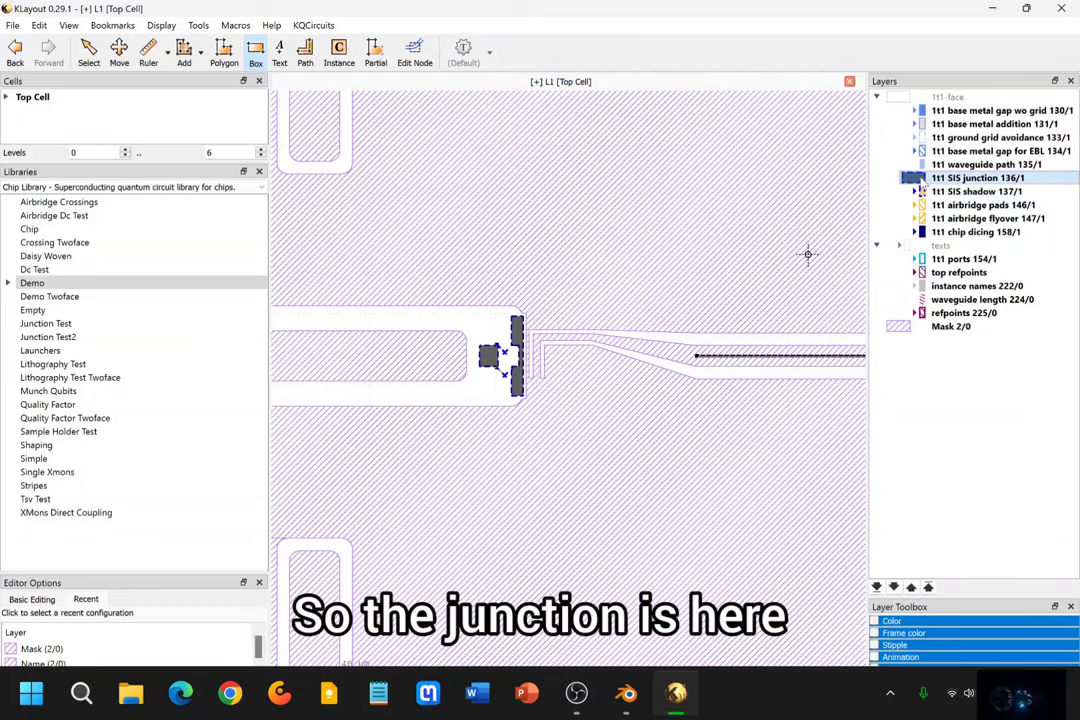
pyautogui.scroll(5, 494, 334)
pyautogui.scroll(-2, 506, 386)
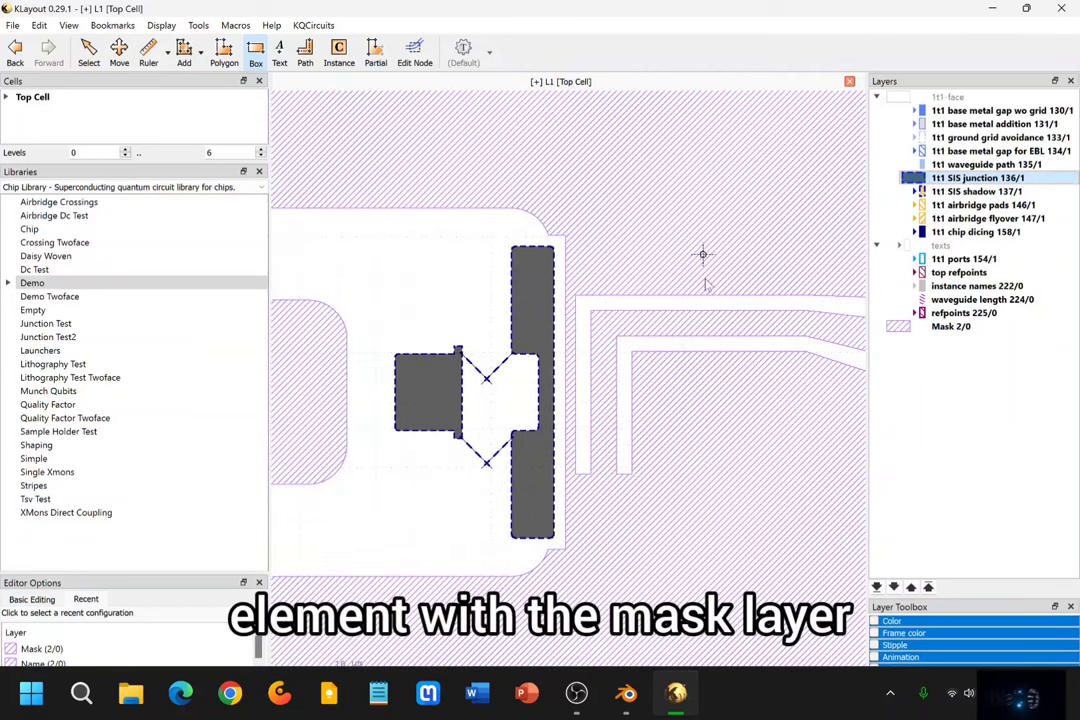
pyautogui.scroll(-3, 650, 204)
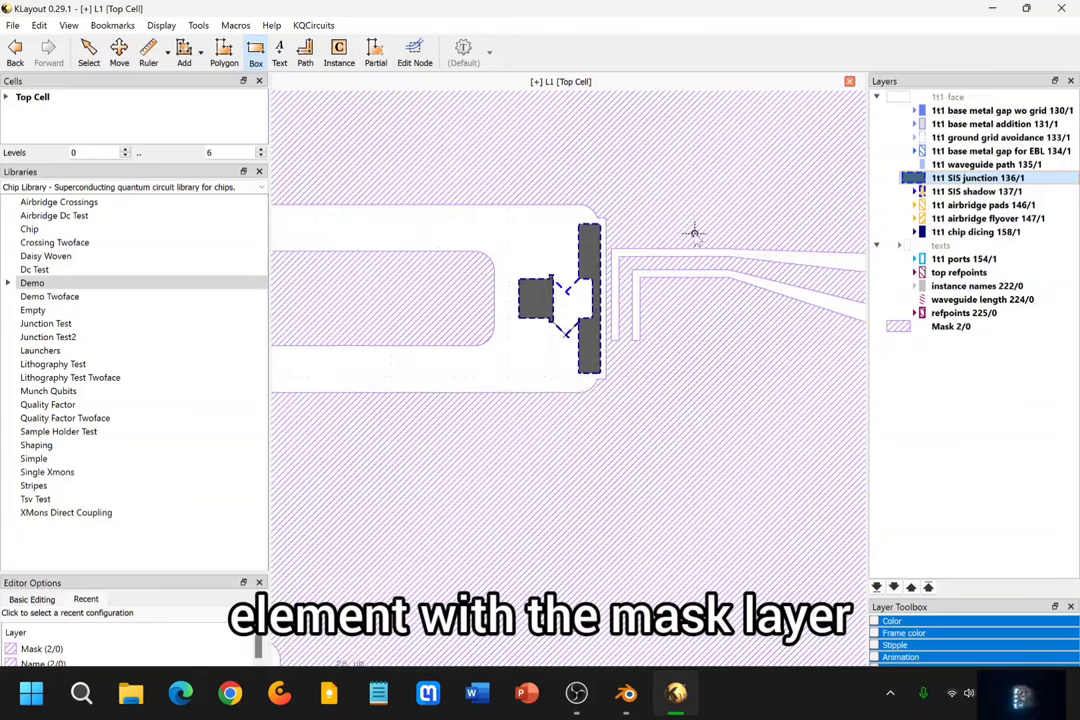
# Start a layer Boolean operation with 1t1 SIS junction 136/1 as source A and Mask 2/0 as source B
pyautogui.click(39, 25)
pyautogui.moveTo(165, 106)
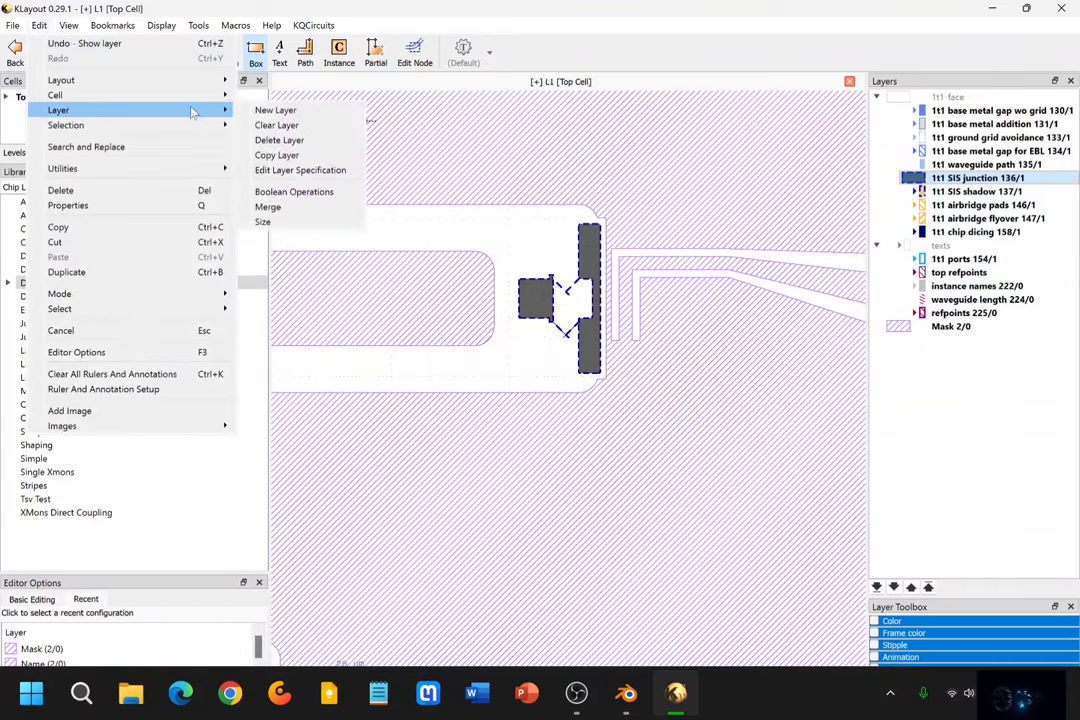
pyautogui.click(293, 191)
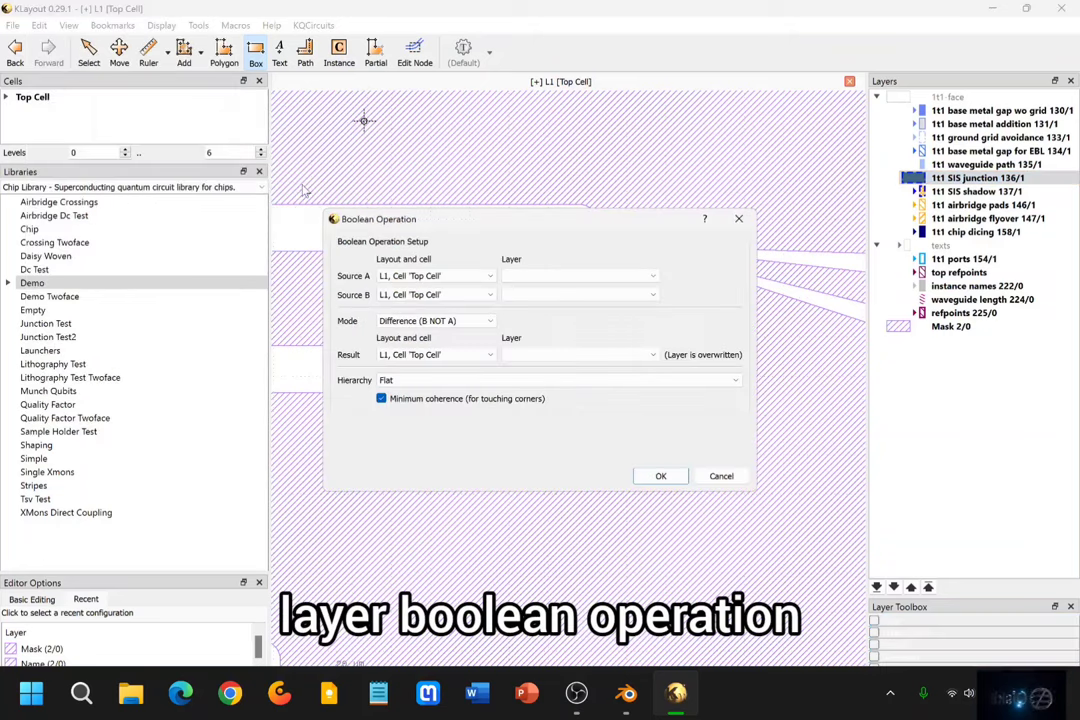
pyautogui.click(558, 275)
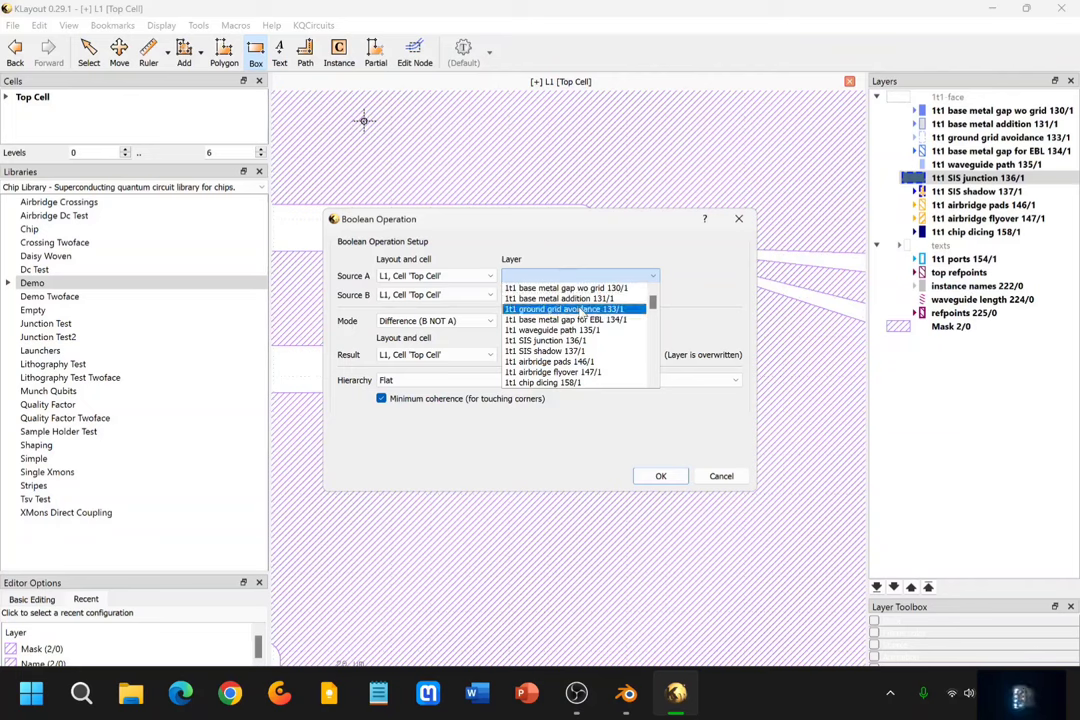
pyautogui.click(599, 341)
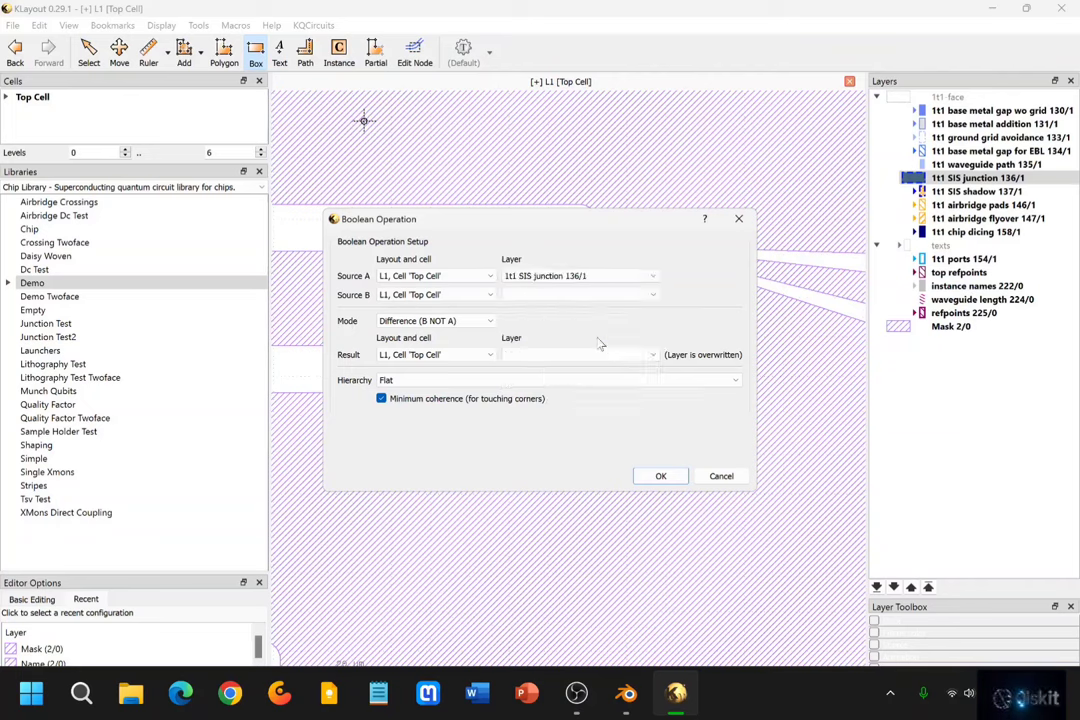
pyautogui.click(600, 296)
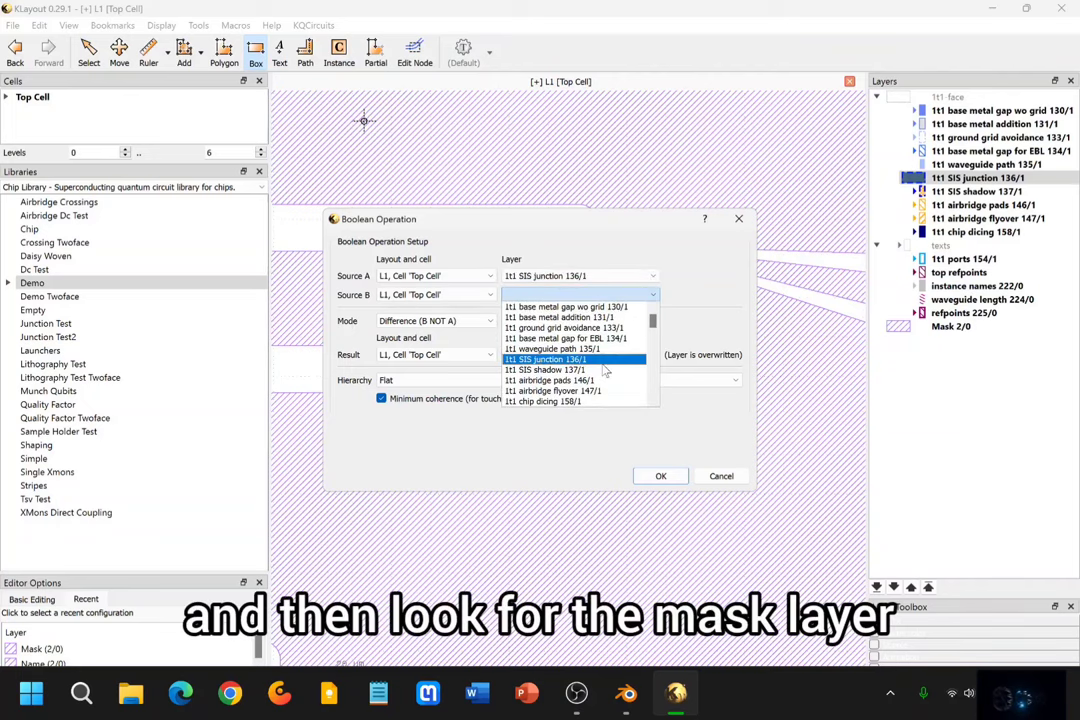
pyautogui.moveTo(653, 321); pyautogui.dragTo(653, 331)
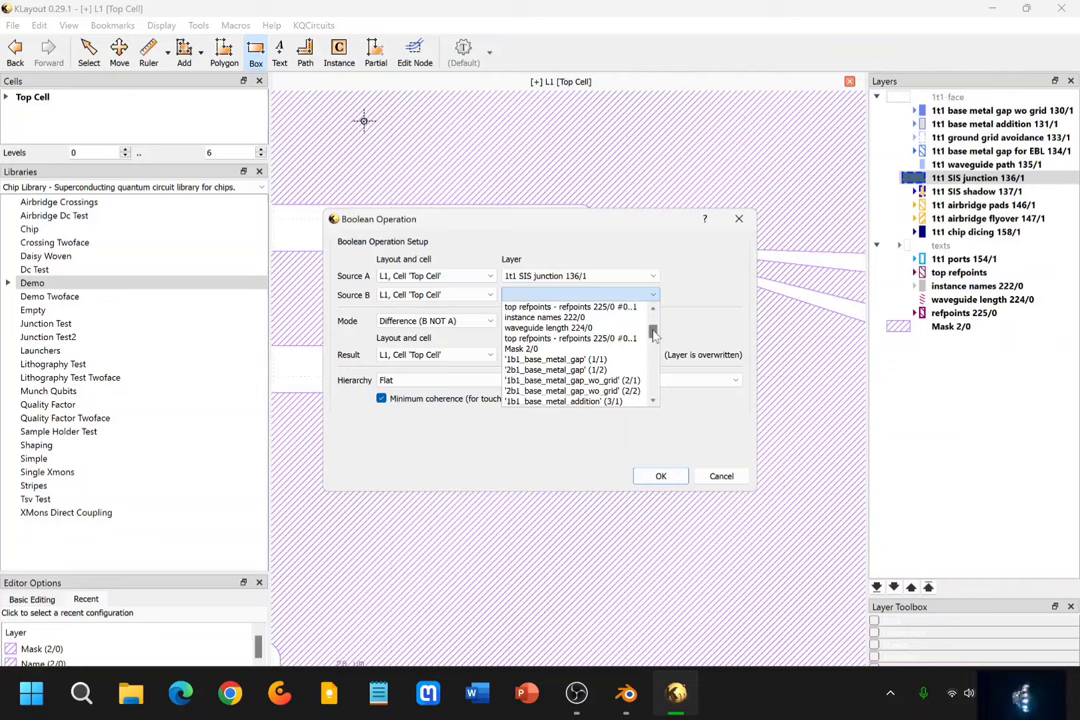
pyautogui.click(563, 349)
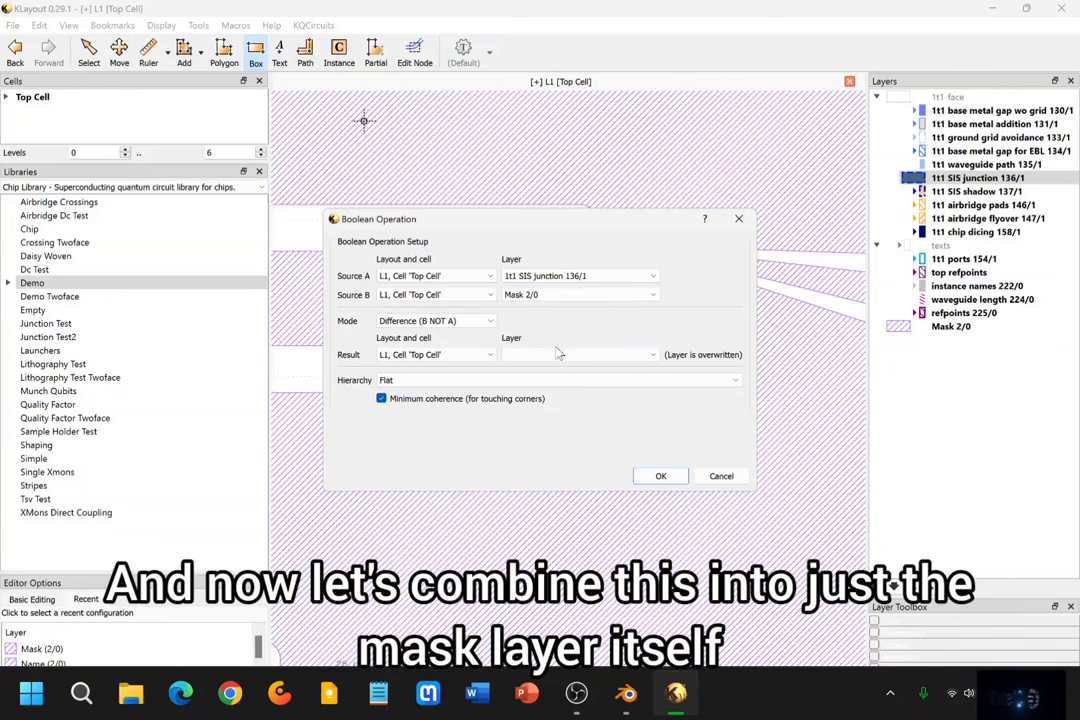
# Output the Boolean result to Mask 2/0, set the mode to Union (OR) and run the operation
pyautogui.click(556, 349)
pyautogui.moveTo(652, 375); pyautogui.dragTo(651, 389)
pyautogui.click(554, 419)
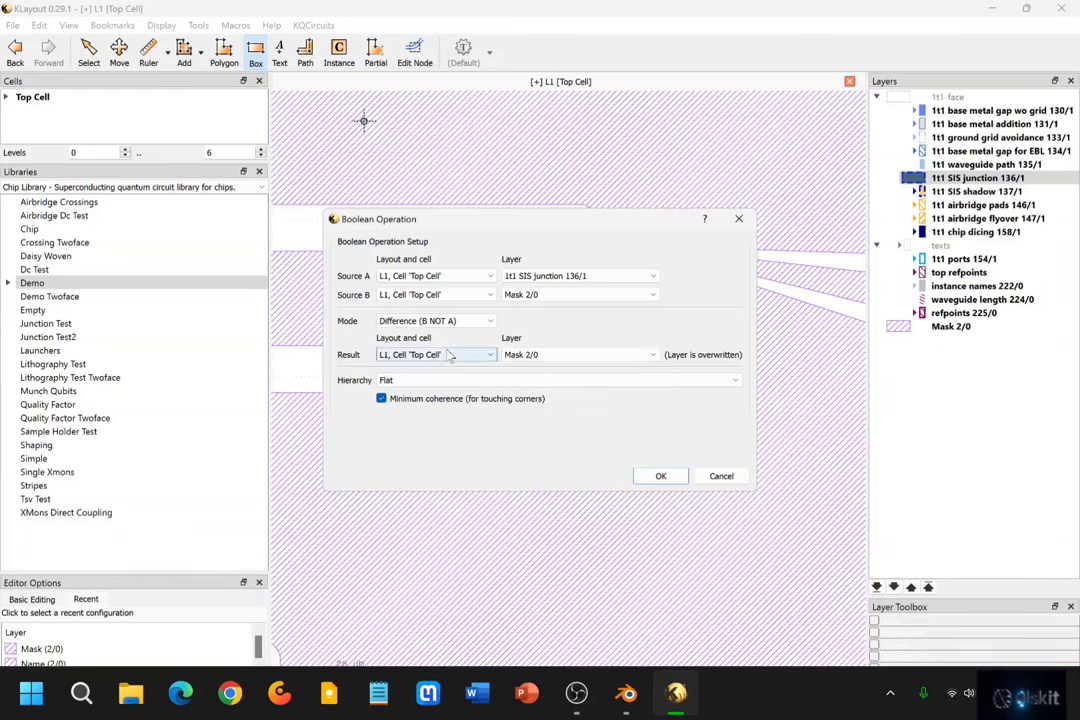
pyautogui.click(432, 321)
pyautogui.click(430, 336)
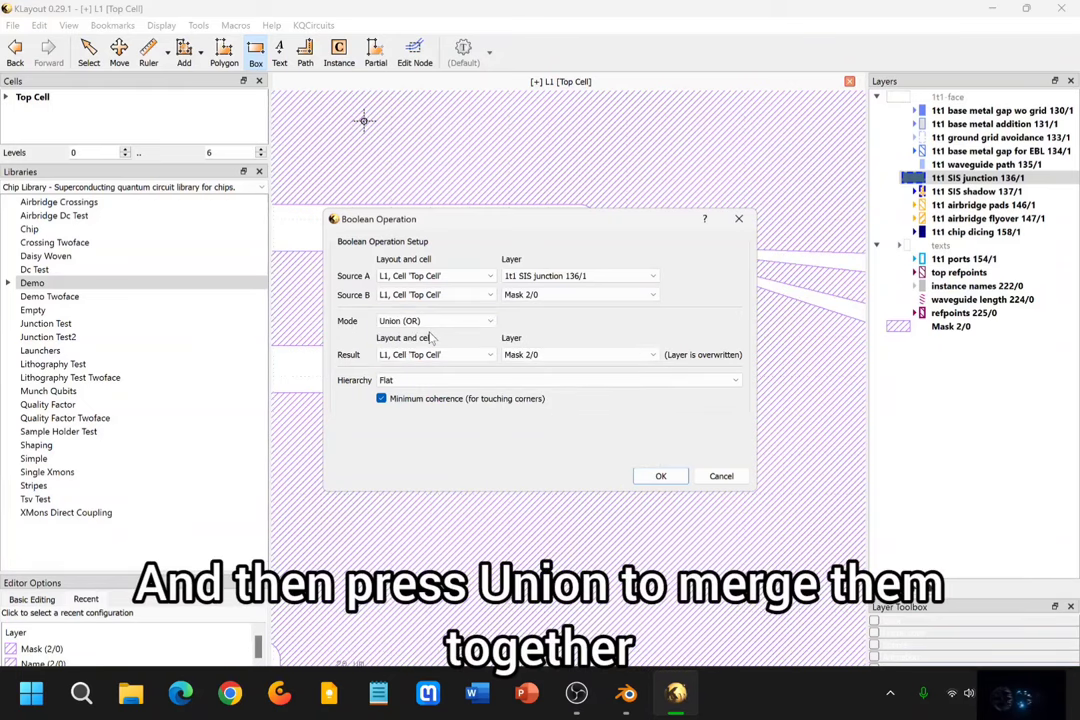
pyautogui.click(660, 476)
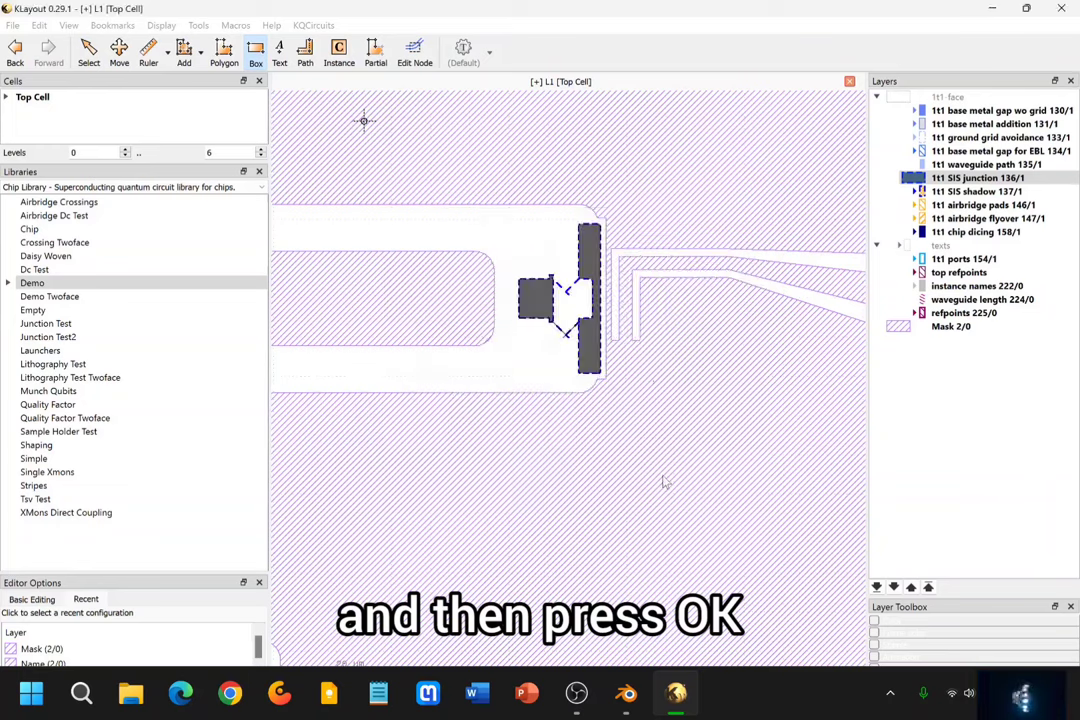
# Hide the 1t1 SIS junction 136/1 layer and compare the junction merged into the Mask with the original
pyautogui.doubleClick(916, 179)
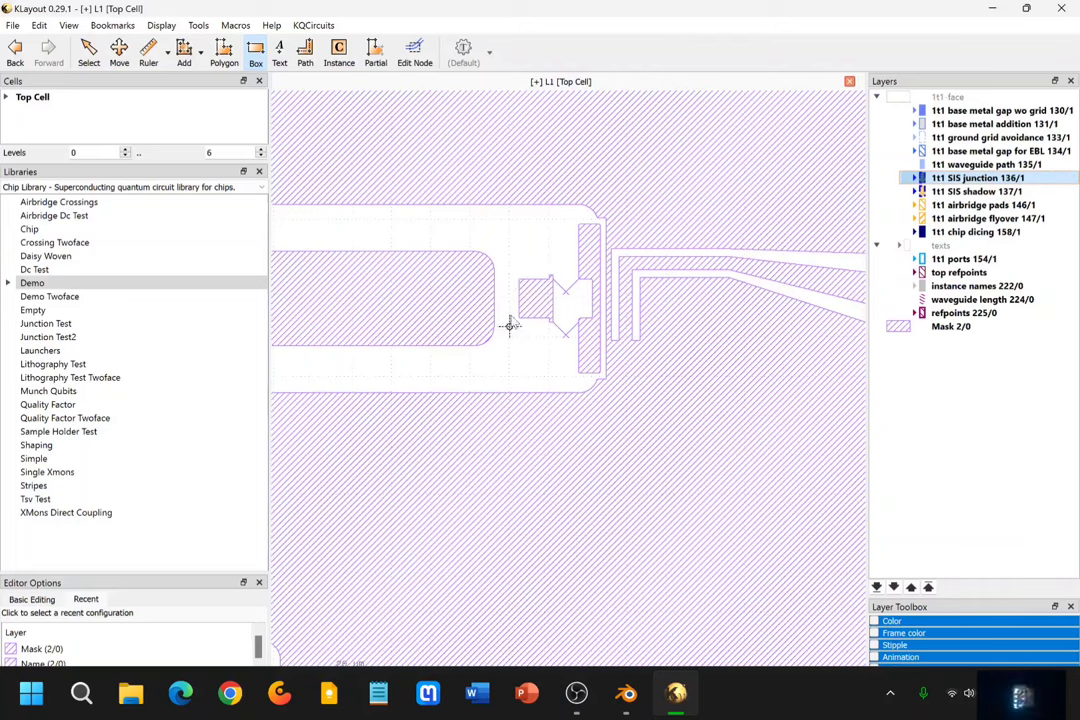
pyautogui.scroll(5, 555, 280)
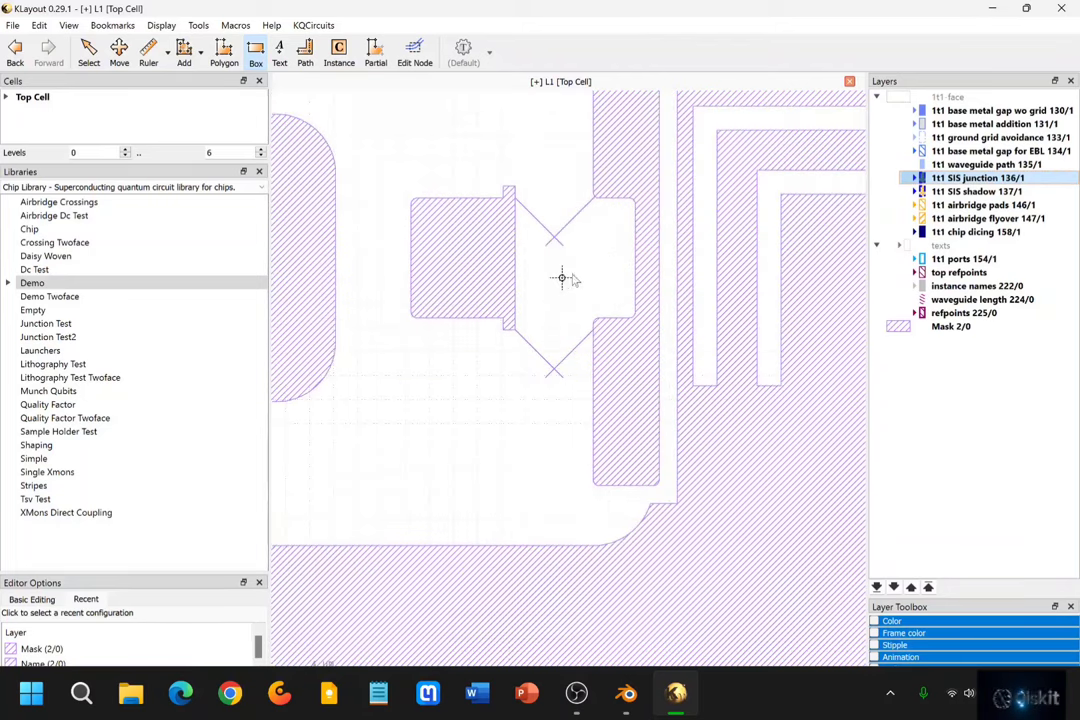
pyautogui.doubleClick(924, 179)
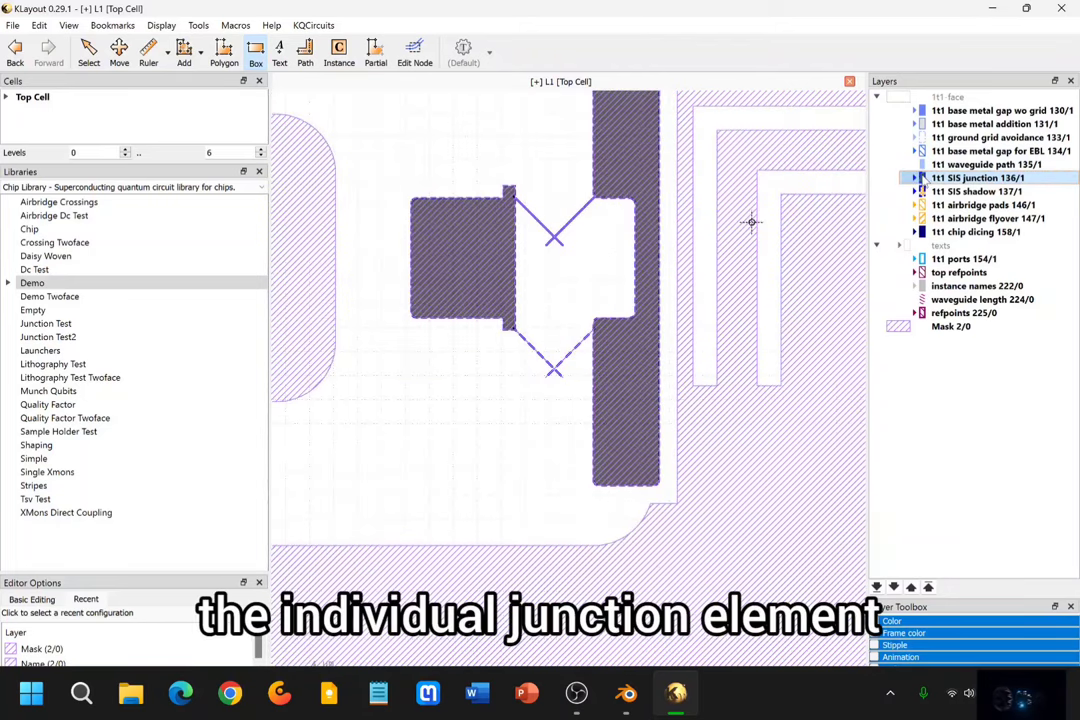
pyautogui.scroll(-5, 574, 229)
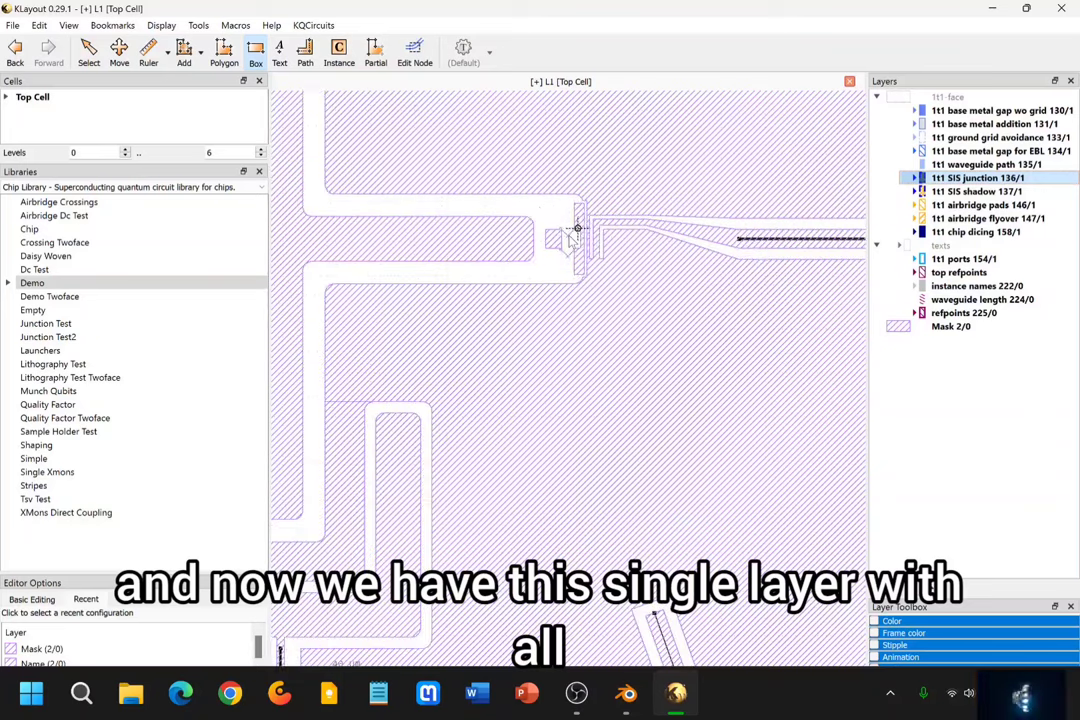
# Examine the combined Mask layer across the whole chip and up close at a launcher's waveguide bend
pyautogui.scroll(-10, 473, 261)
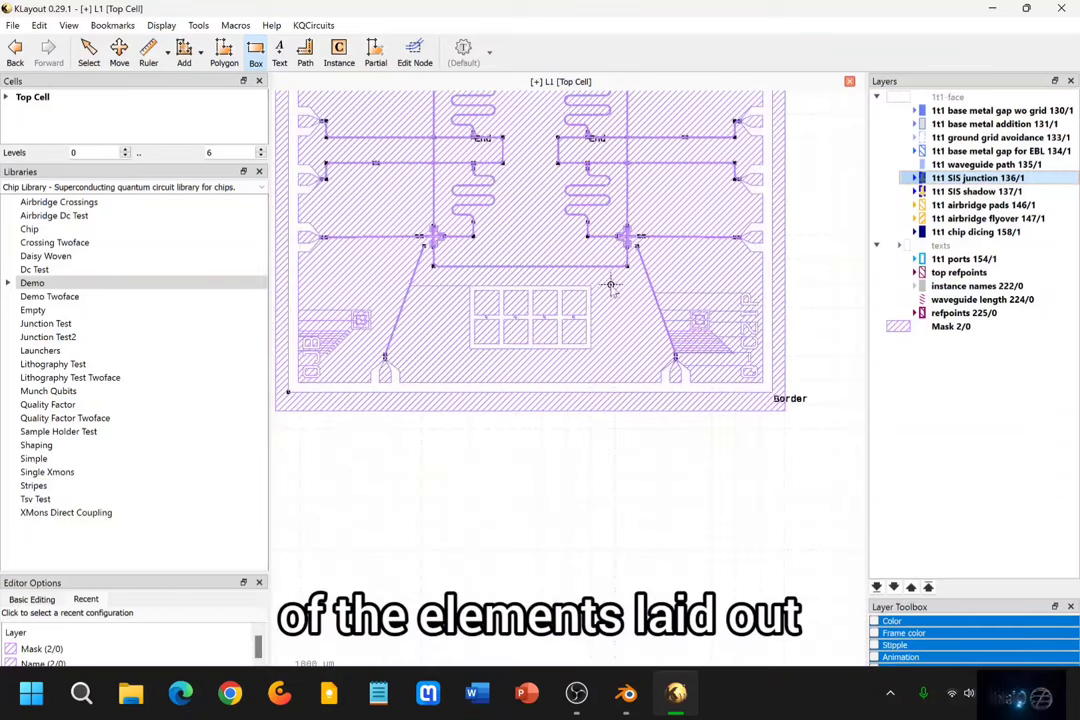
pyautogui.scroll(-2, 636, 420)
pyautogui.scroll(1, 636, 420)
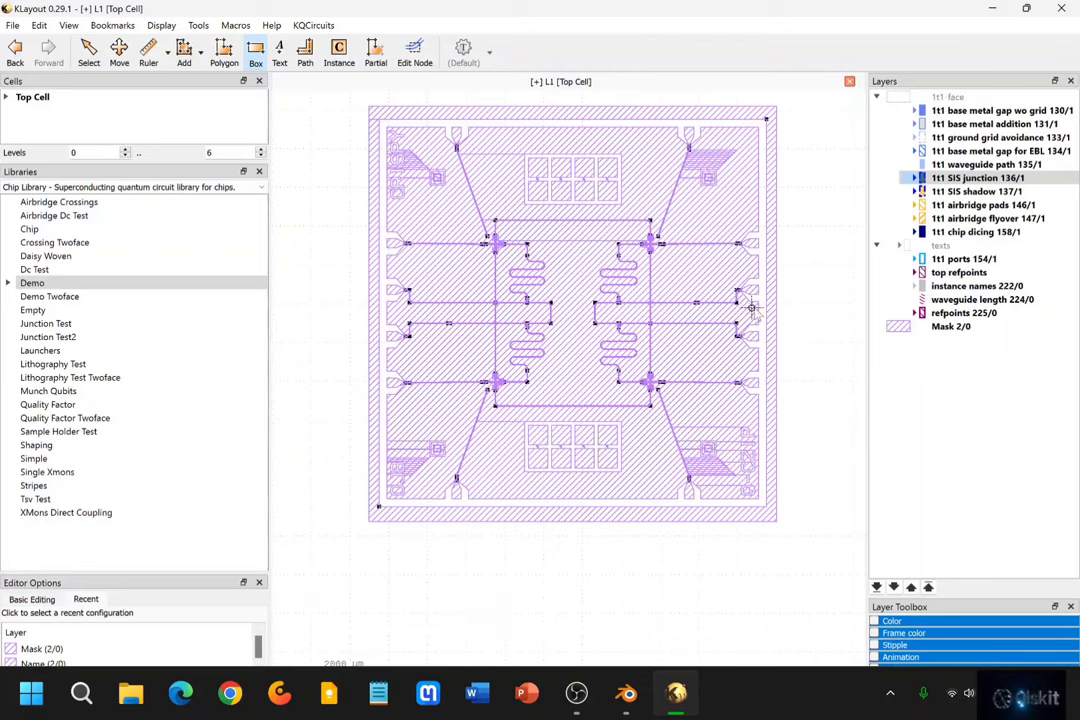
pyautogui.scroll(6, 789, 293)
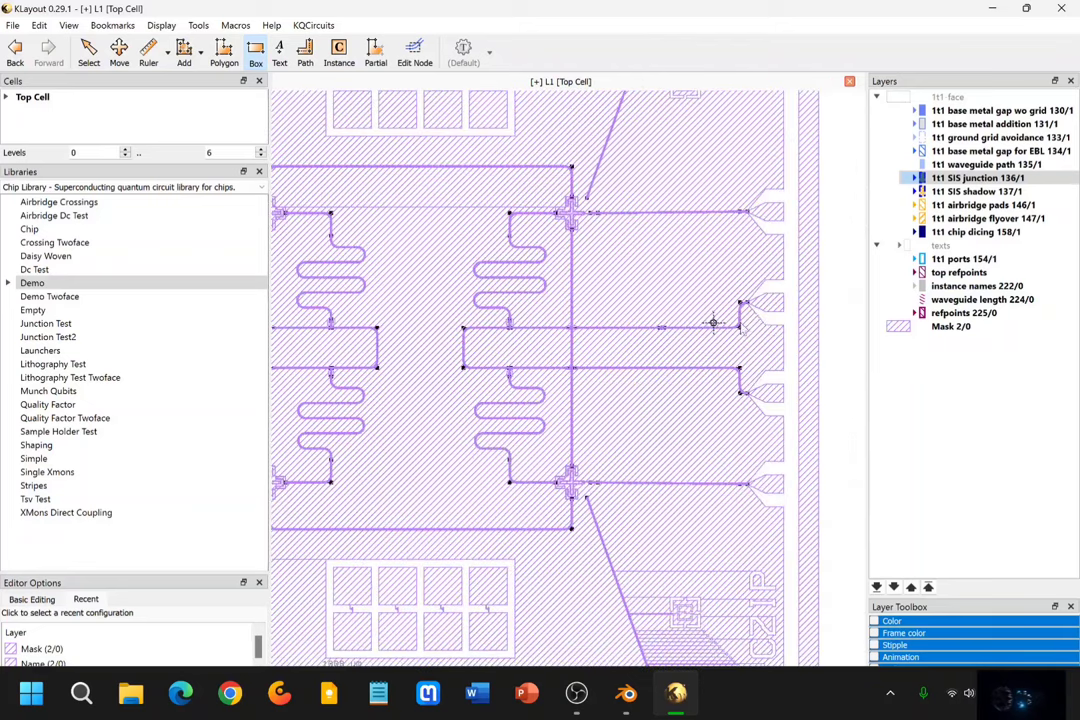
pyautogui.scroll(4, 760, 318)
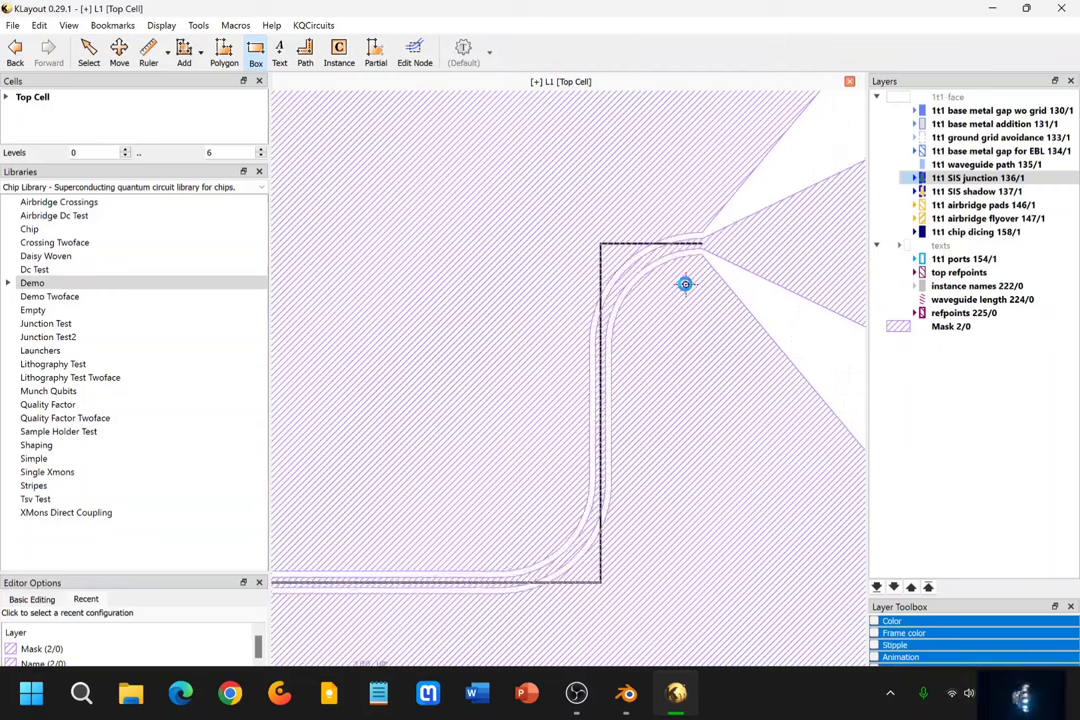
pyautogui.scroll(-2, 686, 285)
pyautogui.scroll(-6, 684, 286)
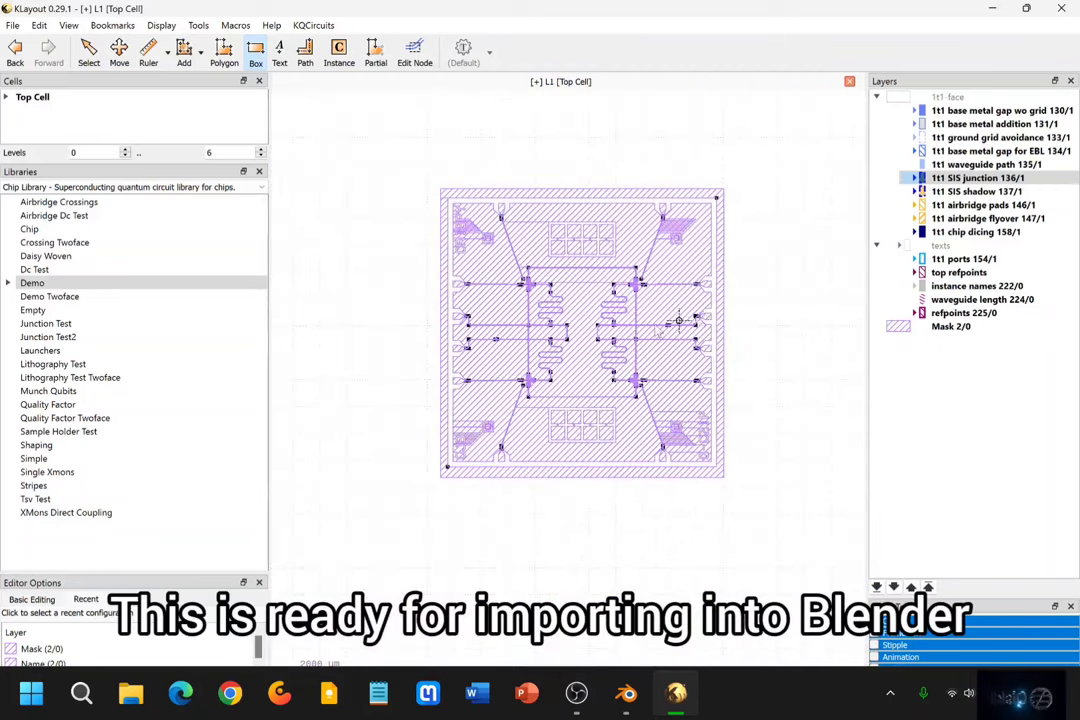
pyautogui.scroll(1, 633, 321)
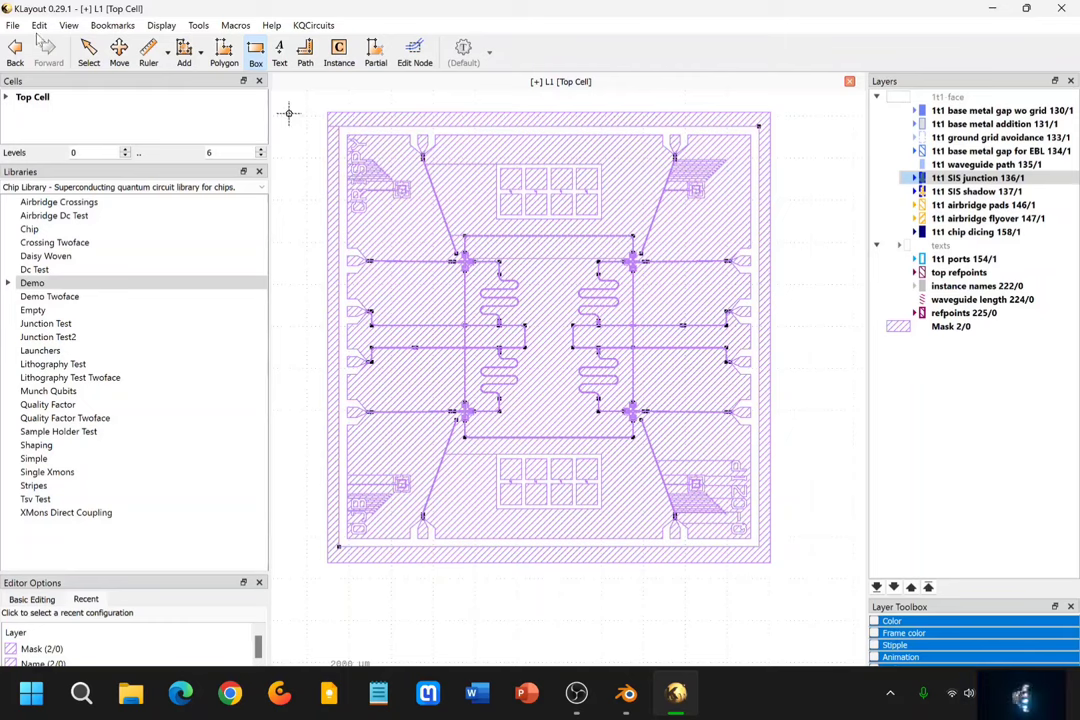
# Select the Mask's inner chip region and its outer border frame in turn to inspect them as separate shapes
pyautogui.click(92, 54)
pyautogui.click(362, 117)
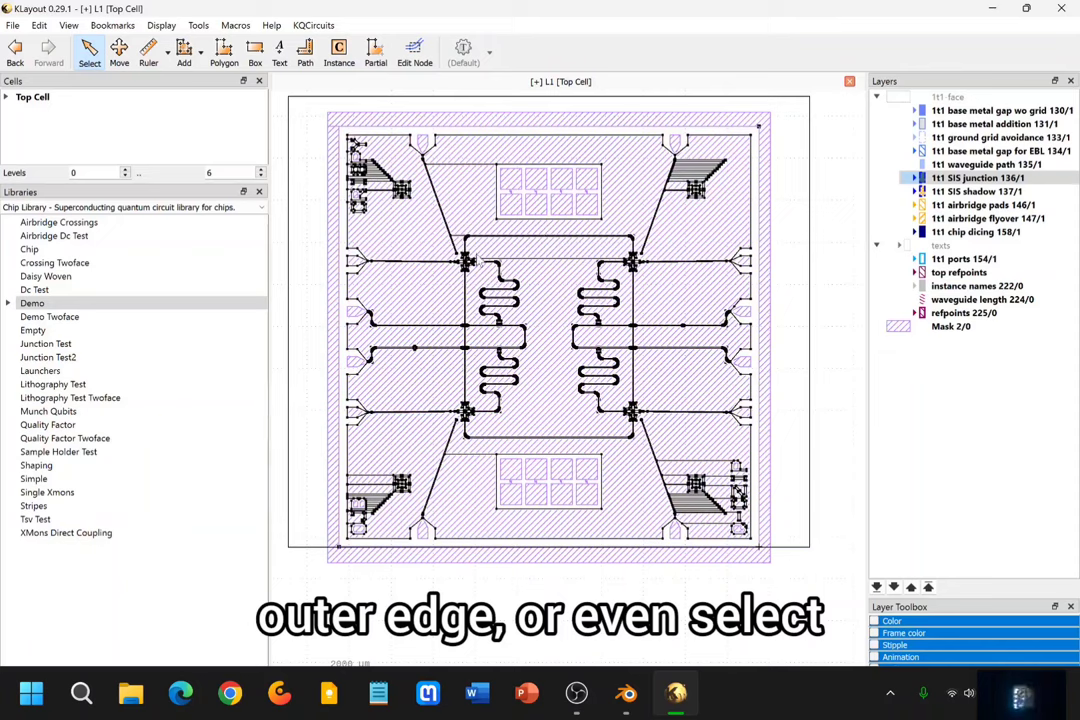
pyautogui.click(285, 150)
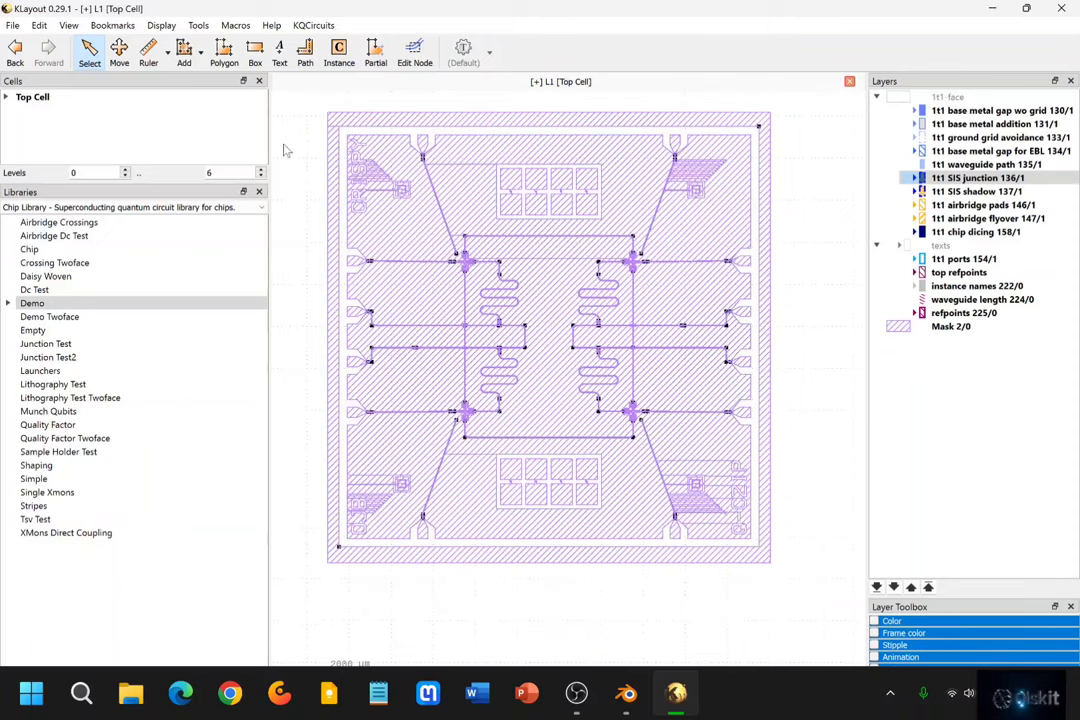
pyautogui.click(326, 138)
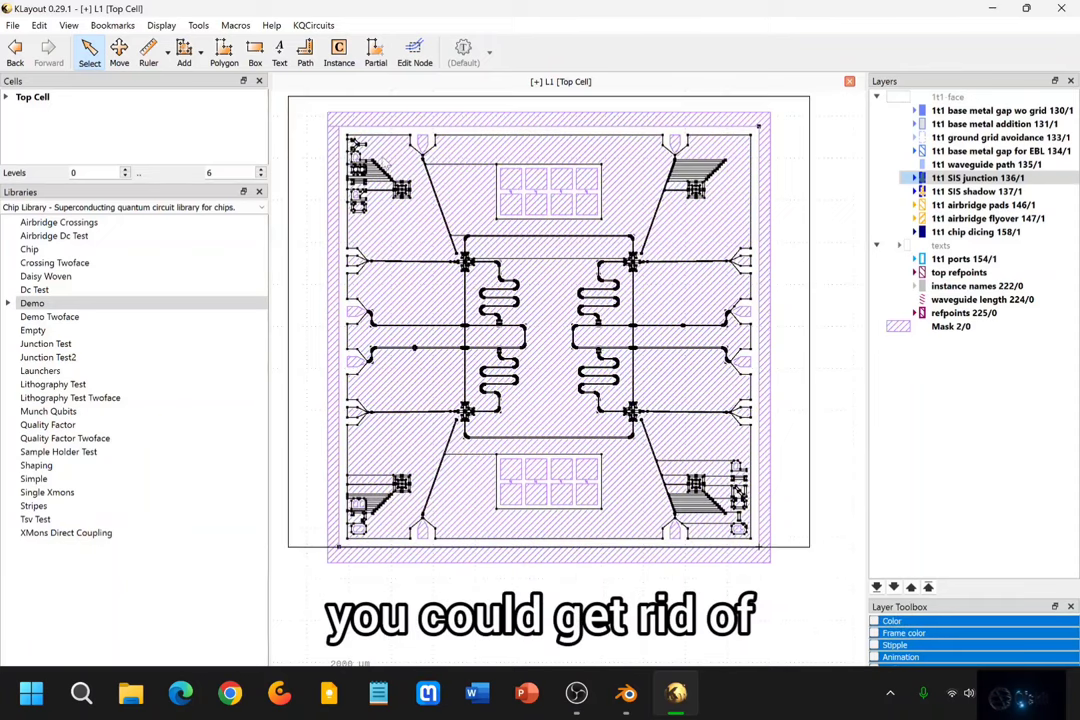
pyautogui.click(344, 151)
pyautogui.click(340, 148)
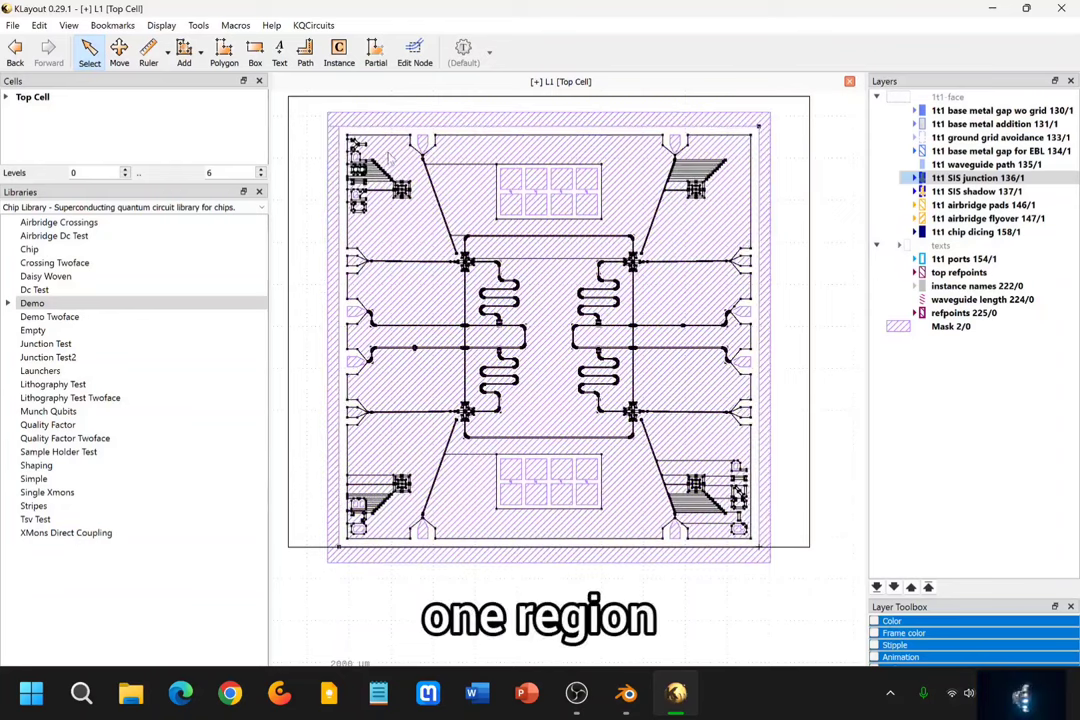
pyautogui.click(334, 146)
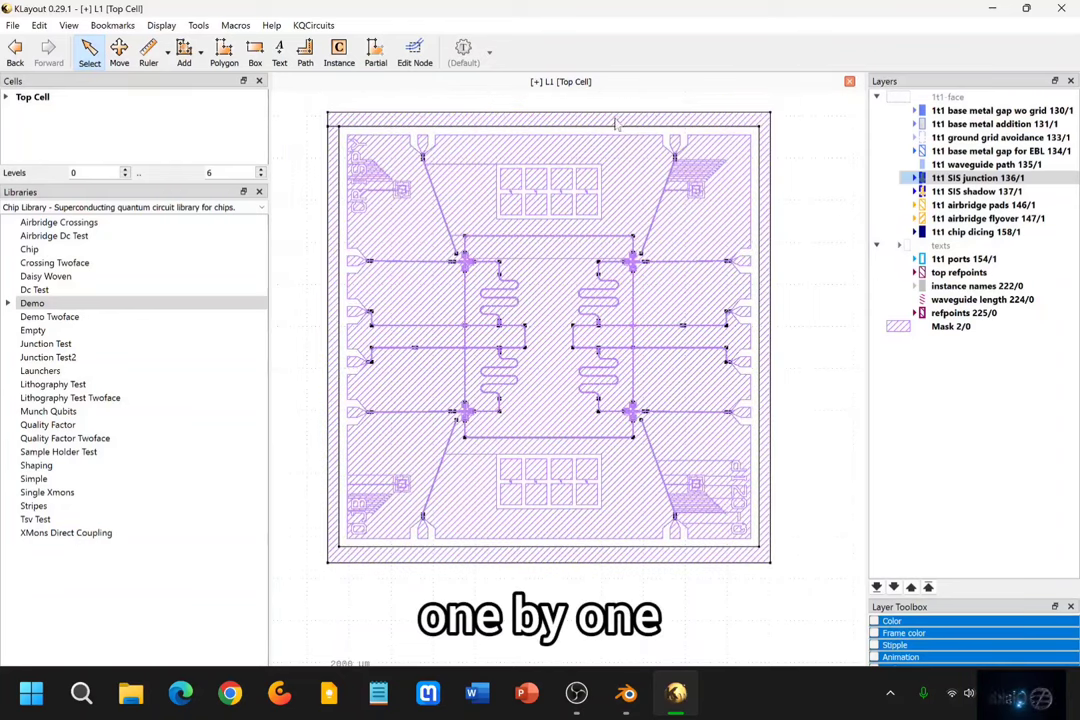
pyautogui.scroll(6, 699, 429)
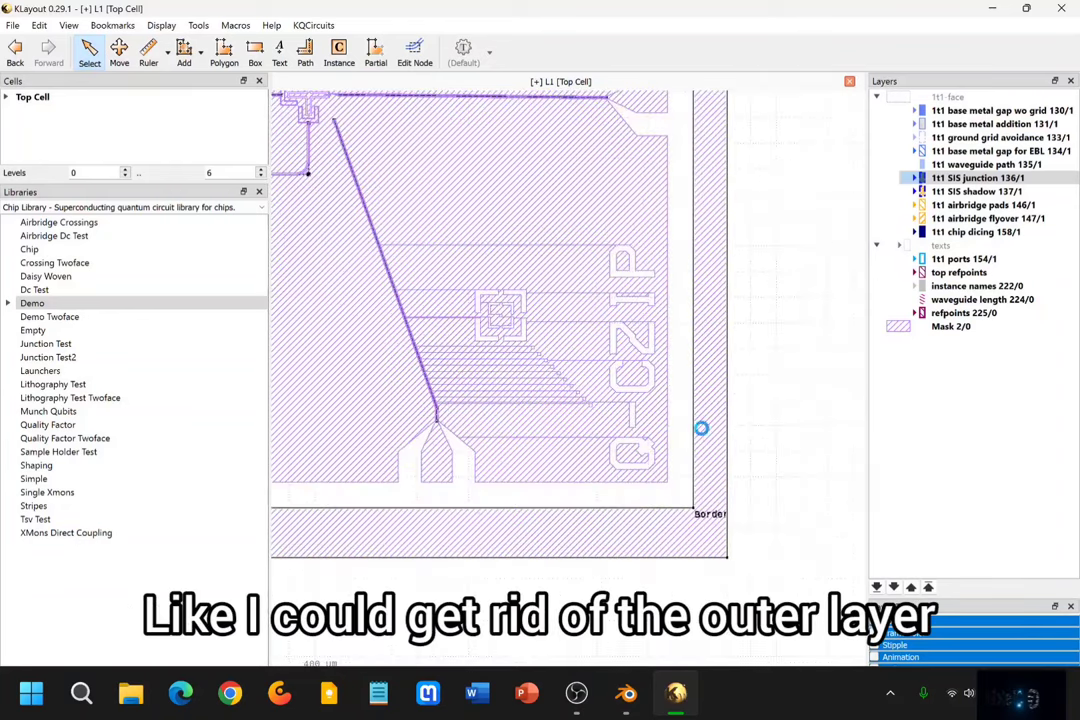
pyautogui.scroll(-2, 686, 430)
pyautogui.scroll(-5, 690, 433)
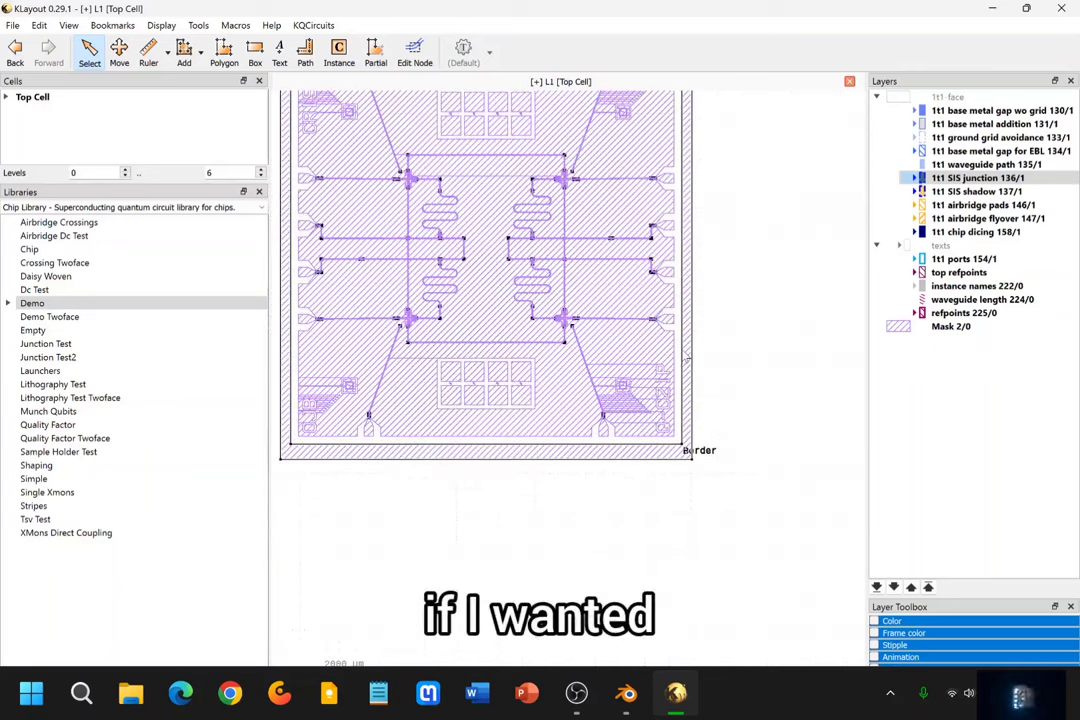
pyautogui.scroll(-1, 703, 538)
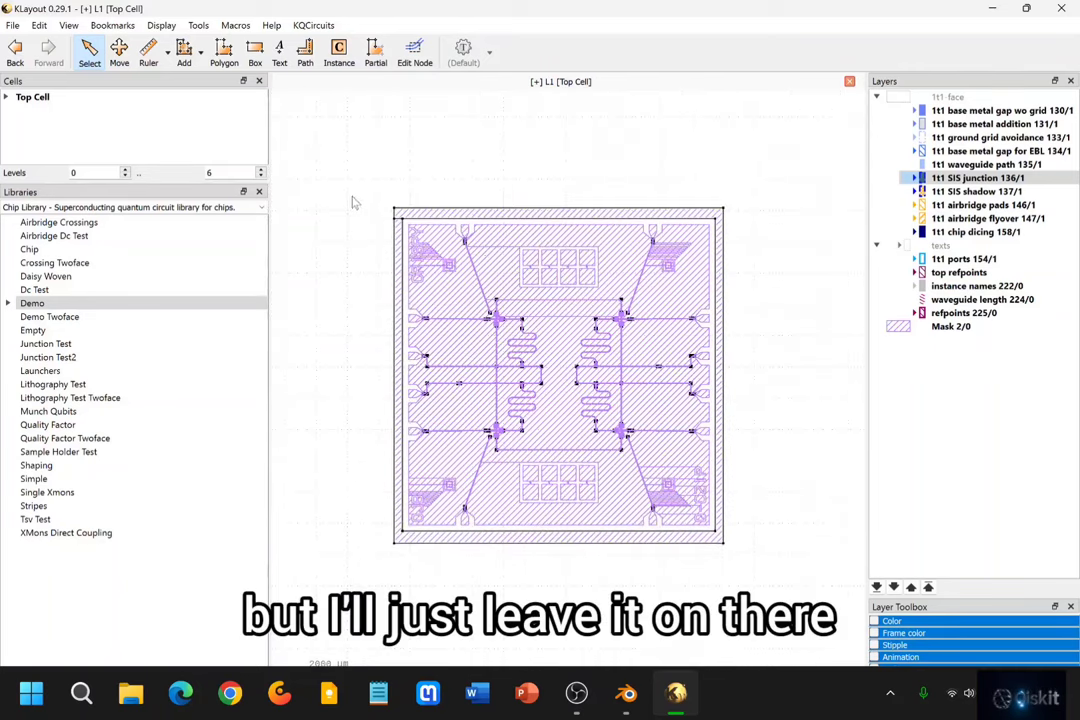
# Save the layout under a new name as a DXF file called Demo Quantum Chip in the Downloads folder
pyautogui.click(13, 26)
pyautogui.click(87, 282)
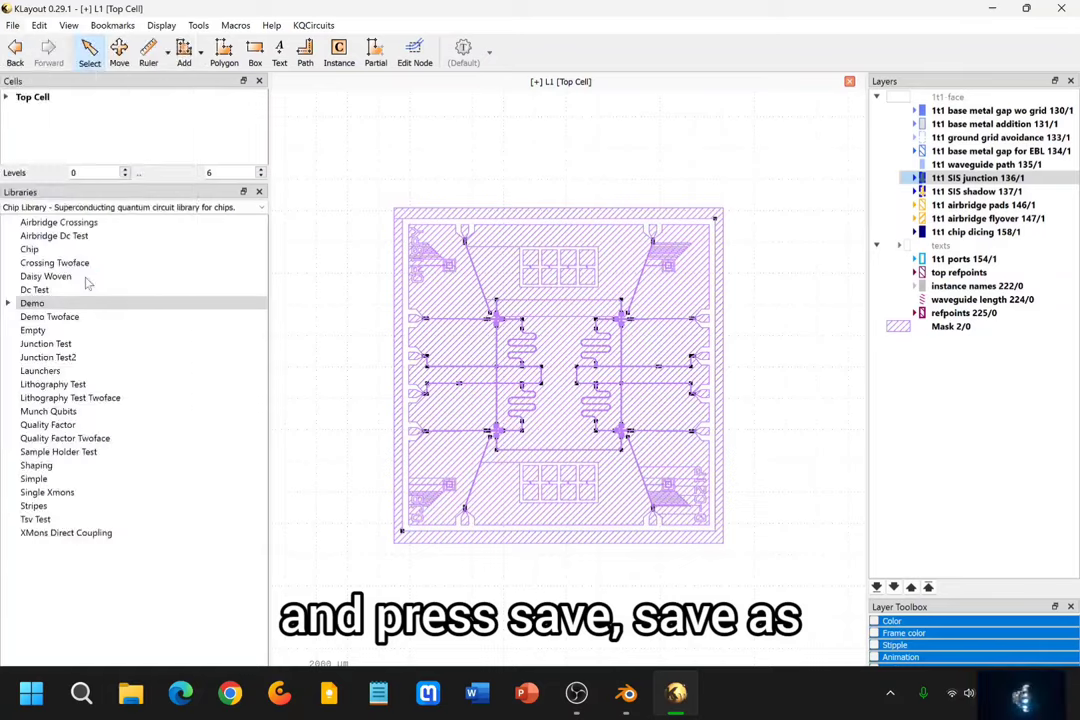
pyautogui.click(181, 528)
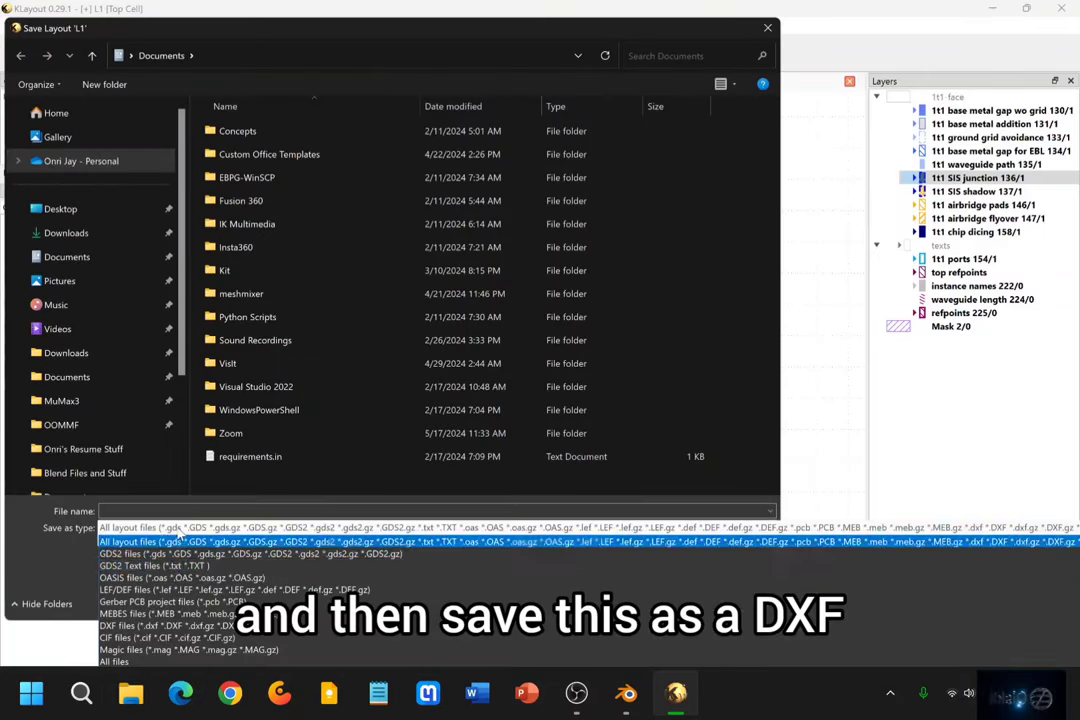
pyautogui.click(172, 625)
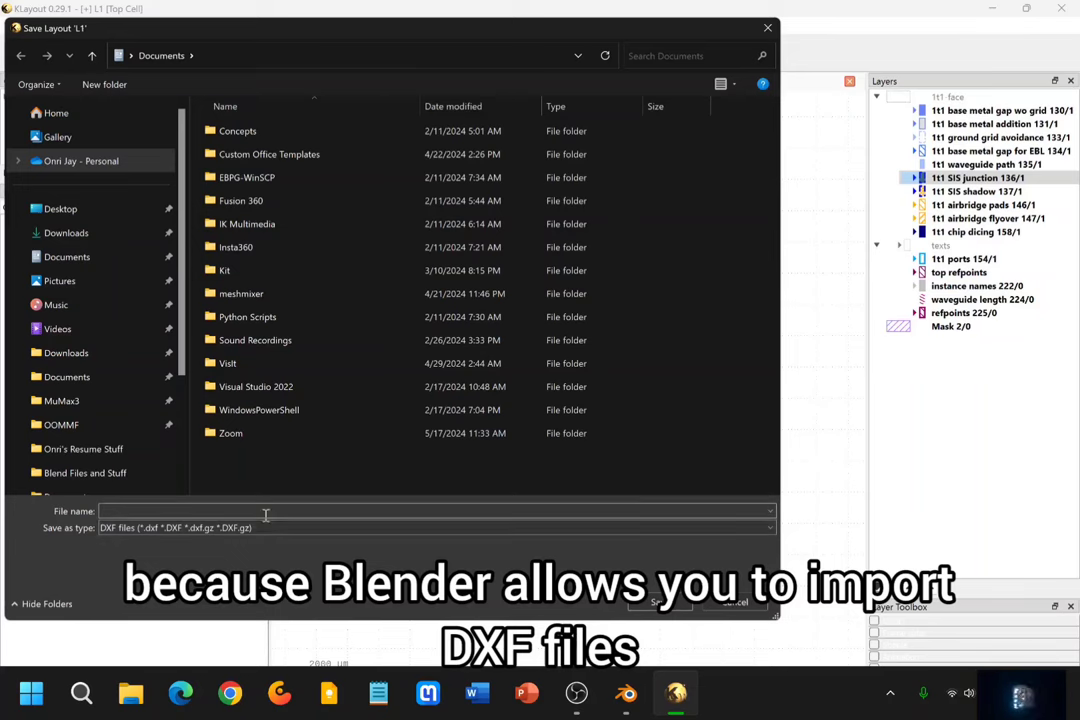
pyautogui.click(66, 236)
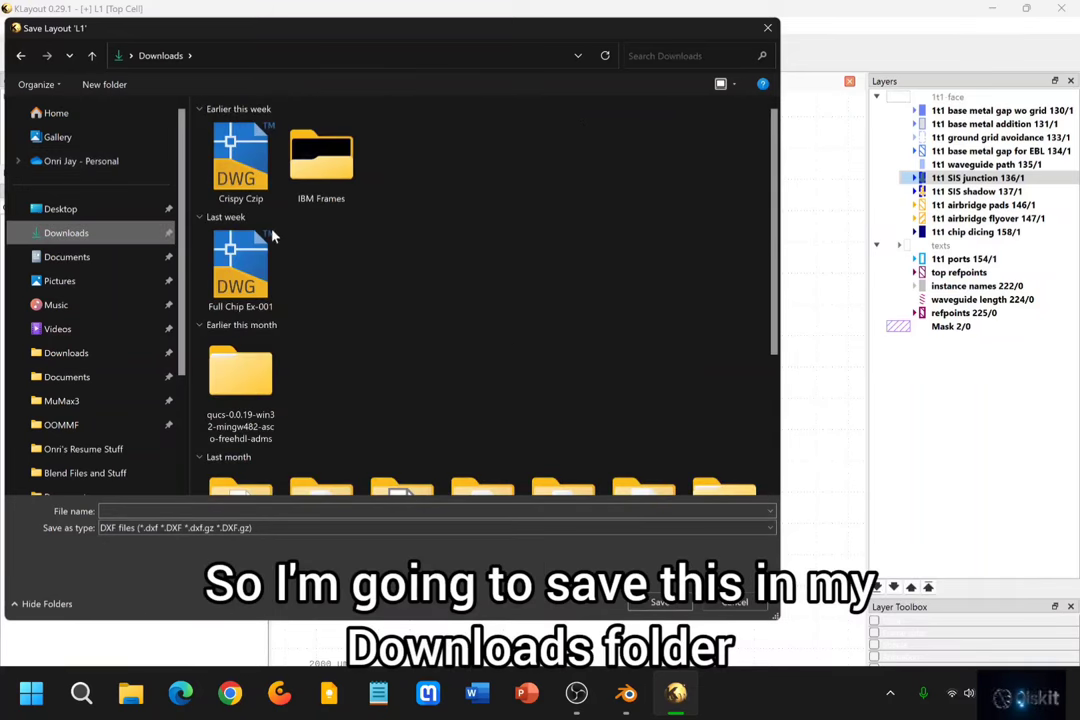
pyautogui.click(242, 512)
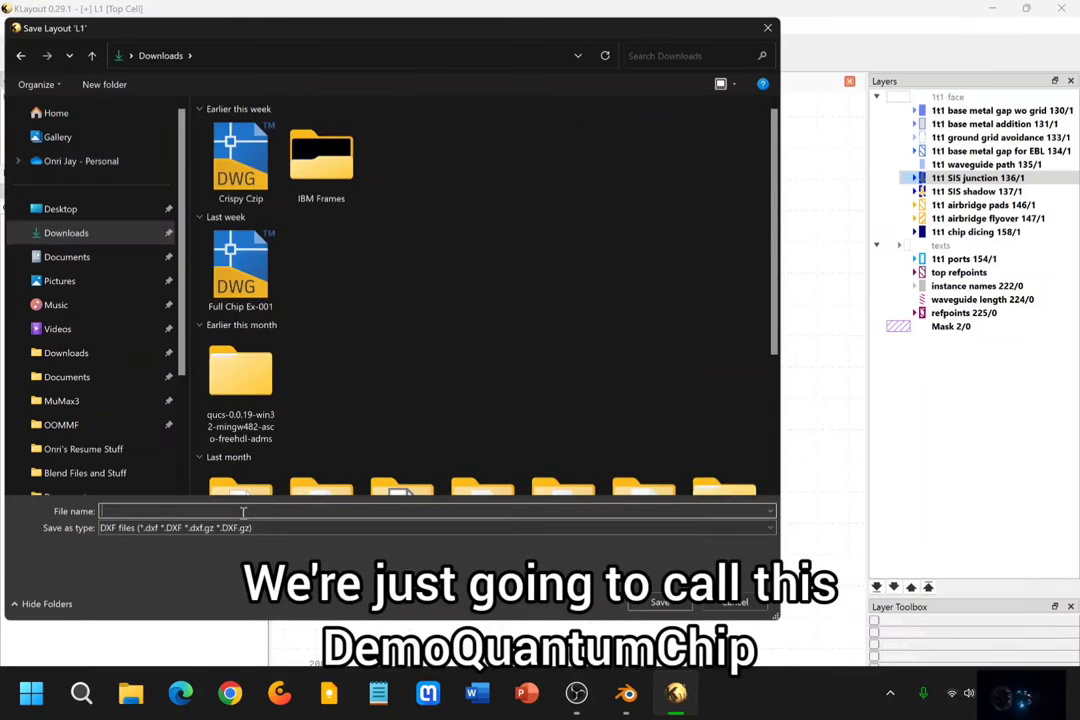
pyautogui.write('Demo Q')
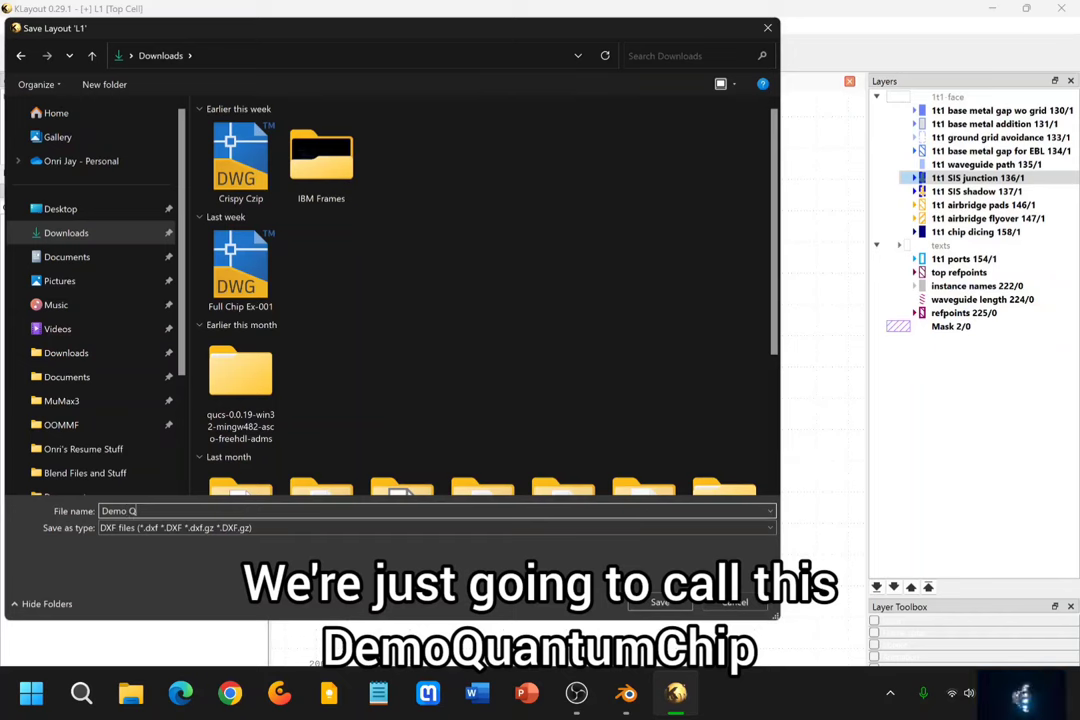
pyautogui.write('uantum Chip')
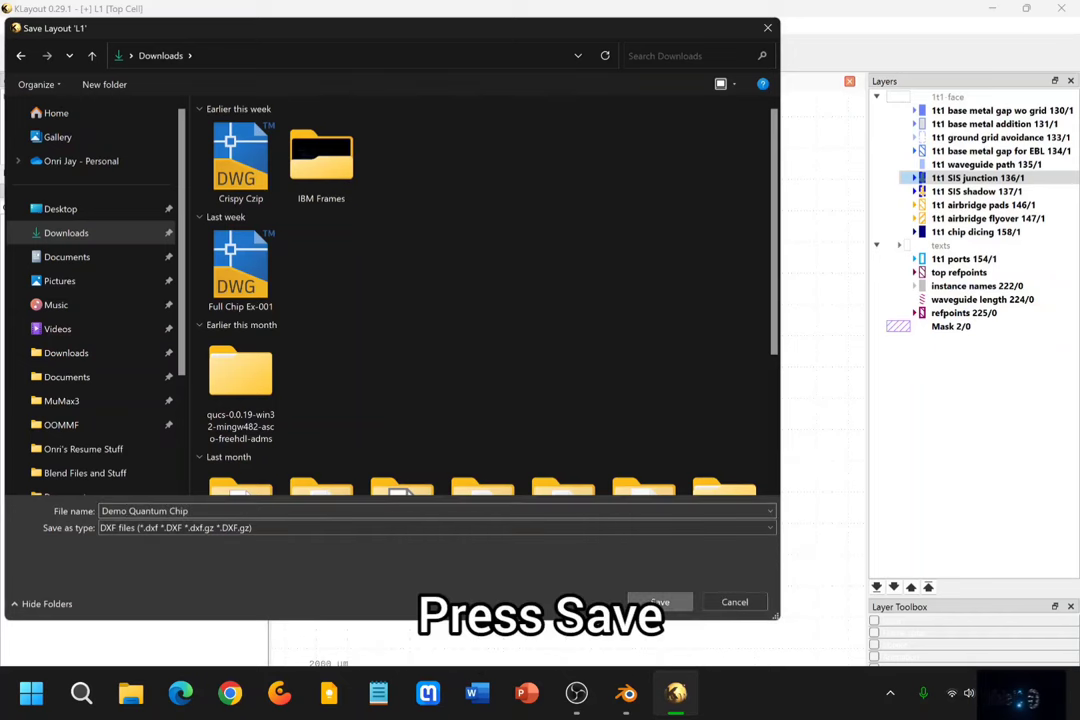
pyautogui.click(655, 603)
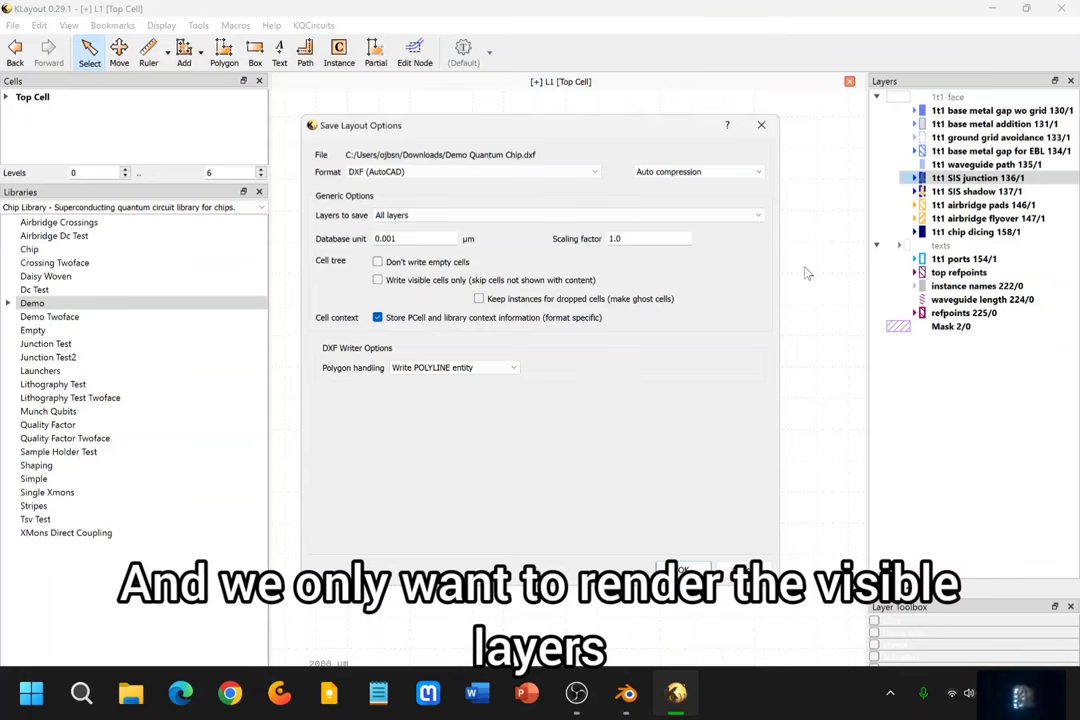
# Restrict the DXF export to visible layers only, keep the other save options at their defaults and write the file
pyautogui.click(492, 215)
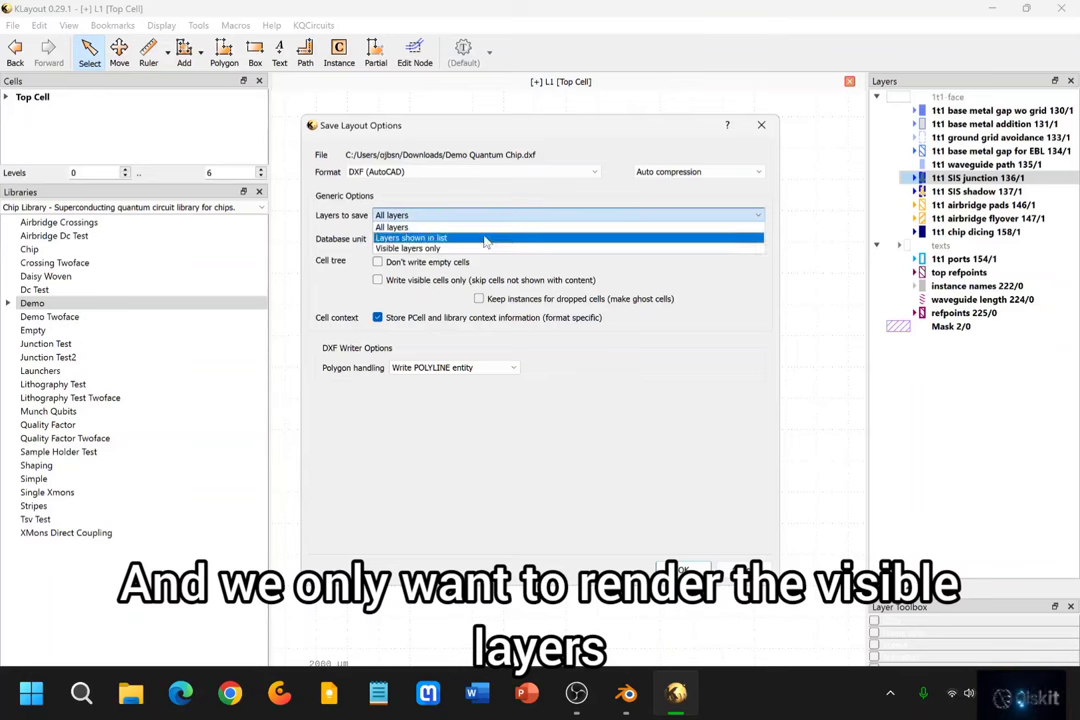
pyautogui.click(480, 249)
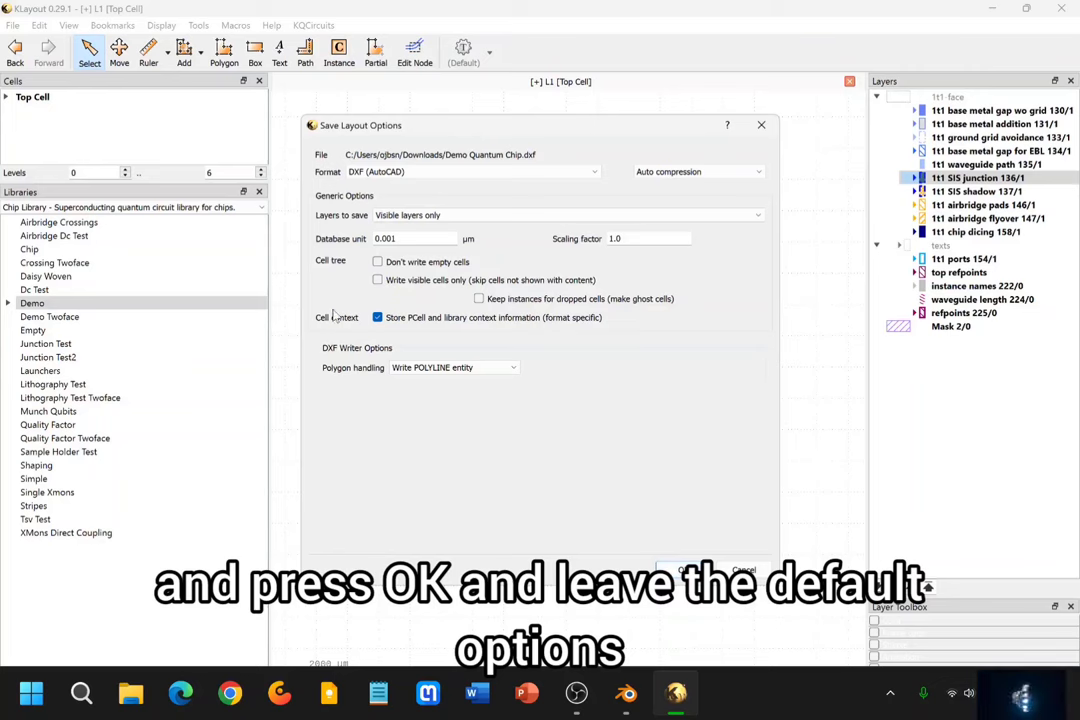
pyautogui.click(682, 571)
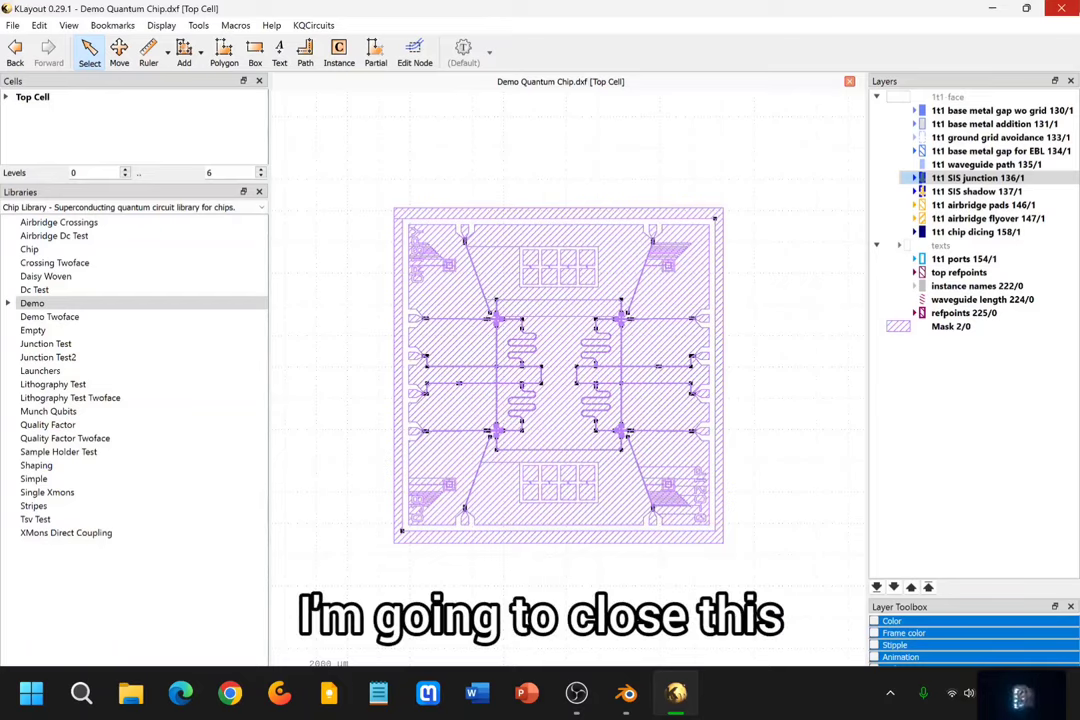
# Close KLayout and switch to the open Blender scene
pyautogui.click(1061, 8)
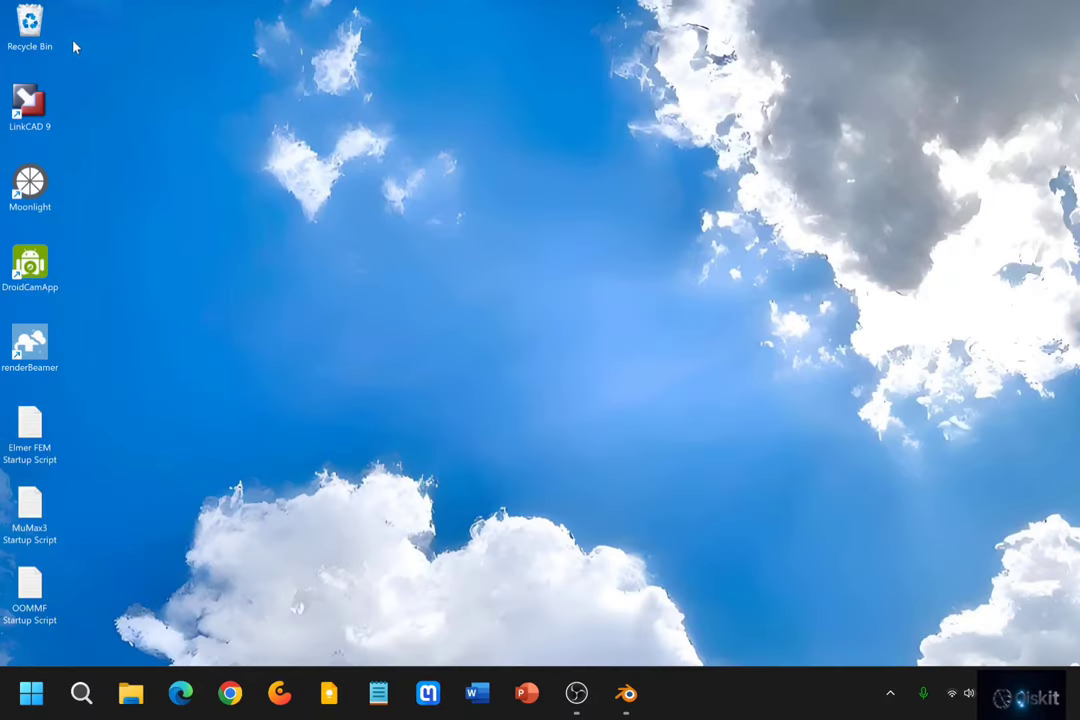
pyautogui.click(627, 693)
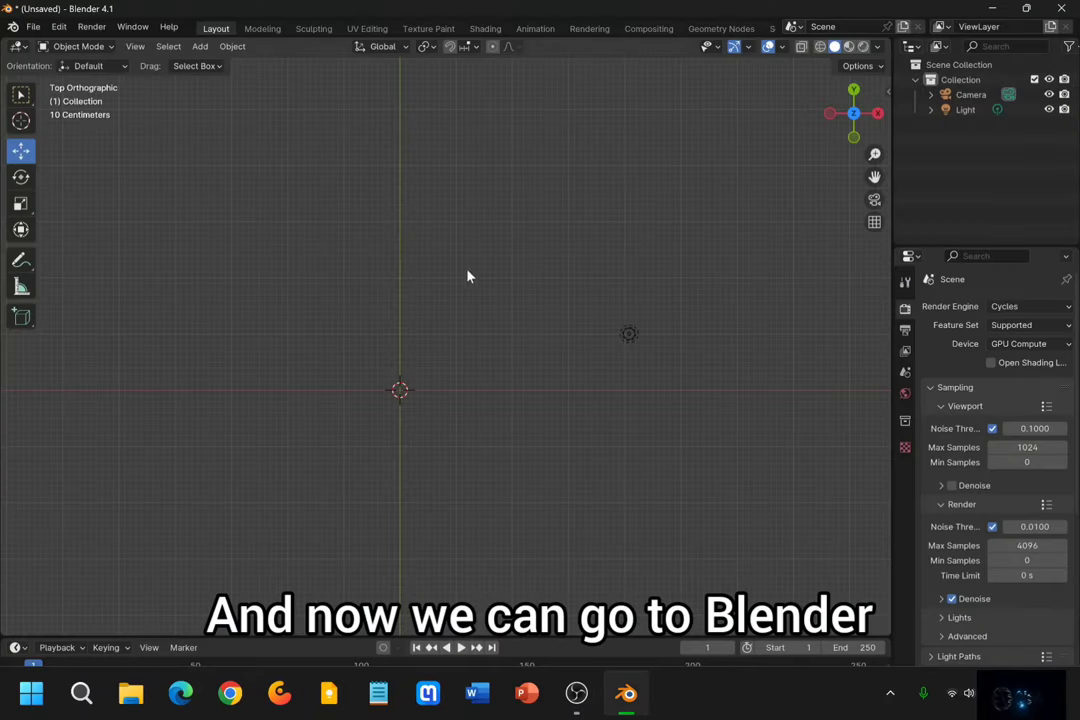
pyautogui.scroll(-1, 450, 285)
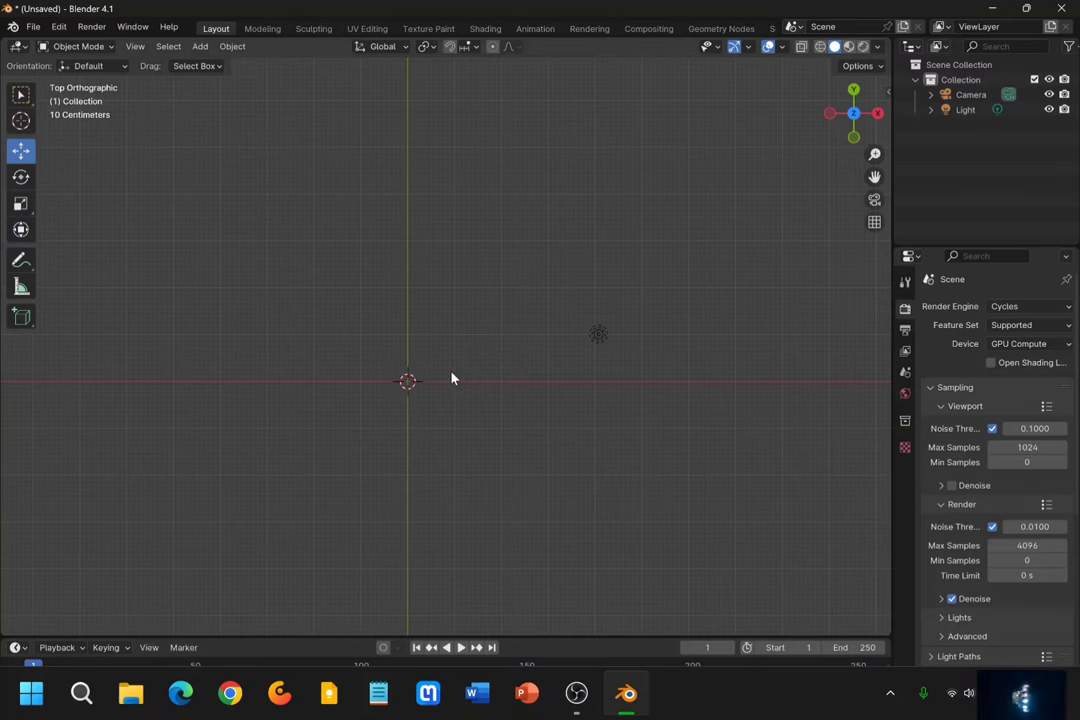
pyautogui.scroll(-4, 451, 378)
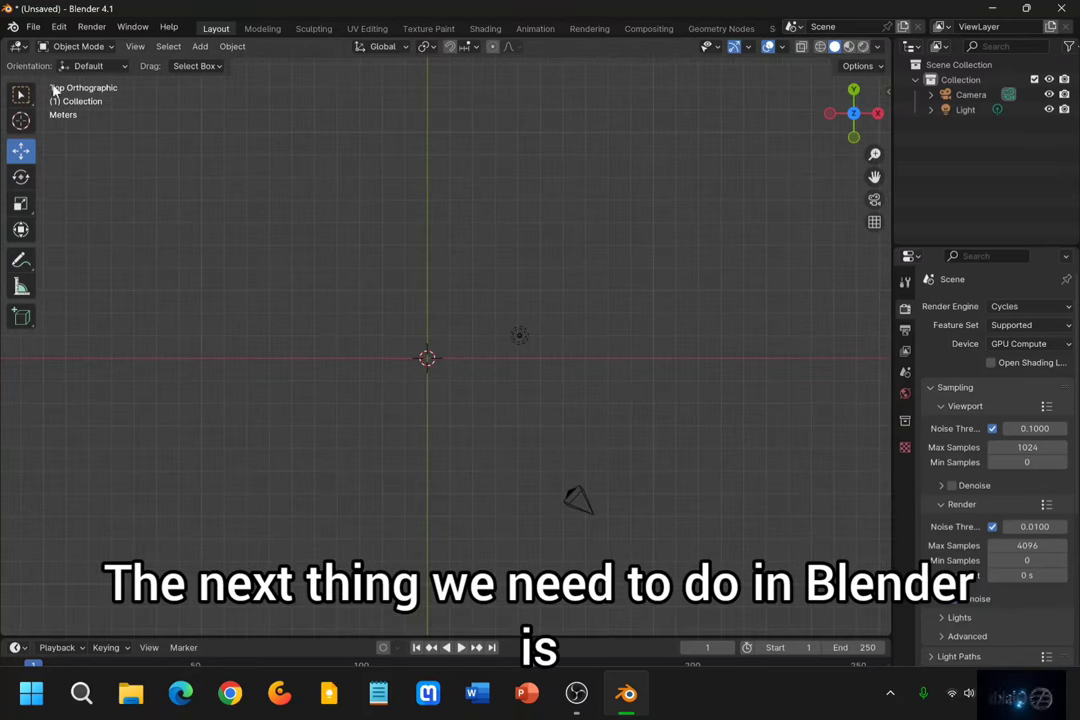
# Look up the dxf add-ons in the preferences and check that Import AutoCAD DXF Format is enabled
pyautogui.click(59, 28)
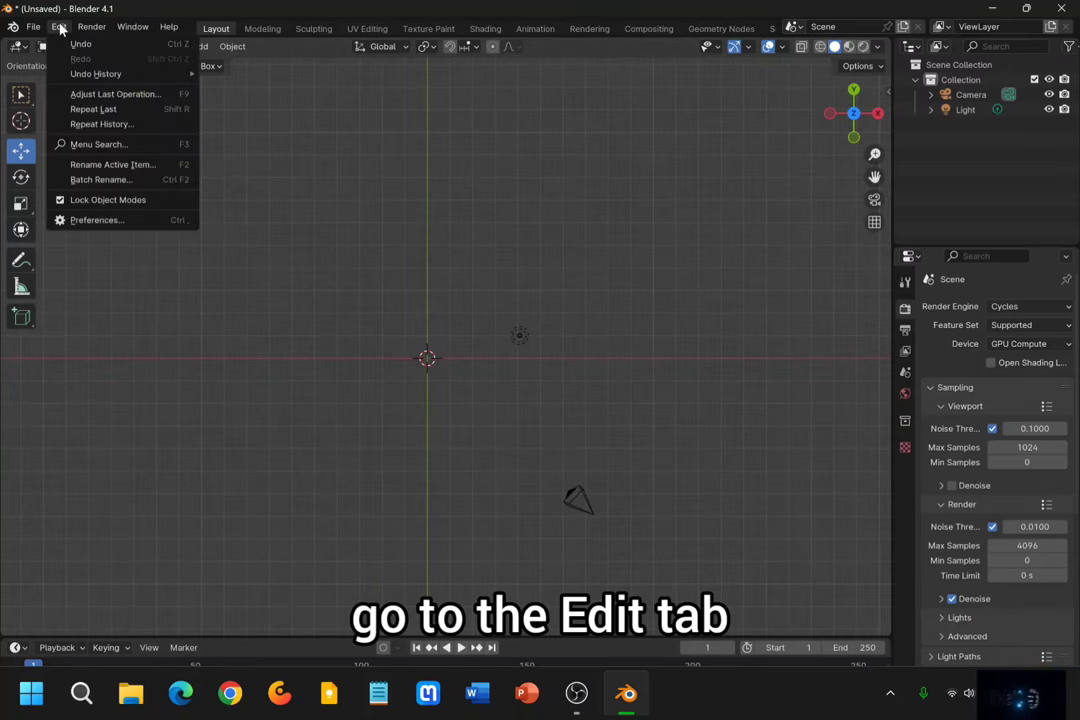
pyautogui.click(131, 221)
pyautogui.click(430, 53)
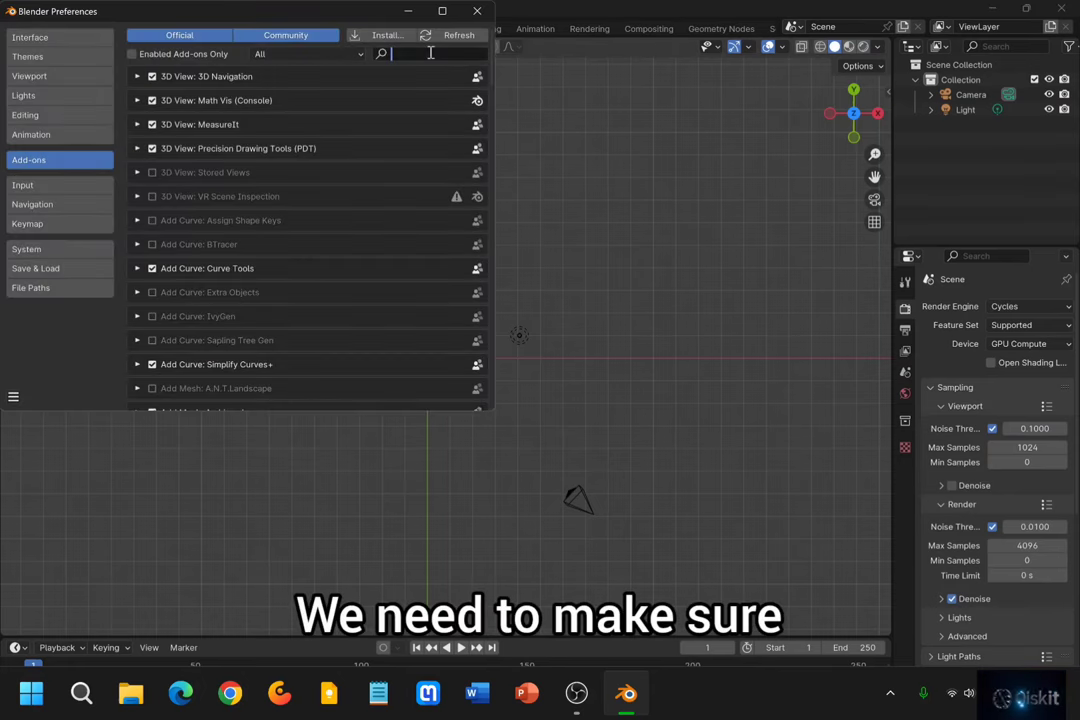
pyautogui.write('dxf')
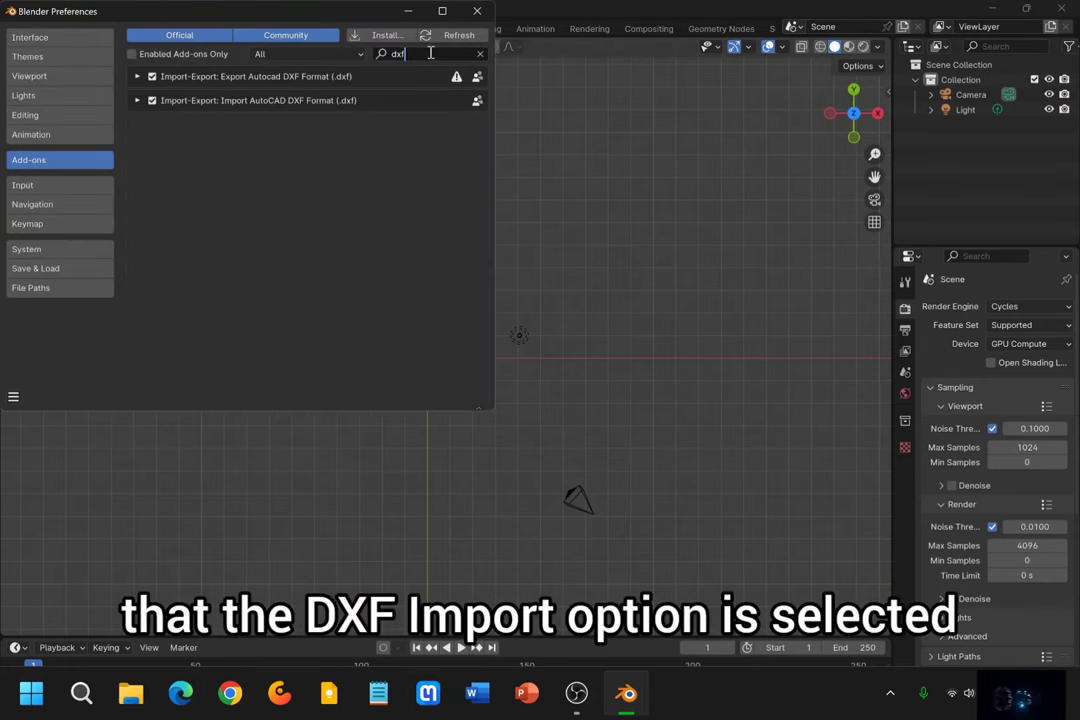
pyautogui.click(152, 76)
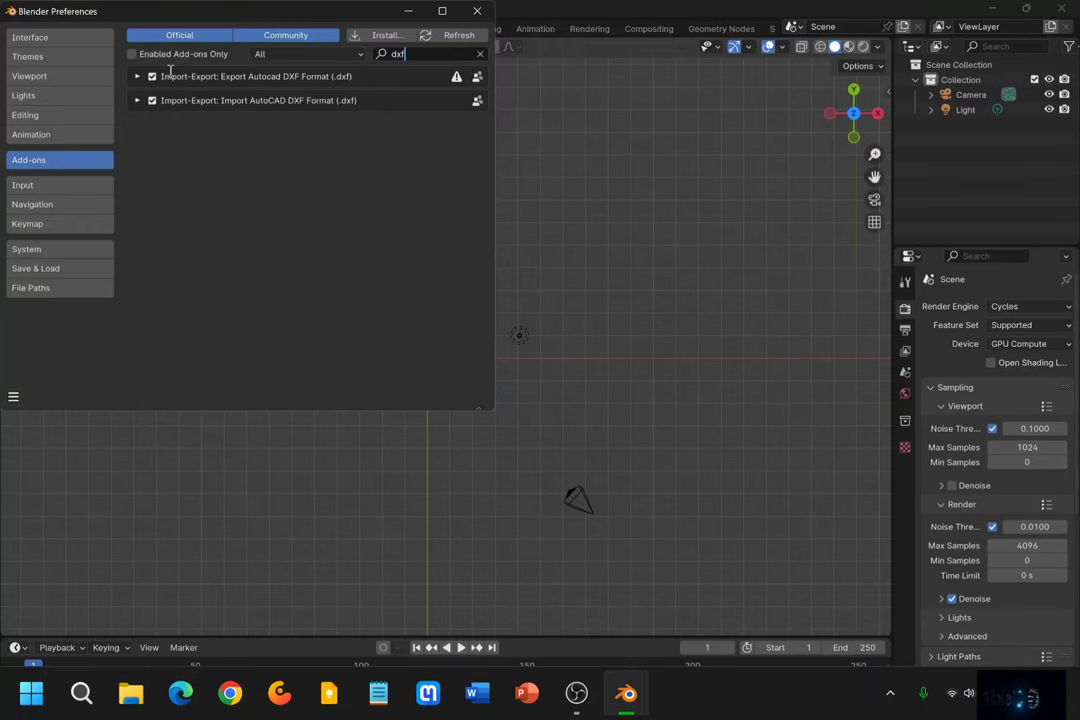
pyautogui.click(445, 38)
# Clear the add-on search and look through the full add-on list for the mesh tools
pyautogui.click(480, 53)
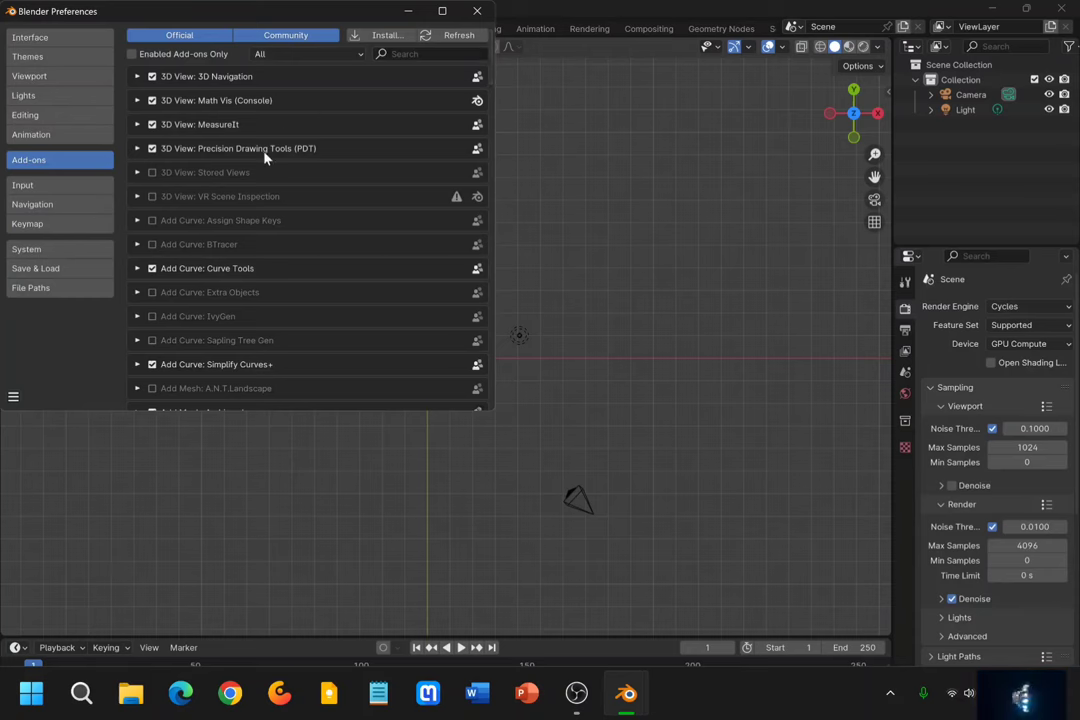
pyautogui.scroll(-3, 268, 190)
pyautogui.scroll(-10, 271, 210)
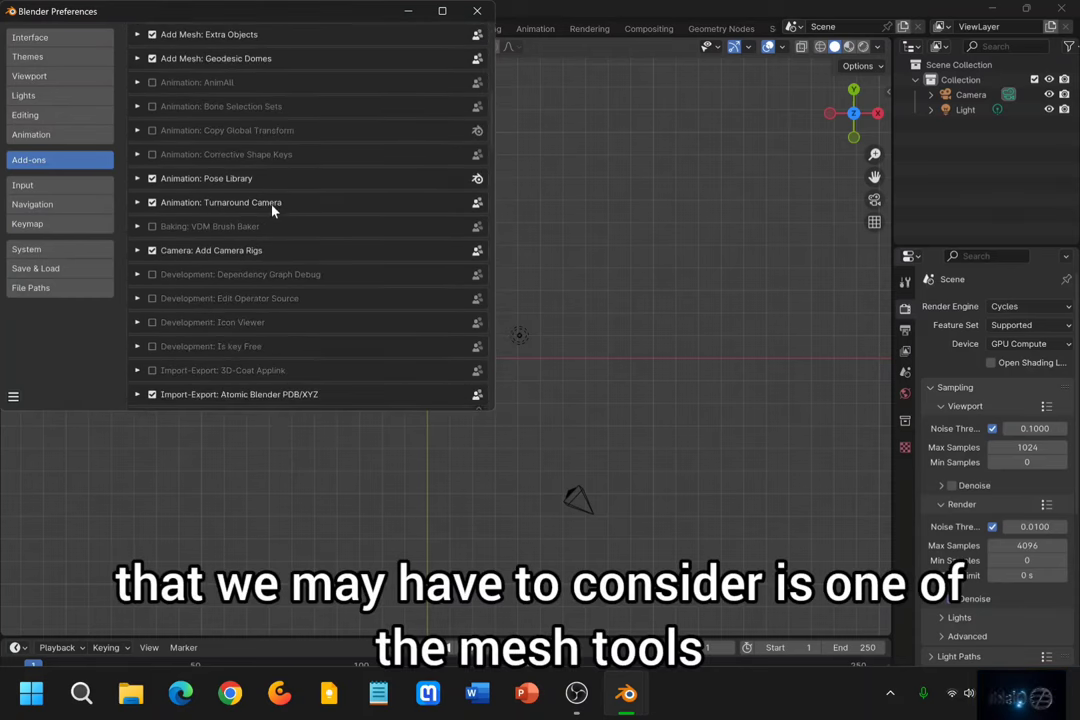
pyautogui.scroll(15, 313, 245)
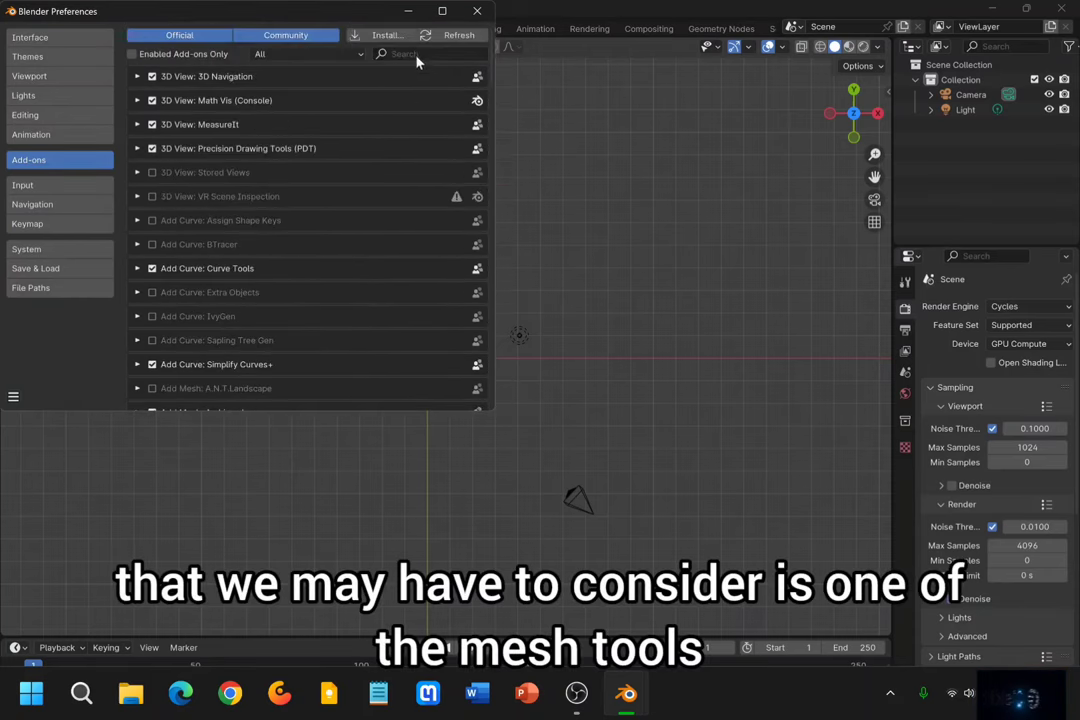
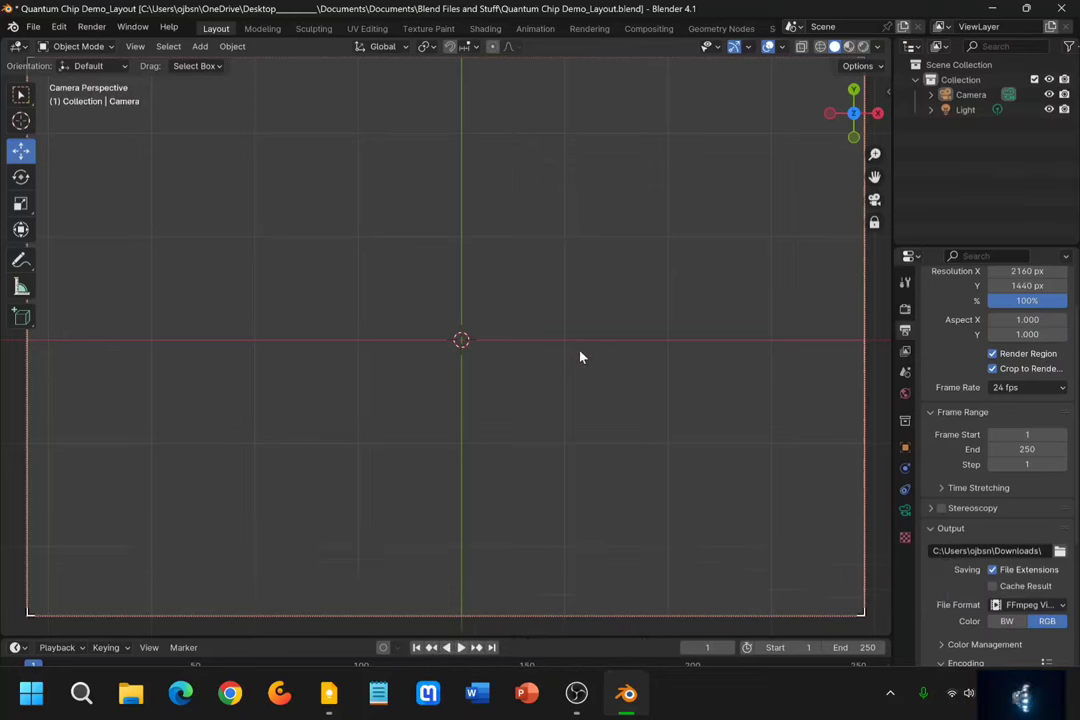
# Leave the camera view of the imported chip and hide the Camera in the viewport
pyautogui.scroll(-5, 482, 226)
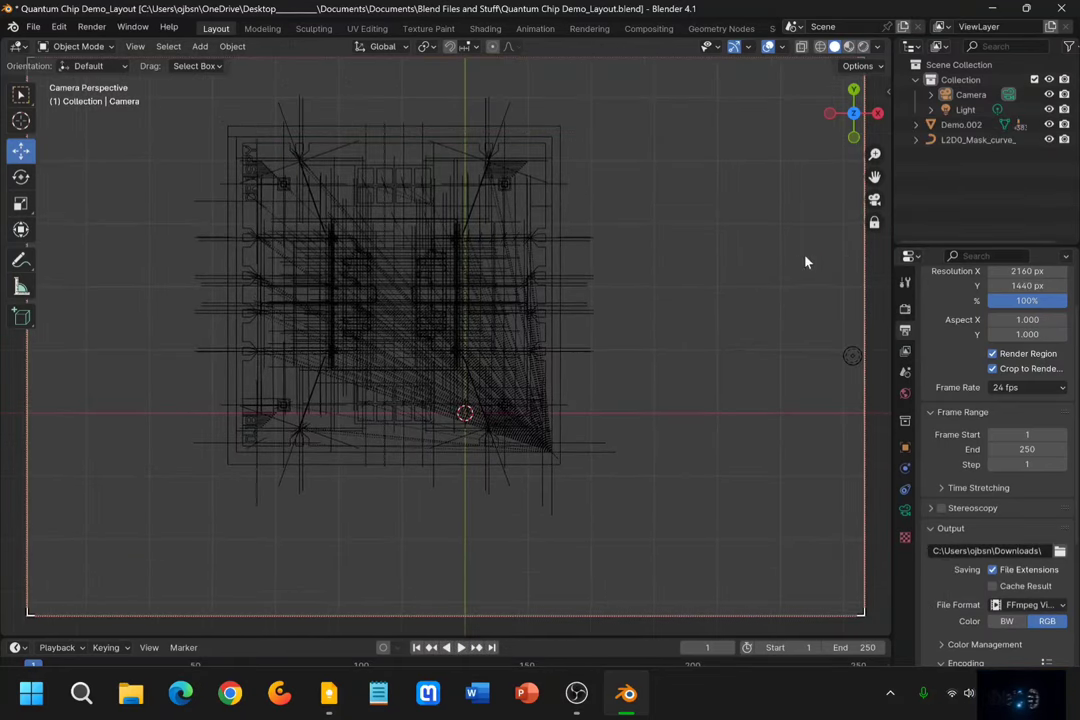
pyautogui.click(874, 201)
pyautogui.scroll(4, 505, 330)
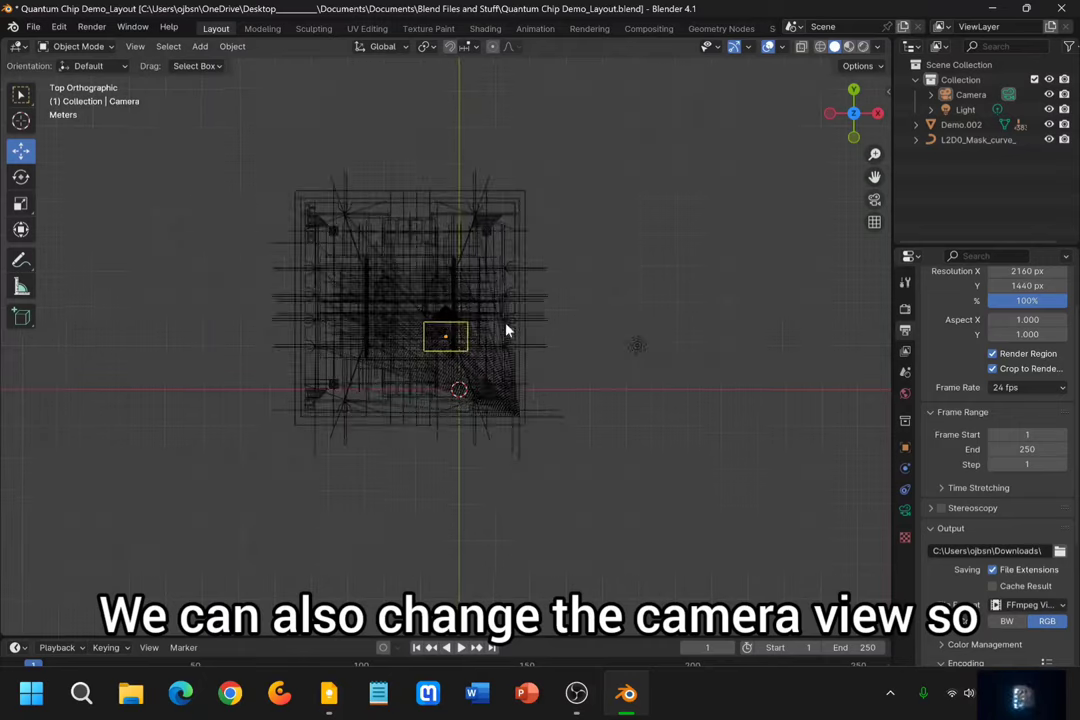
pyautogui.scroll(-5, 506, 329)
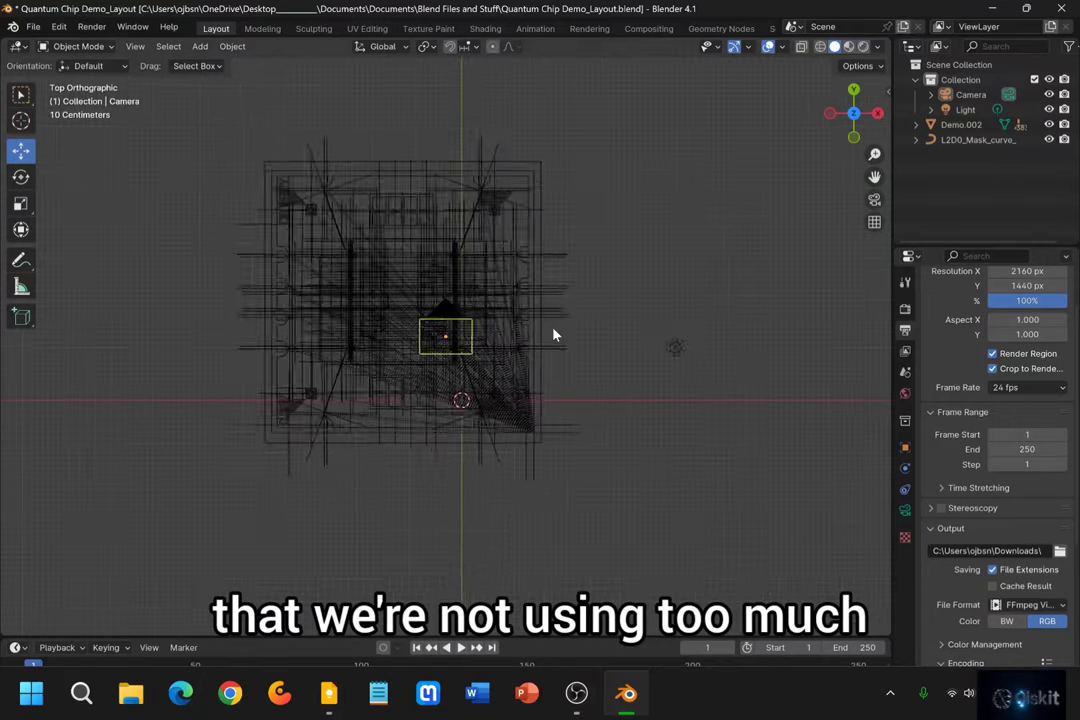
pyautogui.scroll(-1, 553, 335)
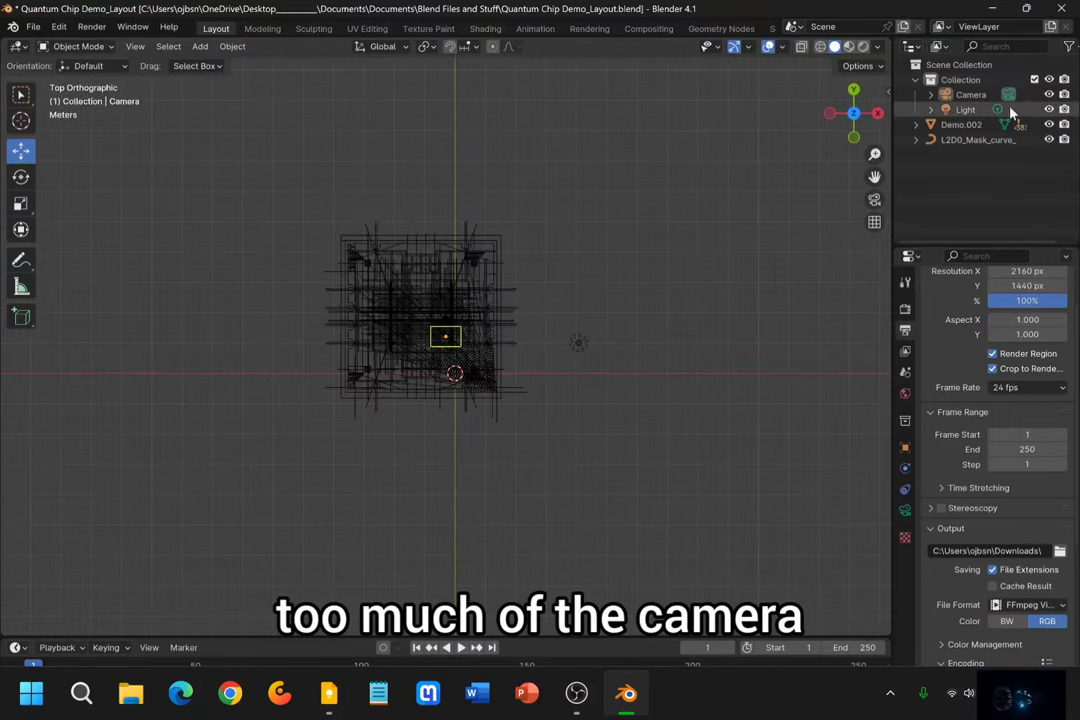
pyautogui.scroll(5, 516, 325)
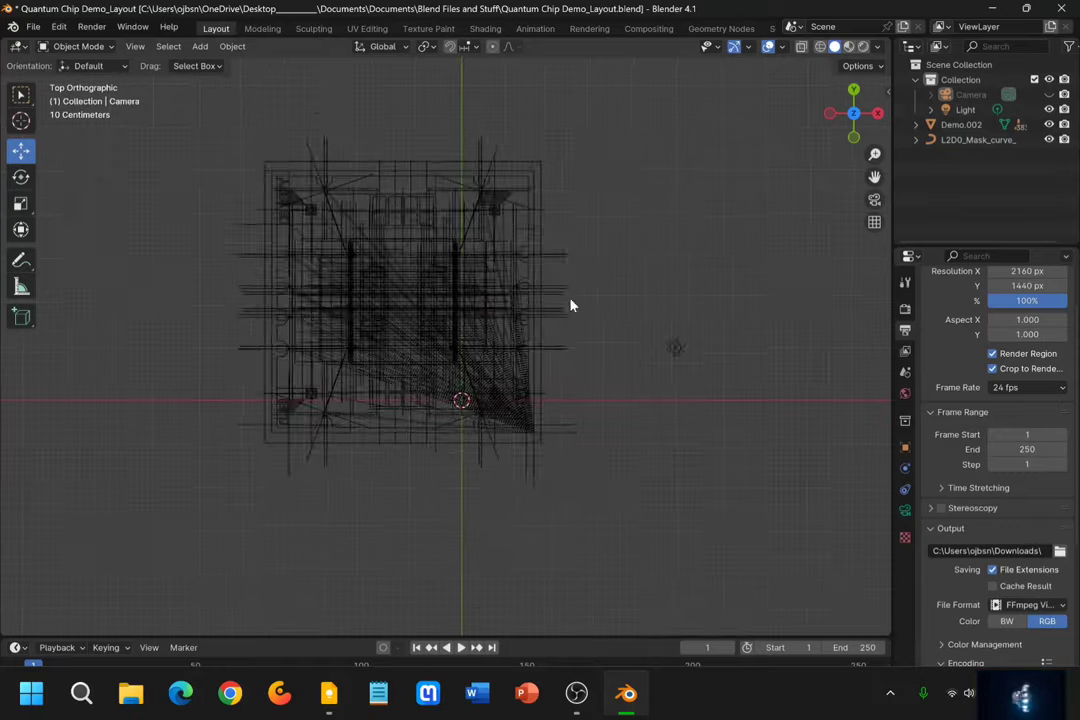
# Select the imported L2D0_Mask_curve_ and examine its resonators and qubit crosses up close and as a whole
pyautogui.click(484, 143)
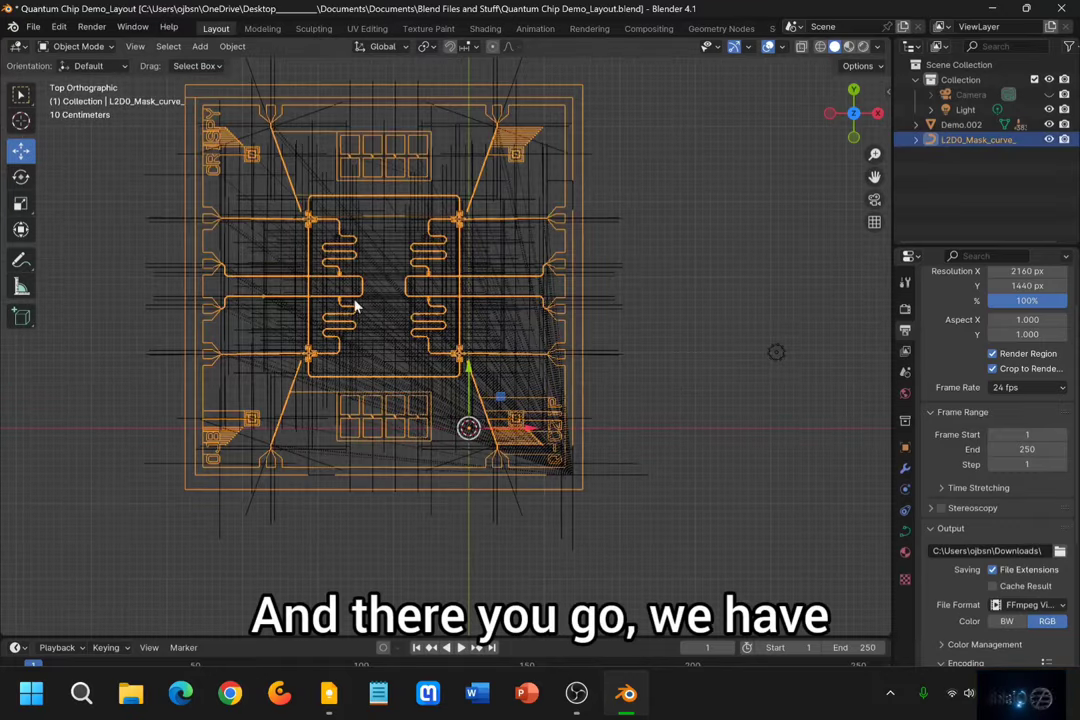
pyautogui.scroll(5, 478, 390)
pyautogui.scroll(1, 478, 390)
pyautogui.scroll(-9, 422, 340)
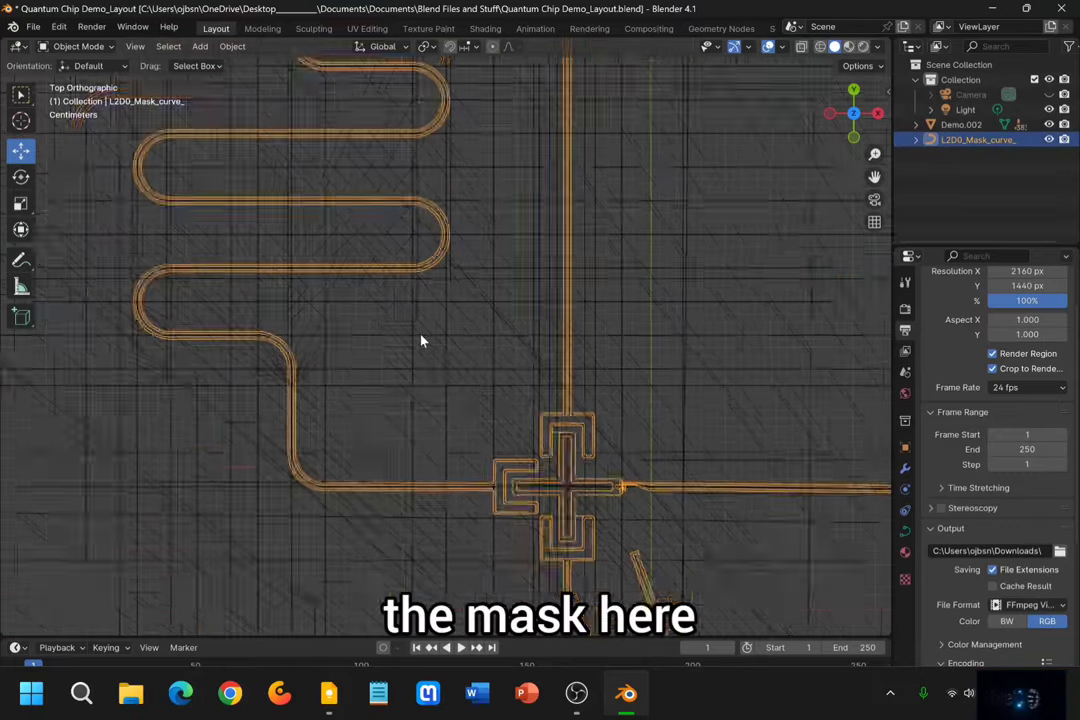
pyautogui.scroll(6, 450, 320)
pyautogui.scroll(-2, 485, 290)
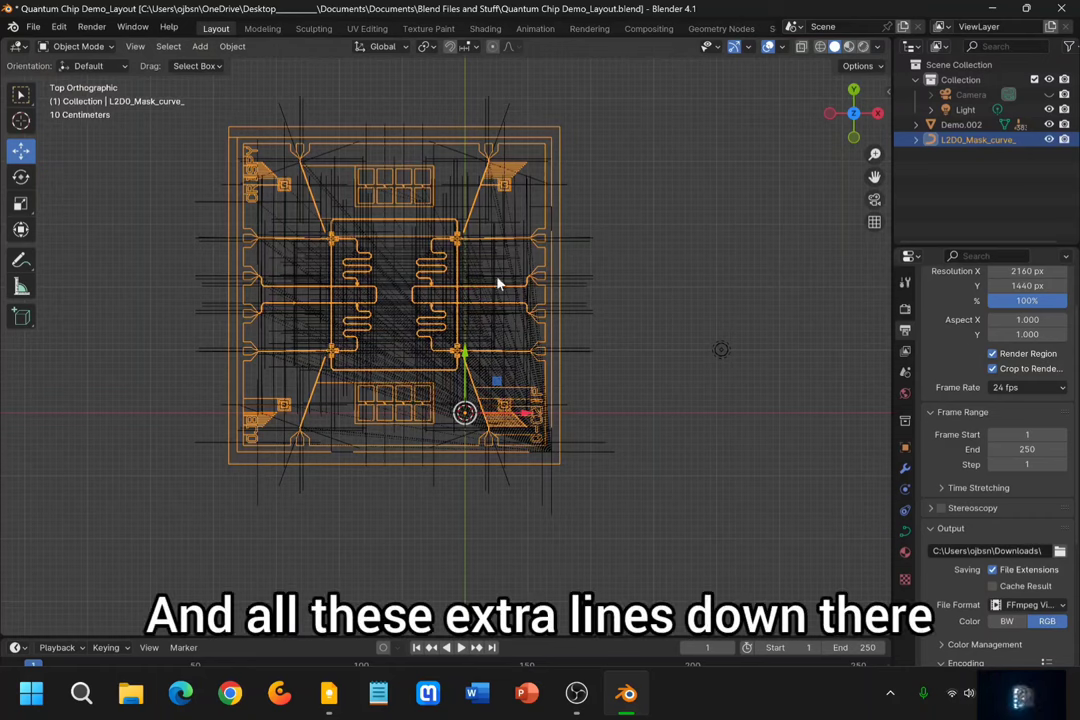
pyautogui.click(232, 46)
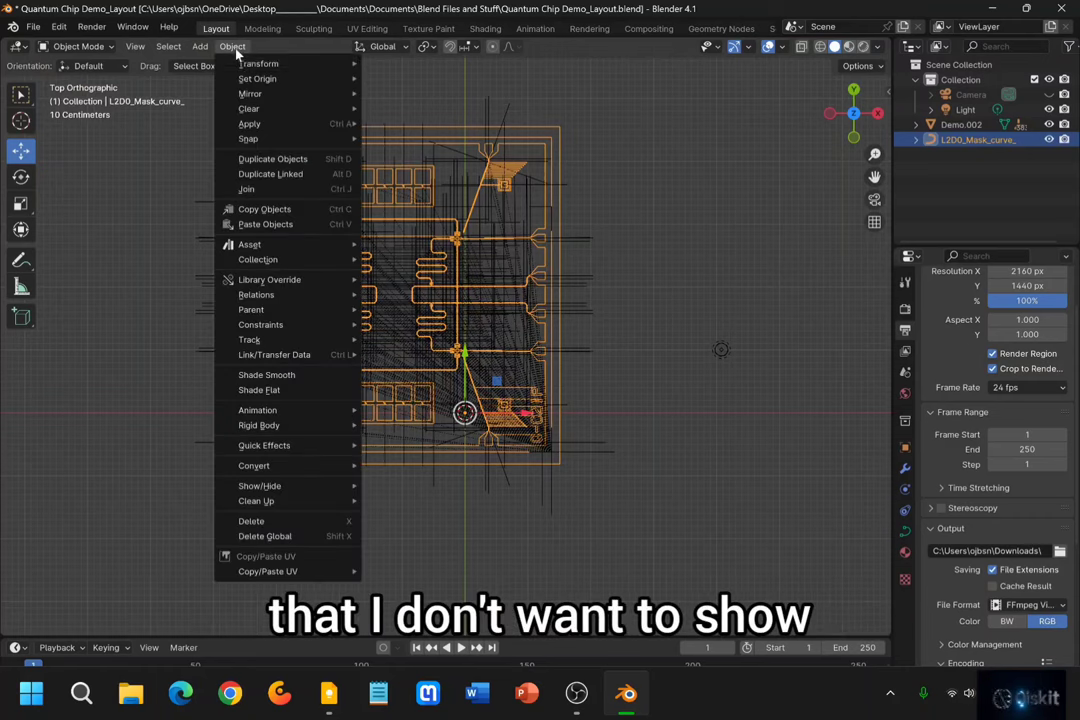
pyautogui.moveTo(300, 78)
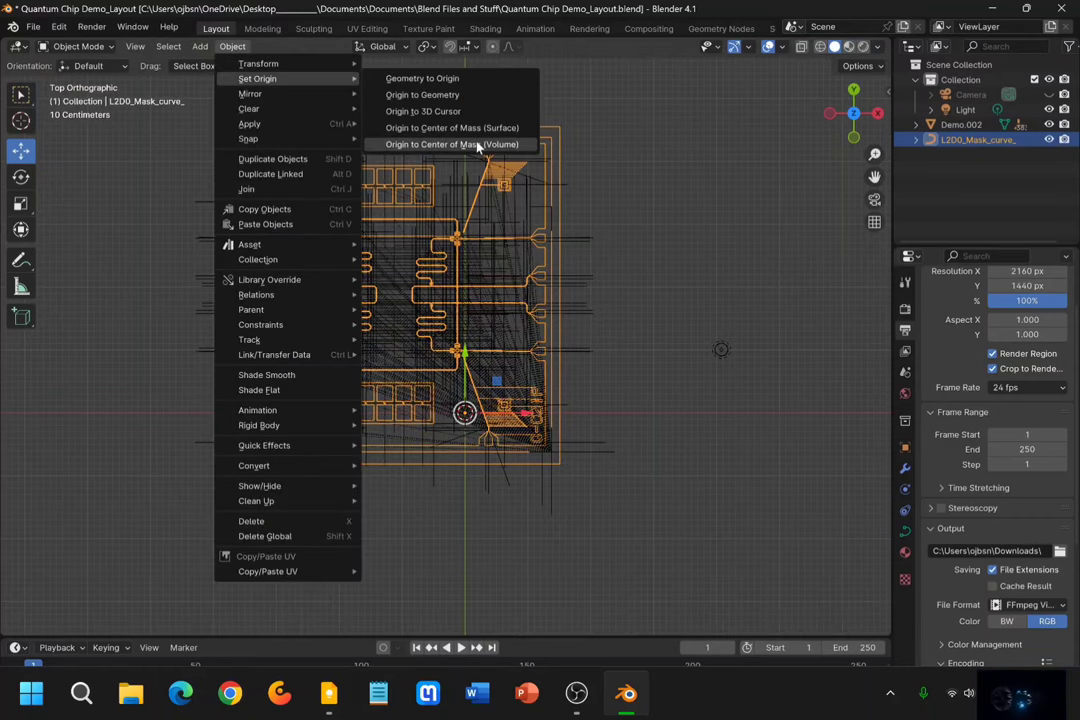
pyautogui.click(515, 252)
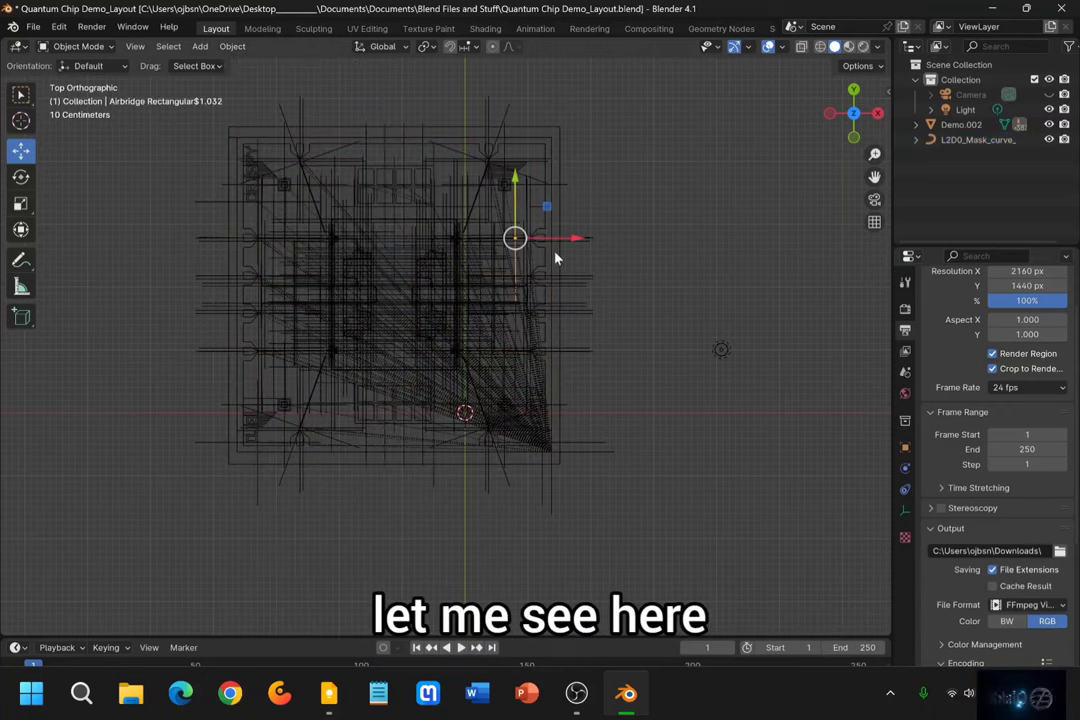
pyautogui.click(546, 250)
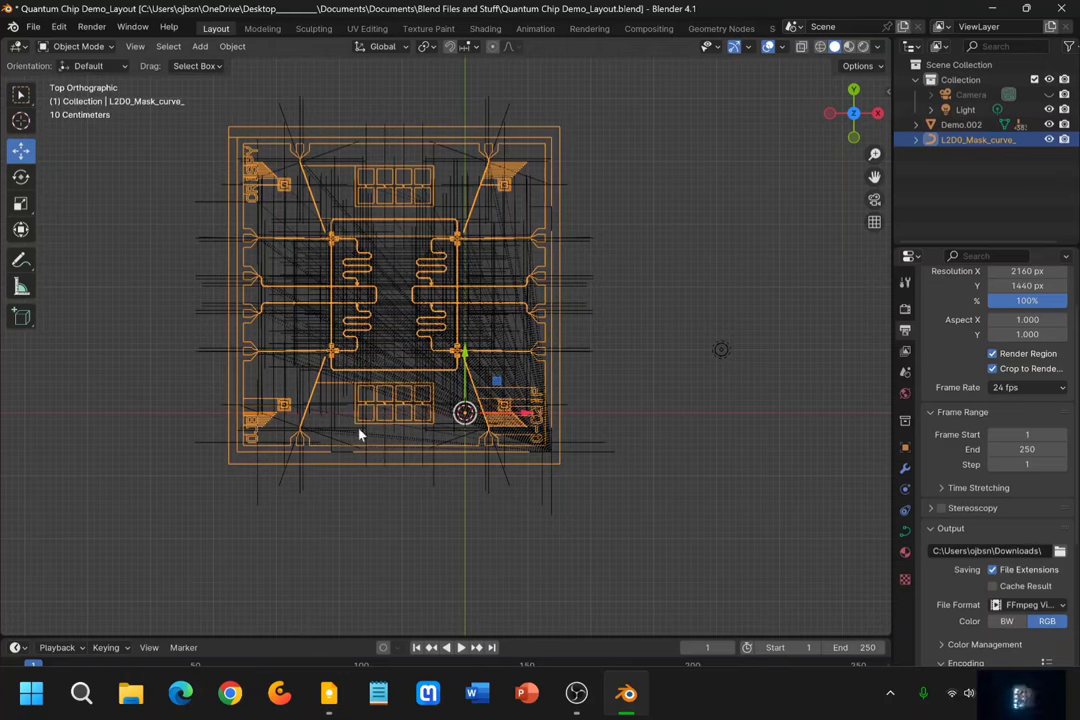
# Set the origin of the L2D0_Mask_curve_ to its Center of Mass (Surface)
pyautogui.scroll(3, 416, 279)
pyautogui.moveTo(396, 322); pyautogui.dragTo(445, 400, button='middle')
pyautogui.click(853, 115)
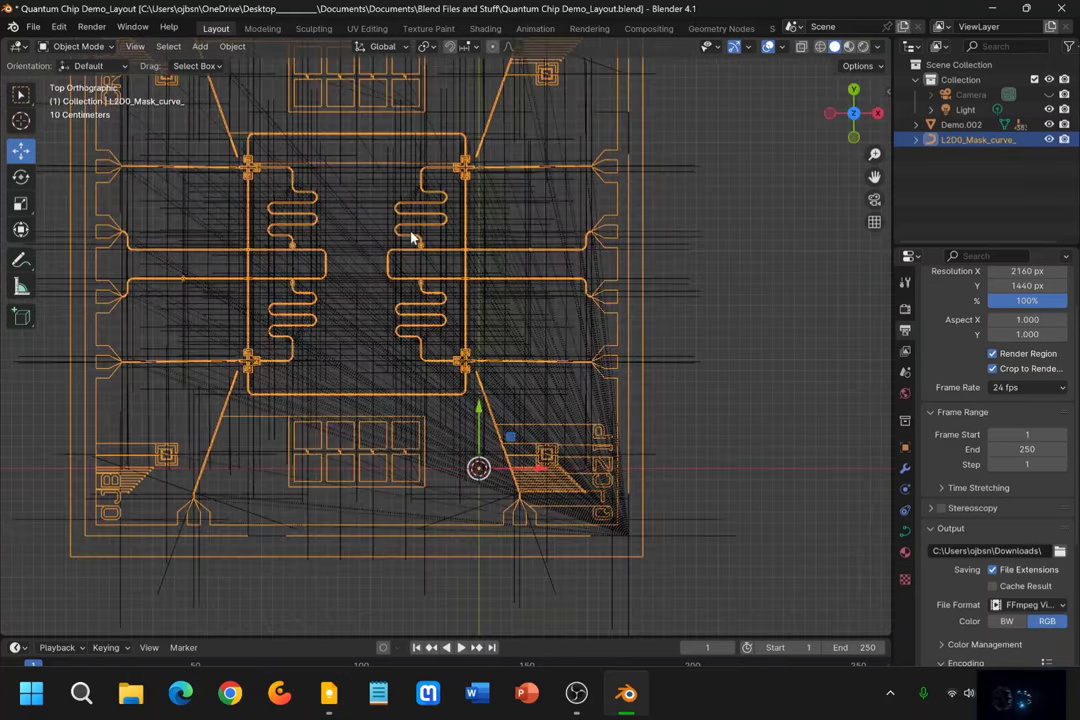
pyautogui.keyDown('shift'); pyautogui.moveTo(410, 237); pyautogui.dragTo(425, 282, button='middle'); pyautogui.keyUp('shift')
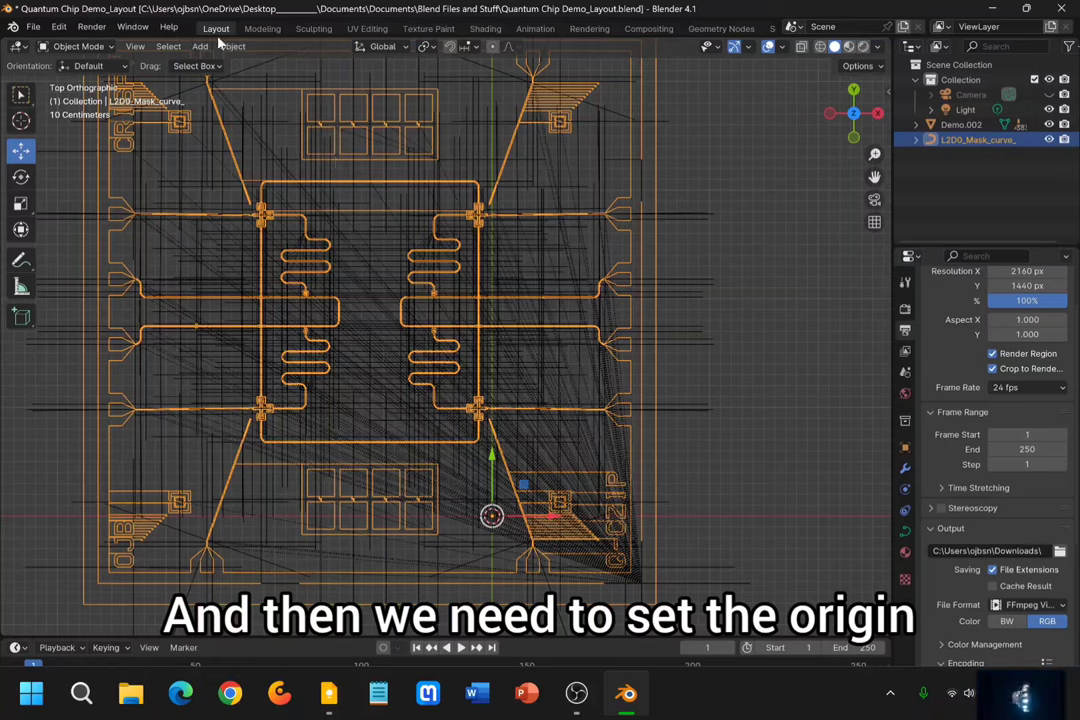
pyautogui.click(230, 46)
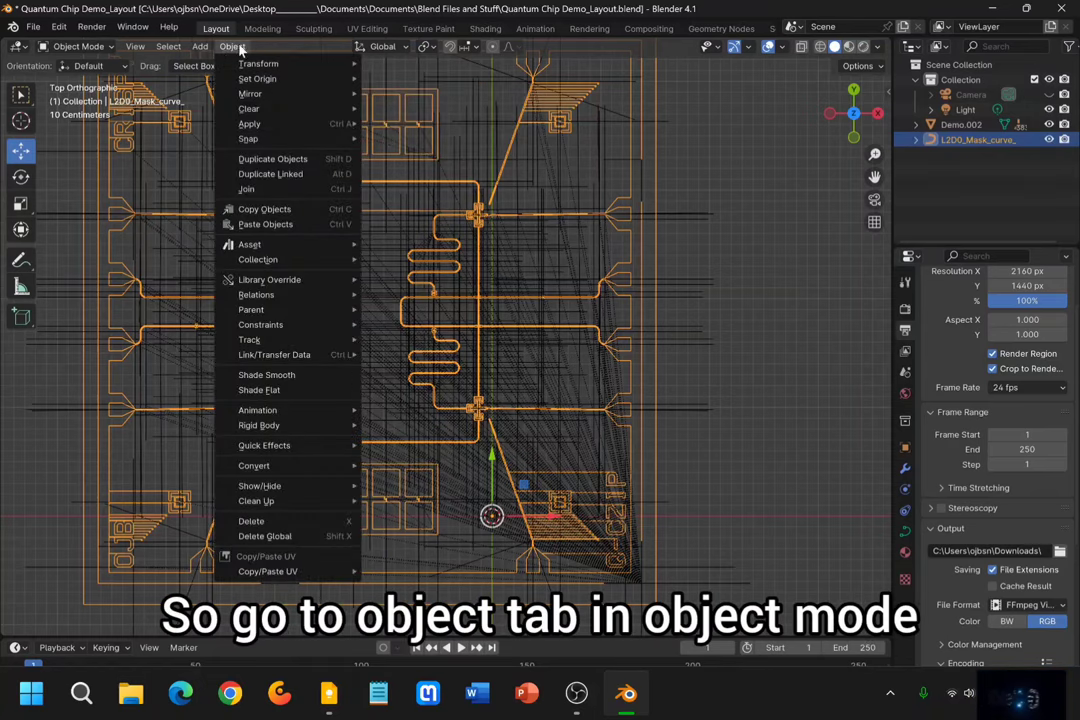
pyautogui.moveTo(87, 47)
pyautogui.moveTo(243, 48)
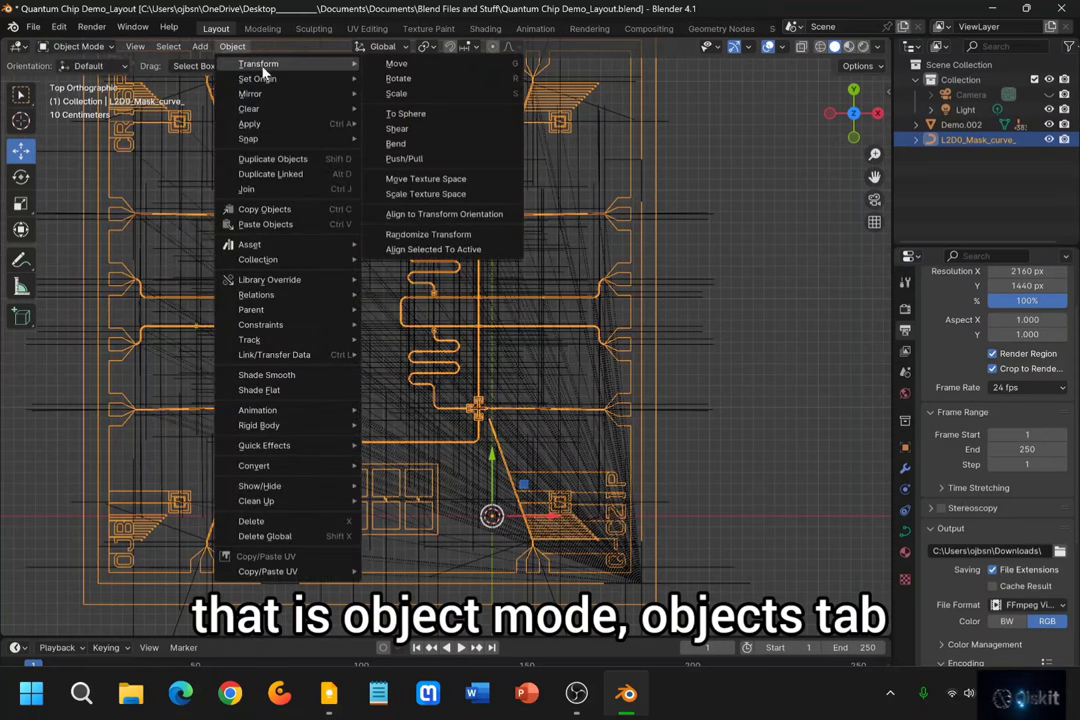
pyautogui.moveTo(310, 82)
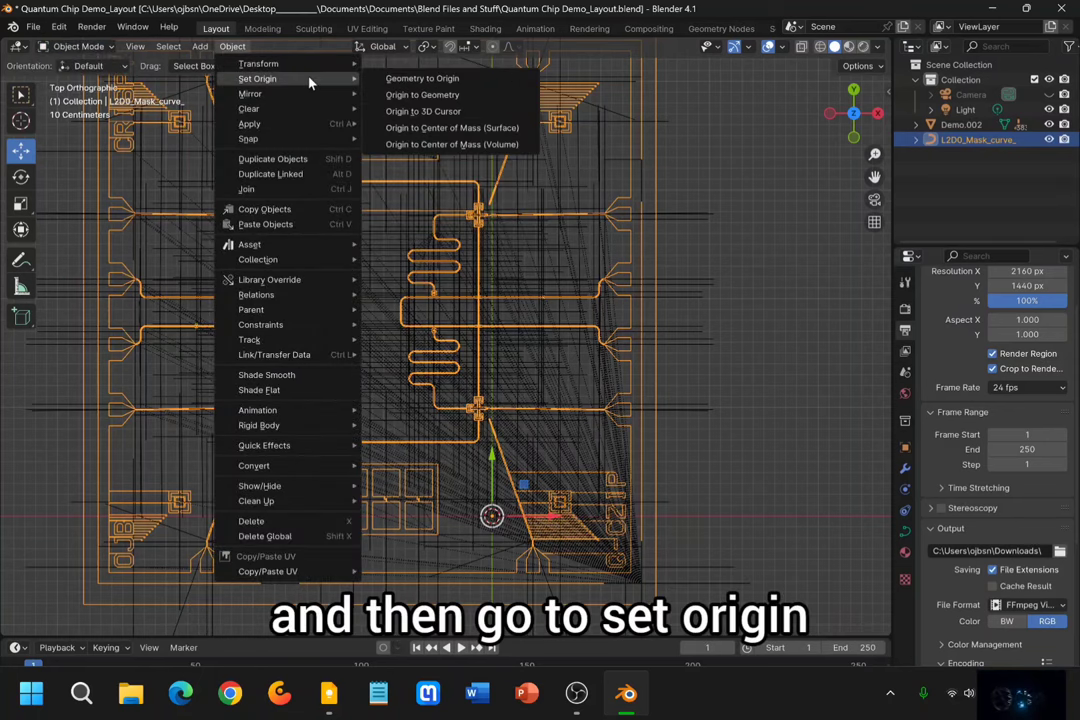
pyautogui.click(455, 129)
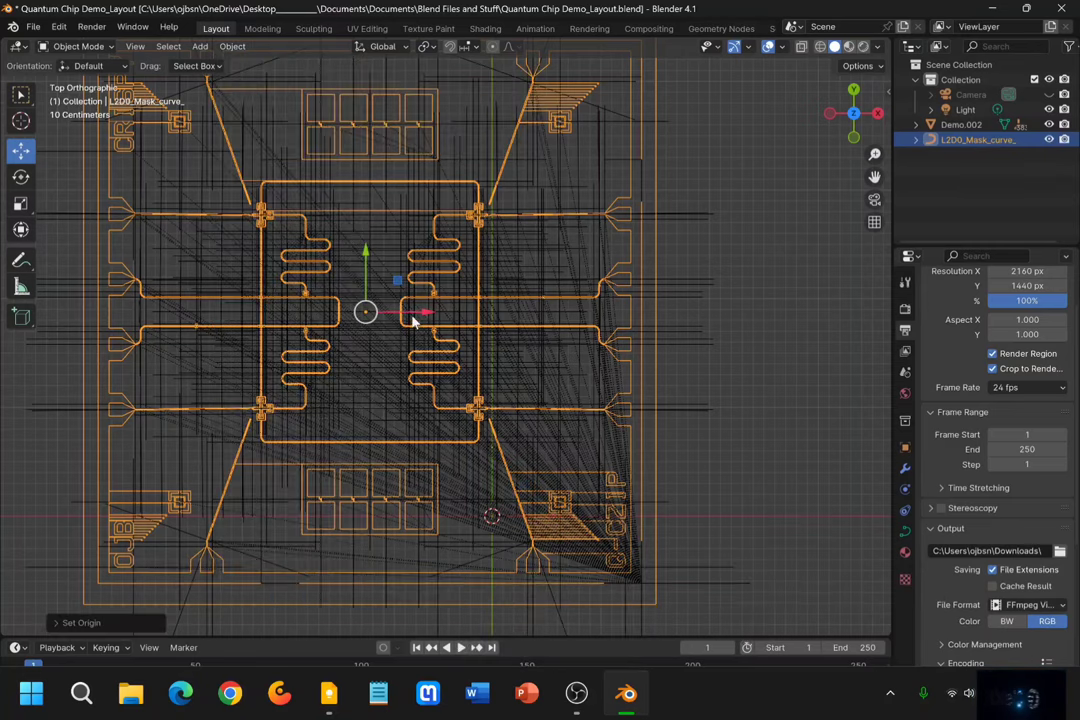
# Move the mask curve along the X axis until it is completely clear of the extra lines, and deselect it
pyautogui.scroll(-2, 372, 265)
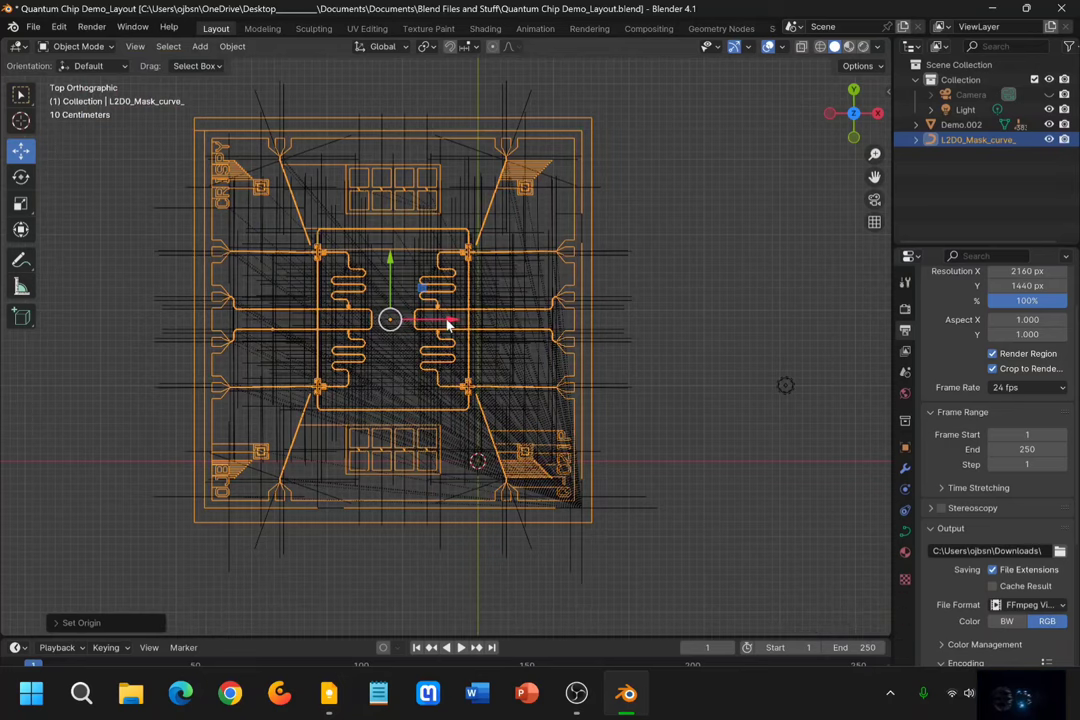
pyautogui.moveTo(447, 323); pyautogui.dragTo(573, 320)
pyautogui.scroll(-4, 480, 304)
pyautogui.moveTo(490, 322); pyautogui.dragTo(739, 319)
pyautogui.click(508, 450)
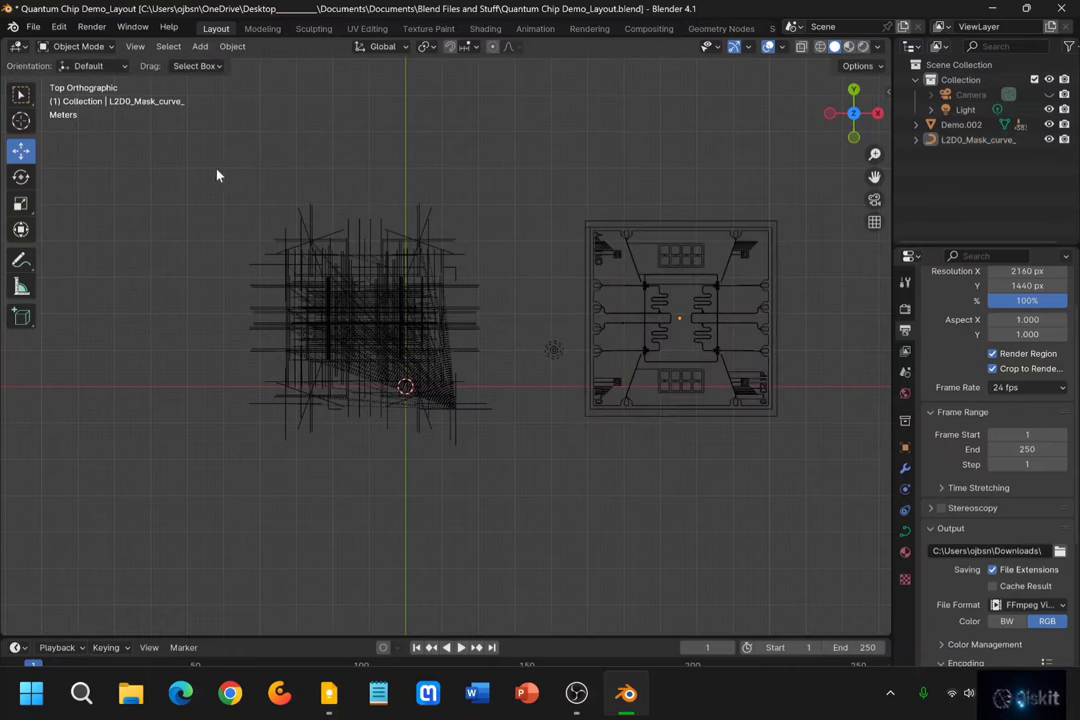
# Select all the extra Demo.002 lines beside the mask curve and delete them
pyautogui.moveTo(217, 175); pyautogui.dragTo(511, 463)
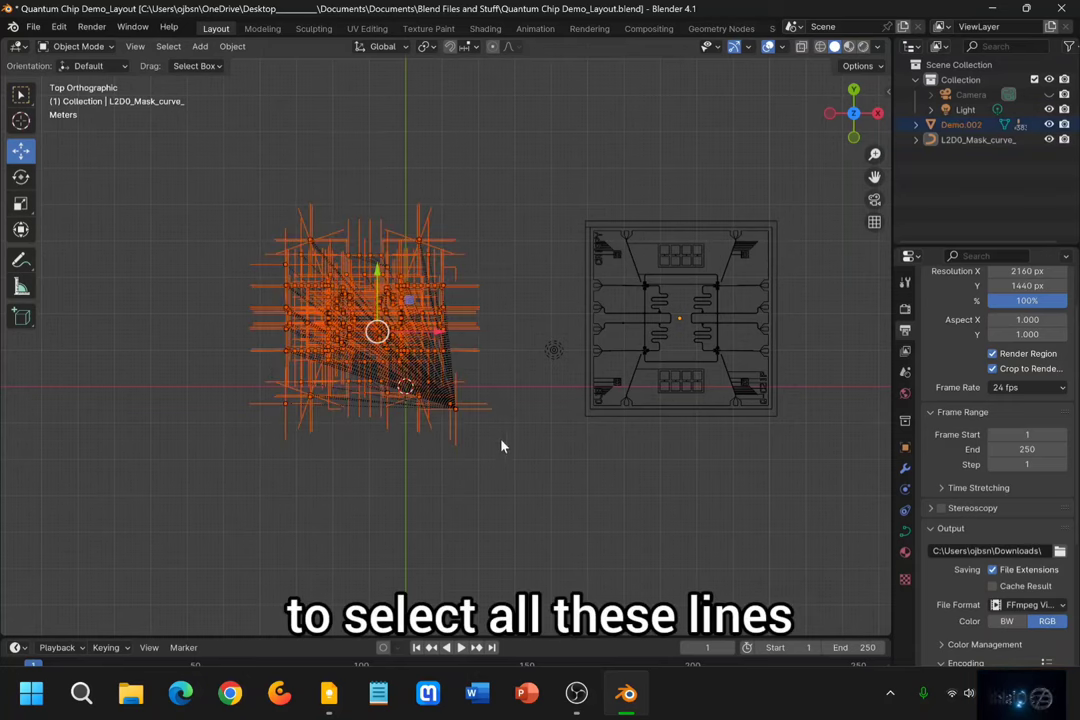
pyautogui.scroll(5, 338, 337)
pyautogui.scroll(-5, 340, 342)
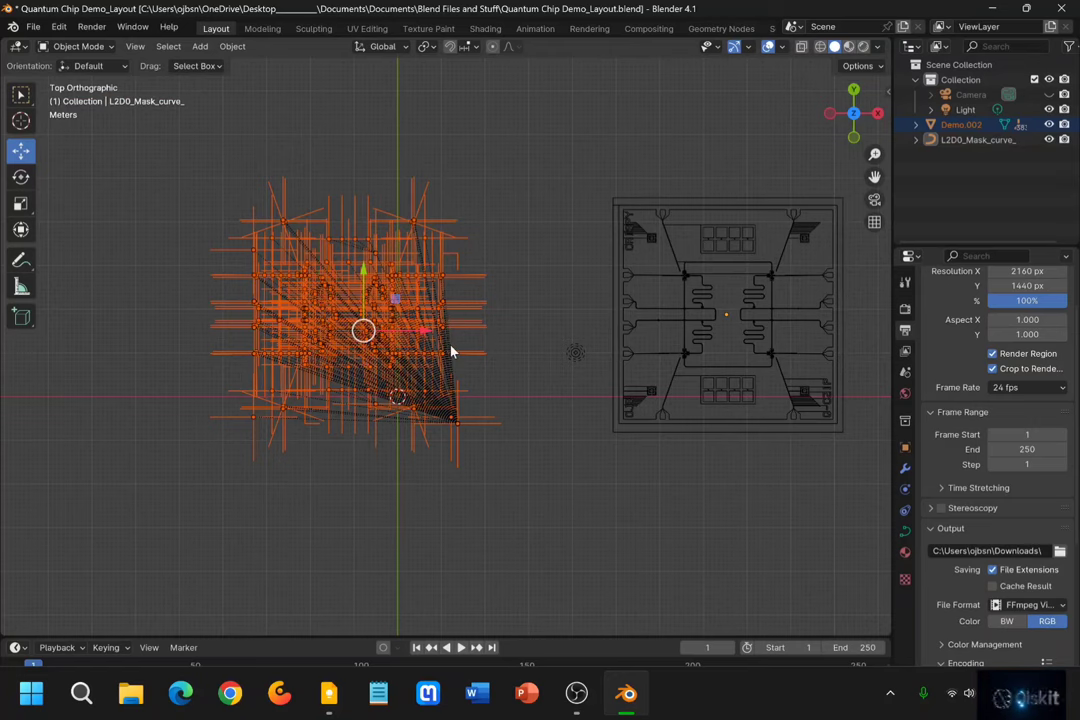
pyautogui.press('Delete')
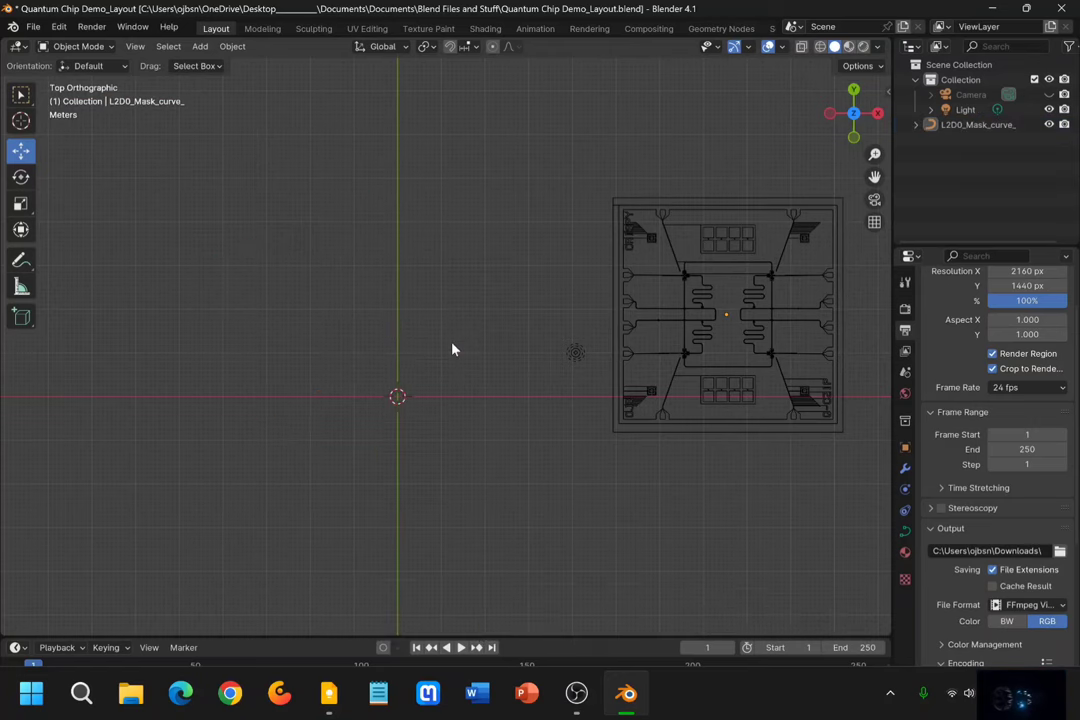
pyautogui.scroll(-1, 296, 300)
pyautogui.scroll(-1, 296, 300)
pyautogui.moveTo(236, 197); pyautogui.dragTo(522, 463)
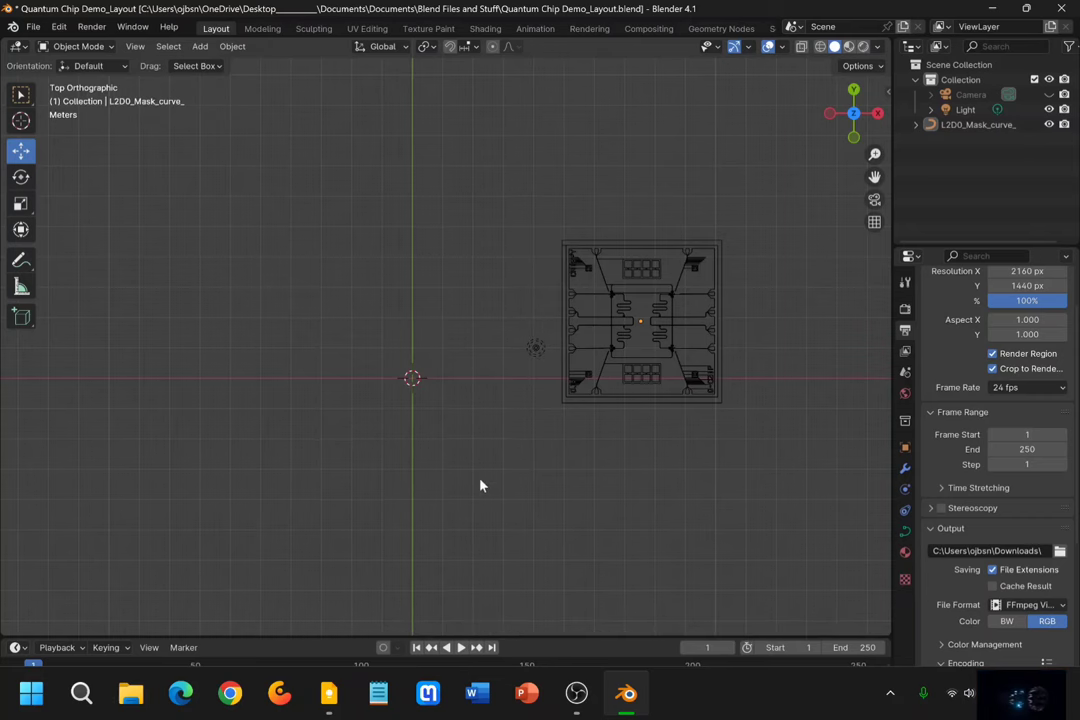
# Move the mask curve back along X and Y so that its origin sits at the world centre
pyautogui.click(703, 298)
pyautogui.moveTo(690, 325); pyautogui.dragTo(463, 336)
pyautogui.scroll(6, 430, 332)
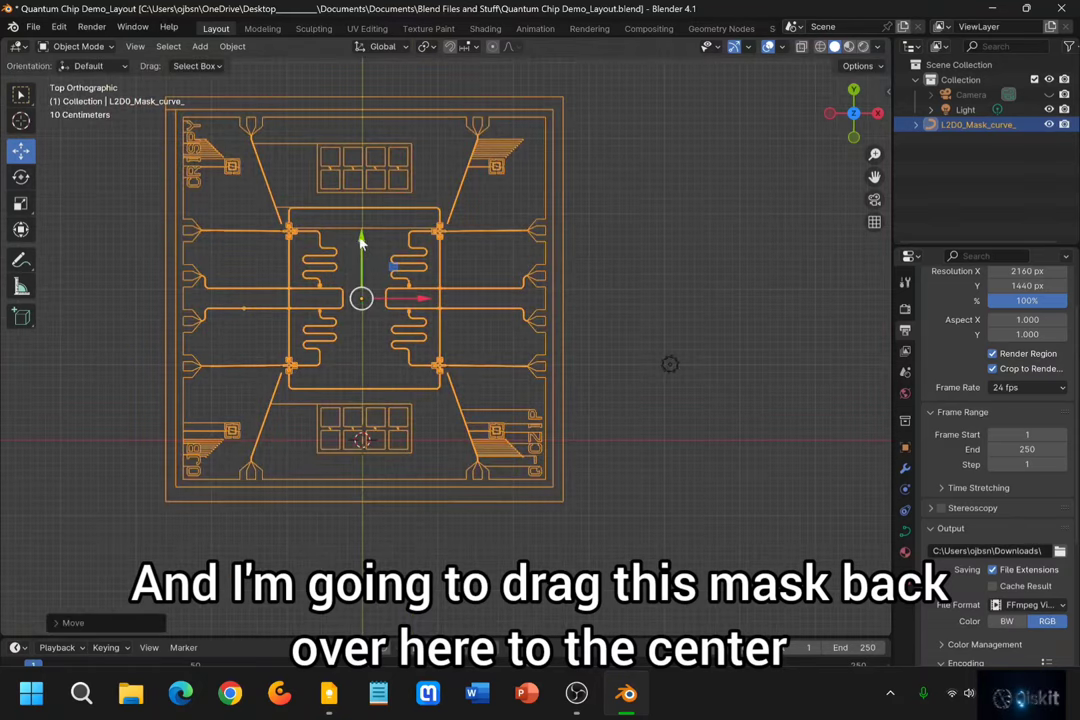
pyautogui.moveTo(362, 241); pyautogui.dragTo(395, 372)
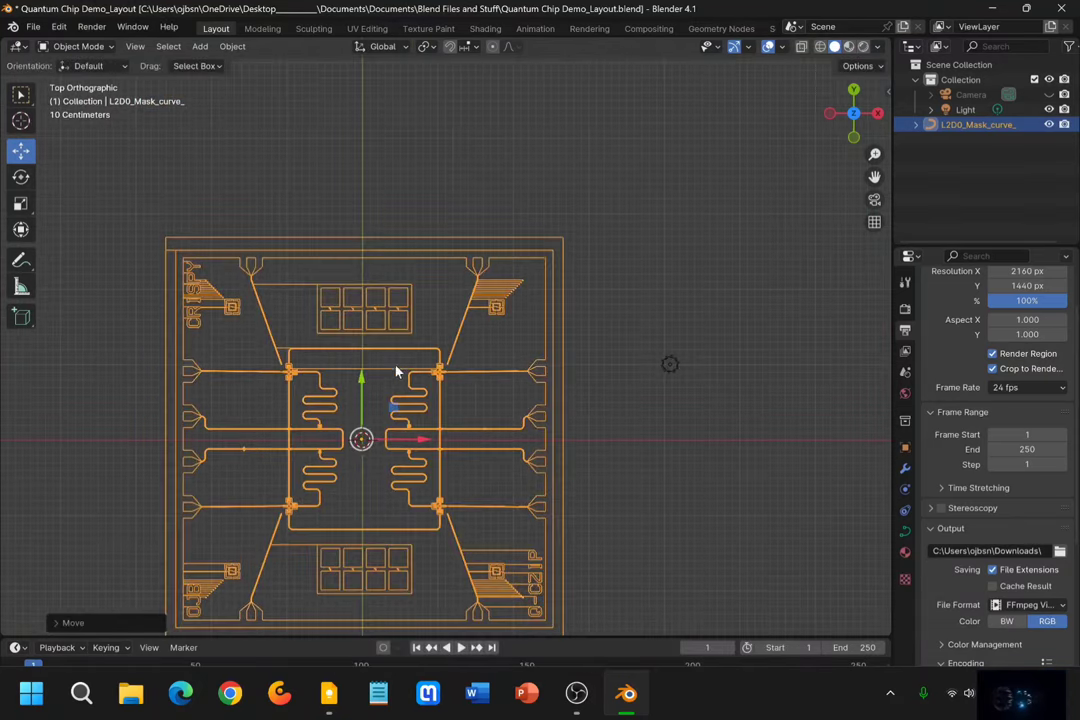
pyautogui.scroll(2, 400, 361)
pyautogui.keyDown('shift'); pyautogui.moveTo(401, 361); pyautogui.dragTo(458, 260, button='middle'); pyautogui.keyUp('shift')
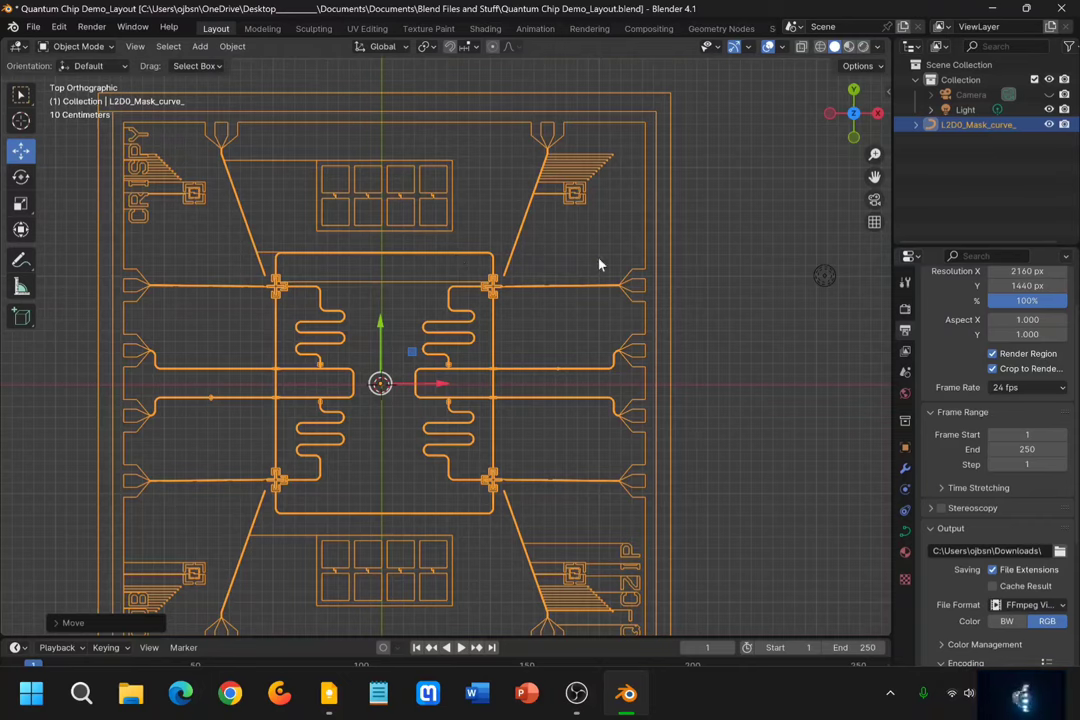
pyautogui.scroll(-3, 284, 313)
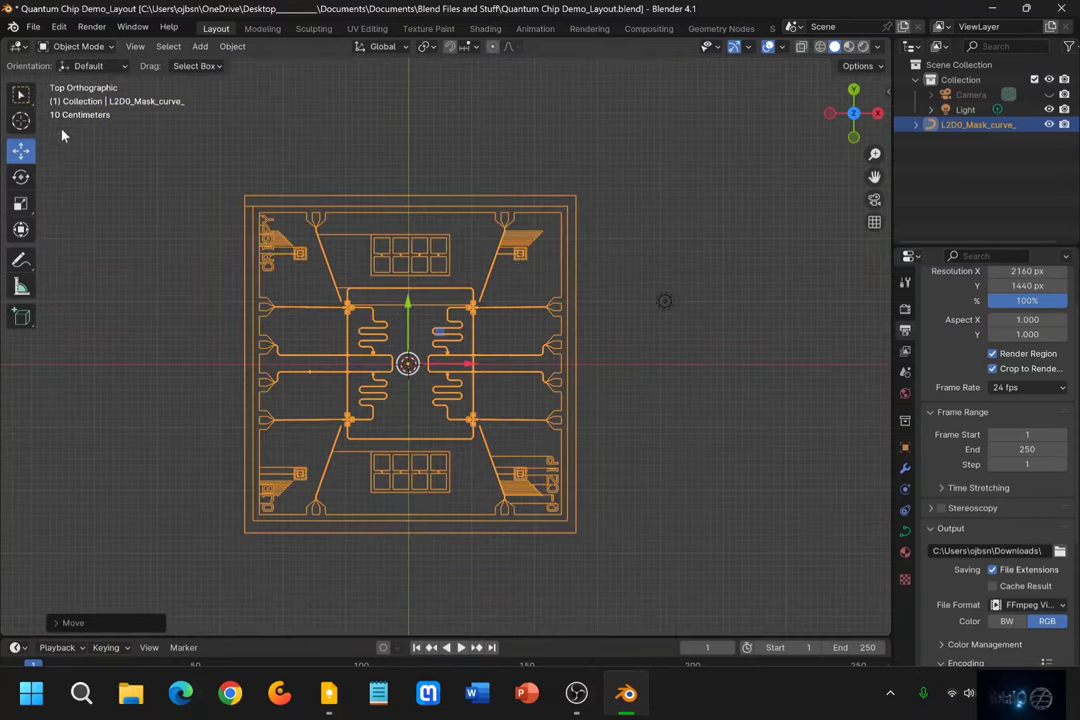
# Rotate the mask curve by -90° in the top view and check the chip's orientation
pyautogui.click(21, 176)
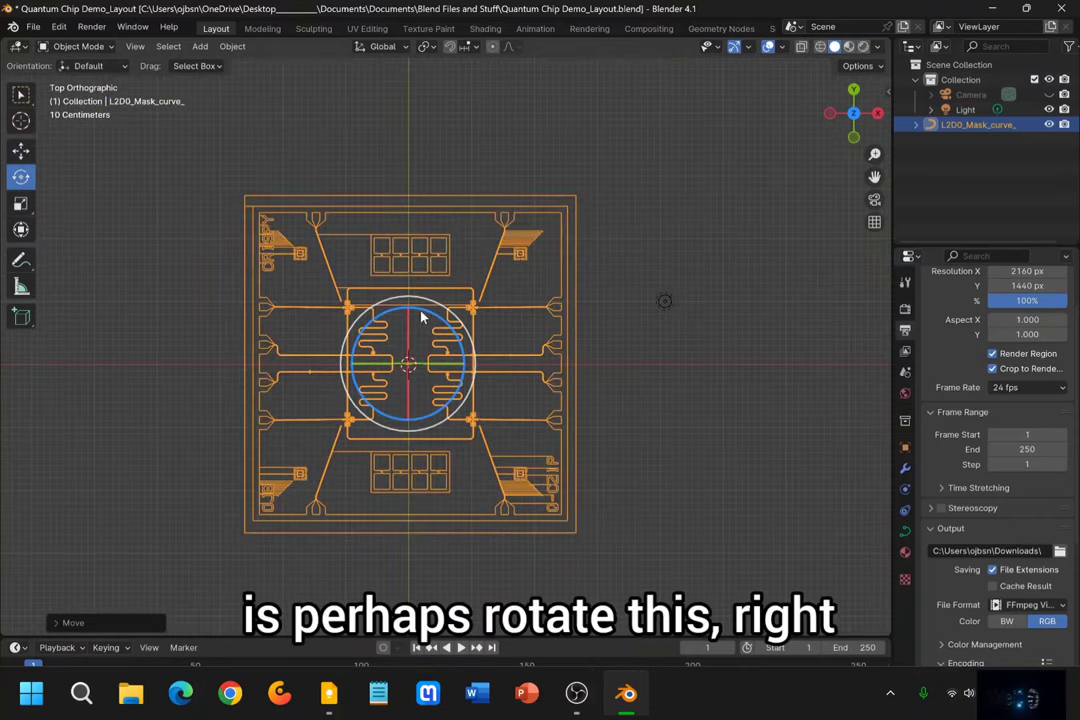
pyautogui.moveTo(421, 316); pyautogui.dragTo(468, 370)
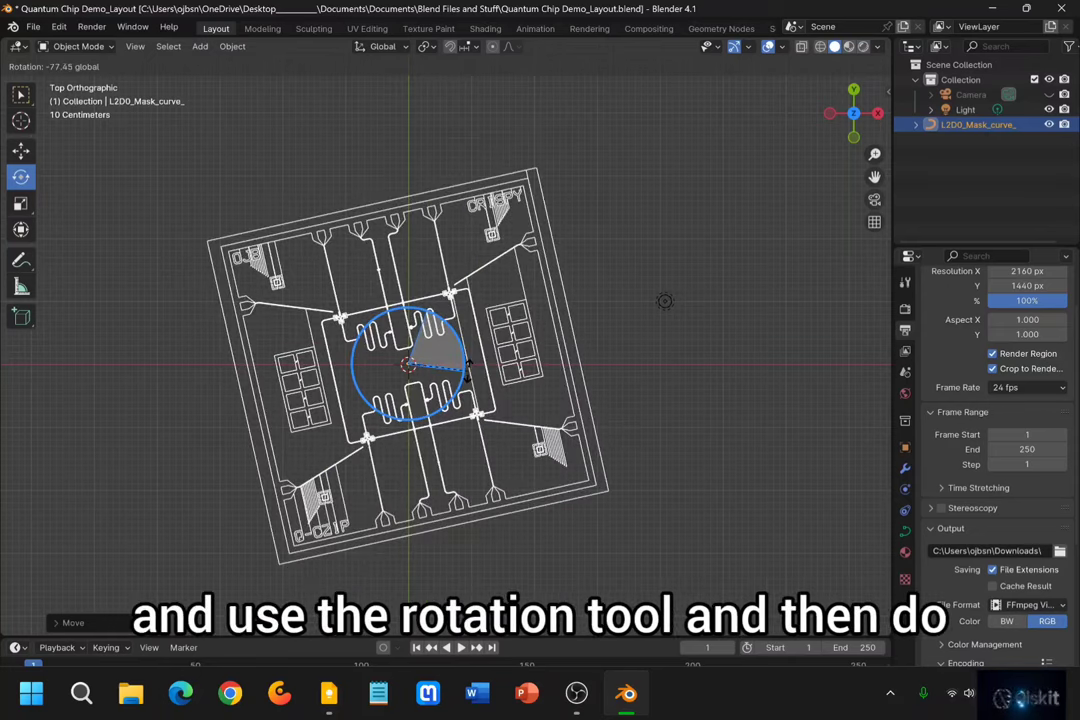
pyautogui.write('-90')
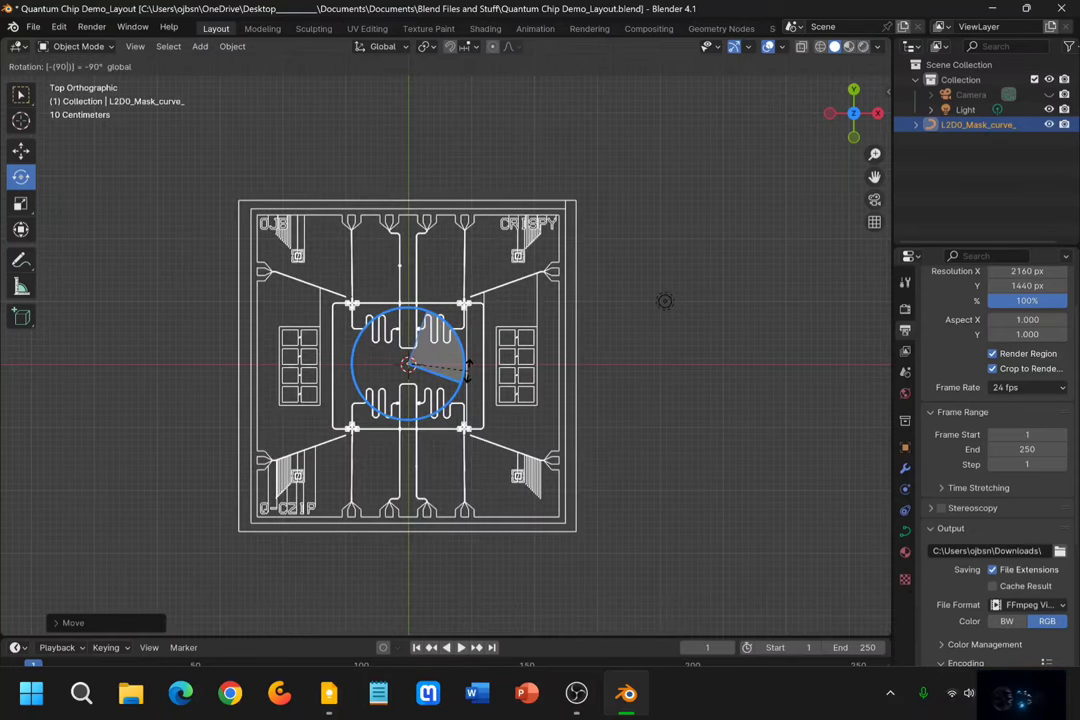
pyautogui.press('Return')
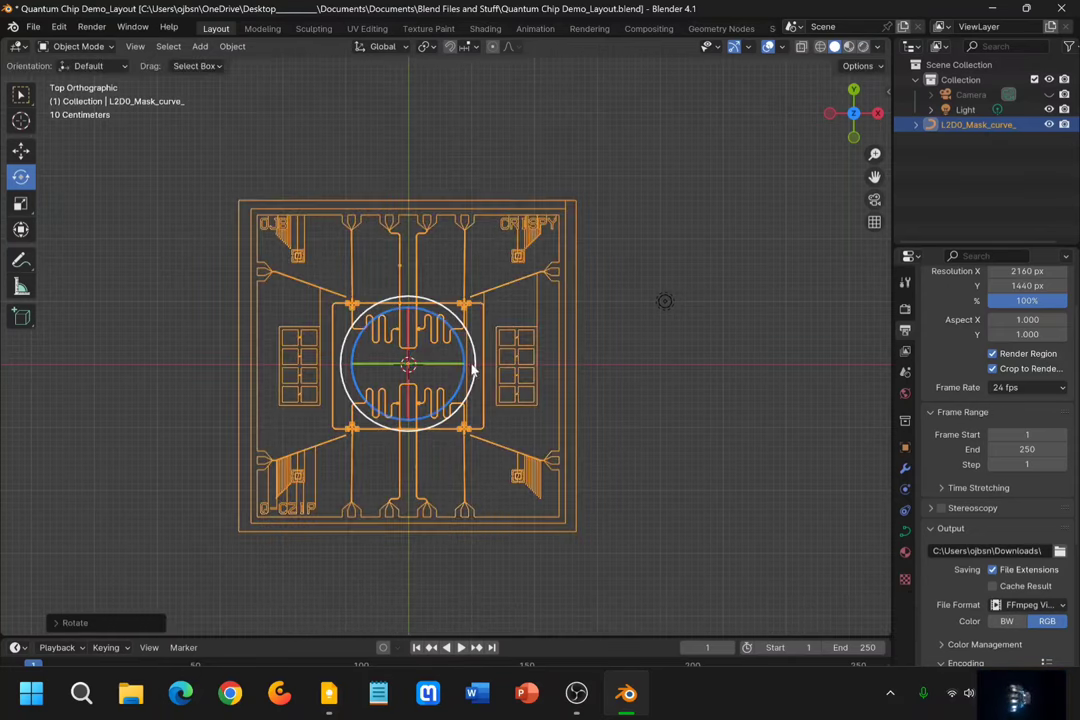
pyautogui.click(672, 210)
pyautogui.scroll(5, 405, 330)
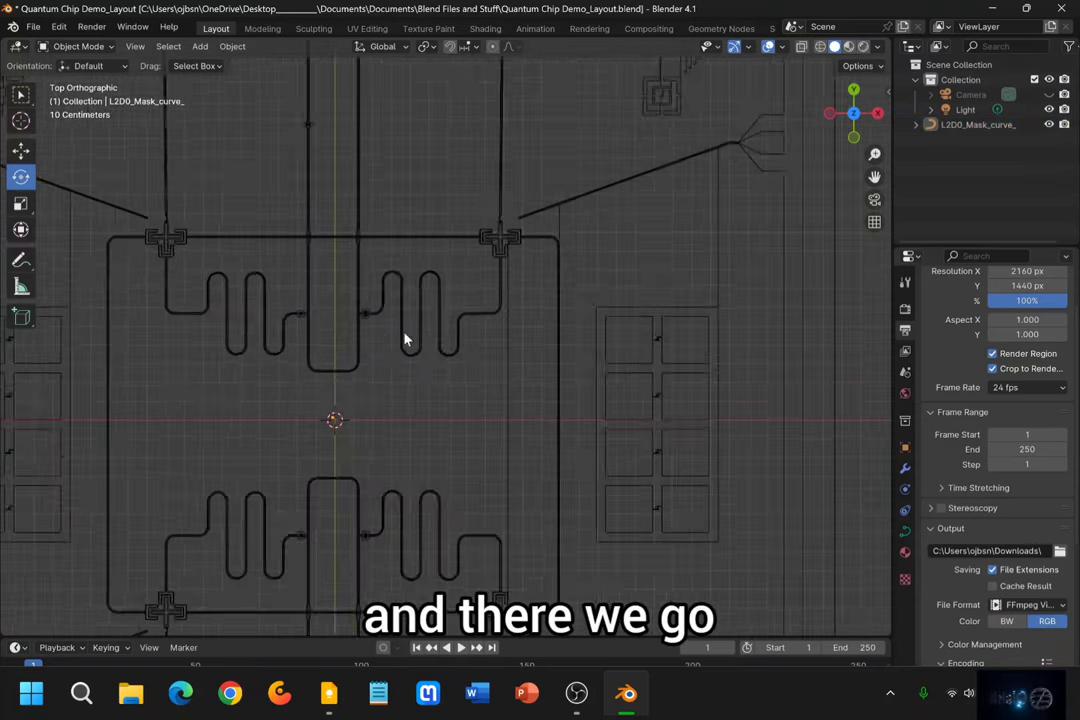
pyautogui.scroll(-3, 408, 300)
pyautogui.moveTo(410, 284); pyautogui.dragTo(465, 306, button='middle')
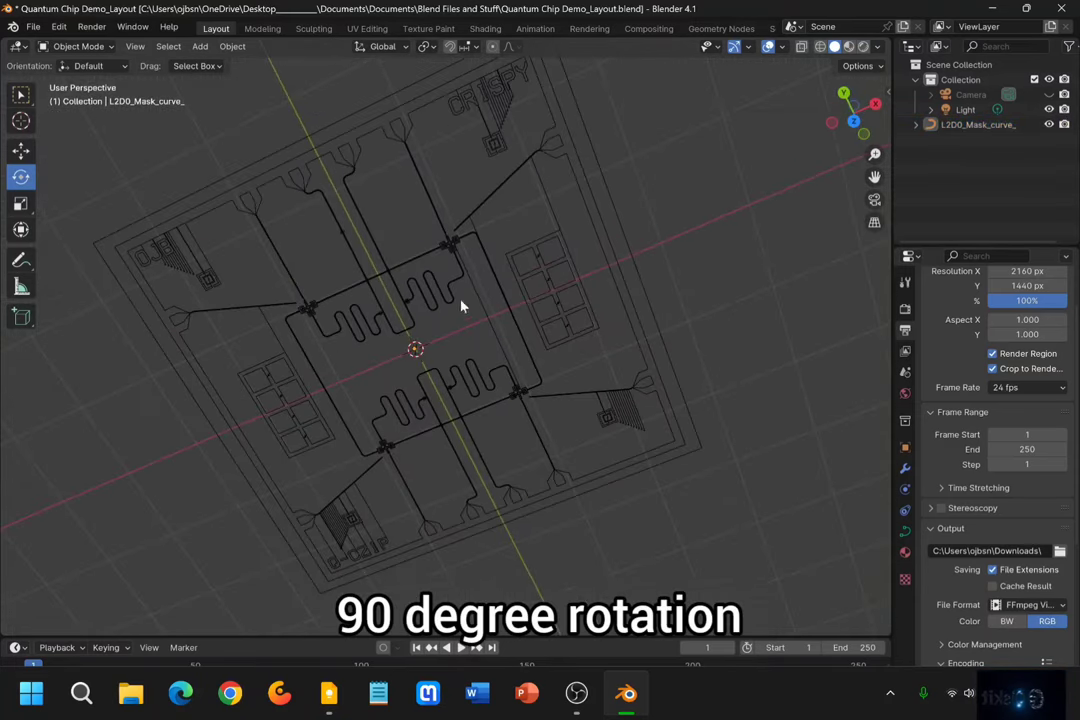
pyautogui.click(853, 106)
pyautogui.scroll(-5, 472, 308)
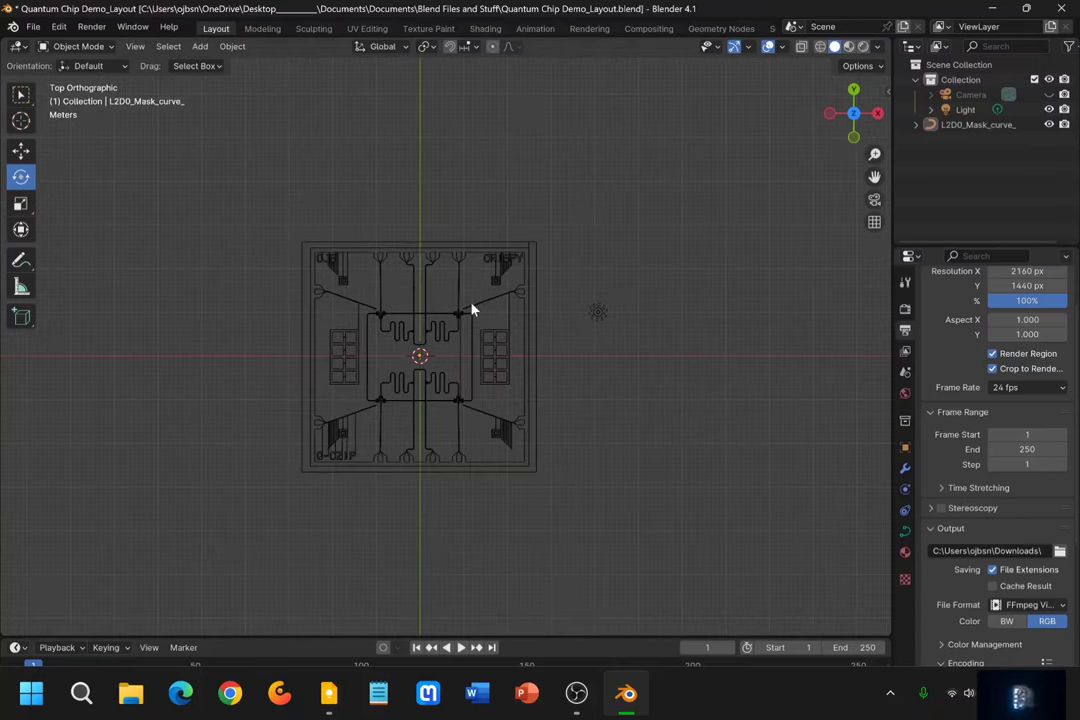
# Convert the L2D0_Mask_curve_ object to a mesh
pyautogui.click(472, 308)
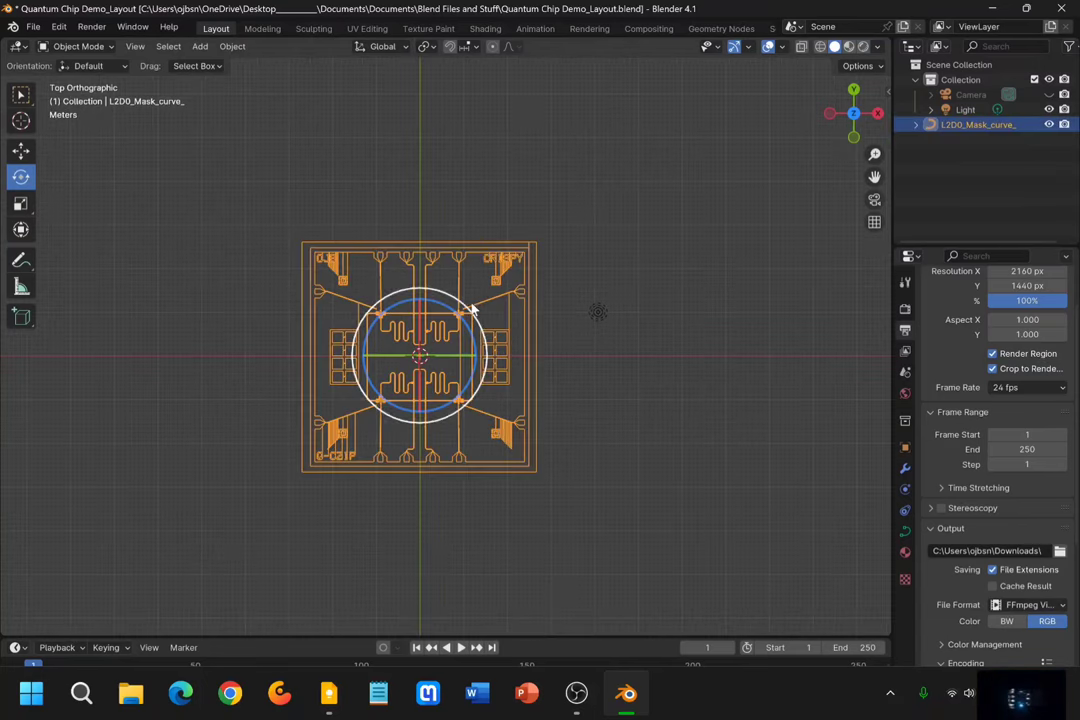
pyautogui.click(21, 151)
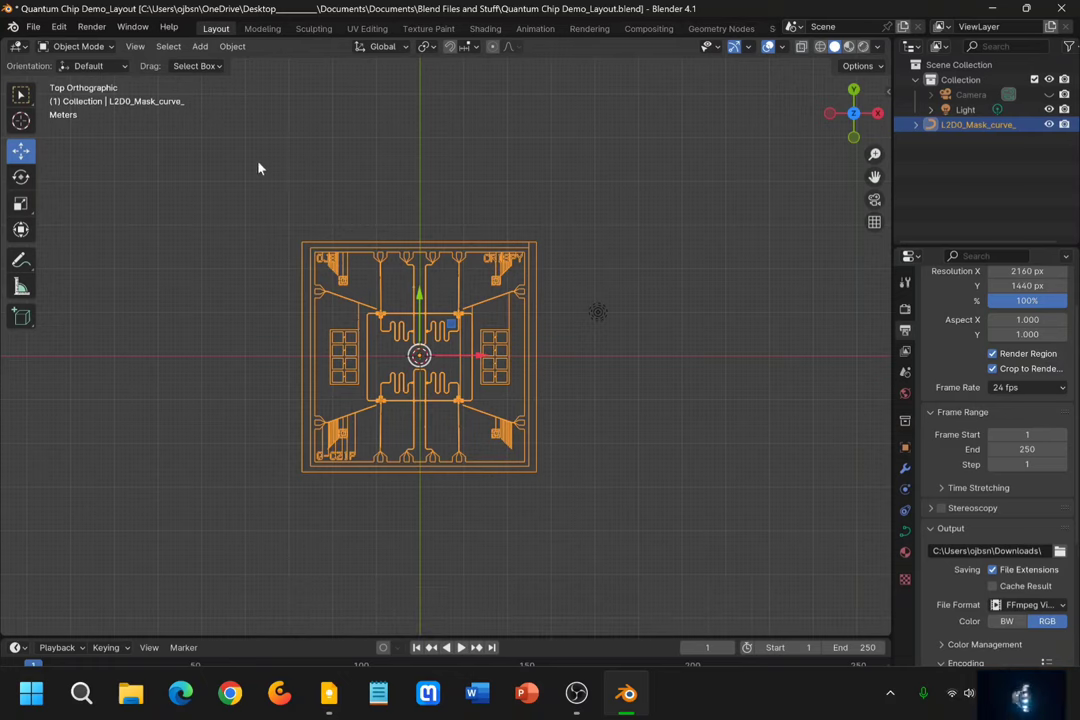
pyautogui.scroll(6, 405, 305)
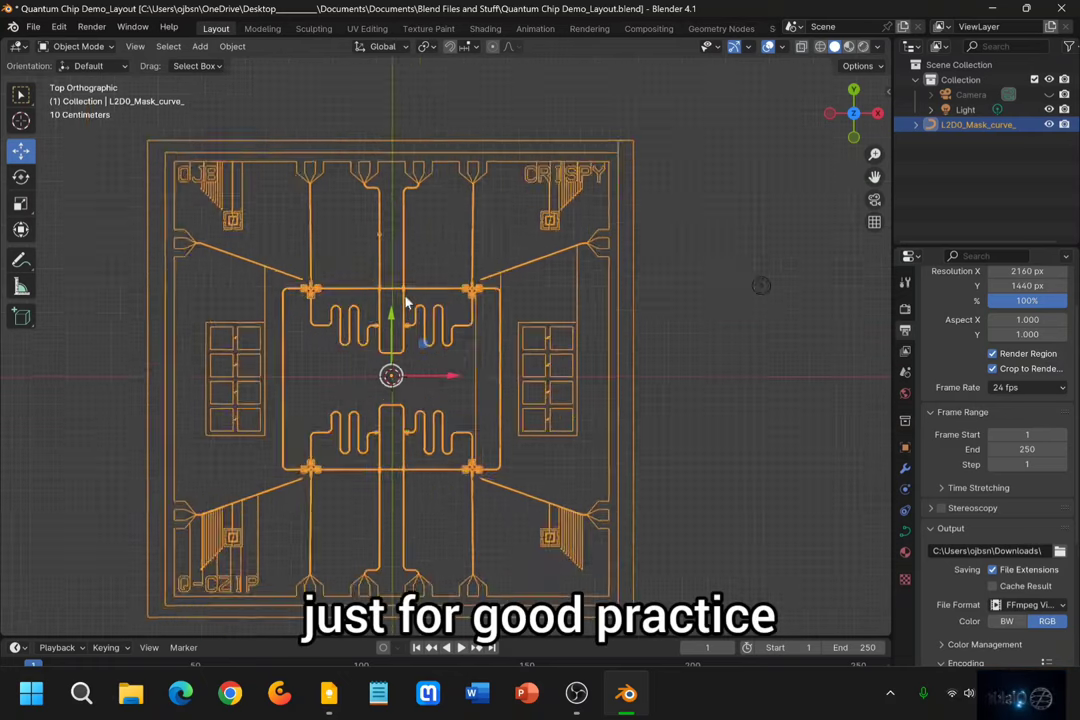
pyautogui.scroll(-4, 405, 302)
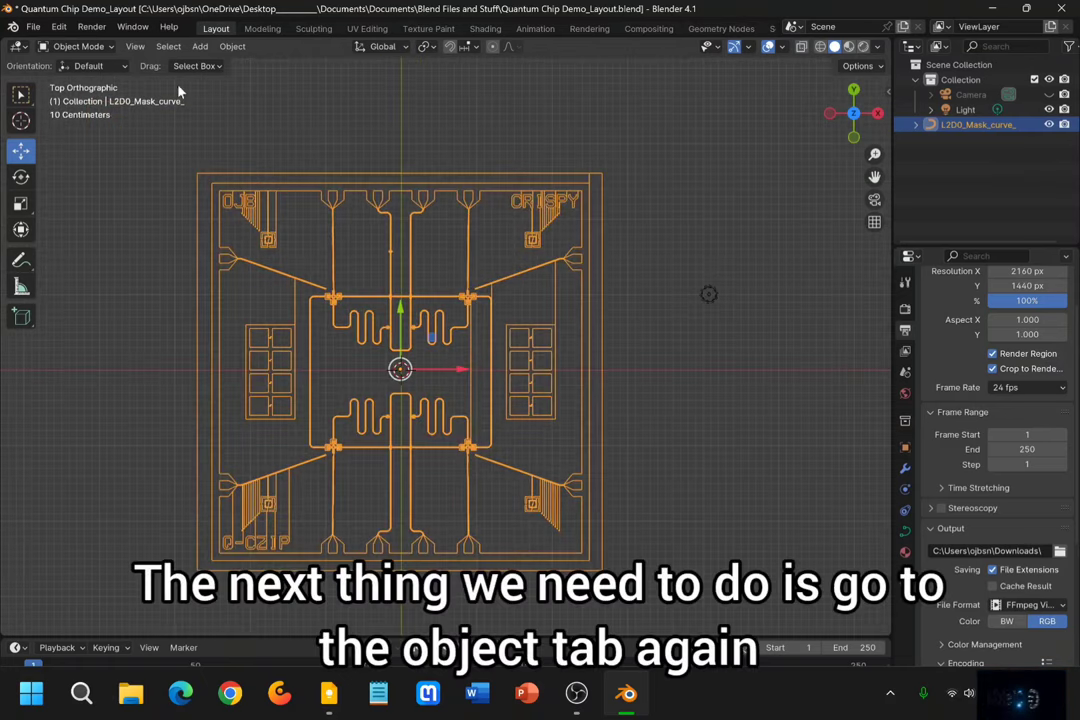
pyautogui.click(232, 47)
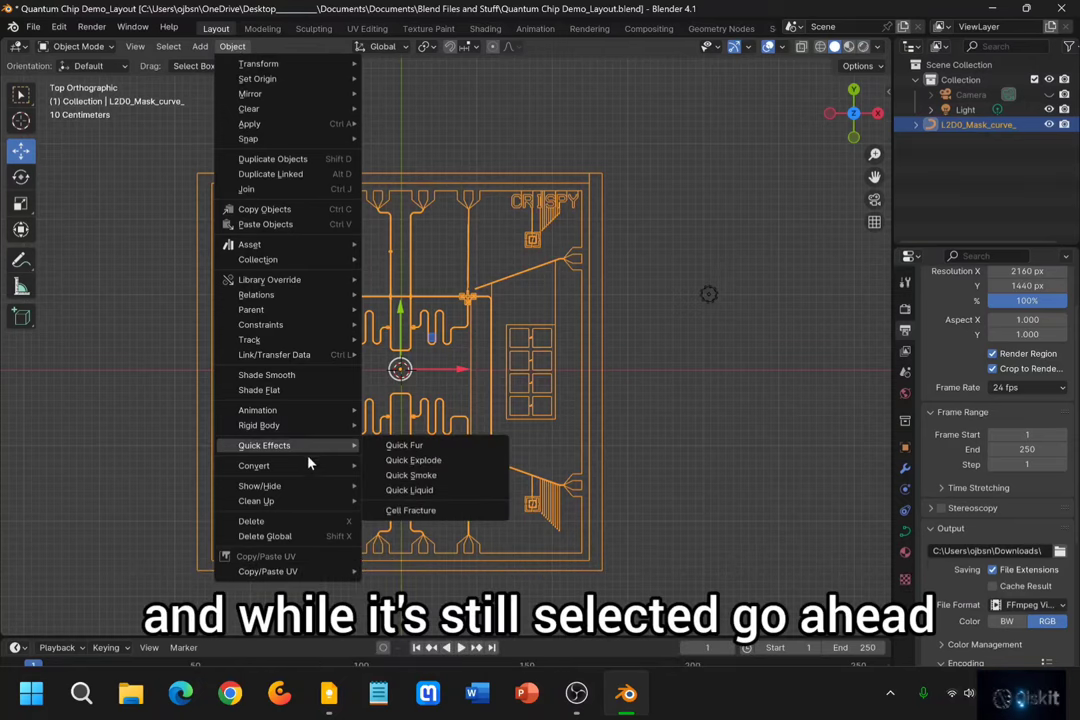
pyautogui.moveTo(325, 470)
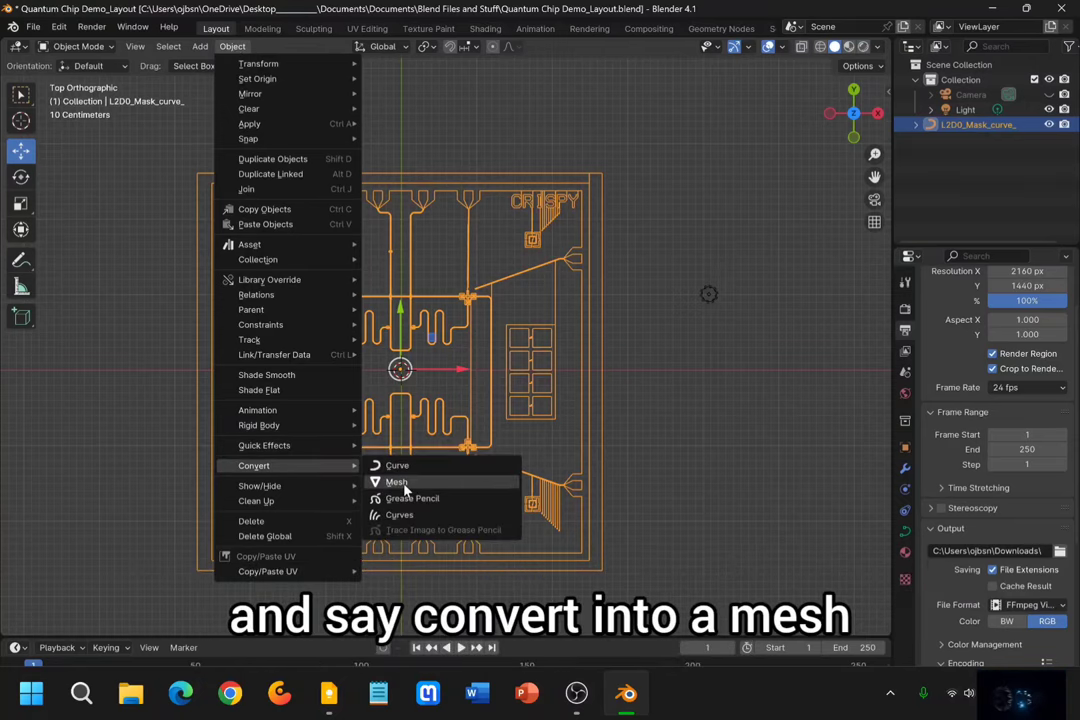
pyautogui.click(405, 485)
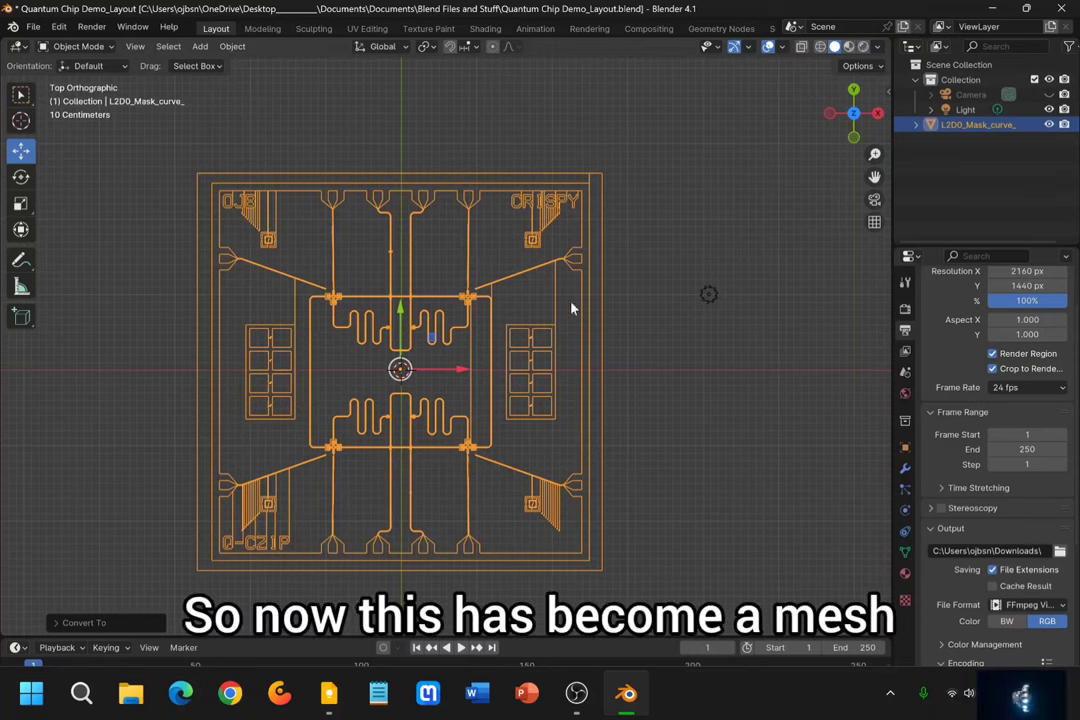
# Switch the mask mesh to Edit Mode, select all of its edges and fill the enclosed regions with faces
pyautogui.click(600, 322)
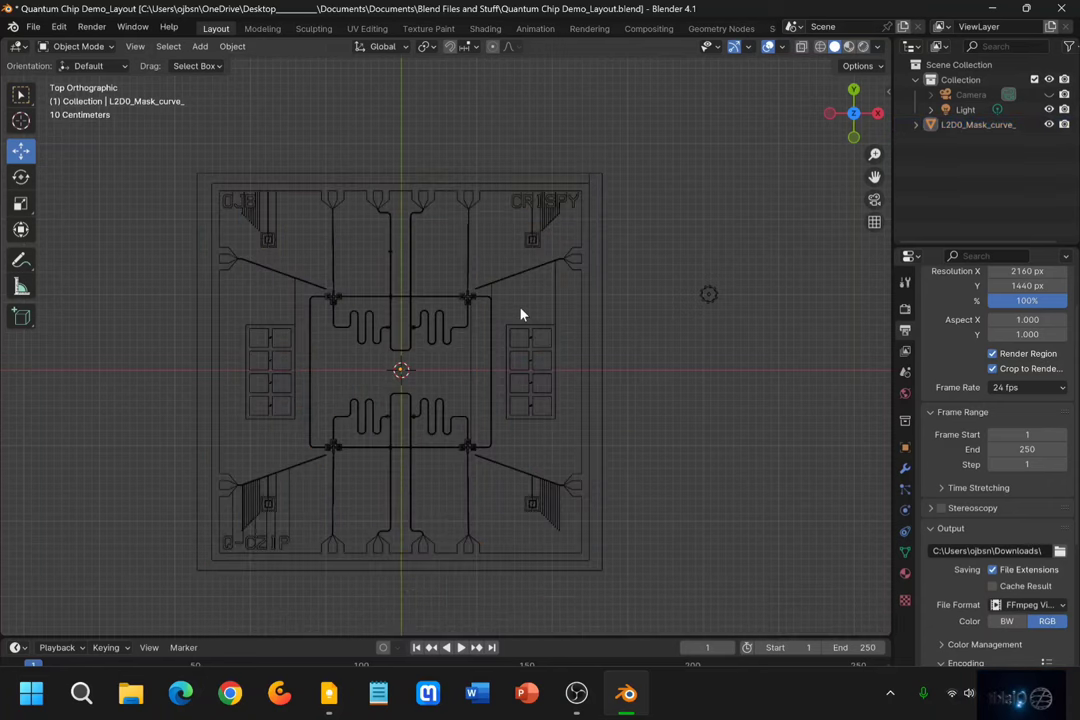
pyautogui.click(492, 322)
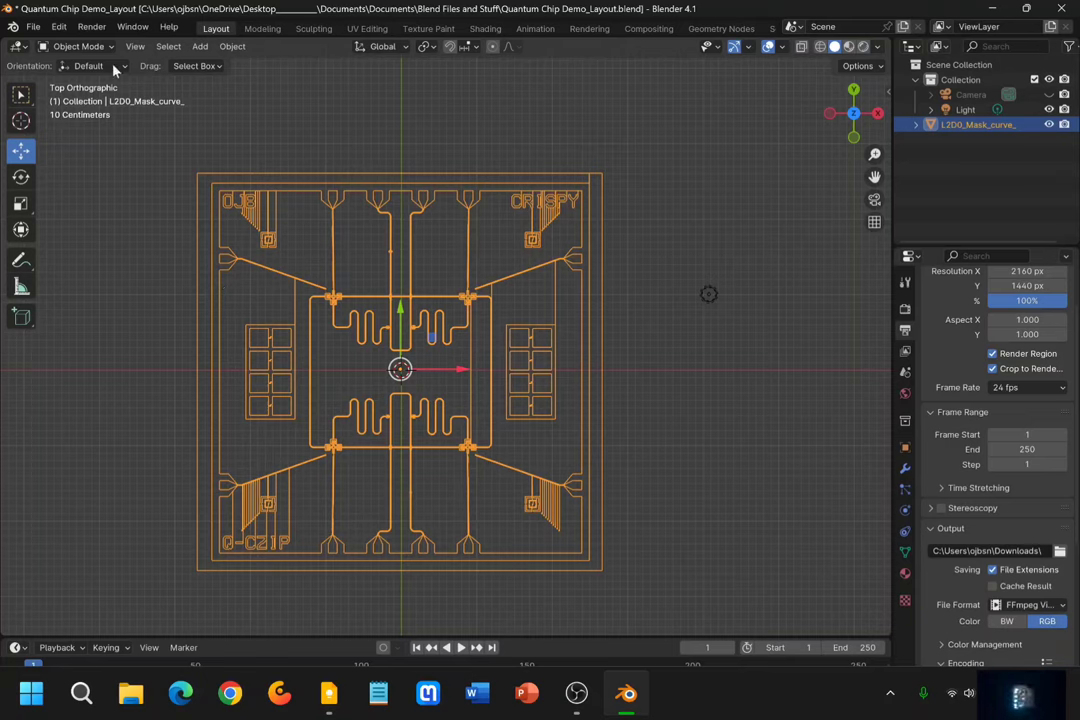
pyautogui.click(86, 46)
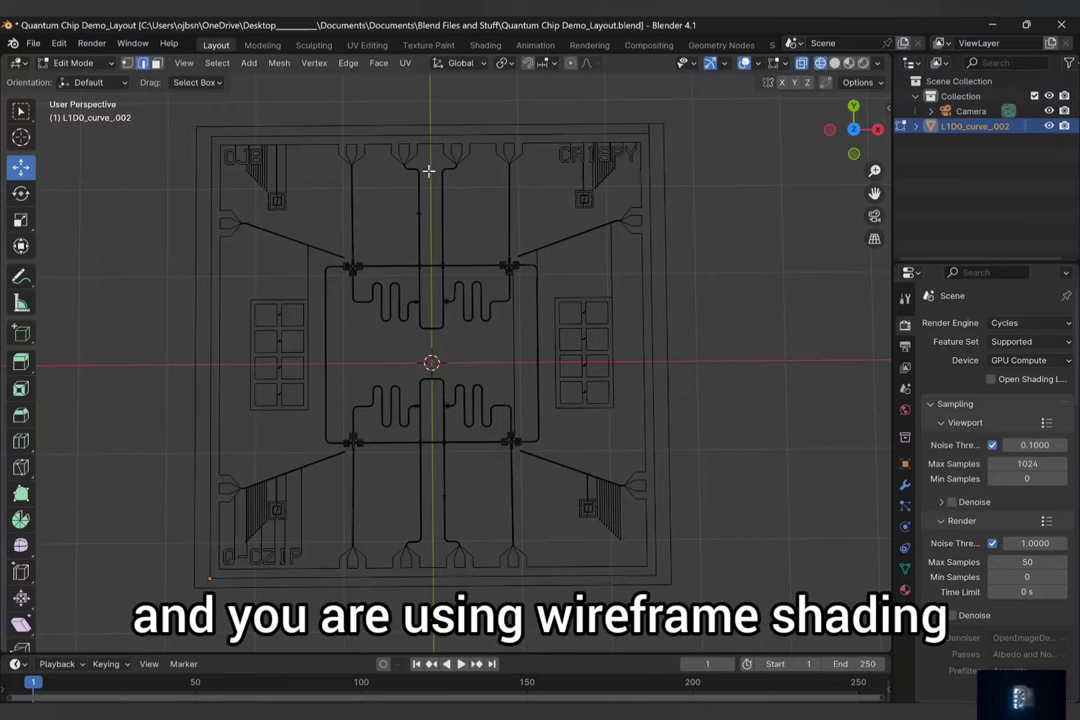
pyautogui.moveTo(176, 104); pyautogui.dragTo(698, 610)
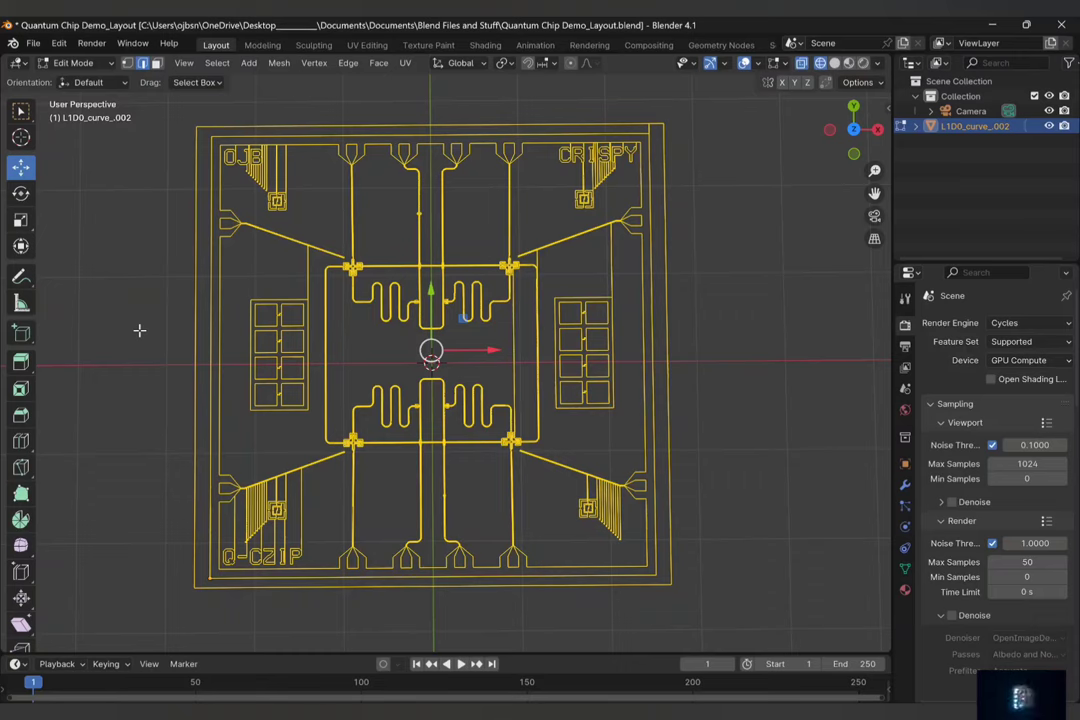
pyautogui.press('f')
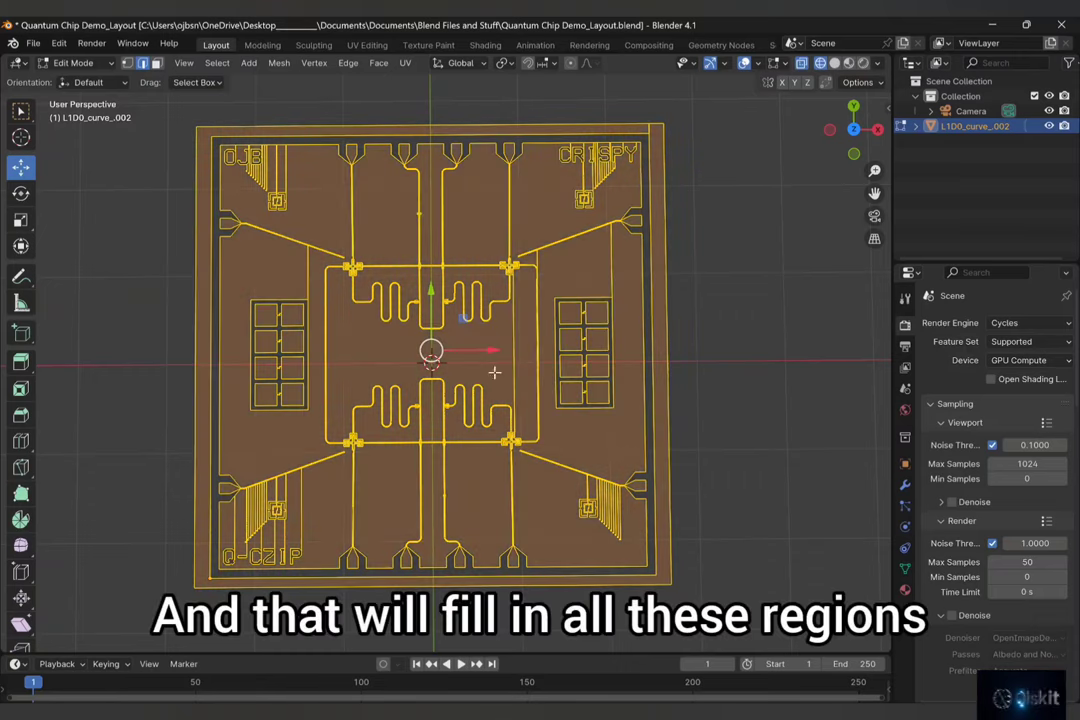
# Inspect the filled mask mesh up close, checking the faces and cutouts around the launch pads, feedlines and resonators from above and at an angle
pyautogui.scroll(6, 526, 406)
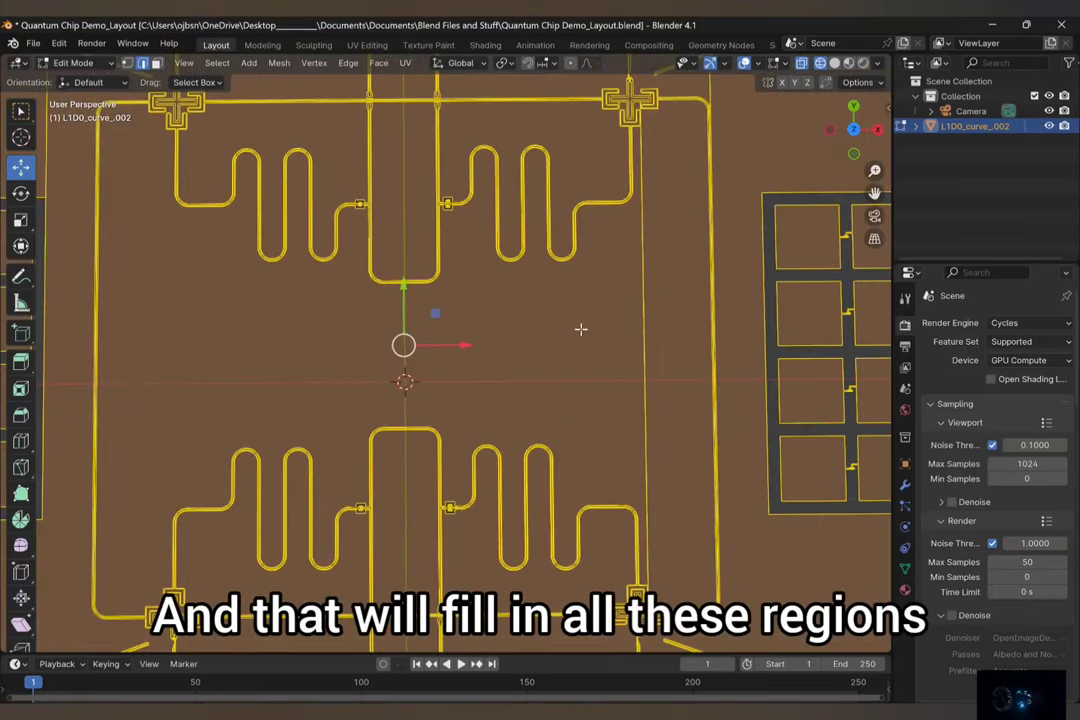
pyautogui.scroll(-3, 581, 329)
pyautogui.scroll(5, 586, 362)
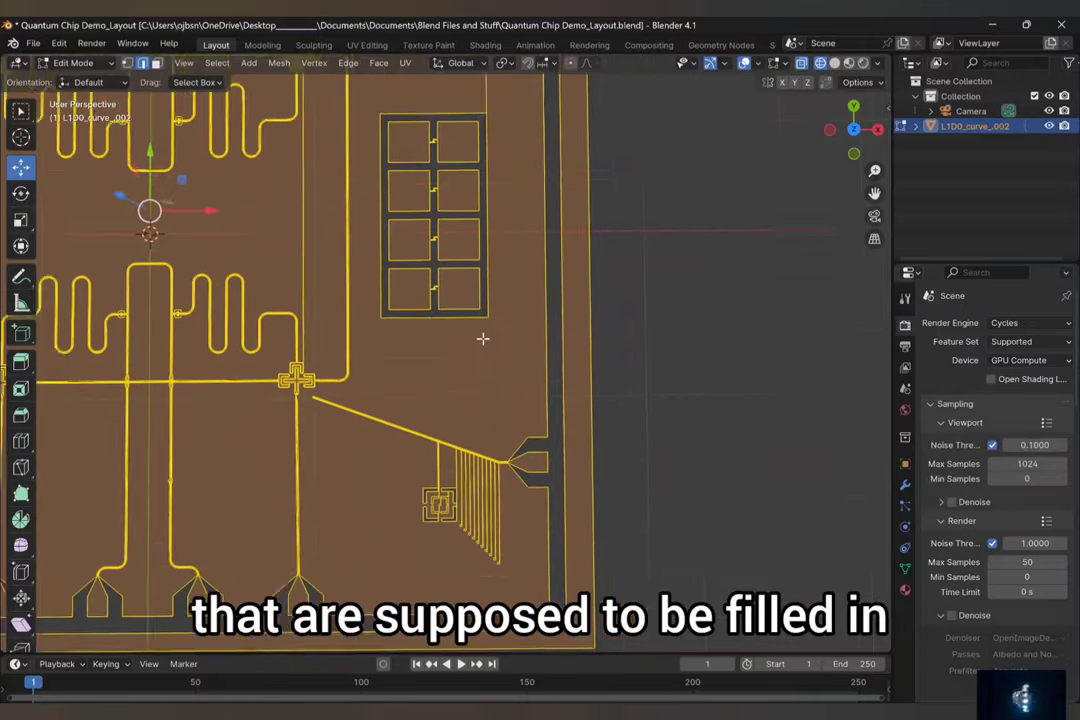
pyautogui.scroll(8, 519, 372)
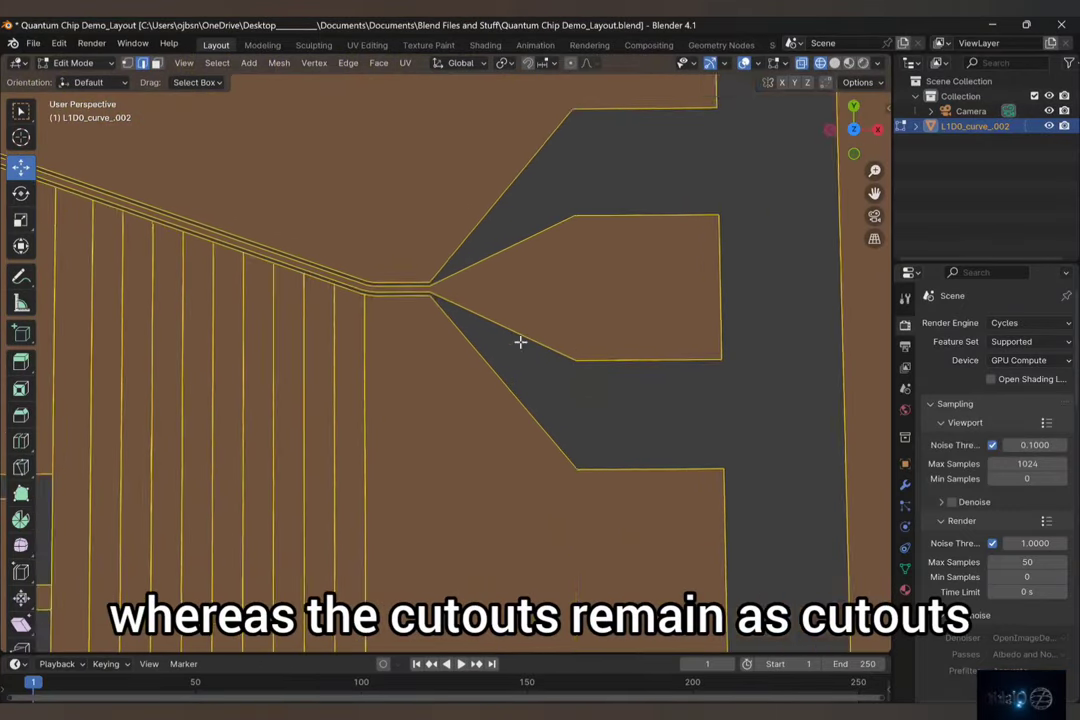
pyautogui.scroll(8, 530, 362)
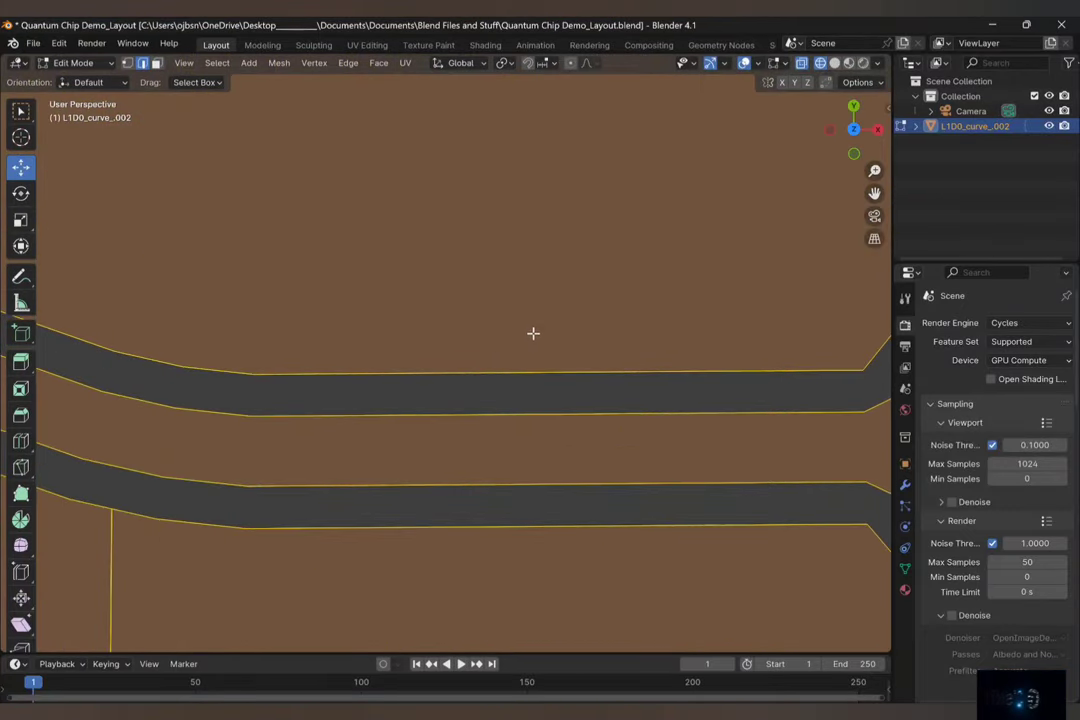
pyautogui.scroll(-10, 534, 335)
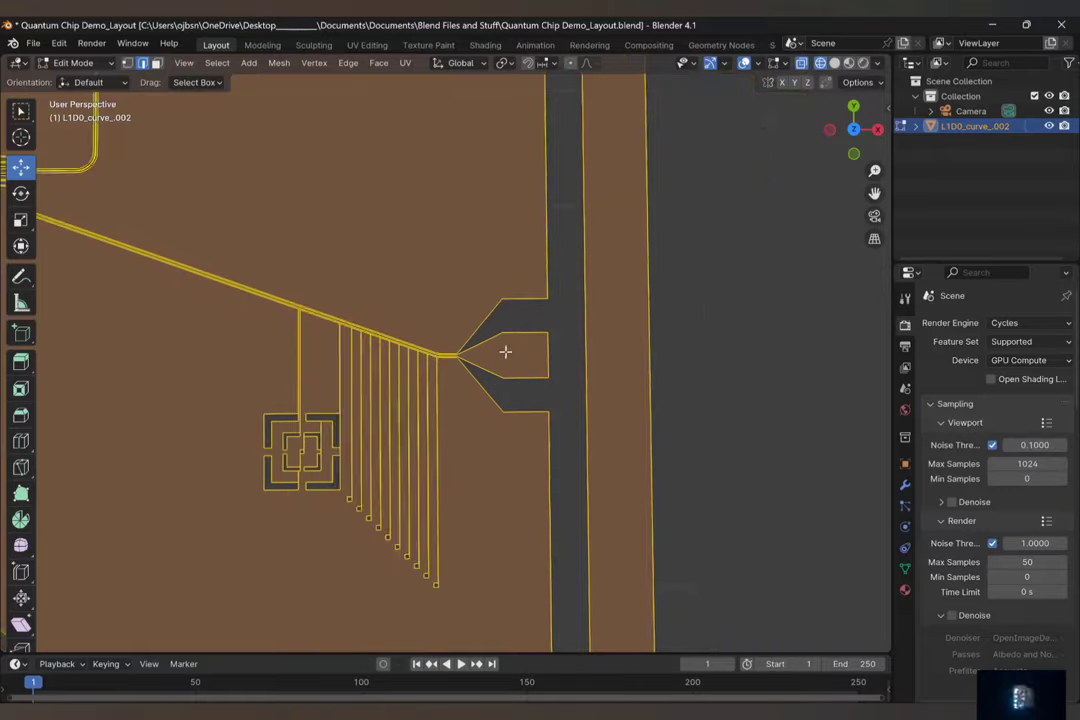
pyautogui.scroll(-5, 516, 359)
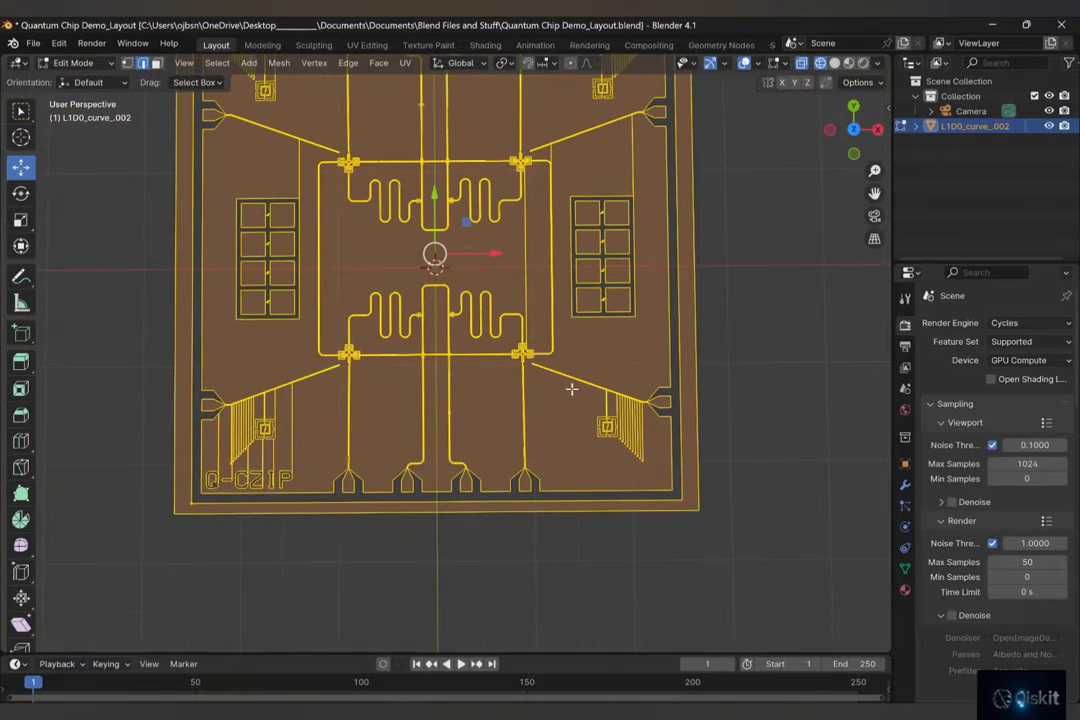
pyautogui.keyDown('shift'); pyautogui.moveTo(571, 386); pyautogui.dragTo(578, 460, button='middle'); pyautogui.keyUp('shift')
pyautogui.keyDown('shift'); pyautogui.moveTo(499, 405); pyautogui.dragTo(462, 400, button='middle'); pyautogui.keyUp('shift')
pyautogui.scroll(5, 462, 400)
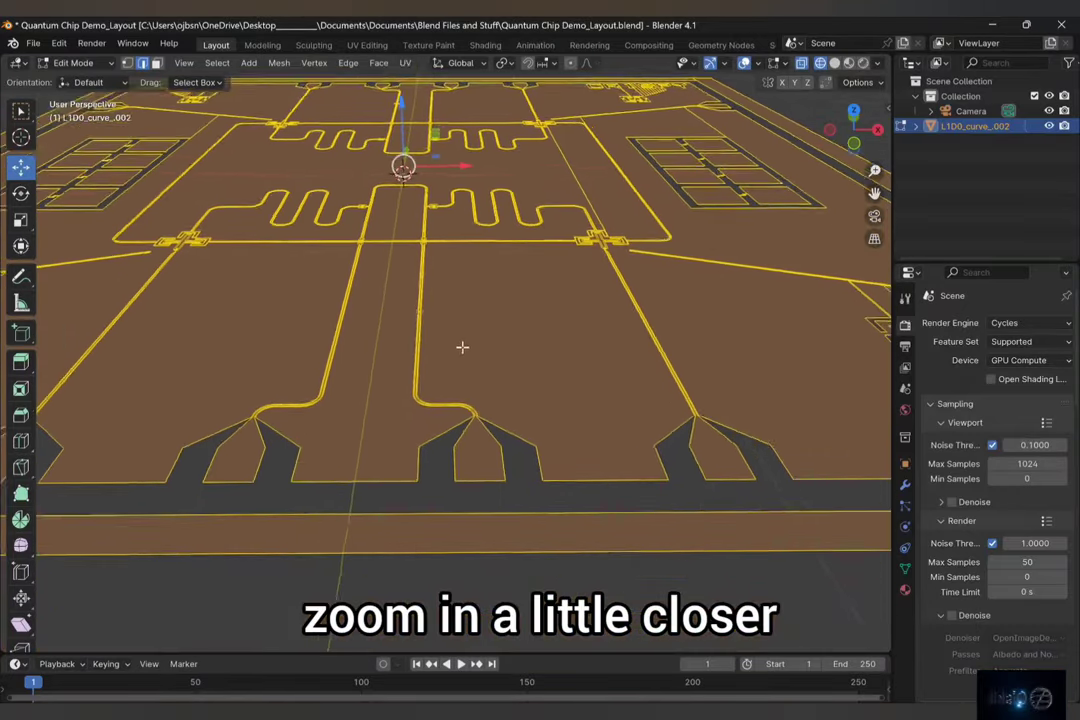
# Switch to face selection and extrude all the chip layout faces about 0.023 m along global Z
pyautogui.scroll(4, 481, 381)
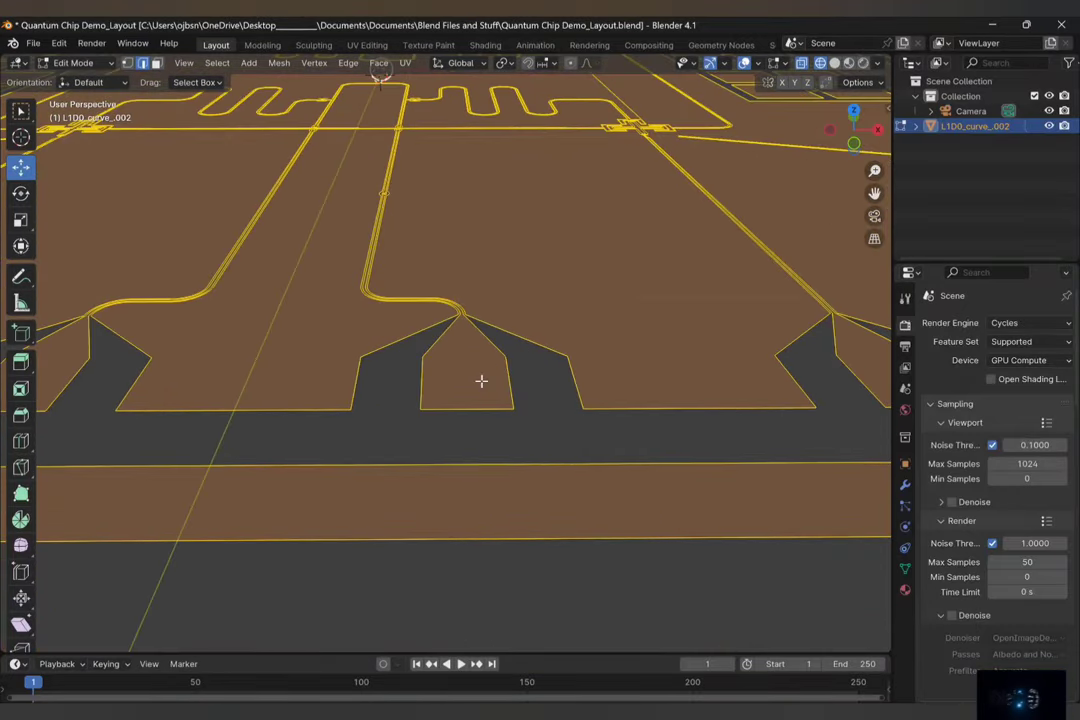
pyautogui.click(156, 64)
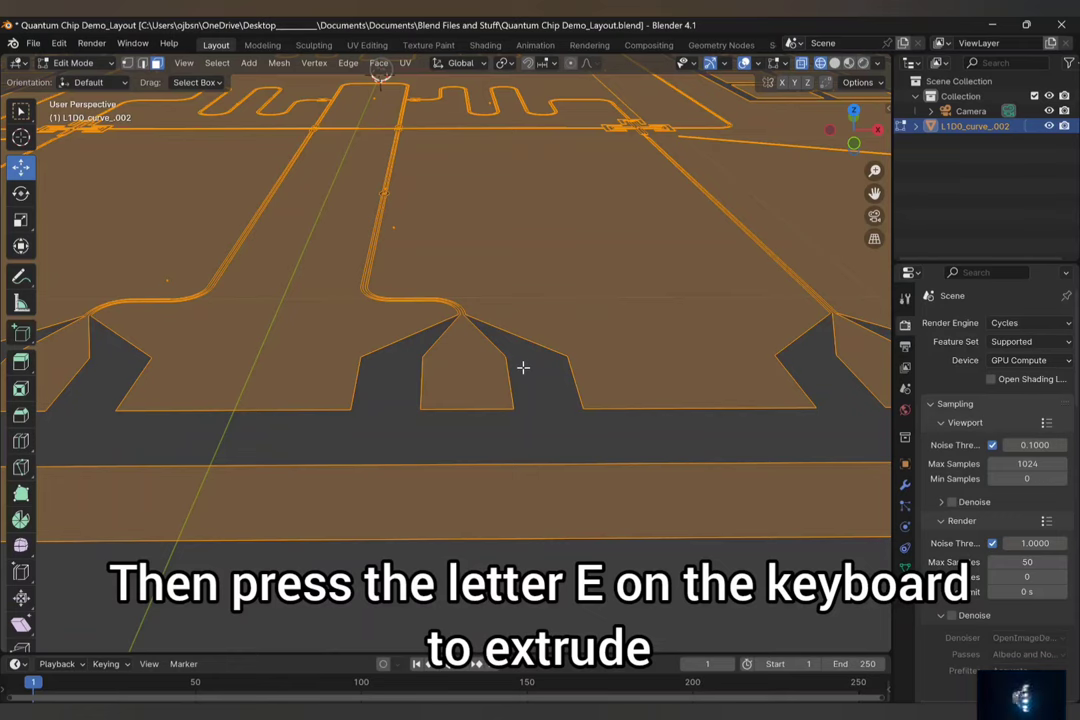
pyautogui.press('e')
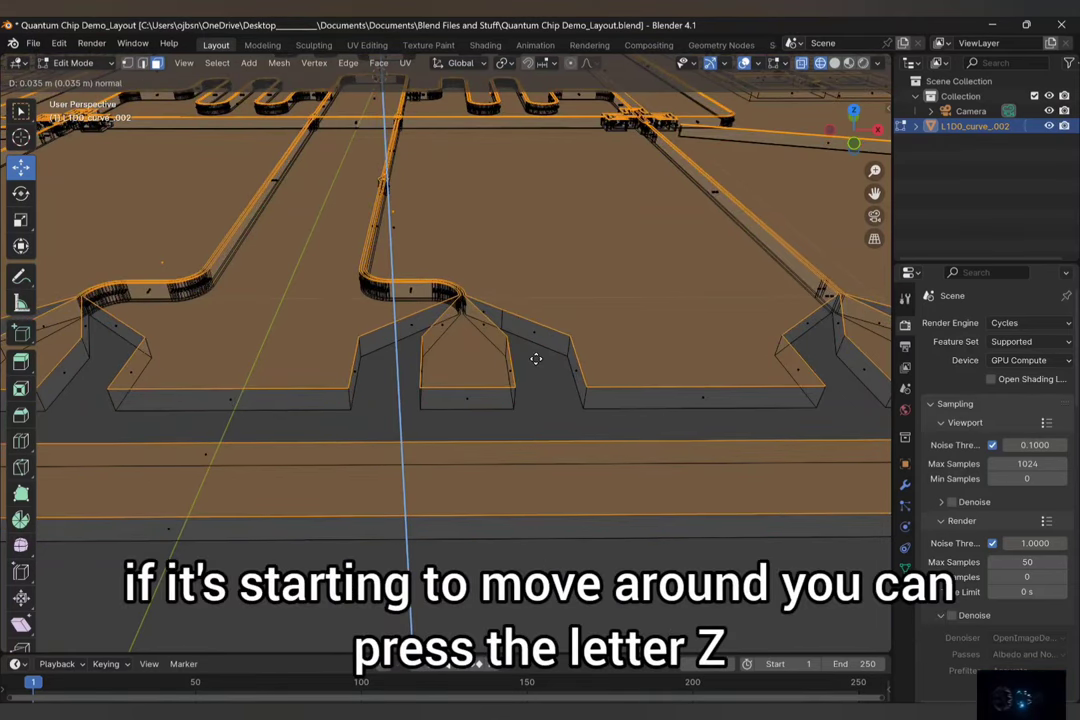
pyautogui.press('z')
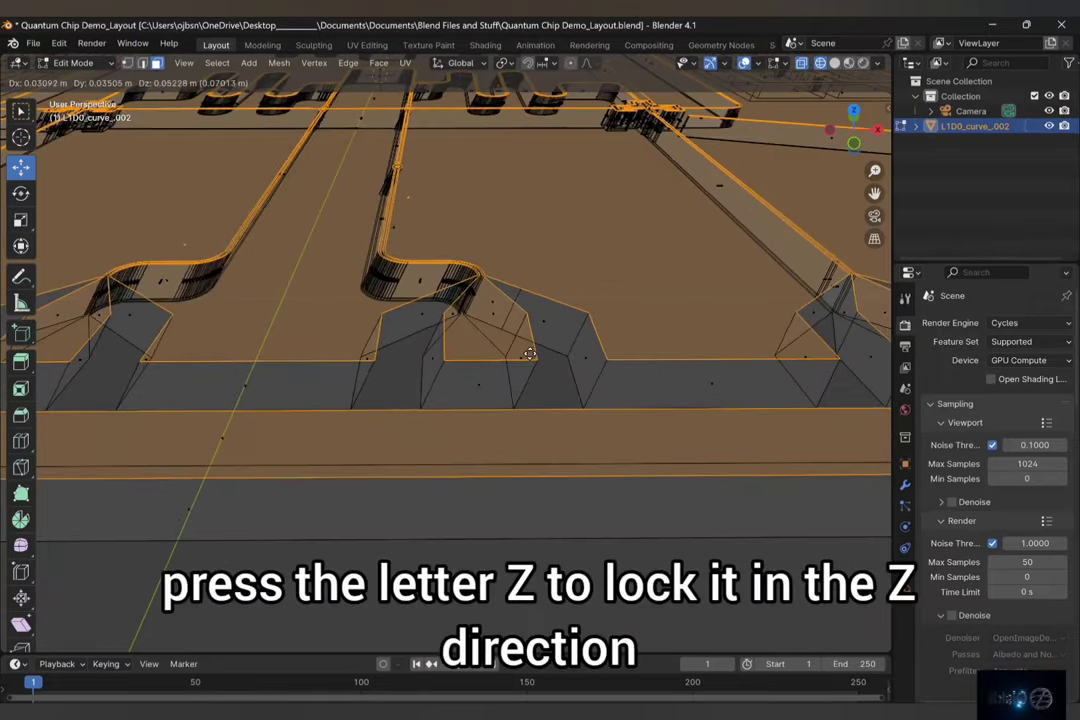
pyautogui.press('z')
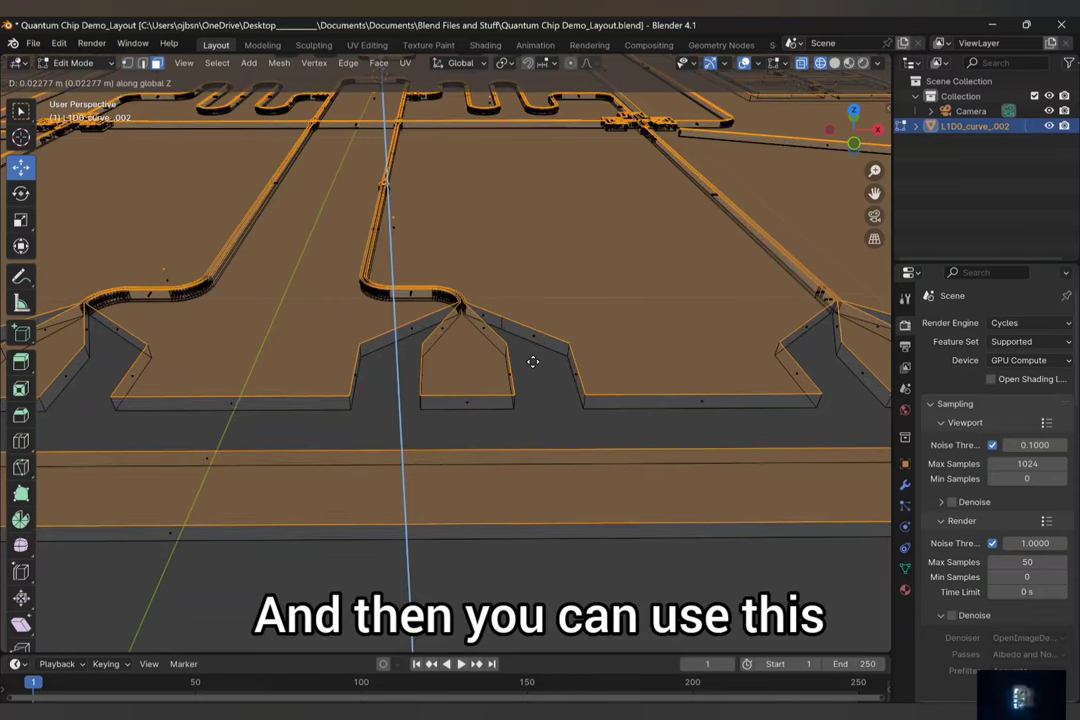
pyautogui.click(533, 361)
pyautogui.scroll(-4, 533, 361)
pyautogui.scroll(-4, 533, 361)
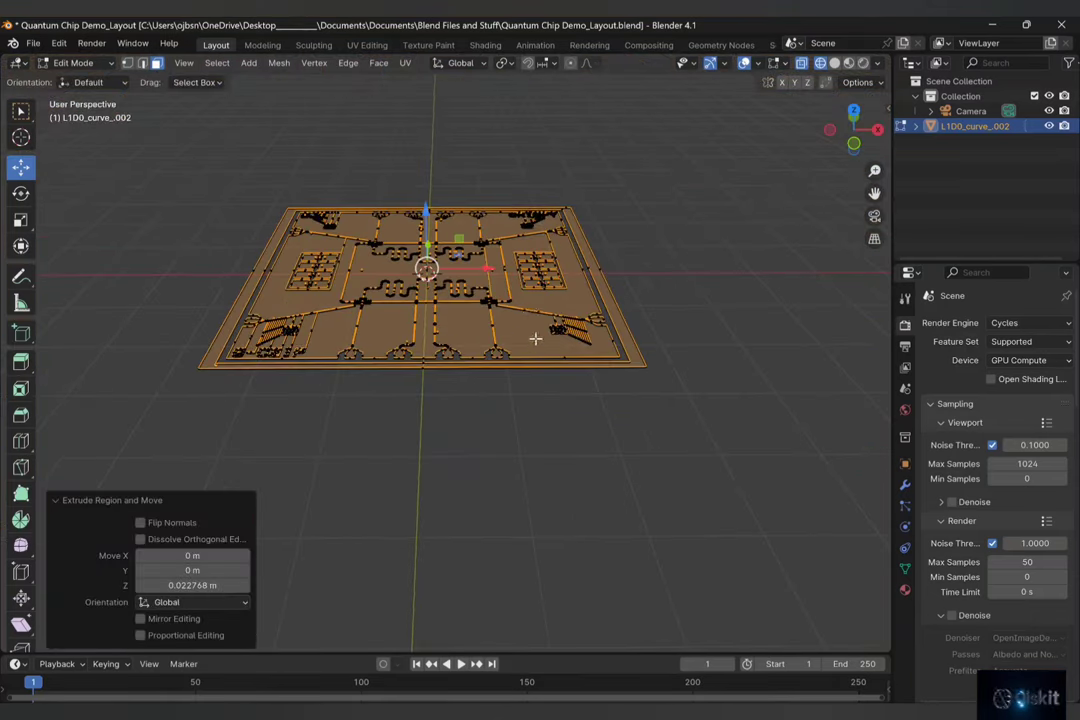
pyautogui.moveTo(535, 338); pyautogui.dragTo(531, 318, button='middle')
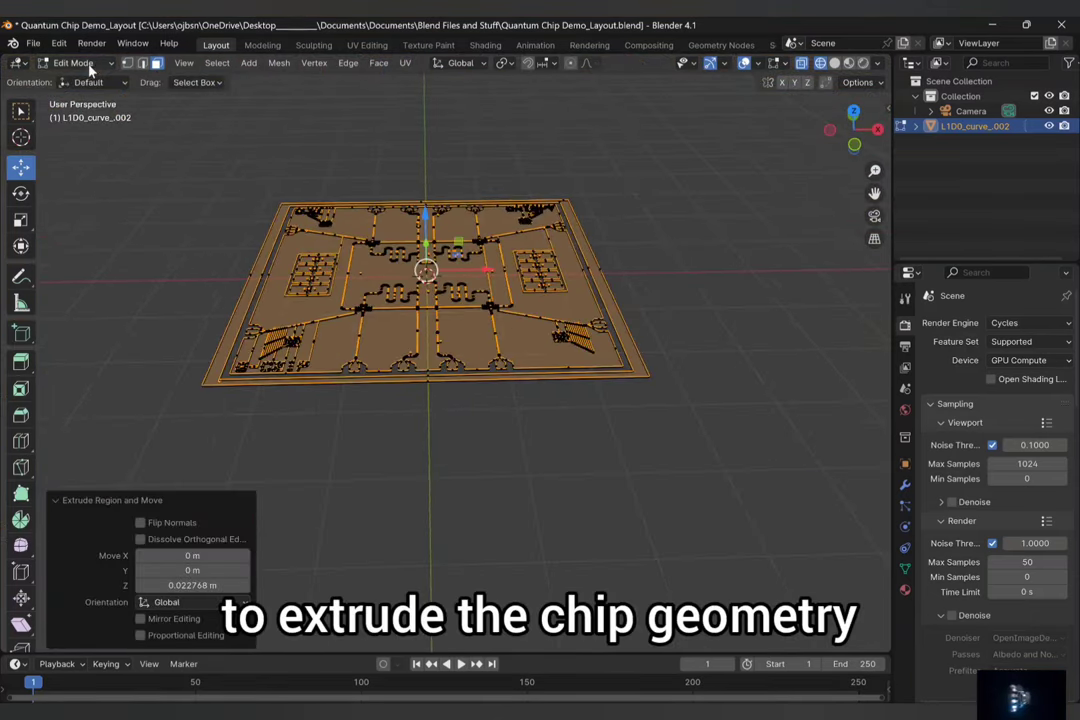
# Return to Object Mode, deselect the chip mesh and display the viewport in Material Preview shading
pyautogui.click(80, 63)
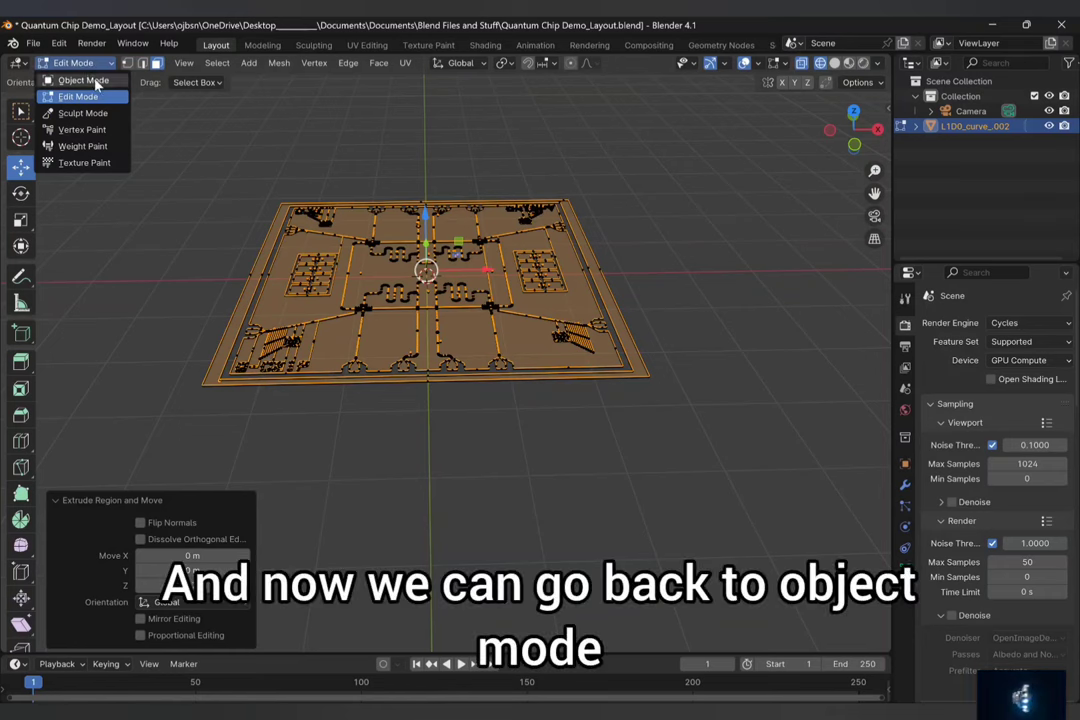
pyautogui.click(83, 80)
pyautogui.click(626, 254)
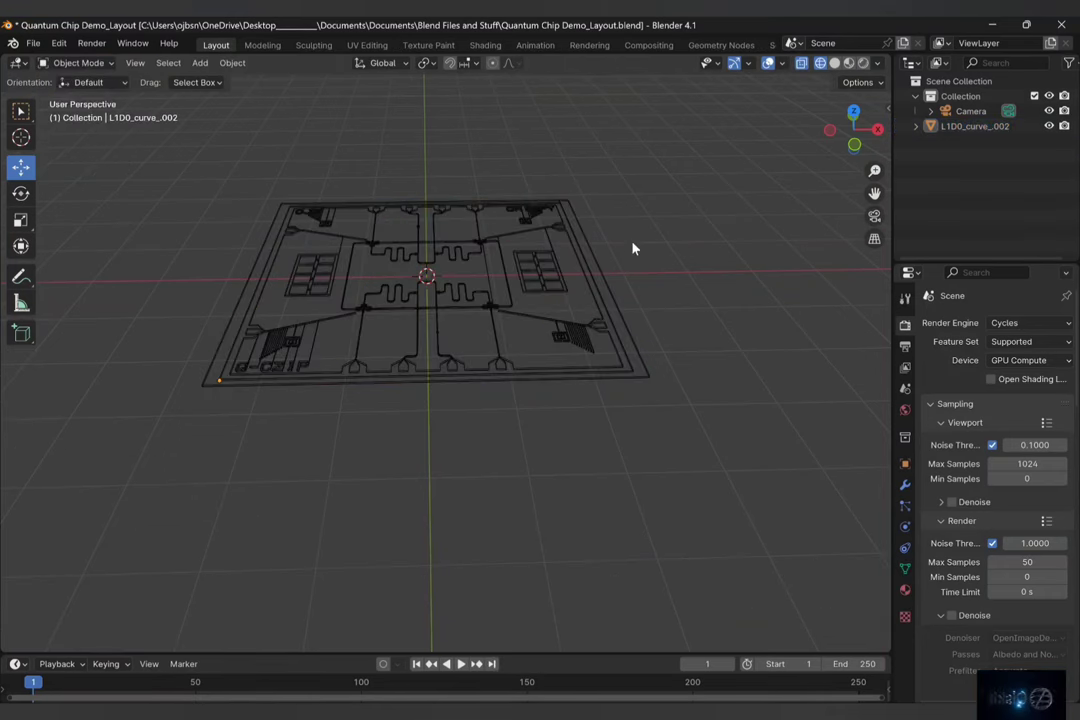
pyautogui.click(850, 64)
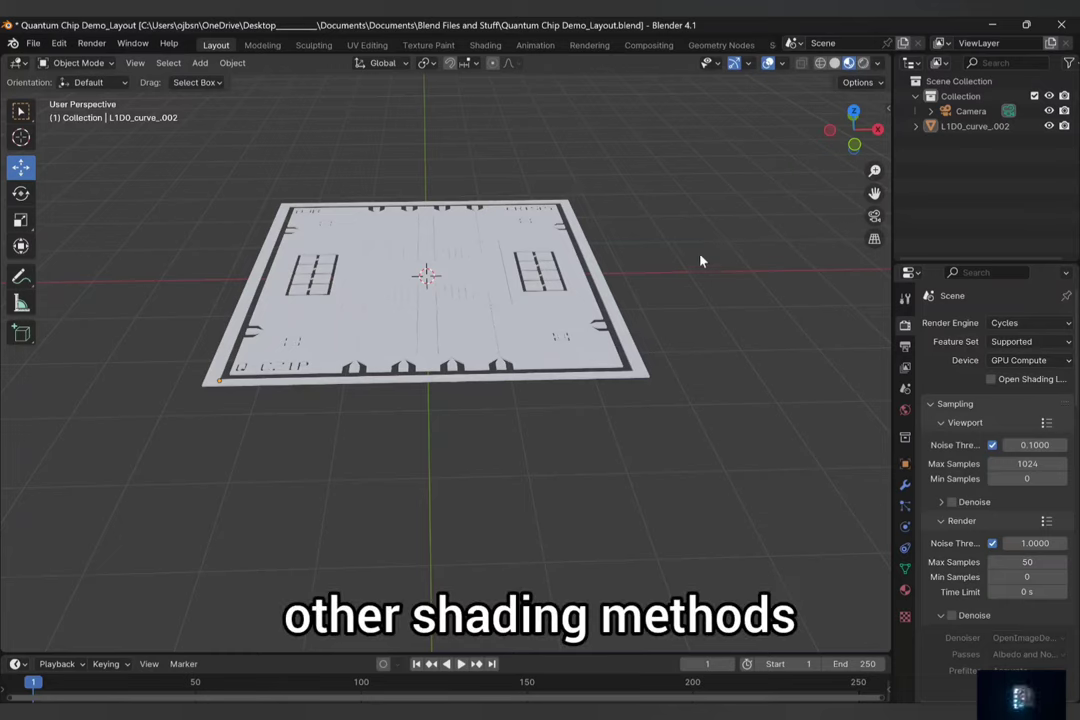
# Examine the extruded chip pattern, including the meandering resonator and transmission line cutouts
pyautogui.moveTo(699, 258); pyautogui.dragTo(704, 333, button='middle')
pyautogui.scroll(6, 322, 458)
pyautogui.scroll(4, 458, 415)
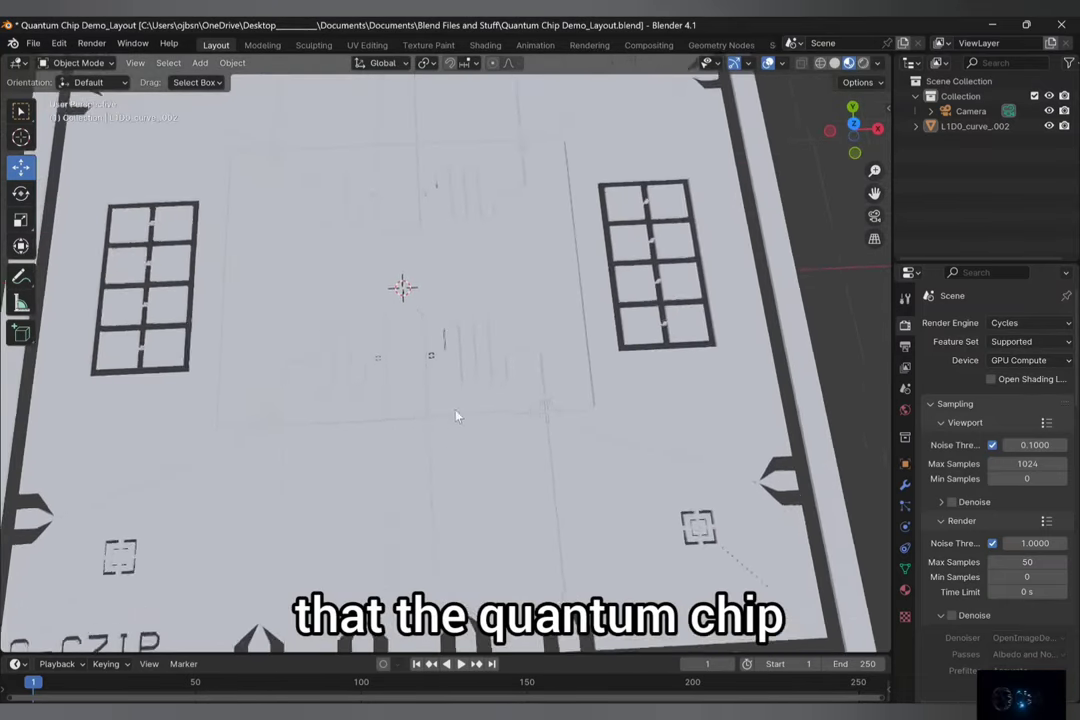
pyautogui.scroll(6, 457, 394)
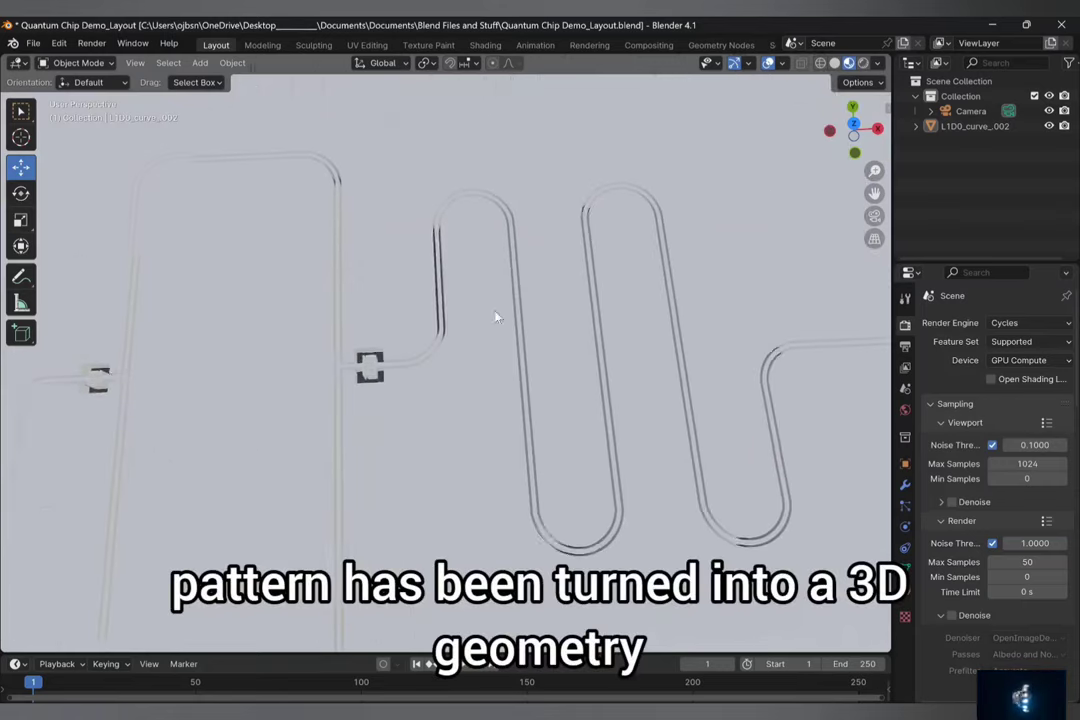
pyautogui.keyDown('shift'); pyautogui.moveTo(441, 336); pyautogui.dragTo(518, 400, button='middle'); pyautogui.keyUp('shift')
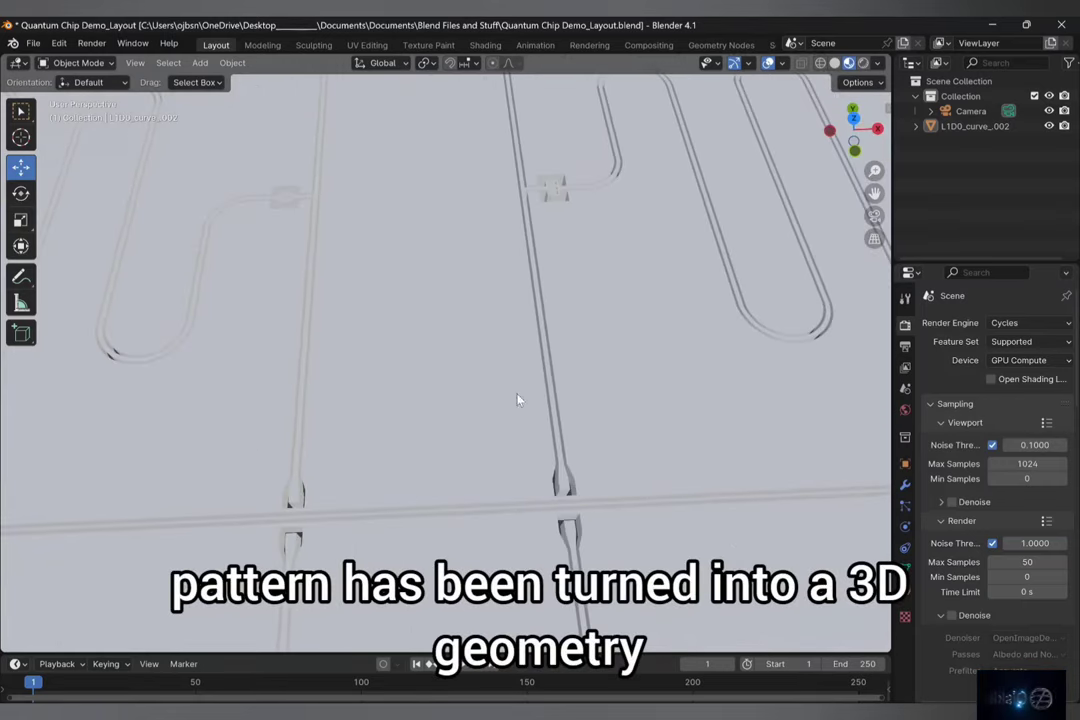
pyautogui.scroll(3, 547, 397)
pyautogui.moveTo(598, 431)
pyautogui.mouseDown(button='middle')
pyautogui.moveTo(581, 453)
pyautogui.moveTo(583, 516)
pyautogui.moveTo(596, 430)
pyautogui.mouseUp(button='middle')
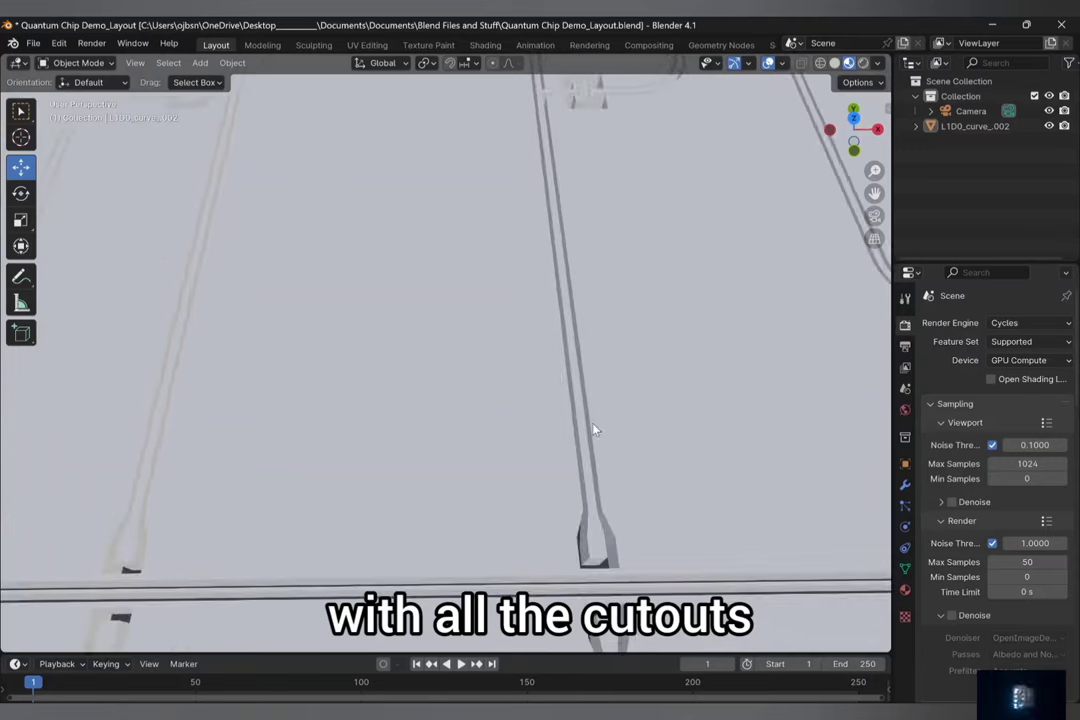
pyautogui.scroll(-6, 596, 430)
pyautogui.keyDown('shift'); pyautogui.moveTo(432, 356); pyautogui.dragTo(552, 361, button='middle'); pyautogui.keyUp('shift')
pyautogui.scroll(-3, 552, 361)
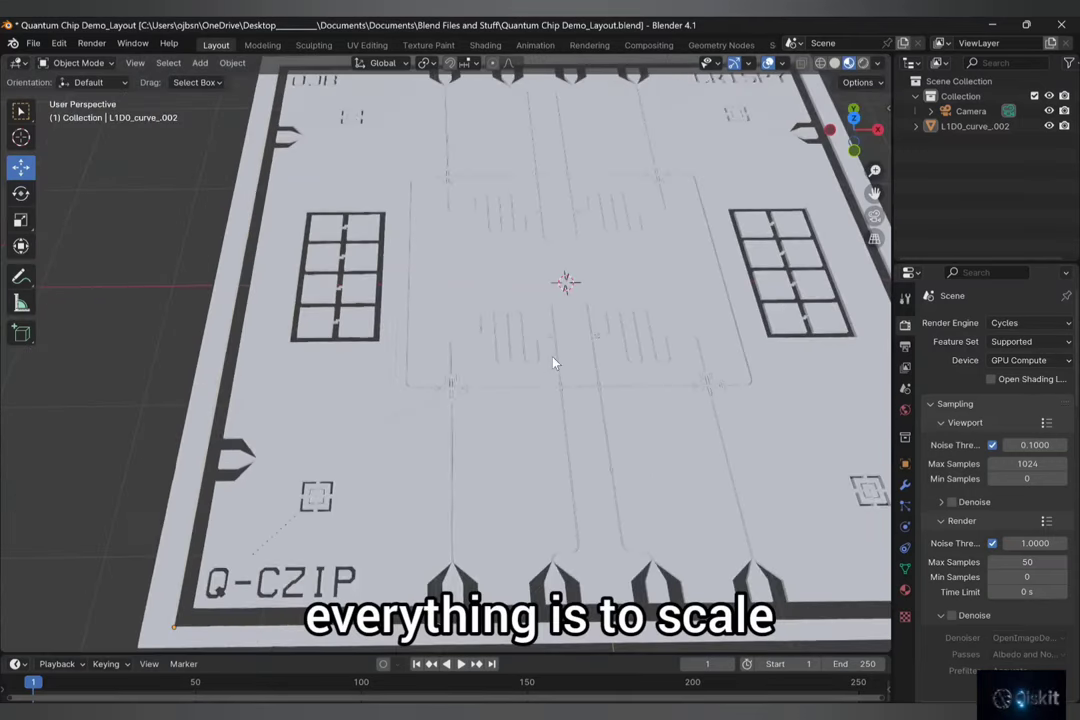
pyautogui.scroll(1, 522, 361)
pyautogui.scroll(-2, 510, 359)
pyautogui.scroll(1, 500, 357)
# Examine the extruded height of a Josephson junction between the pads of the chip's left-hand array
pyautogui.scroll(8, 410, 338)
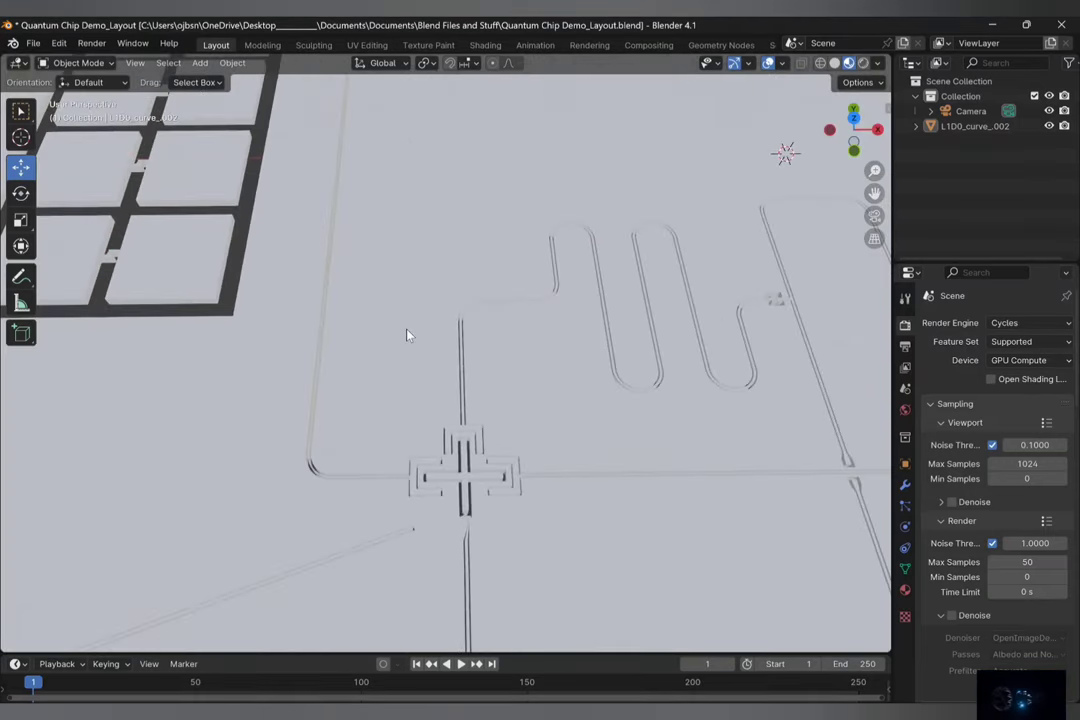
pyautogui.scroll(10, 447, 382)
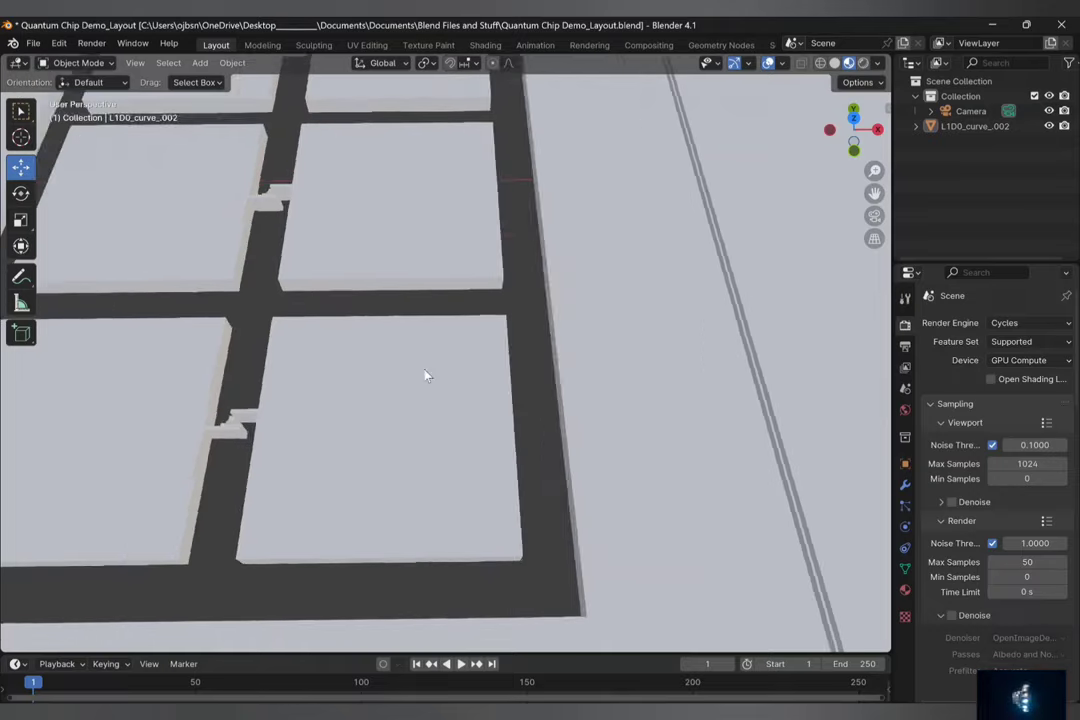
pyautogui.scroll(8, 449, 362)
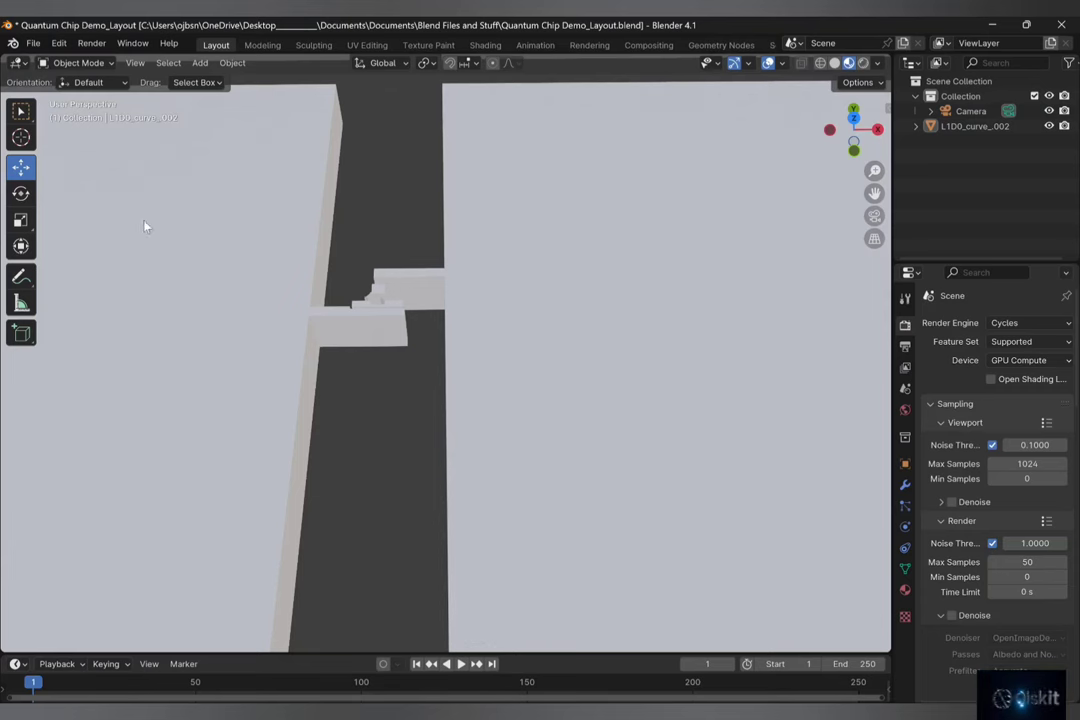
pyautogui.scroll(5, 401, 293)
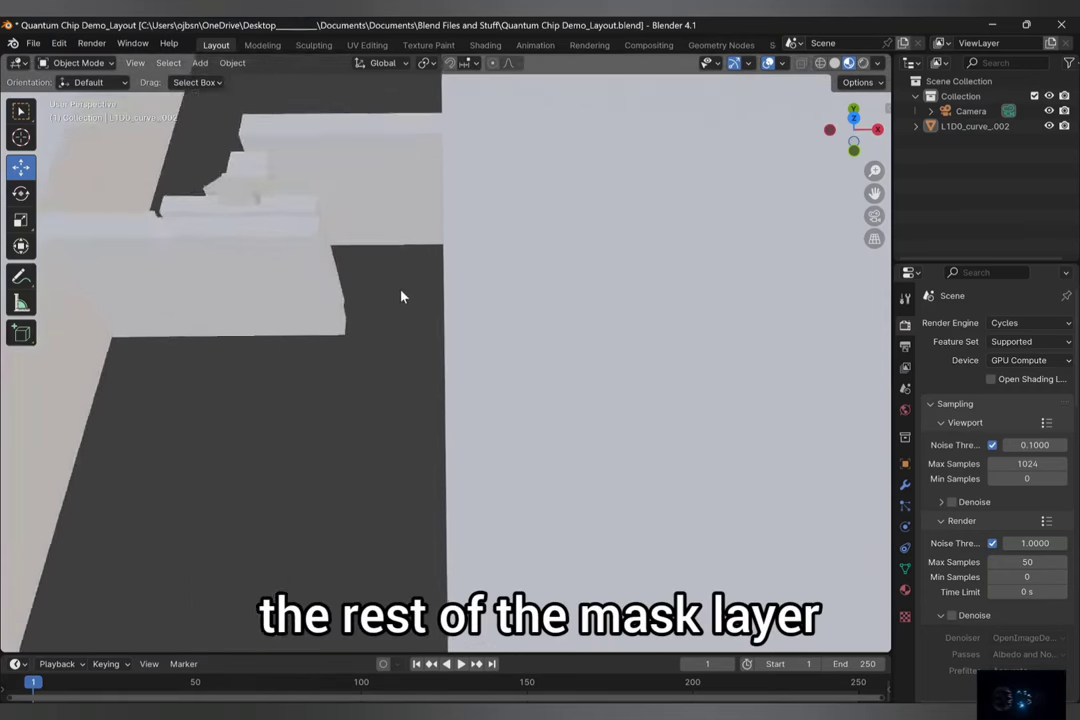
pyautogui.scroll(-1, 403, 294)
pyautogui.keyDown('shift'); pyautogui.moveTo(405, 296); pyautogui.dragTo(404, 376, button='middle'); pyautogui.keyUp('shift')
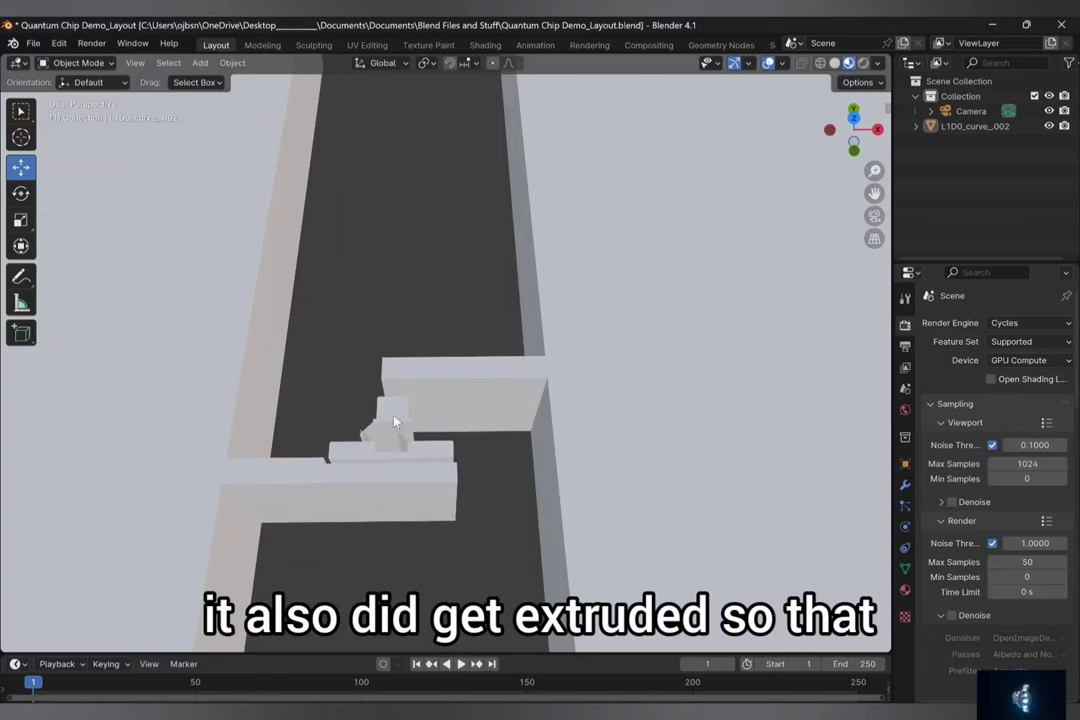
pyautogui.scroll(8, 369, 434)
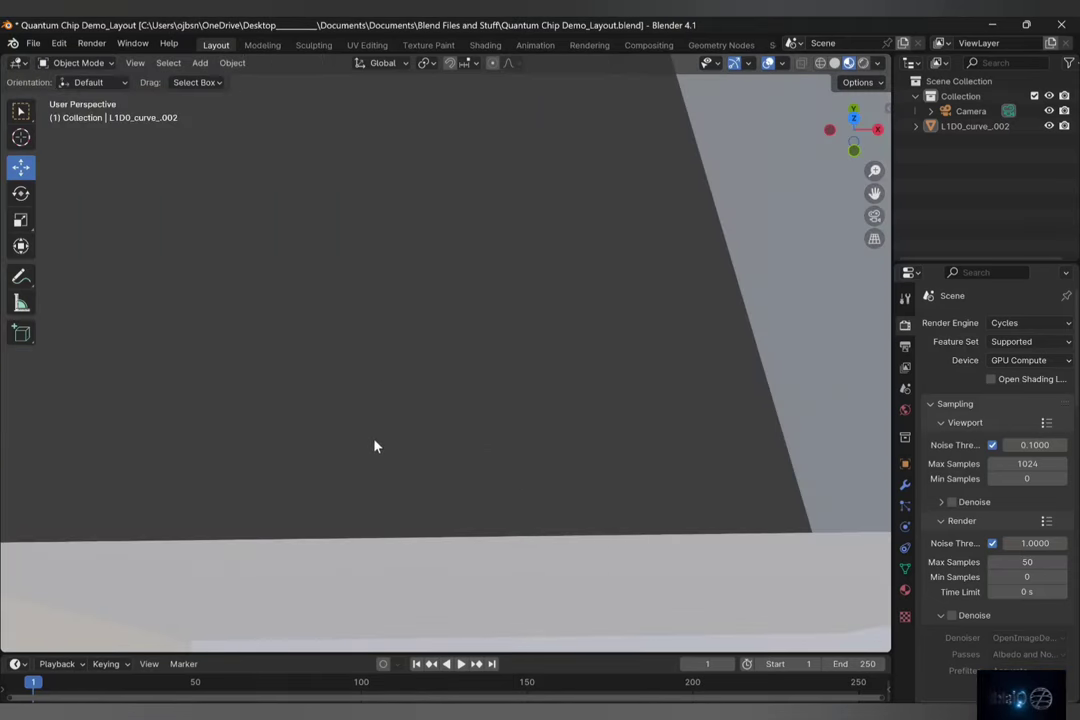
pyautogui.scroll(-10, 375, 446)
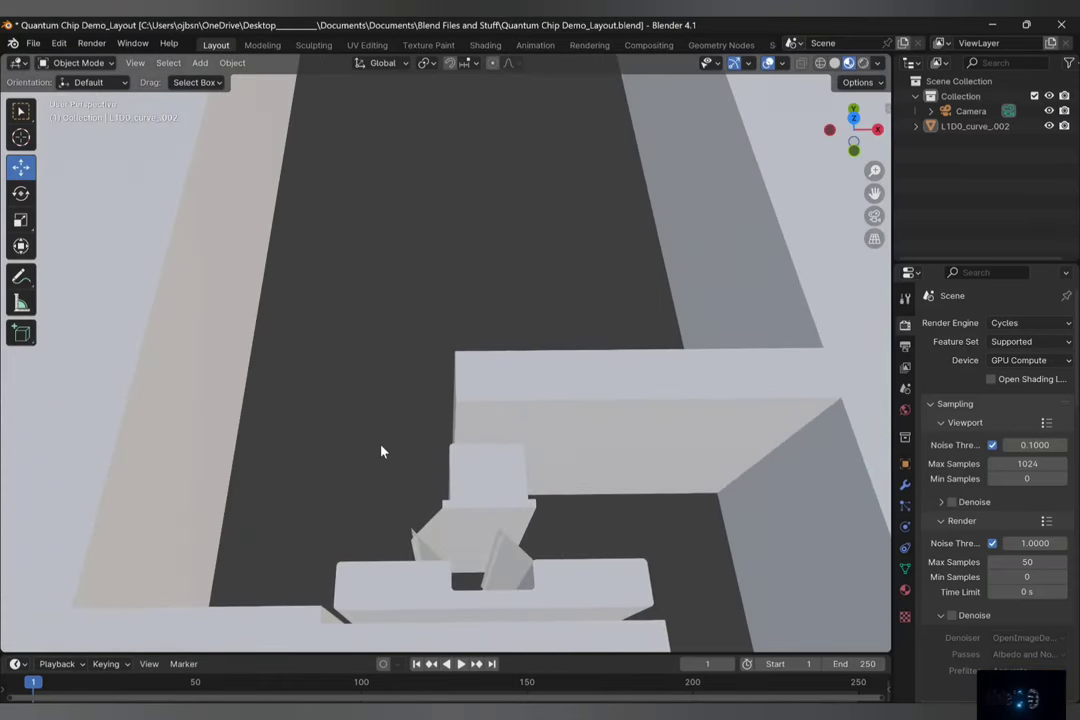
pyautogui.moveTo(381, 452)
pyautogui.keyDown('shift'); pyautogui.mouseDown(button='middle')
pyautogui.moveTo(391, 426)
pyautogui.moveTo(396, 444)
pyautogui.mouseUp(button='middle'); pyautogui.keyUp('shift')
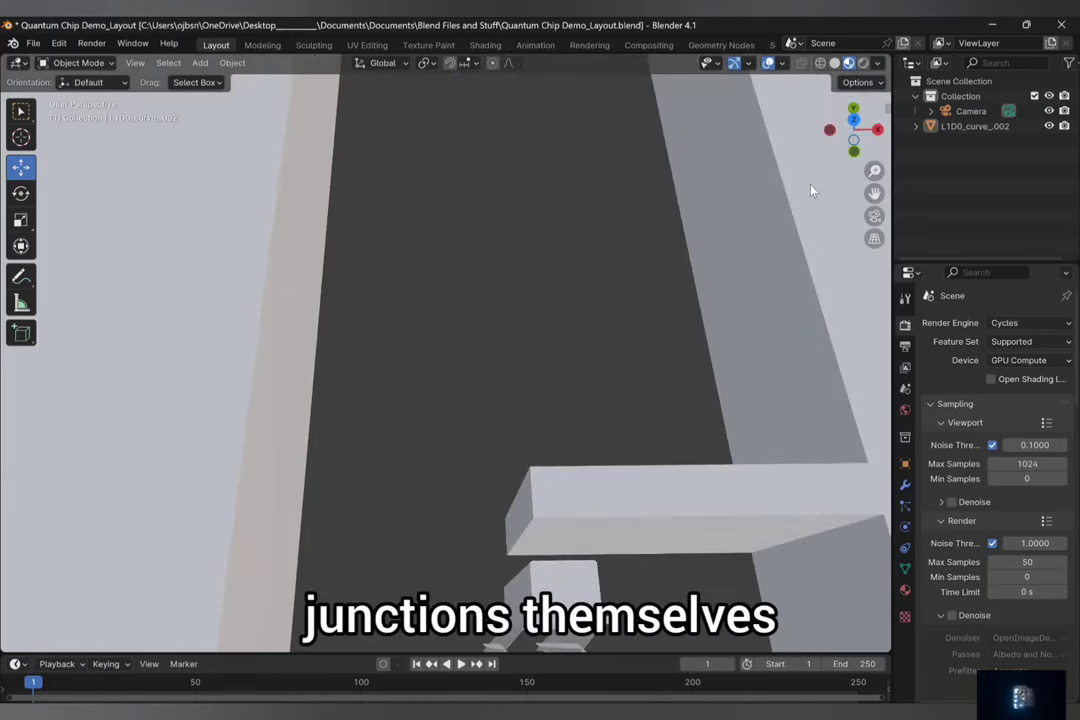
# From the top view, examine the thin crossing wires of a Josephson junction in the left-hand pad array
pyautogui.click(854, 126)
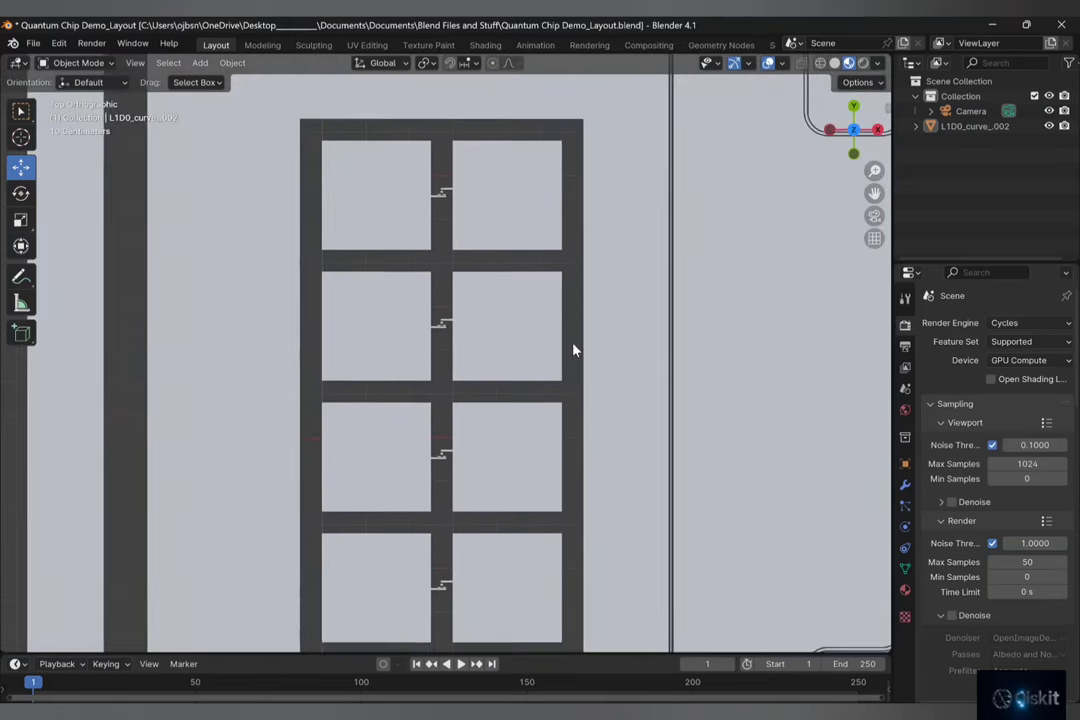
pyautogui.scroll(7, 433, 444)
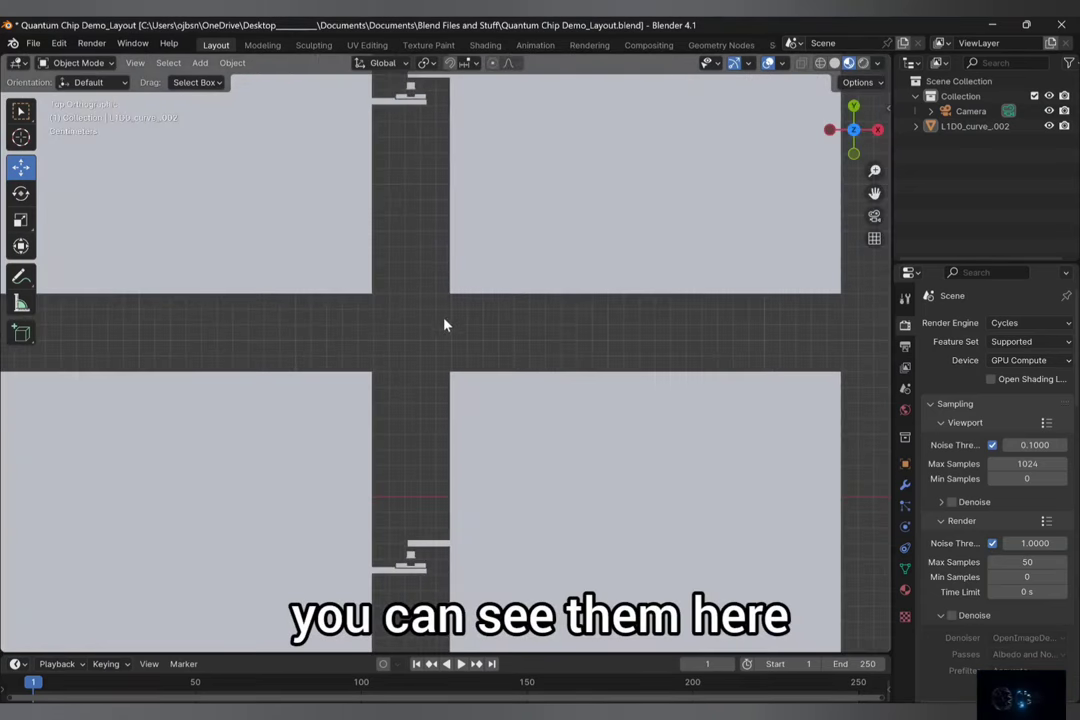
pyautogui.scroll(4, 440, 514)
pyautogui.keyDown('shift'); pyautogui.moveTo(392, 276); pyautogui.dragTo(446, 451, button='middle'); pyautogui.keyUp('shift')
pyautogui.scroll(7, 406, 418)
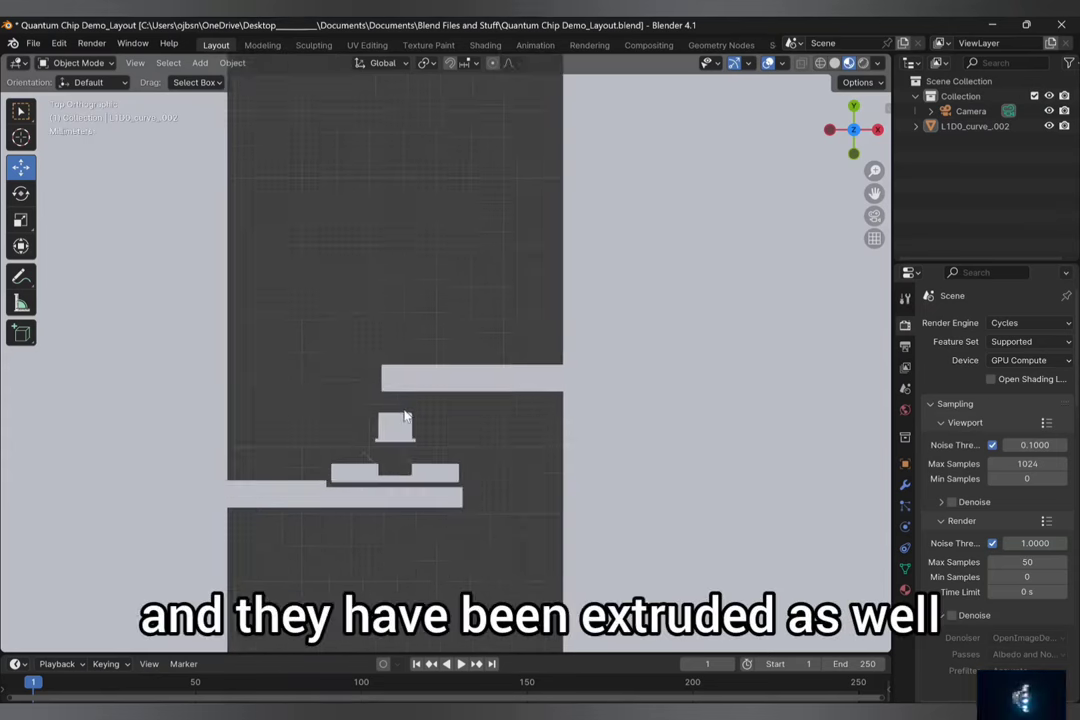
pyautogui.keyDown('shift'); pyautogui.moveTo(381, 516); pyautogui.dragTo(432, 339, button='middle'); pyautogui.keyUp('shift')
pyautogui.scroll(12, 420, 350)
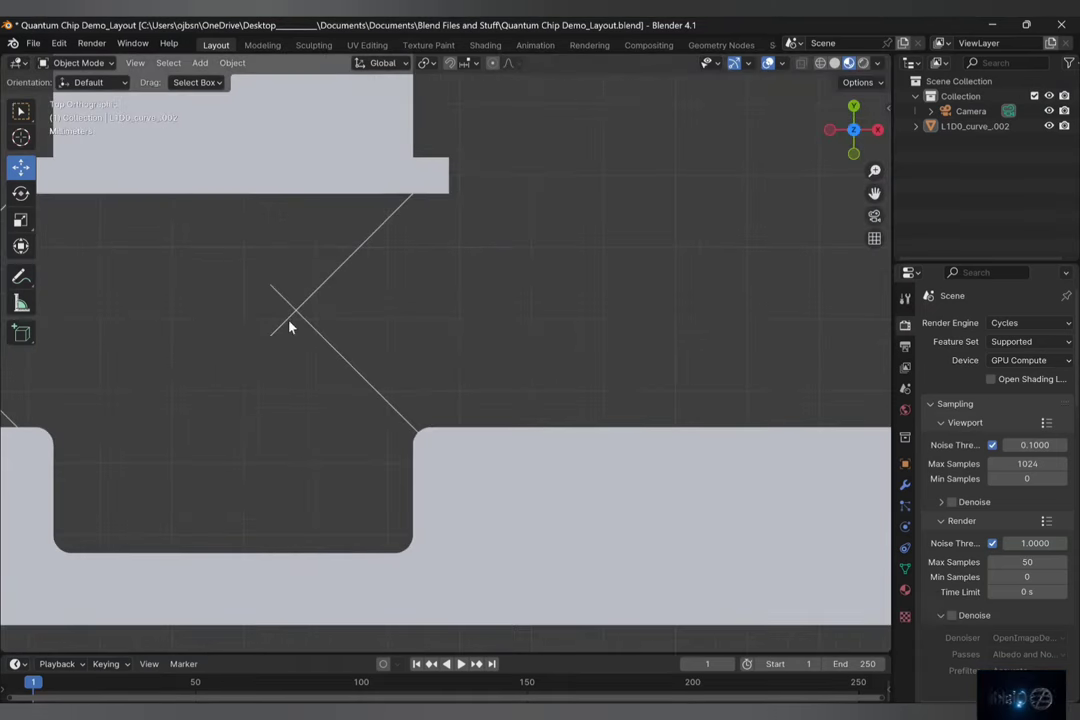
pyautogui.click(234, 294)
pyautogui.scroll(-6, 243, 304)
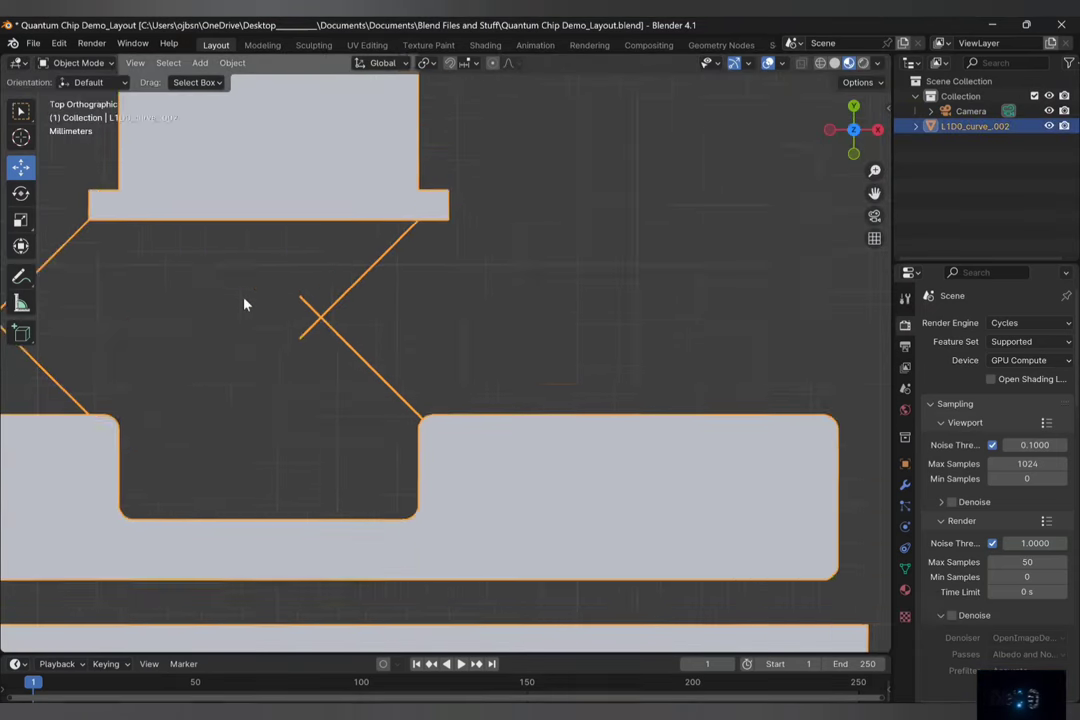
pyautogui.scroll(-3, 506, 325)
pyautogui.click(506, 325)
pyautogui.scroll(-8, 506, 330)
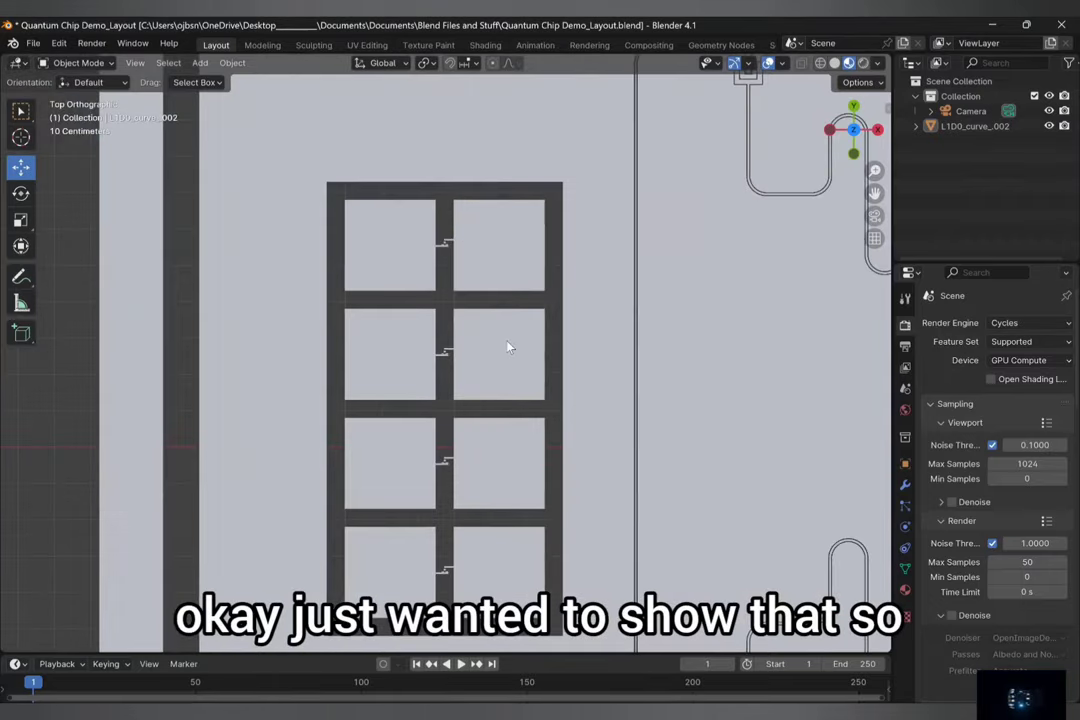
# From the top view, examine the Josephson junctions at the tip of the upper-left cross-shaped qubit
pyautogui.scroll(-1, 508, 347)
pyautogui.keyDown('shift'); pyautogui.moveTo(508, 347); pyautogui.dragTo(273, 381, button='middle'); pyautogui.keyUp('shift')
pyautogui.keyDown('shift'); pyautogui.moveTo(354, 284); pyautogui.dragTo(200, 356, button='middle'); pyautogui.keyUp('shift')
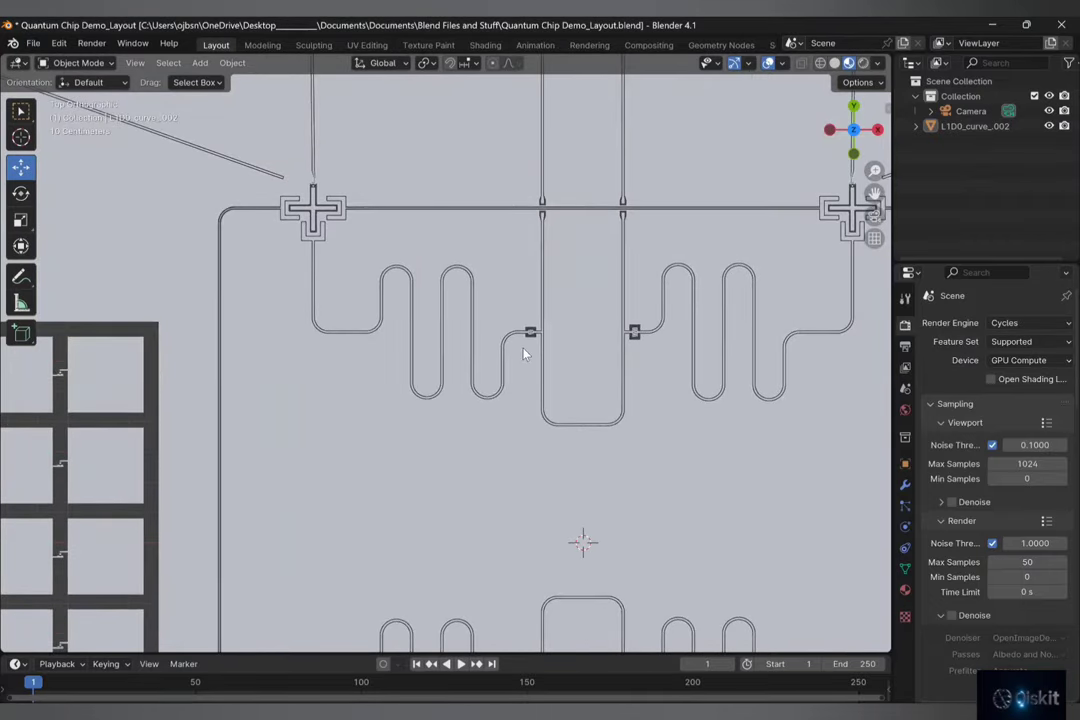
pyautogui.scroll(-3, 450, 322)
pyautogui.keyDown('shift'); pyautogui.moveTo(394, 296); pyautogui.dragTo(394, 396, button='middle'); pyautogui.keyUp('shift')
pyautogui.scroll(8, 364, 382)
pyautogui.keyDown('shift'); pyautogui.moveTo(328, 415); pyautogui.dragTo(473, 405, button='middle'); pyautogui.keyUp('shift')
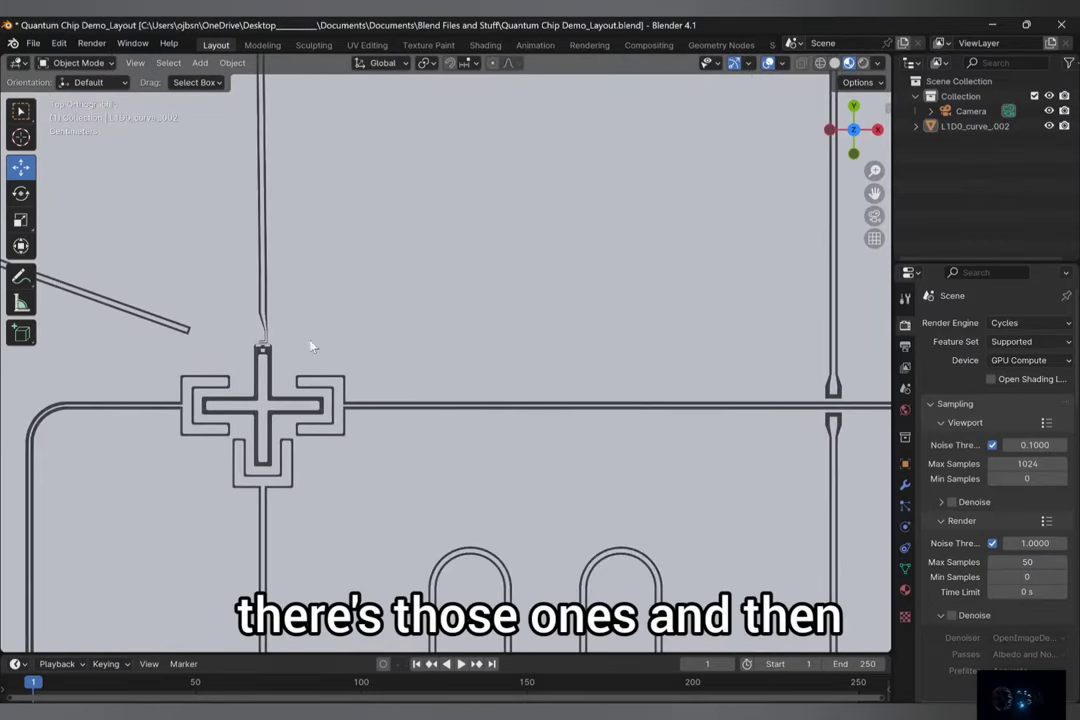
pyautogui.scroll(4, 290, 350)
pyautogui.moveTo(240, 359); pyautogui.dragTo(633, 359, button='middle')
pyautogui.click(855, 131)
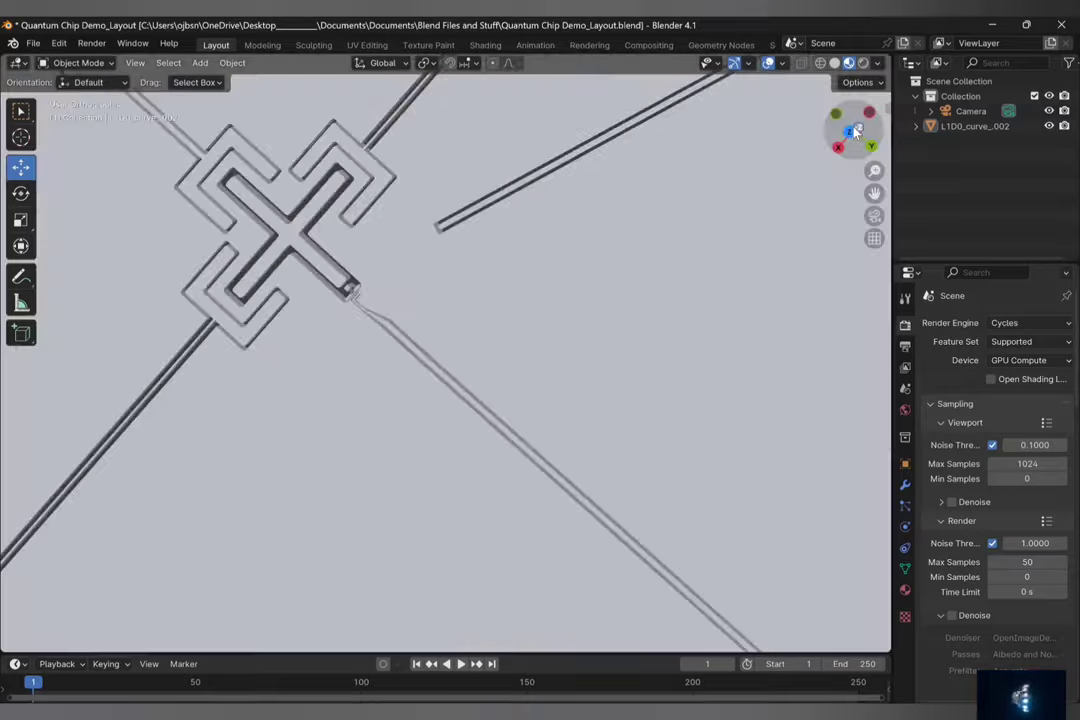
pyautogui.click(855, 131)
pyautogui.click(854, 133)
pyautogui.click(853, 133)
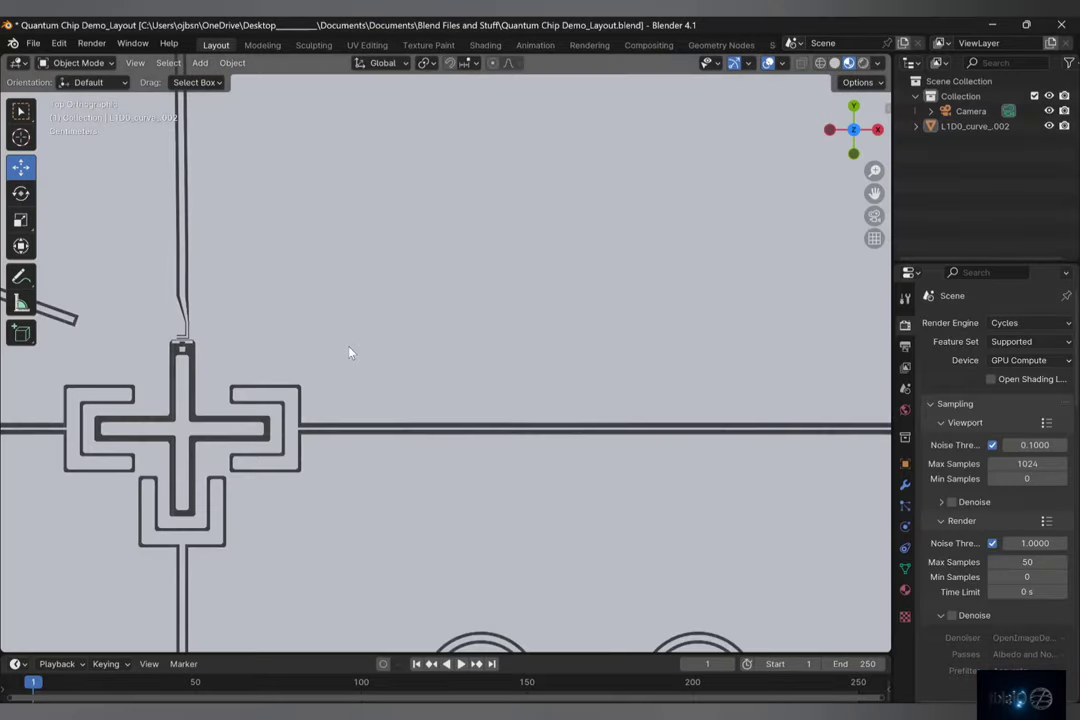
pyautogui.keyDown('shift'); pyautogui.moveTo(350, 354); pyautogui.dragTo(494, 292, button='middle'); pyautogui.keyUp('shift')
pyautogui.scroll(3, 352, 282)
pyautogui.scroll(7, 395, 308)
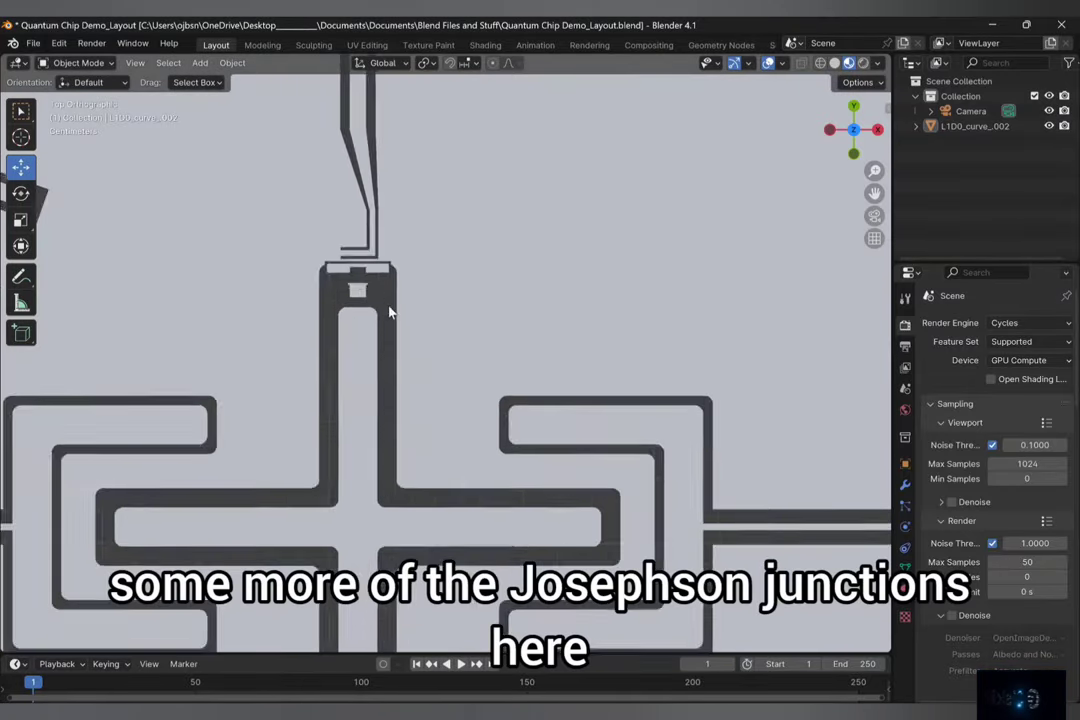
pyautogui.keyDown('shift'); pyautogui.moveTo(374, 338); pyautogui.dragTo(515, 438, button='middle'); pyautogui.keyUp('shift')
pyautogui.scroll(8, 489, 314)
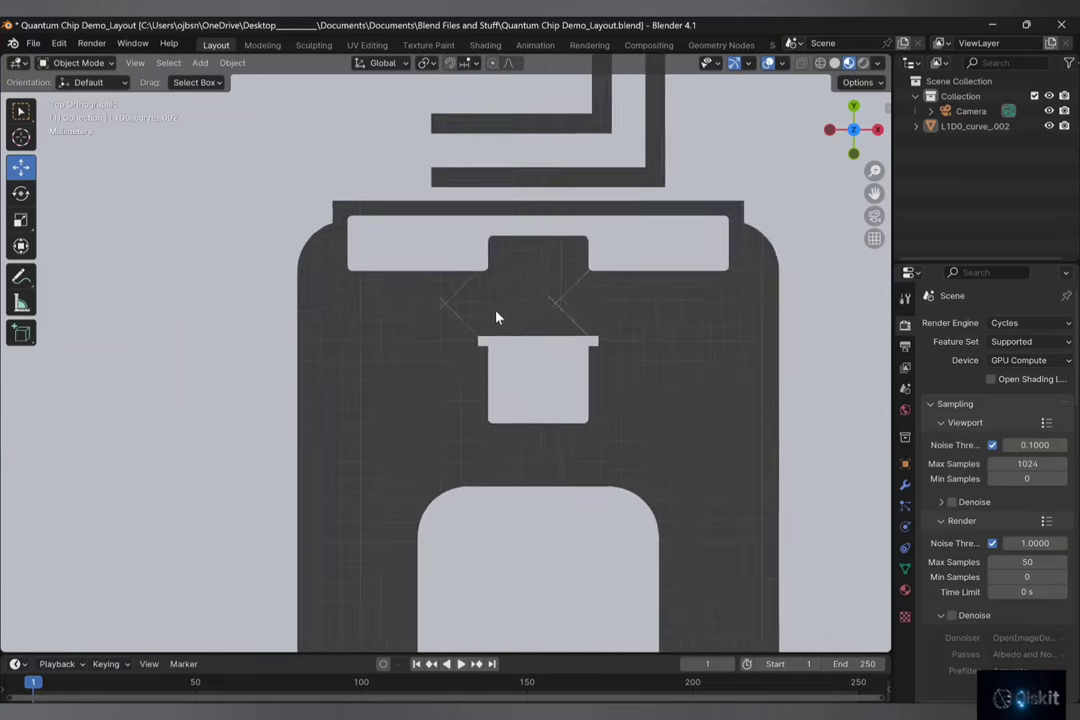
# Examine the whole extruded chip from an angled perspective view
pyautogui.moveTo(522, 310)
pyautogui.keyDown('shift'); pyautogui.mouseDown(button='middle')
pyautogui.moveTo(477, 326)
pyautogui.moveTo(523, 323)
pyautogui.mouseUp(button='middle'); pyautogui.keyUp('shift')
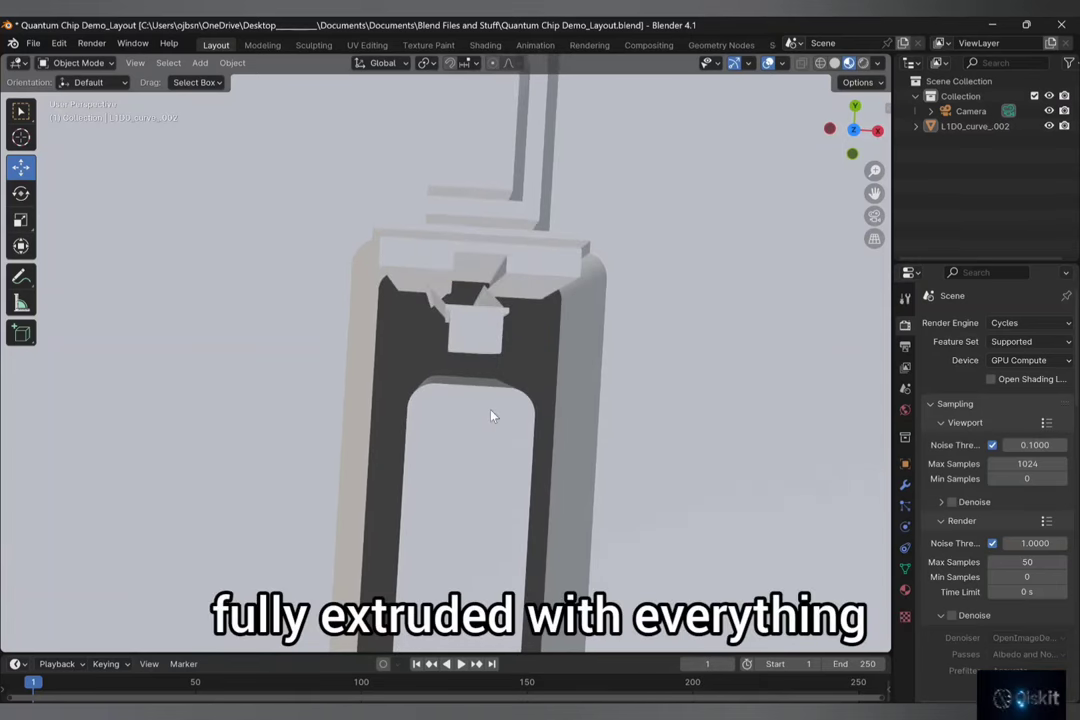
pyautogui.scroll(-6, 491, 414)
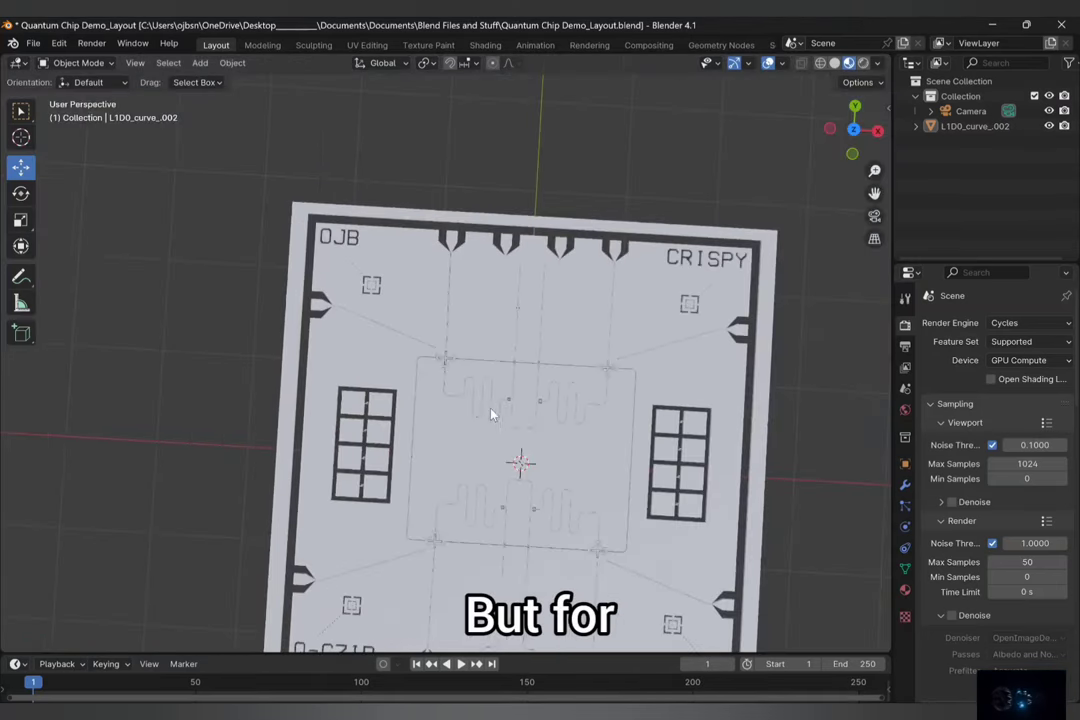
pyautogui.keyDown('shift'); pyautogui.moveTo(492, 414); pyautogui.dragTo(429, 342, button='middle'); pyautogui.keyUp('shift')
pyautogui.moveTo(470, 431); pyautogui.dragTo(475, 262, button='middle')
pyautogui.keyDown('shift'); pyautogui.moveTo(478, 348); pyautogui.dragTo(568, 384, button='middle'); pyautogui.keyUp('shift')
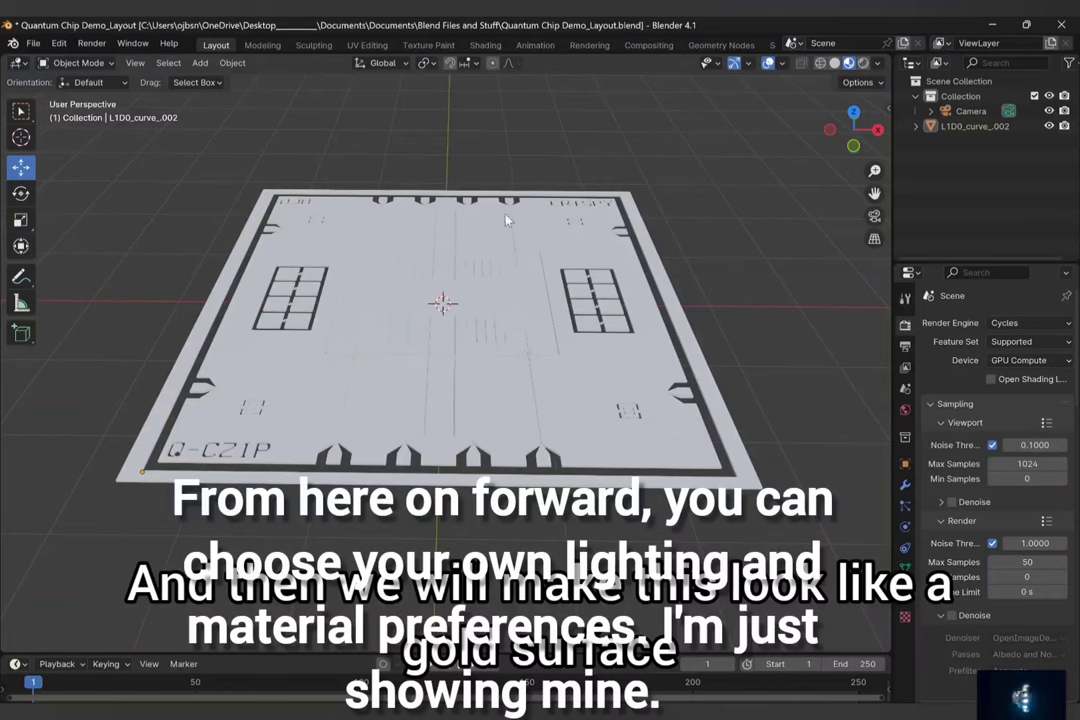
pyautogui.scroll(-1, 483, 343)
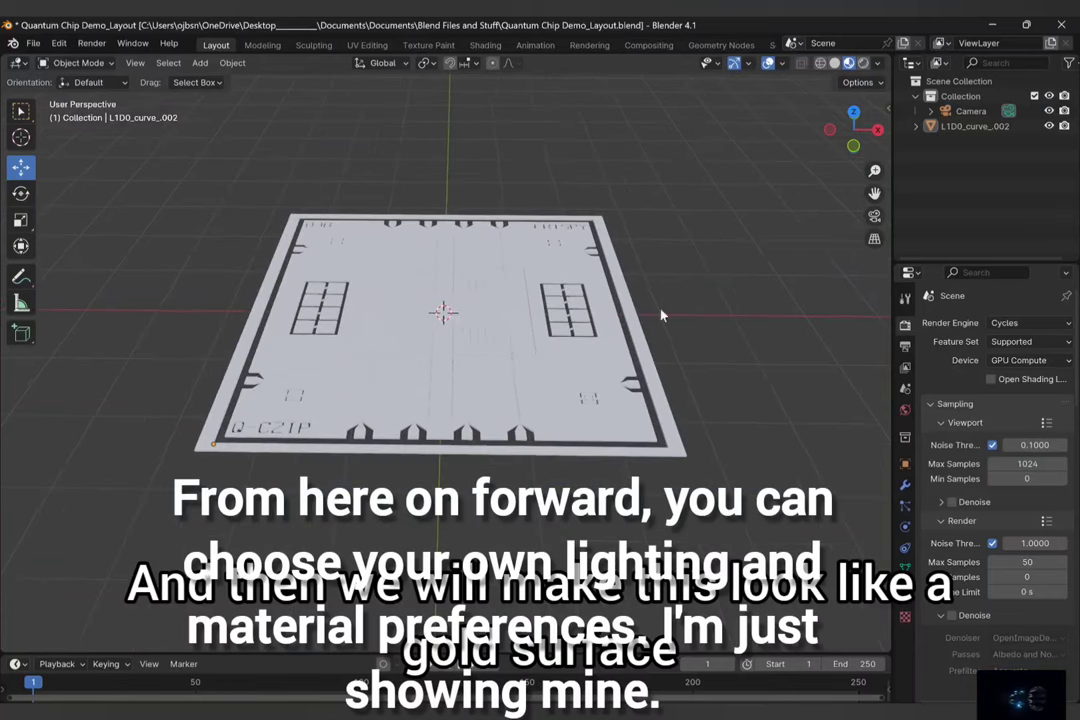
# Switch the viewport to rendered shading and check how the chip is lit
pyautogui.click(863, 63)
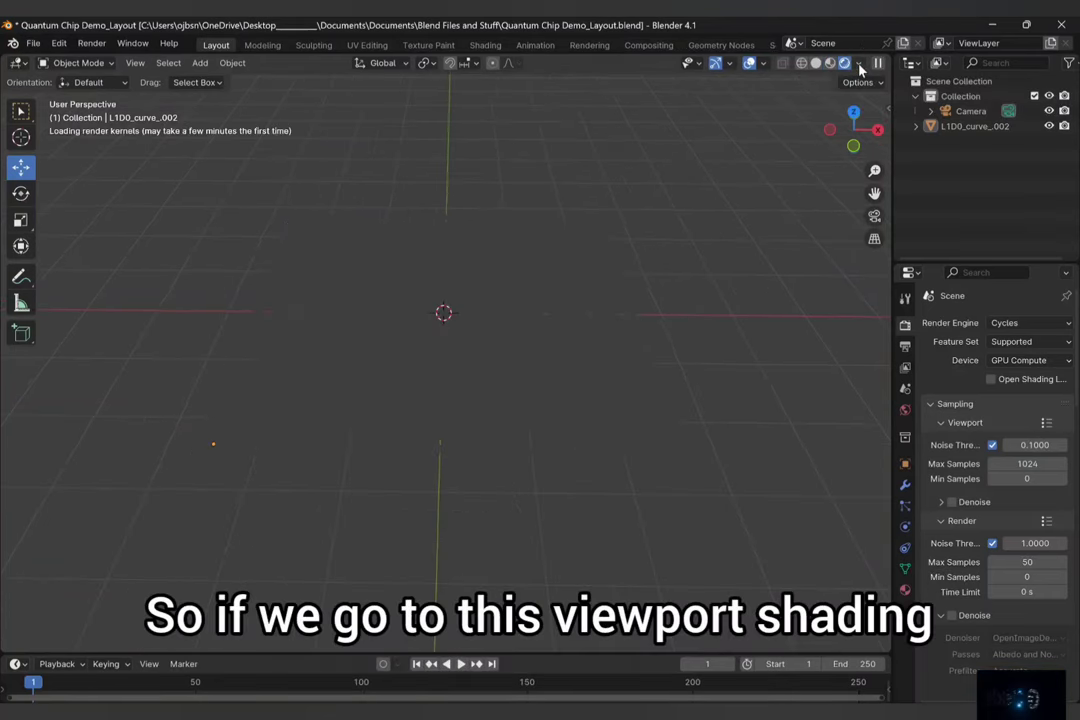
pyautogui.scroll(-6, 550, 281)
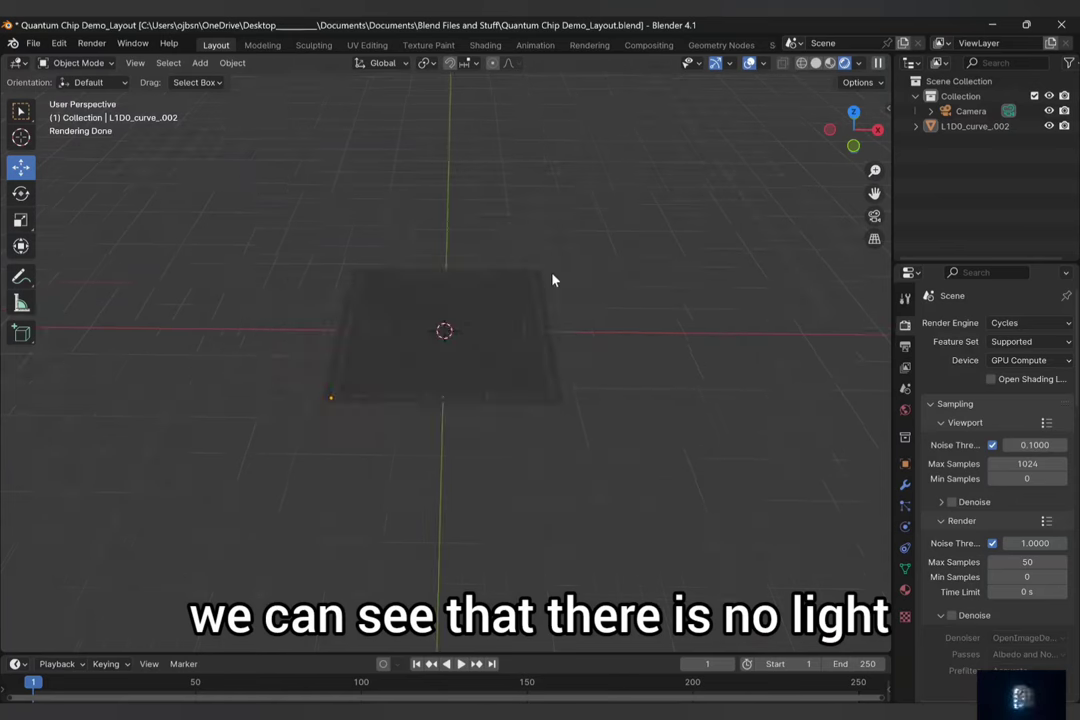
pyautogui.scroll(6, 553, 280)
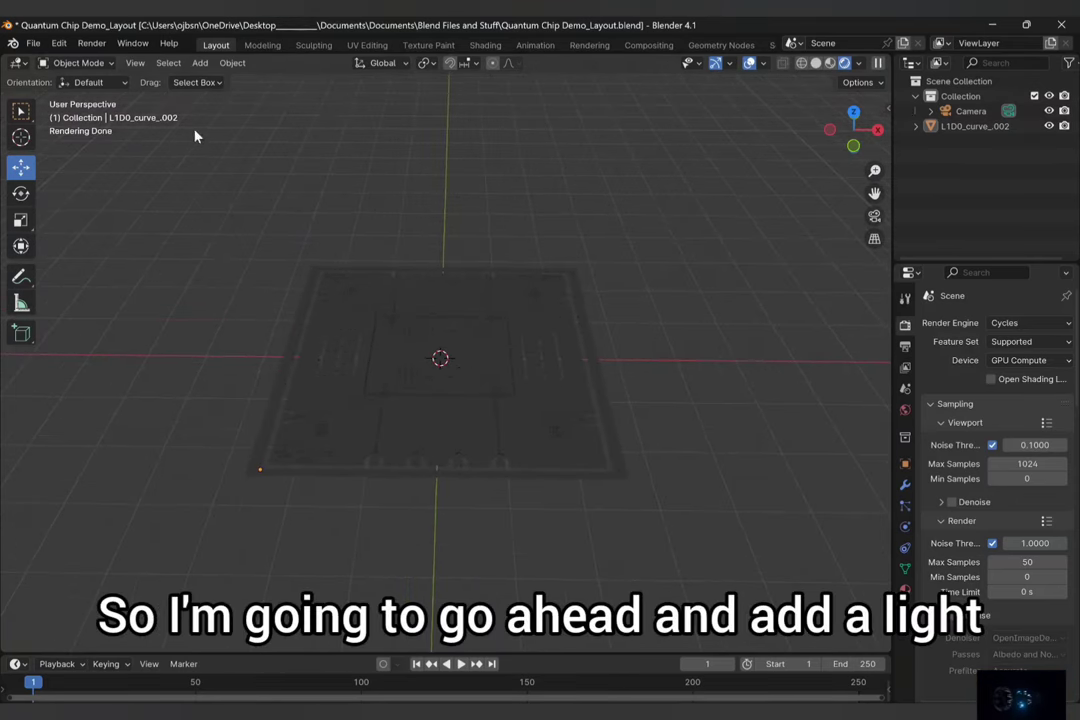
# Add a 3 Point Lights setup aimed at the chip mesh
pyautogui.click(200, 63)
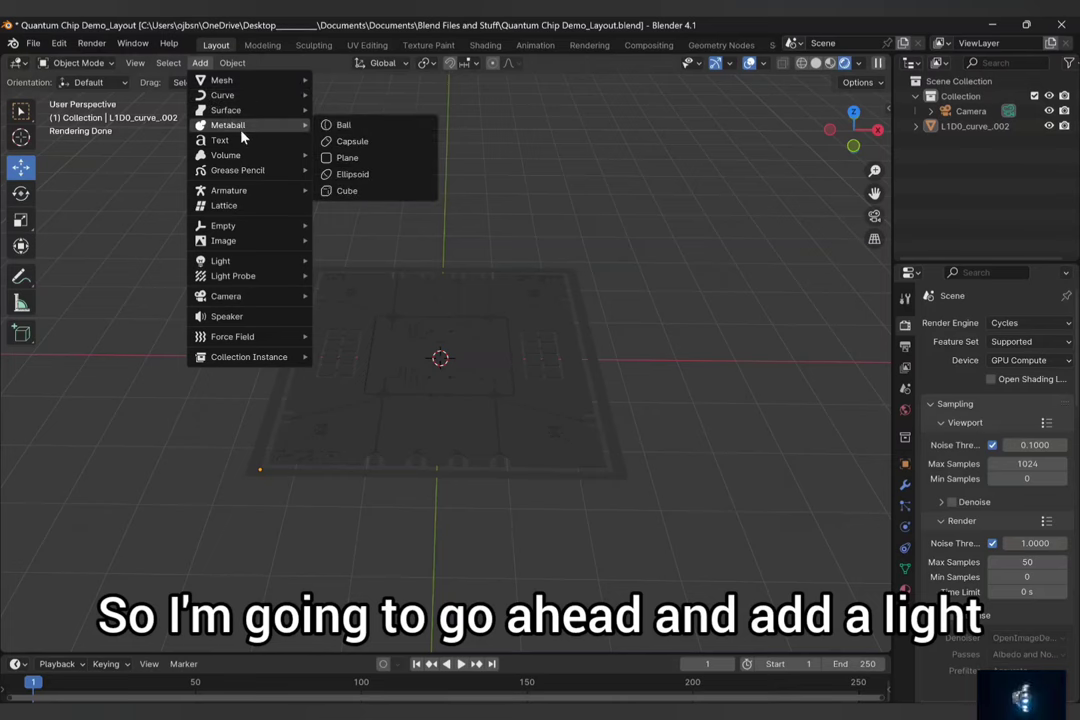
pyautogui.moveTo(248, 260)
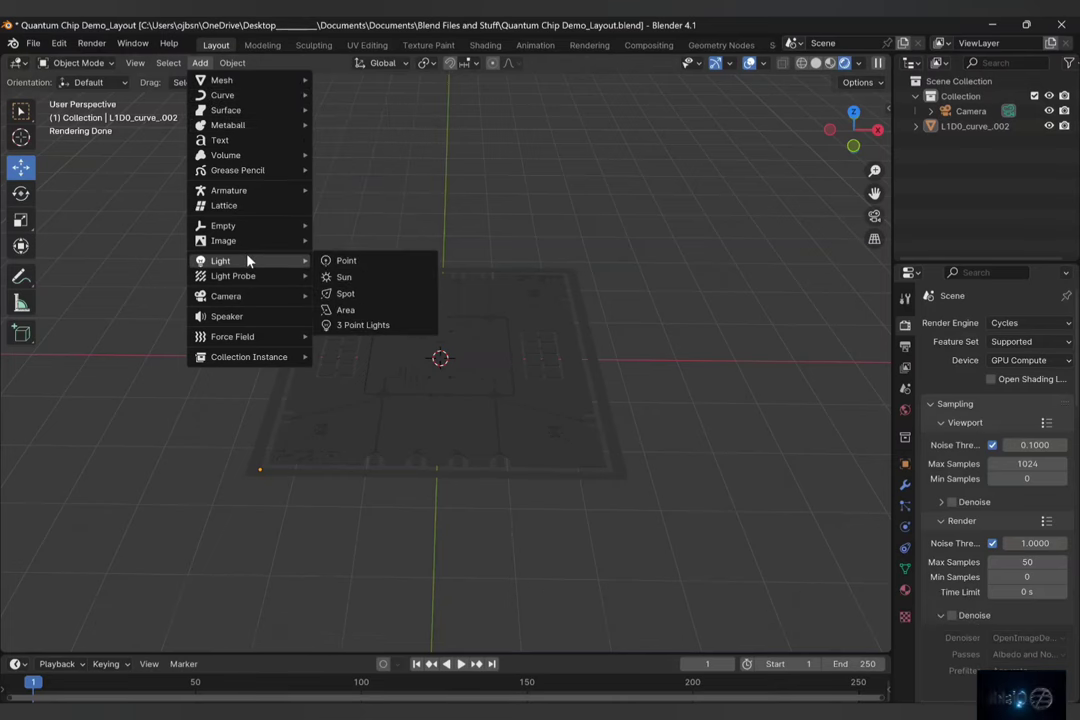
pyautogui.click(388, 325)
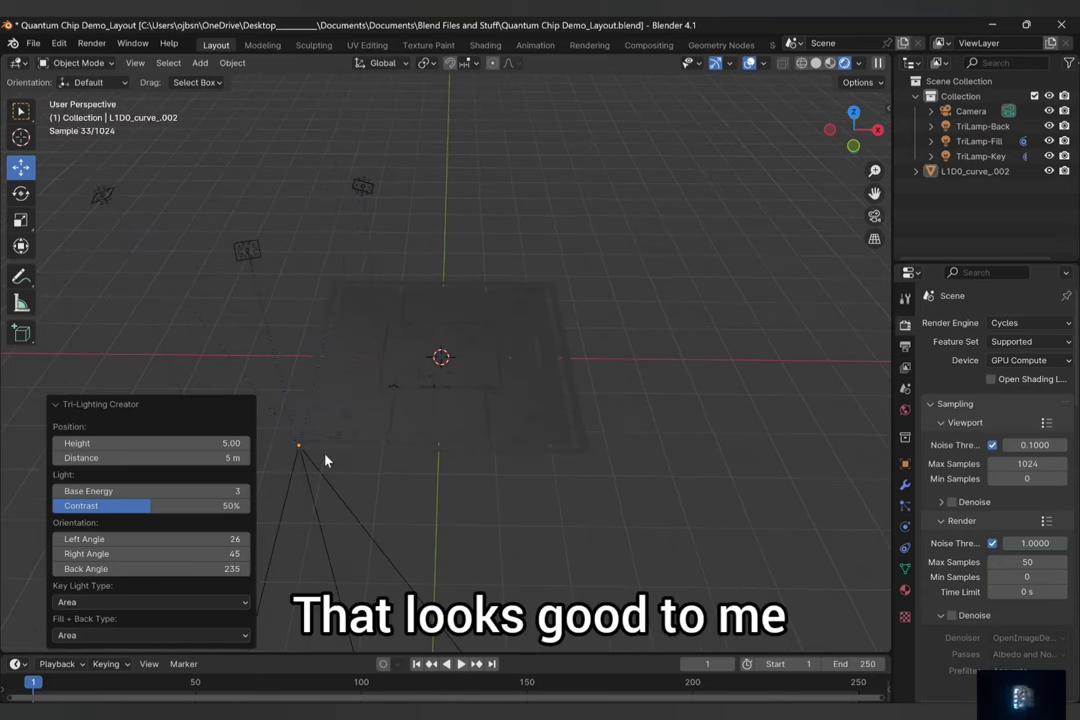
# Set the chip mesh's origin to its center of mass (volume)
pyautogui.click(298, 448)
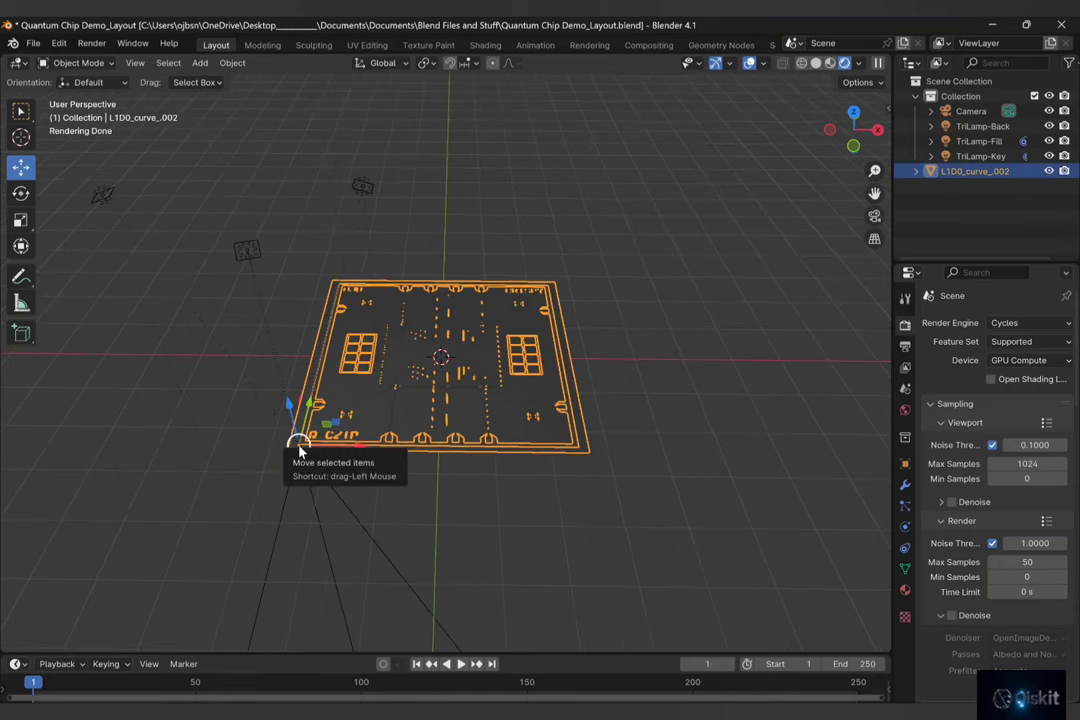
pyautogui.click(233, 63)
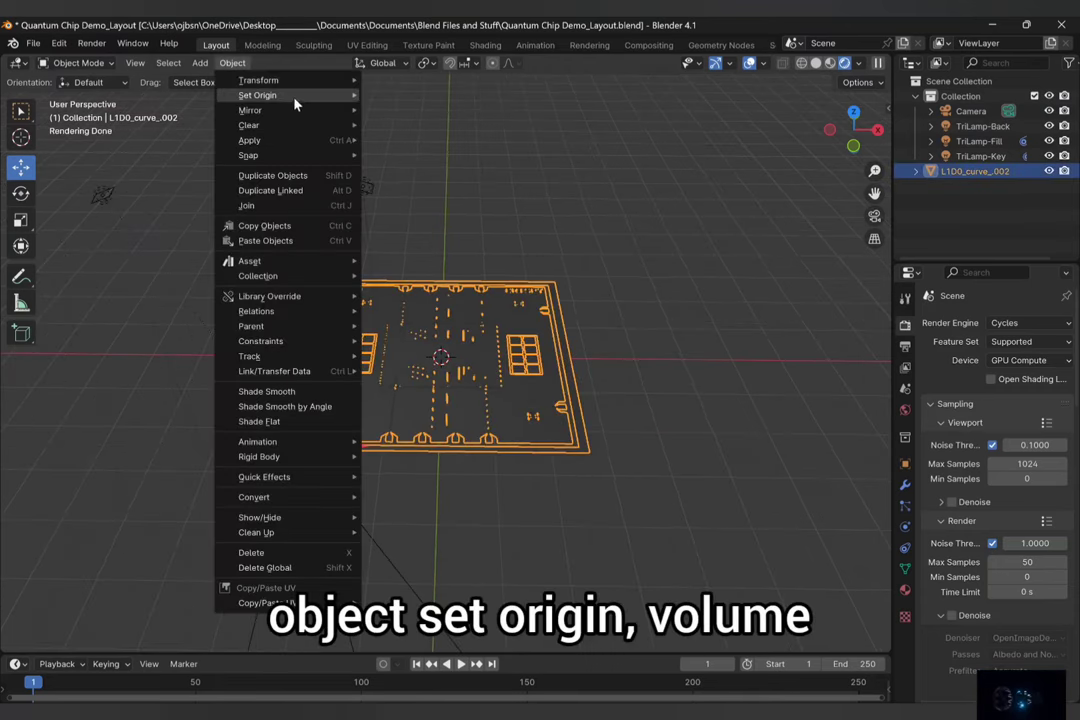
pyautogui.moveTo(258, 95)
pyautogui.click(505, 171)
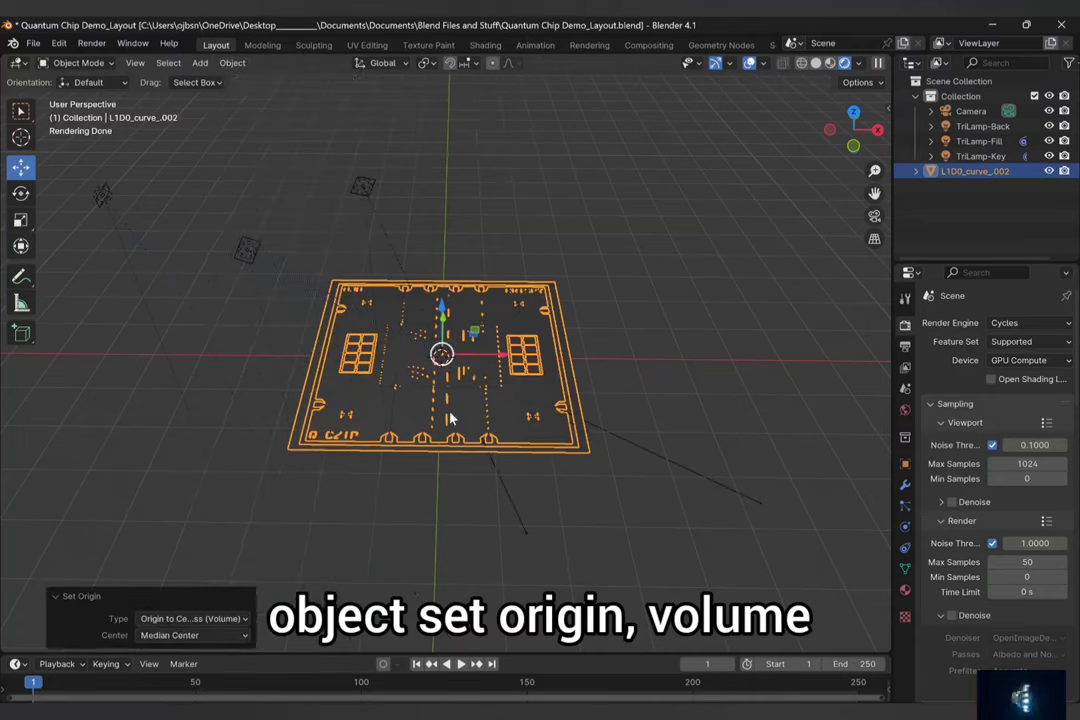
# Move the fill light horizontally across to the chip's far side, and the back light by about 3.71 m in X and 4.22 m in Y
pyautogui.scroll(2, 482, 357)
pyautogui.scroll(-2, 482, 357)
pyautogui.scroll(-3, 571, 299)
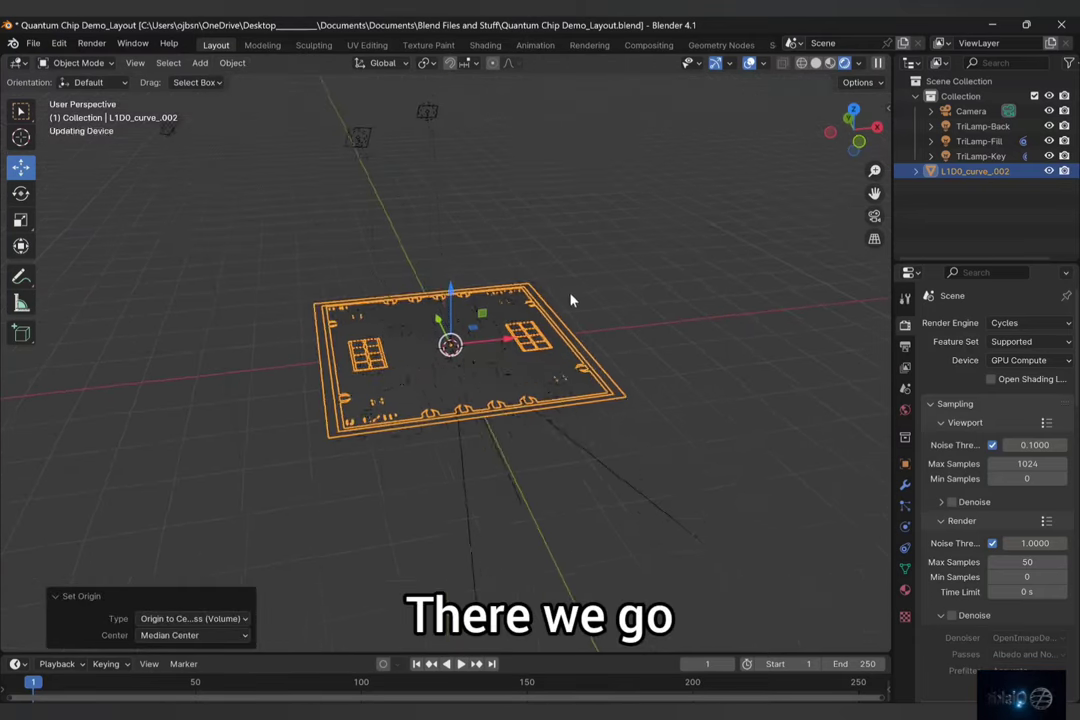
pyautogui.moveTo(603, 301); pyautogui.dragTo(535, 311, button='middle')
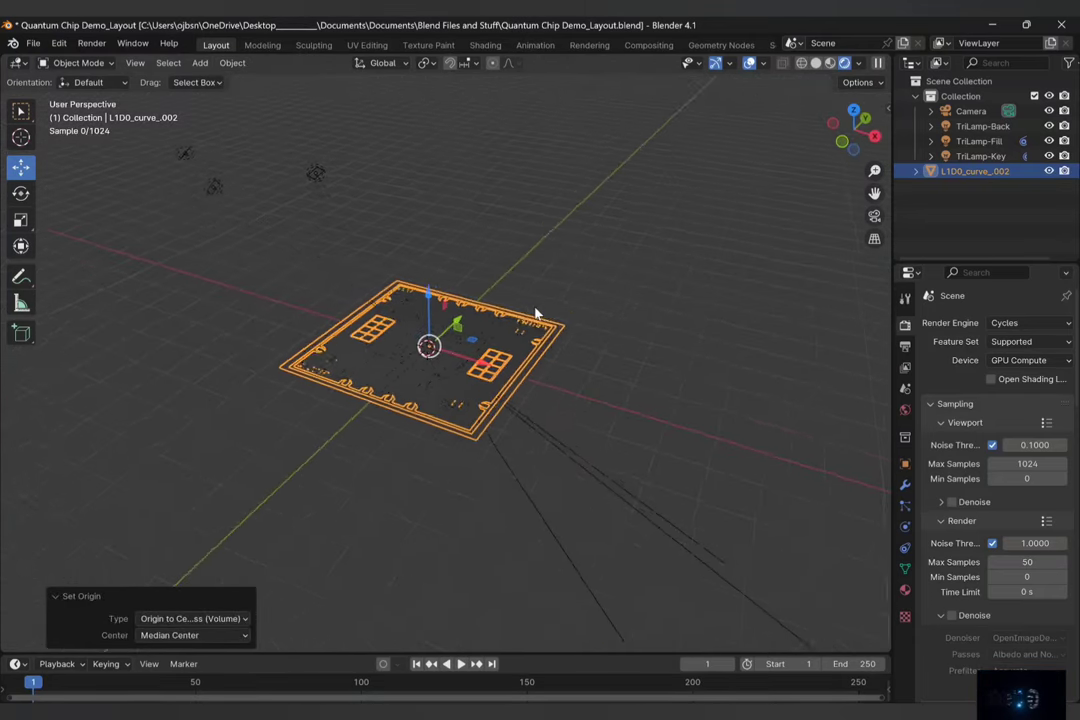
pyautogui.click(329, 182)
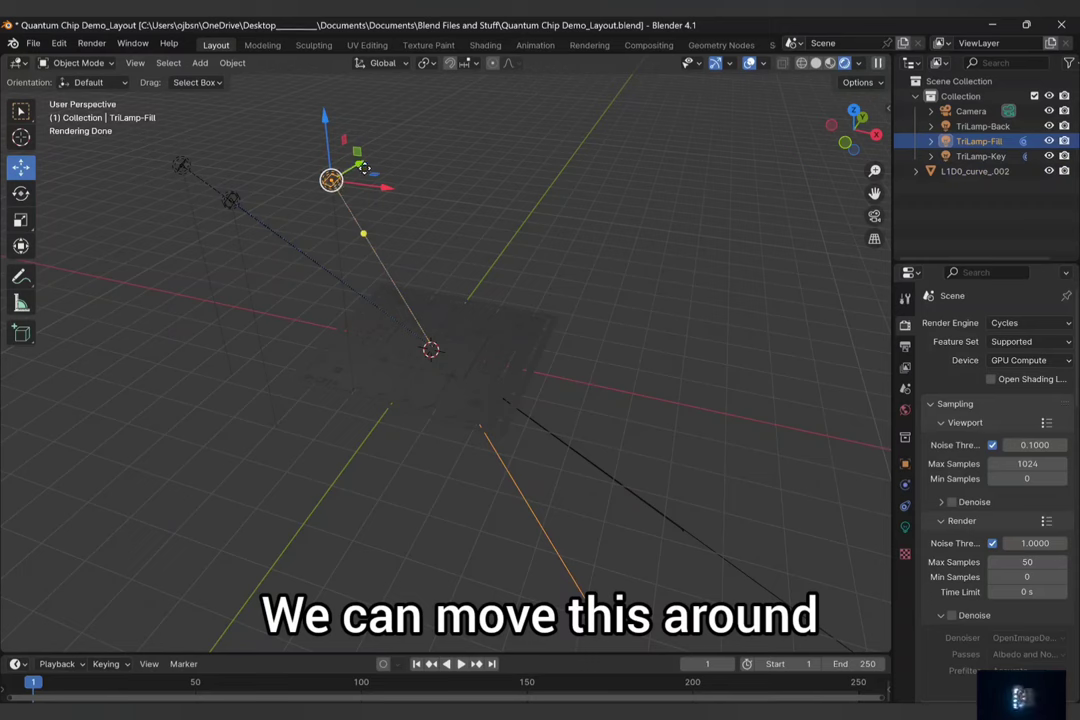
pyautogui.moveTo(374, 174); pyautogui.dragTo(756, 182)
pyautogui.click(186, 169)
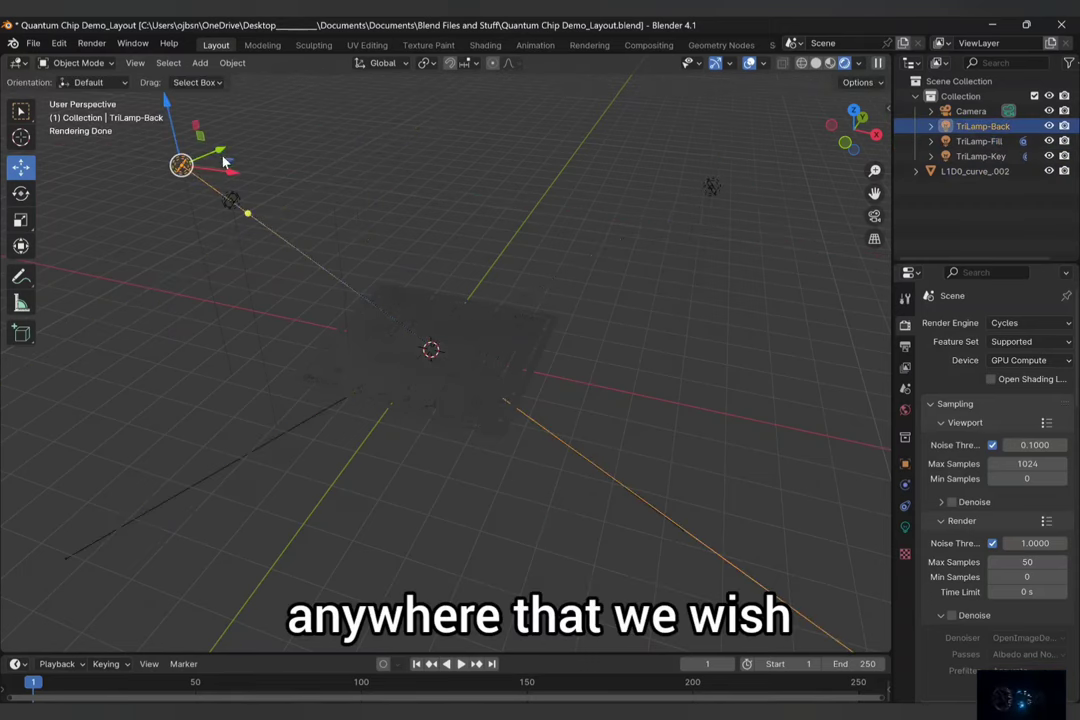
pyautogui.moveTo(224, 160); pyautogui.dragTo(481, 126)
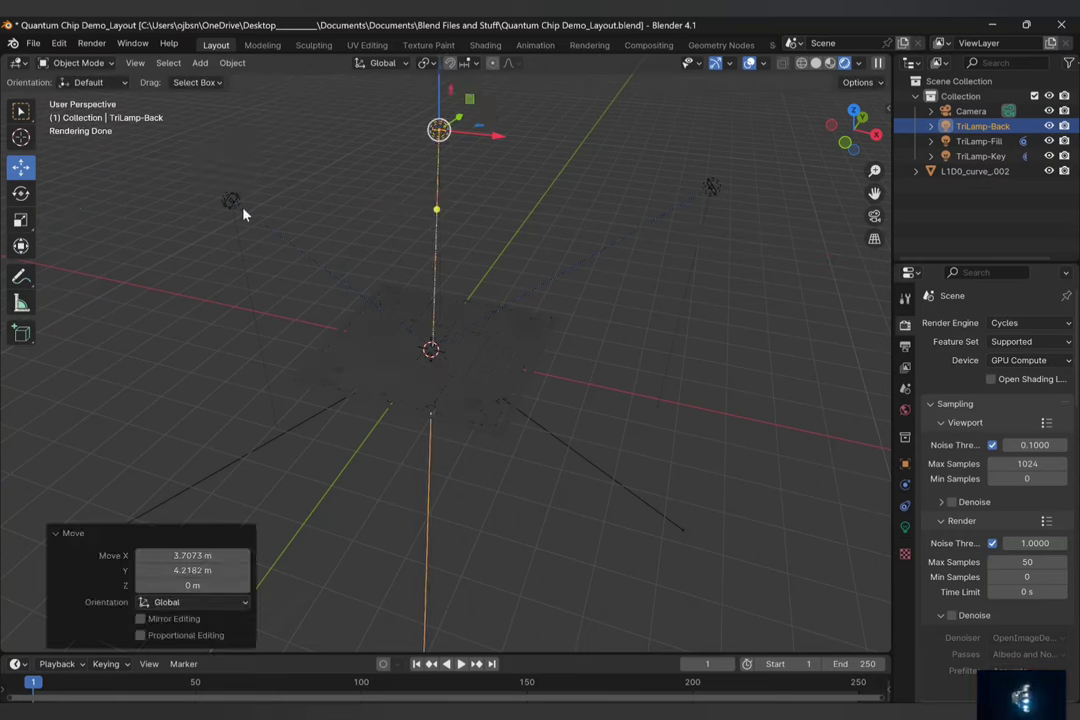
# Move the key light by about 3.14 m in X and -2.91 m in Y, and shift it again by -2.41 m and 0.84 m
pyautogui.click(232, 201)
pyautogui.moveTo(276, 193); pyautogui.dragTo(342, 321)
pyautogui.moveTo(525, 301); pyautogui.dragTo(532, 246, button='middle')
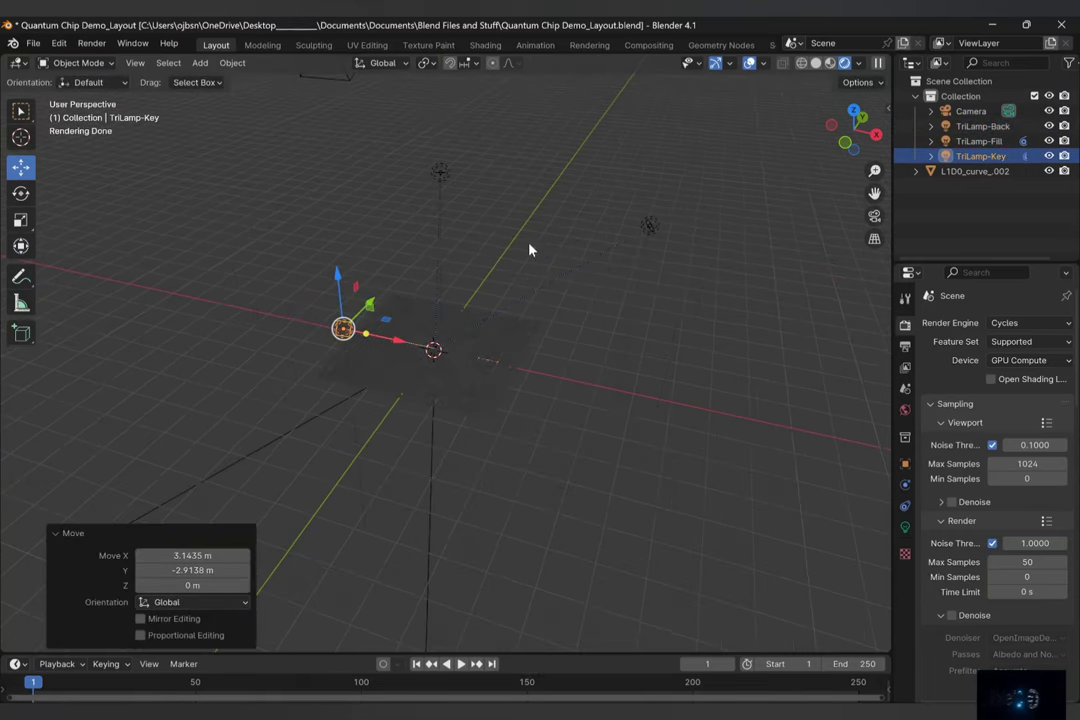
pyautogui.moveTo(385, 318); pyautogui.dragTo(296, 283)
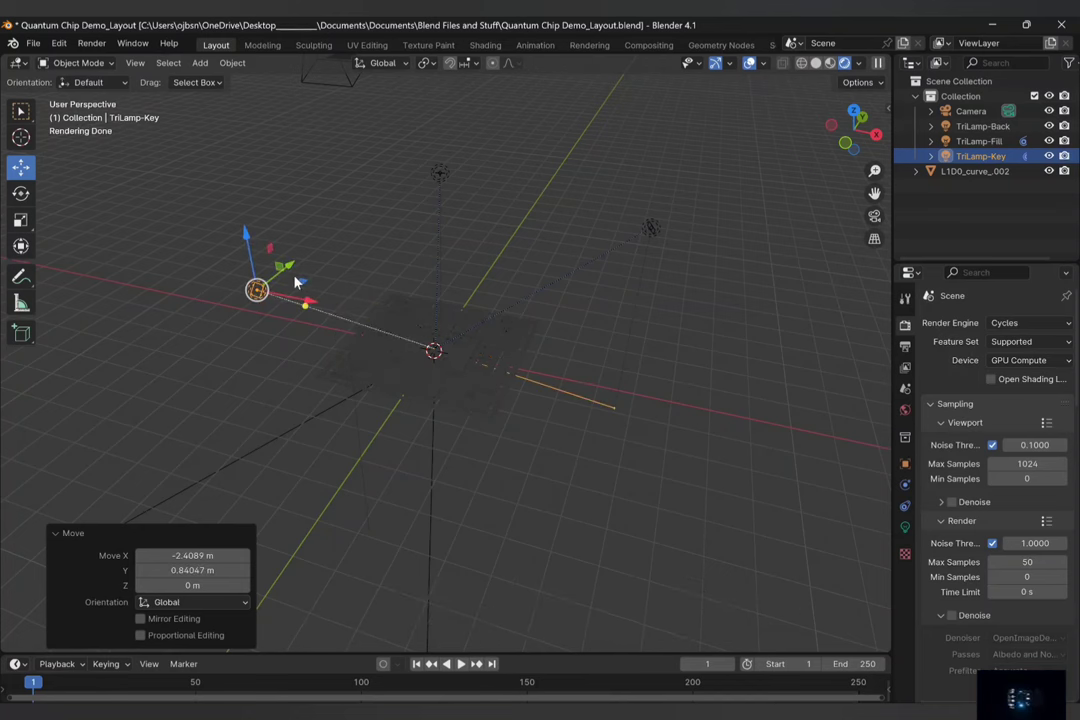
# Search the add-ons in the preferences for "light" to check the Tri-lighting add-on, and save the preferences
pyautogui.click(60, 44)
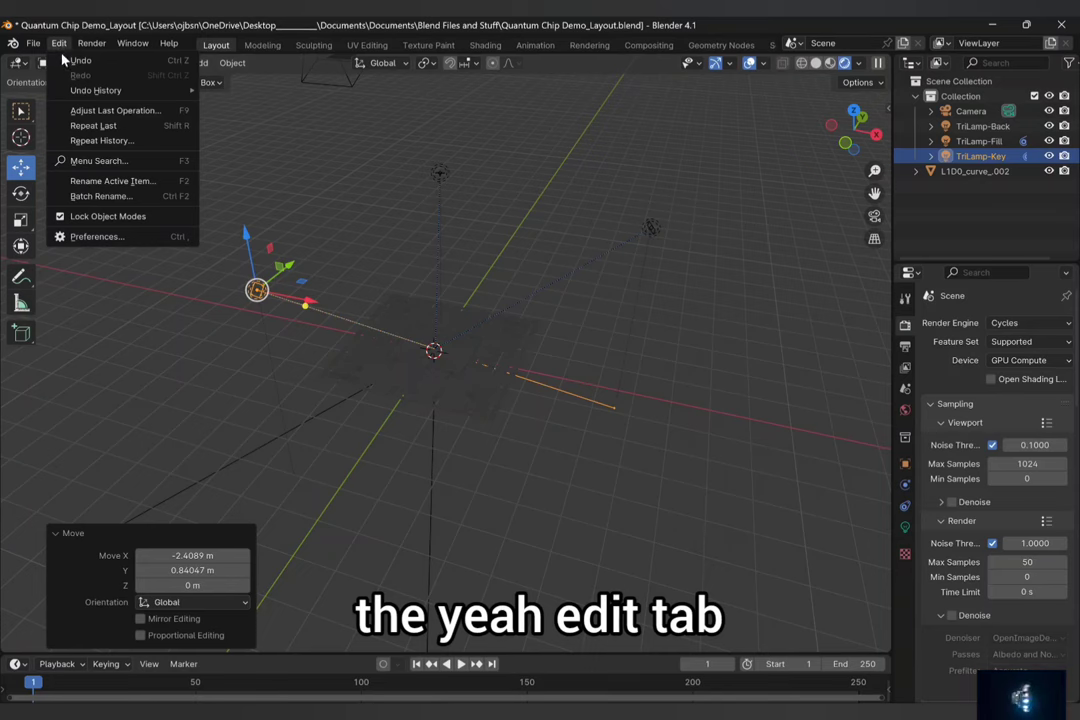
pyautogui.click(112, 240)
pyautogui.click(54, 180)
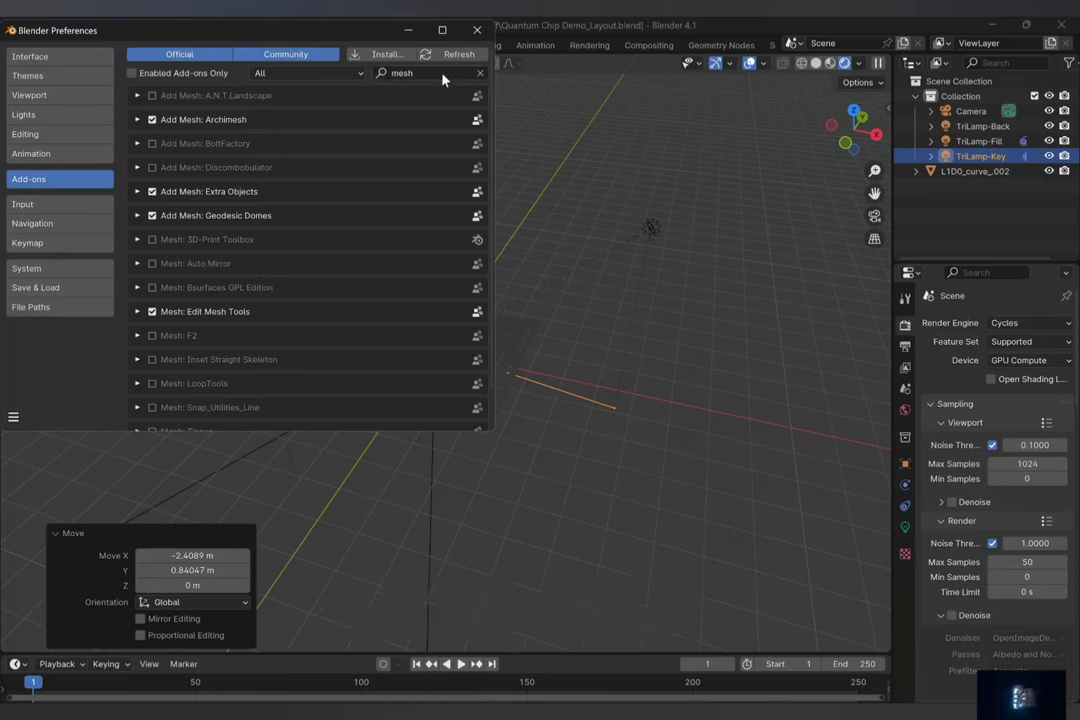
pyautogui.click(412, 73)
pyautogui.write('light')
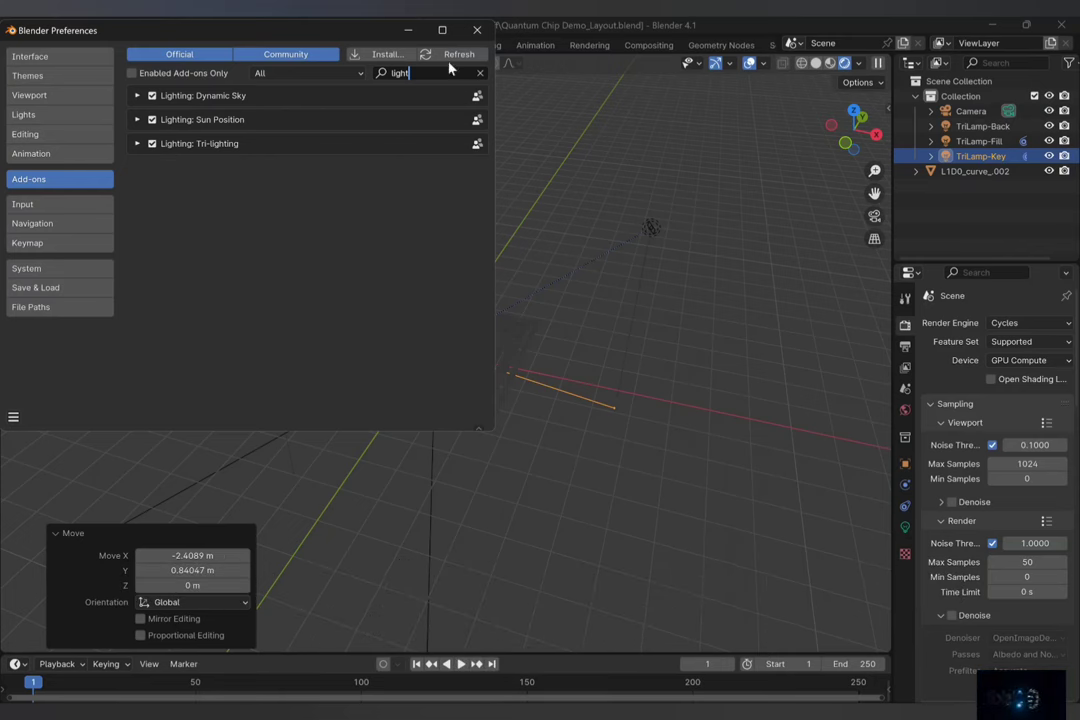
pyautogui.click(13, 417)
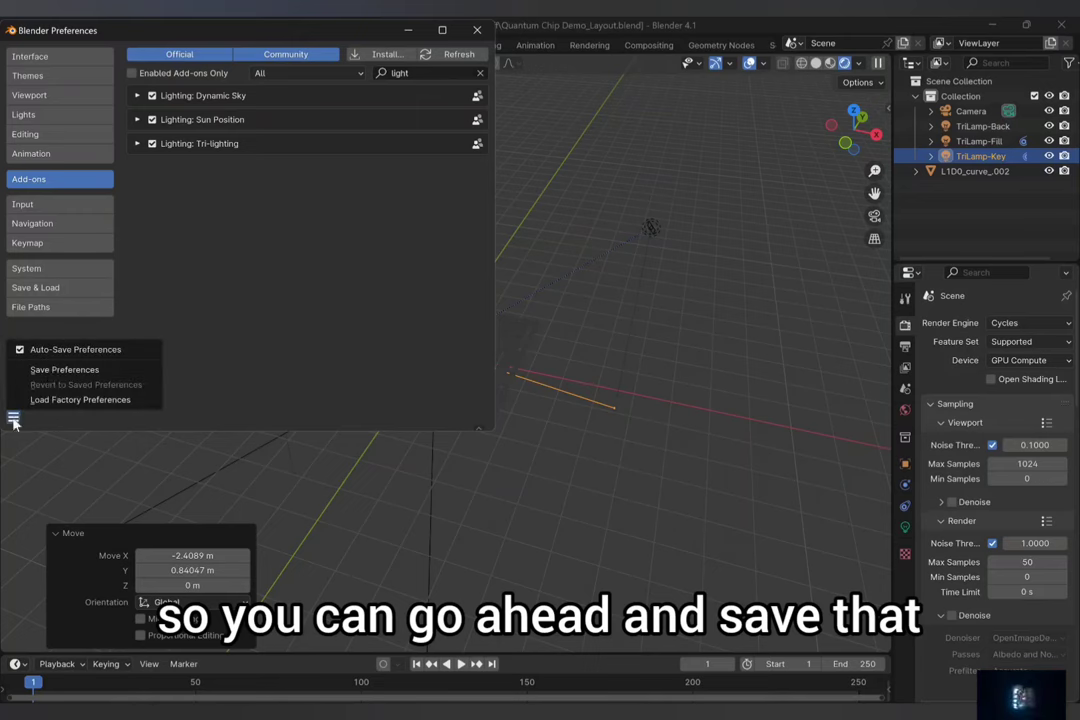
pyautogui.click(45, 369)
pyautogui.click(477, 30)
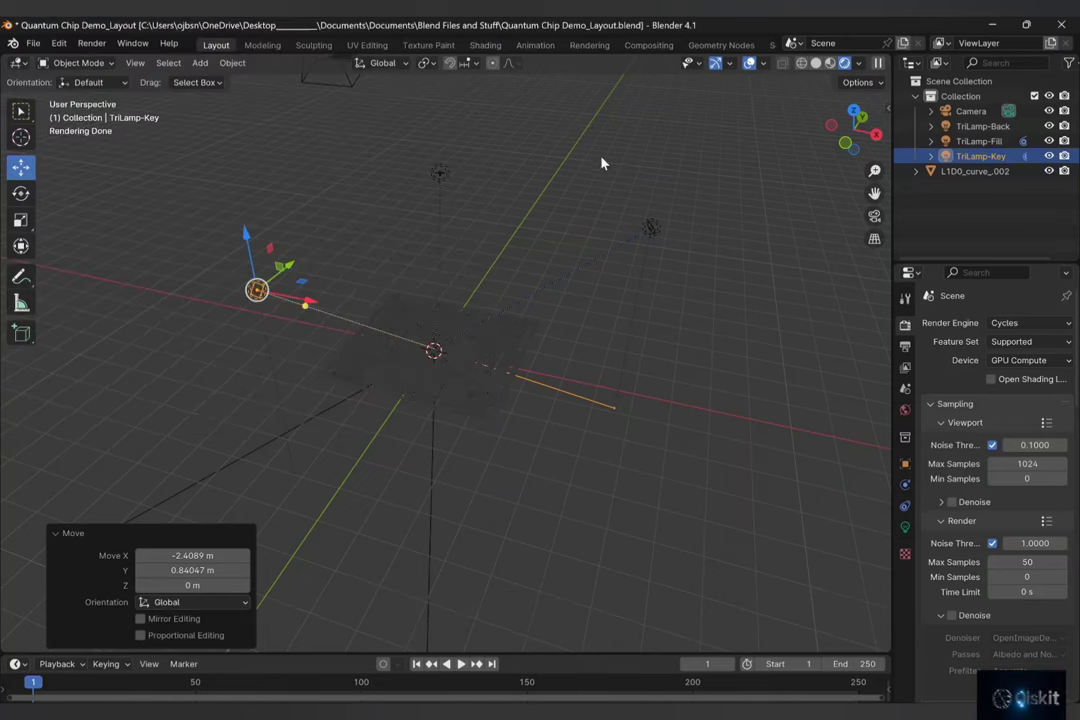
# Change the key, fill and back lights to the Sun type
pyautogui.moveTo(480, 340); pyautogui.dragTo(592, 252, button='middle')
pyautogui.scroll(-2, 592, 252)
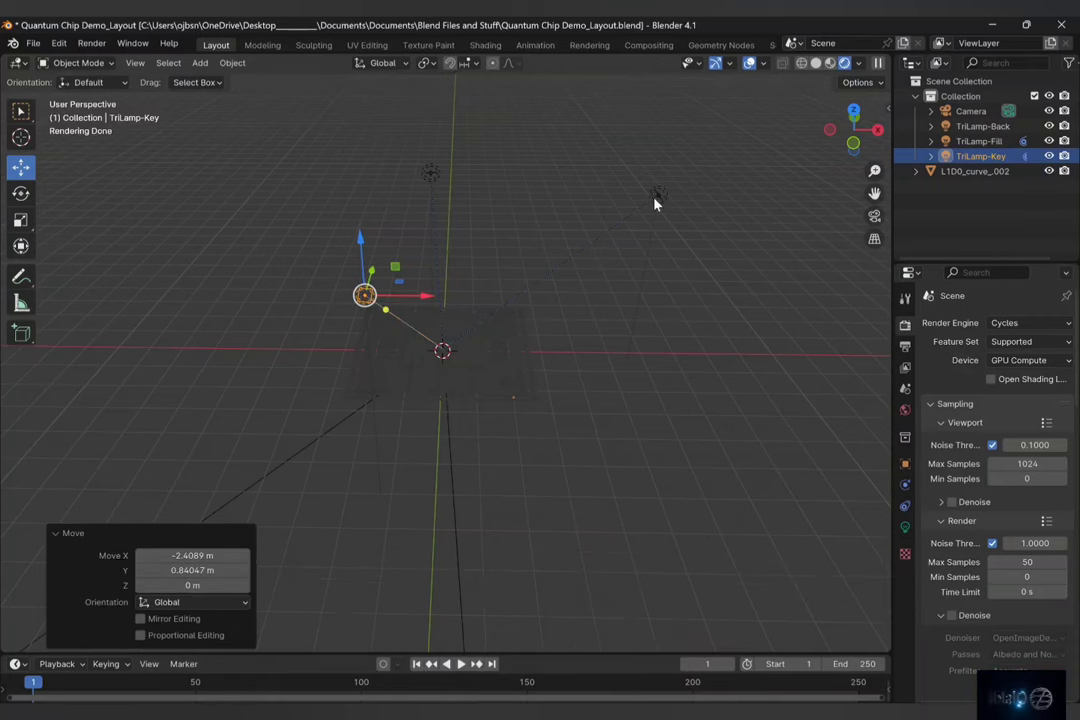
pyautogui.click(905, 527)
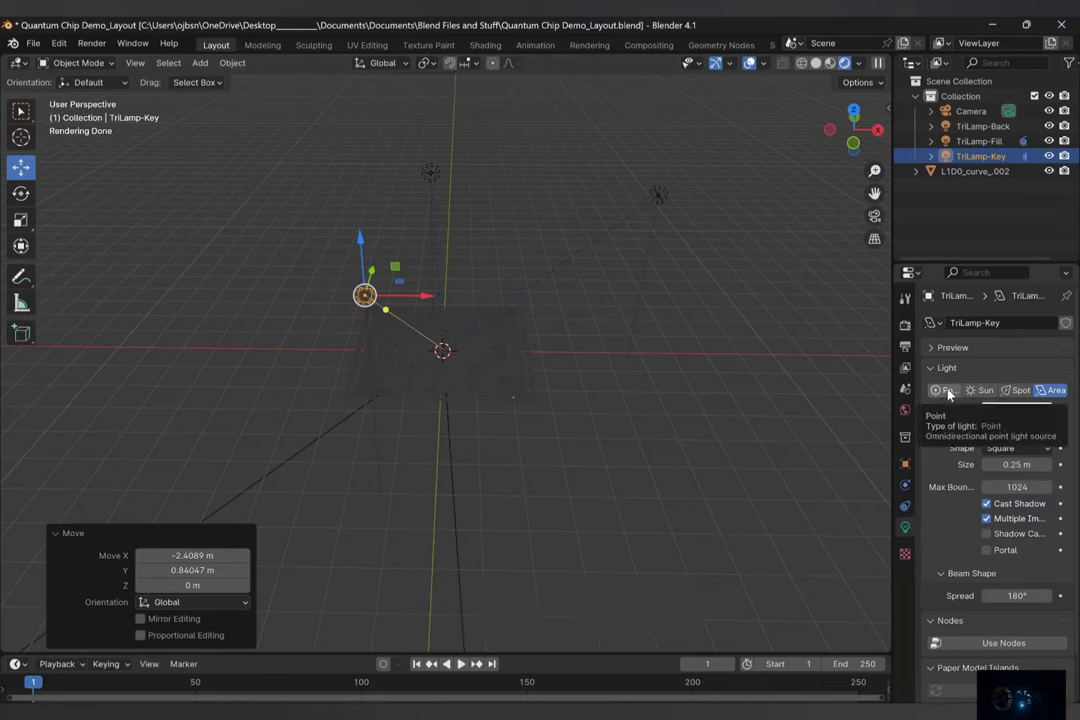
pyautogui.click(975, 391)
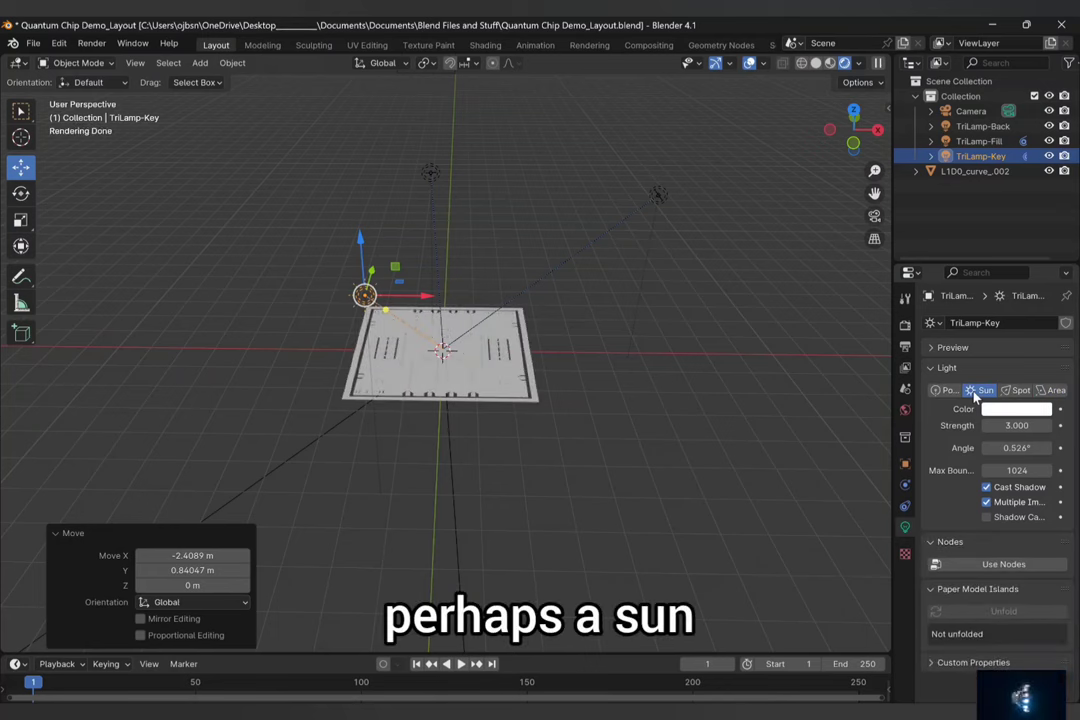
pyautogui.click(658, 195)
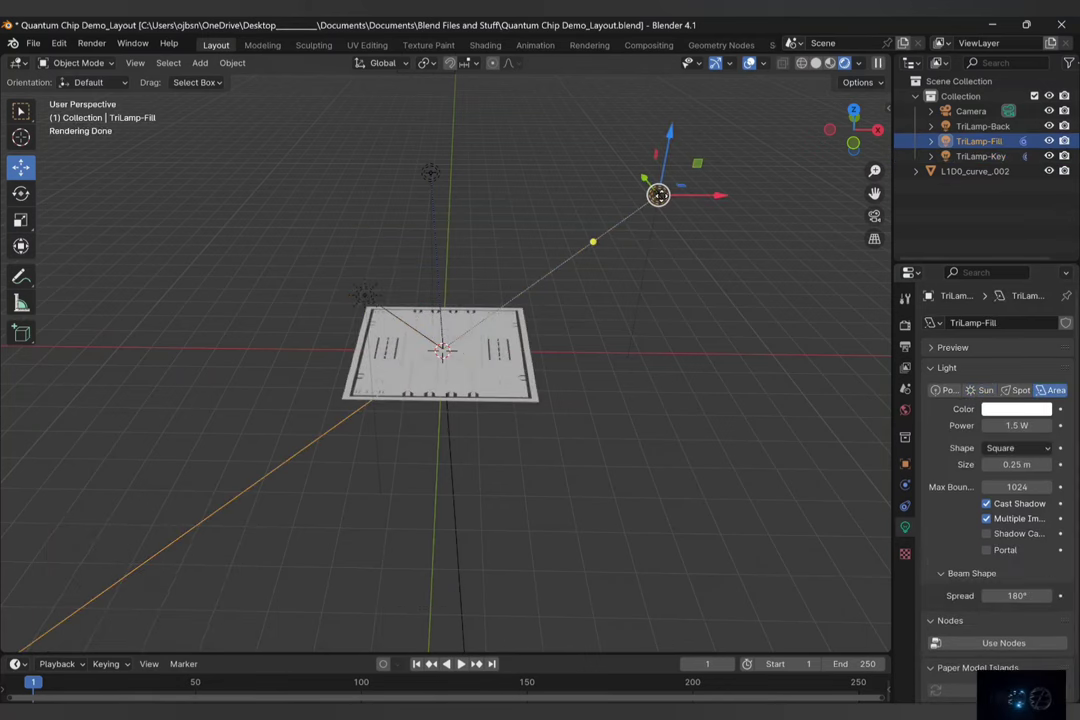
pyautogui.click(980, 391)
pyautogui.click(430, 172)
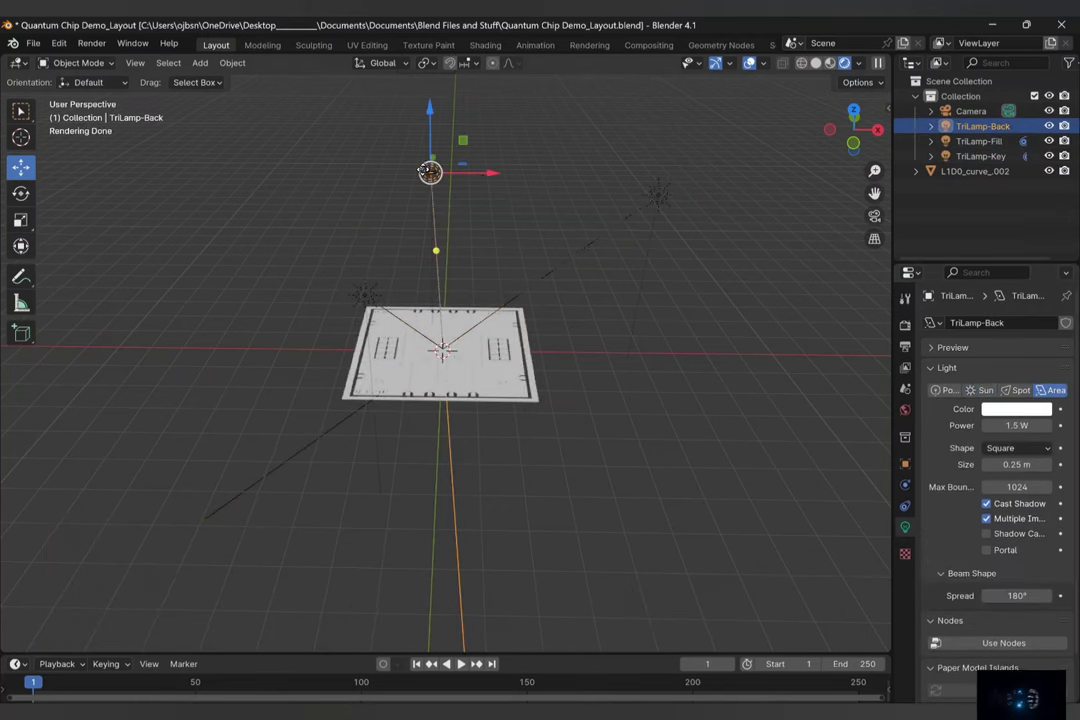
pyautogui.click(981, 390)
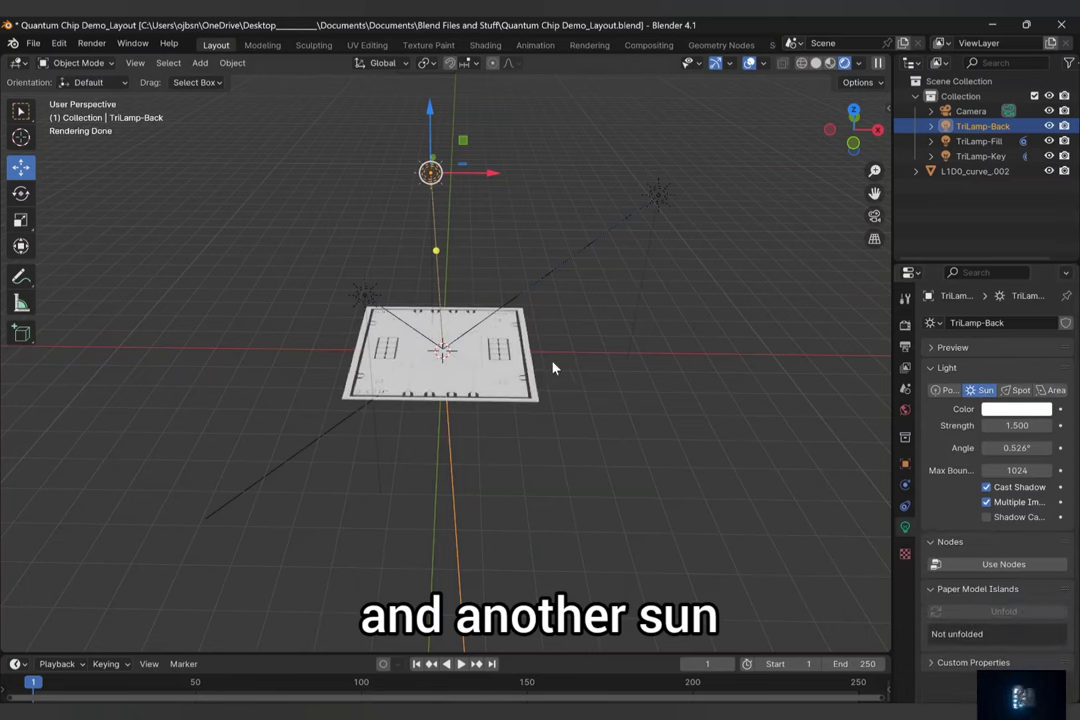
# Look through the camera, select the chip mesh and assign a new material to it
pyautogui.click(874, 215)
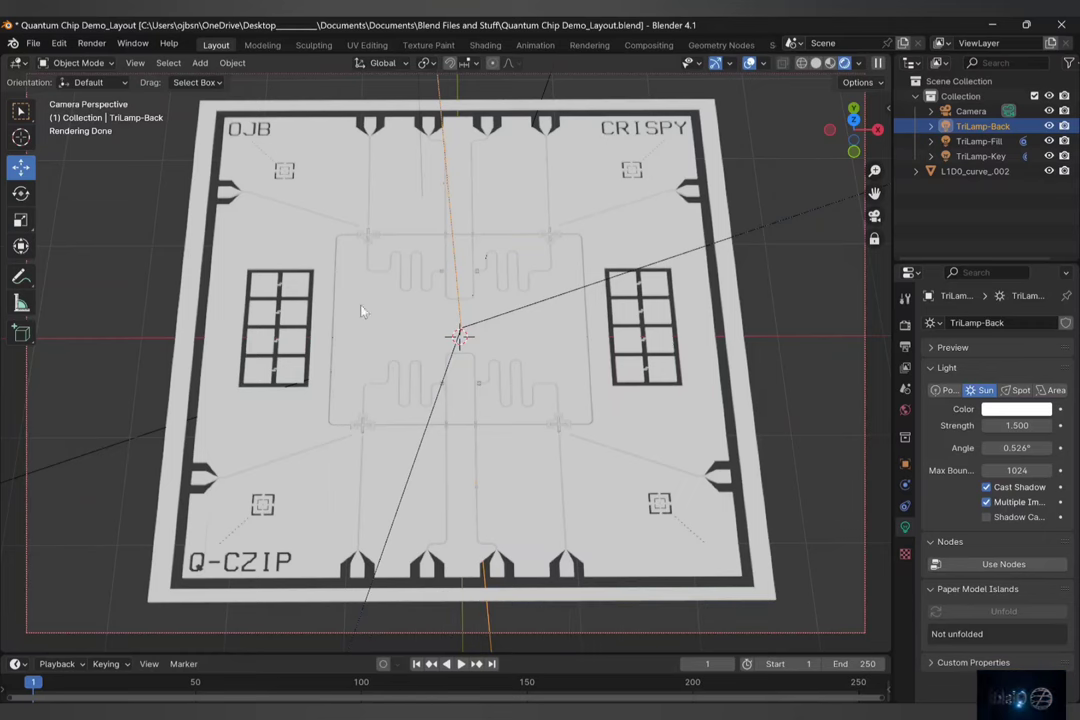
pyautogui.click(587, 361)
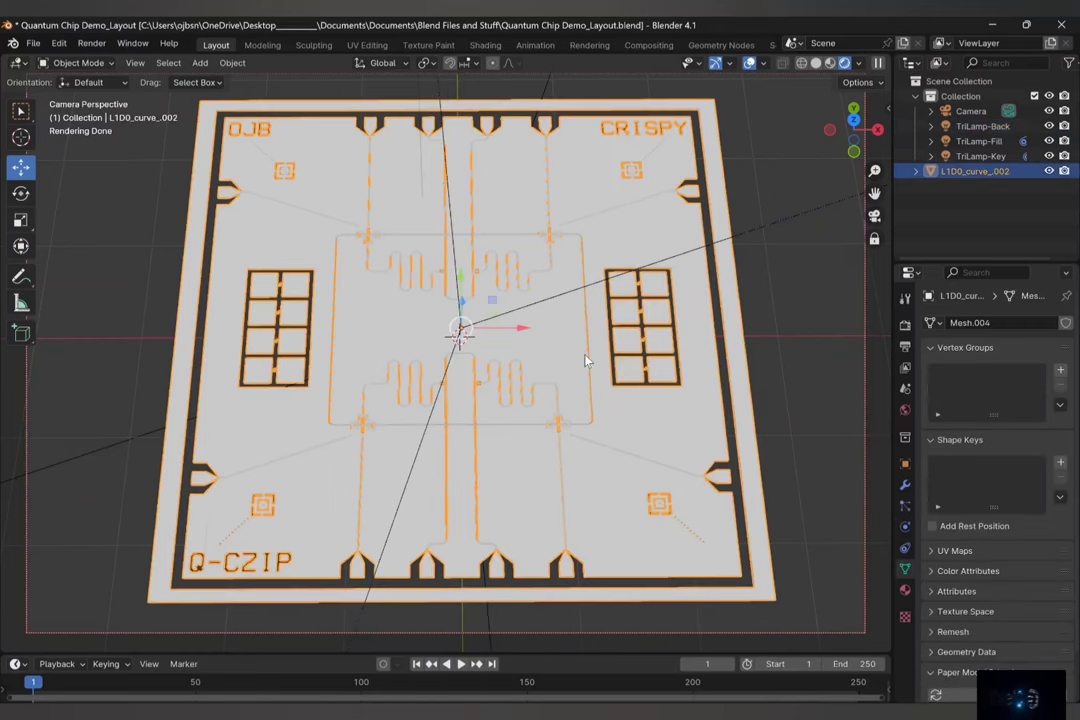
pyautogui.click(789, 317)
pyautogui.click(583, 234)
pyautogui.click(906, 591)
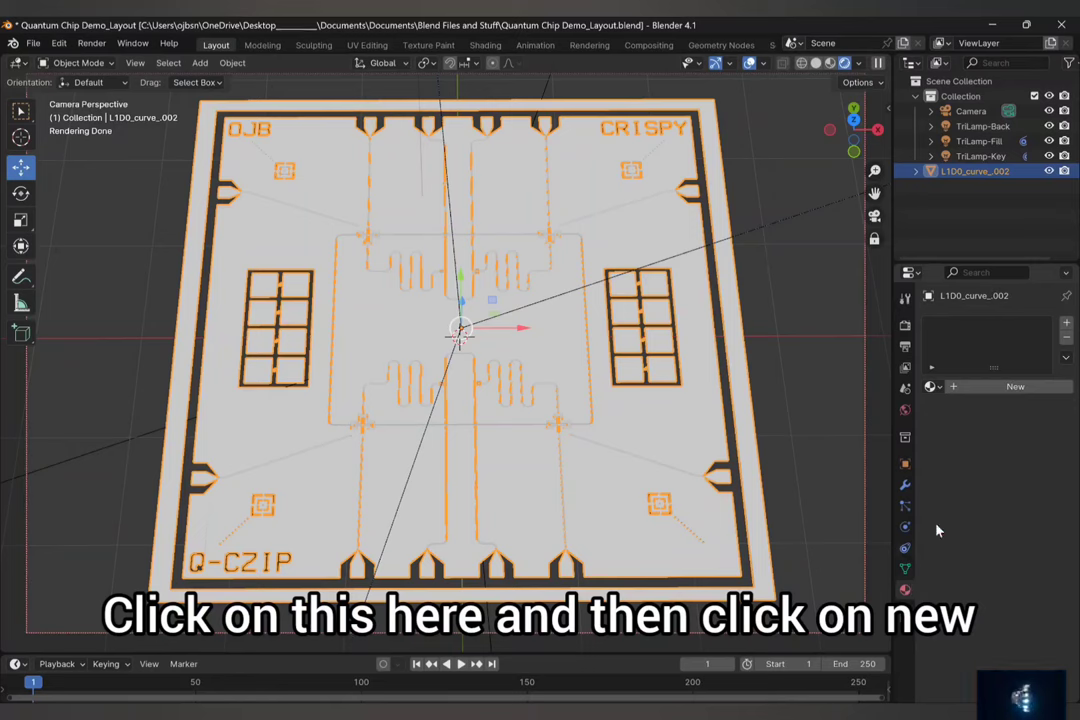
pyautogui.click(1015, 387)
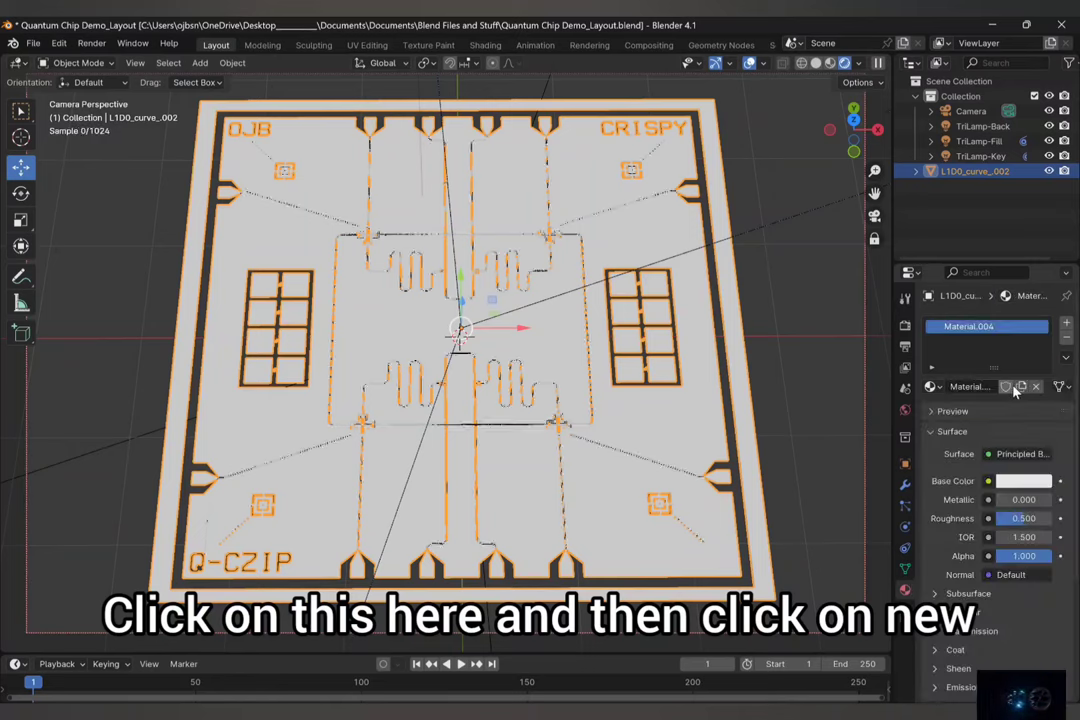
# Give the chip's material a golden-yellow base color, metallic 1.000, roughness 0.079 and IOR 4.000
pyautogui.click(1022, 481)
pyautogui.click(915, 358)
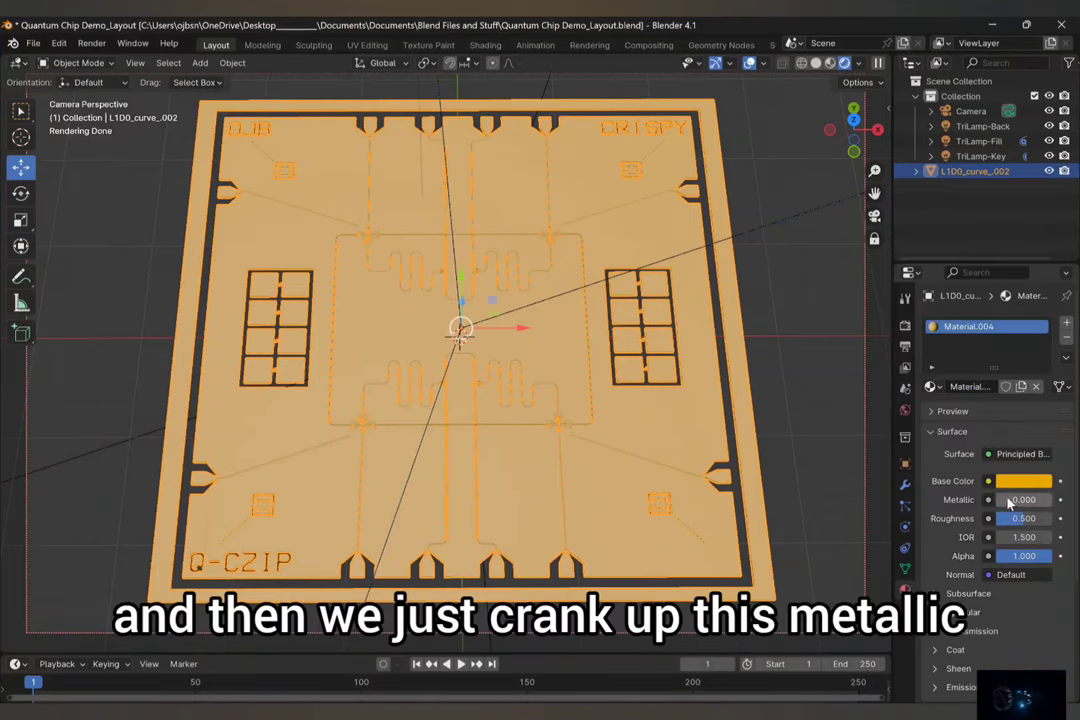
pyautogui.moveTo(1000, 500)
pyautogui.mouseDown()
pyautogui.moveTo(1052, 500)
pyautogui.moveTo(1002, 520)
pyautogui.mouseUp()
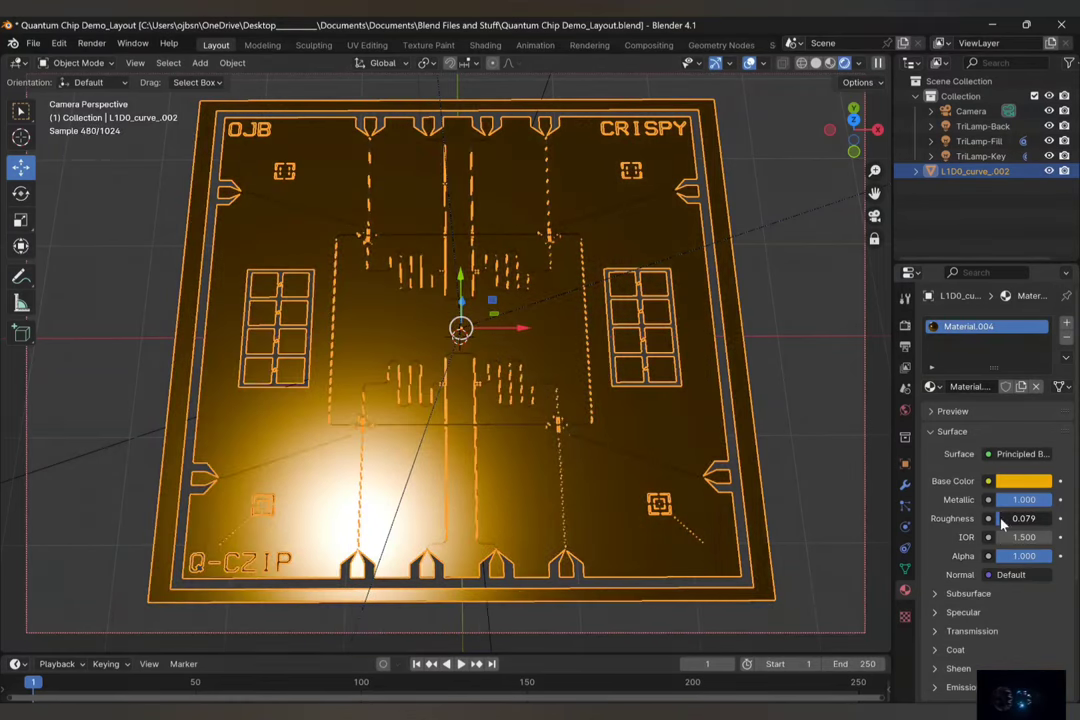
pyautogui.click(1024, 536)
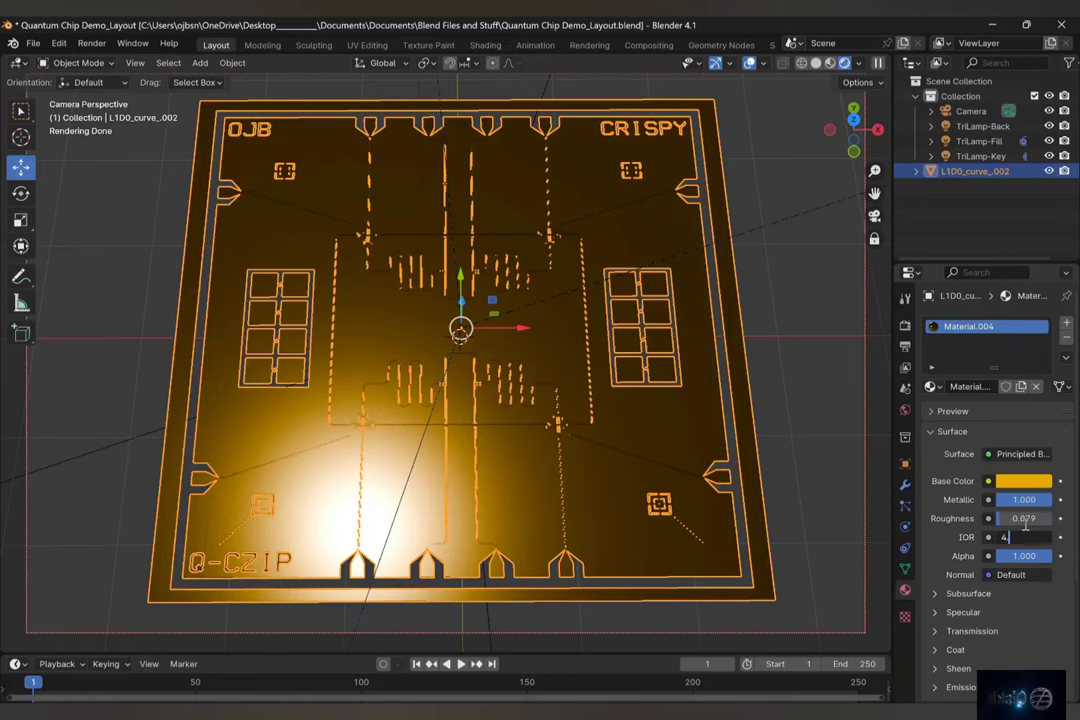
pyautogui.write('4')
pyautogui.press('BackSpace')
pyautogui.press('Return')
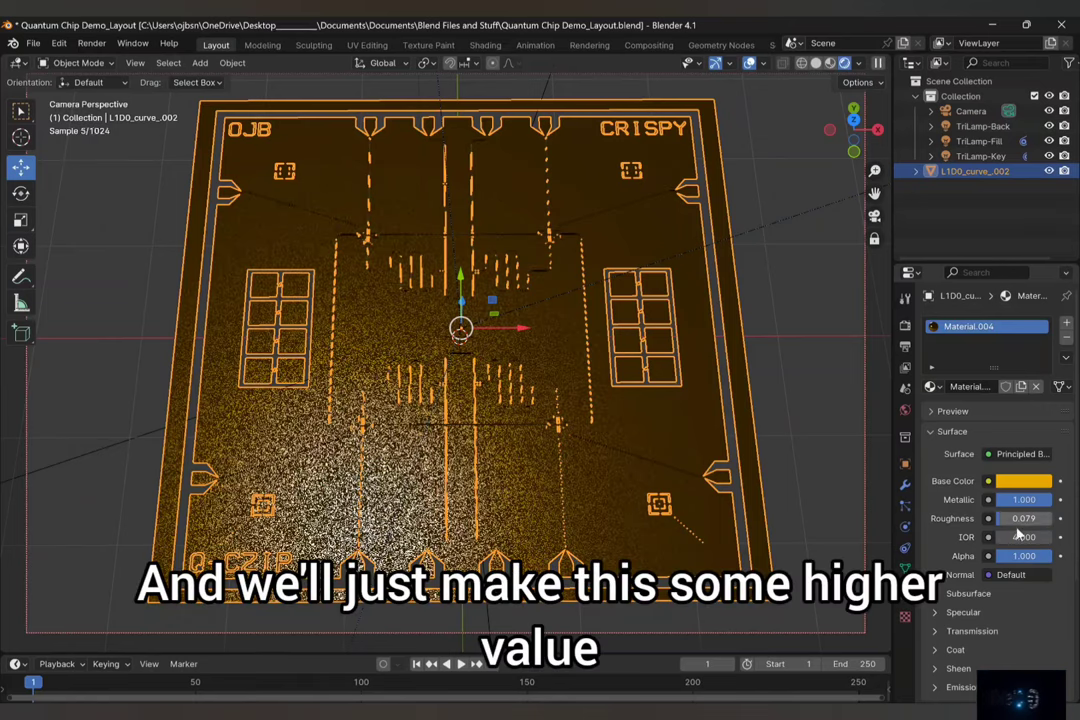
pyautogui.click(824, 440)
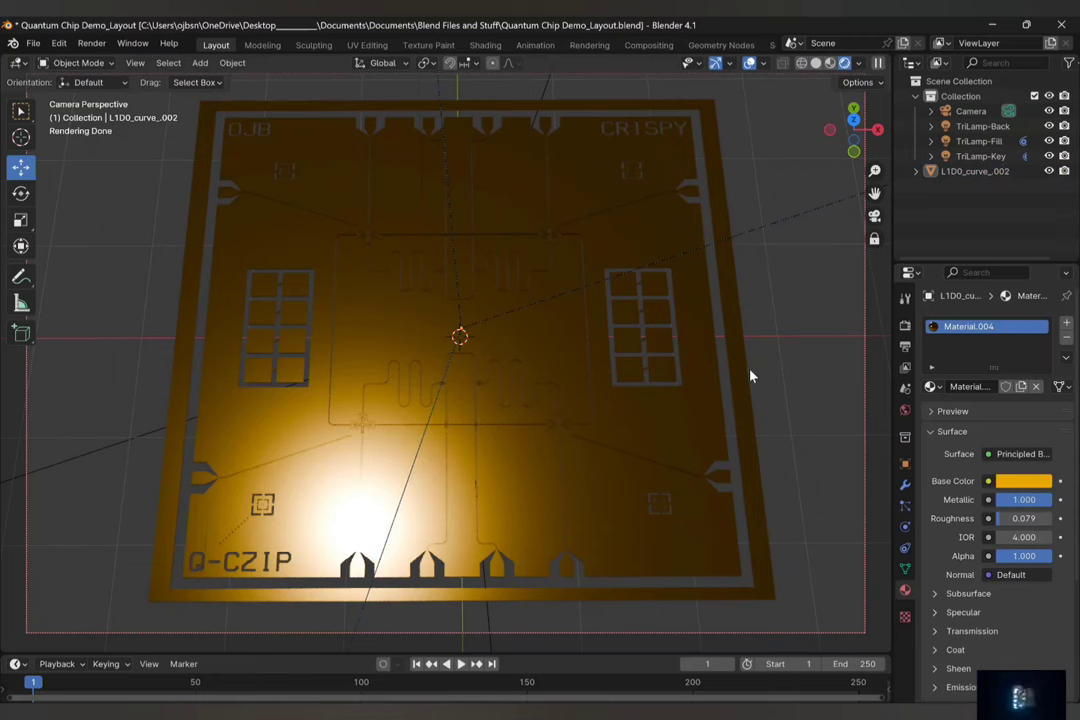
# Move the back light about 0.595 m and then about -0.064 m along X, checking its highlight on the chip through the camera
pyautogui.click(874, 216)
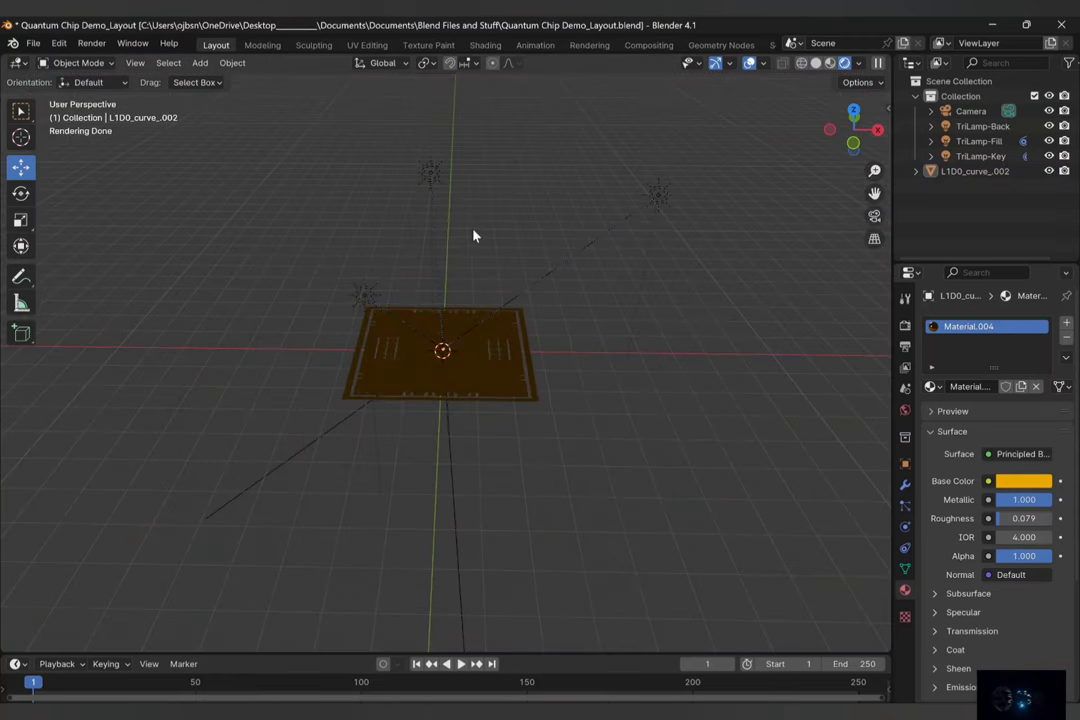
pyautogui.click(430, 171)
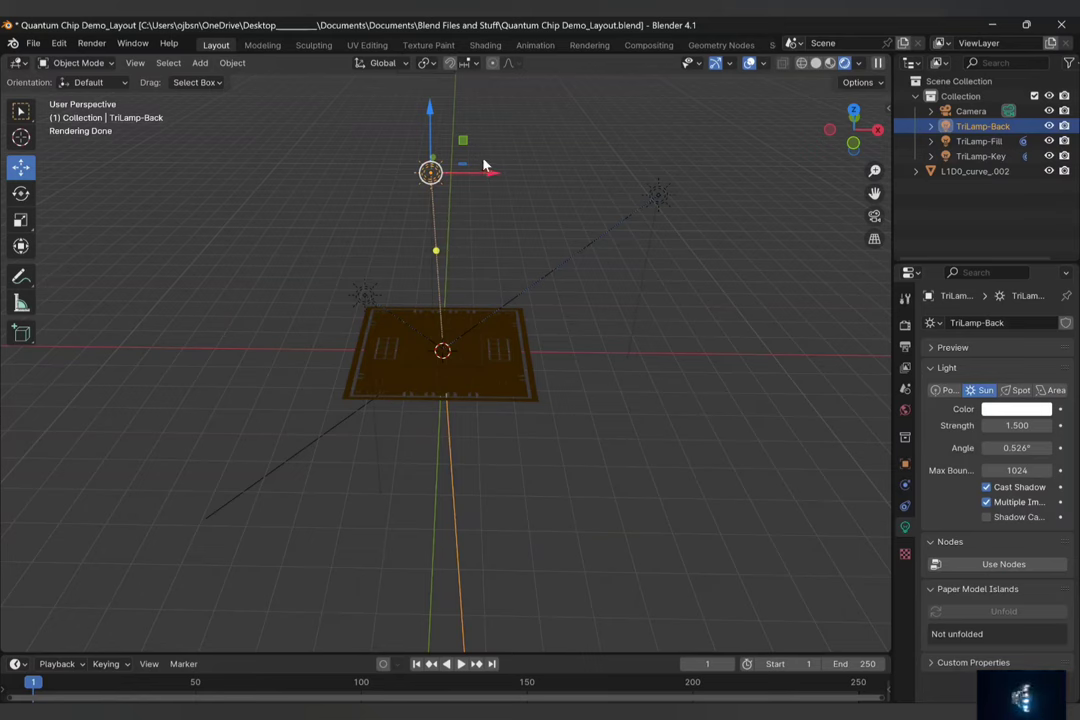
pyautogui.moveTo(494, 171); pyautogui.dragTo(516, 172)
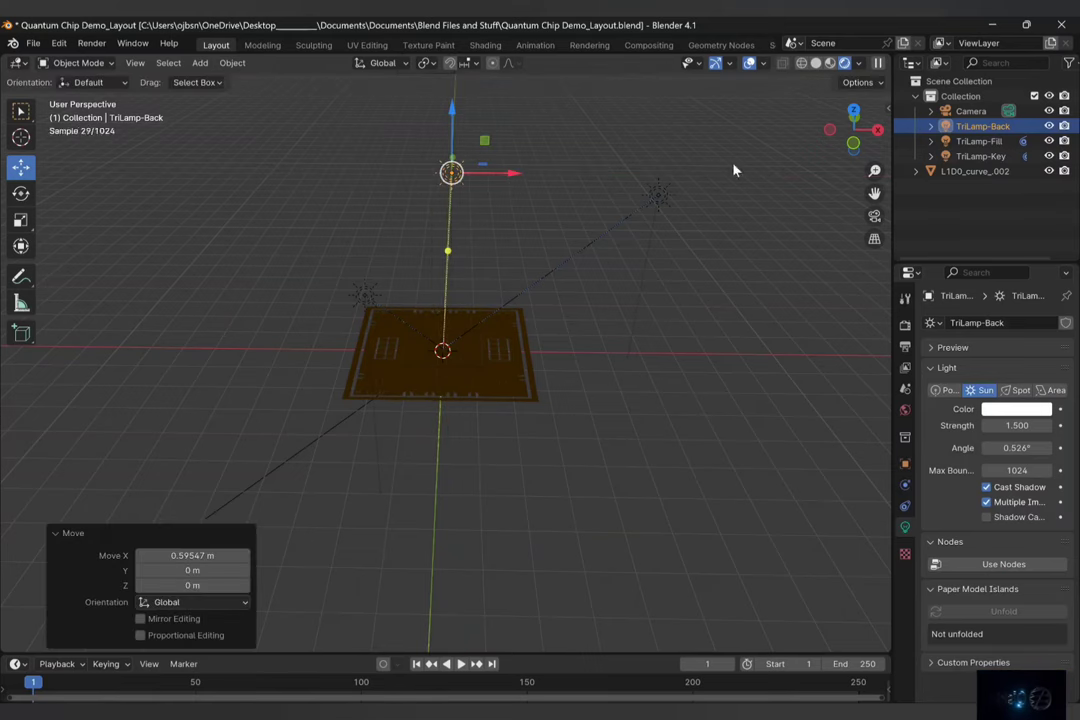
pyautogui.click(876, 216)
pyautogui.click(876, 216)
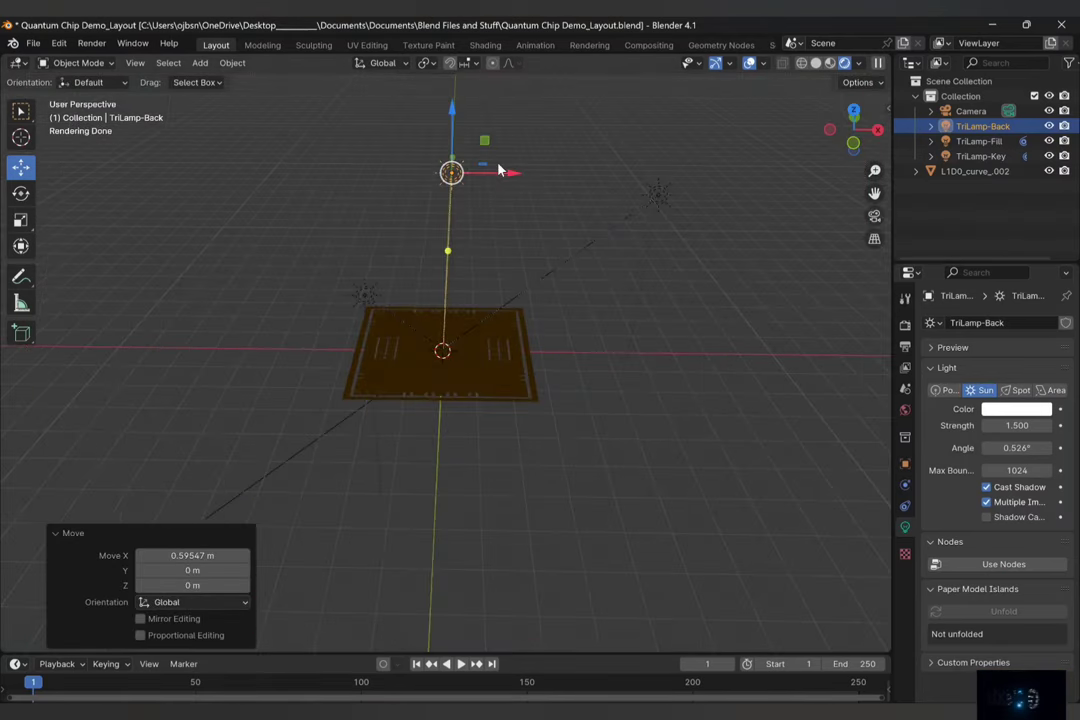
pyautogui.moveTo(510, 172); pyautogui.dragTo(512, 170)
pyautogui.click(876, 216)
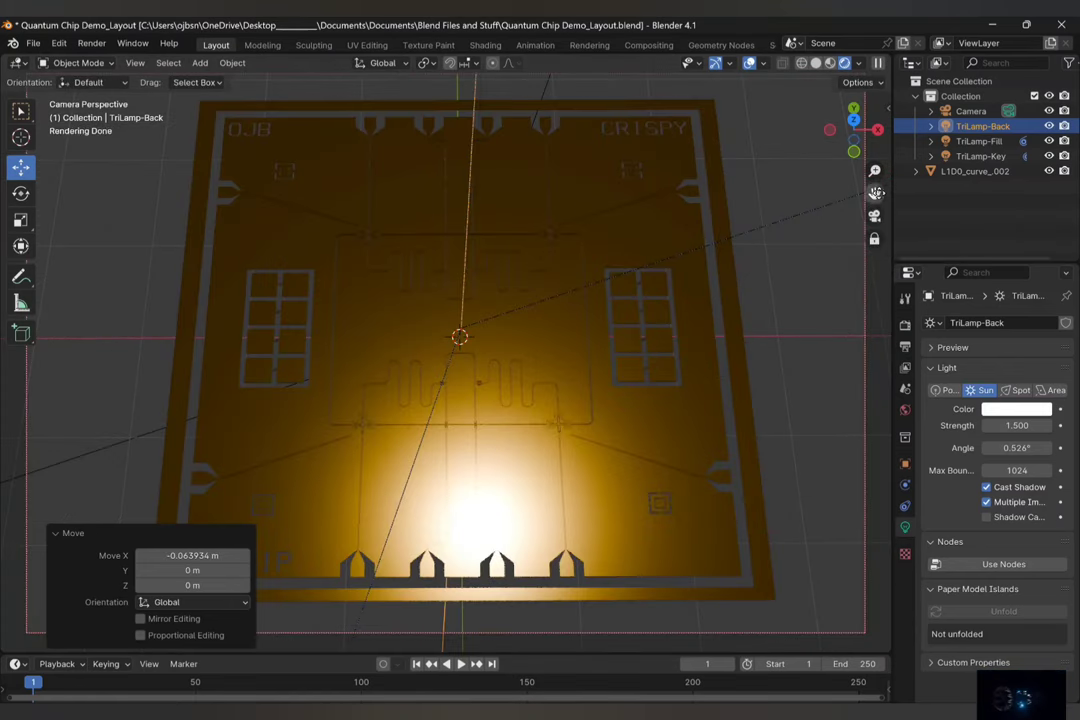
# Leave the camera view and examine the lighting on the gold chip from different angles and distances
pyautogui.click(876, 216)
pyautogui.scroll(3, 528, 342)
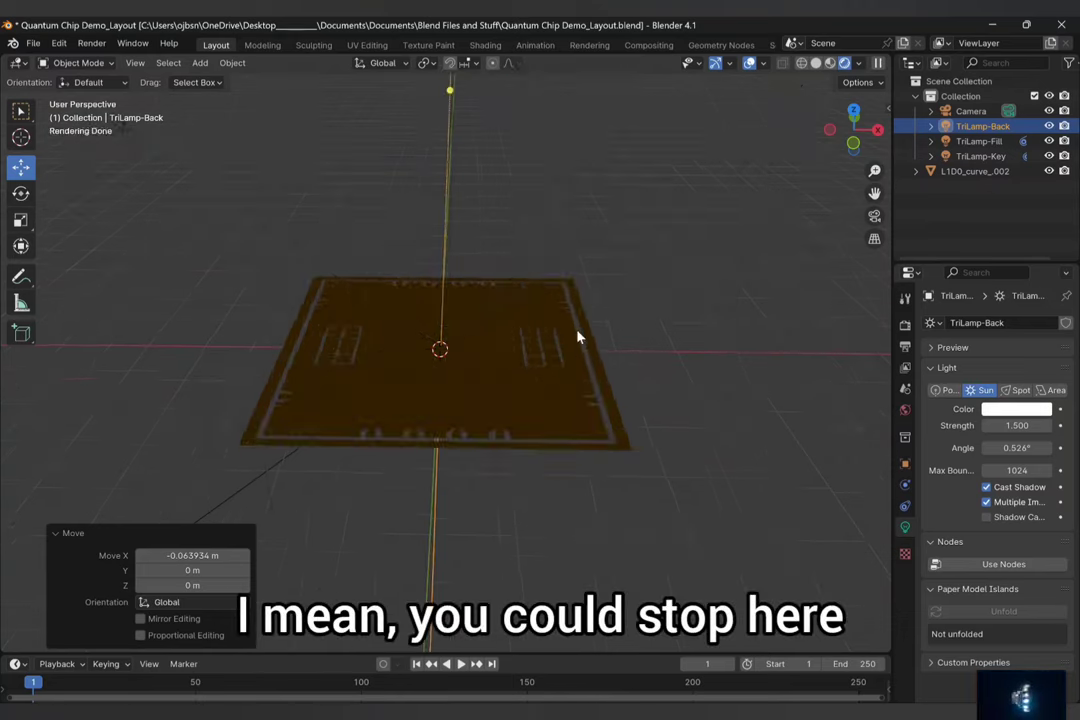
pyautogui.moveTo(578, 335); pyautogui.dragTo(586, 405, button='middle')
pyautogui.scroll(3, 586, 405)
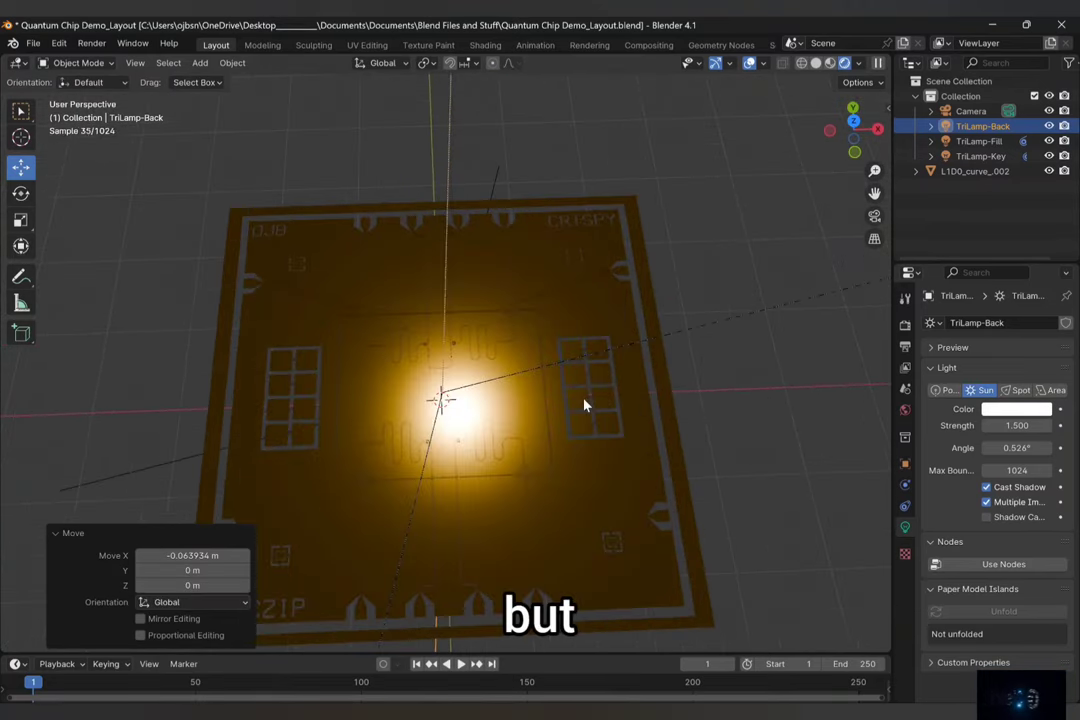
pyautogui.scroll(-4, 586, 405)
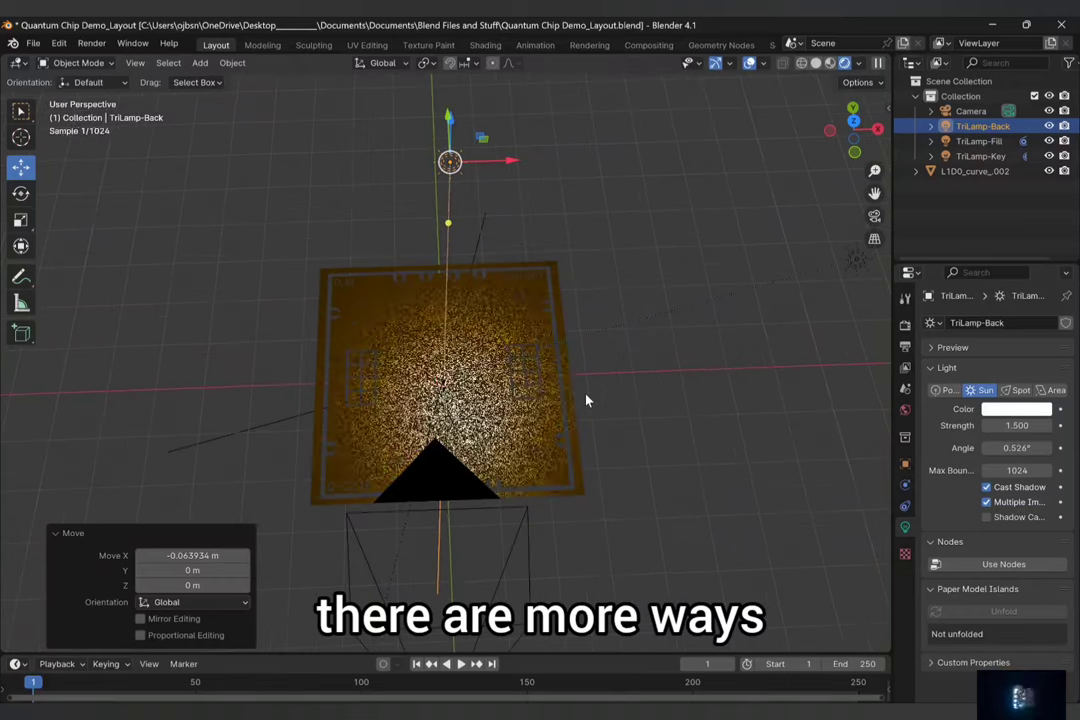
pyautogui.scroll(3, 584, 400)
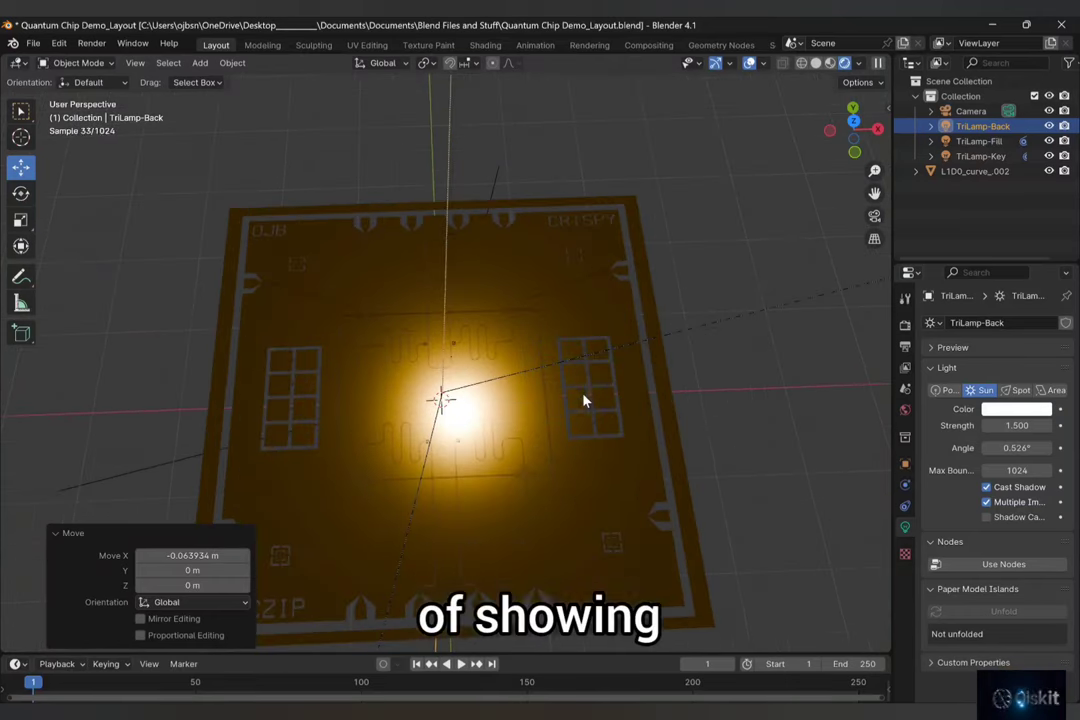
pyautogui.moveTo(583, 400); pyautogui.dragTo(567, 358, button='middle')
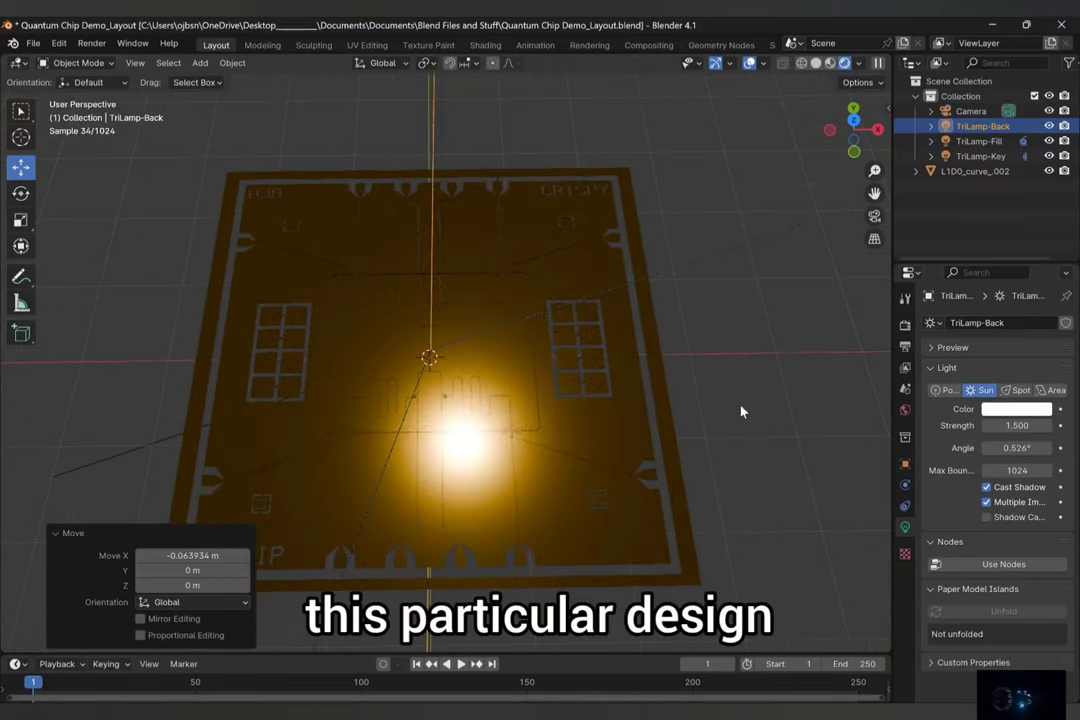
pyautogui.click(413, 233)
pyautogui.click(793, 333)
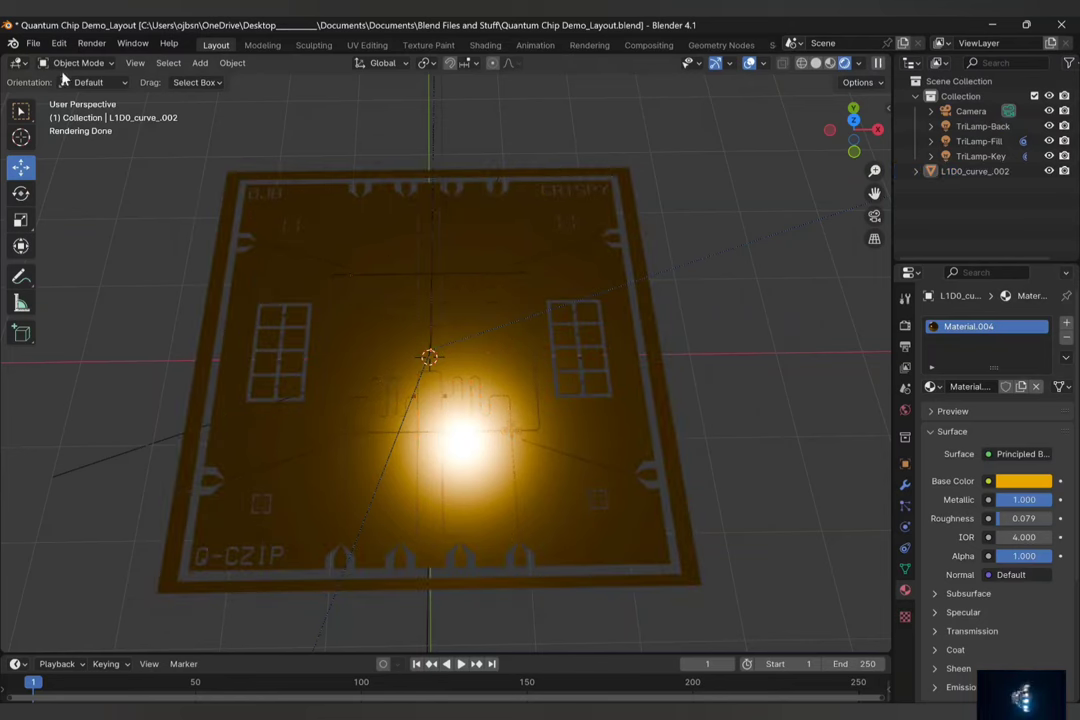
# Add a 2 m cube mesh at the origin and scale it uniformly by about 2.784 so it extends past the chip's edges
pyautogui.click(200, 63)
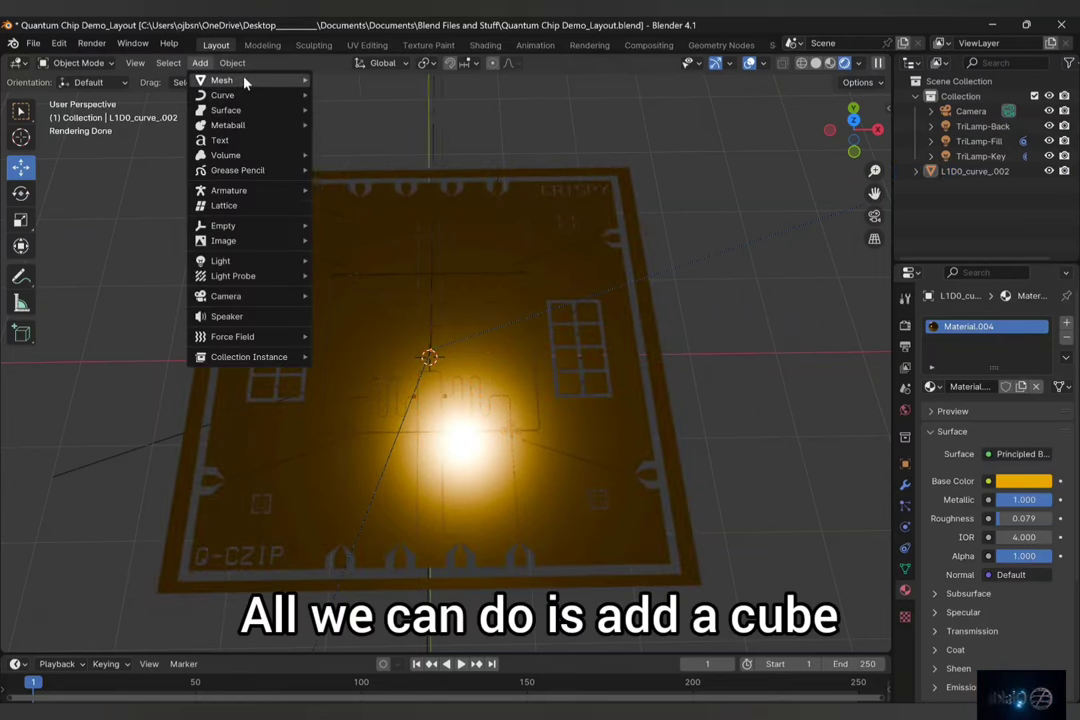
pyautogui.moveTo(241, 80)
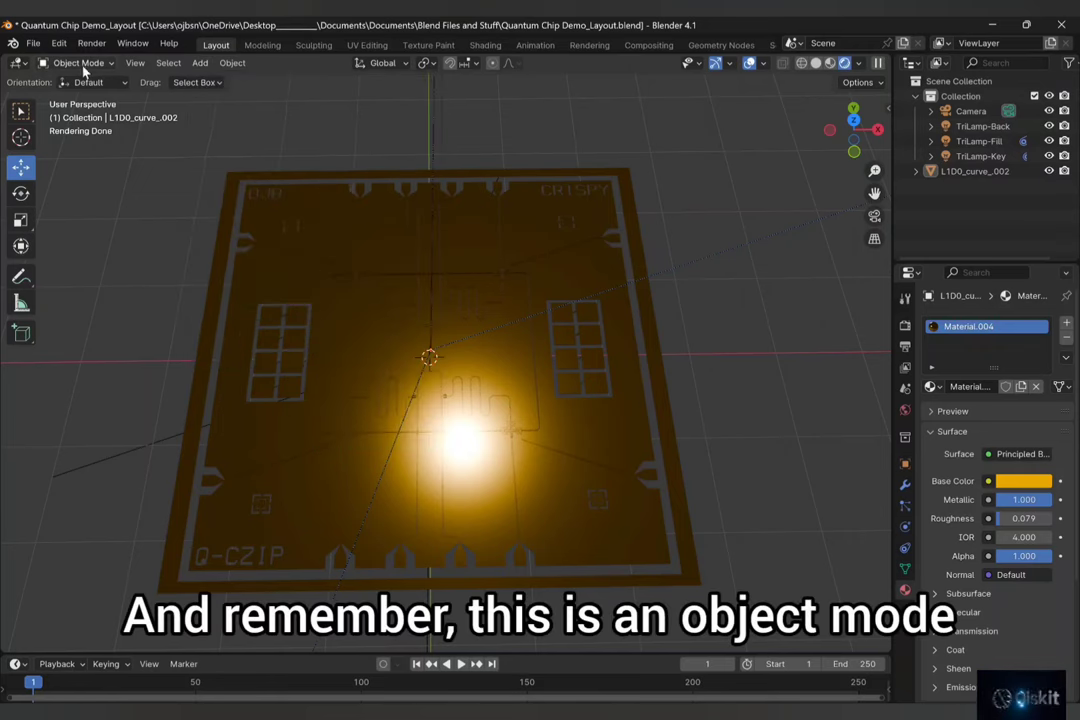
pyautogui.click(200, 63)
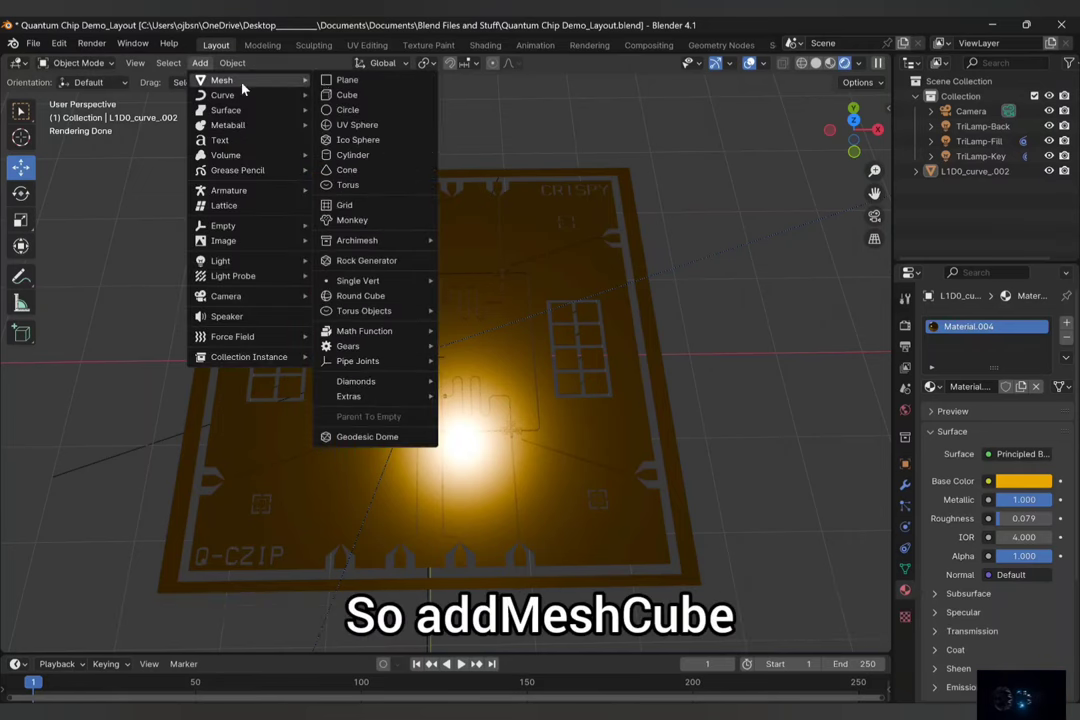
pyautogui.click(381, 95)
pyautogui.scroll(-5, 552, 366)
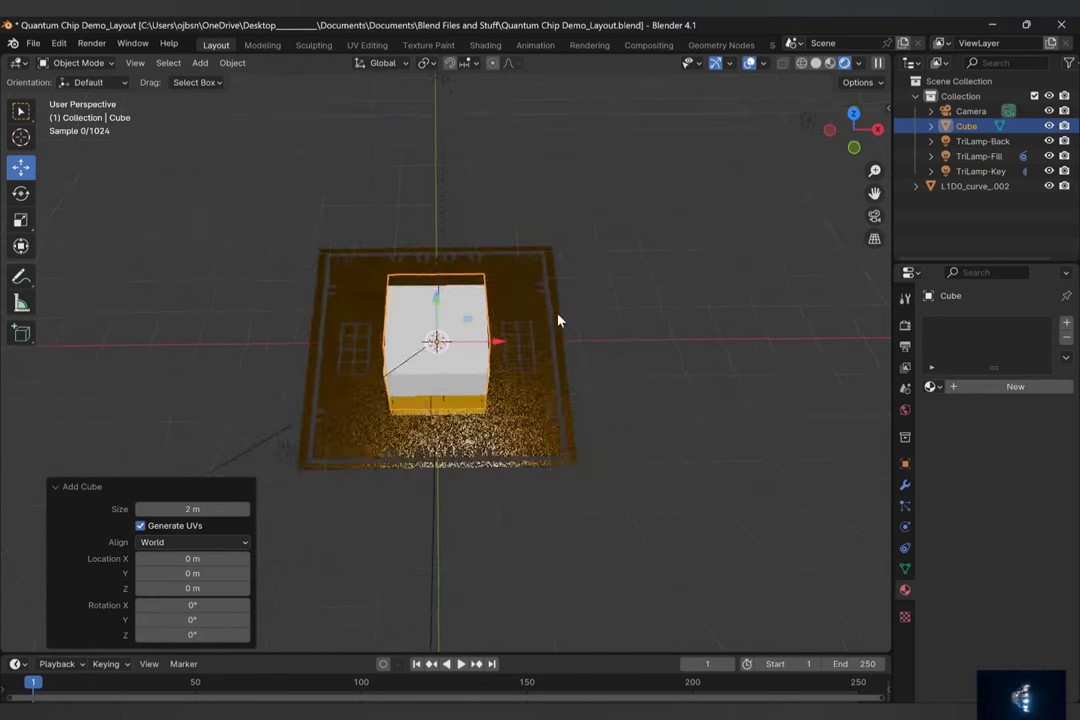
pyautogui.moveTo(514, 320); pyautogui.dragTo(500, 355, button='middle')
pyautogui.press('s')
pyautogui.press('s')
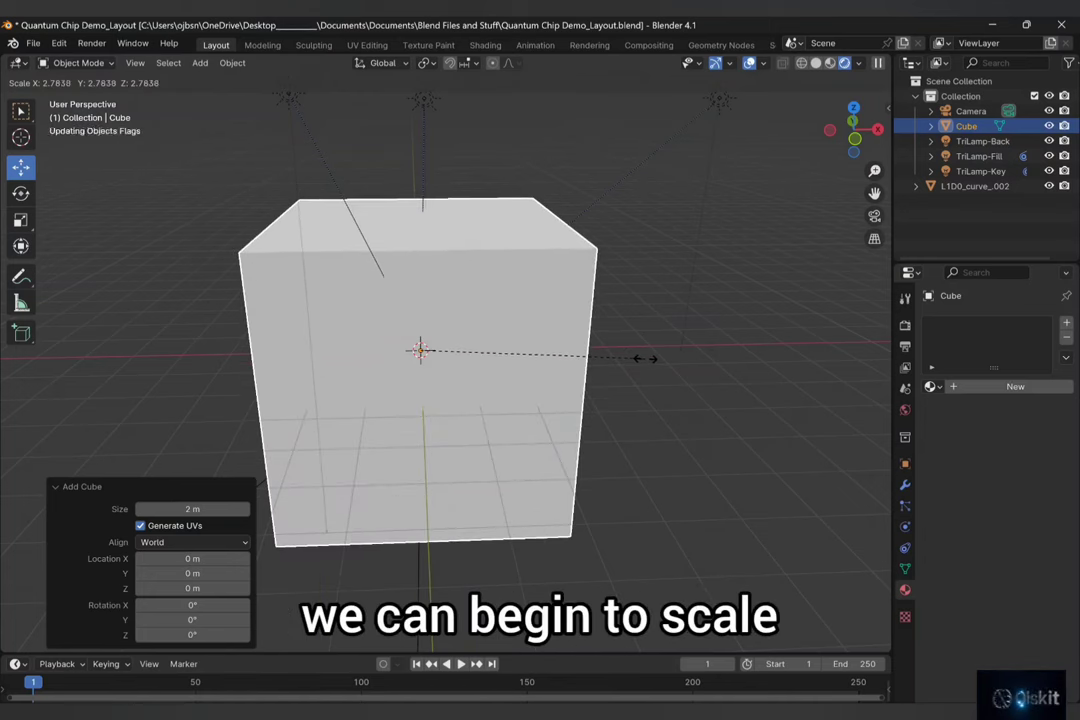
pyautogui.click(645, 360)
# In Edit Mode, move the cube's top face about -2.857 m in Z to just below the chip, and nudge it up about 0.01 m
pyautogui.moveTo(646, 371); pyautogui.dragTo(593, 370, button='middle')
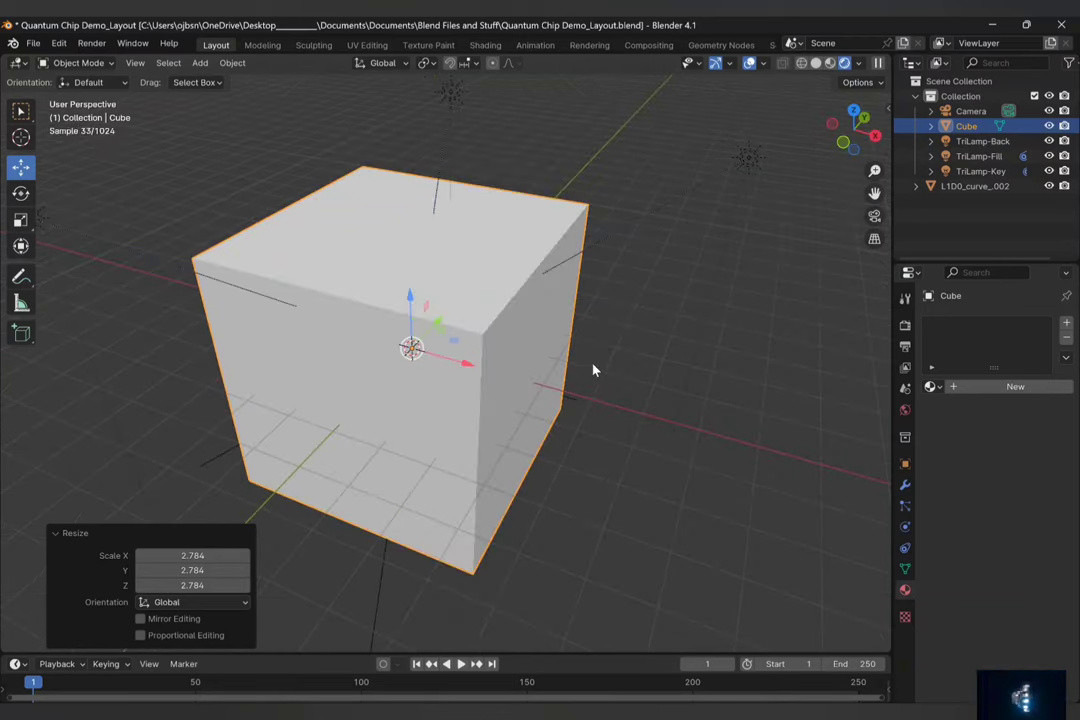
pyautogui.click(78, 62)
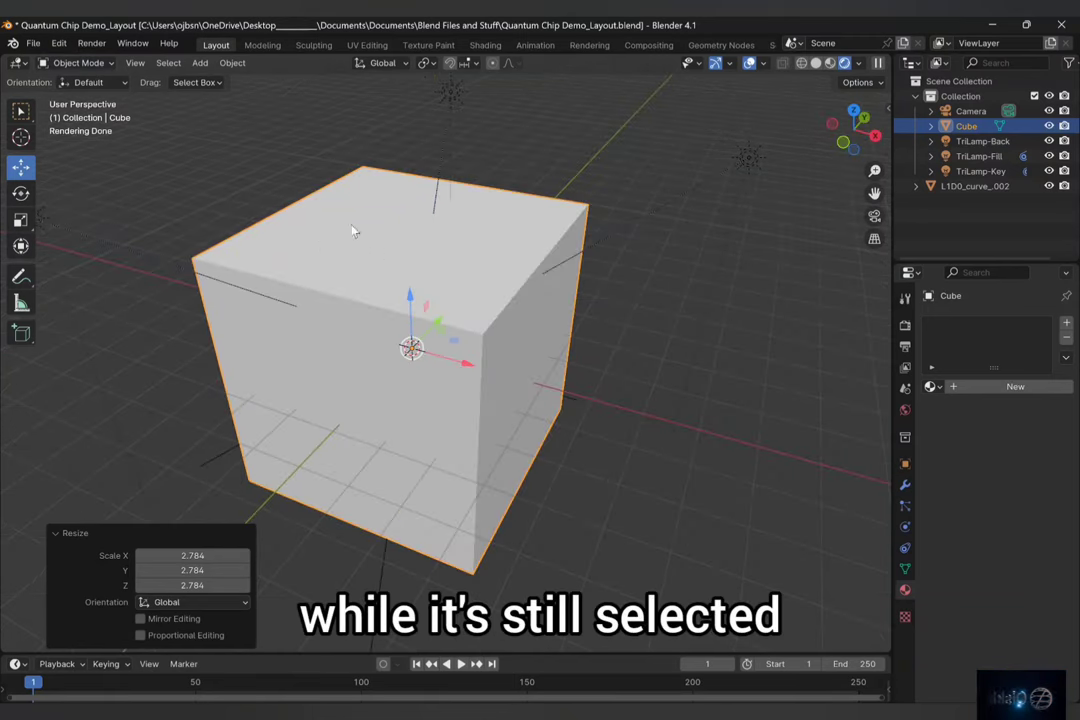
pyautogui.click(84, 62)
pyautogui.click(78, 97)
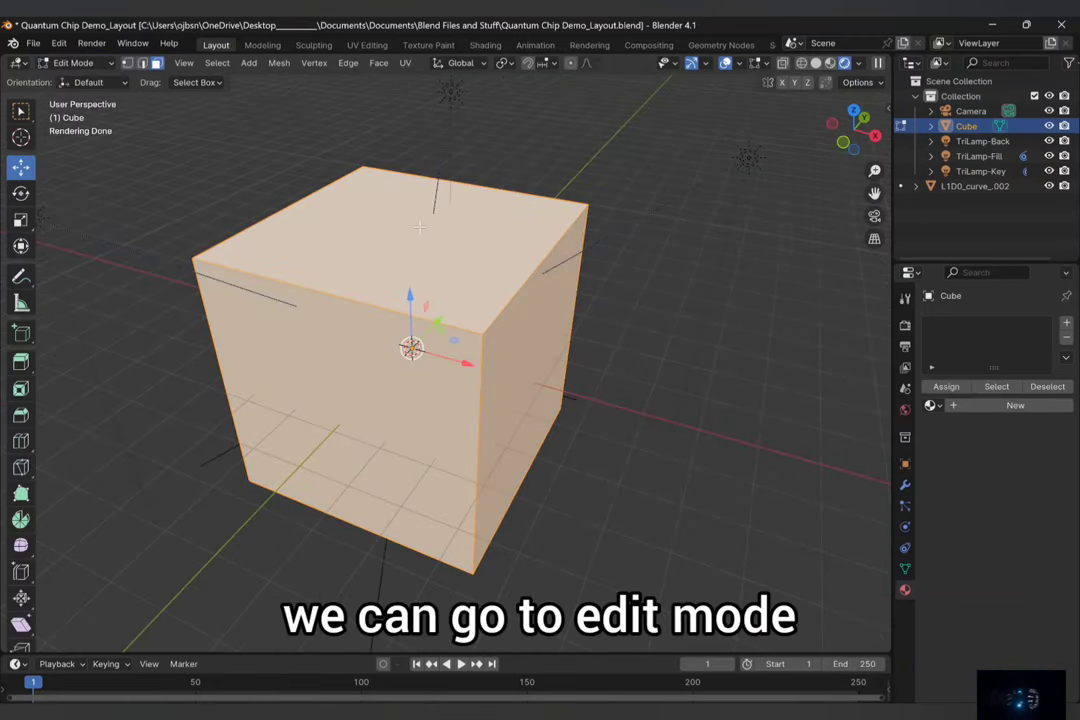
pyautogui.click(158, 66)
pyautogui.click(405, 225)
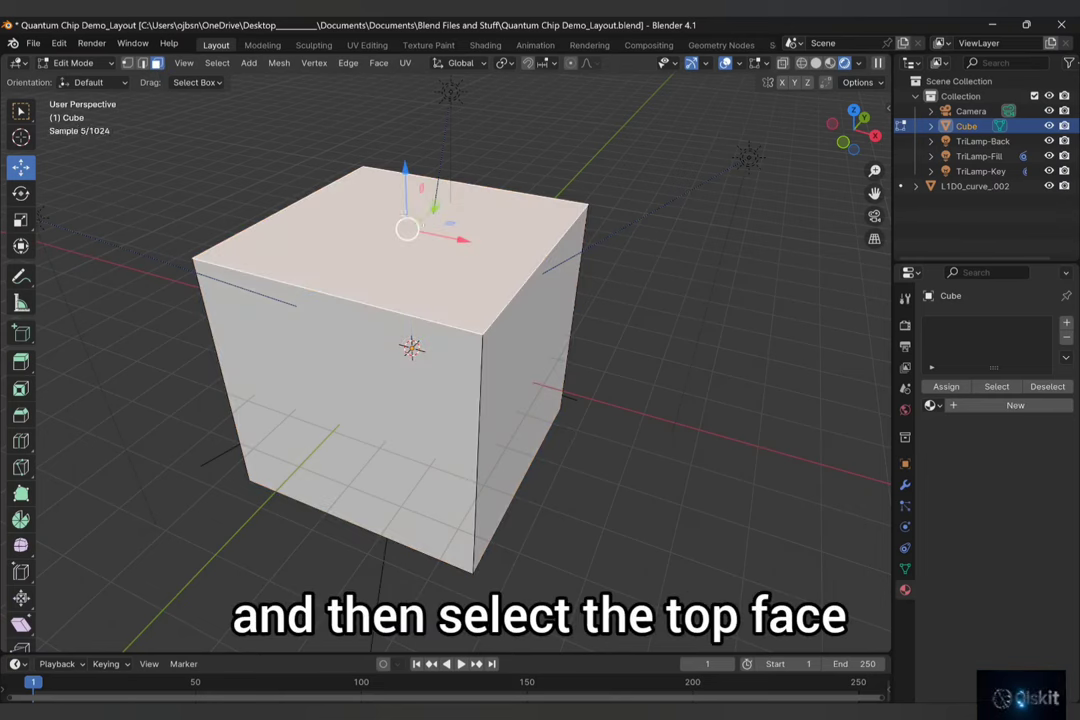
pyautogui.moveTo(399, 162); pyautogui.dragTo(428, 290)
pyautogui.scroll(6, 428, 290)
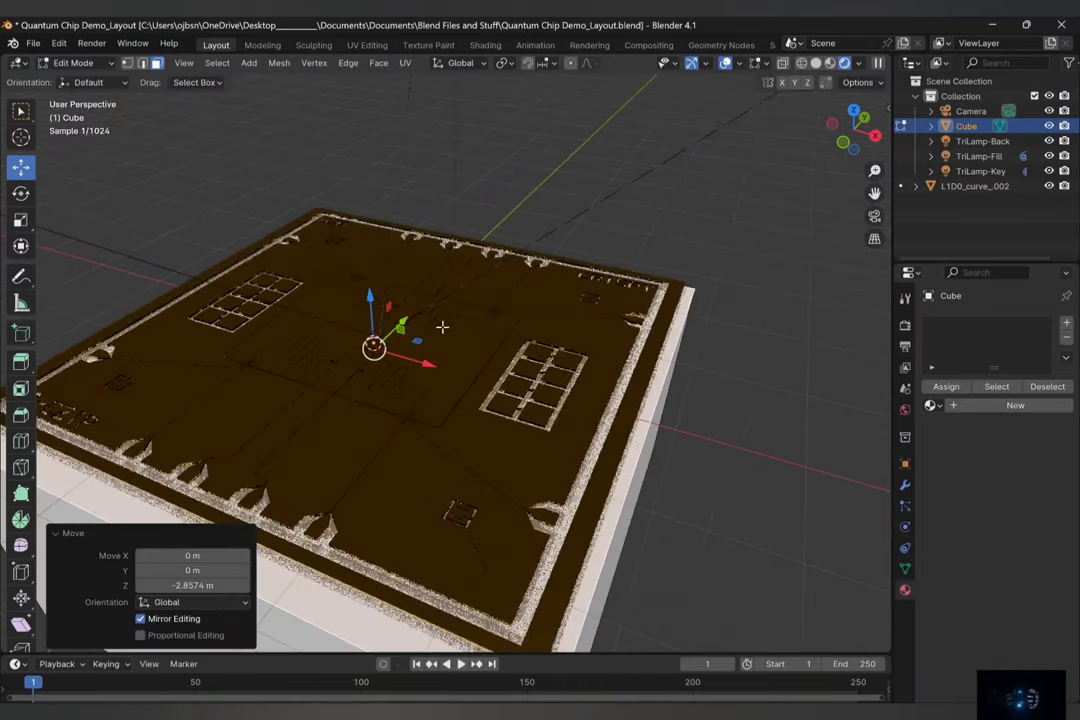
pyautogui.moveTo(481, 325); pyautogui.dragTo(552, 282, button='middle')
pyautogui.moveTo(433, 259); pyautogui.dragTo(433, 256)
# Select the cube's bottom face and raise it about 2.663 m in Z to flatten the cube into a slab
pyautogui.scroll(-5, 470, 316)
pyautogui.moveTo(470, 316); pyautogui.dragTo(634, 353, button='middle')
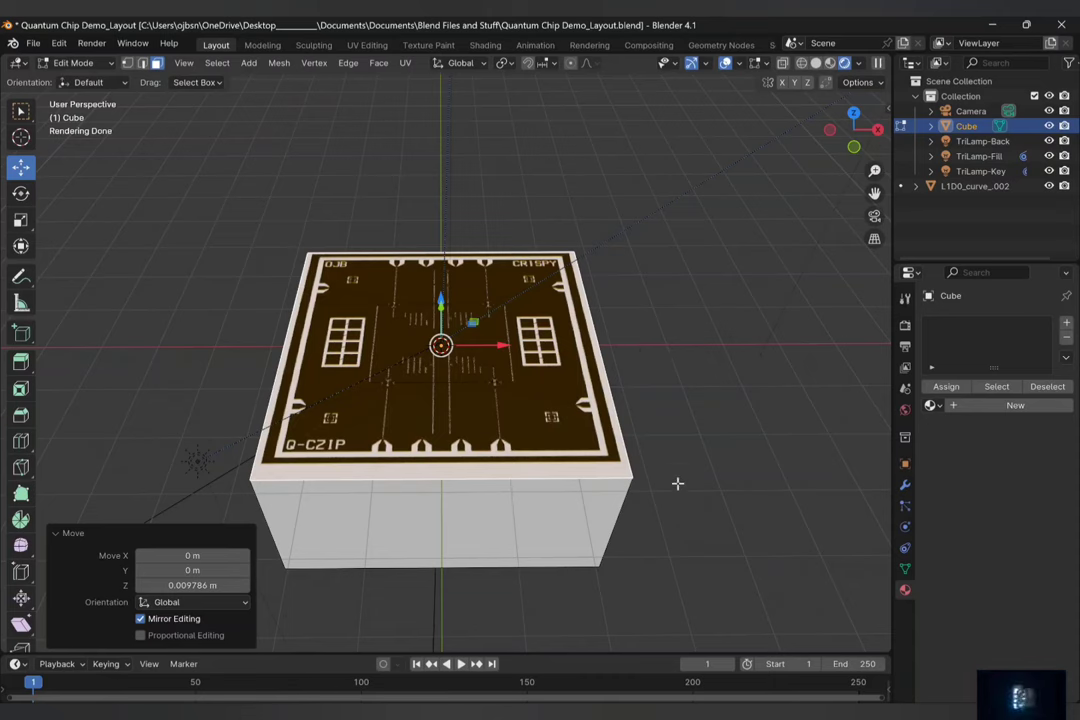
pyautogui.moveTo(575, 483); pyautogui.dragTo(485, 460, button='middle')
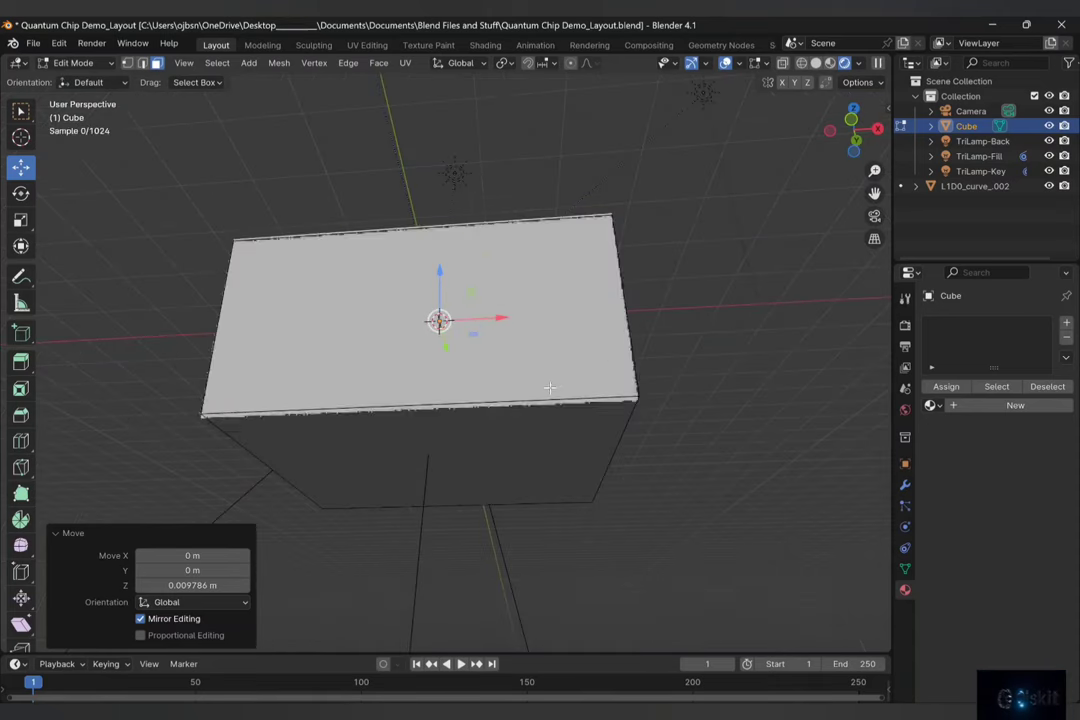
pyautogui.click(484, 463)
pyautogui.moveTo(439, 410); pyautogui.dragTo(452, 266)
pyautogui.moveTo(452, 266); pyautogui.dragTo(465, 366, button='middle')
pyautogui.scroll(3, 439, 301)
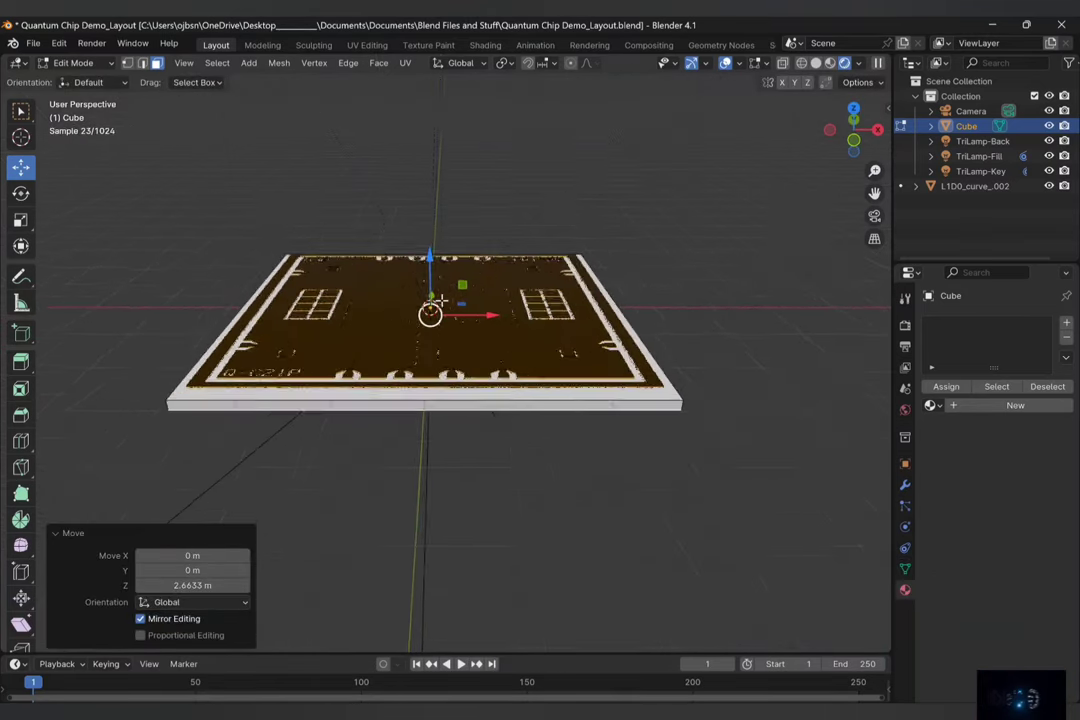
# Raise the slab's bottom face slightly more to thin it, deselect it and return to Object Mode
pyautogui.moveTo(427, 244); pyautogui.dragTo(427, 237)
pyautogui.click(477, 189)
pyautogui.moveTo(481, 257); pyautogui.dragTo(482, 316, button='middle')
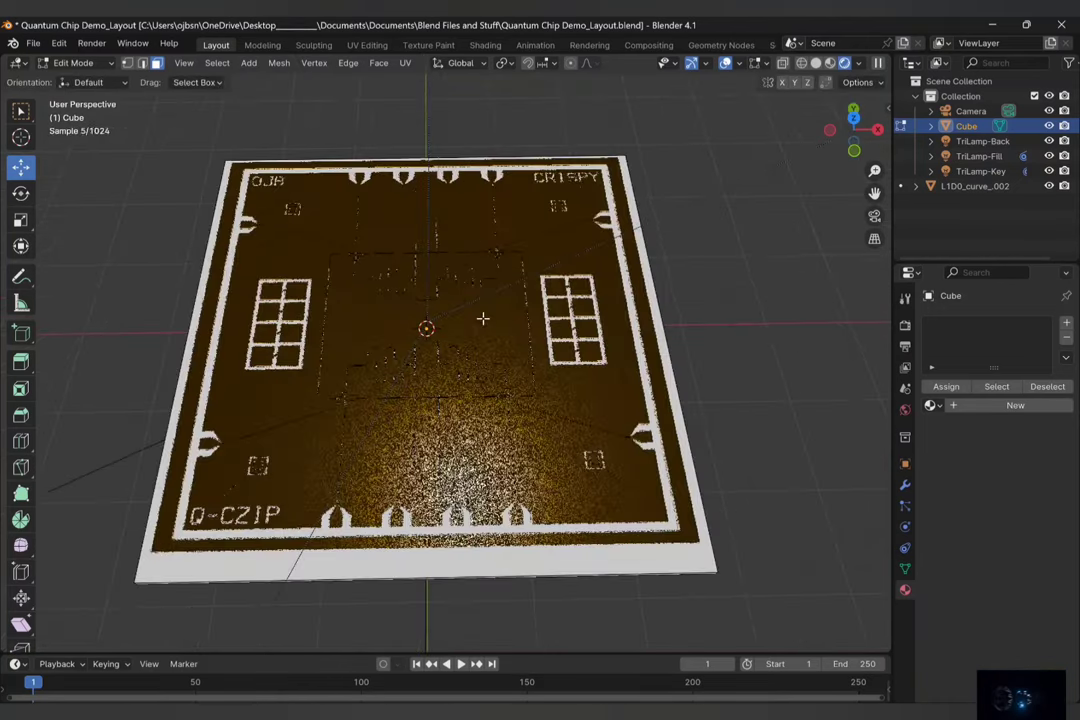
pyautogui.moveTo(497, 417); pyautogui.dragTo(525, 520, button='middle')
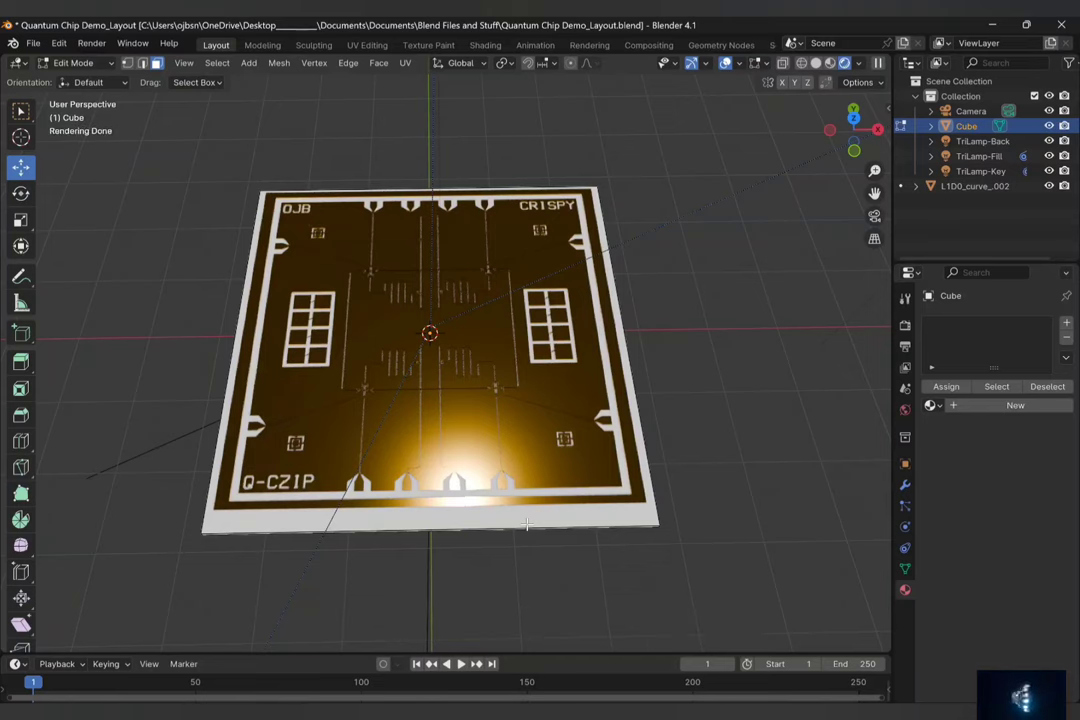
pyautogui.click(55, 63)
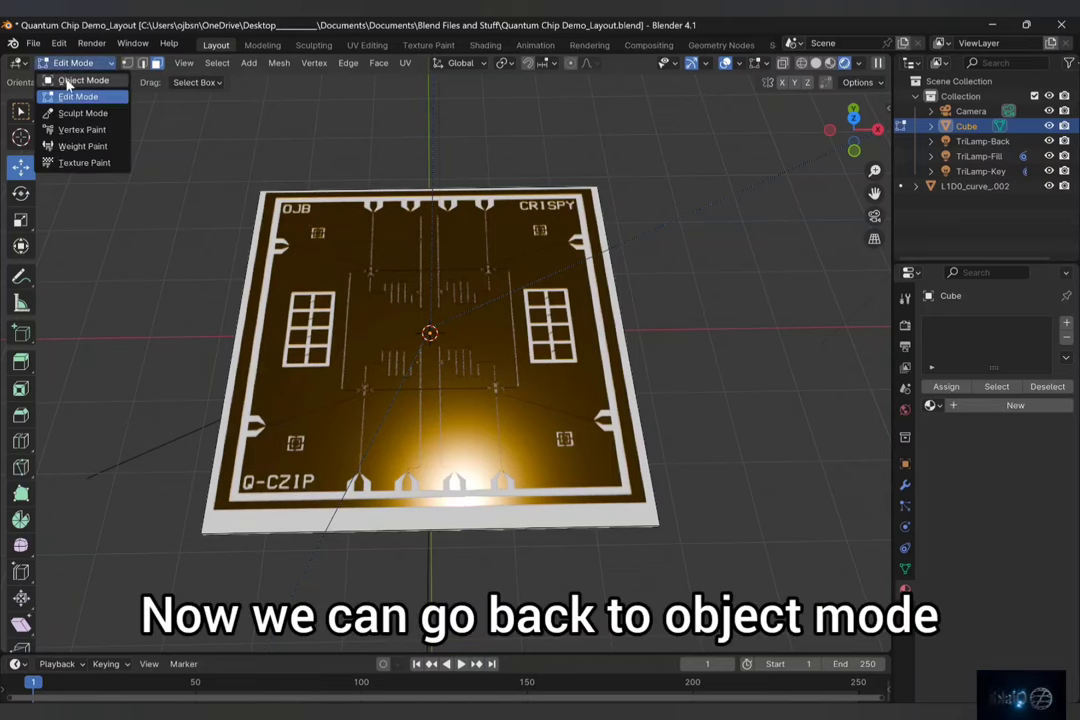
pyautogui.click(67, 81)
# Give the slab a new material that uses the Refraction BSDF surface shader
pyautogui.moveTo(600, 430); pyautogui.dragTo(553, 416, button='middle')
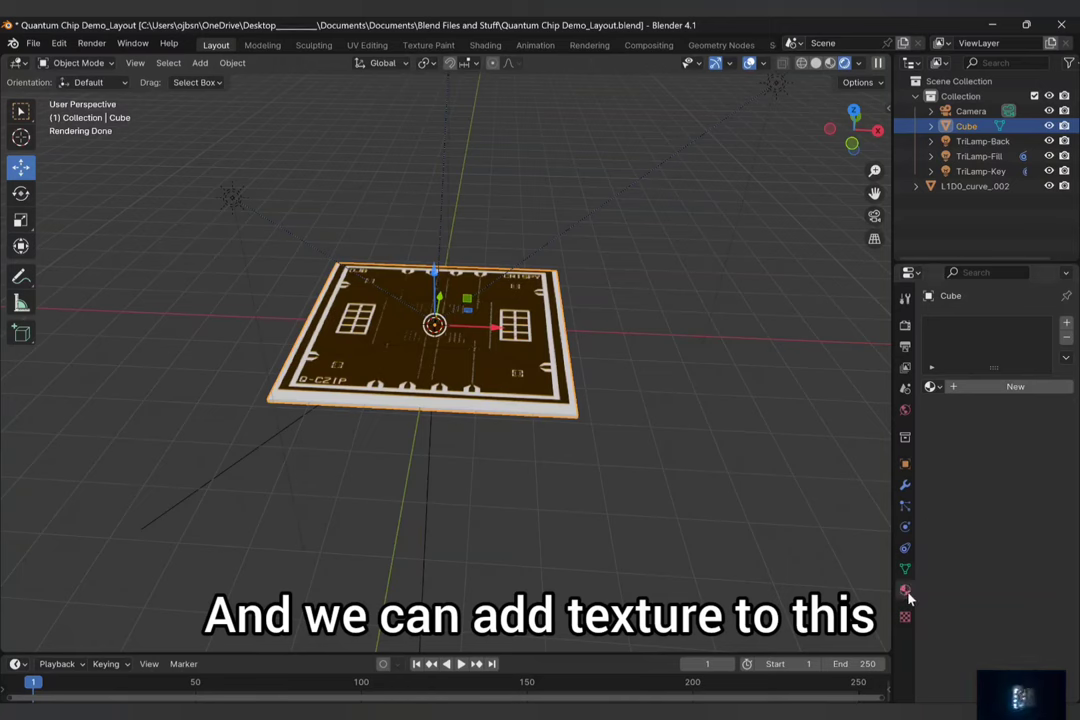
pyautogui.click(1010, 387)
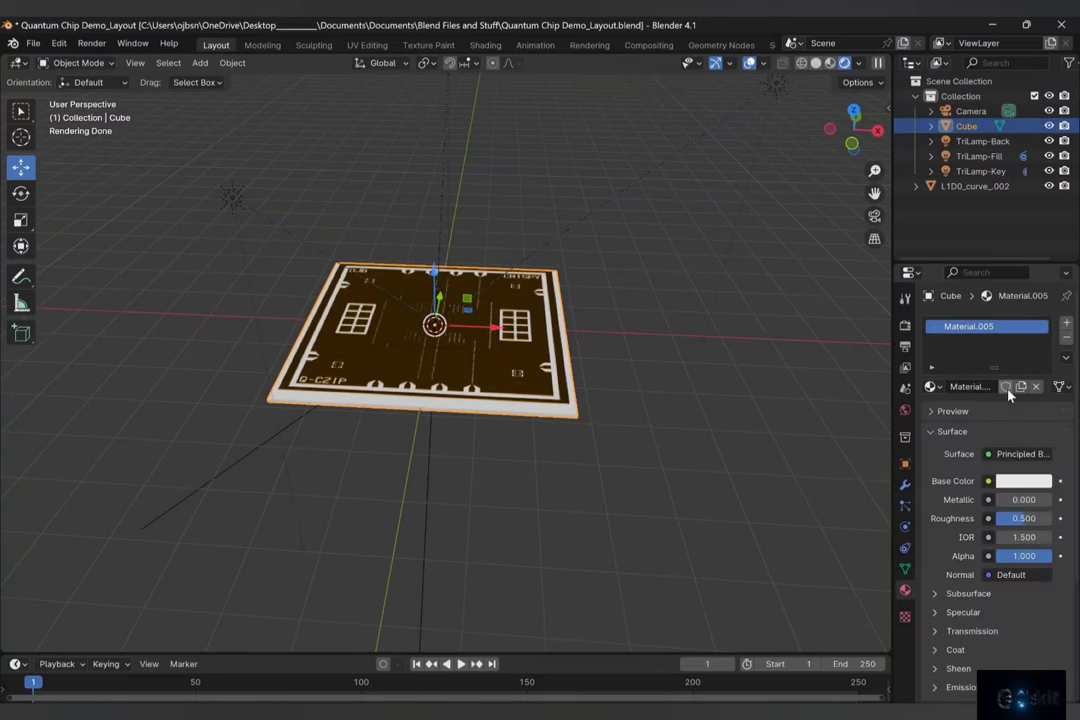
pyautogui.click(1012, 455)
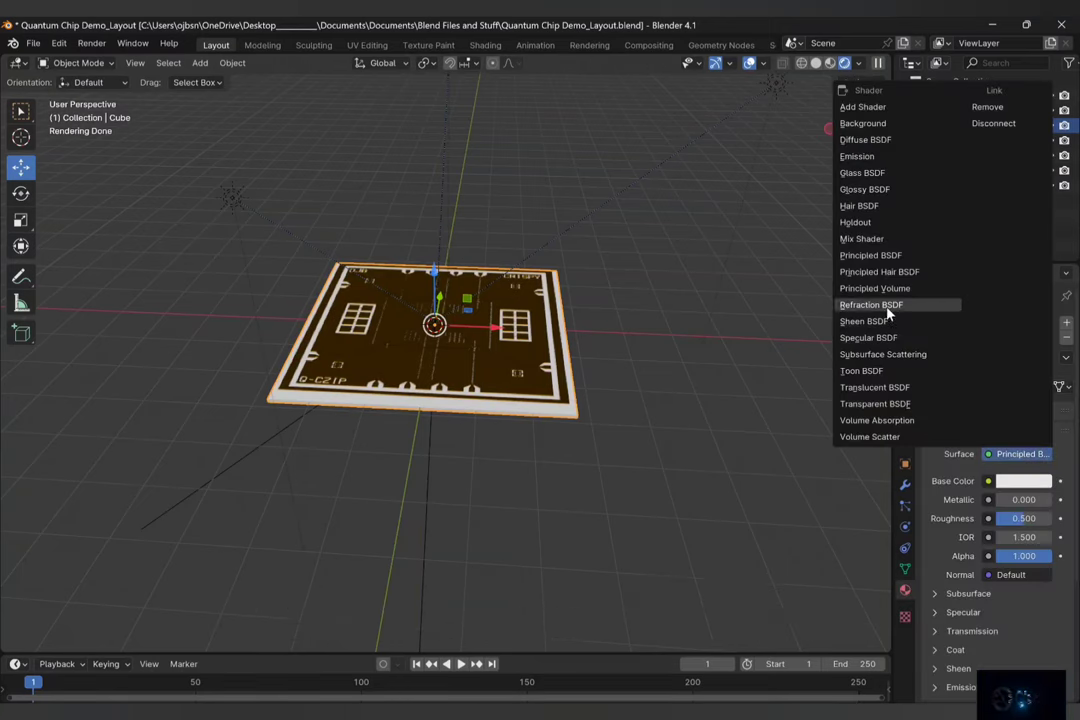
pyautogui.click(887, 305)
# Set the slab material's color to a fully saturated blue with hue 0.666, and its roughness to 0.020
pyautogui.click(1022, 499)
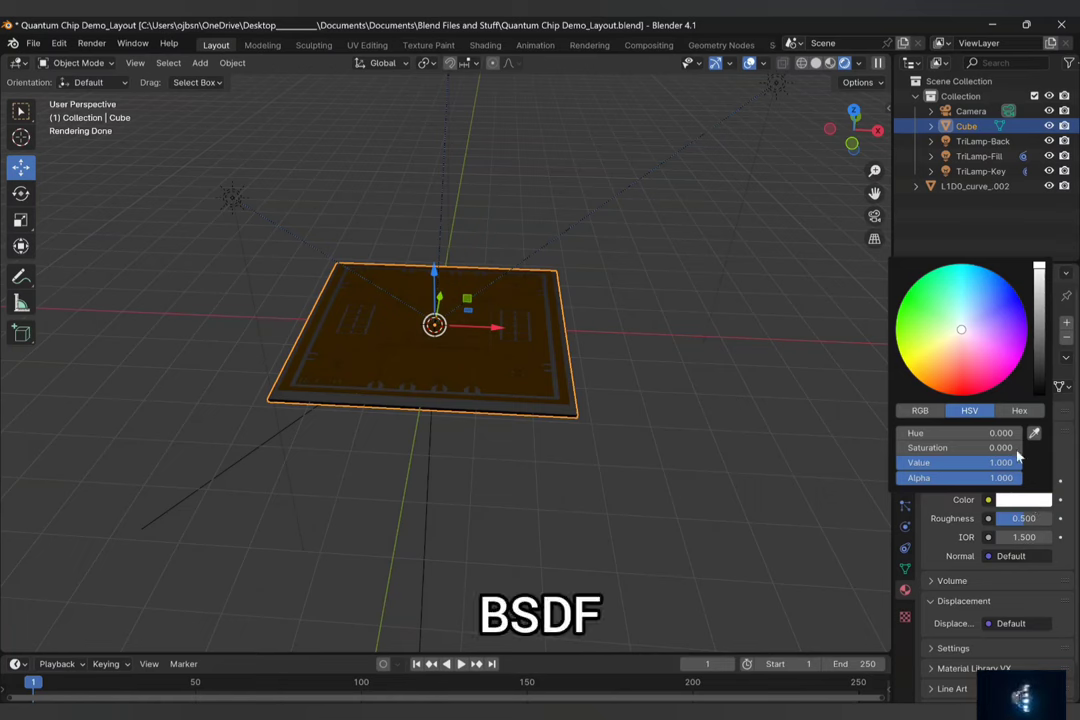
pyautogui.moveTo(983, 335); pyautogui.dragTo(1016, 292)
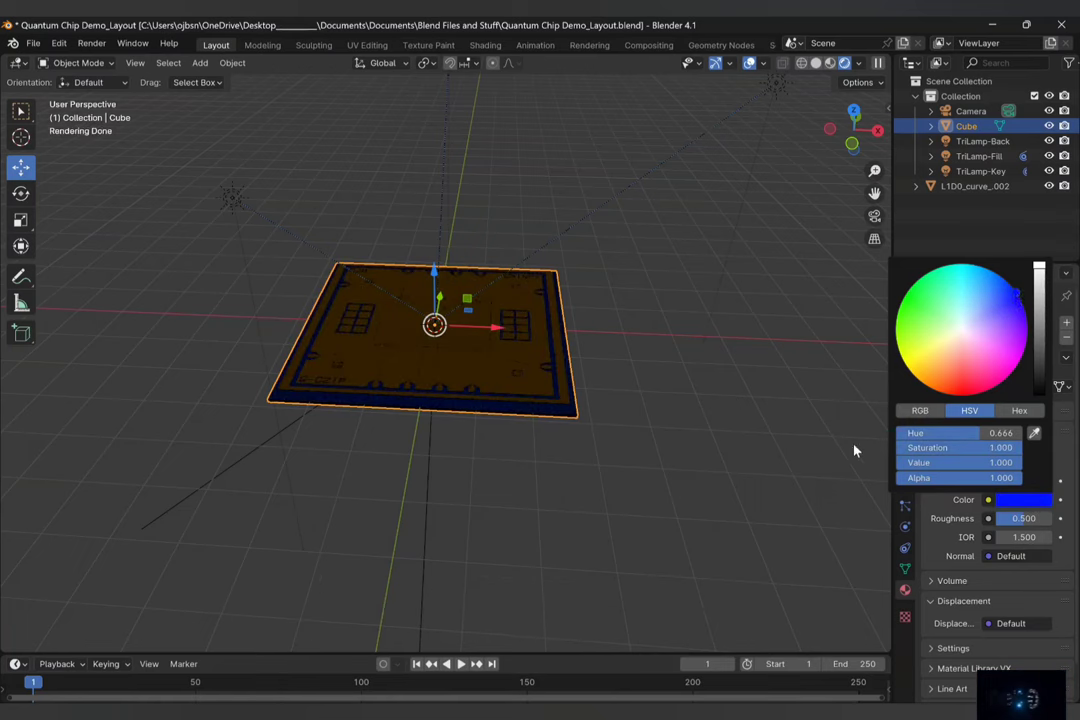
pyautogui.moveTo(1020, 518); pyautogui.dragTo(997, 518)
pyautogui.moveTo(550, 408); pyautogui.dragTo(564, 448, button='middle')
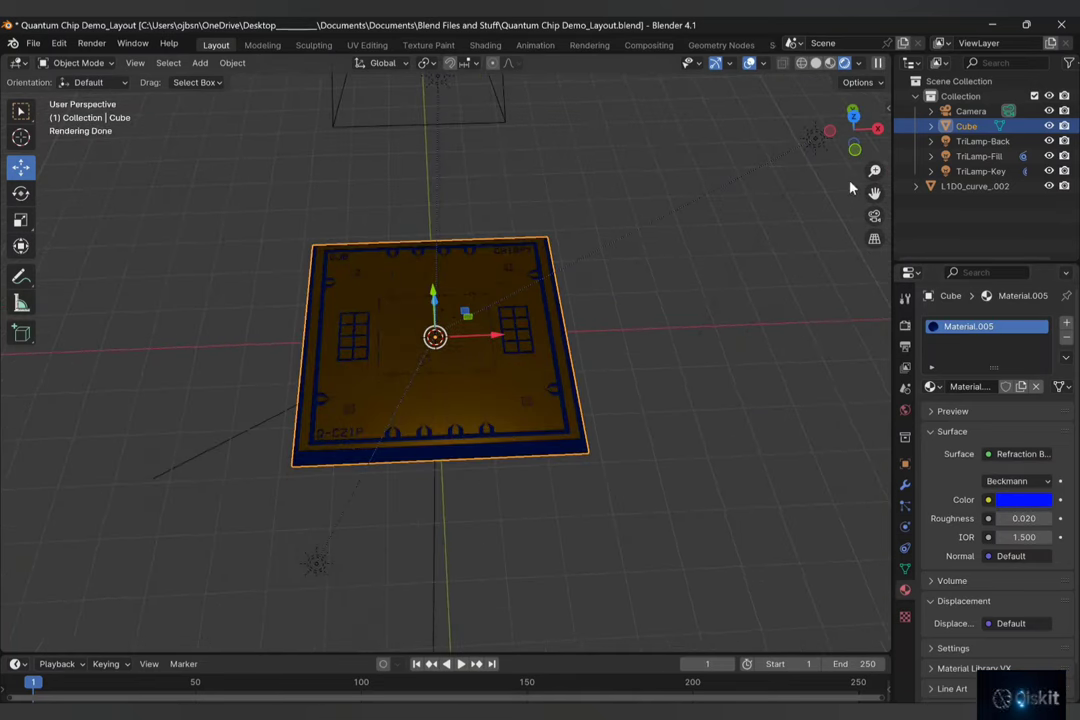
# Pull the camera back slightly so the whole slab fits inside the camera frame, and return to the perspective view
pyautogui.click(875, 216)
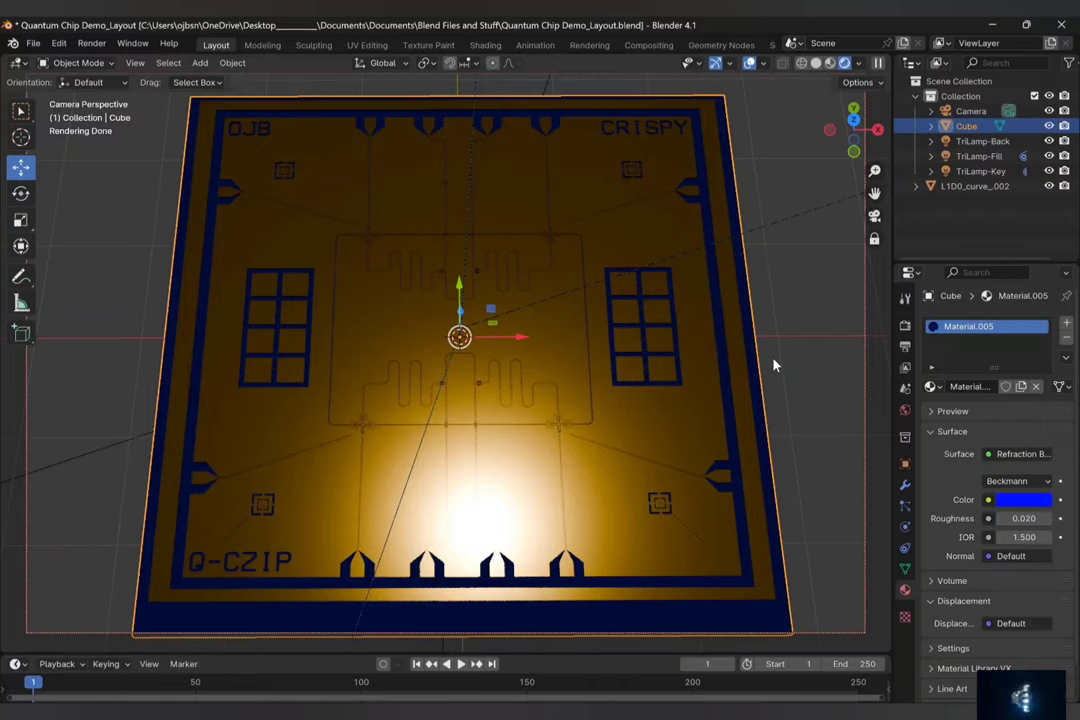
pyautogui.scroll(-2, 773, 365)
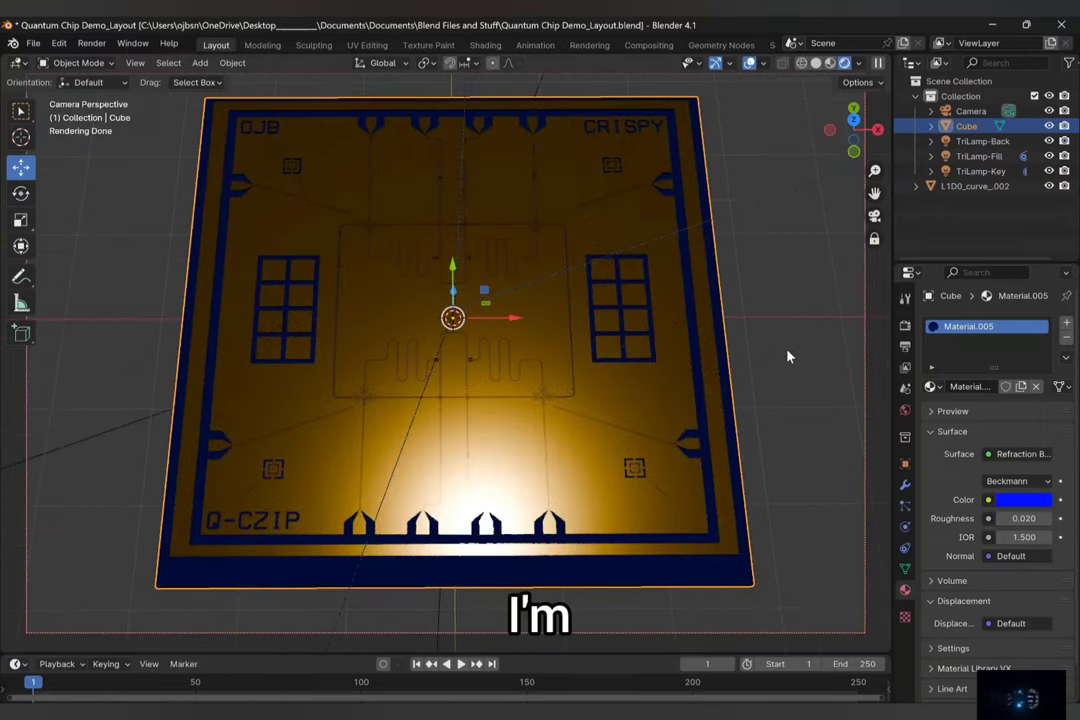
pyautogui.click(874, 217)
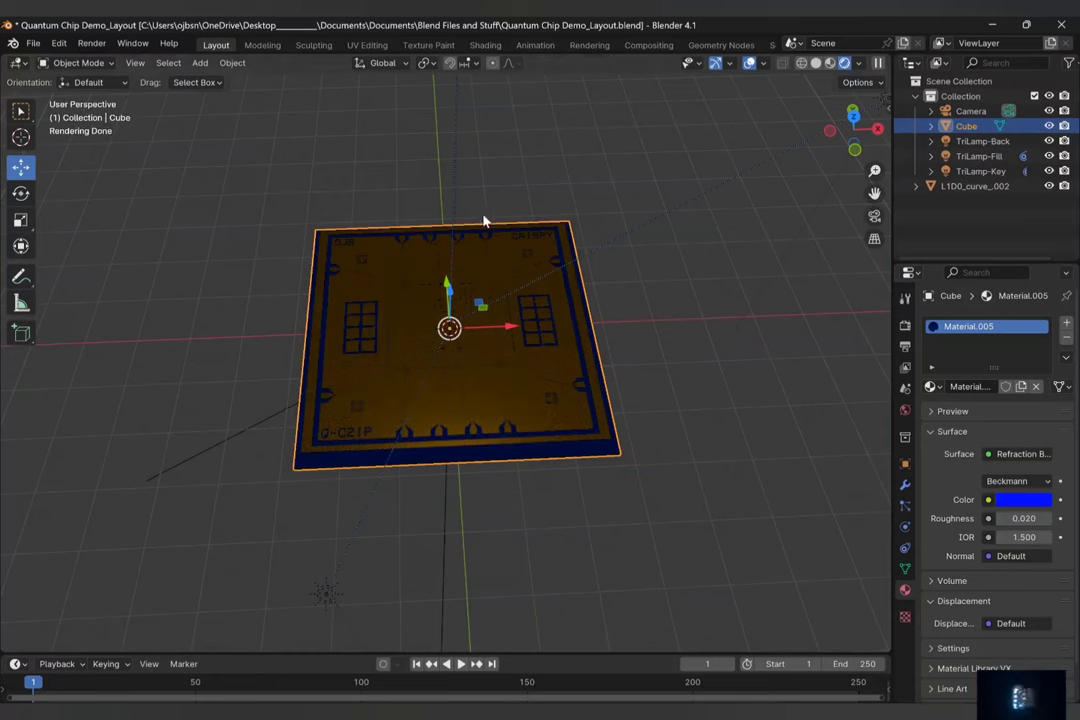
# Move the back sun lamp about 1.7575 m along Y, away from the chip
pyautogui.scroll(-3, 478, 210)
pyautogui.click(453, 158)
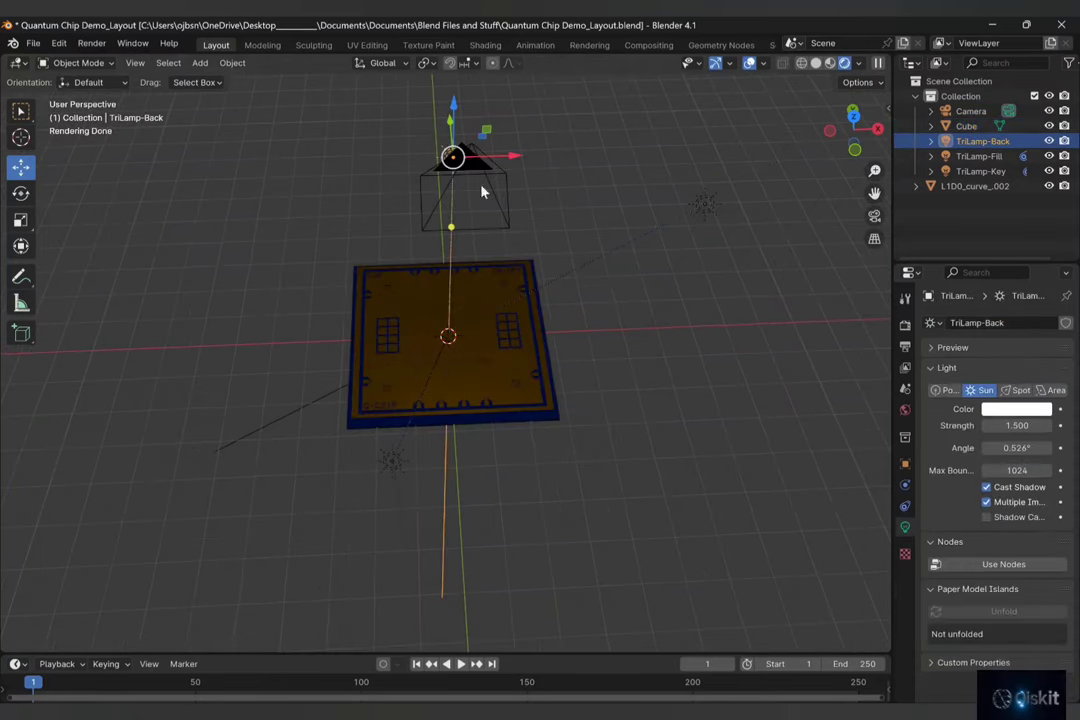
pyautogui.moveTo(449, 122); pyautogui.dragTo(440, 70)
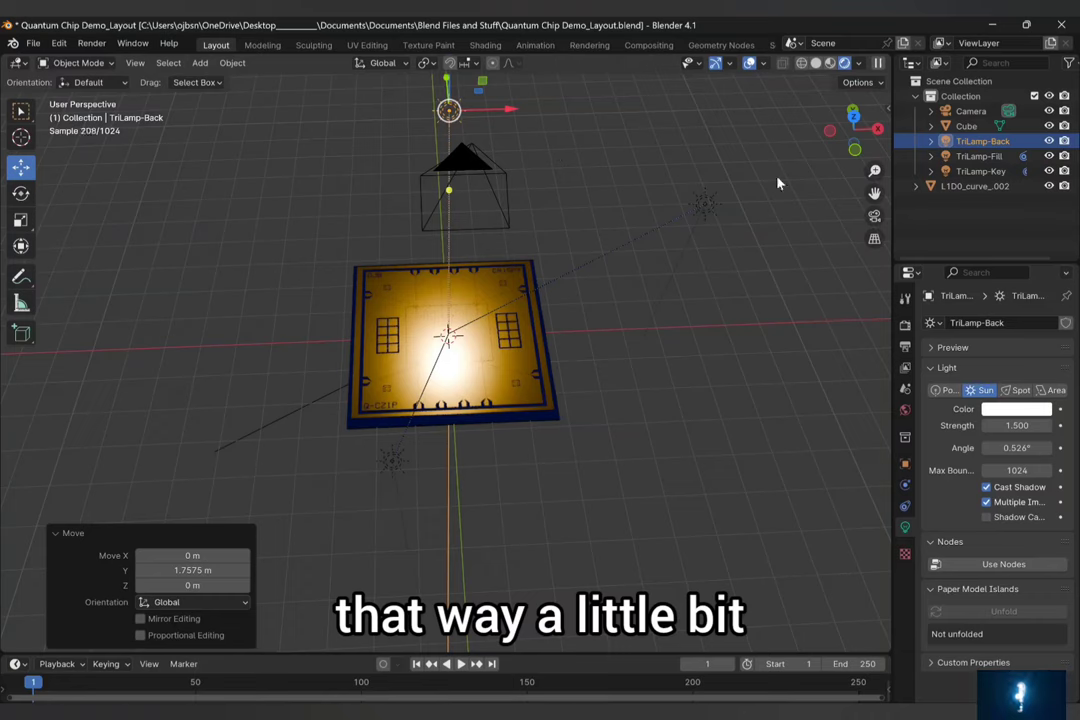
# Look through the camera and lower the gold chip material's roughness to 0.046
pyautogui.click(874, 217)
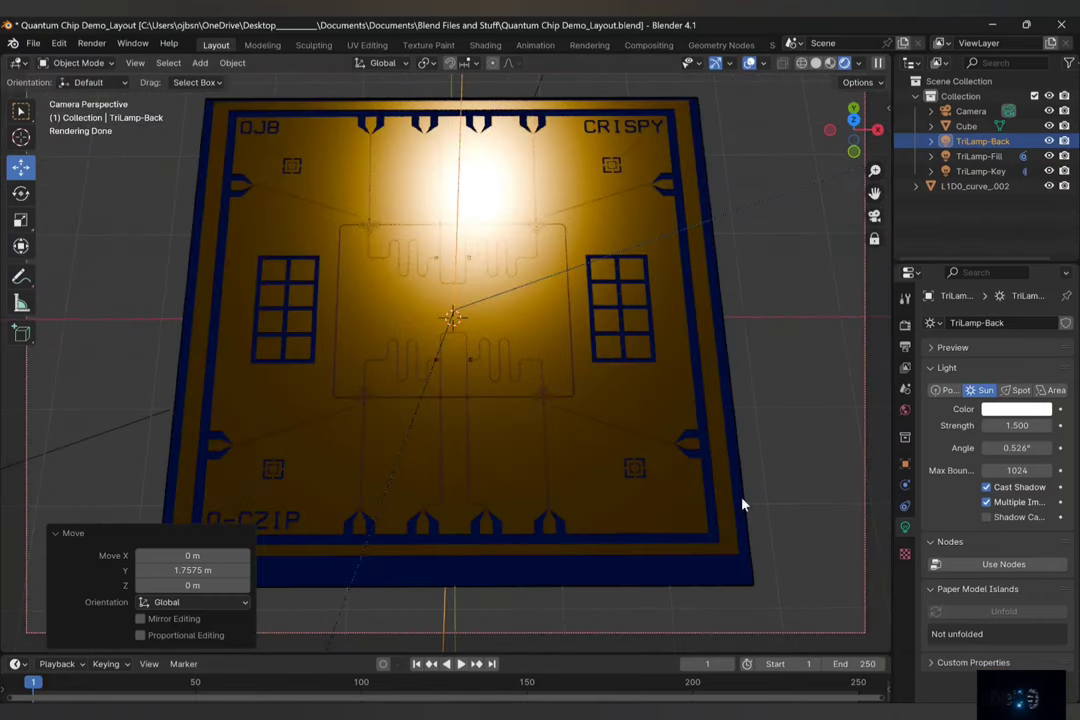
pyautogui.click(506, 352)
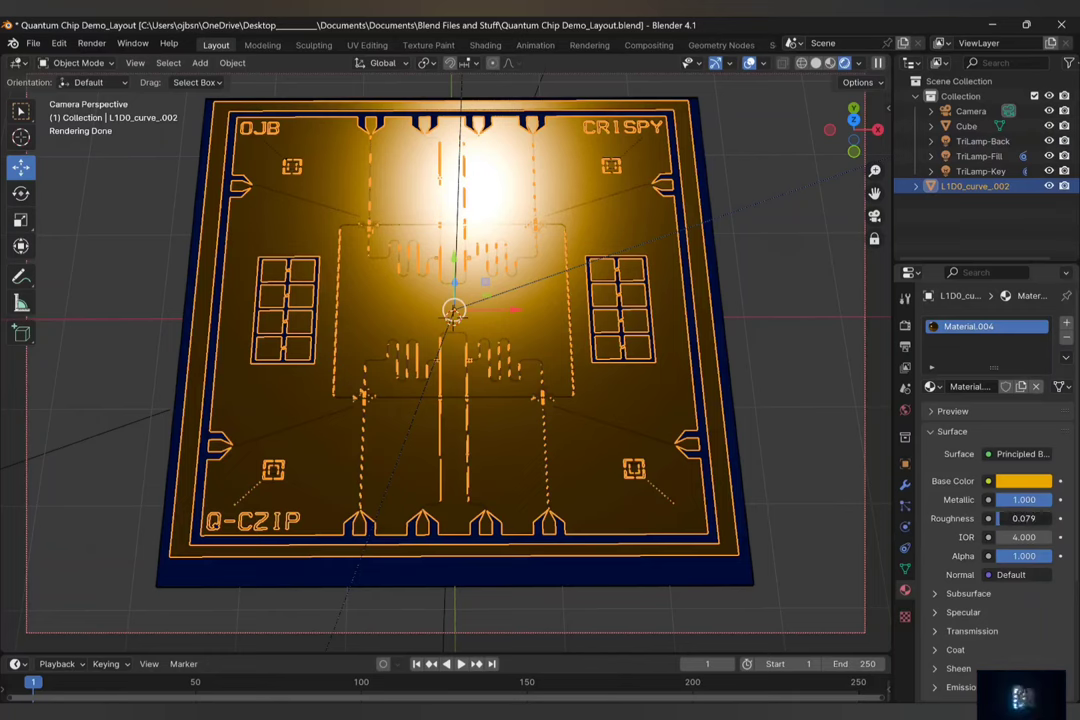
pyautogui.moveTo(1024, 518); pyautogui.dragTo(1023, 518)
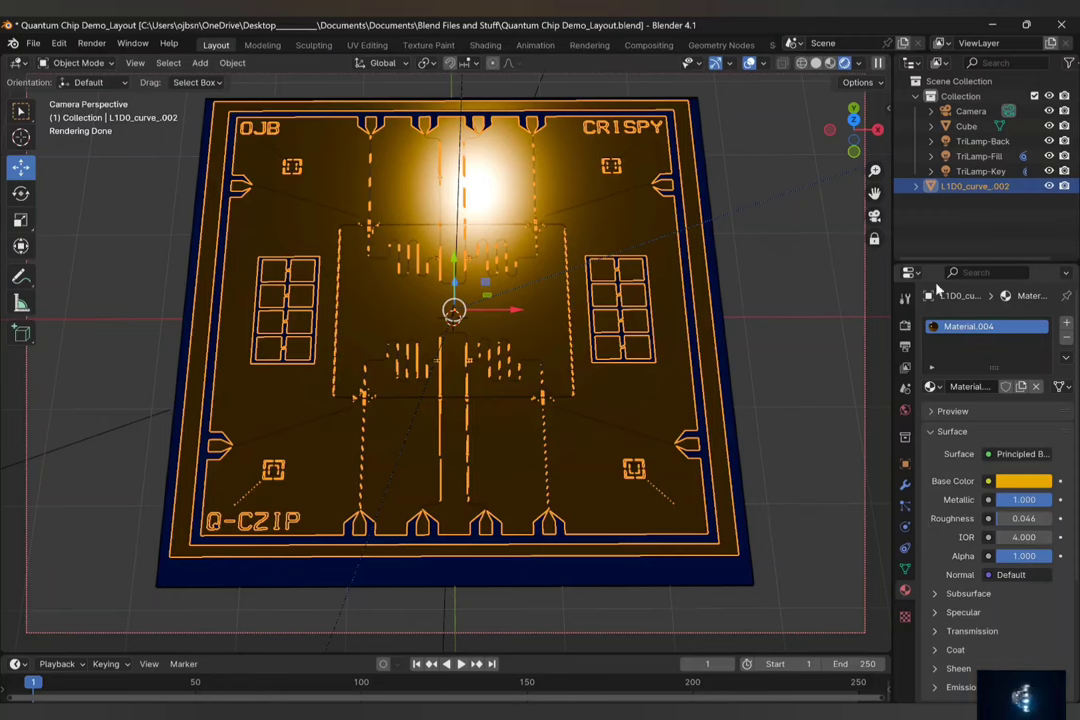
# Set the back sun lamp's angle to 23.4° and its strength to 1.000, and deselect it
pyautogui.click(462, 93)
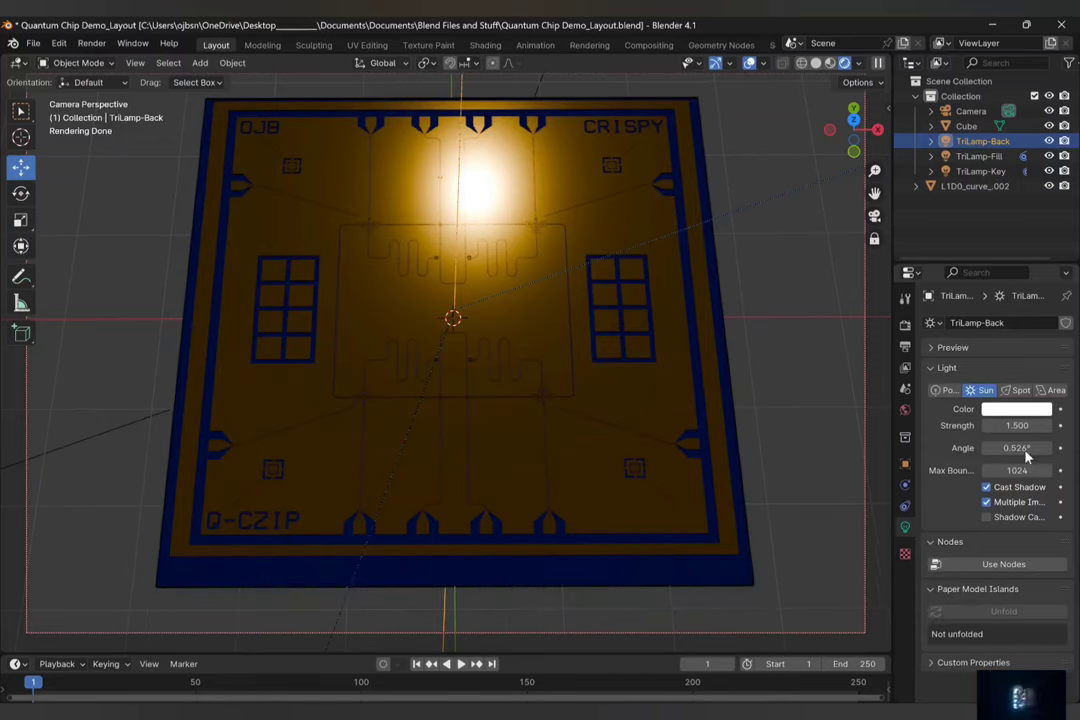
pyautogui.moveTo(1017, 447); pyautogui.dragTo(1050, 447)
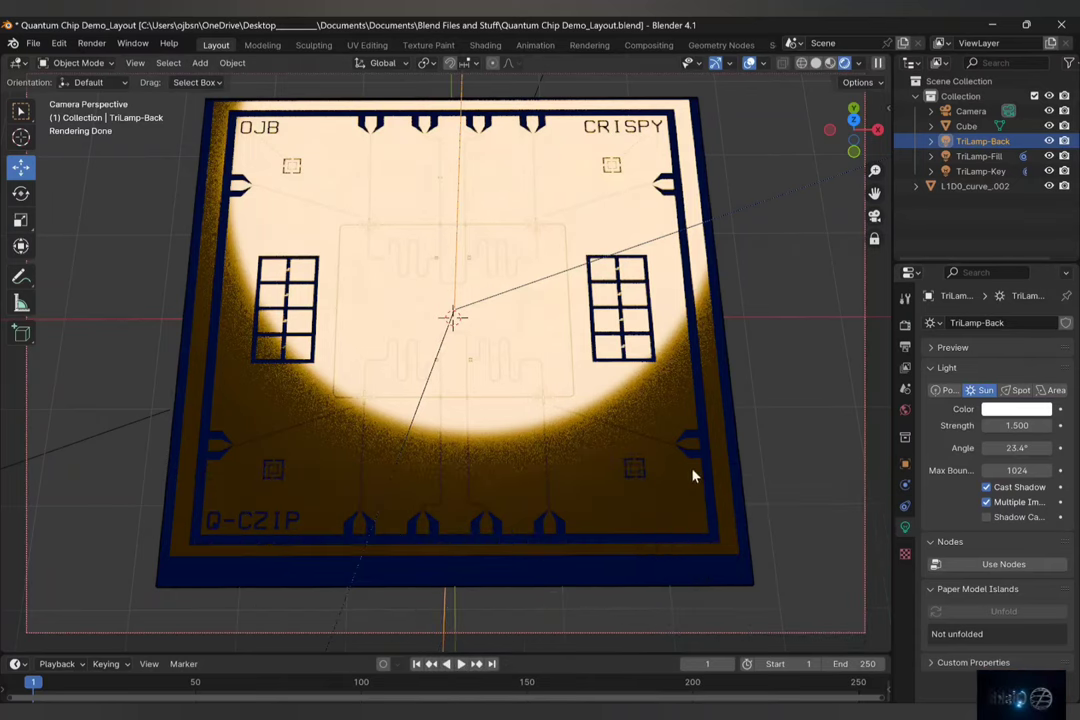
pyautogui.write('1')
pyautogui.press('Return')
pyautogui.click(735, 320)
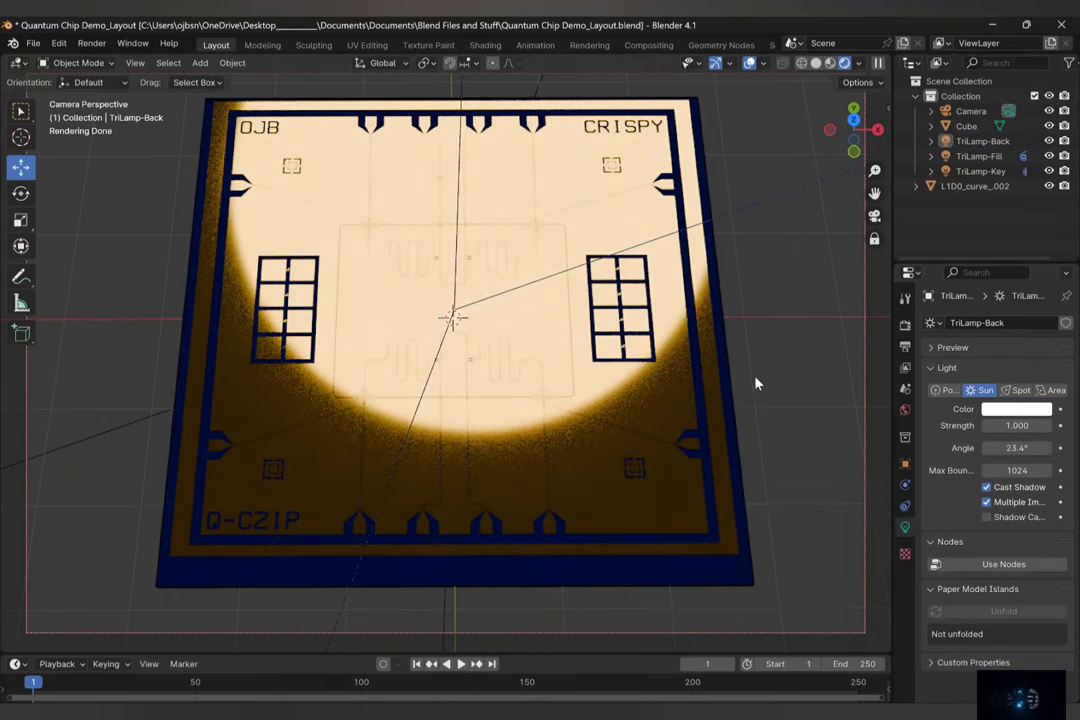
# Examine the relit chip in perspective and camera view, and review the render sampling and light path settings
pyautogui.moveTo(755, 381); pyautogui.dragTo(632, 369, button='middle')
pyautogui.scroll(-5, 632, 369)
pyautogui.scroll(3, 632, 369)
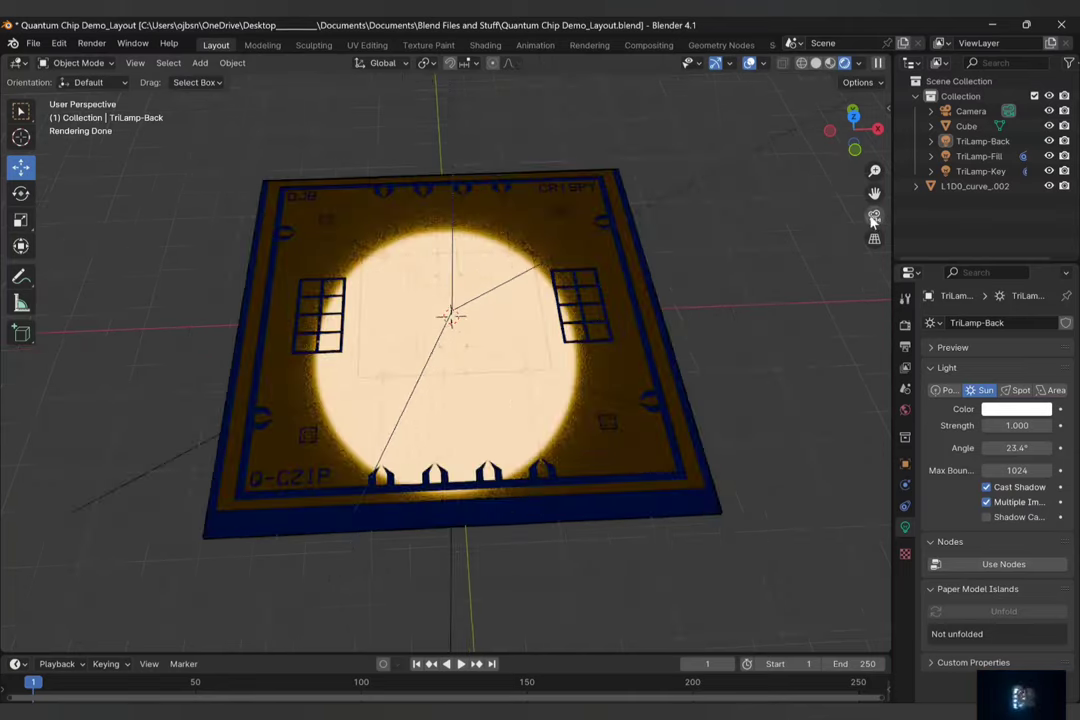
pyautogui.click(875, 217)
pyautogui.click(906, 348)
pyautogui.scroll(-8, 946, 465)
pyautogui.click(905, 325)
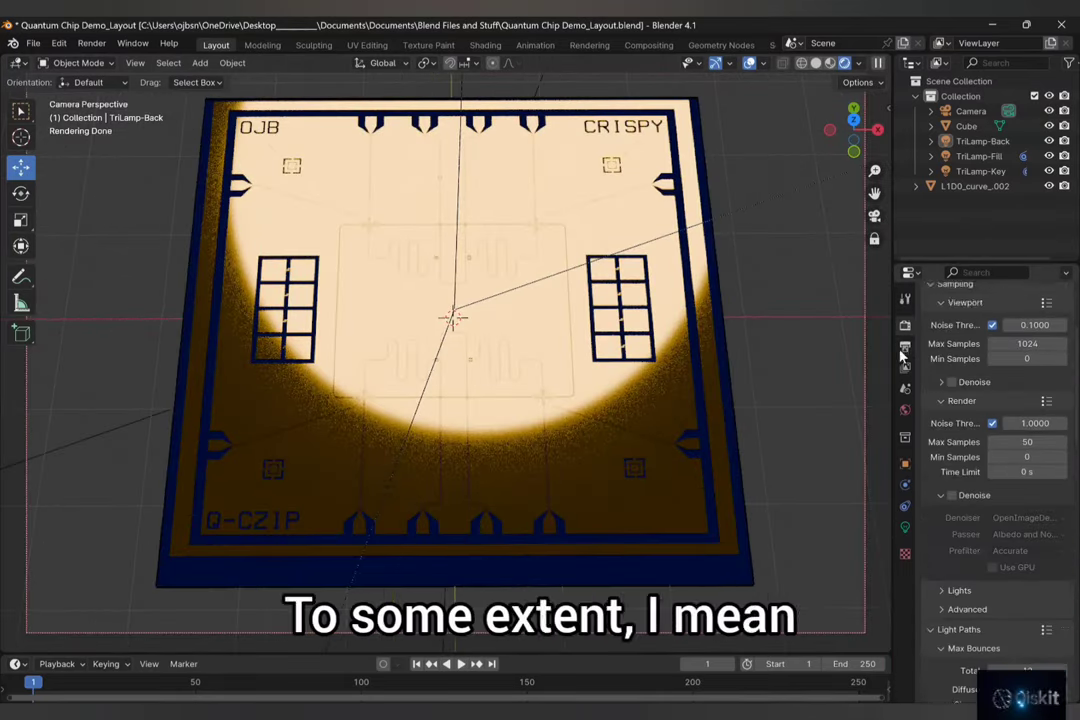
pyautogui.scroll(-10, 960, 450)
# Switch the chip material's surface to Glossy BSDF, give it an orange-gold color and lower its roughness to about 0.033
pyautogui.click(769, 501)
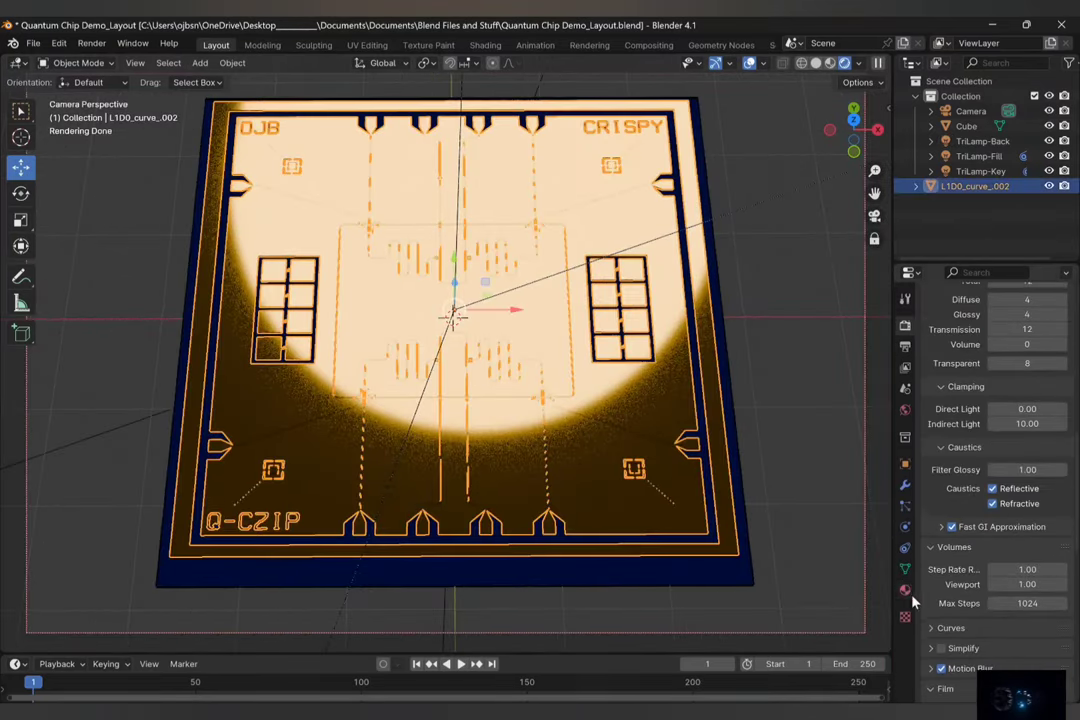
pyautogui.click(905, 590)
pyautogui.click(1020, 436)
pyautogui.click(870, 171)
pyautogui.click(1024, 484)
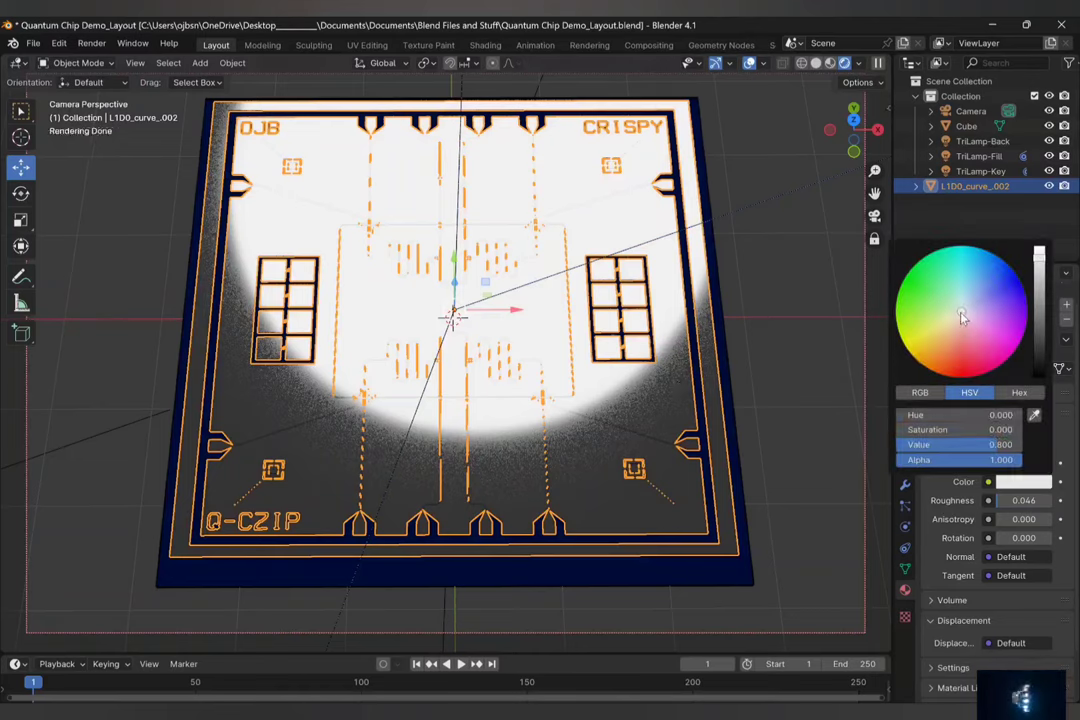
pyautogui.moveTo(960, 320); pyautogui.dragTo(918, 367)
pyautogui.click(804, 365)
pyautogui.click(716, 400)
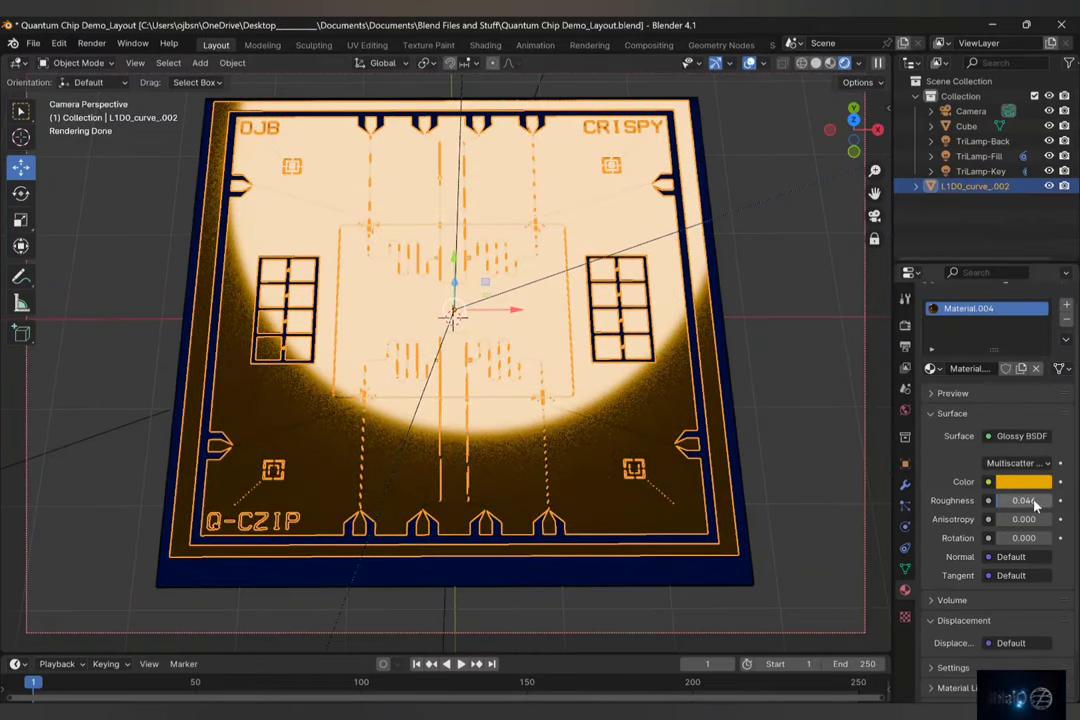
pyautogui.moveTo(1035, 502); pyautogui.dragTo(1026, 502)
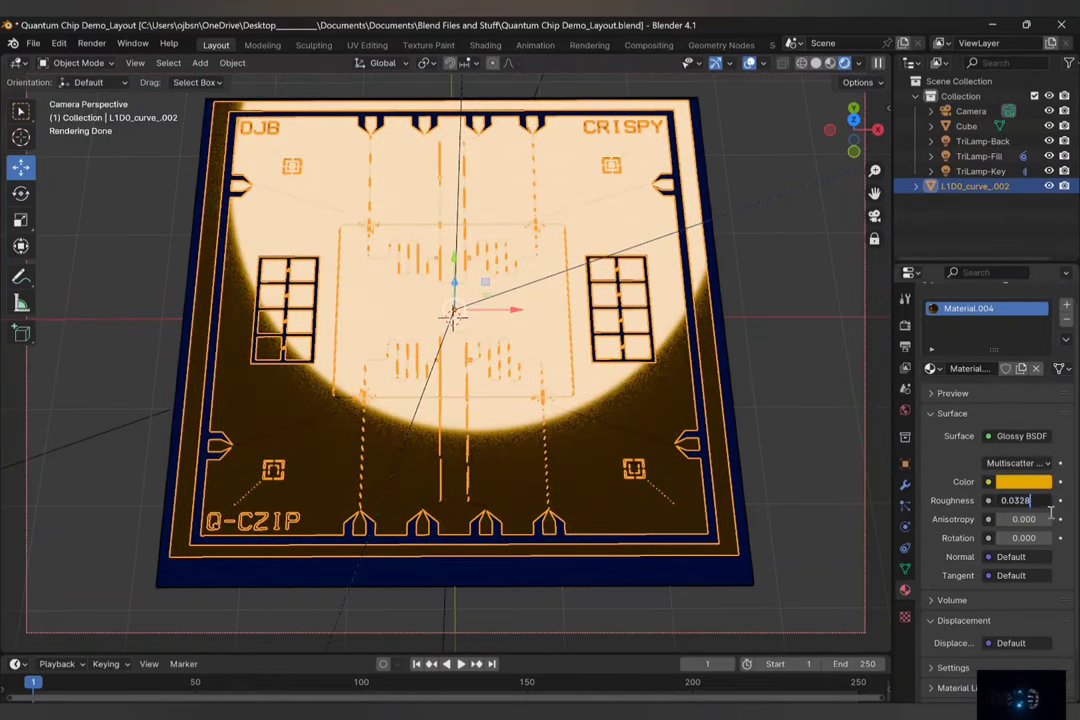
# Set the blue slab material's IOR to 1.450, keeping its Refraction BSDF shader
pyautogui.click(733, 580)
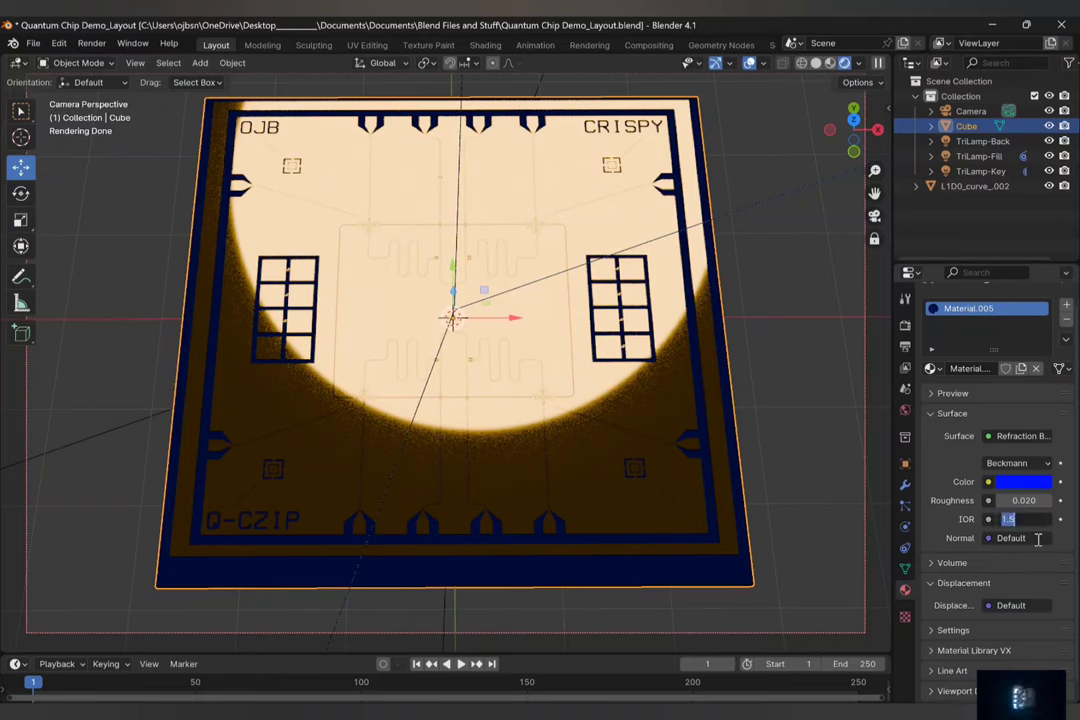
pyautogui.click(1020, 436)
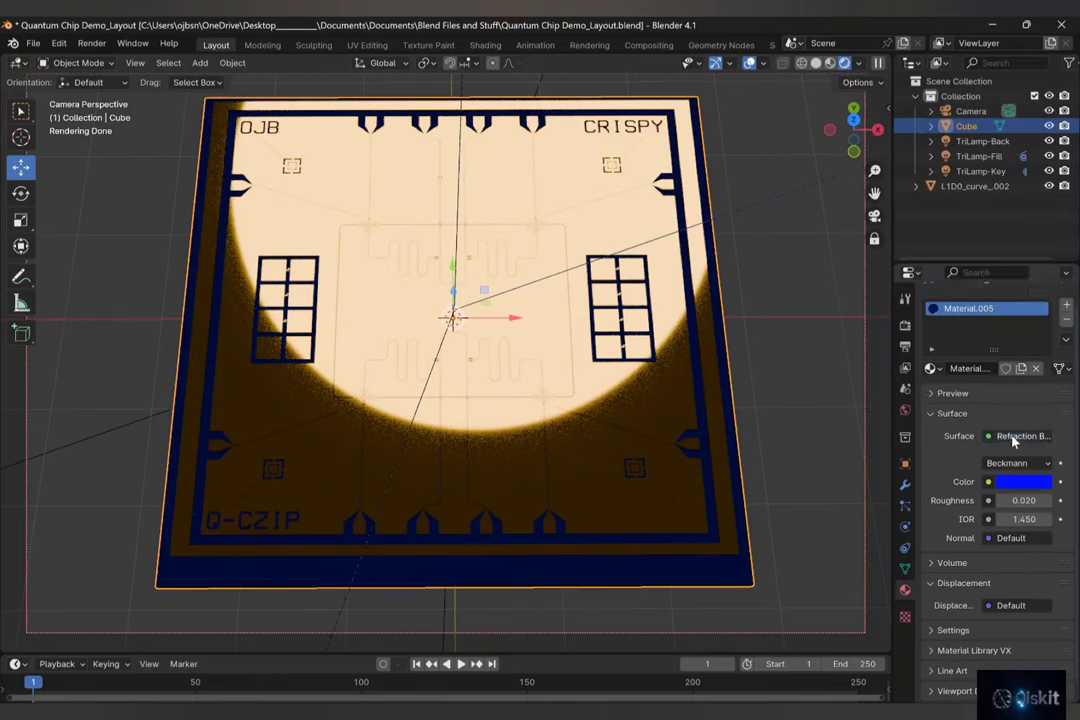
pyautogui.scroll(-1, 962, 634)
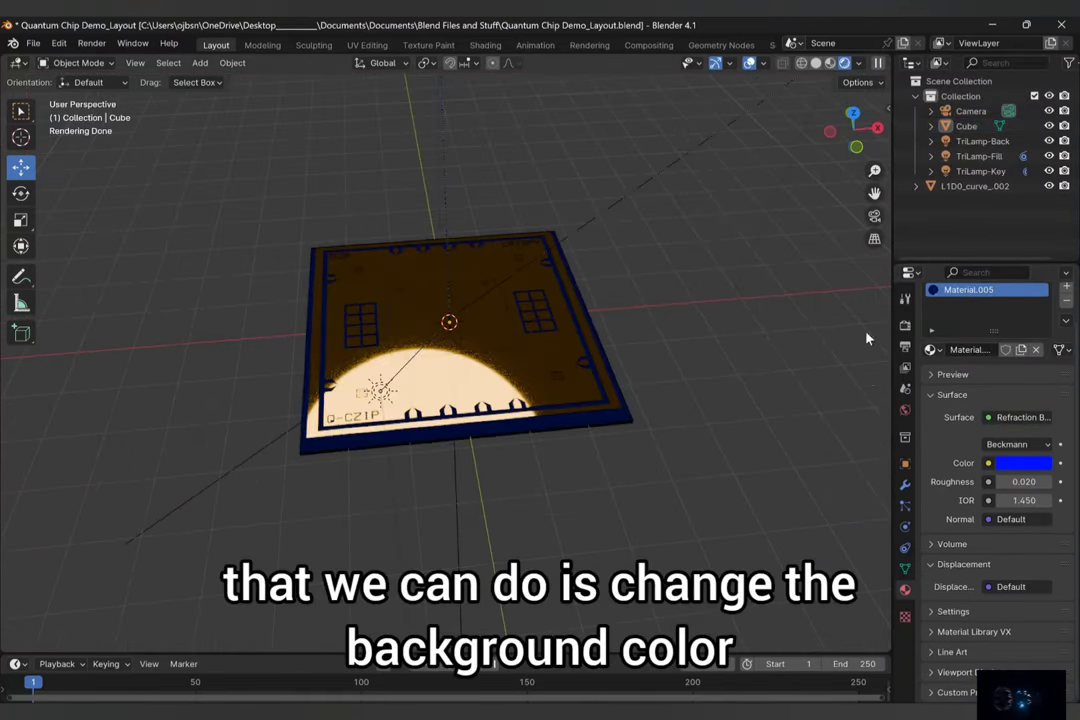
# Set the world background color to black and check the scene through the camera
pyautogui.click(905, 410)
pyautogui.click(1022, 417)
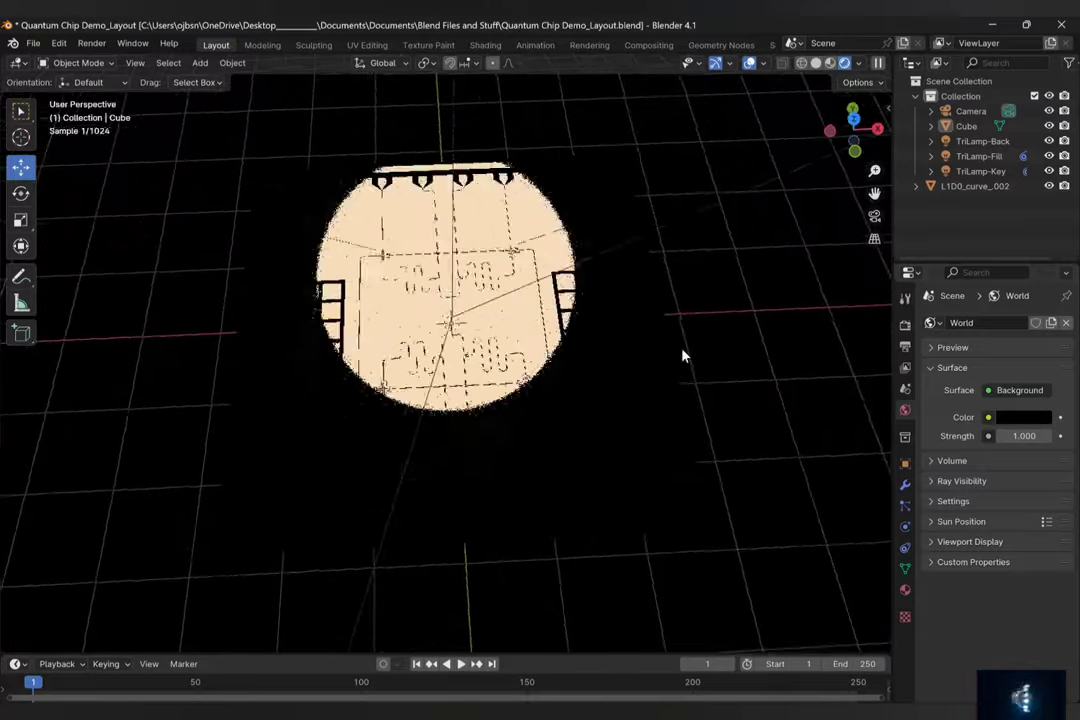
pyautogui.click(874, 215)
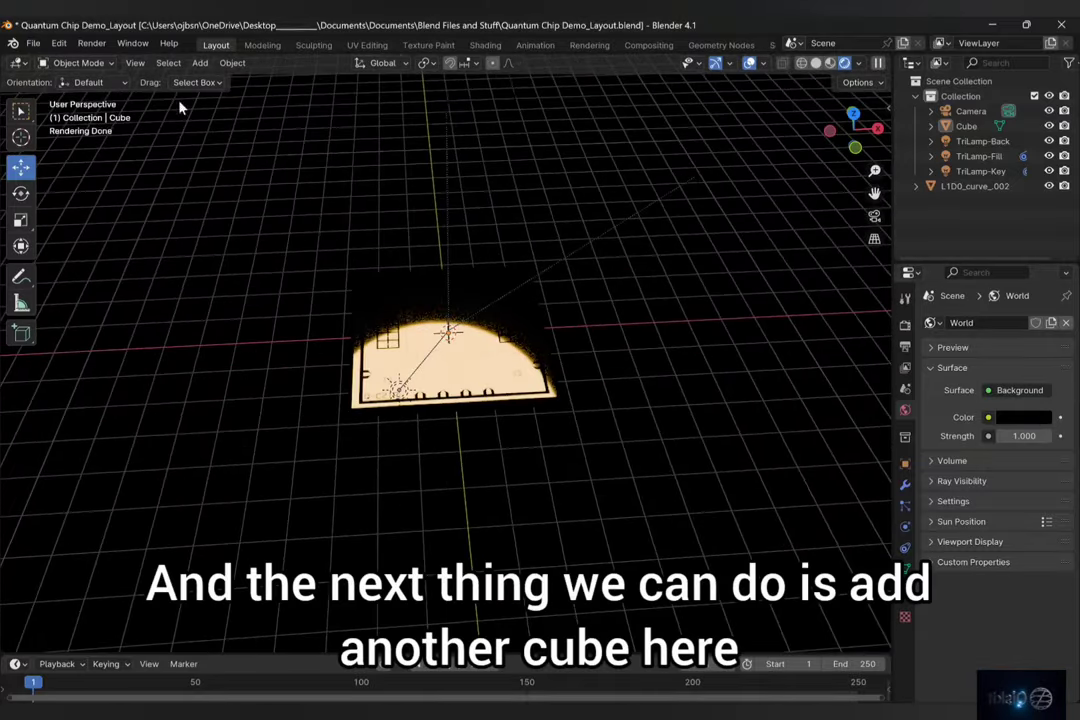
# Add a second 2 m cube mesh at the origin and scale it uniformly by 3.065 so it extends past the slab
pyautogui.click(200, 62)
pyautogui.click(342, 108)
pyautogui.press('s')
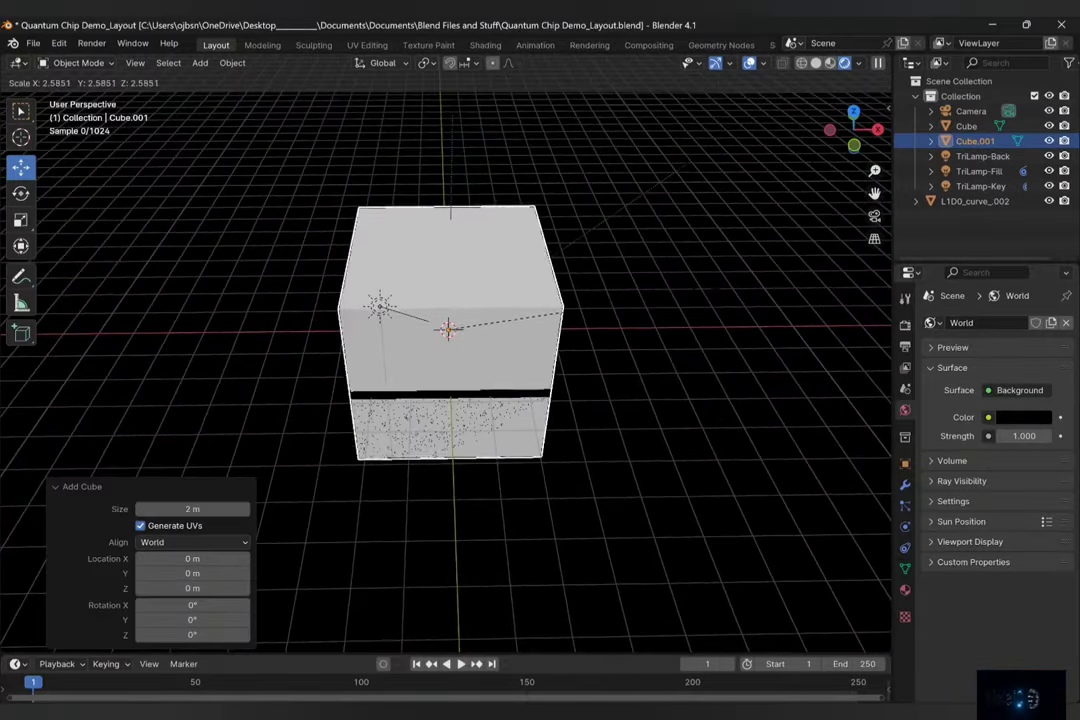
pyautogui.click(592, 314)
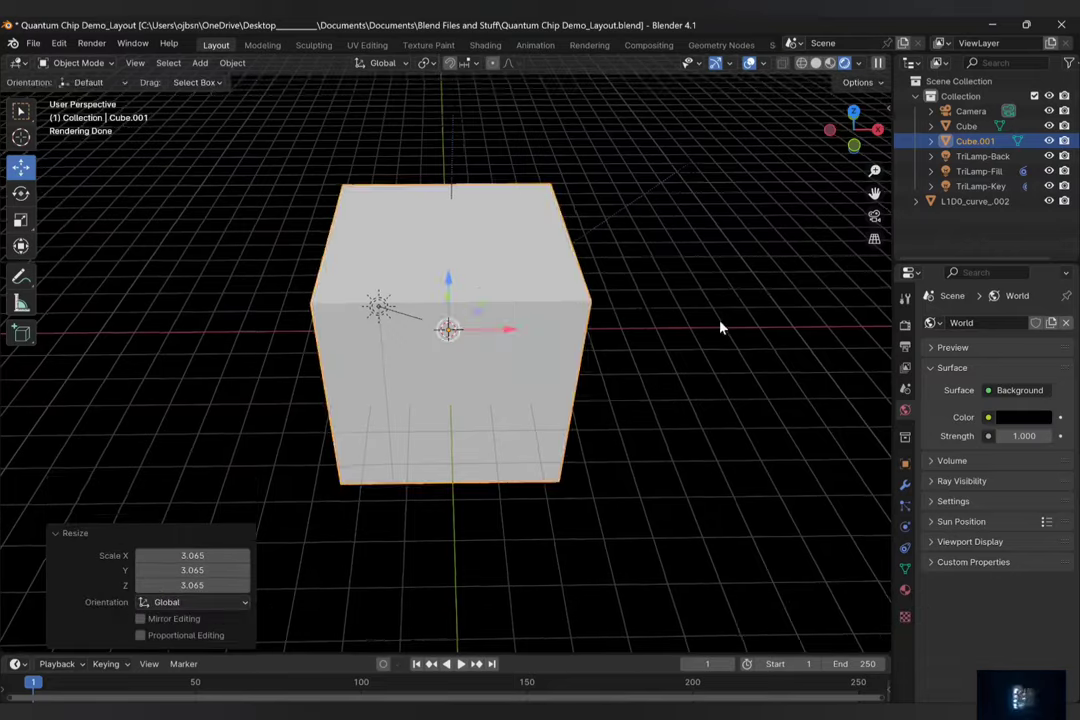
# In Edit Mode, move the second cube's top face -3.1364 m in Z to below the chip
pyautogui.click(78, 62)
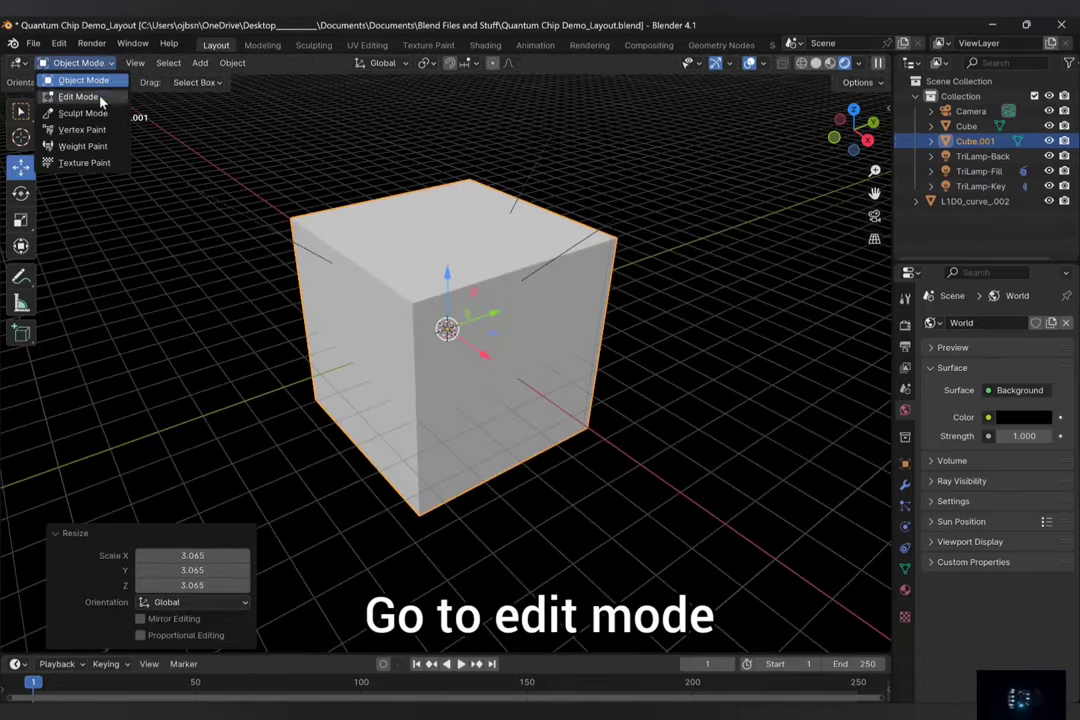
pyautogui.click(92, 96)
pyautogui.press('e')
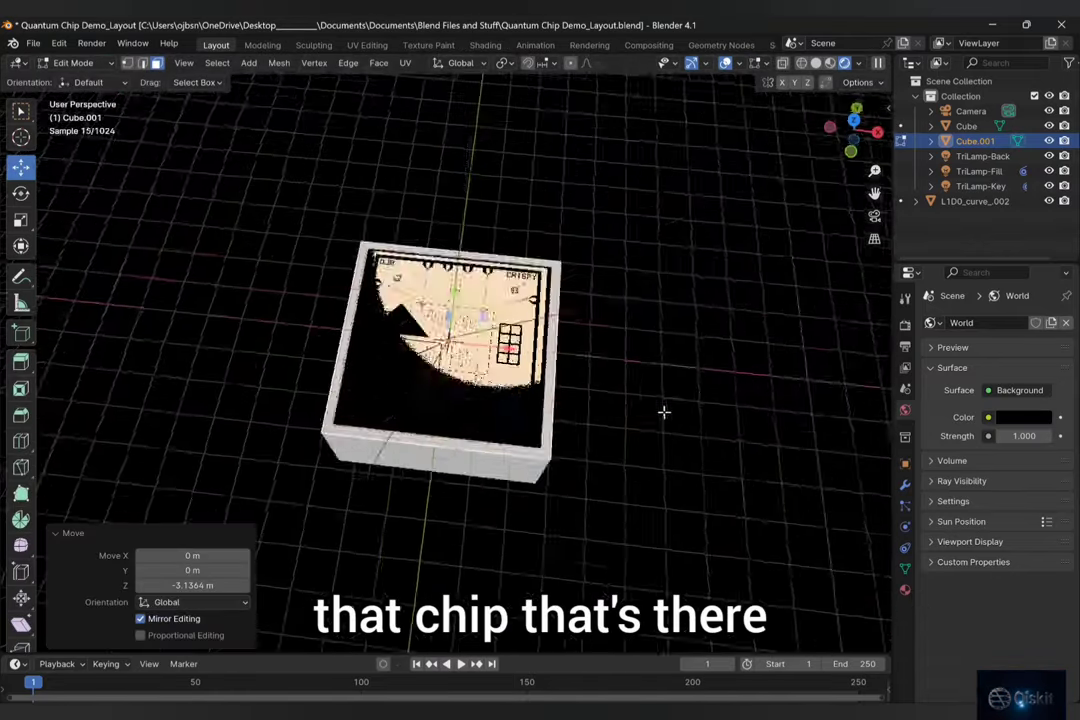
# Raise the second cube's bottom face 2.781 m in Z and about 0.10 m more, flattening it into a thin base
pyautogui.moveTo(665, 412); pyautogui.dragTo(665, 231, button='middle')
pyautogui.press('e')
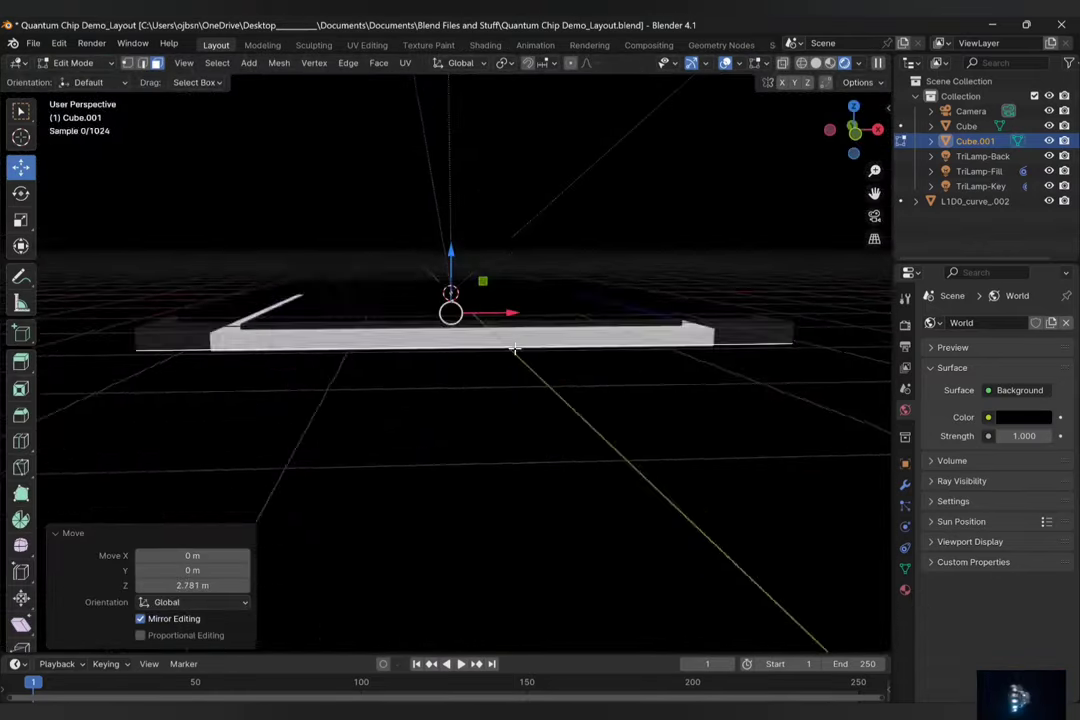
pyautogui.scroll(5, 453, 235)
pyautogui.press('e')
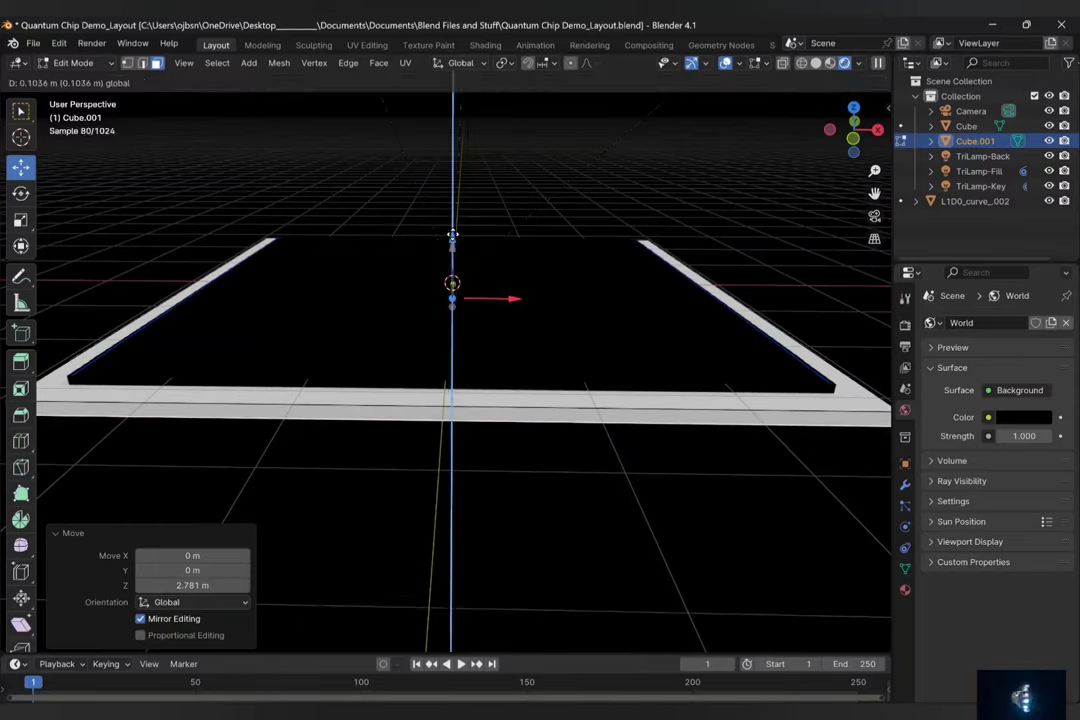
pyautogui.click(452, 235)
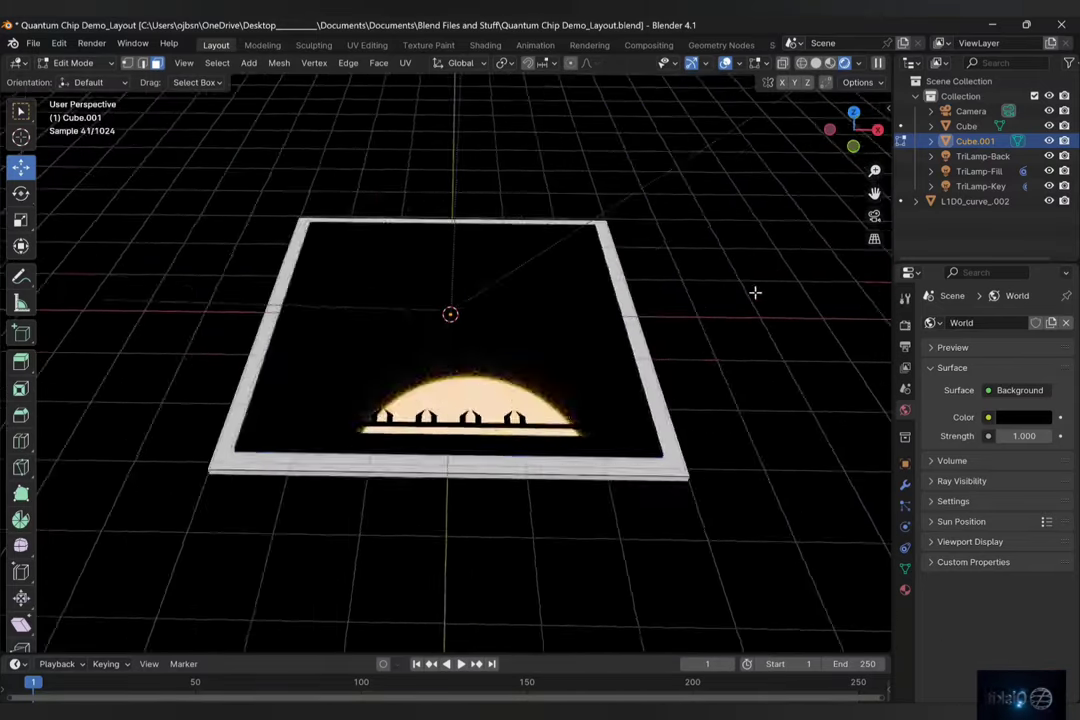
# Back in Object Mode, give the thin base a new material with metallic 1.000 and roughness 0.164
pyautogui.moveTo(755, 292); pyautogui.dragTo(652, 470, button='middle')
pyautogui.click(82, 79)
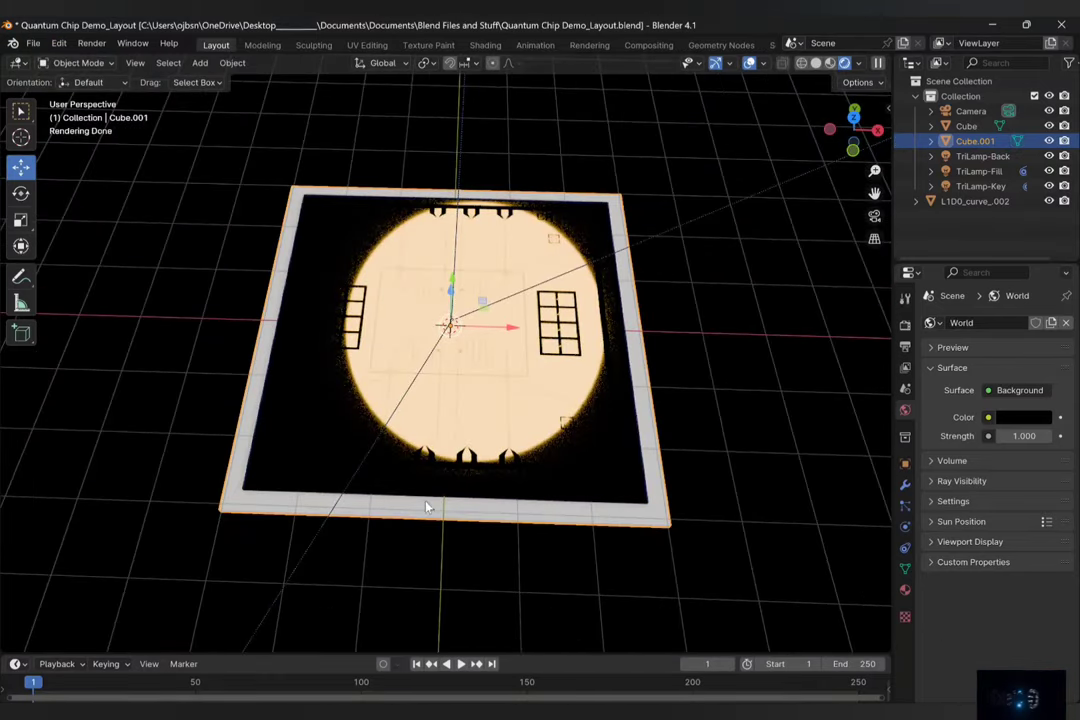
pyautogui.click(905, 591)
pyautogui.click(1040, 386)
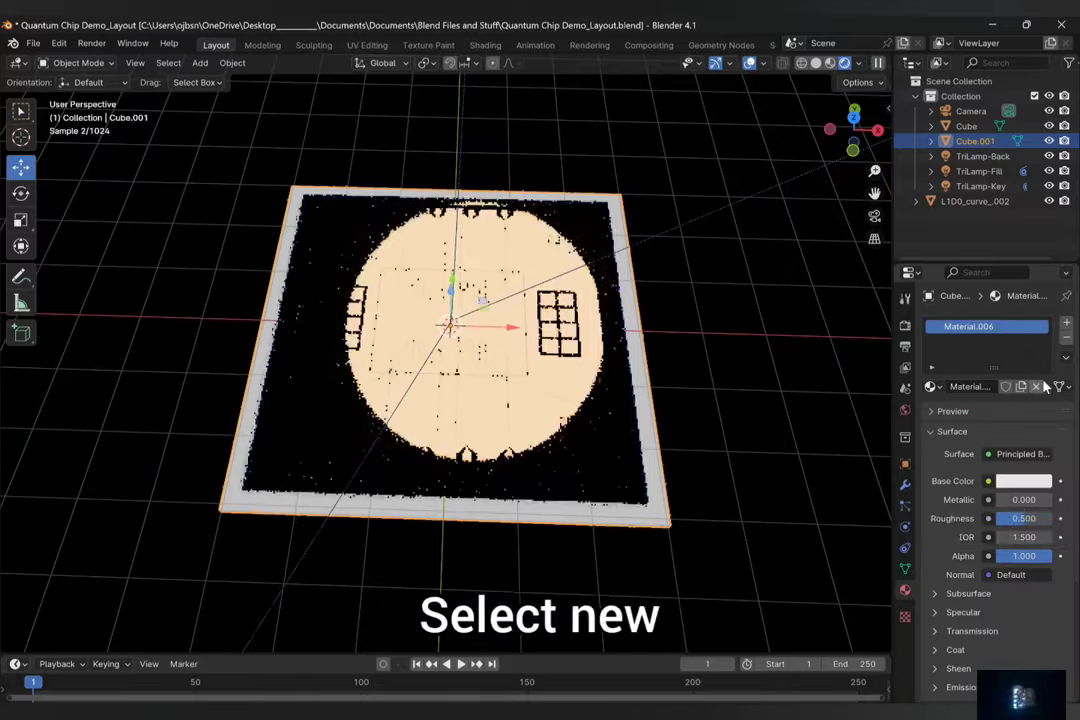
pyautogui.moveTo(1028, 500); pyautogui.dragTo(1004, 519)
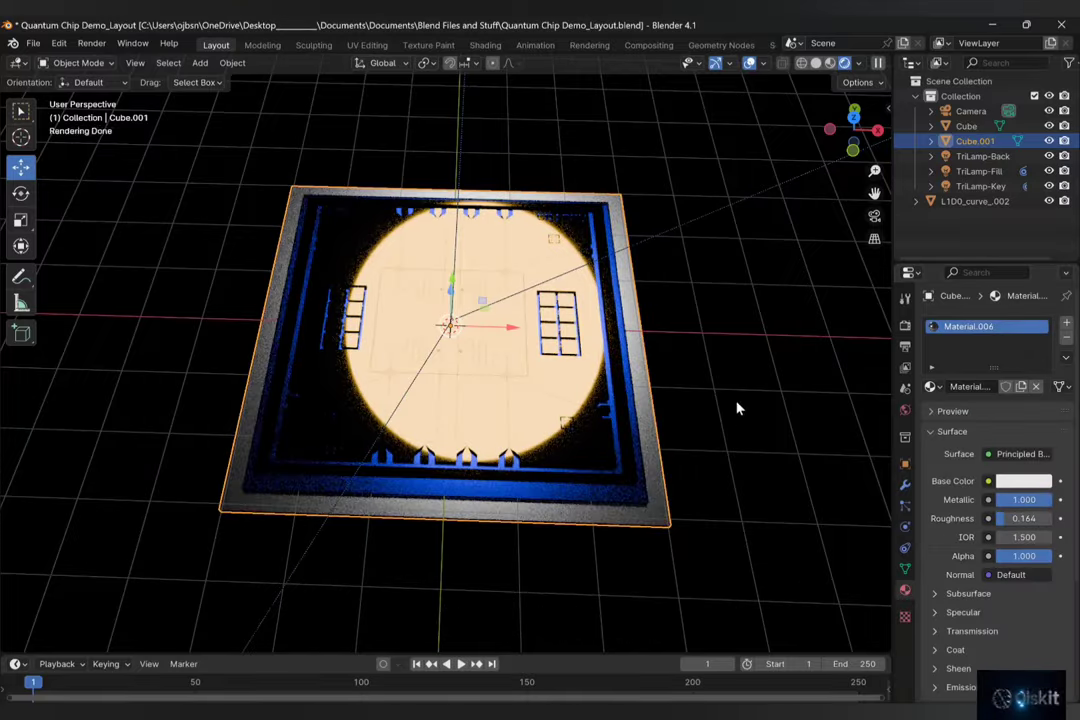
# Set the fill sun lamp's angle to 180° and its strength to 0.5, checking the chip through the camera
pyautogui.scroll(2, 720, 470)
pyautogui.moveTo(706, 506); pyautogui.dragTo(769, 483, button='middle')
pyautogui.scroll(-8, 769, 483)
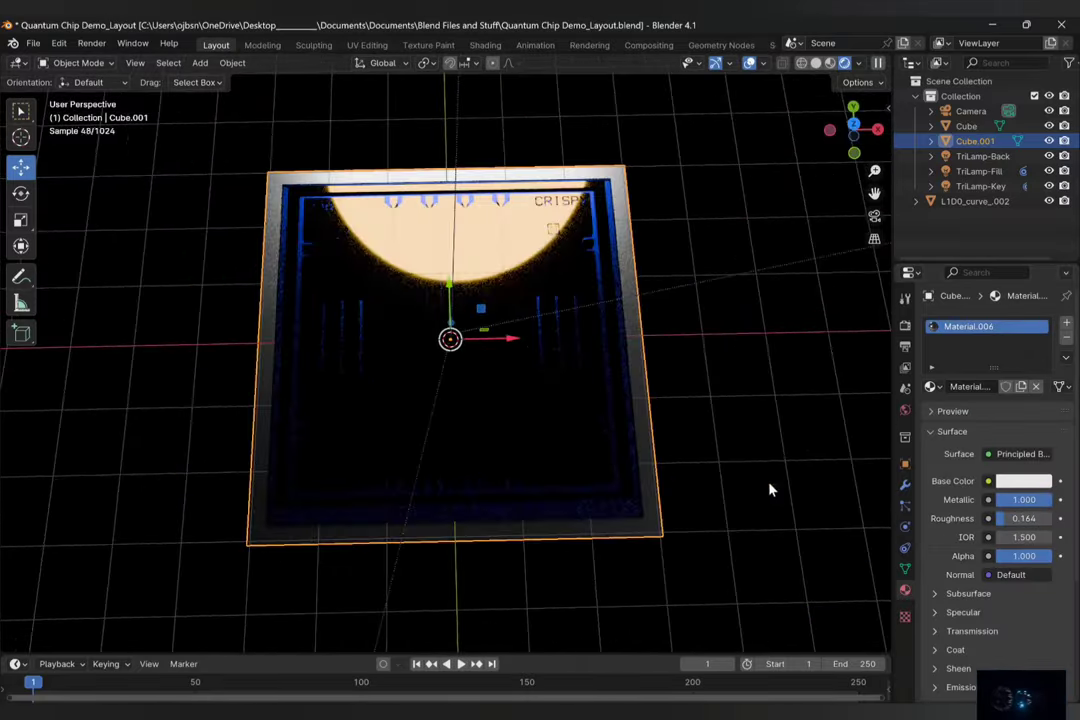
pyautogui.click(580, 321)
pyautogui.moveTo(1017, 448); pyautogui.dragTo(1045, 448)
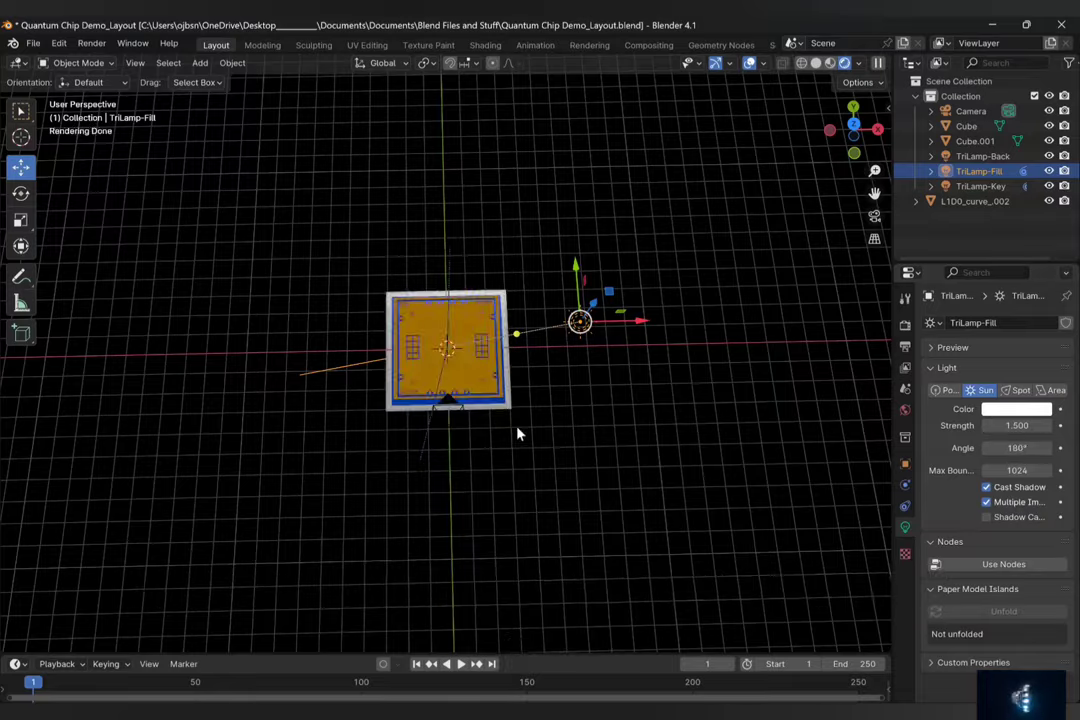
pyautogui.scroll(6, 518, 430)
pyautogui.click(875, 216)
pyautogui.write('0.5')
pyautogui.press('Return')
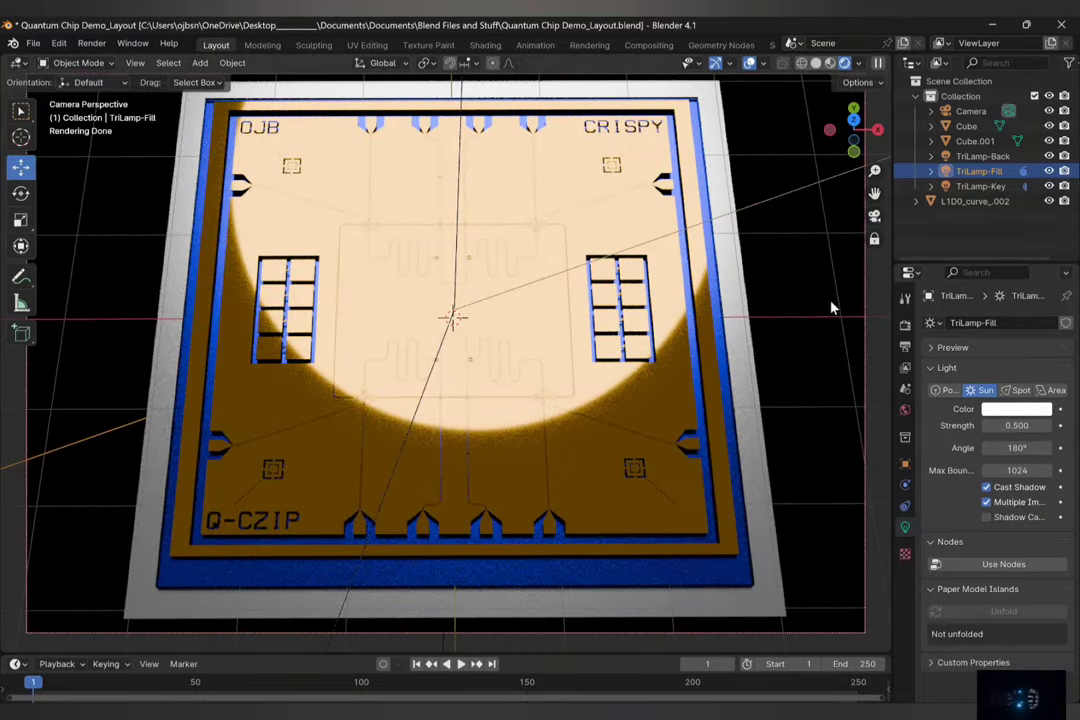
# Reduce the back sun lamp's strength to about 0.3
pyautogui.click(461, 147)
pyautogui.click(464, 86)
pyautogui.moveTo(1030, 428); pyautogui.dragTo(1005, 428)
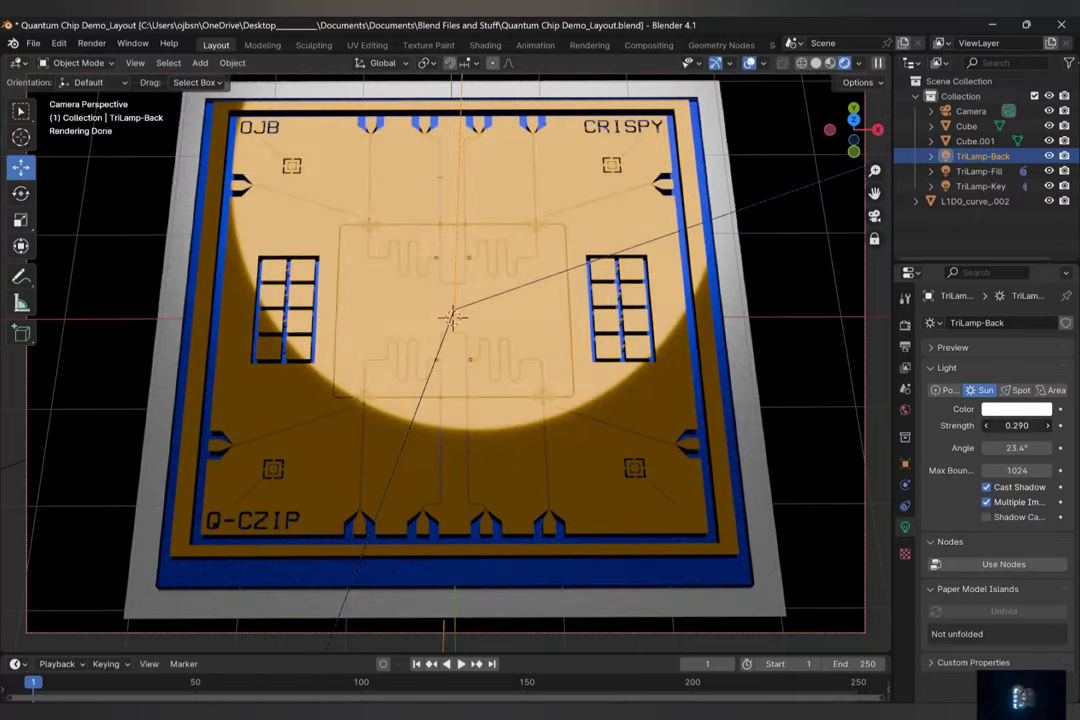
pyautogui.click(658, 398)
pyautogui.click(790, 343)
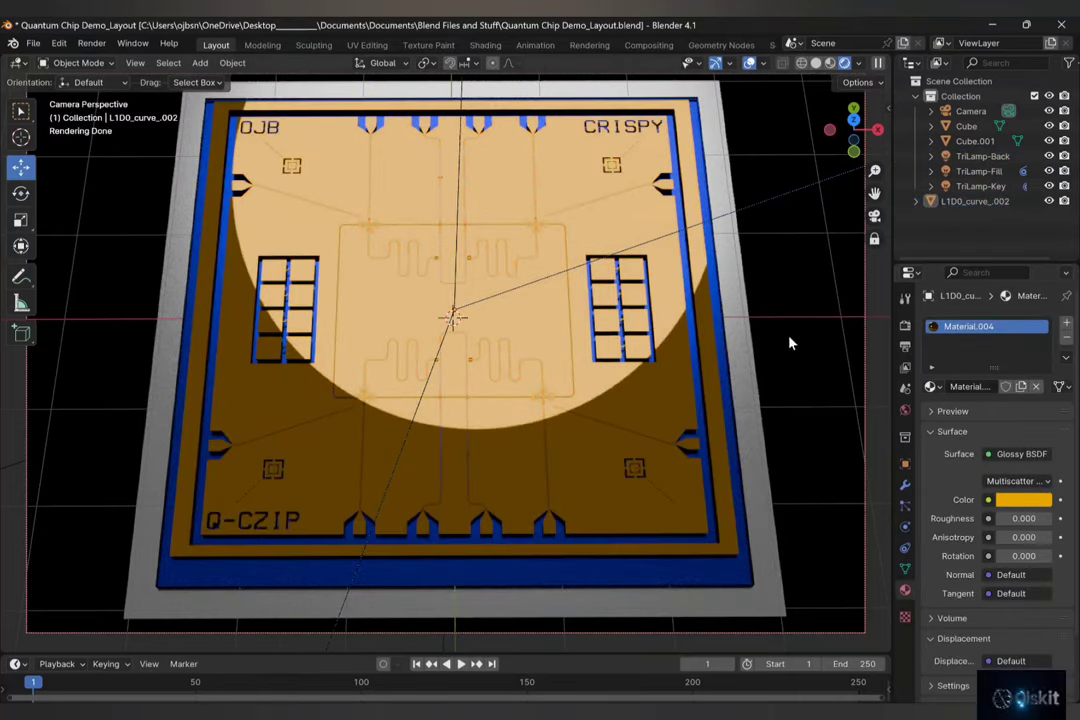
# Lighten the base material's color and set its roughness to 0.053, IOR to 10.000 and subsurface weight to 1.000
pyautogui.click(740, 450)
pyautogui.click(1023, 481)
pyautogui.moveTo(1040, 254)
pyautogui.mouseDown()
pyautogui.moveTo(1040, 270)
pyautogui.moveTo(1040, 250)
pyautogui.mouseUp()
pyautogui.moveTo(1023, 537)
pyautogui.mouseDown()
pyautogui.moveTo(1050, 537)
pyautogui.moveTo(1032, 537)
pyautogui.mouseUp()
pyautogui.click(820, 500)
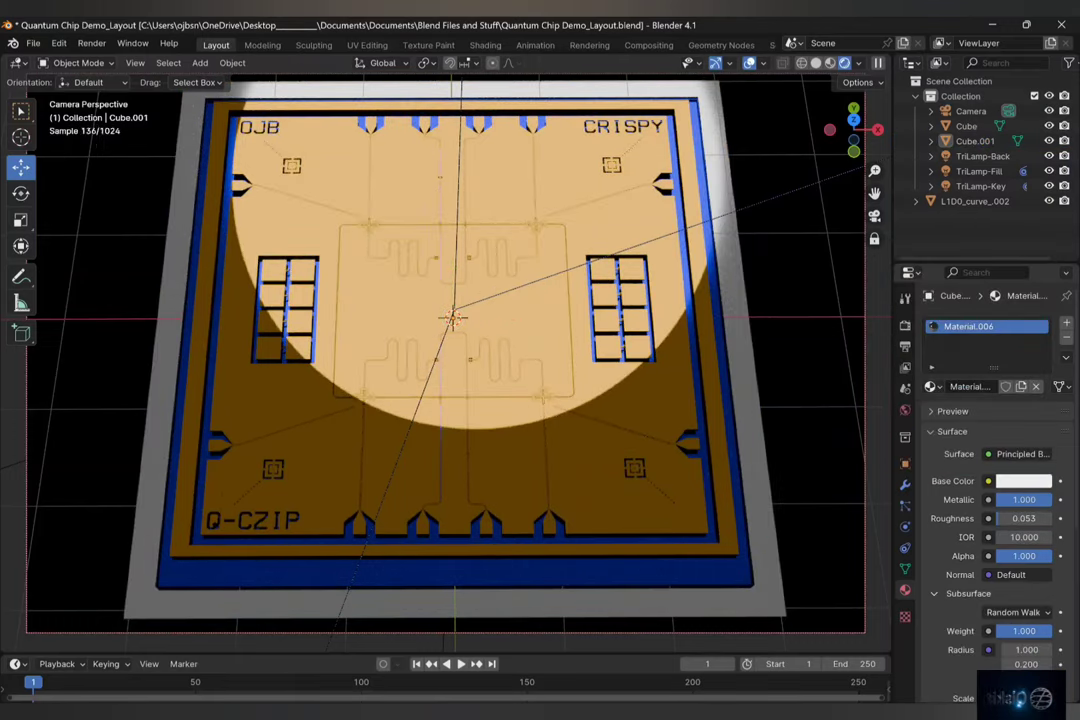
# Check the slab's material and try a white Refraction BSDF with roughness 1.000 on the base
pyautogui.click(734, 468)
pyautogui.scroll(-1, 957, 550)
pyautogui.click(958, 547)
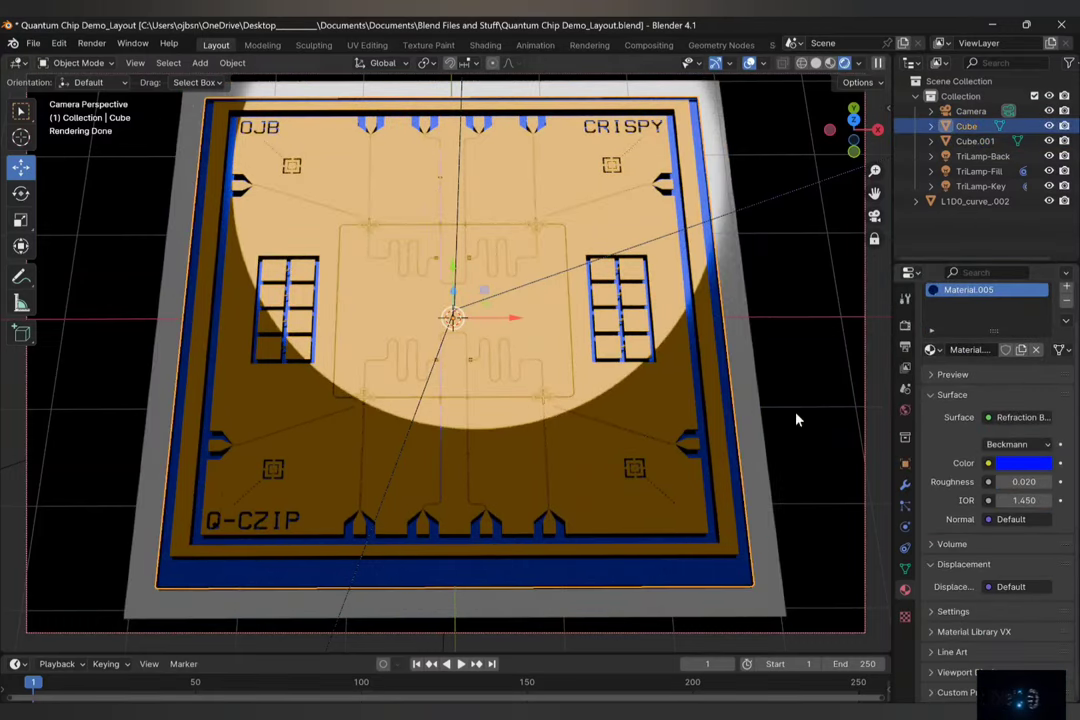
pyautogui.click(750, 424)
pyautogui.click(1018, 417)
pyautogui.click(900, 272)
pyautogui.click(1023, 463)
pyautogui.moveTo(1022, 482); pyautogui.dragTo(995, 482)
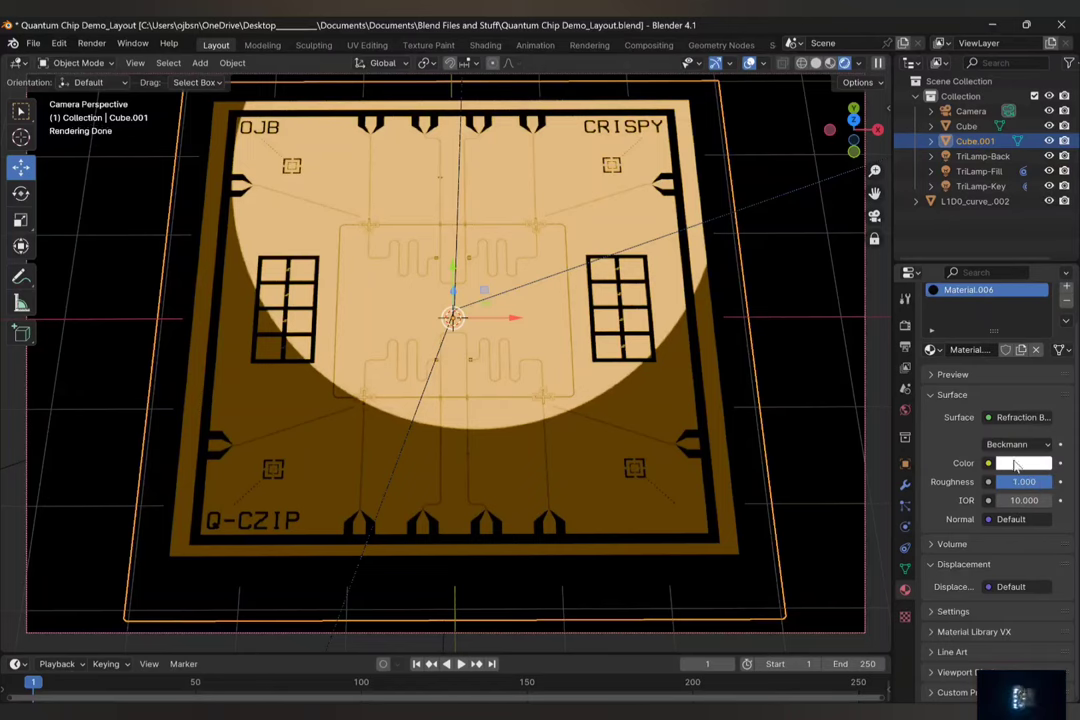
# Switch the surface shaders of the base and the blue slab to Subsurface Scattering
pyautogui.click(1018, 417)
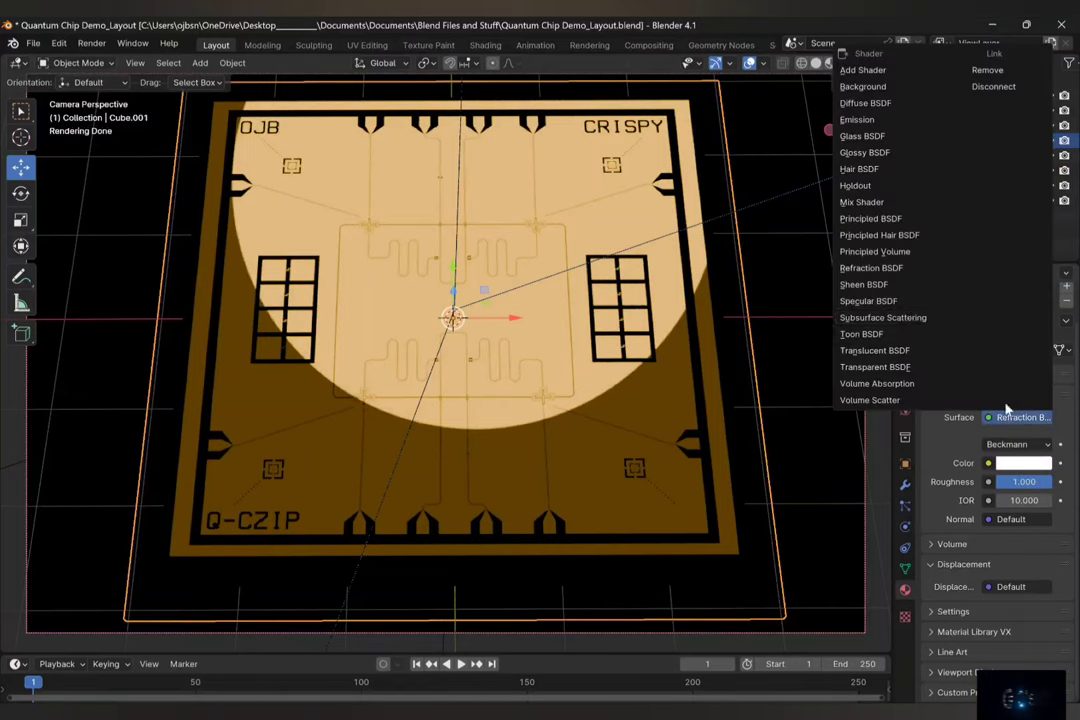
pyautogui.click(911, 318)
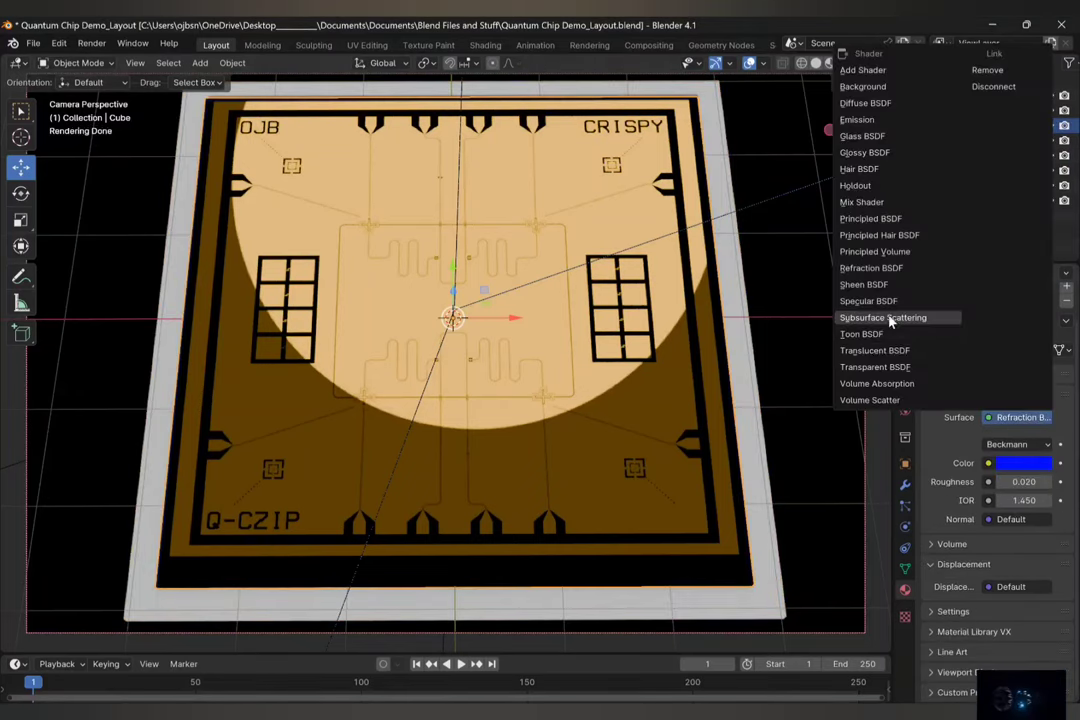
pyautogui.click(890, 318)
# Try a darker subsurface color on the base and return its shader to Principled BSDF with metallic 1.000 and roughness 0.072
pyautogui.click(1022, 460)
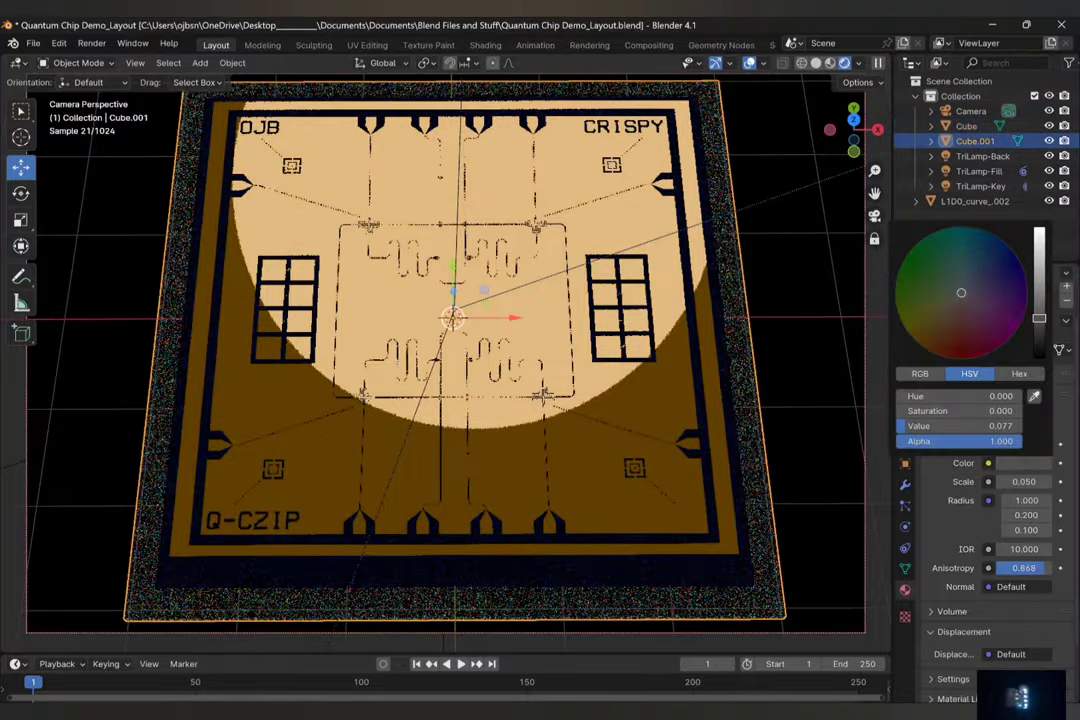
pyautogui.click(1022, 417)
pyautogui.click(940, 232)
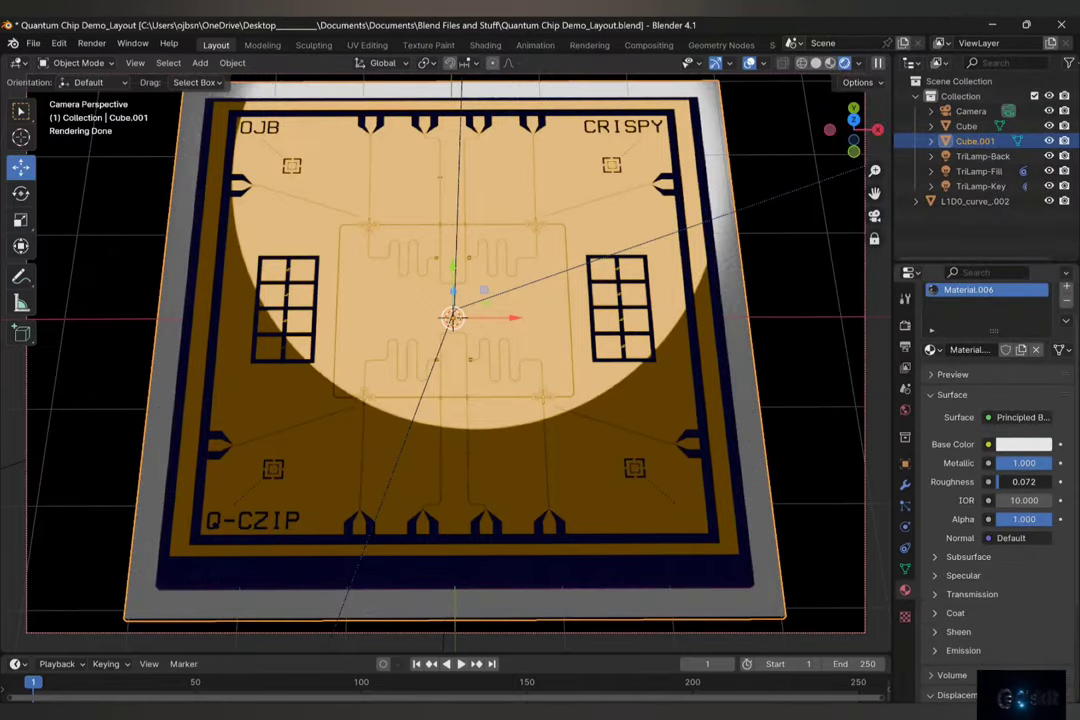
# Go through the output and render settings, enable the camera's depth of field and adjust its focus distance
pyautogui.click(905, 347)
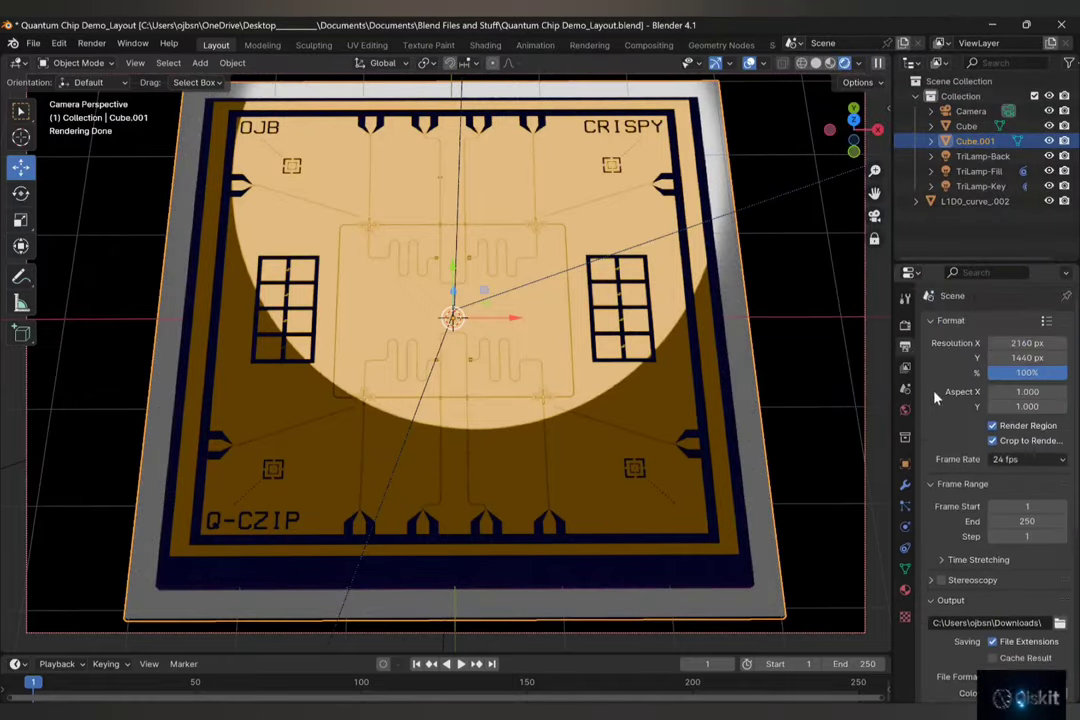
pyautogui.click(905, 325)
pyautogui.scroll(-14, 990, 511)
pyautogui.click(905, 527)
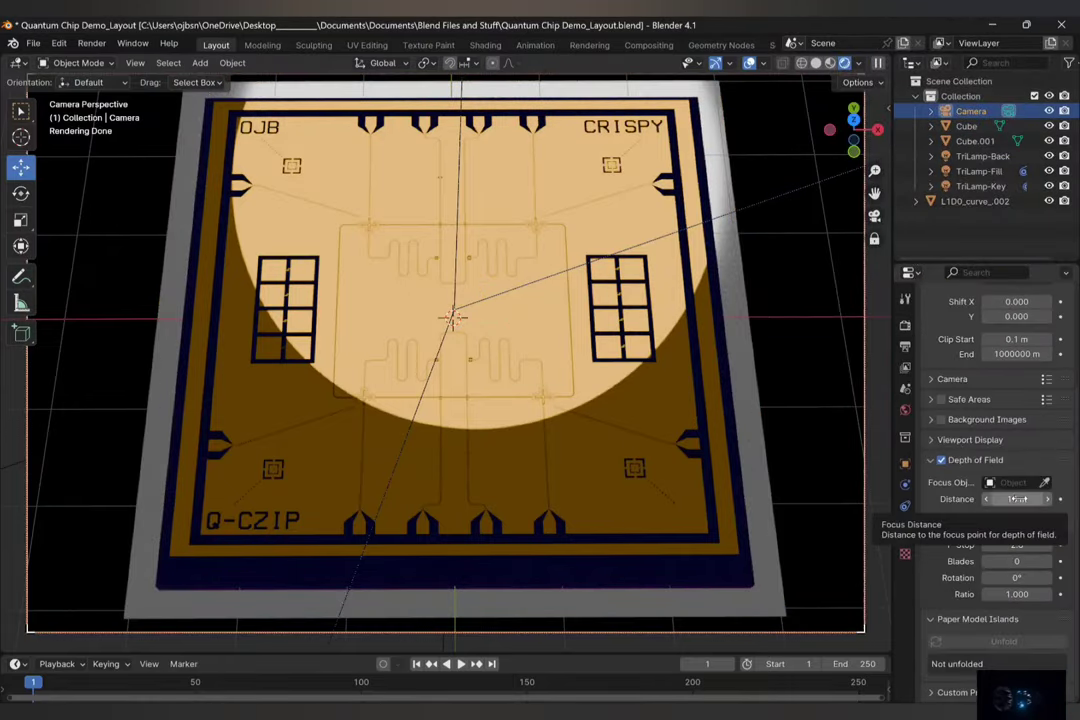
pyautogui.moveTo(1016, 499); pyautogui.dragTo(990, 499)
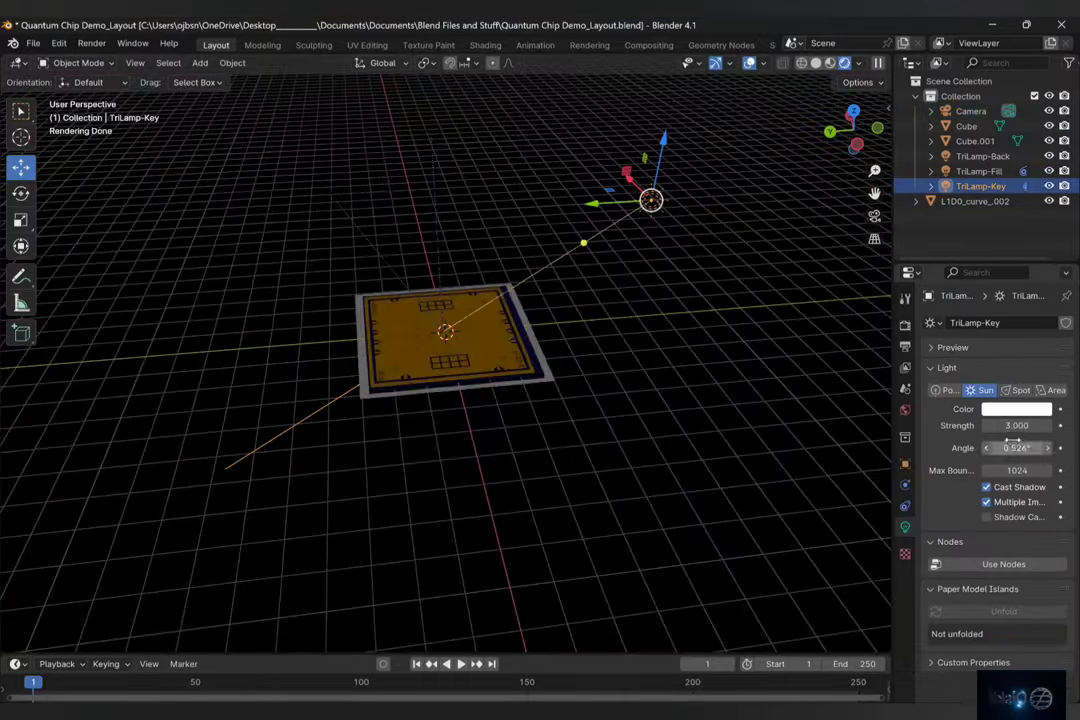
# Fine-tune the back sun's angle in camera view, and keyframe the fill sun's angle from 73.7° at frame 1 to a wider angle at frame 100
pyautogui.click(874, 216)
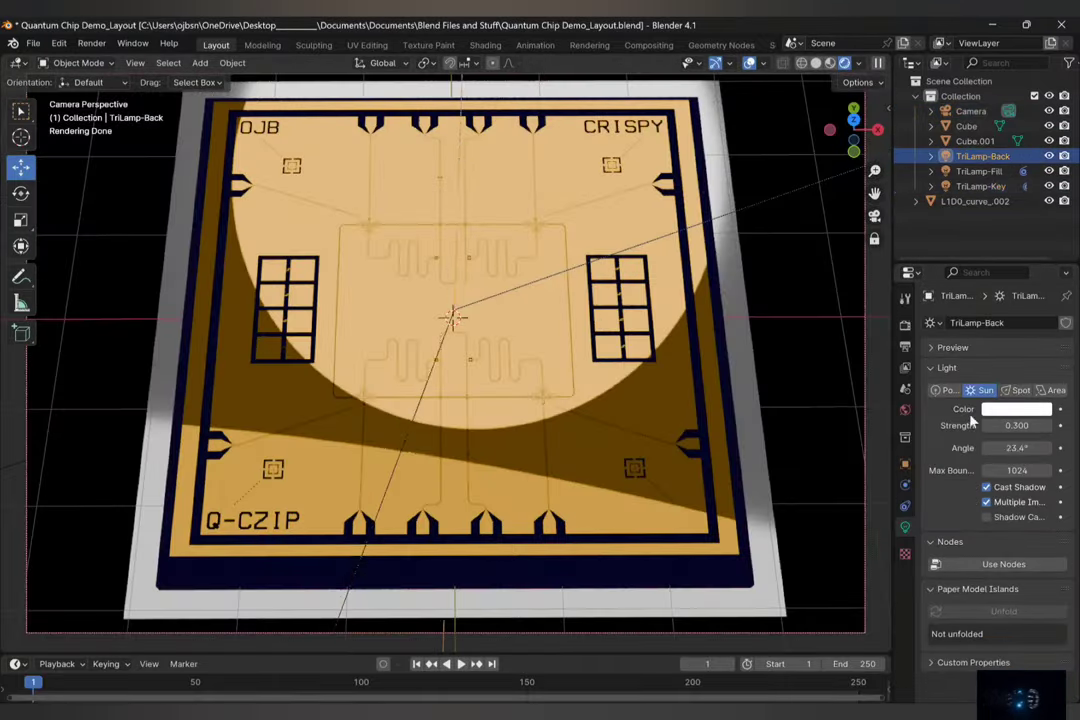
pyautogui.moveTo(1016, 448)
pyautogui.mouseDown()
pyautogui.moveTo(990, 448)
pyautogui.moveTo(1040, 448)
pyautogui.moveTo(1019, 448)
pyautogui.mouseUp()
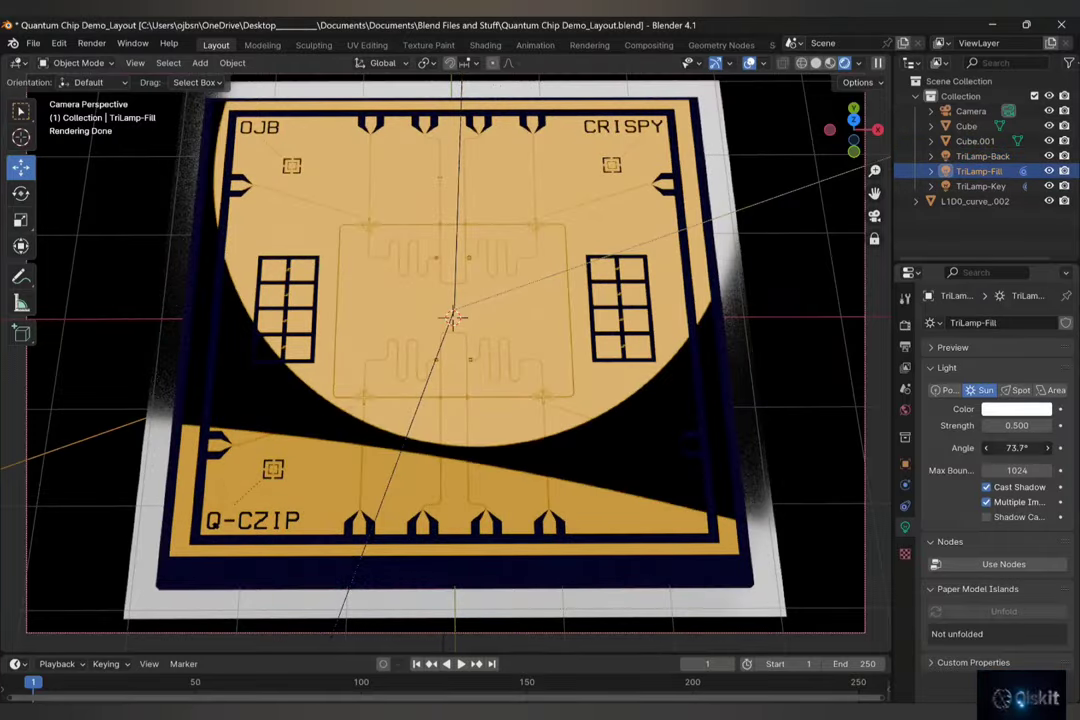
pyautogui.moveTo(518, 652); pyautogui.dragTo(518, 624)
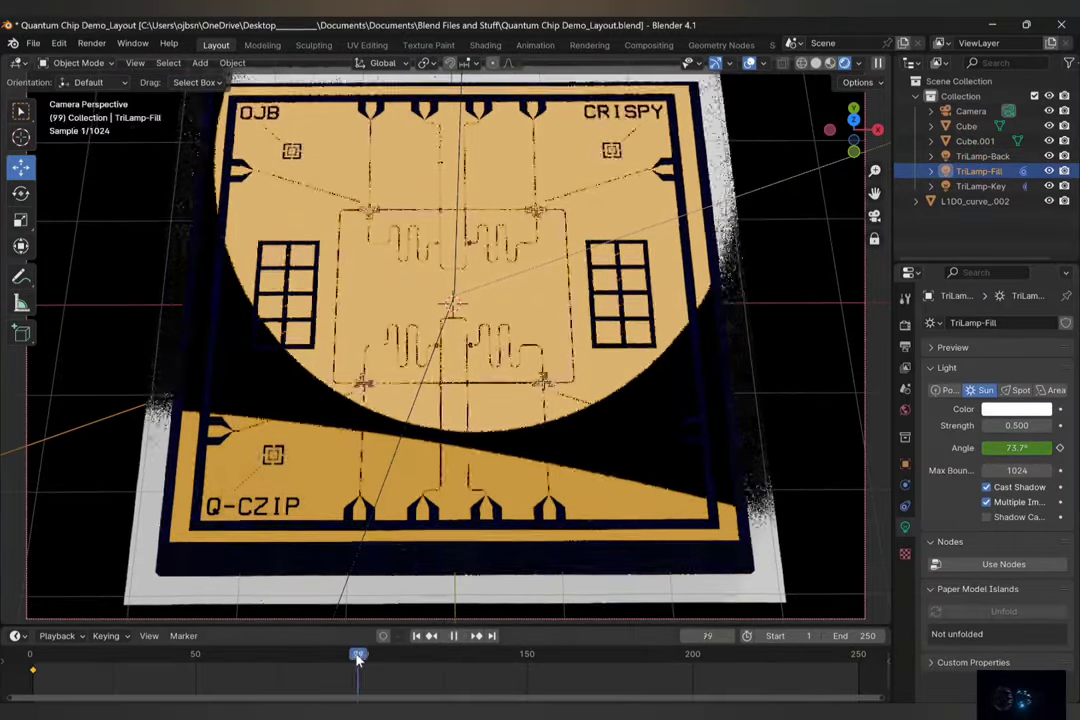
pyautogui.moveTo(1016, 447); pyautogui.dragTo(1040, 447)
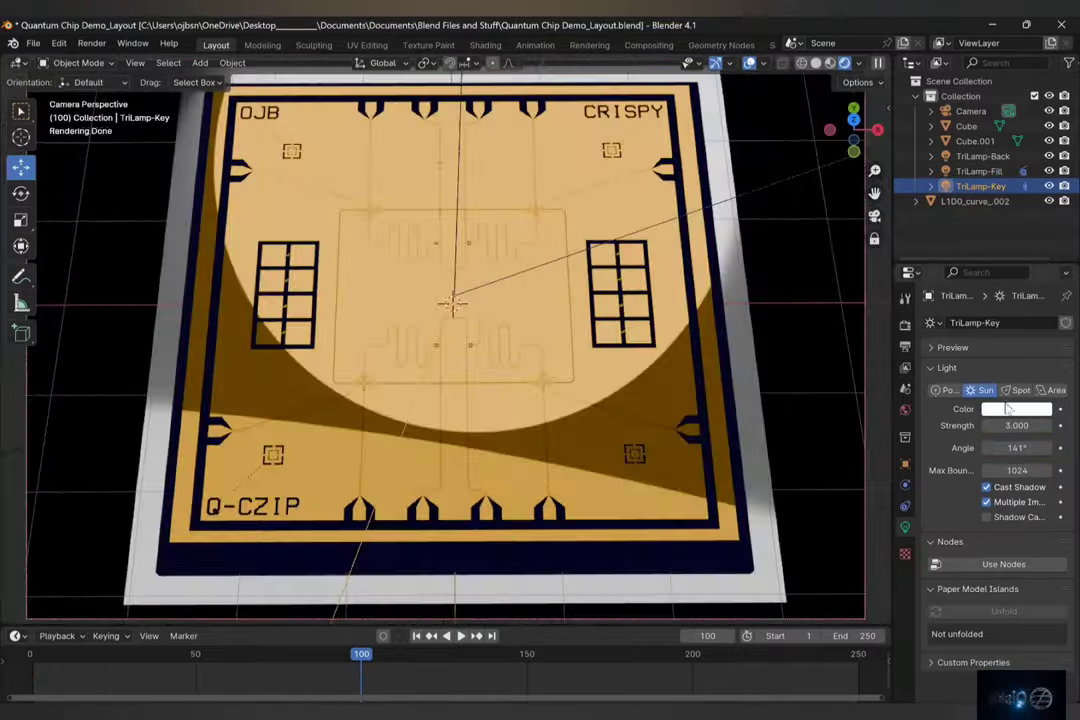
# Animate the key sun lamp's angle from the start of the timeline to 145° at frame 100
pyautogui.click(30, 675)
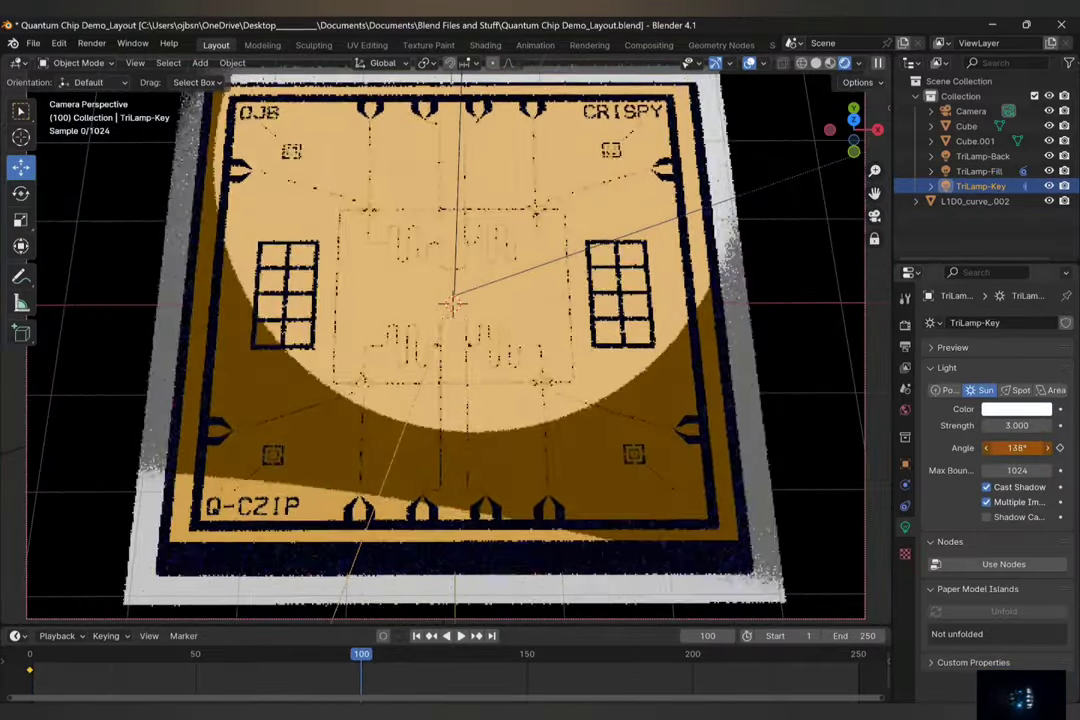
pyautogui.moveTo(1036, 449); pyautogui.dragTo(1043, 449)
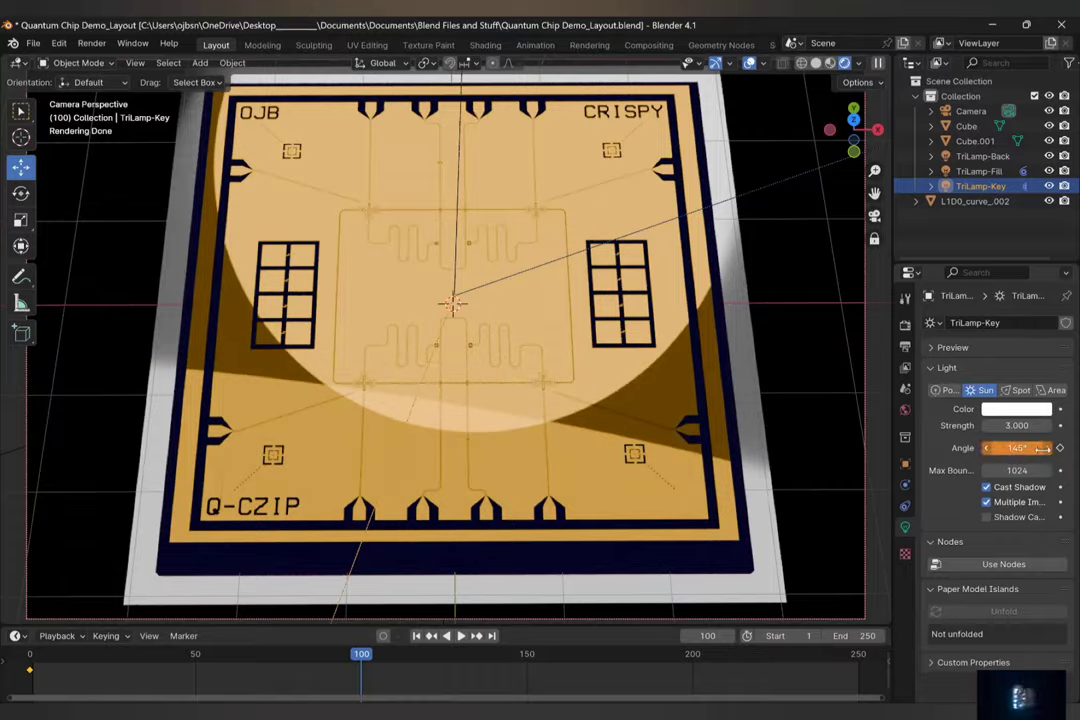
pyautogui.hotkey('shift', 'Left')
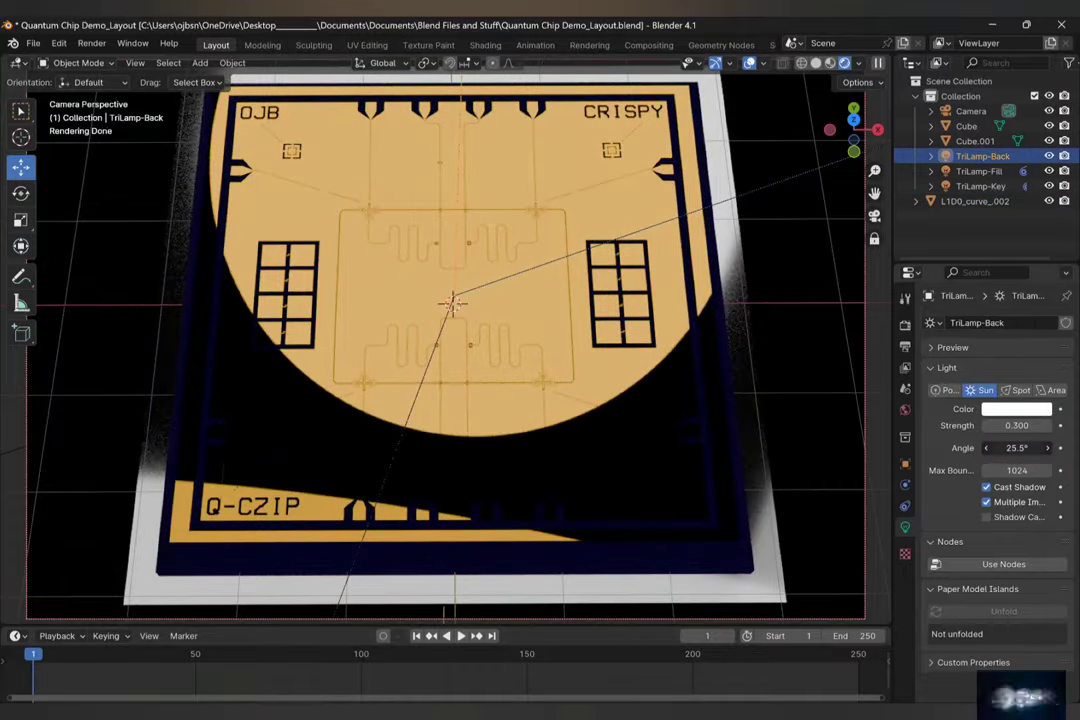
# Keyframe the back sun lamp's angle at frame 1 and at 36.9° on frame 100
pyautogui.moveTo(1018, 448); pyautogui.dragTo(1016, 448)
pyautogui.press('i')
pyautogui.moveTo(33, 655); pyautogui.dragTo(361, 668)
pyautogui.moveTo(1017, 448); pyautogui.dragTo(1024, 448)
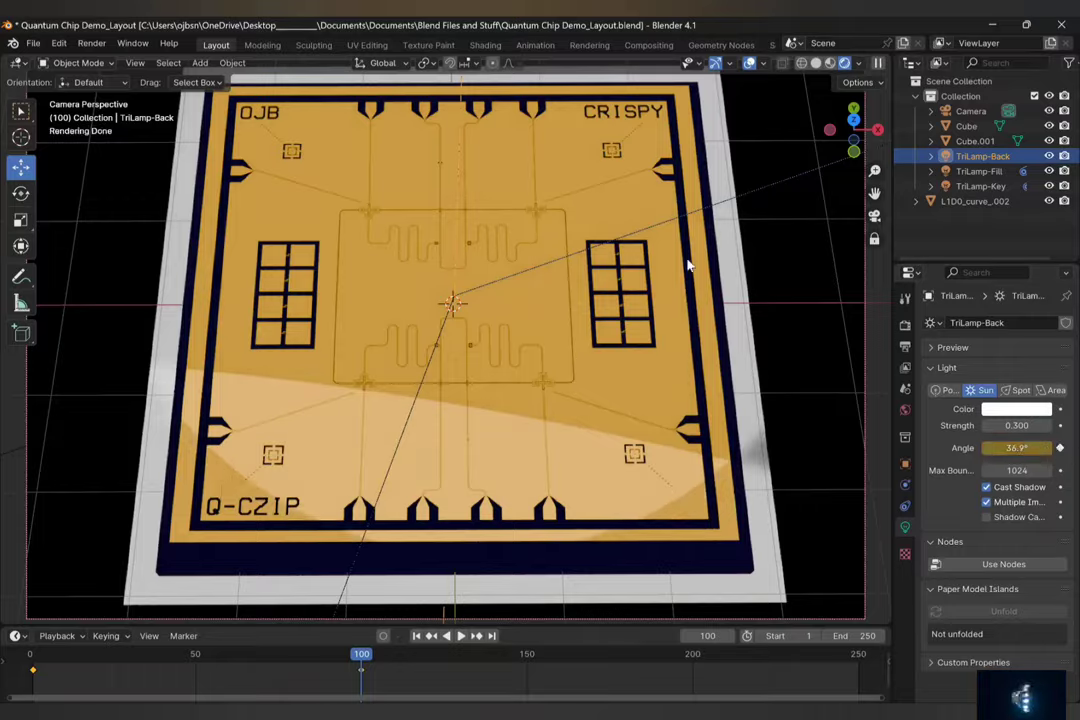
# Select the camera and keyframe its location and rotation at the start of the timeline
pyautogui.moveTo(30, 656)
pyautogui.mouseDown()
pyautogui.moveTo(387, 657)
pyautogui.moveTo(30, 657)
pyautogui.mouseUp()
pyautogui.click(865, 490)
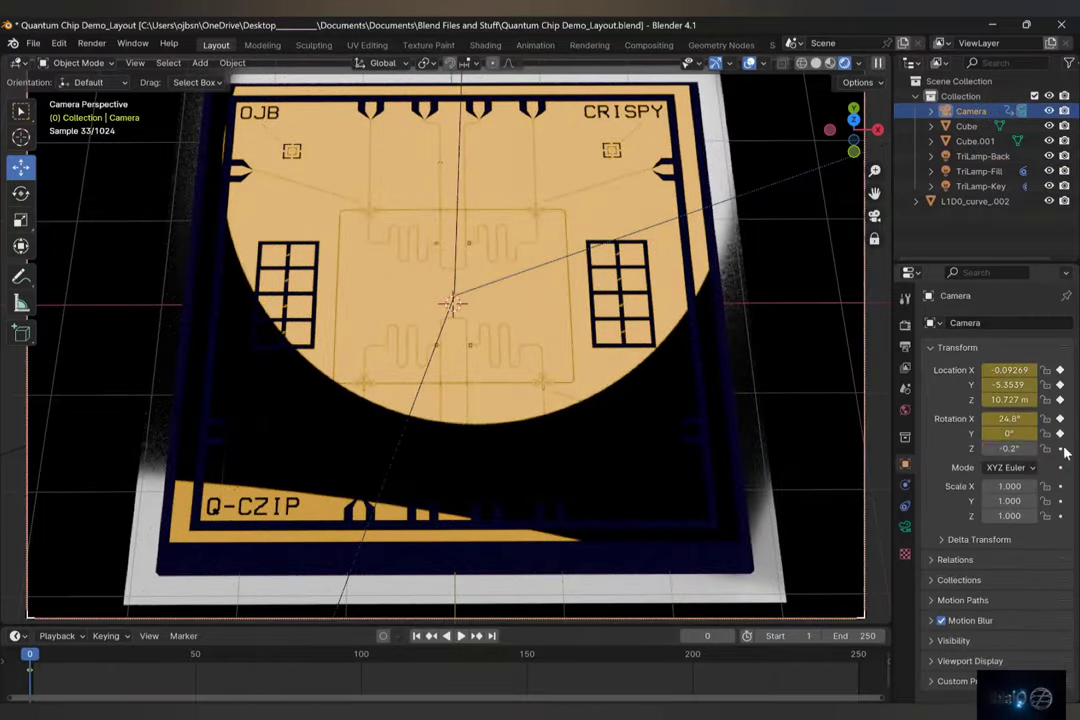
pyautogui.press('Up')
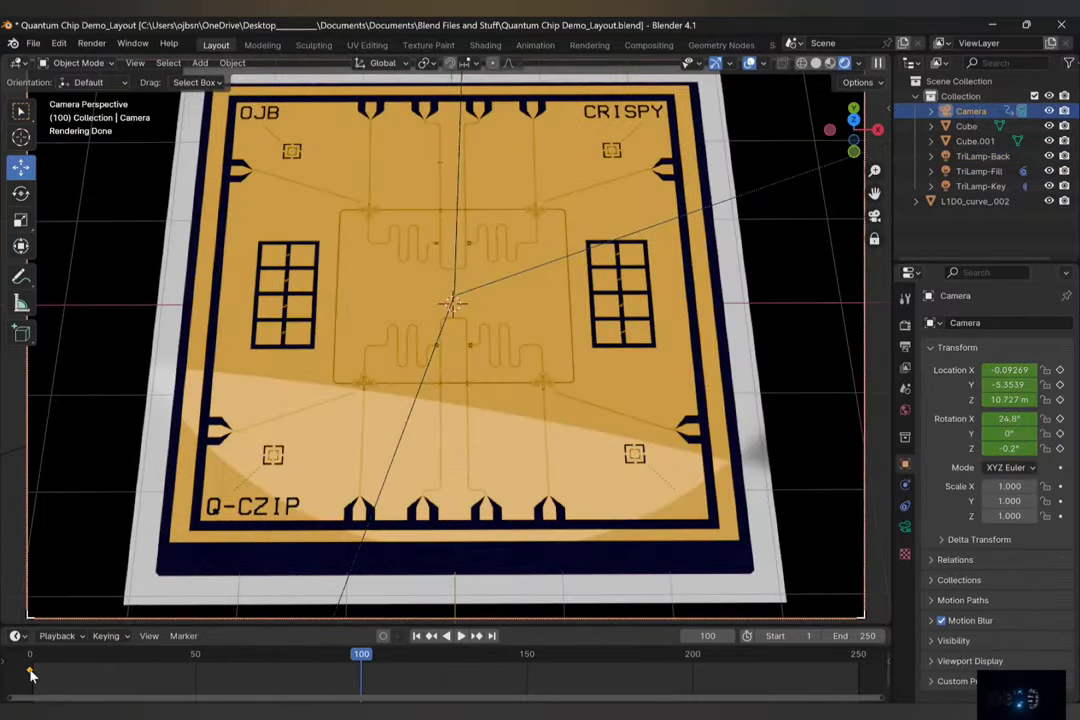
# At frame 100, move the camera in close on the cross-shaped qubit in the chip's front-left area and keyframe its location
pyautogui.moveTo(358, 657); pyautogui.dragTo(361, 657)
pyautogui.scroll(11, 603, 246)
pyautogui.keyDown('shift'); pyautogui.moveTo(400, 365); pyautogui.dragTo(562, 277, button='middle'); pyautogui.keyUp('shift')
pyautogui.keyDown('shift'); pyautogui.moveTo(450, 365); pyautogui.dragTo(583, 280, button='middle'); pyautogui.keyUp('shift')
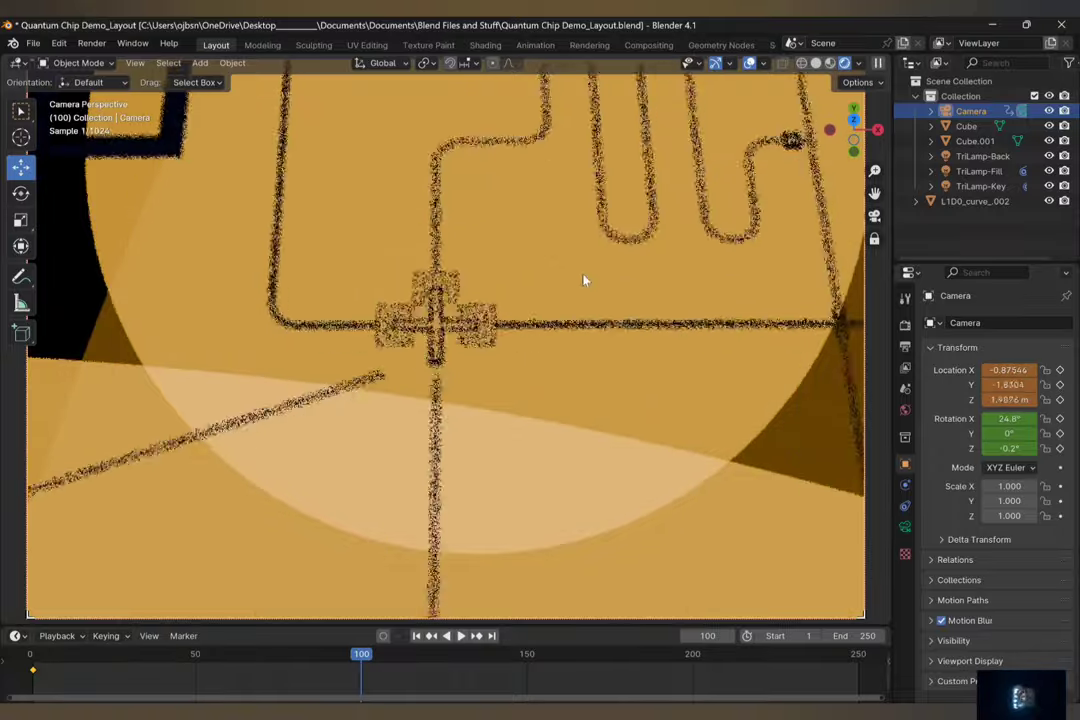
pyautogui.scroll(2, 583, 280)
pyautogui.click(1060, 370)
pyautogui.click(1060, 385)
pyautogui.click(1060, 400)
# Keep the camera's depth of field enabled and keyframe its focus distance at 1.6 m on frame 100
pyautogui.click(905, 527)
pyautogui.scroll(-2, 960, 500)
pyautogui.click(941, 504)
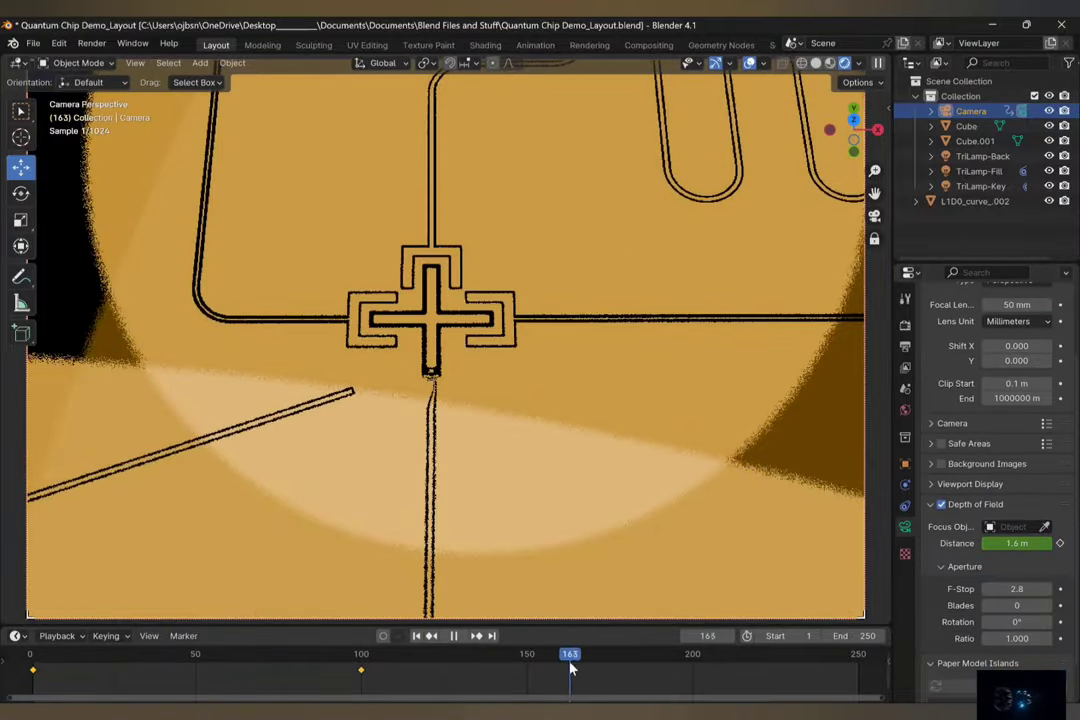
# At frame 150, pull the camera back to an angled corner view of the whole chip and keyframe its location and rotation
pyautogui.moveTo(572, 668); pyautogui.dragTo(577, 668)
pyautogui.scroll(-6, 504, 397)
pyautogui.moveTo(363, 672); pyautogui.dragTo(391, 672)
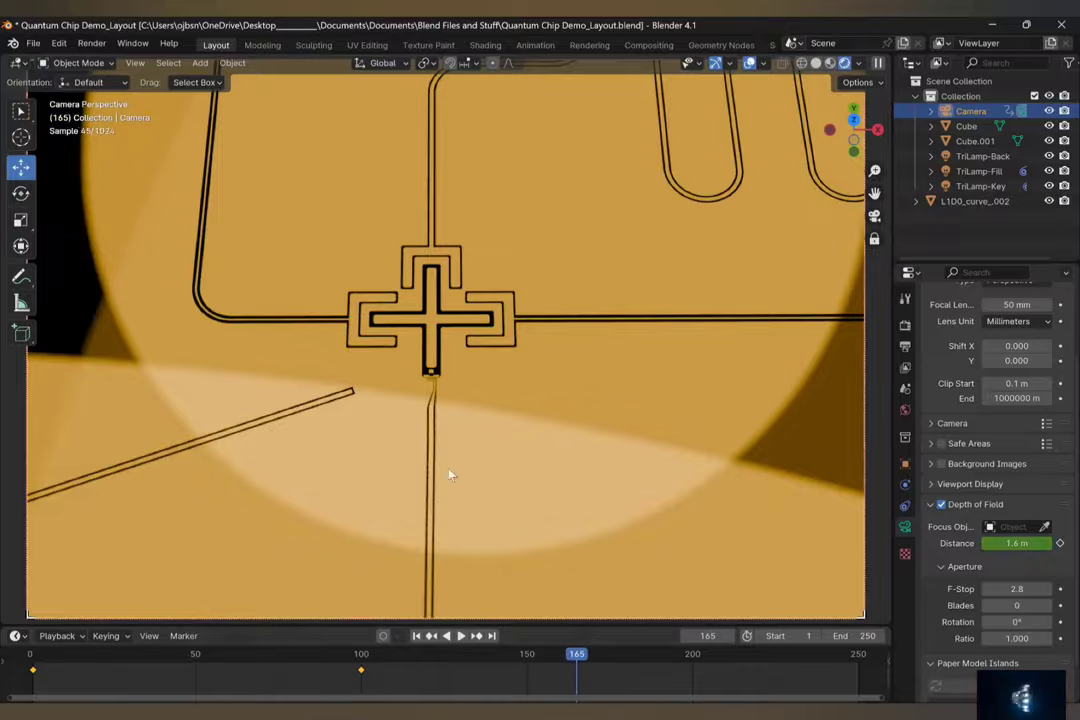
pyautogui.click(519, 663)
pyautogui.press('space')
pyautogui.press('Escape')
pyautogui.moveTo(372, 560); pyautogui.dragTo(597, 468, button='middle')
pyautogui.scroll(-8, 473, 420)
pyautogui.scroll(-5, 610, 460)
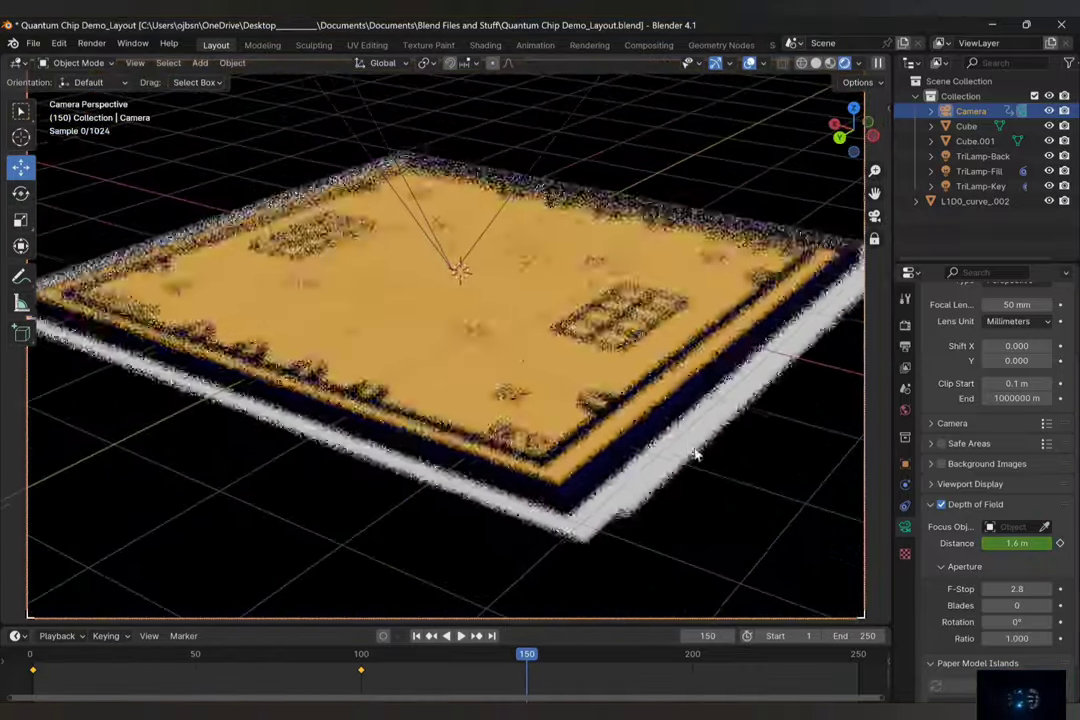
pyautogui.click(905, 464)
# Keyframe the camera's focus distance at 11 m on frame 150 and at 12 m on frame 1
pyautogui.click(905, 527)
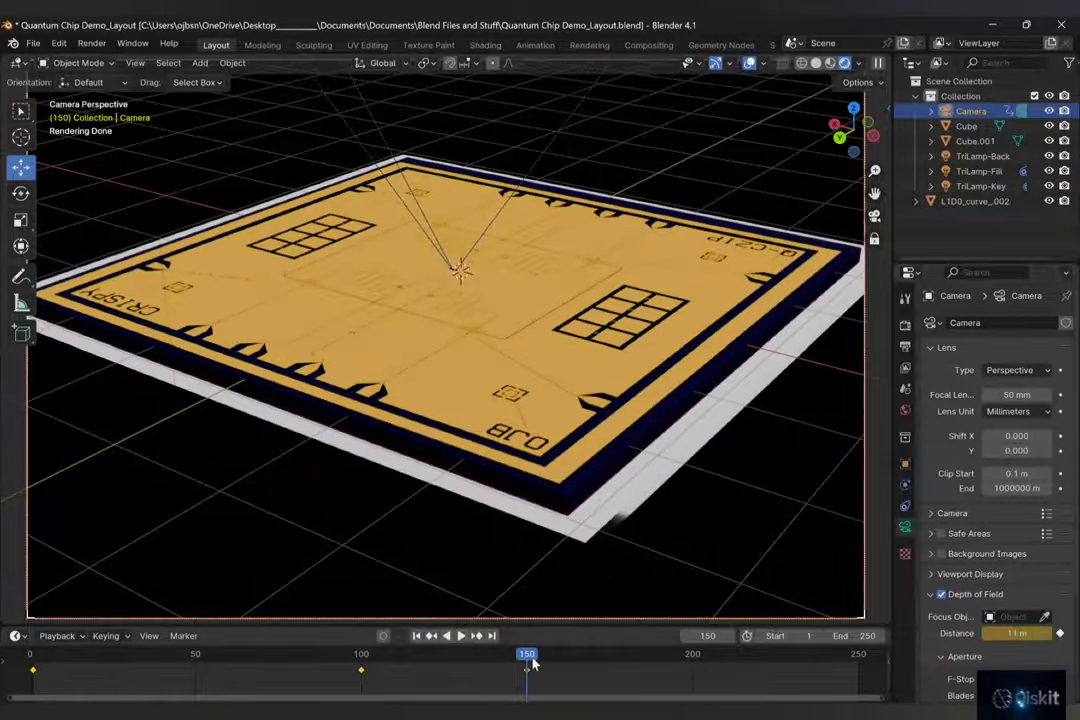
pyautogui.moveTo(533, 663); pyautogui.dragTo(29, 656)
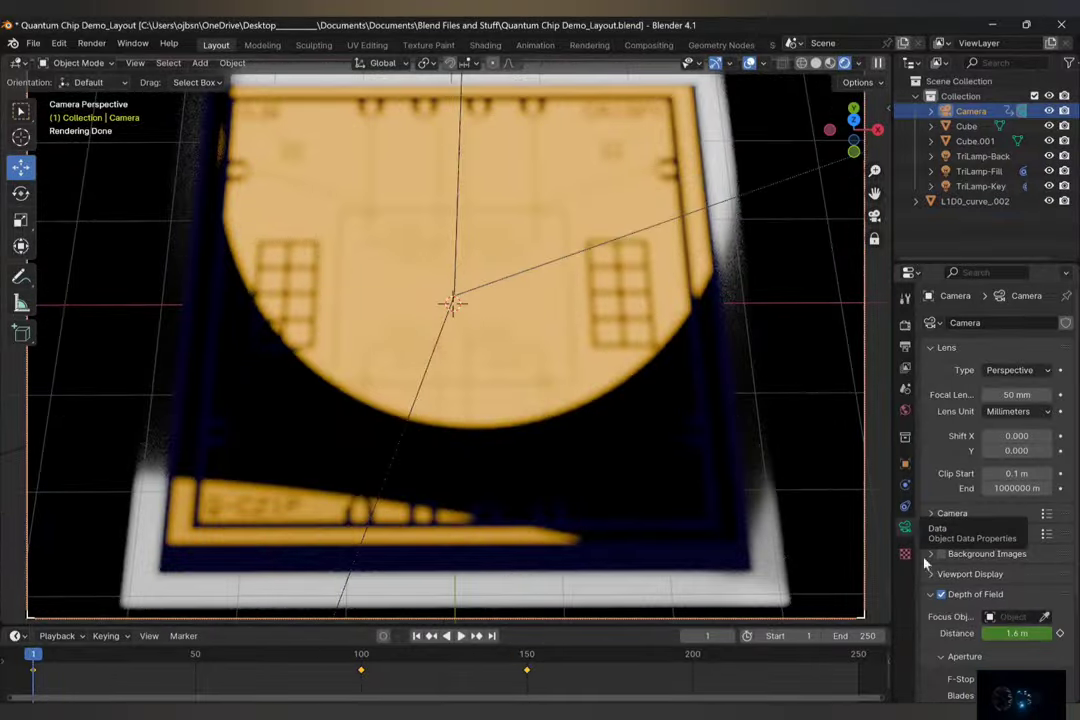
pyautogui.moveTo(1016, 633); pyautogui.dragTo(1055, 633)
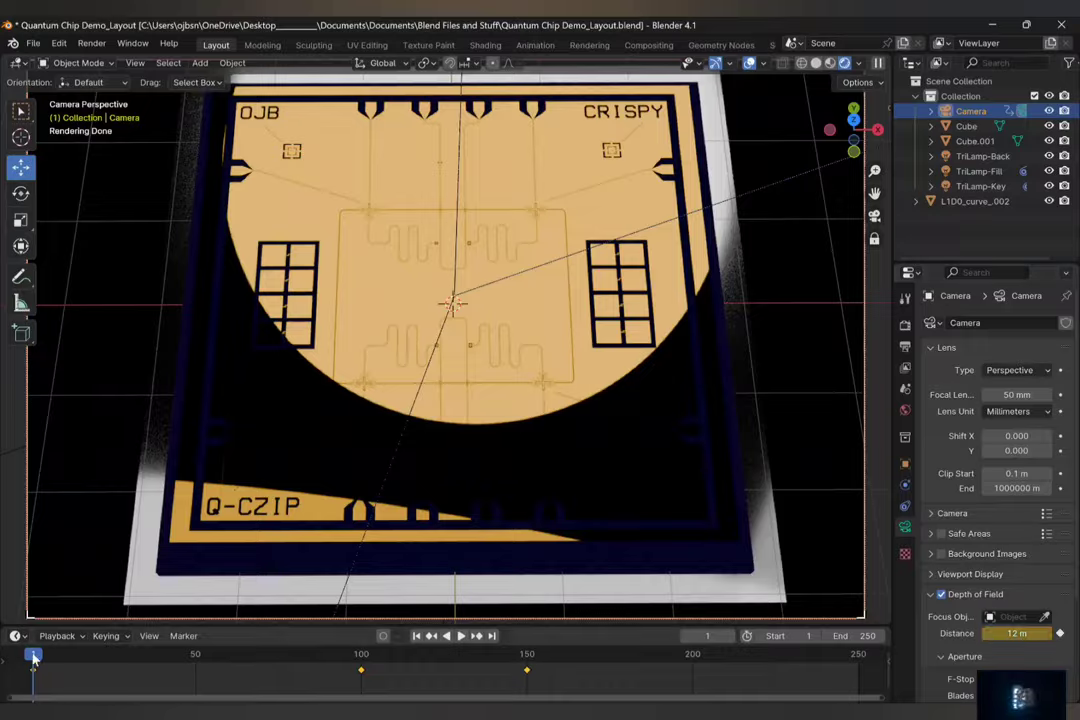
# Change the gold chip layer's surface shader to Principled BSDF with a gold base color, metallic 1.000 and roughness 0.086
pyautogui.moveTo(33, 657); pyautogui.dragTo(522, 678)
pyautogui.click(482, 362)
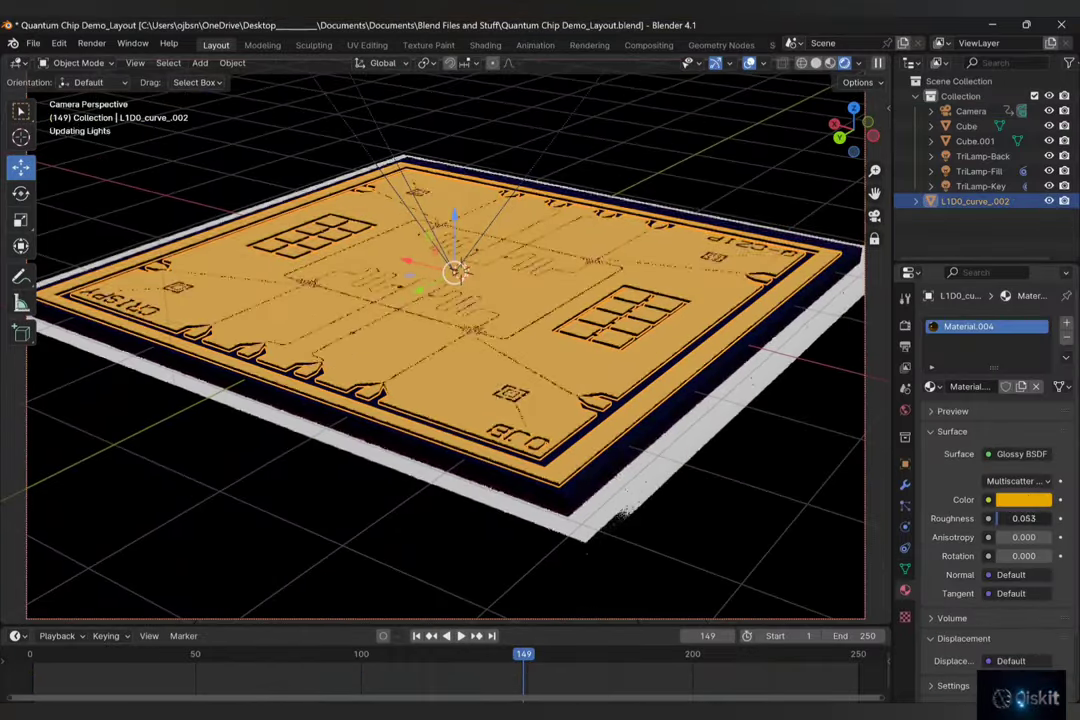
pyautogui.click(1021, 454)
pyautogui.click(873, 255)
pyautogui.click(1023, 481)
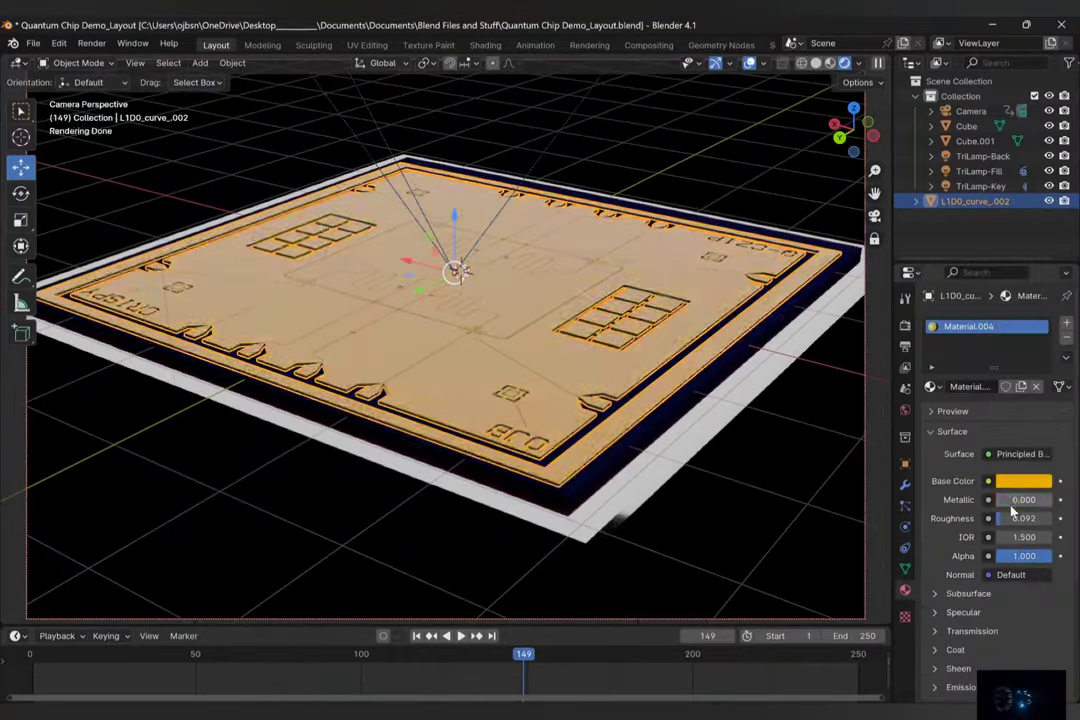
pyautogui.click(685, 337)
pyautogui.scroll(-1, 935, 586)
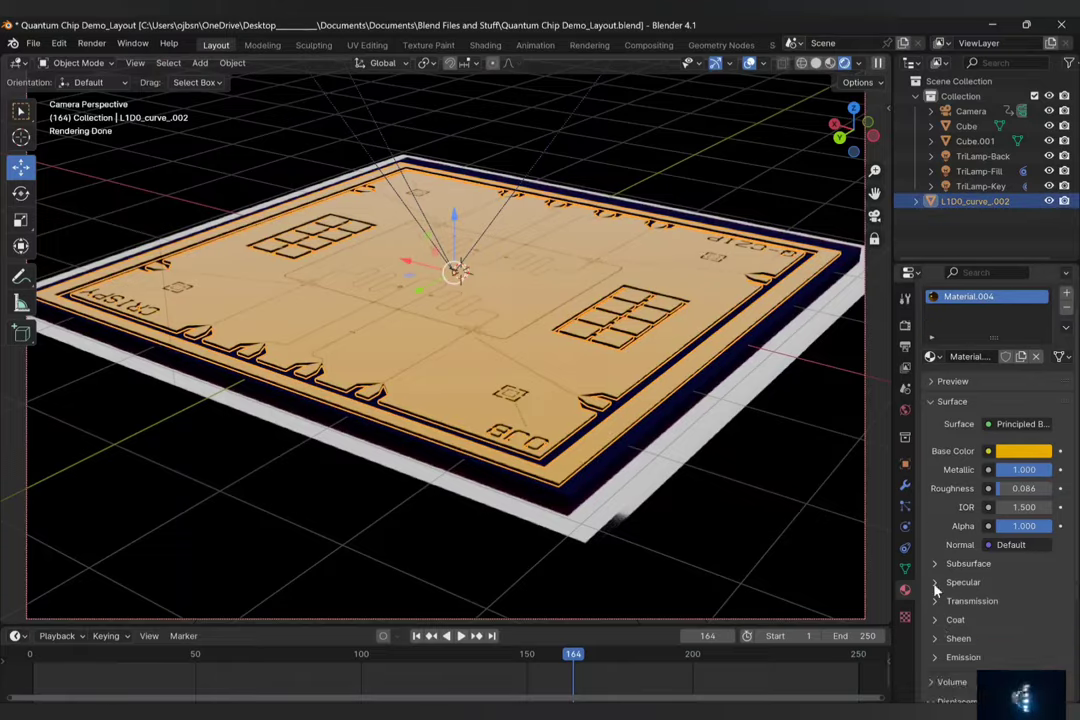
# Set the gold material's roughness to 0.033, specular IOR level to 1.000, tint to yellow and anisotropic to 1.000
pyautogui.click(935, 585)
pyautogui.click(1020, 638)
pyautogui.moveTo(909, 509); pyautogui.dragTo(904, 500)
pyautogui.scroll(-2, 1020, 581)
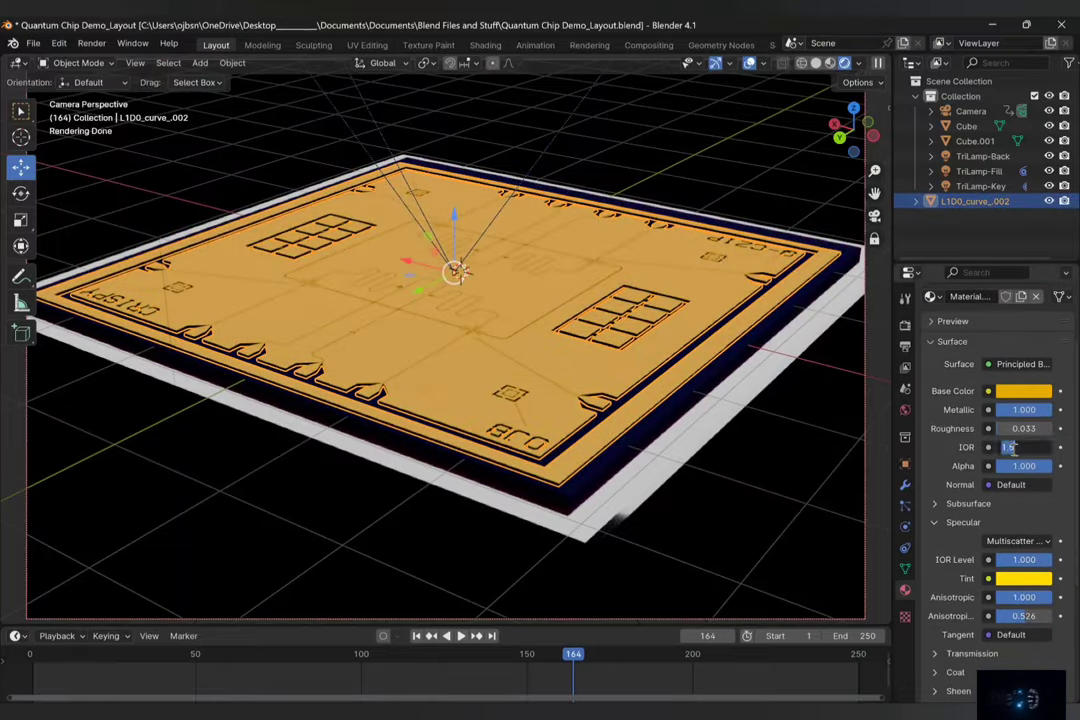
# At frame 40, center the camera on the chip with focus distance about 9.6 m and keyframe its focus, location and rotation
pyautogui.moveTo(533, 655); pyautogui.dragTo(162, 596)
pyautogui.click(970, 112)
pyautogui.keyDown('shift'); pyautogui.moveTo(420, 405); pyautogui.dragTo(676, 371, button='middle'); pyautogui.keyUp('shift')
pyautogui.click(1060, 544)
pyautogui.moveTo(1017, 543)
pyautogui.mouseDown()
pyautogui.moveTo(1040, 543)
pyautogui.moveTo(1022, 543)
pyautogui.mouseUp()
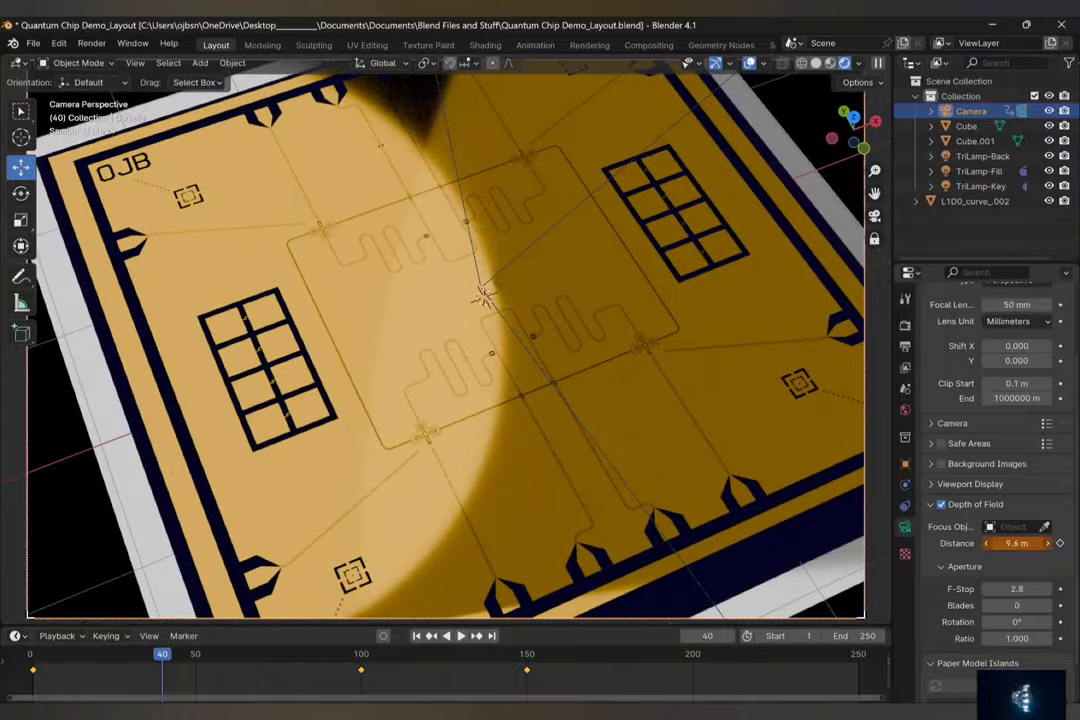
pyautogui.click(905, 464)
pyautogui.moveTo(1060, 448); pyautogui.dragTo(1060, 370)
# At frame 200, place the camera straight above the chip so all of it is framed, and keyframe its location and rotation
pyautogui.moveTo(34, 668); pyautogui.dragTo(696, 674)
pyautogui.moveTo(157, 444); pyautogui.dragTo(562, 568, button='middle')
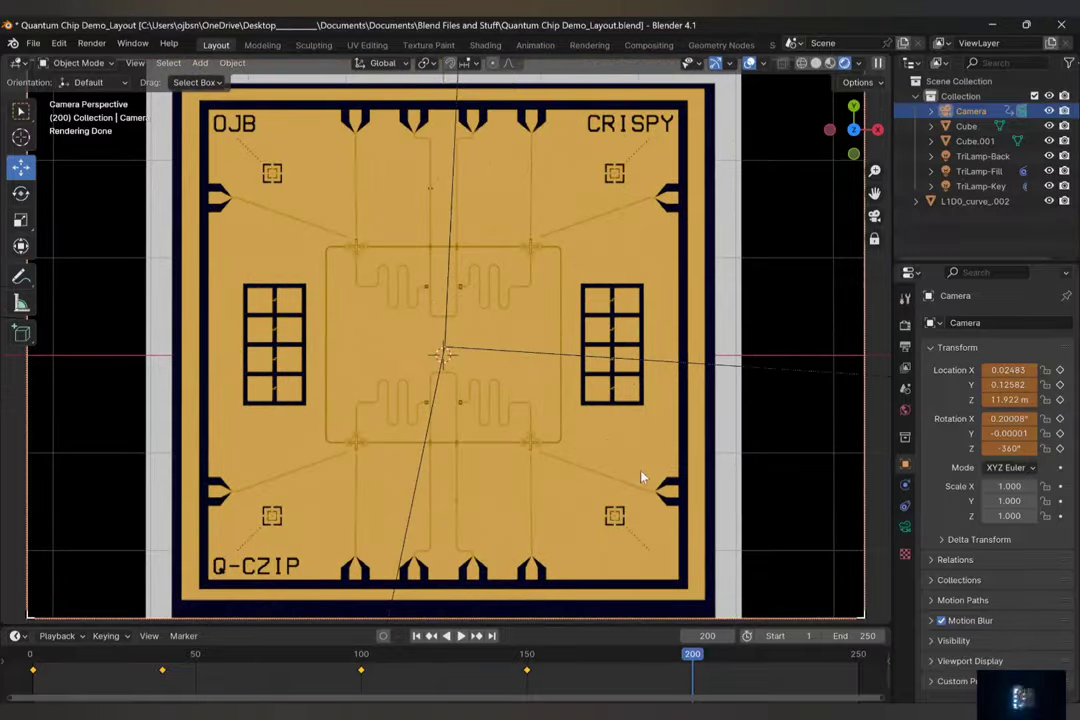
pyautogui.scroll(-1, 632, 388)
pyautogui.keyDown('shift'); pyautogui.moveTo(632, 388); pyautogui.dragTo(633, 373, button='middle'); pyautogui.keyUp('shift')
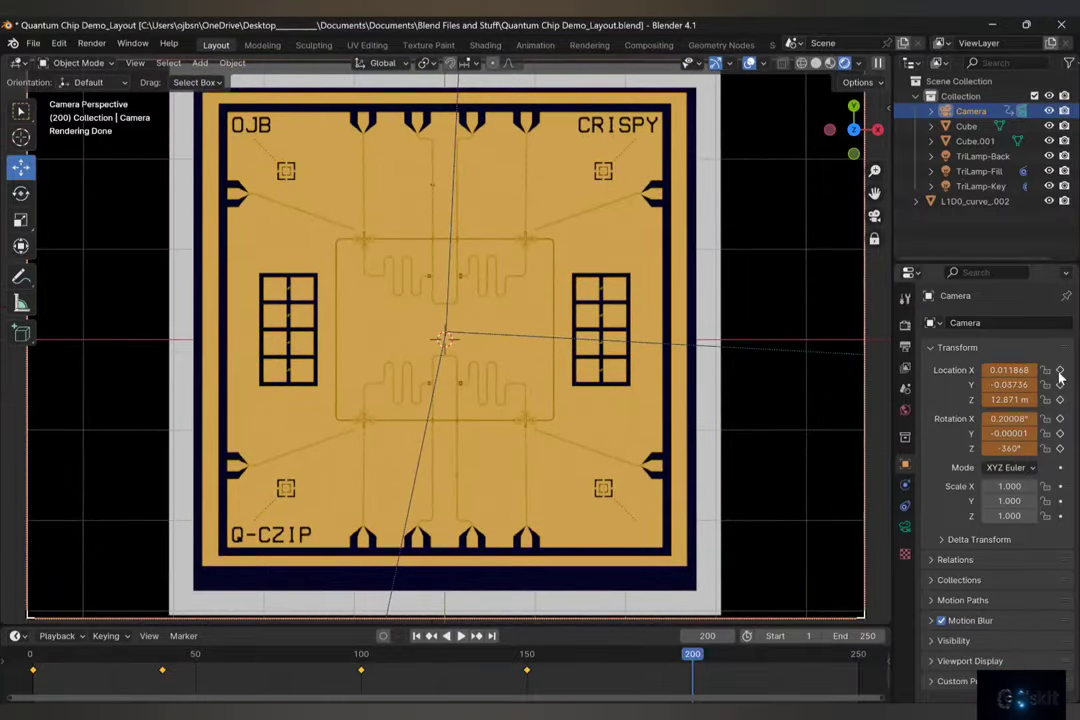
pyautogui.click(905, 527)
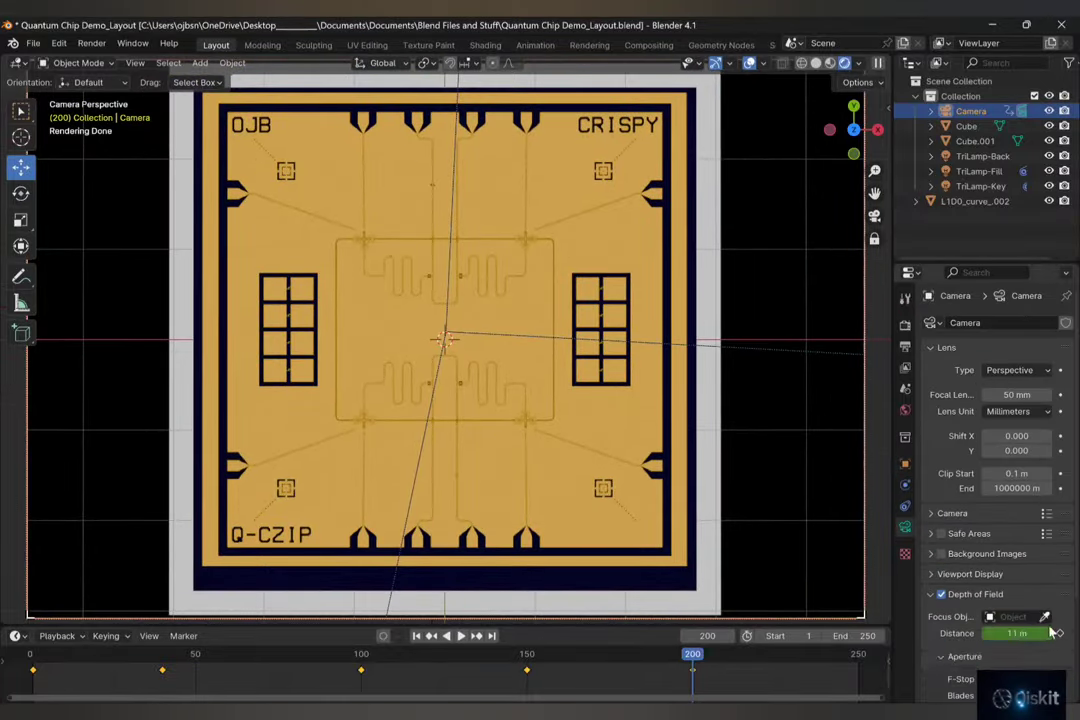
# At frame 156, fine-tune the gold chip layer's Principled material and clear the selection
pyautogui.moveTo(692, 655); pyautogui.dragTo(550, 659)
pyautogui.click(455, 228)
pyautogui.click(906, 590)
pyautogui.press('Return')
pyautogui.click(742, 345)
# At frame 156, pan the camera to bring the whole chip into frame, keyframe its location, and adjust its focus distance
pyautogui.click(971, 111)
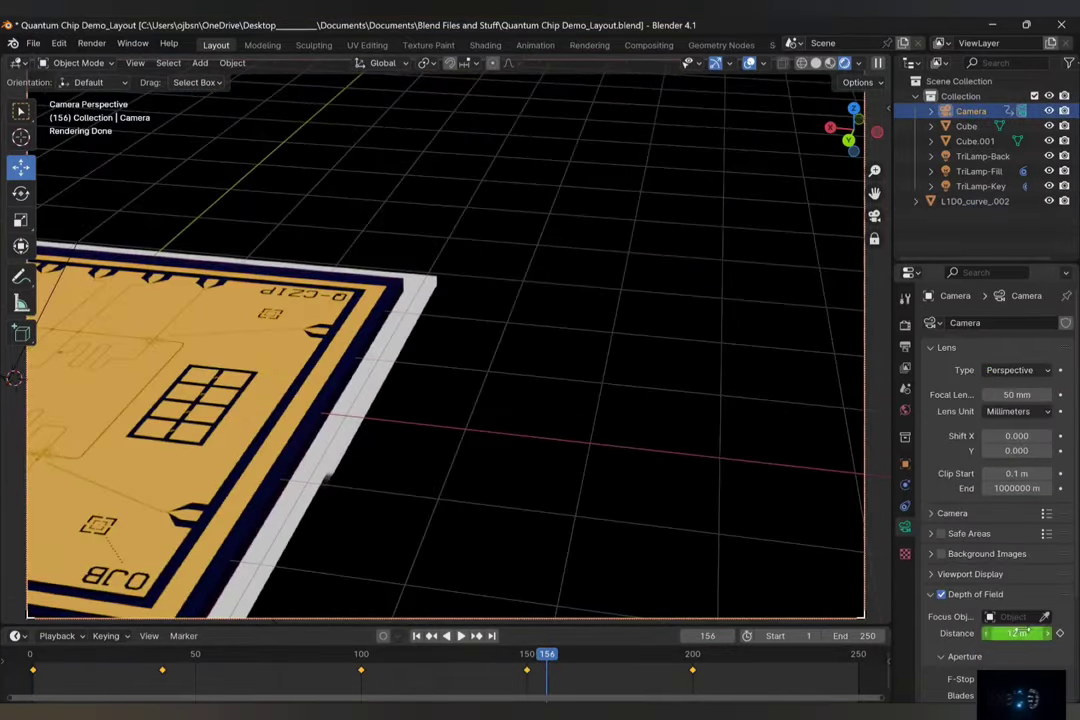
pyautogui.click(905, 464)
pyautogui.keyDown('shift'); pyautogui.moveTo(380, 430); pyautogui.dragTo(830, 370, button='middle'); pyautogui.keyUp('shift')
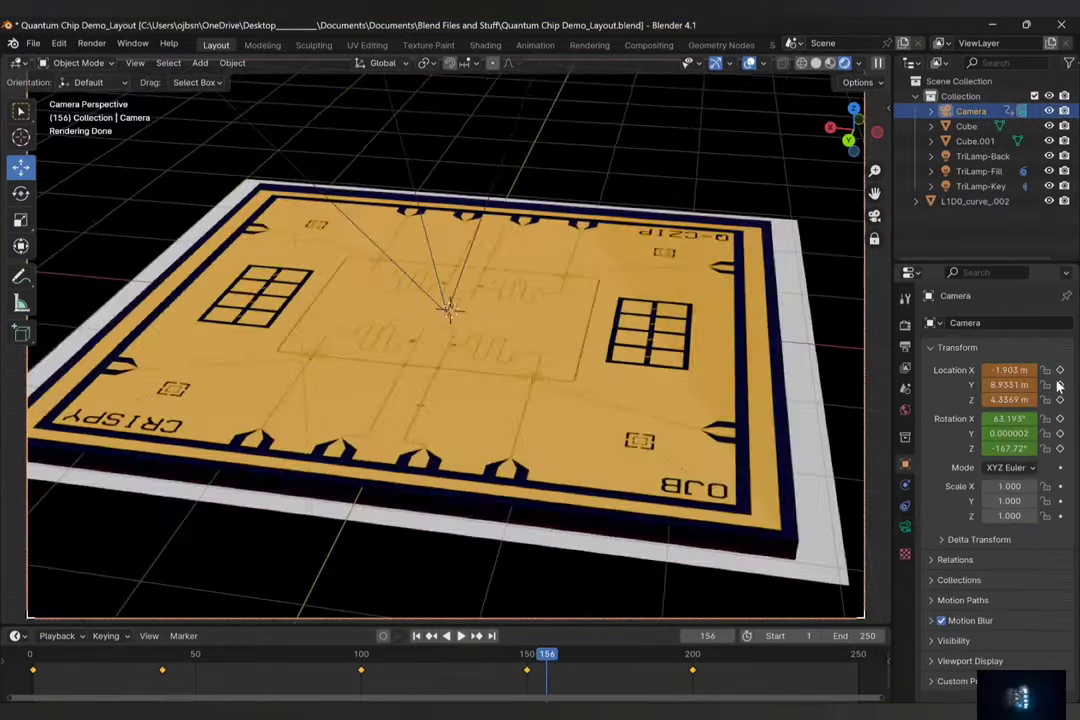
pyautogui.click(905, 527)
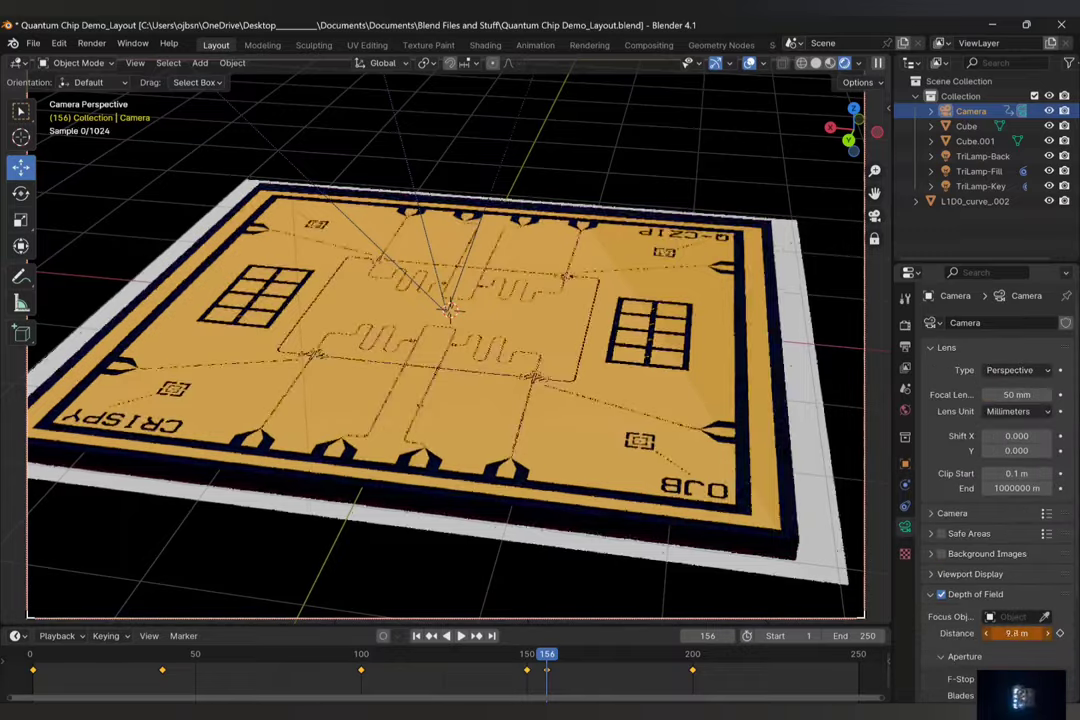
# At frame 200, examine the back sun lamp's lighting of the chip from outside and through the camera
pyautogui.moveTo(652, 660); pyautogui.dragTo(692, 660)
pyautogui.moveTo(430, 330); pyautogui.dragTo(530, 186, button='middle')
pyautogui.click(983, 156)
pyautogui.click(875, 217)
pyautogui.moveTo(520, 330); pyautogui.dragTo(661, 150, button='middle')
pyautogui.click(740, 220)
pyautogui.click(874, 218)
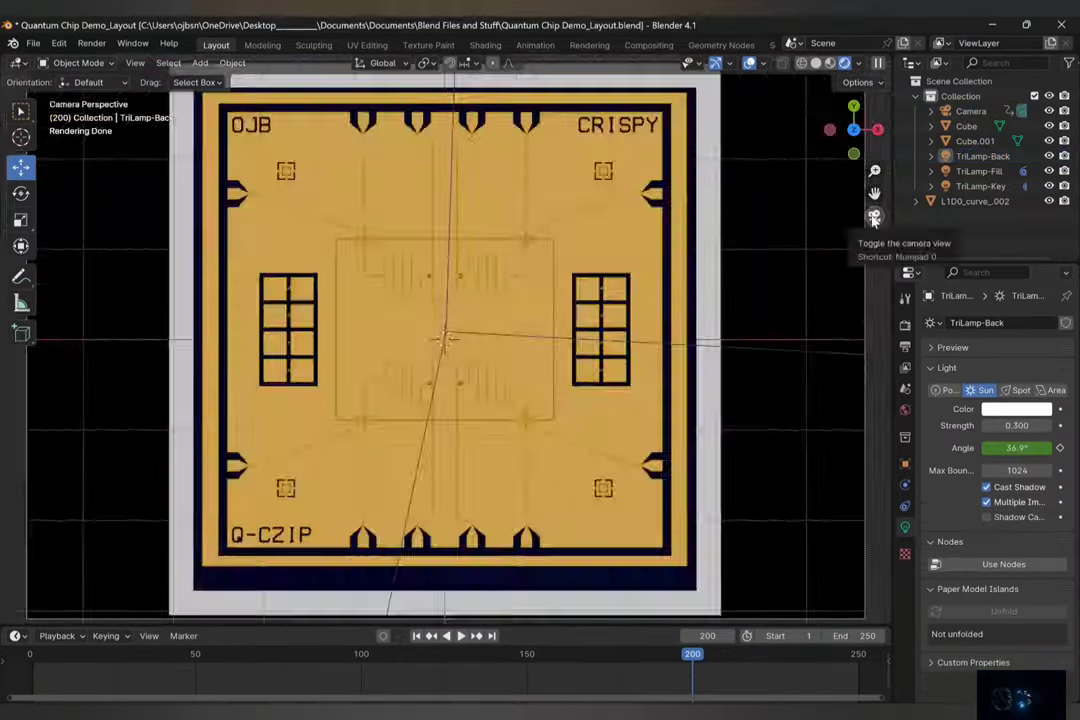
# Nudge a lamp outside the camera view and check the chip's lighting through the camera
pyautogui.moveTo(690, 350); pyautogui.dragTo(565, 270, button='middle')
pyautogui.click(140, 97)
pyautogui.moveTo(330, 310); pyautogui.dragTo(330, 275, button='middle')
pyautogui.moveTo(195, 150); pyautogui.dragTo(224, 198)
pyautogui.click(740, 220)
pyautogui.click(875, 217)
pyautogui.moveTo(697, 348); pyautogui.dragTo(612, 345, button='middle')
# Add a plane mesh and raise it about 1.64 m above the chip
pyautogui.click(200, 63)
pyautogui.moveTo(222, 80)
pyautogui.click(354, 82)
pyautogui.moveTo(640, 400); pyautogui.dragTo(625, 290, button='middle')
pyautogui.moveTo(606, 303); pyautogui.dragTo(619, 260)
pyautogui.moveTo(678, 301); pyautogui.dragTo(620, 320, button='middle')
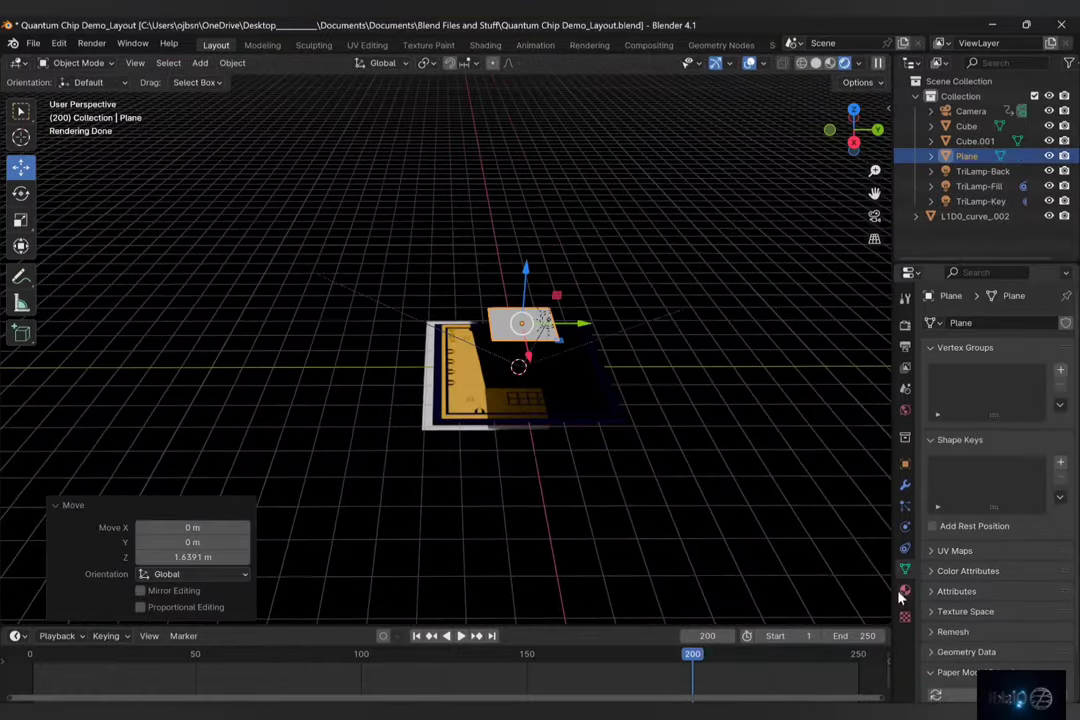
# Give the plane a new material and review it through the camera along the timeline
pyautogui.click(904, 591)
pyautogui.click(1000, 387)
pyautogui.click(875, 217)
pyautogui.moveTo(692, 655); pyautogui.dragTo(45, 630)
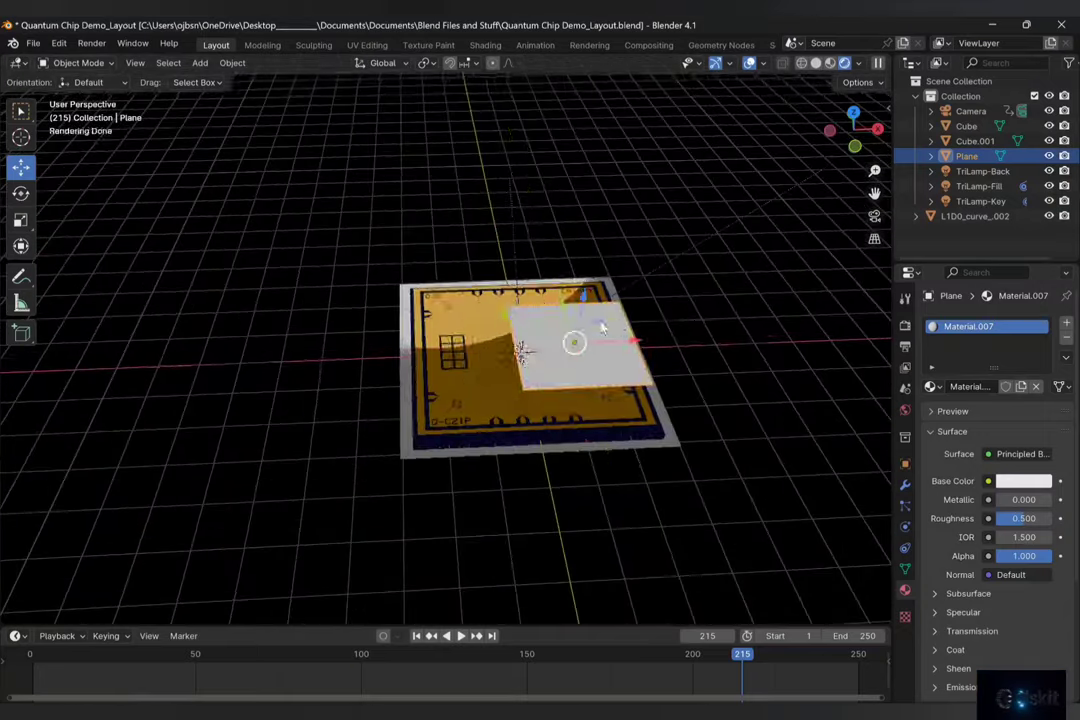
# Shift the plane above the chip and delete it
pyautogui.moveTo(602, 325); pyautogui.dragTo(537, 338)
pyautogui.moveTo(537, 338); pyautogui.dragTo(405, 370, button='middle')
pyautogui.press('Delete')
# Add a circle mesh with a 1 m radius and raise it above the chip
pyautogui.click(201, 63)
pyautogui.moveTo(222, 80)
pyautogui.click(383, 112)
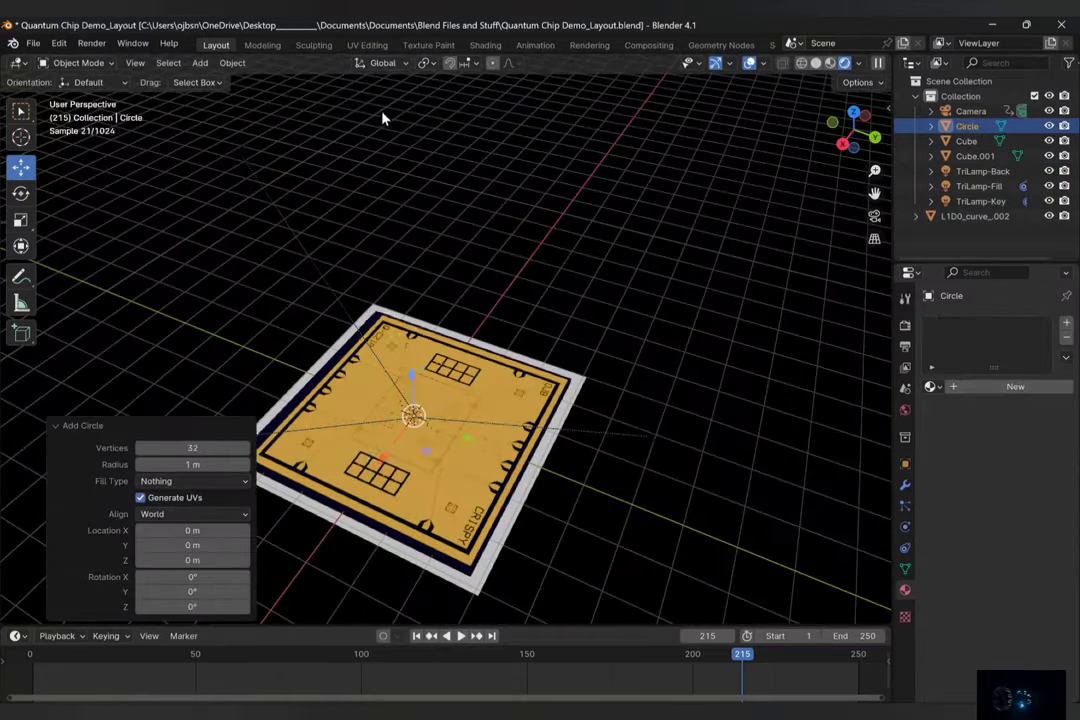
pyautogui.moveTo(413, 369); pyautogui.dragTo(408, 292)
# Fill the circle with a face in Edit Mode and return to Object Mode
pyautogui.click(80, 63)
pyautogui.click(78, 97)
pyautogui.press('f')
pyautogui.click(80, 63)
pyautogui.click(78, 81)
# Give the circle a new material with a white base color
pyautogui.click(1015, 405)
pyautogui.click(1022, 481)
pyautogui.moveTo(1041, 262); pyautogui.dragTo(1041, 243)
pyautogui.click(440, 343)
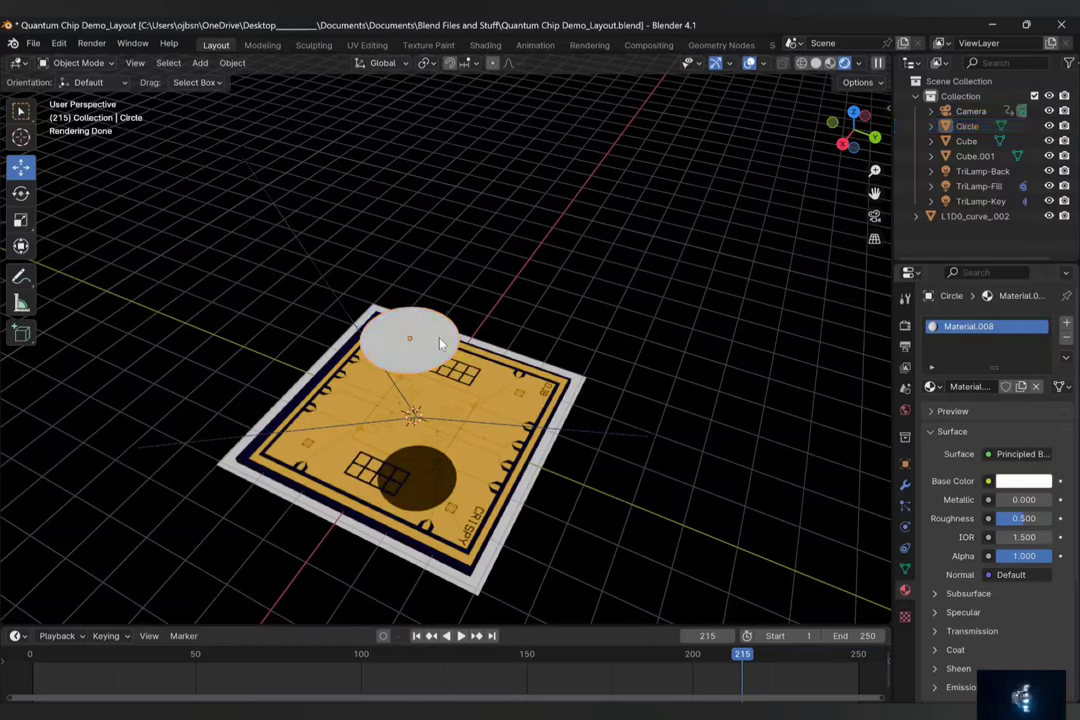
# Set the circle material's emission to white with a strength of 0.200
pyautogui.click(960, 687)
pyautogui.scroll(-1, 980, 640)
pyautogui.click(1022, 676)
pyautogui.scroll(-2, 1000, 640)
pyautogui.moveTo(1015, 635); pyautogui.dragTo(1024, 635)
# Move the circle about 2.7 m along negative Y and beside the chip, and tilt it 38.7° about the X axis
pyautogui.moveTo(462, 356); pyautogui.dragTo(350, 314)
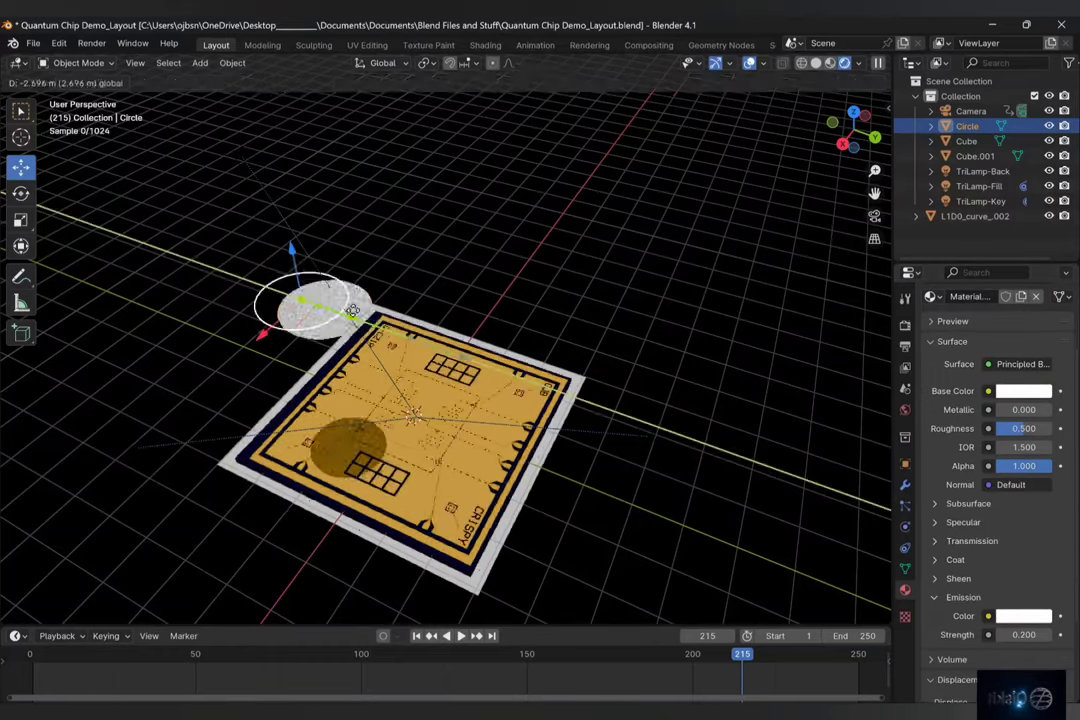
pyautogui.moveTo(350, 314); pyautogui.dragTo(480, 335, button='middle')
pyautogui.moveTo(536, 407); pyautogui.dragTo(508, 372)
pyautogui.moveTo(560, 376); pyautogui.dragTo(653, 357, button='middle')
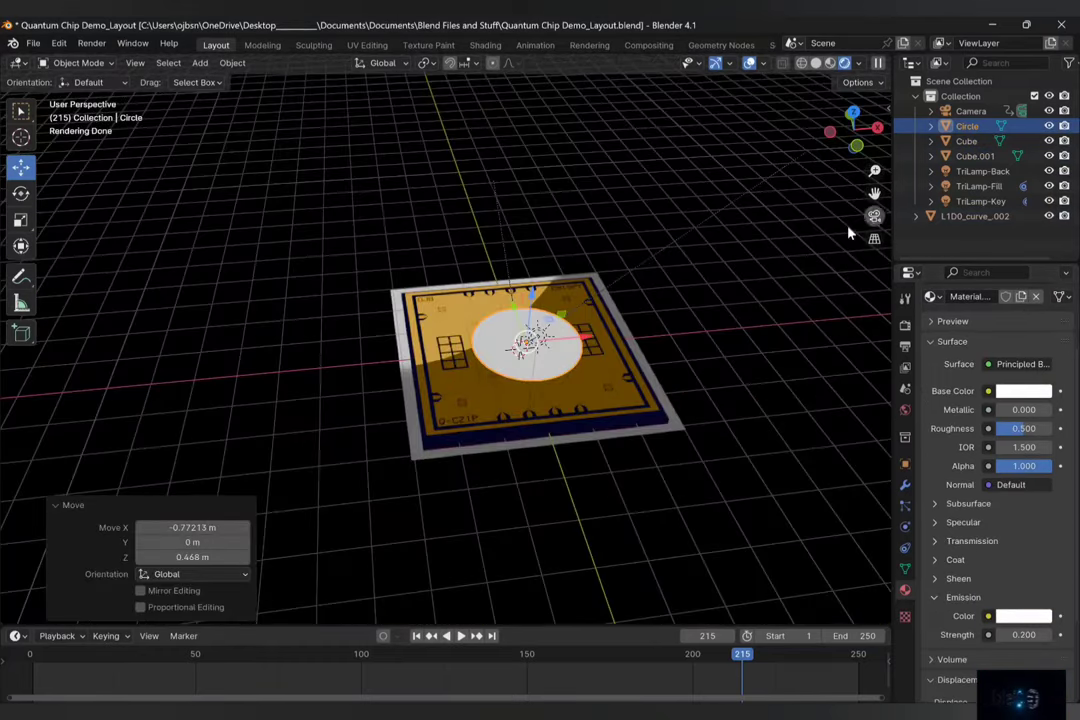
pyautogui.moveTo(848, 230); pyautogui.dragTo(474, 266, button='middle')
pyautogui.click(875, 216)
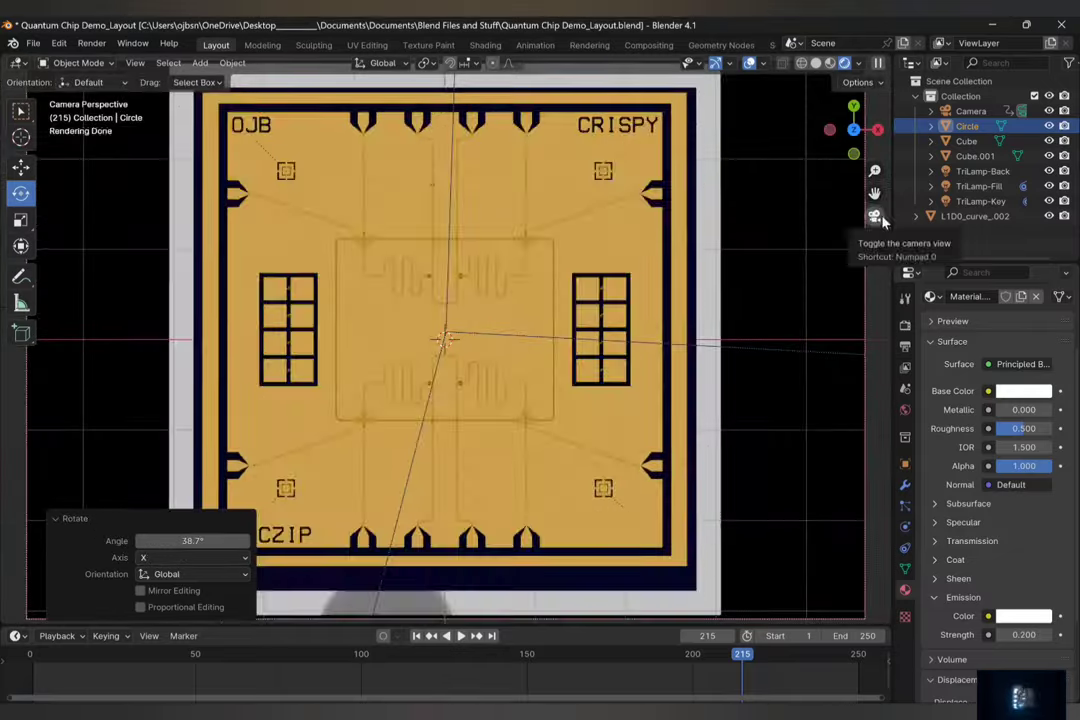
# Return to the animation's start and move the circle about -2.71 m in Y and 2.15 m in Z
pyautogui.moveTo(744, 656); pyautogui.dragTo(28, 645)
pyautogui.press('space')
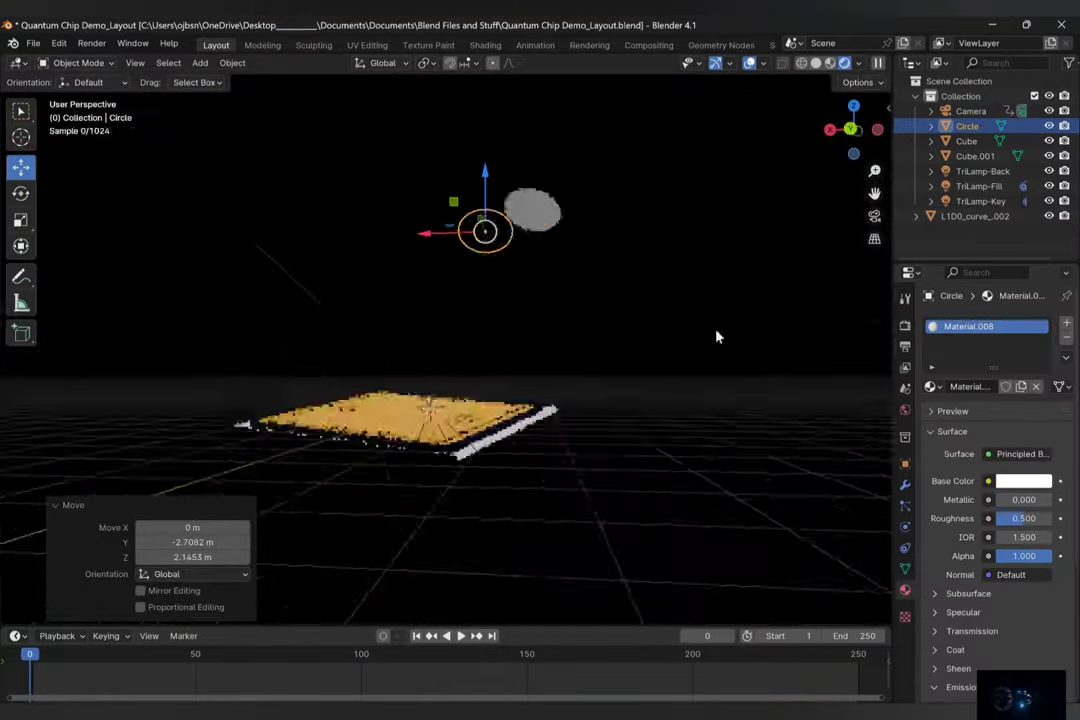
pyautogui.click(874, 215)
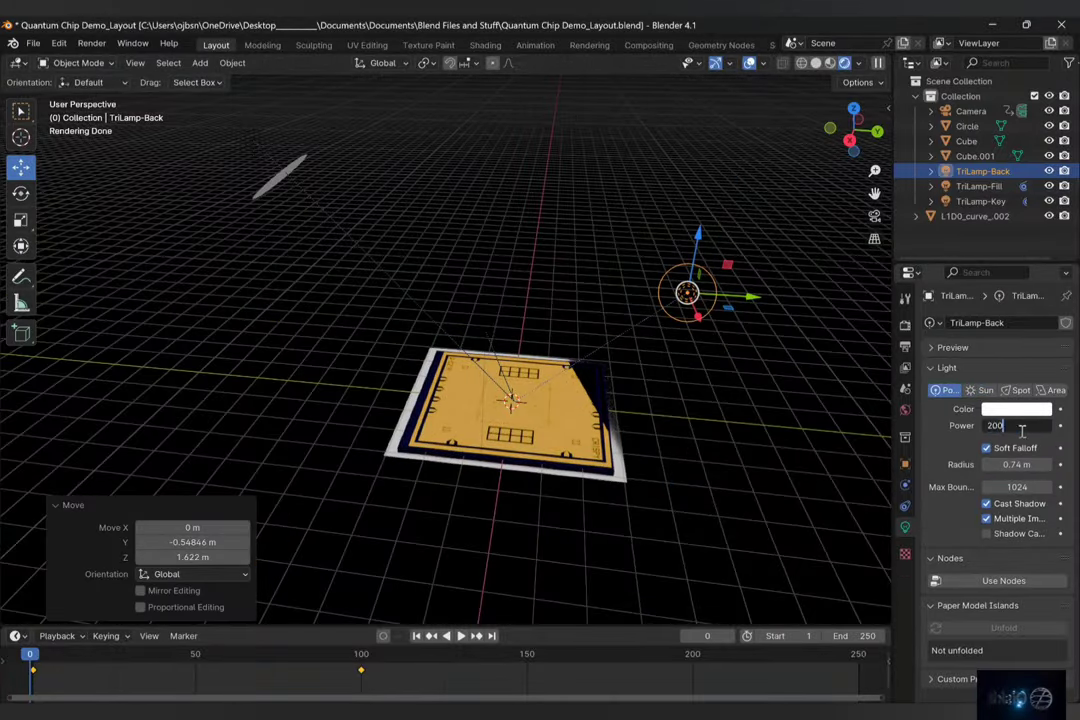
# Set the back point lamp's power to 2000 W and reduce its radius to 0.01 m
pyautogui.write('0')
pyautogui.press('Return')
pyautogui.press('KP_0')
pyautogui.moveTo(1016, 464); pyautogui.dragTo(985, 464)
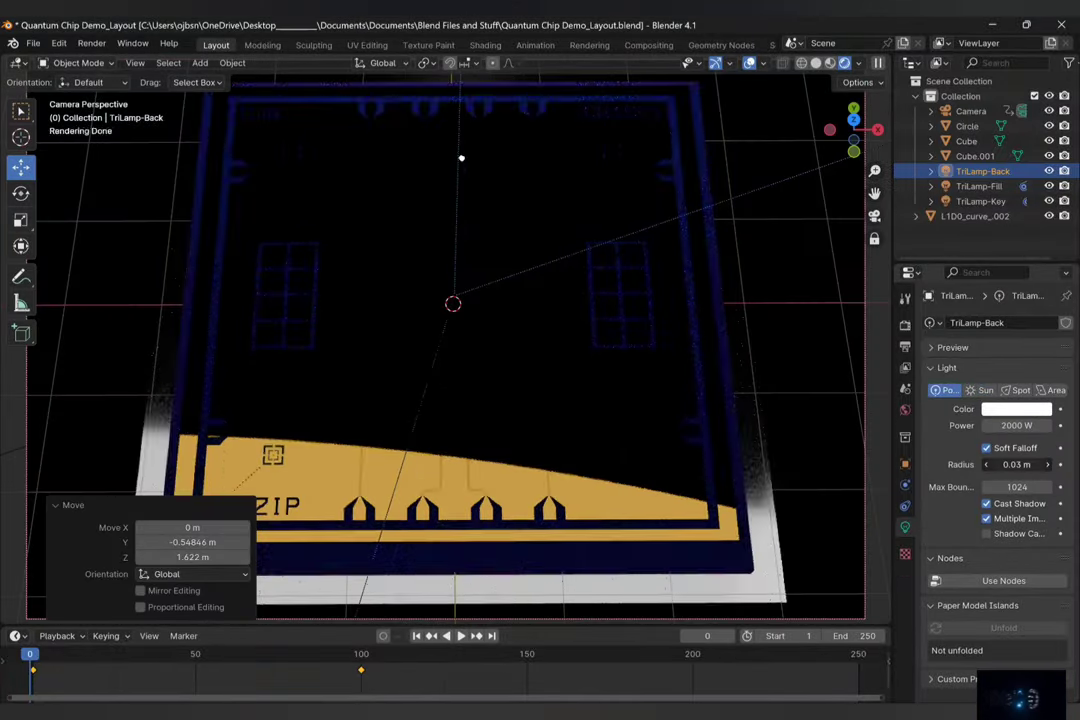
# Set the back lamp's power to 10000 W and preview the animation under this light
pyautogui.click(1009, 425)
pyautogui.write('100000')
pyautogui.press('Return')
pyautogui.doubleClick(1024, 427)
pyautogui.press('BackSpace')
pyautogui.press('Return')
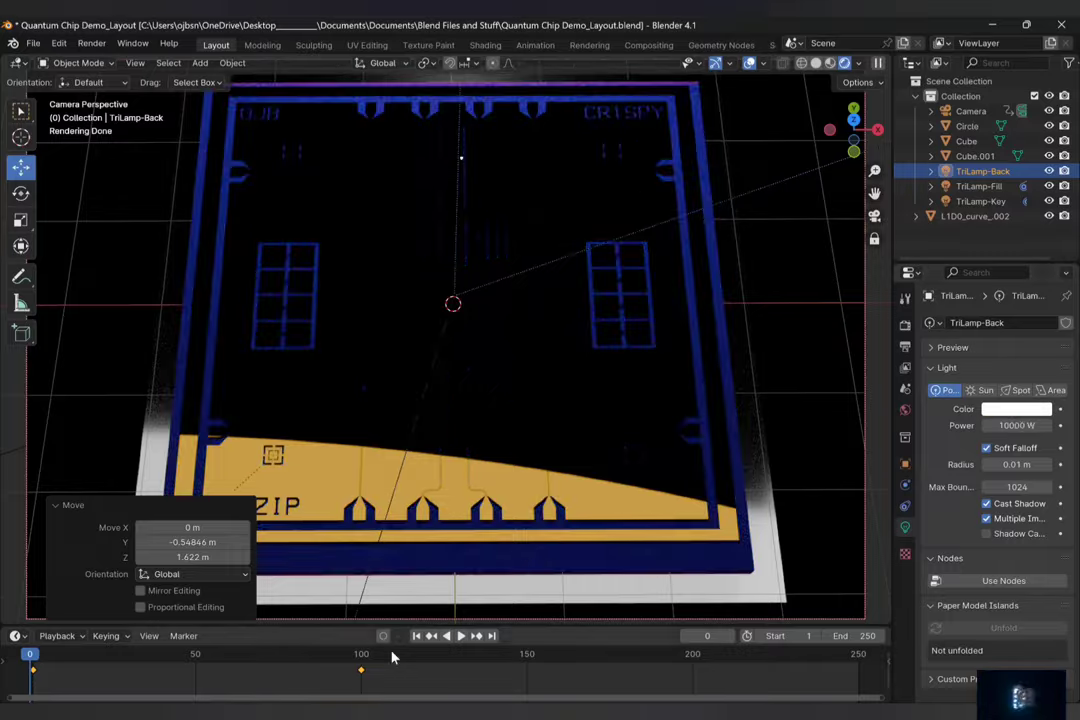
pyautogui.moveTo(40, 657); pyautogui.dragTo(551, 662)
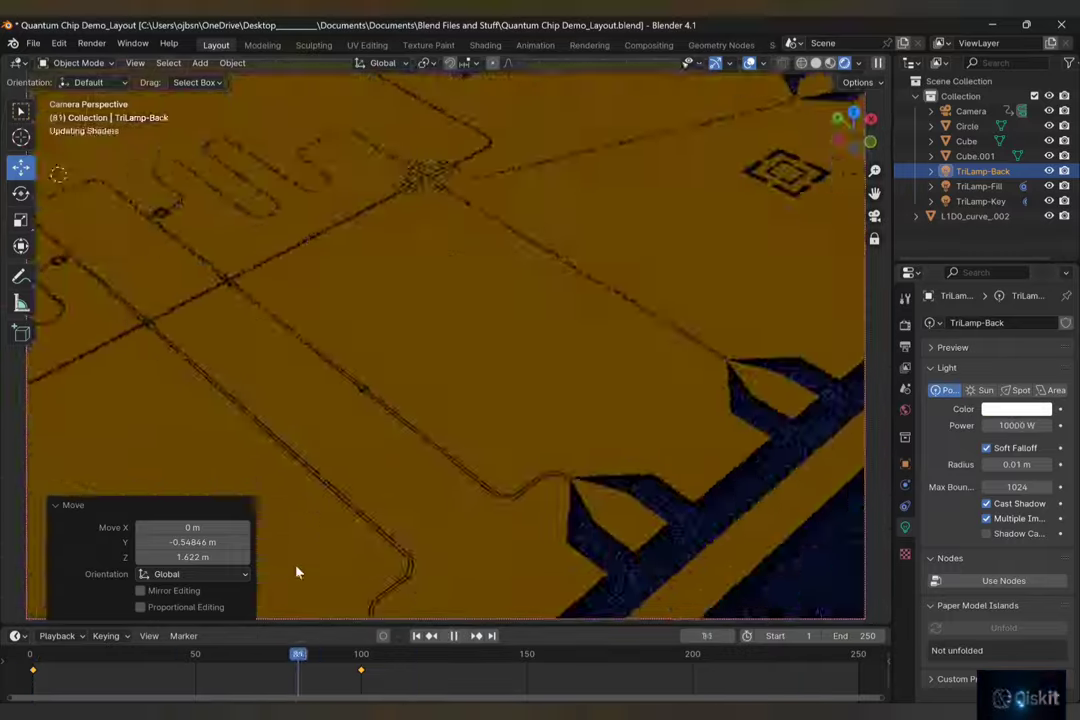
pyautogui.press('Escape')
# Change the fill lamp to a spot light with radius 2.61 m, blend 0.864 and a spot size of about 80.9°
pyautogui.click(876, 218)
pyautogui.moveTo(660, 400); pyautogui.dragTo(728, 475, button='middle')
pyautogui.click(687, 321)
pyautogui.click(1014, 391)
pyautogui.click(875, 217)
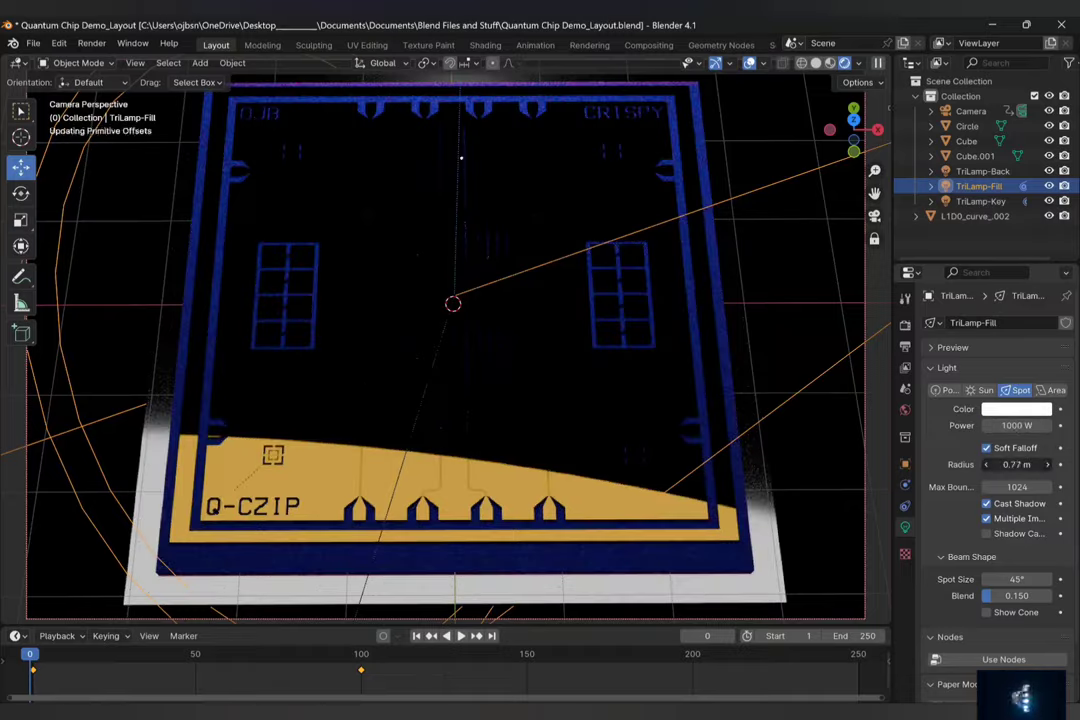
pyautogui.moveTo(1018, 580); pyautogui.dragTo(1061, 596)
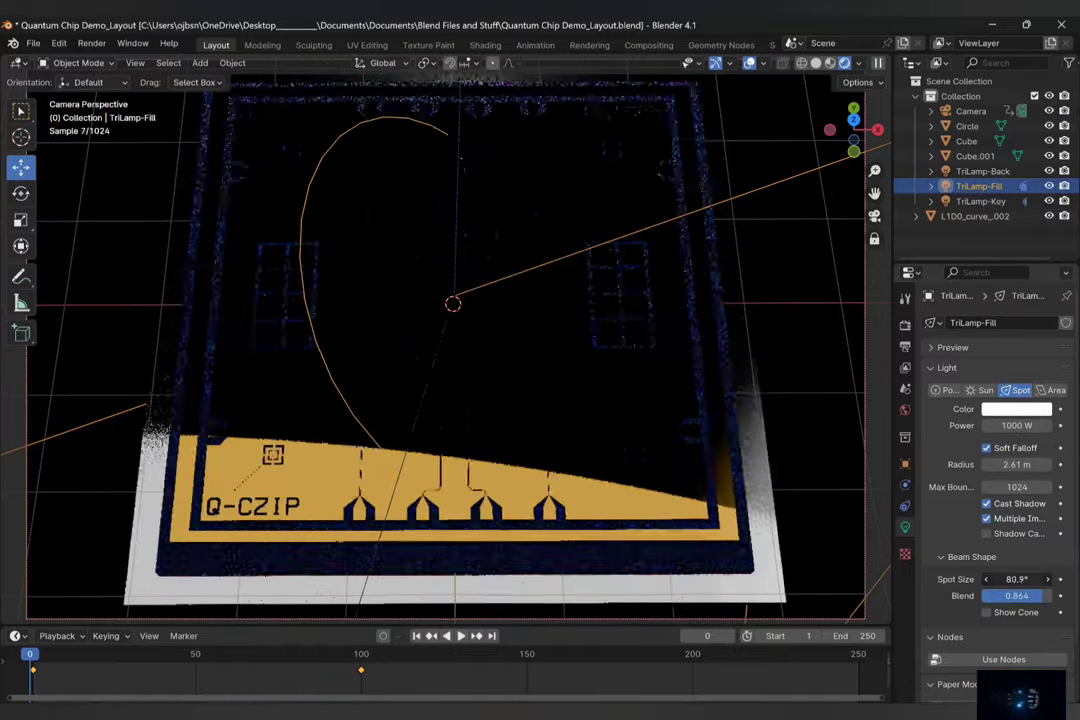
# Set the back point lamp's power to 4000 W and check the lighting through the camera
pyautogui.press('KP_0')
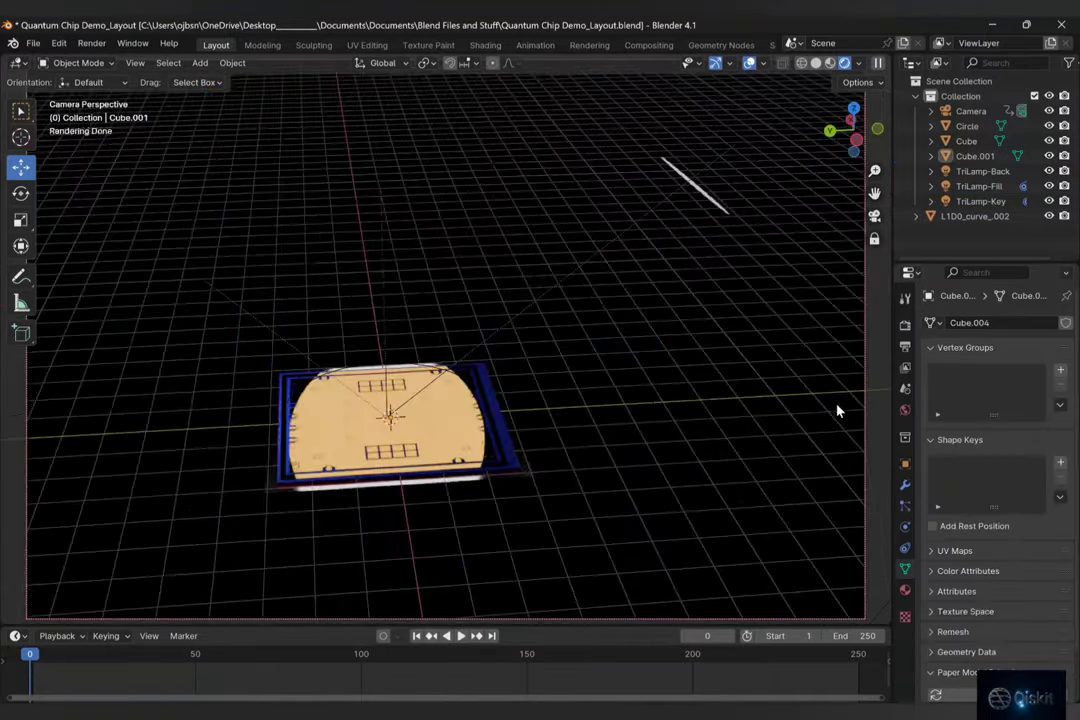
pyautogui.moveTo(838, 411); pyautogui.dragTo(832, 411, button='middle')
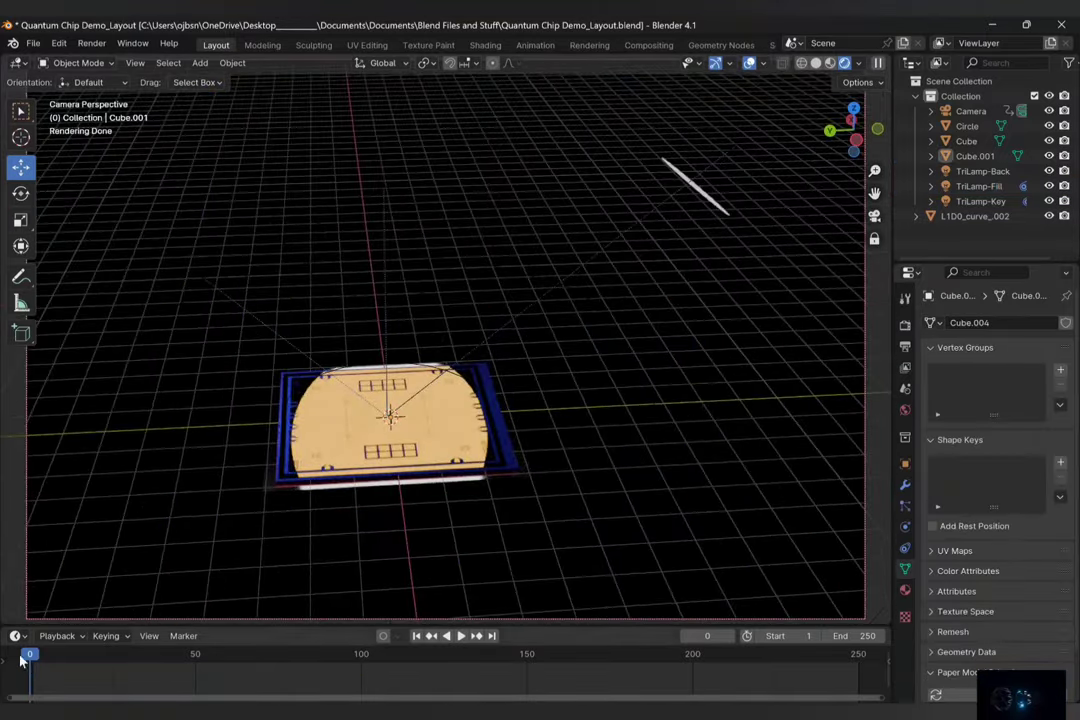
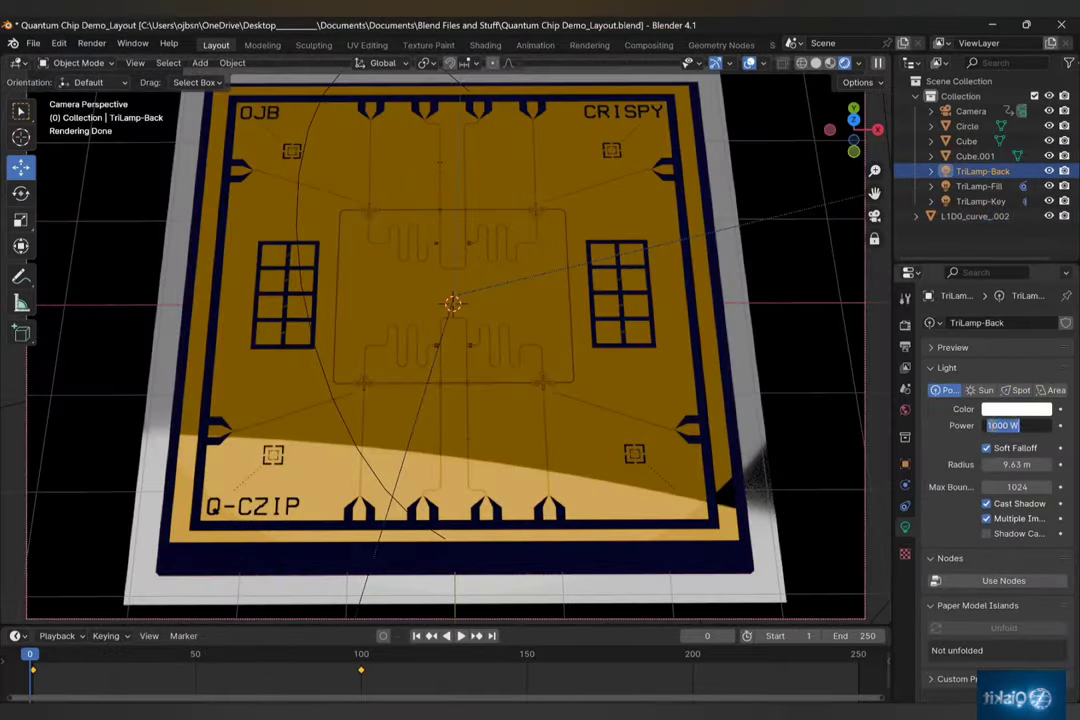
pyautogui.press('Return')
pyautogui.click(96, 657)
# At frame 1, lower the camera to a shallow front view of the chip and set its focus distance to 11 m
pyautogui.moveTo(96, 657); pyautogui.dragTo(33, 654)
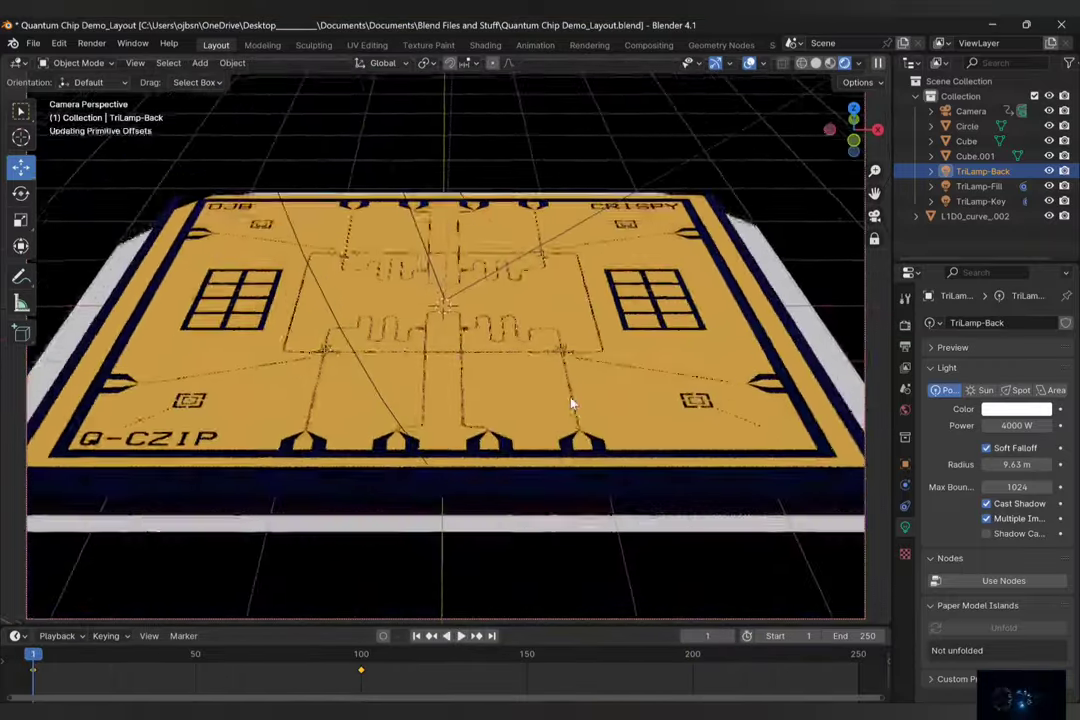
pyautogui.click(970, 111)
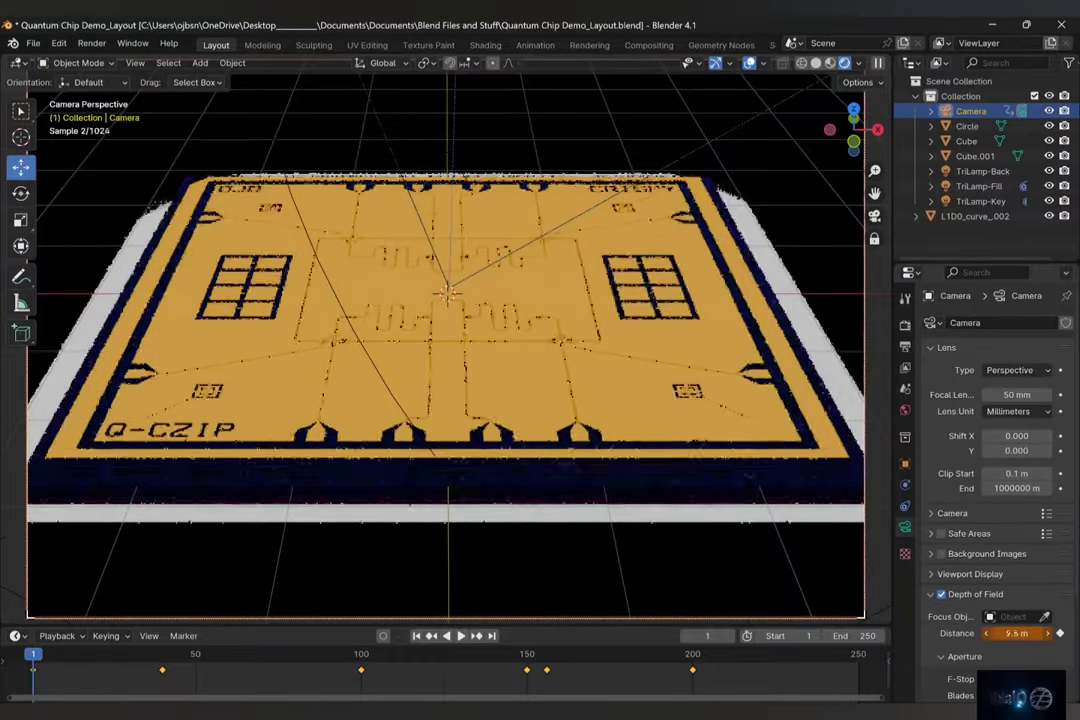
pyautogui.moveTo(1016, 633); pyautogui.dragTo(1024, 633)
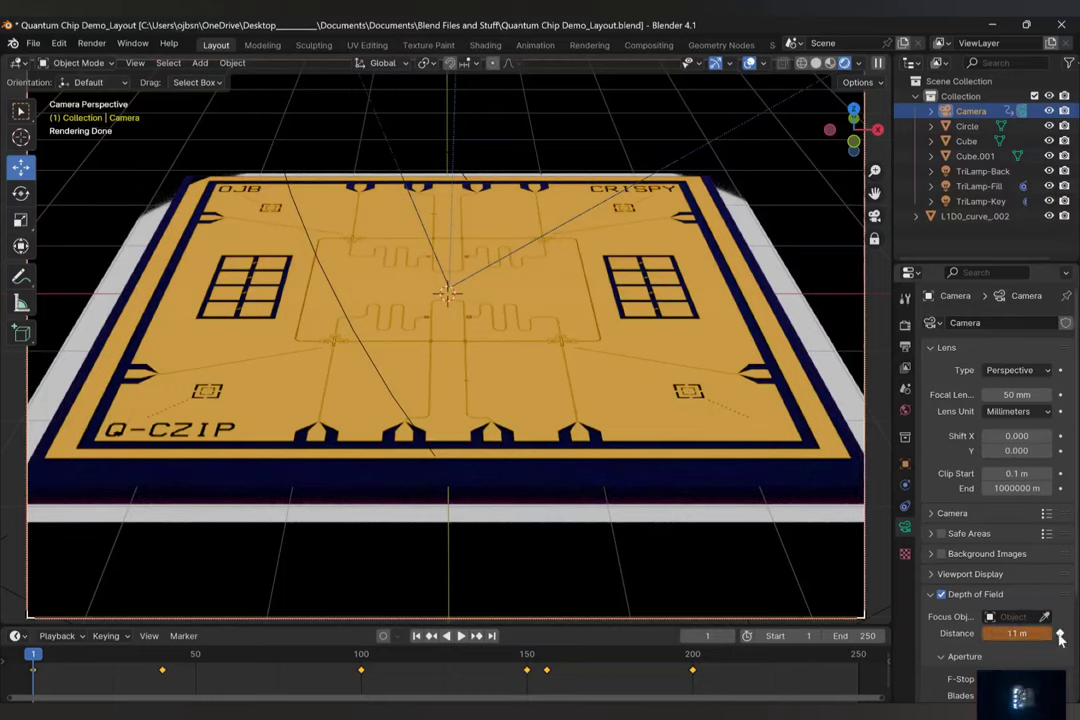
# Set the gold chip layer's roughness to 0.072 and shift its base color toward a yellower gold
pyautogui.click(689, 327)
pyautogui.click(905, 590)
pyautogui.moveTo(1024, 519); pyautogui.dragTo(1018, 519)
pyautogui.scroll(-3, 1010, 615)
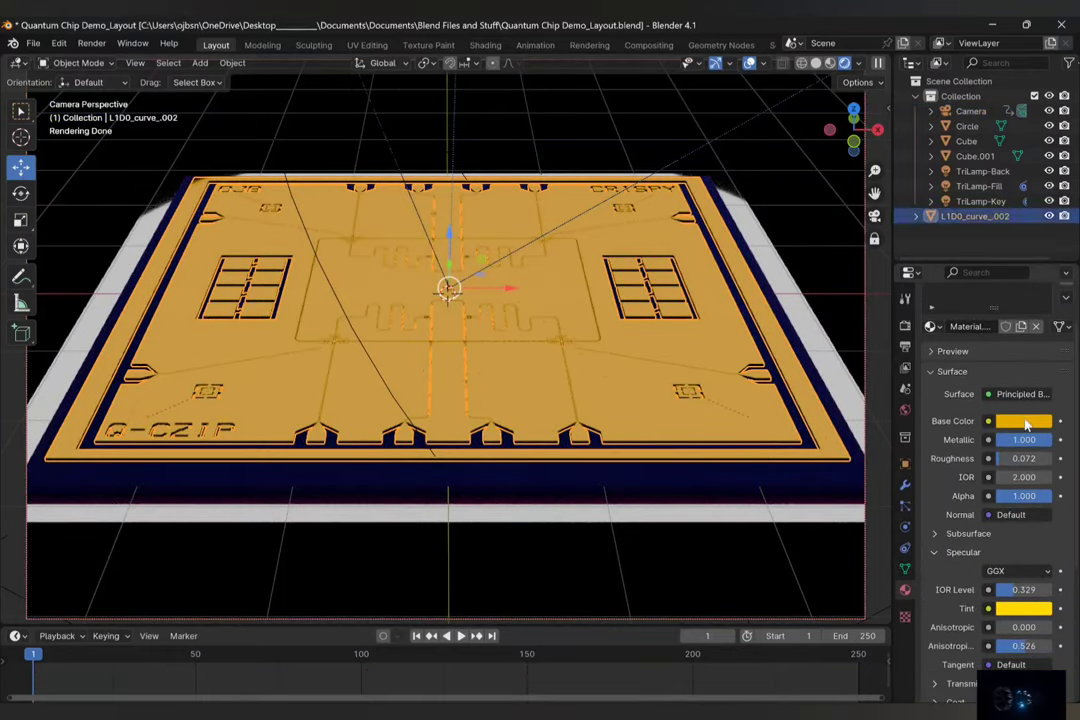
pyautogui.click(1025, 423)
# Try a Glossy BSDF surface on the gold chip layer with anisotropy 0.400 and rotation 0.474, checking it along the animation
pyautogui.click(1022, 394)
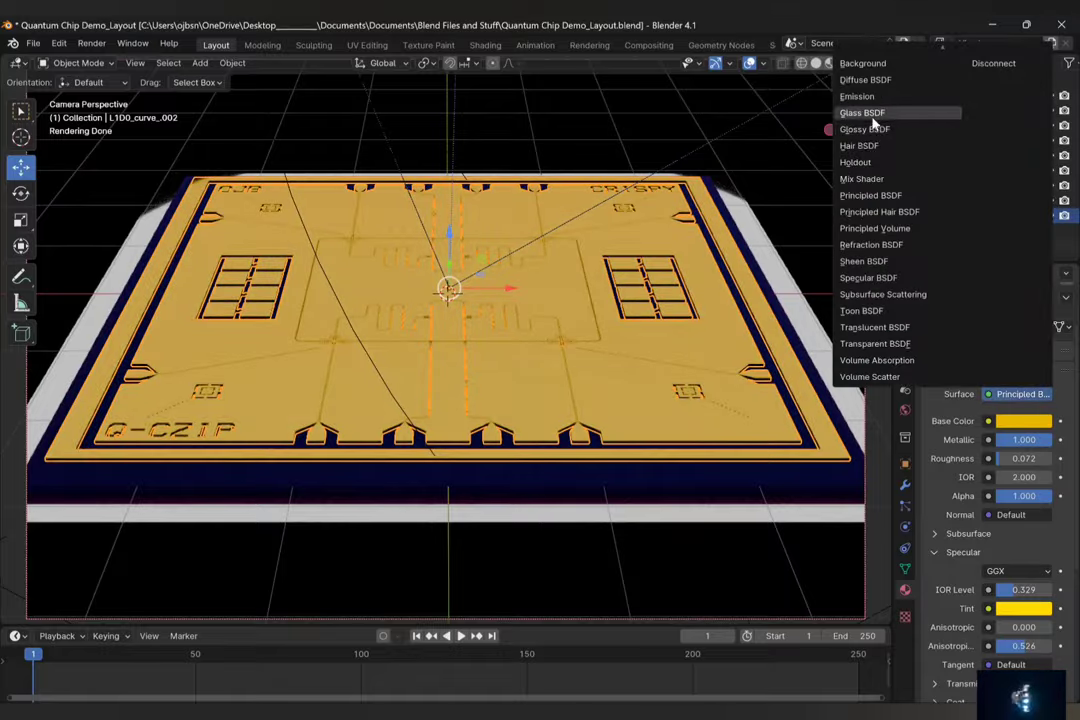
pyautogui.click(864, 129)
pyautogui.click(1023, 439)
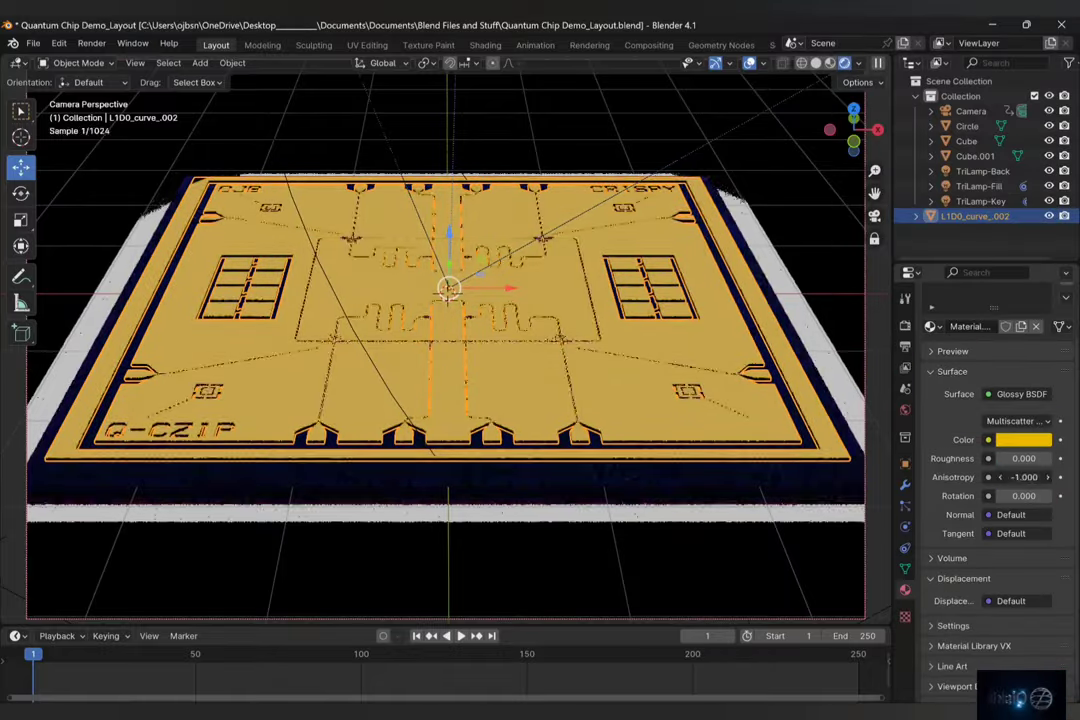
pyautogui.click(816, 290)
pyautogui.moveTo(33, 655); pyautogui.dragTo(169, 657)
pyautogui.click(1023, 440)
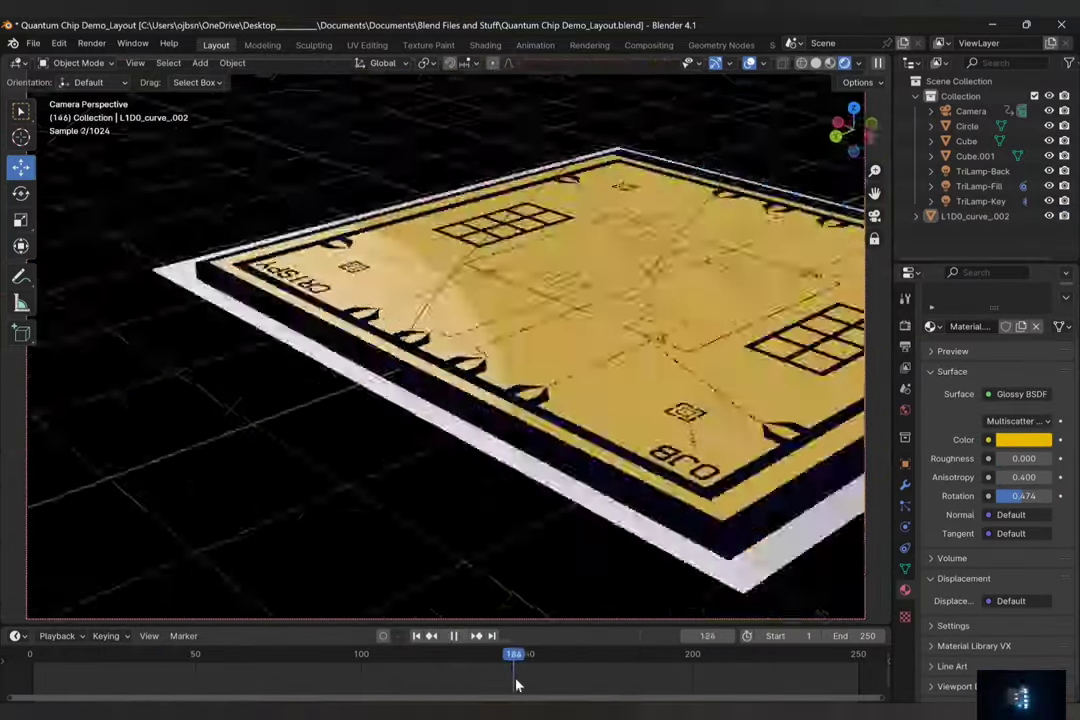
pyautogui.press('space')
# Try Specular BSDF and Principled Volume on the gold layer and return its surface to Principled BSDF
pyautogui.click(1022, 394)
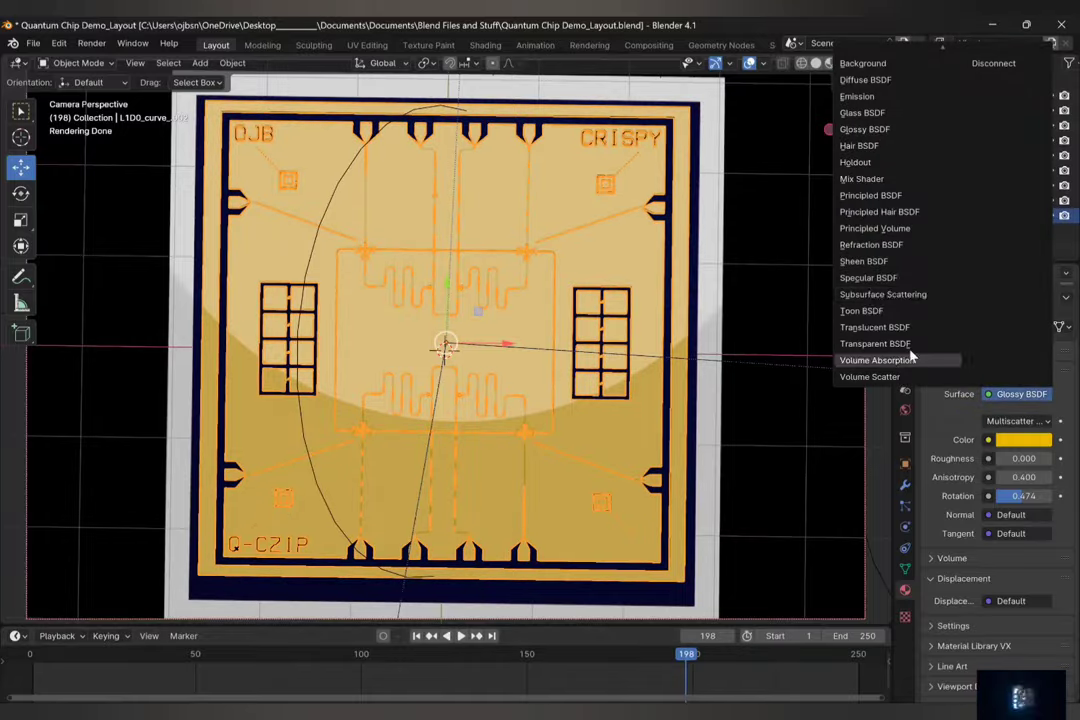
pyautogui.click(884, 278)
pyautogui.click(1020, 394)
pyautogui.click(885, 229)
pyautogui.click(1020, 395)
pyautogui.click(899, 197)
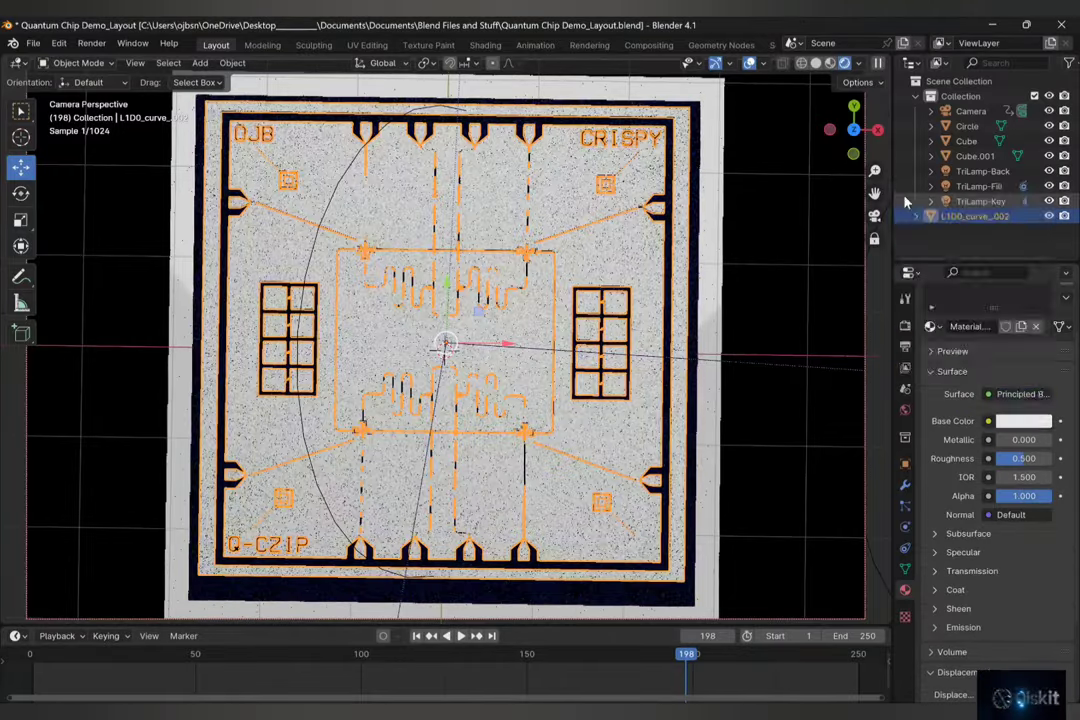
# Give the layer a gold base color, metallic 1.000, roughness 0.066, IOR 14.500 and alpha 0.895
pyautogui.click(1023, 421)
pyautogui.click(921, 291)
pyautogui.moveTo(1010, 440); pyautogui.dragTo(1060, 440)
pyautogui.moveTo(1023, 459); pyautogui.dragTo(1018, 496)
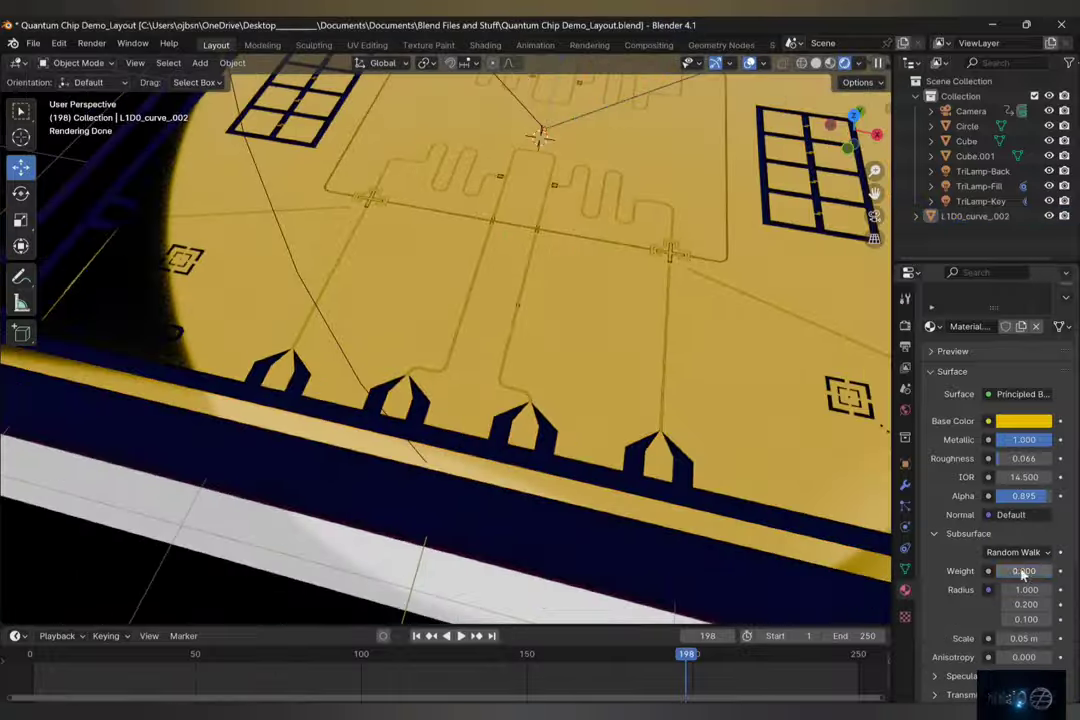
# Set the gold layer's subsurface weight to 1.000 and give it a yellow emission with strength 0.100
pyautogui.moveTo(1022, 573); pyautogui.dragTo(1060, 573)
pyautogui.scroll(-3, 963, 592)
pyautogui.moveTo(1010, 623); pyautogui.dragTo(1034, 623)
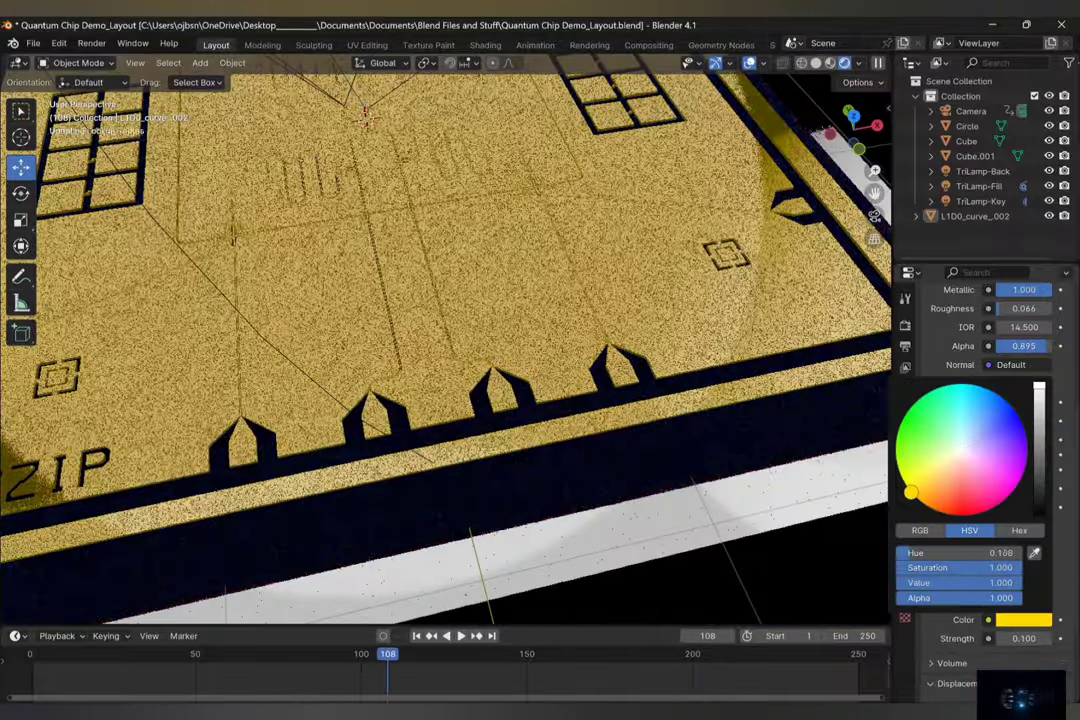
pyautogui.moveTo(910, 492); pyautogui.dragTo(907, 489)
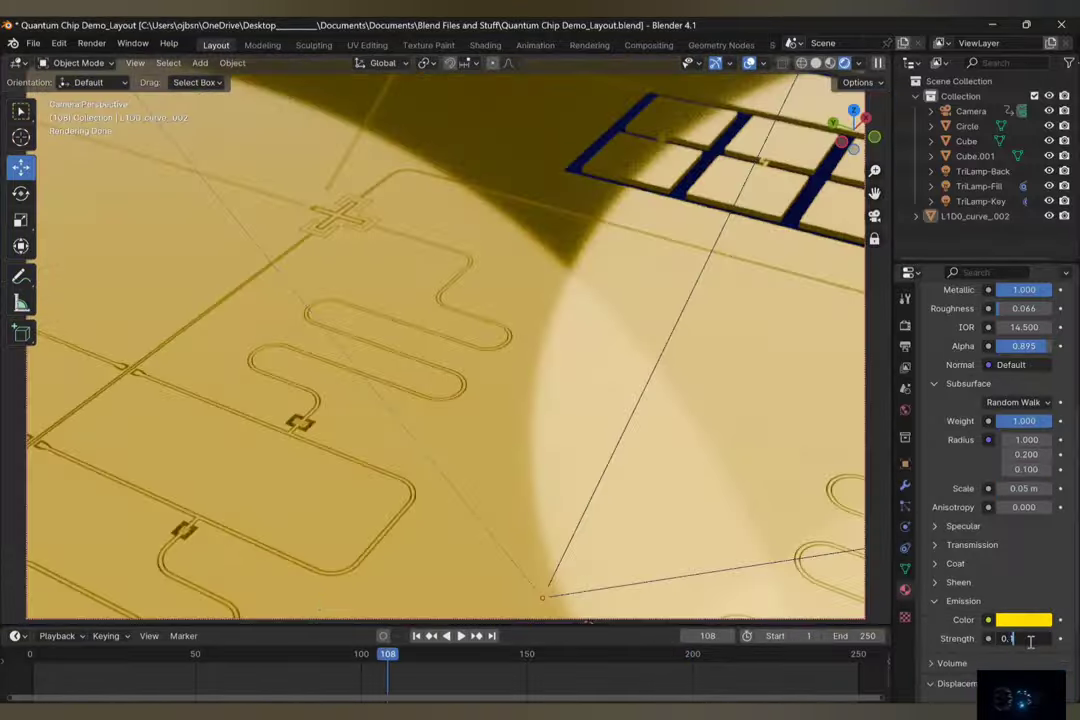
# Reduce the gold layer's emission strength to 0.050, adjust its yellow emission color and set the roughness to 0.020
pyautogui.moveTo(390, 660); pyautogui.dragTo(33, 658)
pyautogui.scroll(-3, 963, 541)
pyautogui.click(1023, 529)
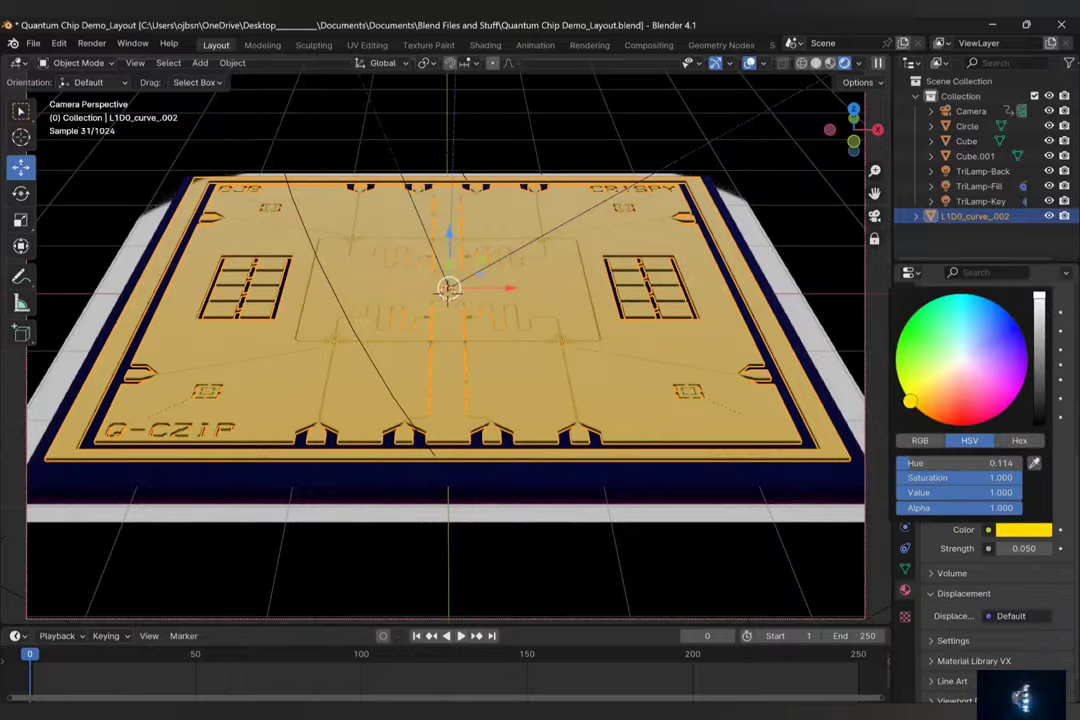
pyautogui.click(816, 273)
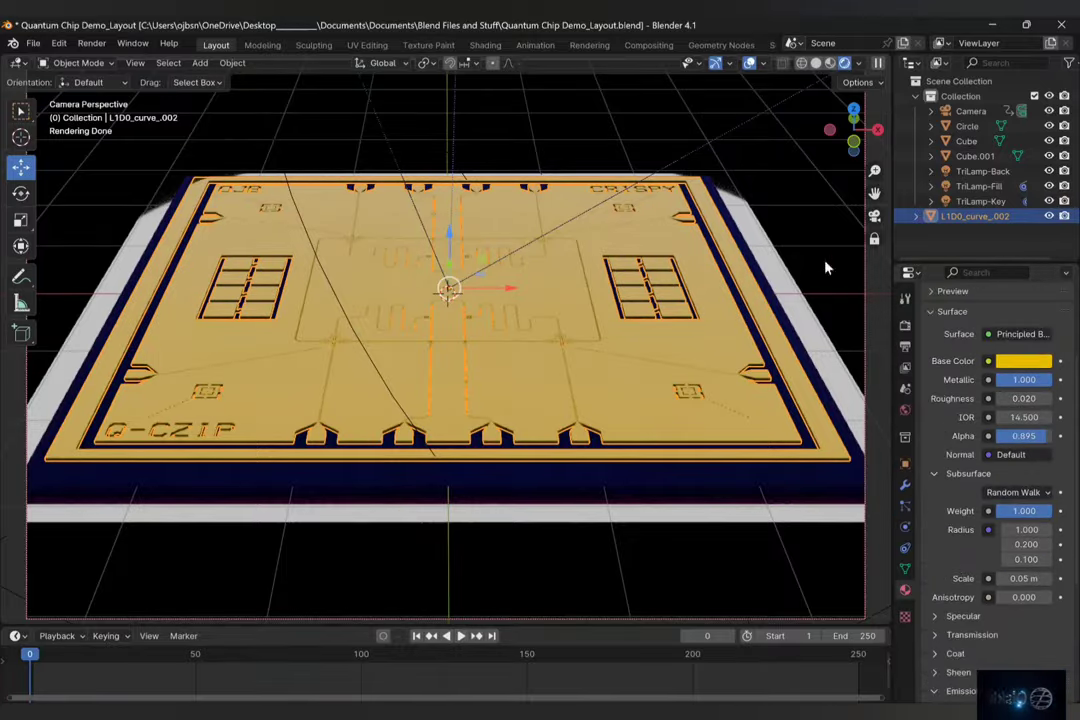
# Shift the gold layer's base color toward a deeper, more orange gold and check it at frame 113
pyautogui.moveTo(33, 658); pyautogui.dragTo(405, 668)
pyautogui.click(1023, 360)
pyautogui.click(1019, 272)
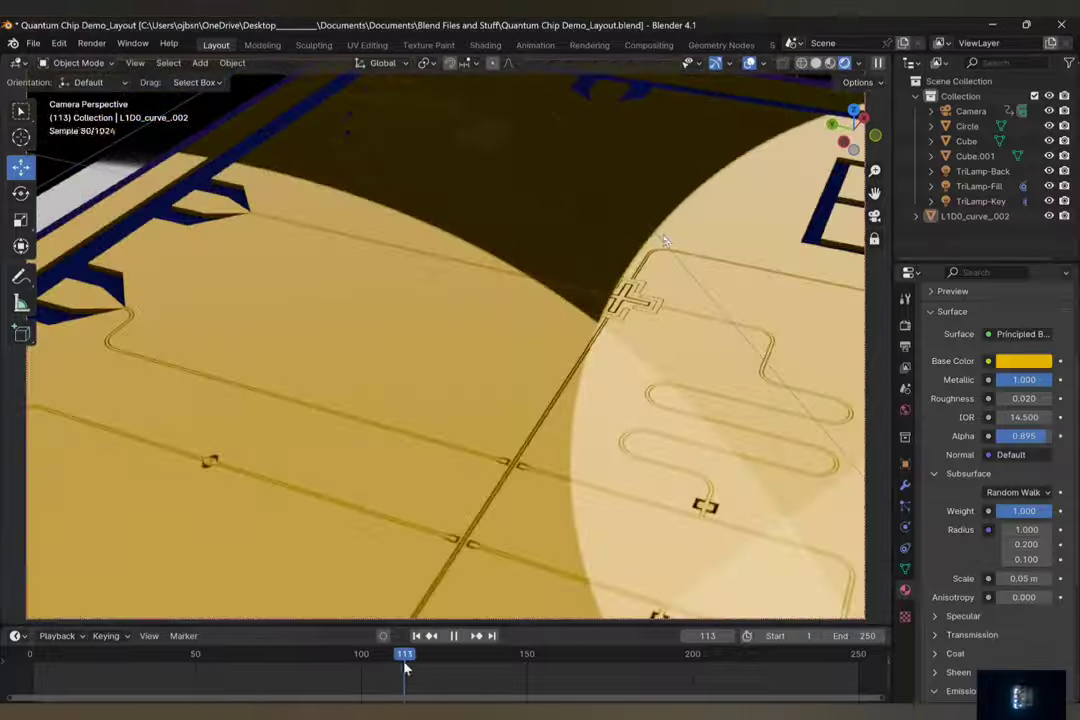
# Keyframe the back lamp's radius at 87.7 m on frame 113 and about 16.3 m on frame 100
pyautogui.click(985, 171)
pyautogui.moveTo(1012, 464); pyautogui.dragTo(1060, 464)
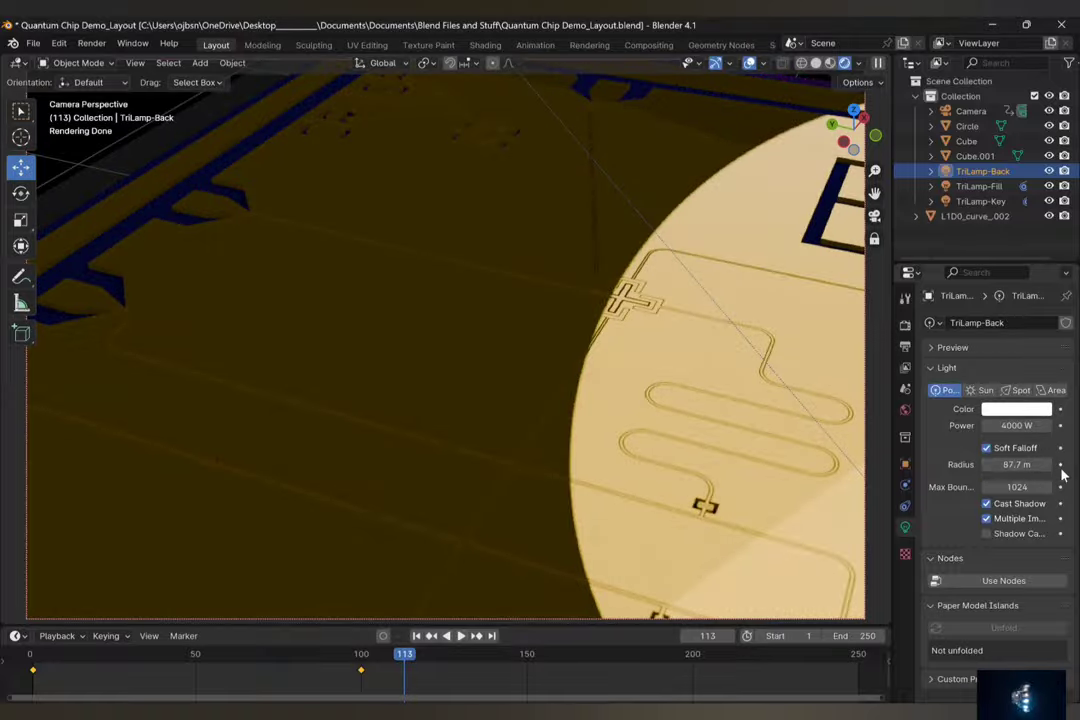
pyautogui.click(1060, 464)
pyautogui.press('Down')
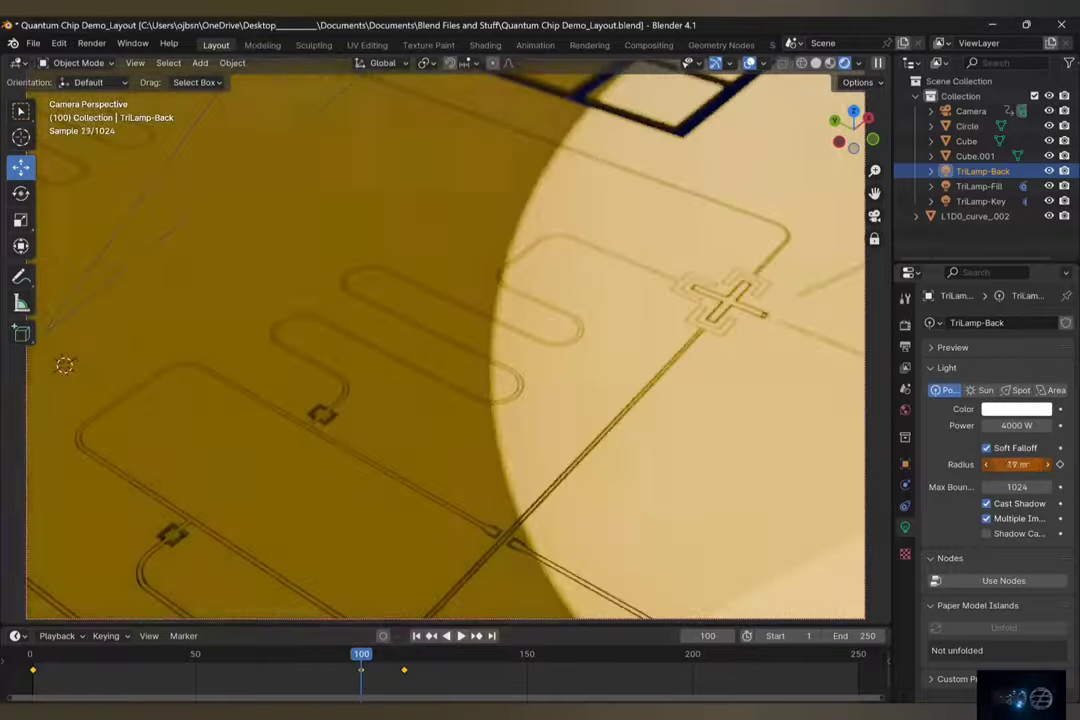
pyautogui.press('space')
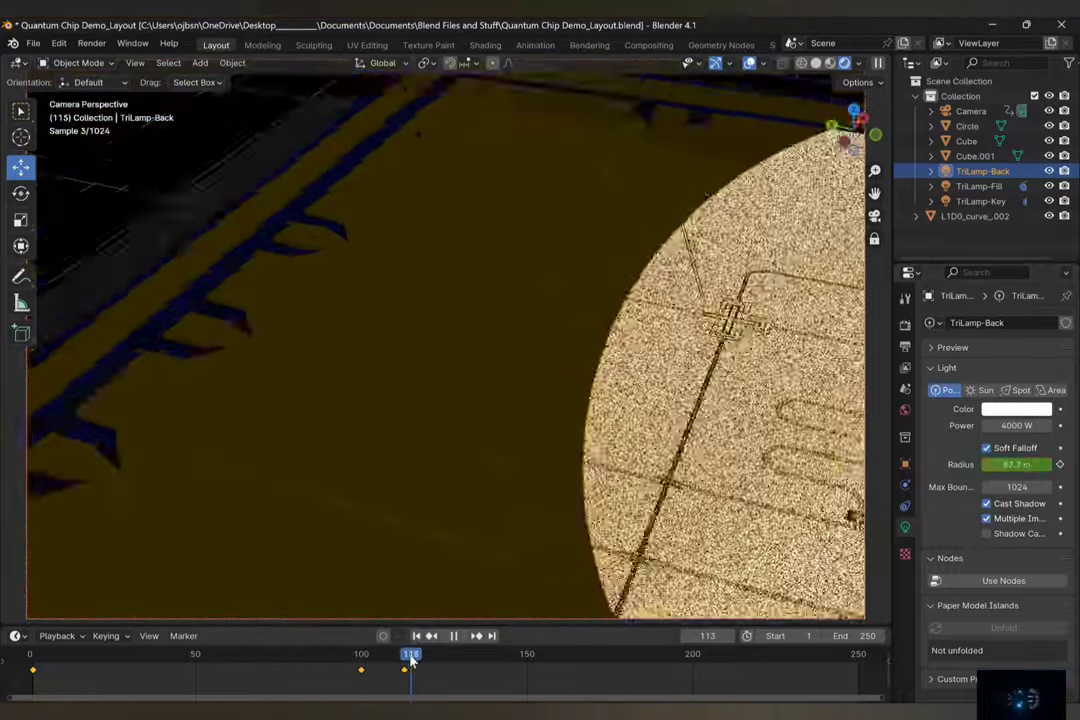
# Keyframe the back lamp's power at 4000 W on frame 100 and at a much higher value on frame 113, trying 50000 W and 100000 W
pyautogui.click(361, 655)
pyautogui.click(1060, 426)
pyautogui.click(404, 657)
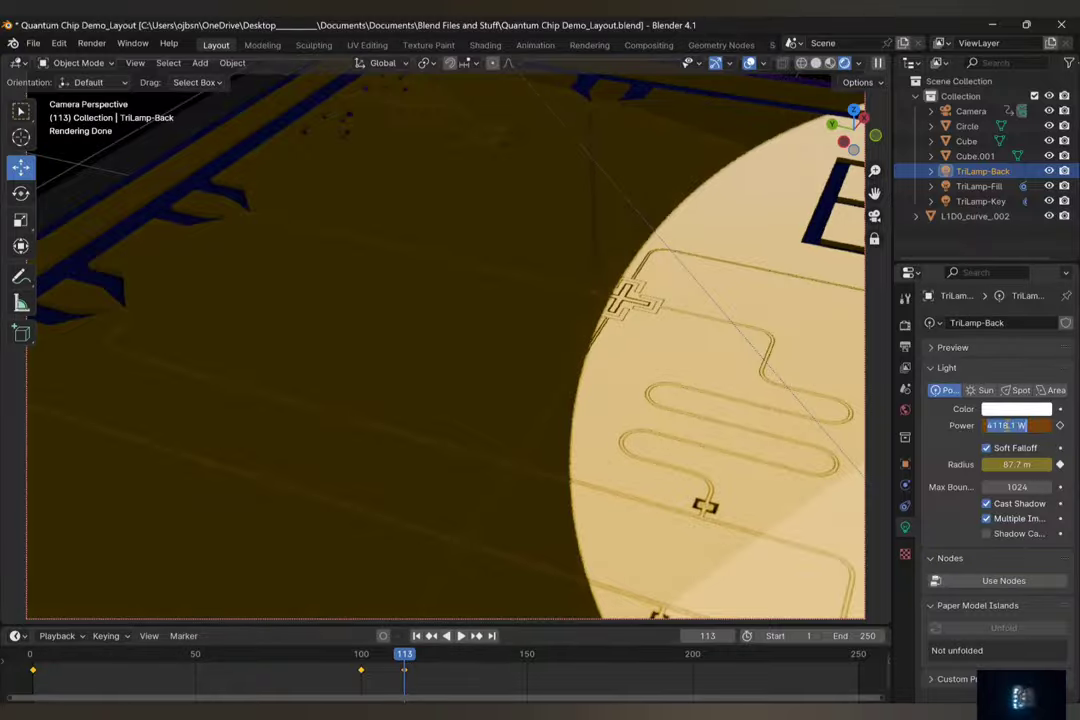
pyautogui.write('50000')
pyautogui.press('Return')
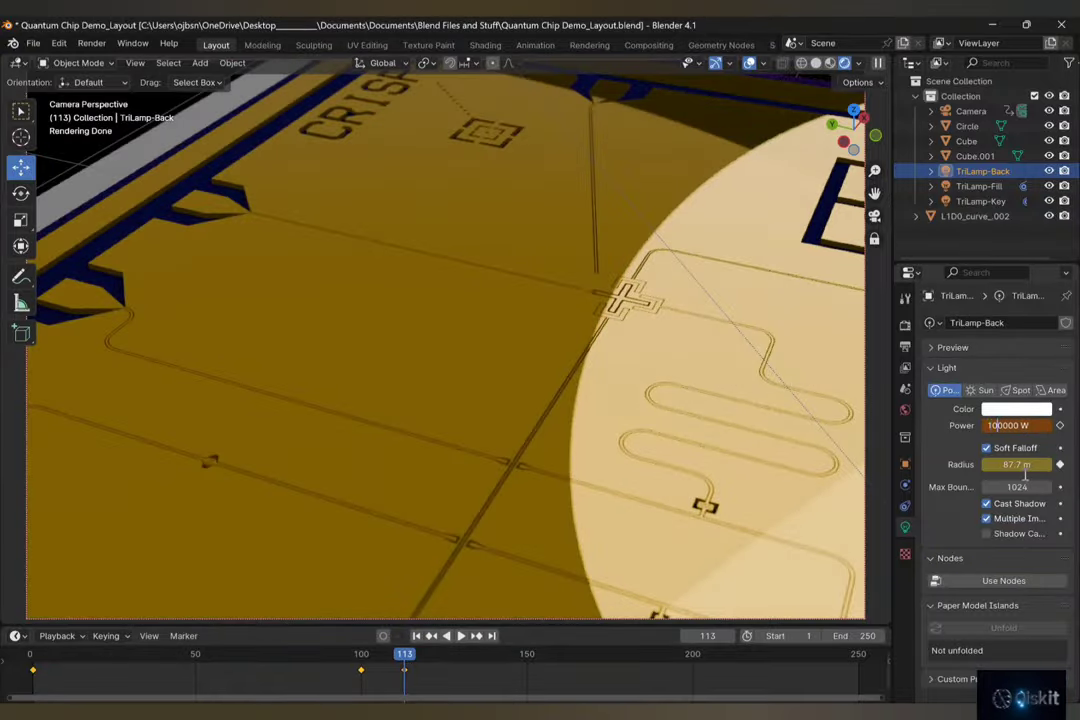
pyautogui.press('BackSpace')
pyautogui.press('BackSpace')
pyautogui.write('20')
pyautogui.press('Return')
pyautogui.click(1060, 426)
# At frame 215, bring the camera closer over the chip's center and keyframe its focus distance at 5 m
pyautogui.moveTo(420, 658); pyautogui.dragTo(736, 625)
pyautogui.click(971, 112)
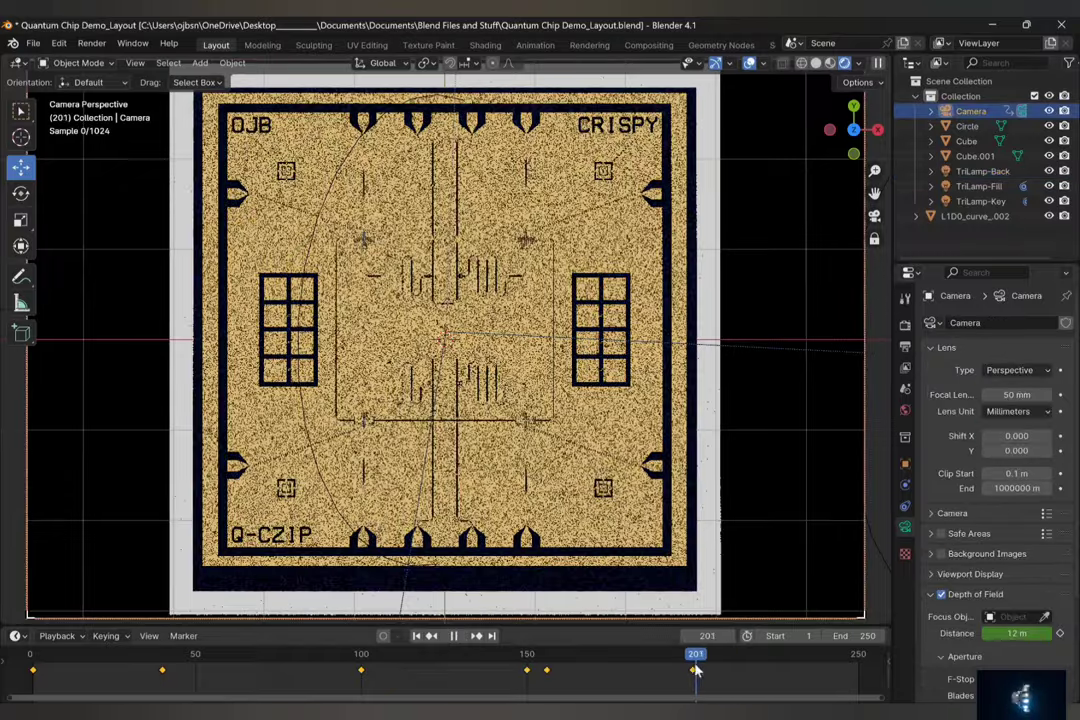
pyautogui.scroll(5, 505, 250)
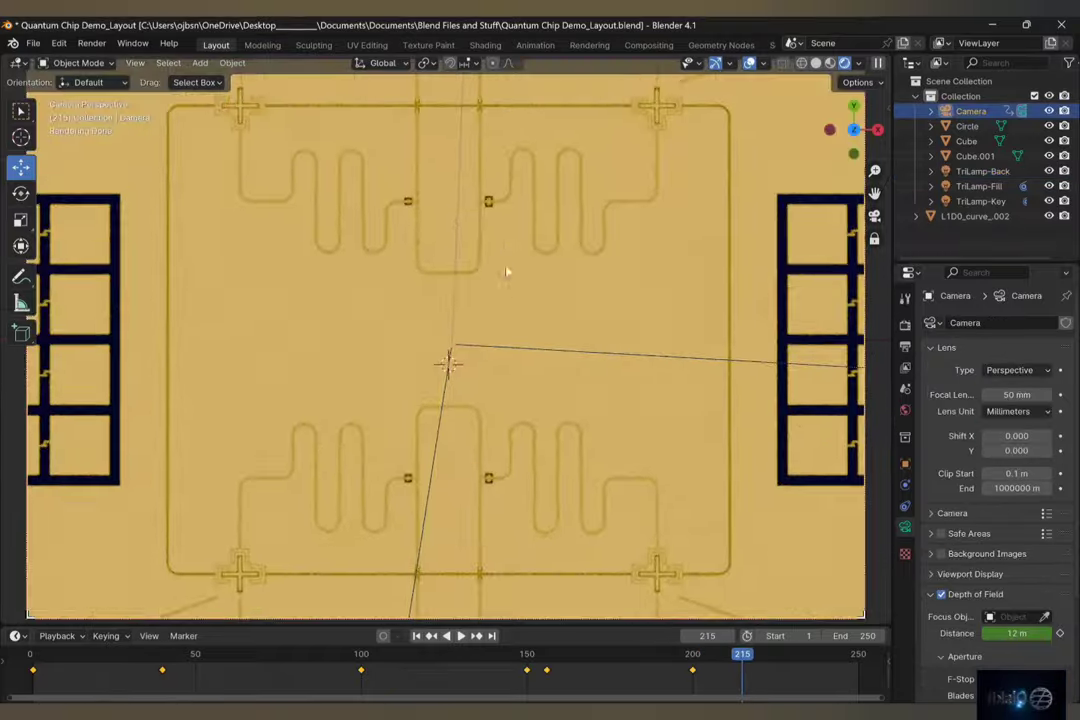
pyautogui.moveTo(1016, 633)
pyautogui.mouseDown()
pyautogui.moveTo(974, 633)
pyautogui.moveTo(1030, 633)
pyautogui.mouseUp()
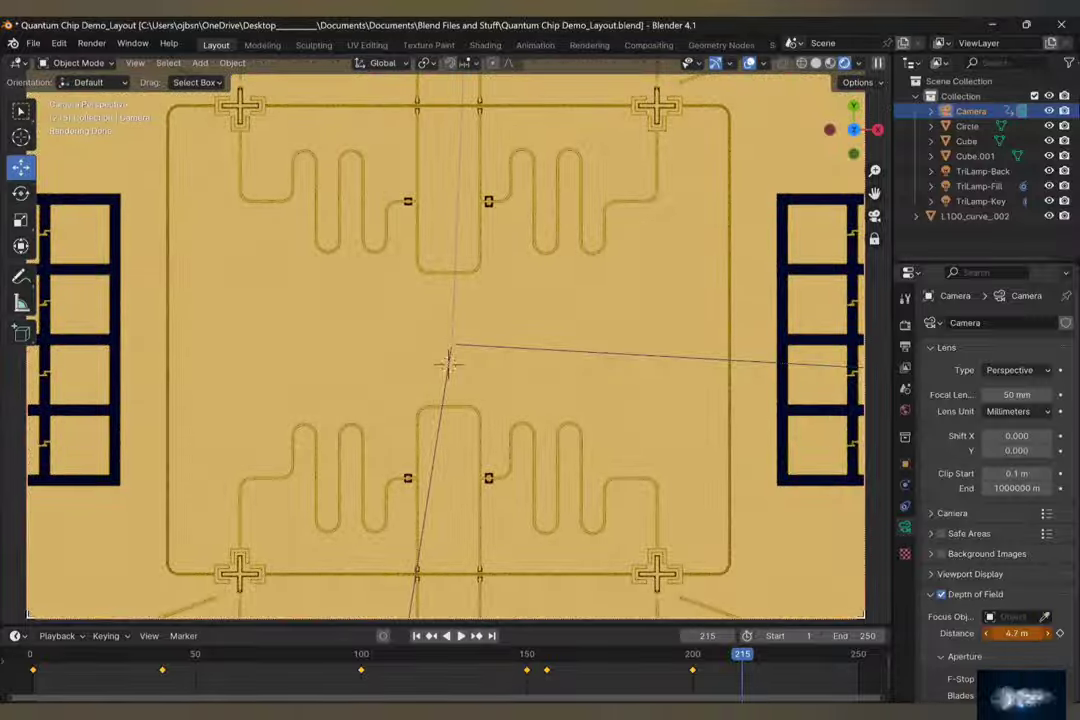
pyautogui.moveTo(1016, 633); pyautogui.dragTo(1002, 633)
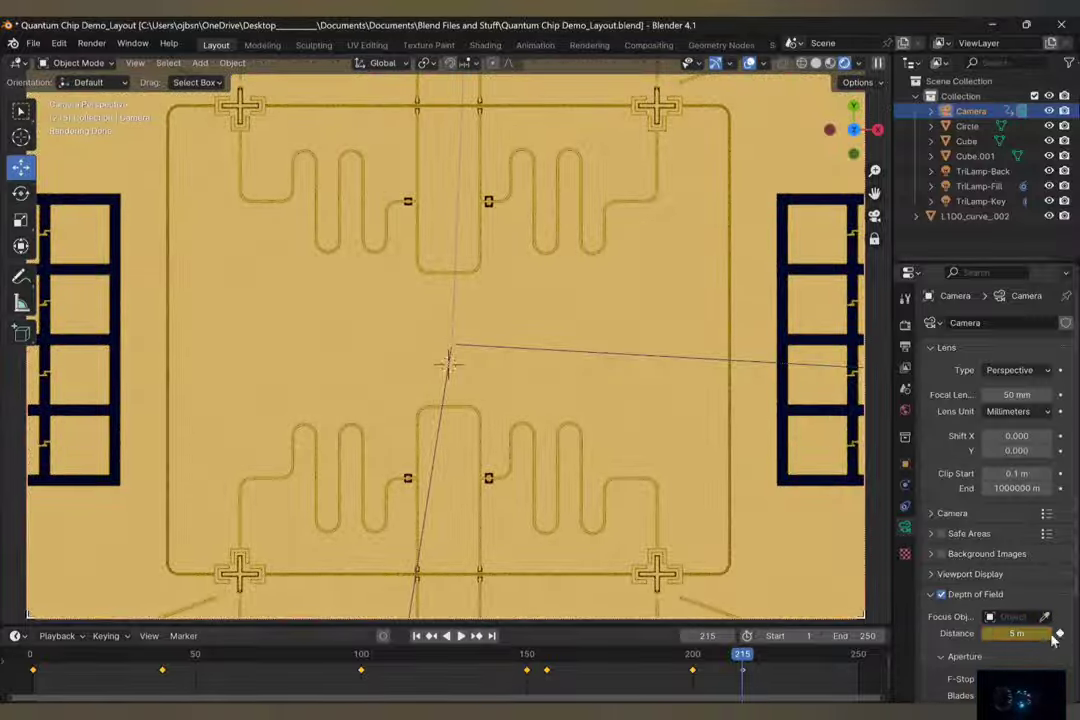
pyautogui.moveTo(743, 670)
pyautogui.mouseDown()
pyautogui.moveTo(699, 672)
pyautogui.moveTo(743, 678)
pyautogui.mouseUp()
# Reframe the camera at frame 215 as a close top view centered on the inner rectangle and meandering resonators
pyautogui.scroll(3, 452, 335)
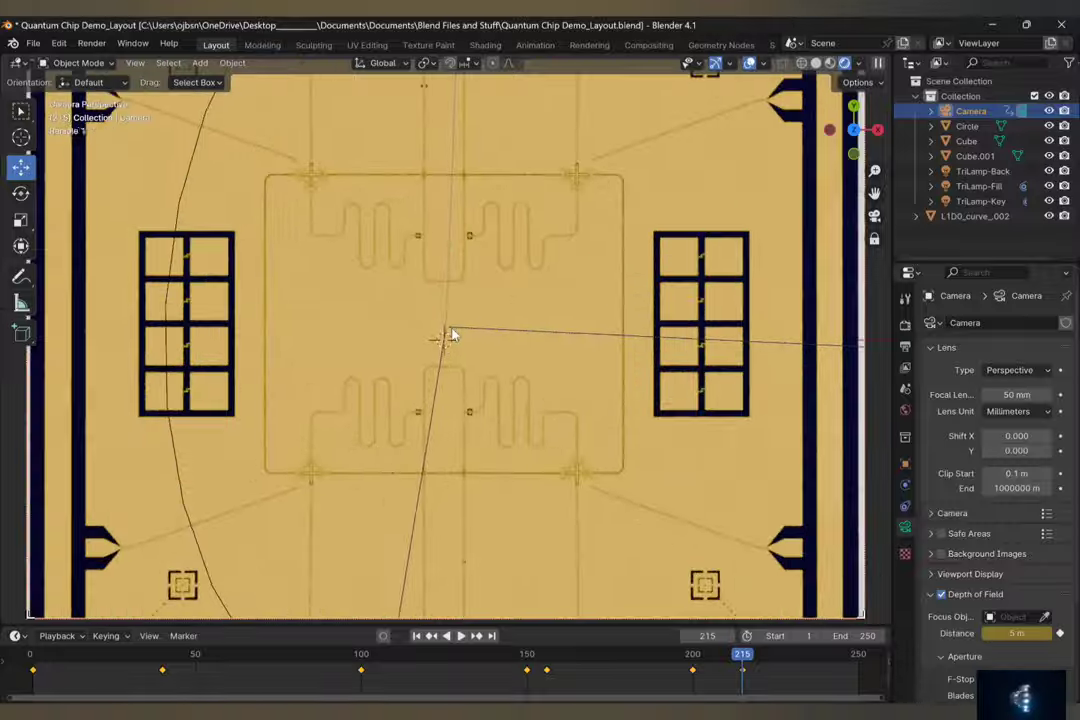
pyautogui.scroll(2, 475, 347)
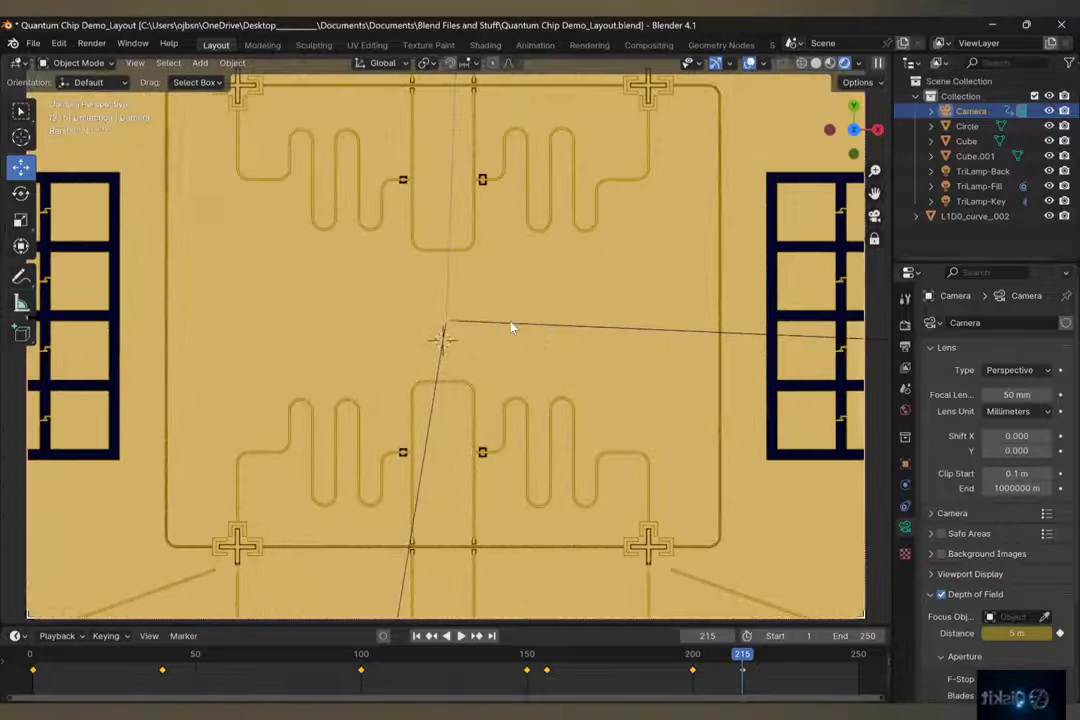
pyautogui.keyDown('shift'); pyautogui.moveTo(510, 327); pyautogui.dragTo(513, 328, button='middle'); pyautogui.keyUp('shift')
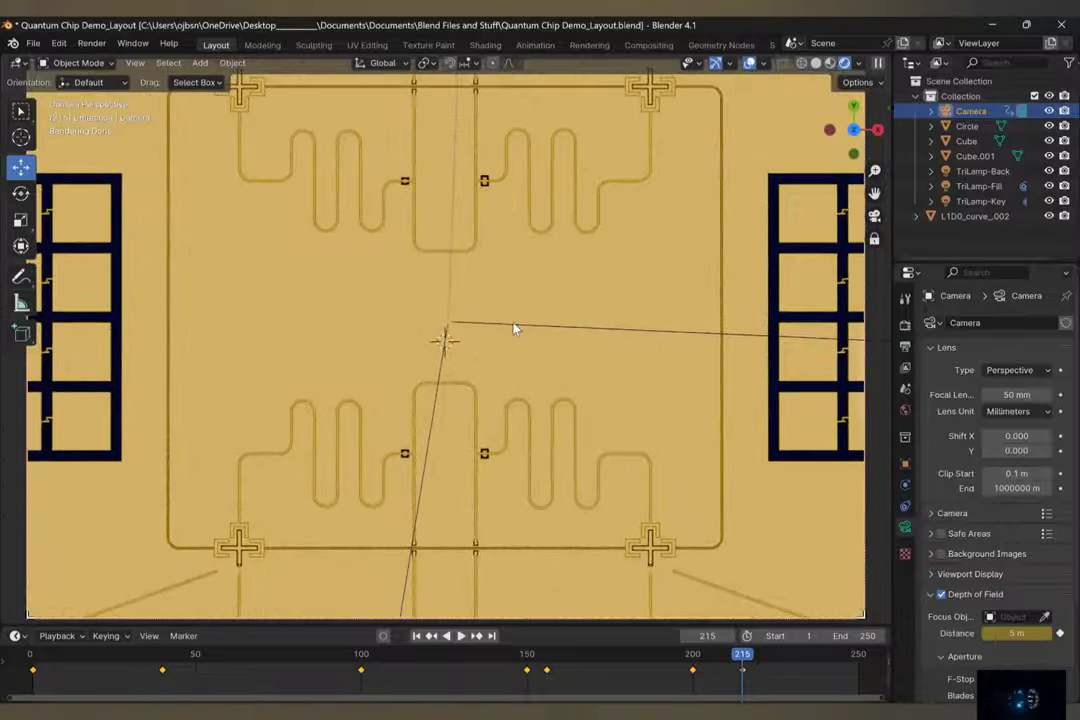
pyautogui.scroll(-2, 470, 348)
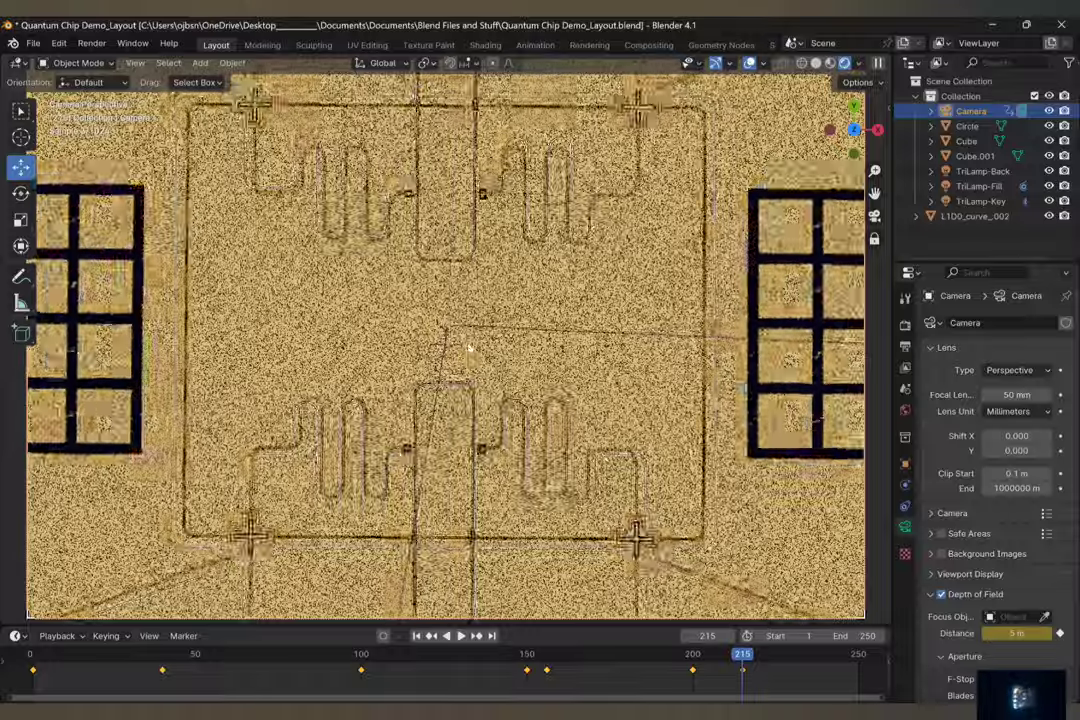
pyautogui.scroll(2, 502, 326)
pyautogui.keyDown('shift'); pyautogui.moveTo(502, 326); pyautogui.dragTo(485, 318, button='middle'); pyautogui.keyUp('shift')
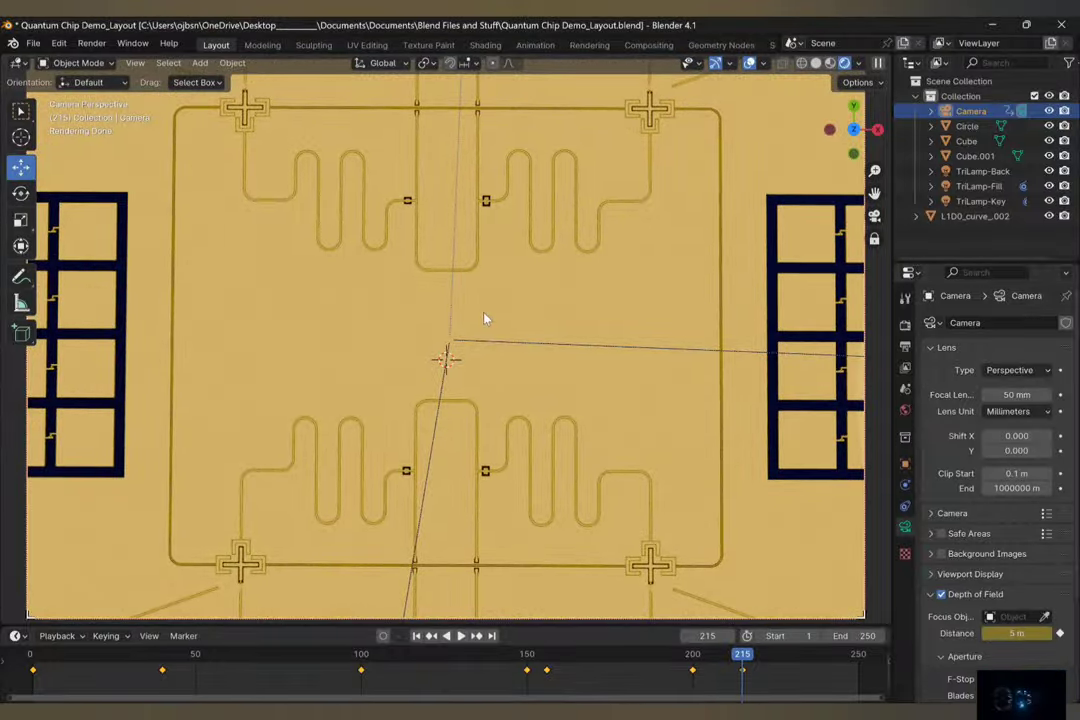
# Fine-tune the camera's focus distance to 5.2 m at frame 215
pyautogui.moveTo(1016, 633); pyautogui.dragTo(1025, 633)
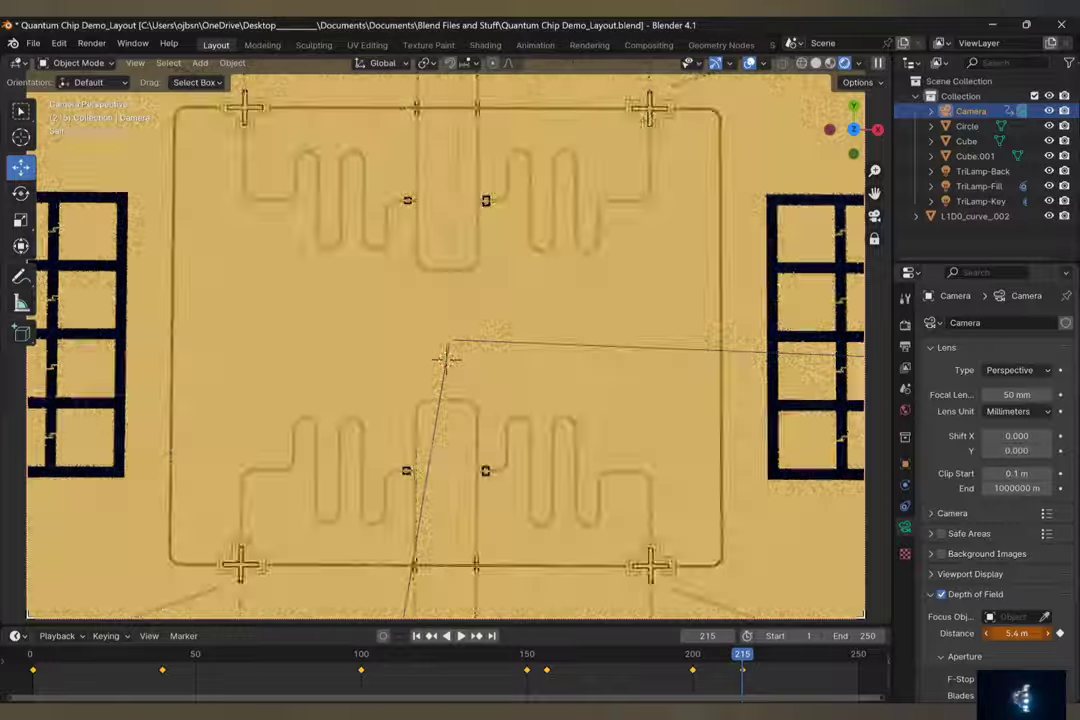
pyautogui.click(1048, 633)
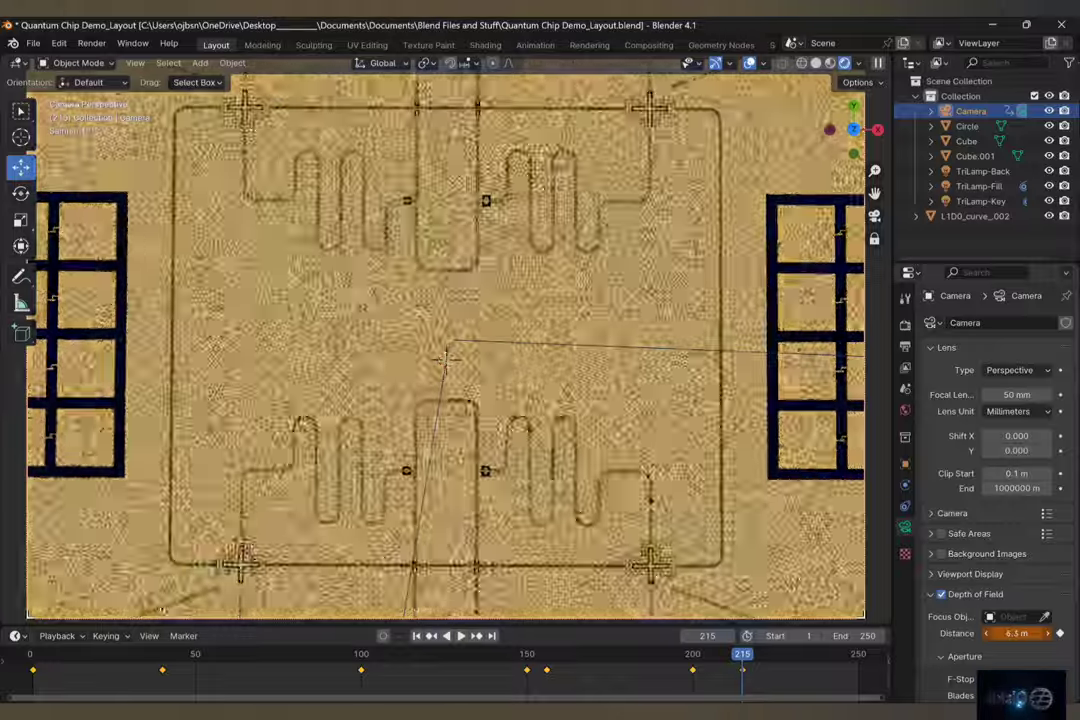
pyautogui.click(1048, 633)
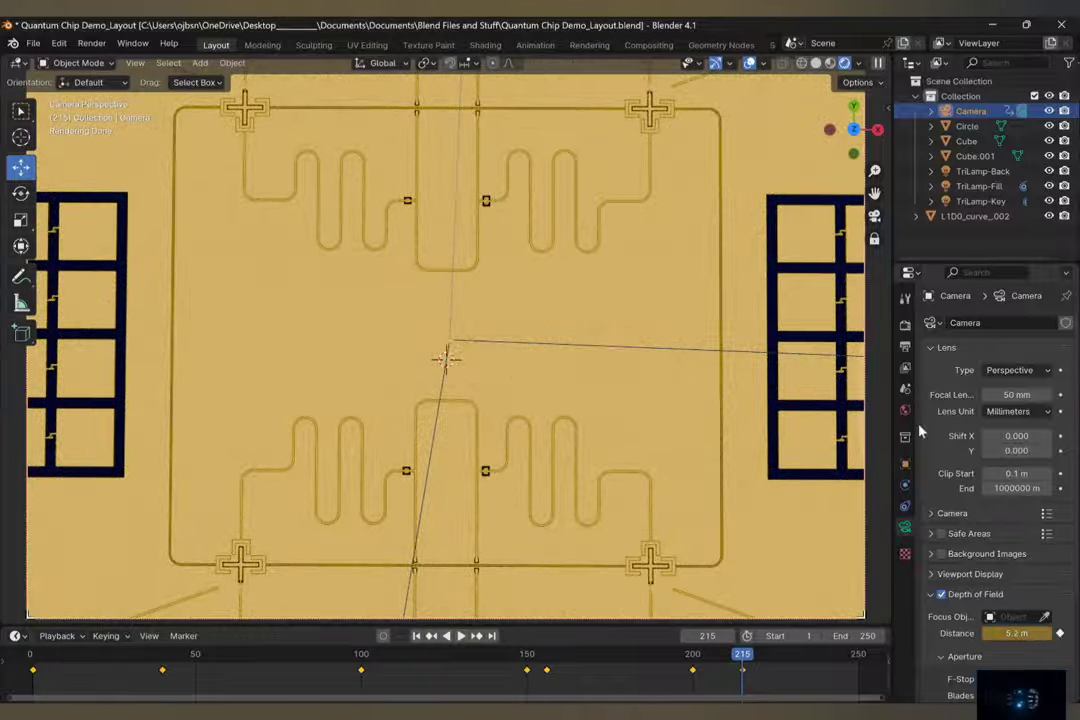
# At frame 1, set the back lamp's power to 20000 W and keyframe it
pyautogui.moveTo(798, 657); pyautogui.dragTo(184, 667)
pyautogui.press('Escape')
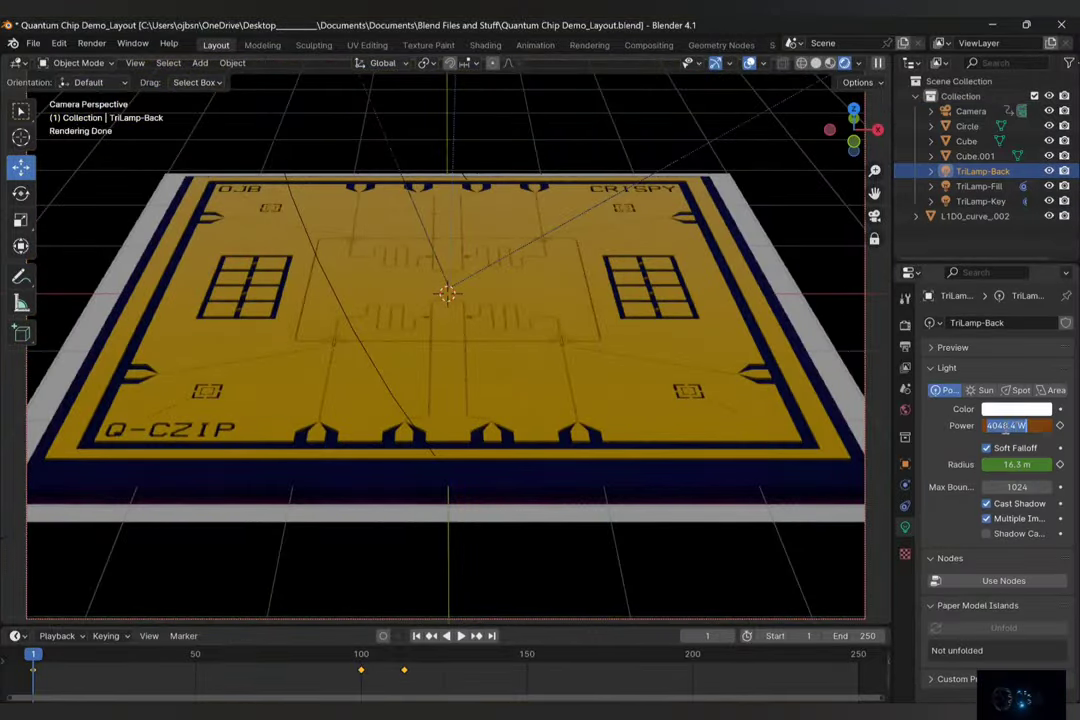
pyautogui.press('Escape')
pyautogui.click(981, 201)
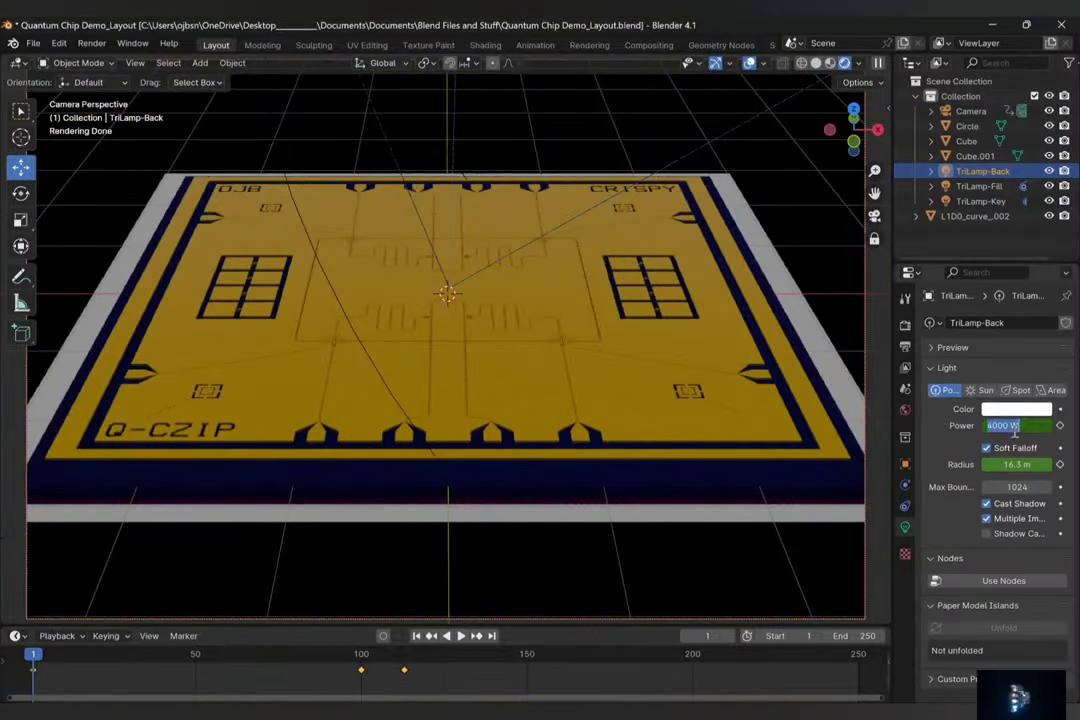
pyautogui.write('20000')
pyautogui.press('Return')
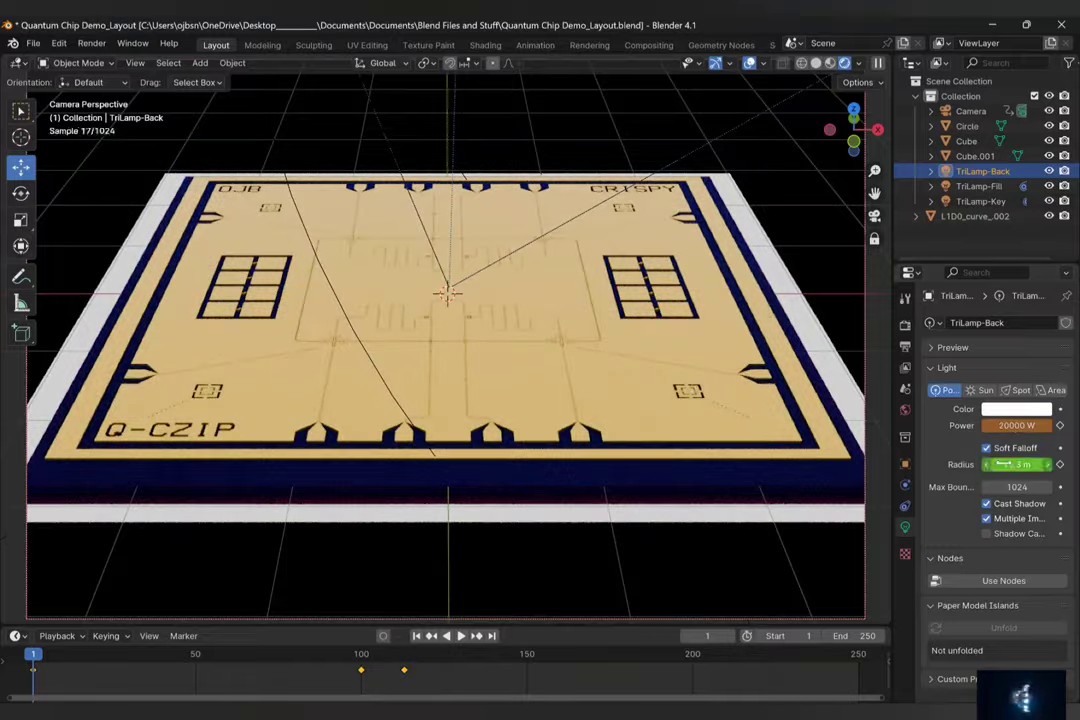
pyautogui.moveTo(35, 655)
pyautogui.mouseDown()
pyautogui.moveTo(133, 655)
pyautogui.moveTo(41, 655)
pyautogui.mouseUp()
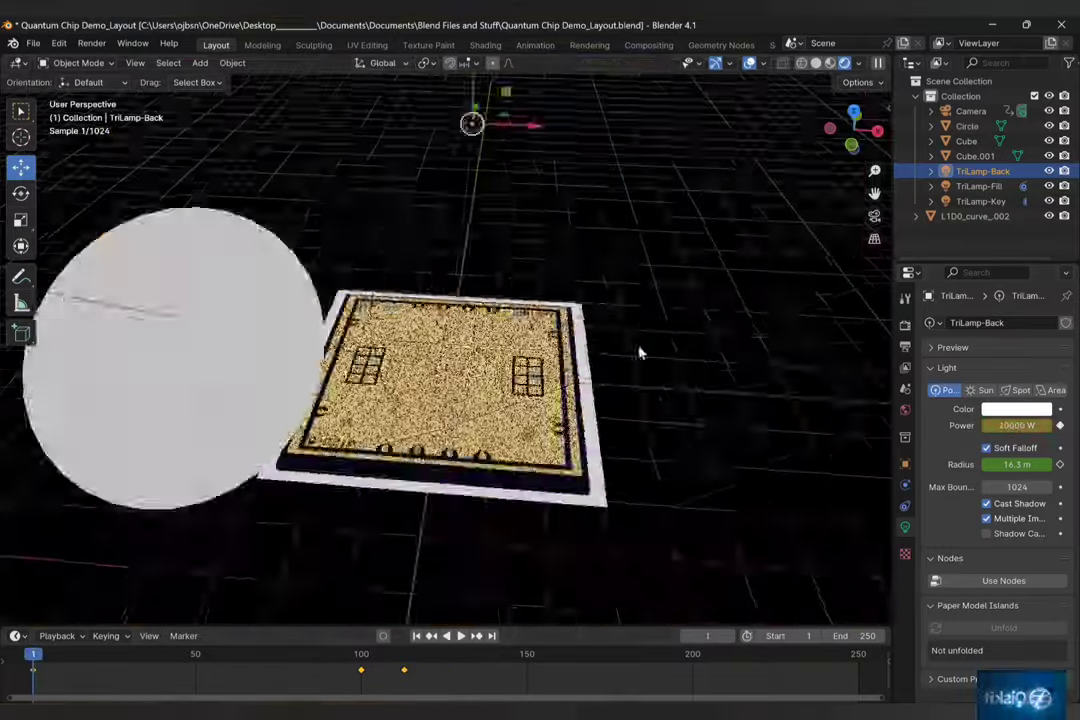
# Duplicate the circular reflector, place the copy across the chip rotated -9.96° about Z, and check the lighting up to frame 159
pyautogui.hotkey('ctrl', 'v')
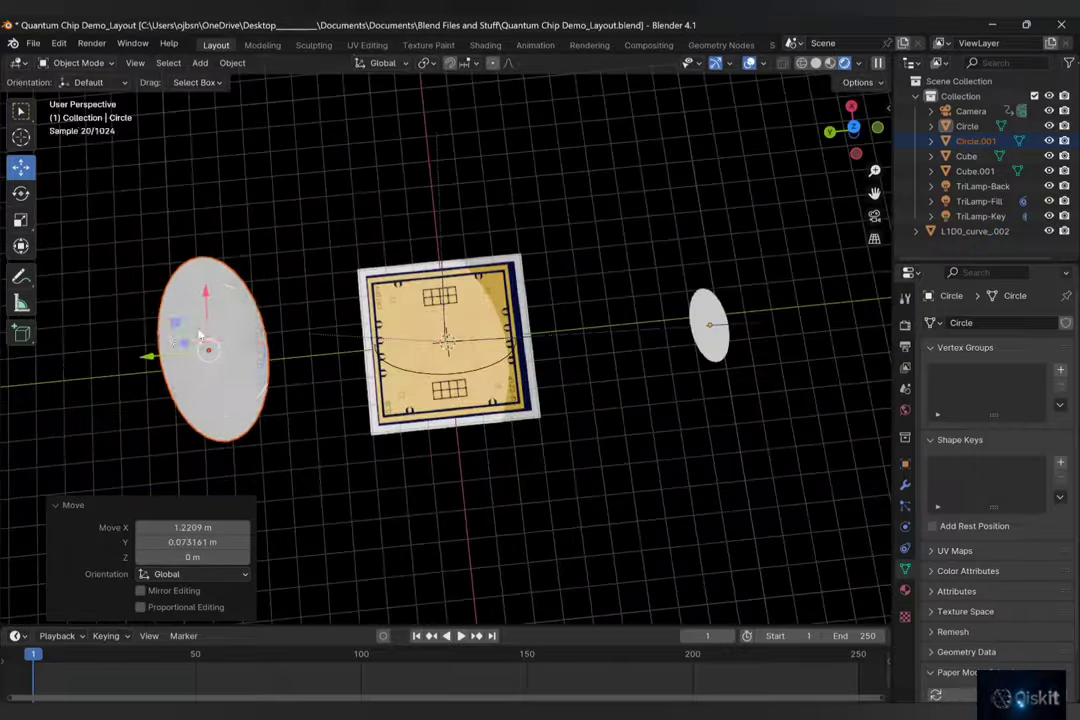
pyautogui.click(255, 375)
pyautogui.click(875, 218)
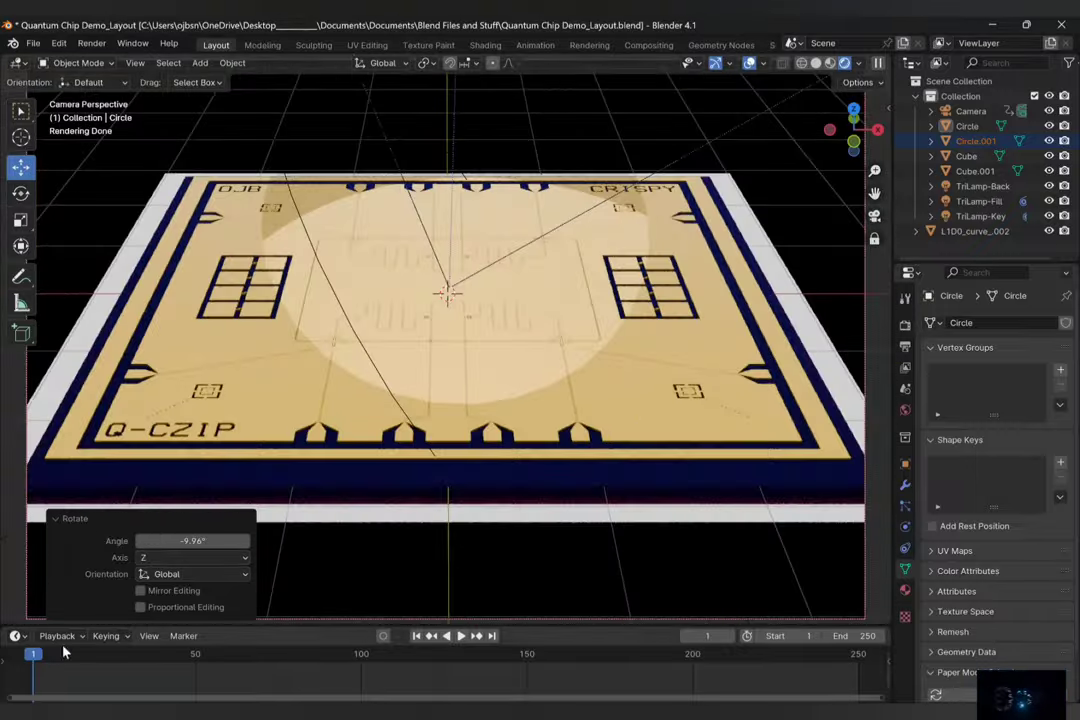
pyautogui.moveTo(63, 652); pyautogui.dragTo(581, 657)
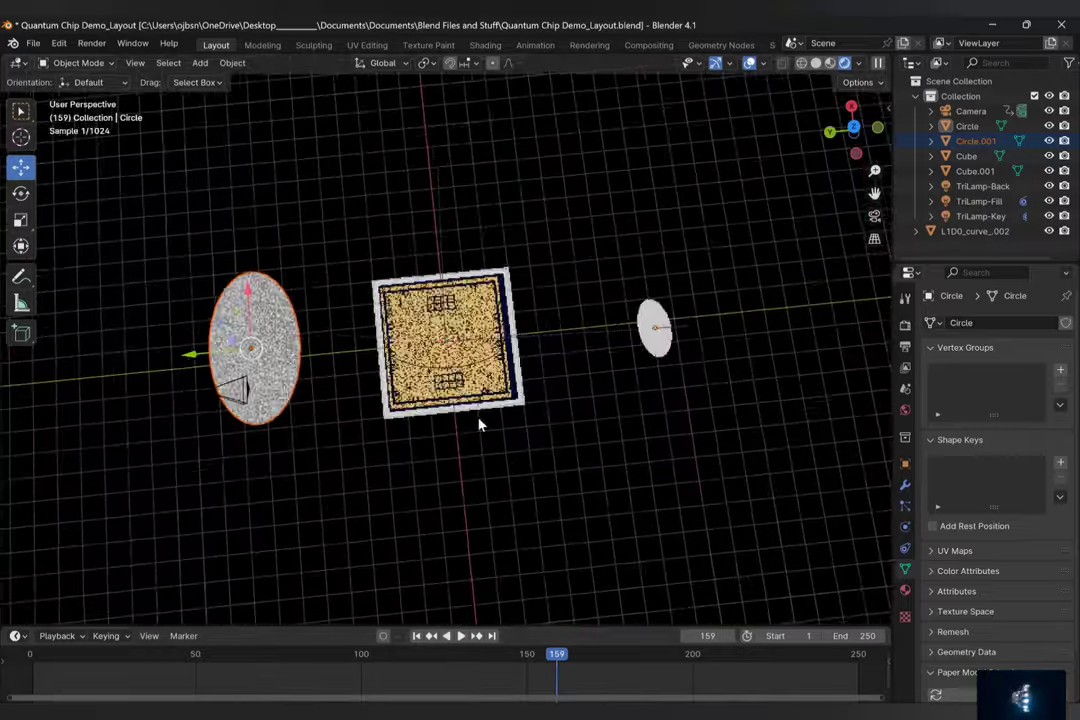
# Set the emission strength of the duplicated circular reflector's material to 80
pyautogui.click(905, 590)
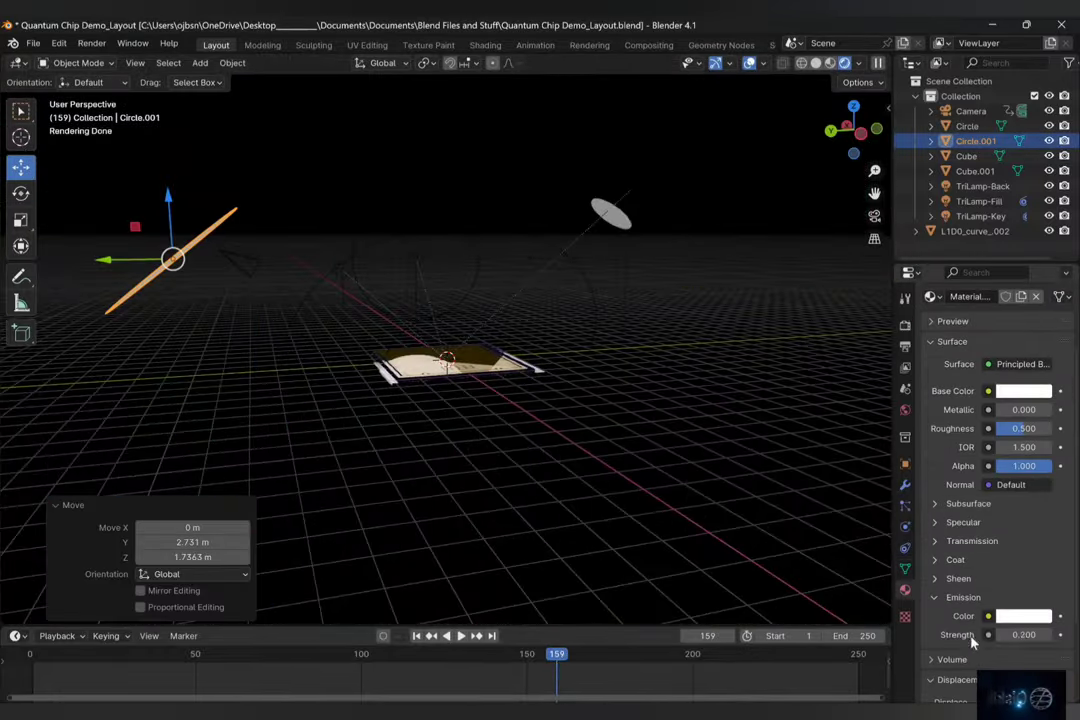
pyautogui.click(874, 216)
pyautogui.moveTo(1015, 634); pyautogui.dragTo(1070, 634)
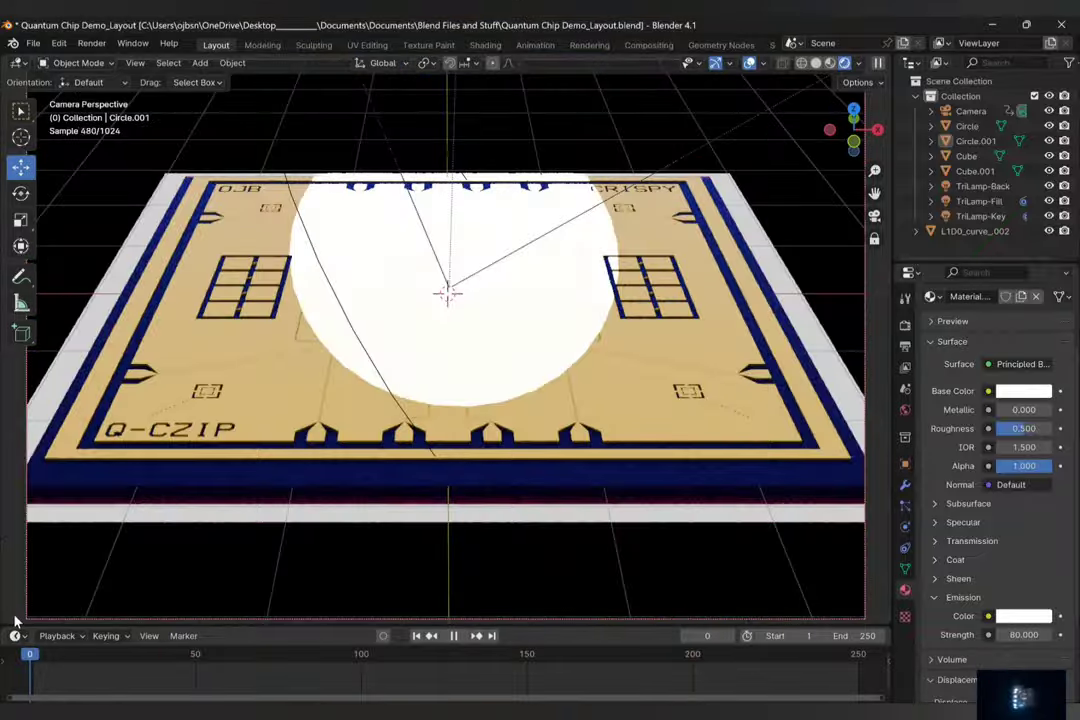
# Move the glowing reflector copy about 0.84 m down and 0.75 m along Y, out of the camera's view
pyautogui.click(874, 216)
pyautogui.click(295, 331)
pyautogui.click(874, 216)
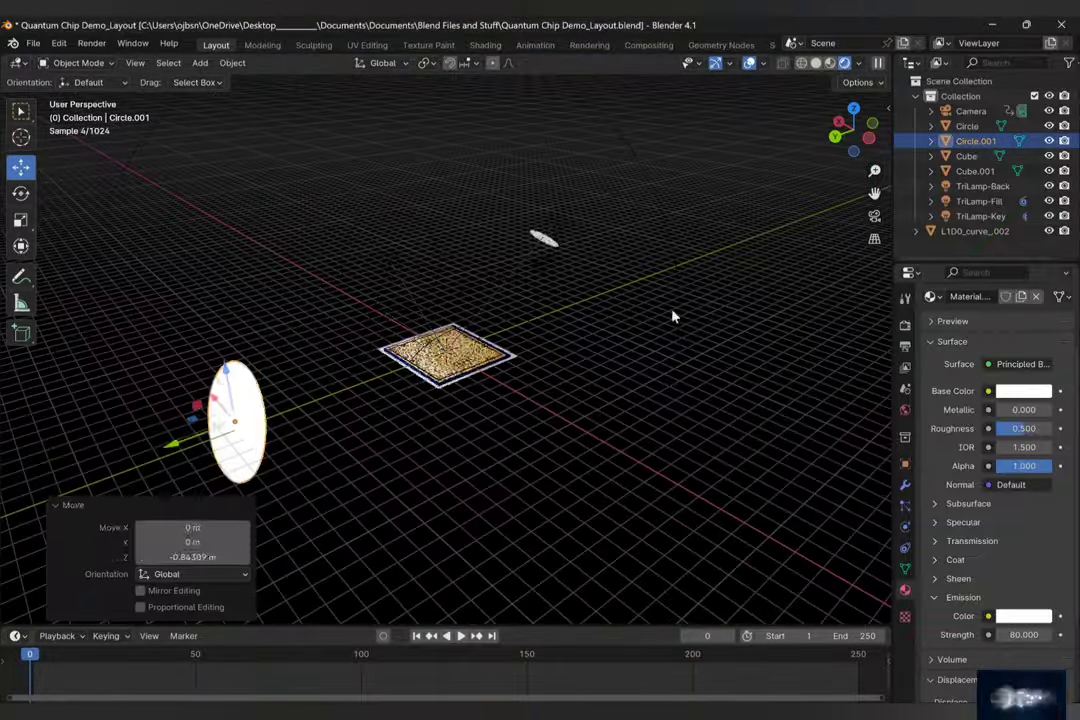
pyautogui.click(874, 216)
pyautogui.click(875, 216)
pyautogui.click(290, 375)
pyautogui.moveTo(225, 416); pyautogui.dragTo(105, 466)
pyautogui.click(875, 216)
pyautogui.click(875, 216)
pyautogui.click(874, 216)
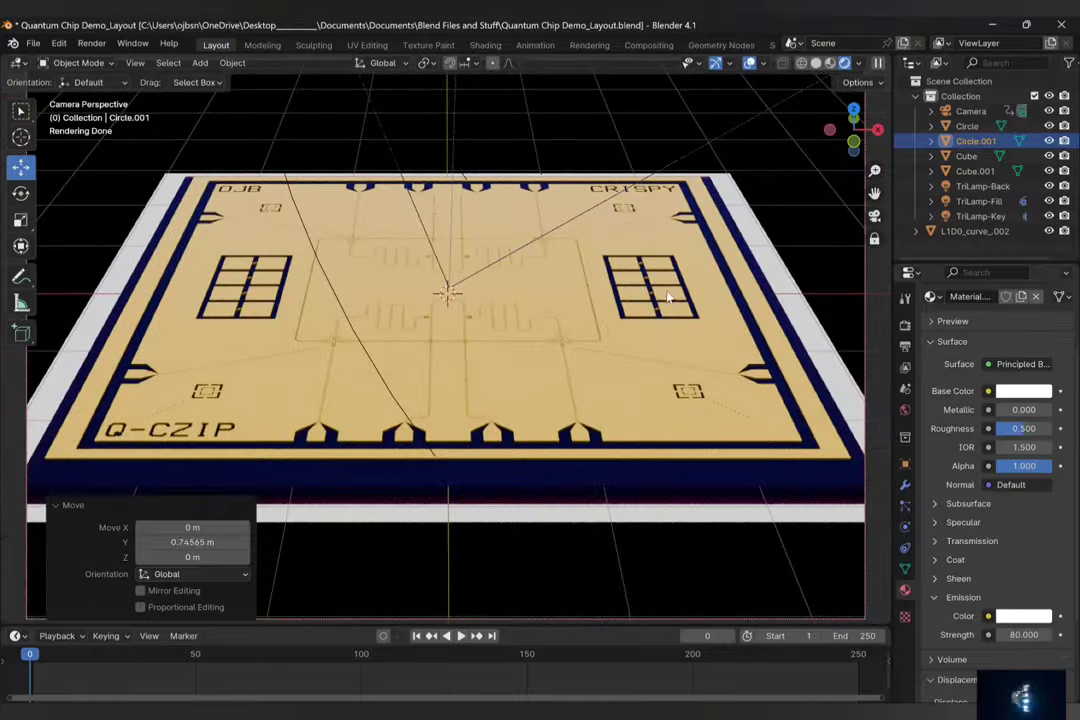
# Darken the base color of the plate beneath the chip to a light grey
pyautogui.moveTo(258, 301); pyautogui.dragTo(400, 400, button='middle')
pyautogui.scroll(5, 538, 393)
pyautogui.moveTo(539, 393); pyautogui.dragTo(525, 342, button='middle')
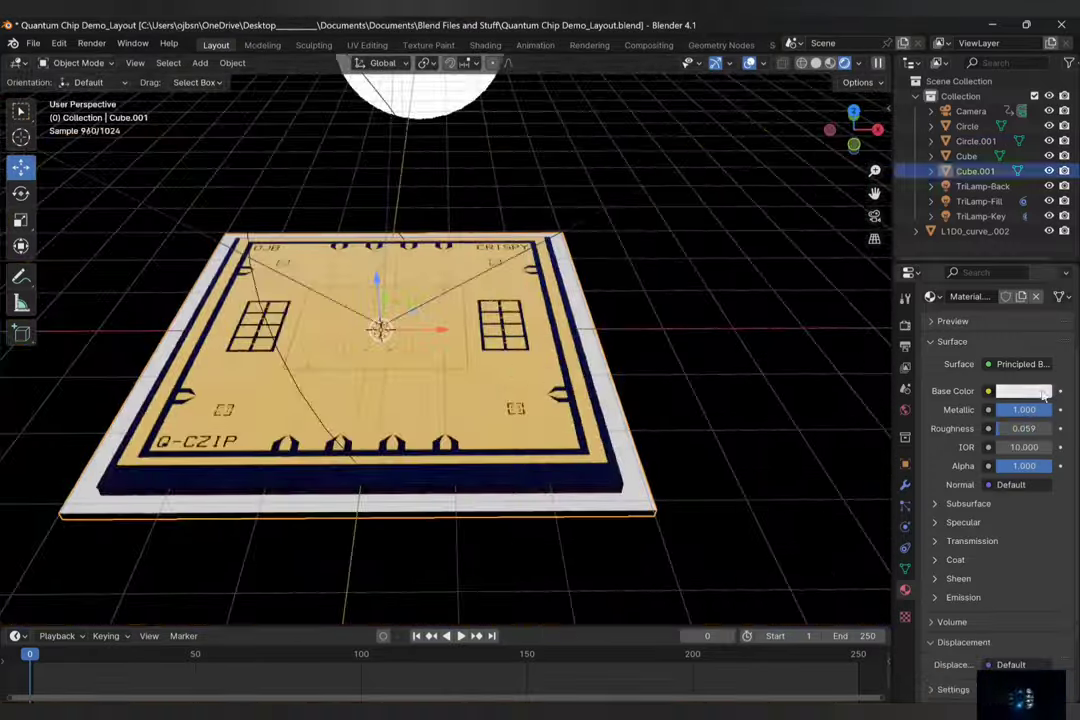
pyautogui.click(1043, 395)
pyautogui.moveTo(1039, 168); pyautogui.dragTo(1039, 239)
# Add a cube, move it along X to the chip's edge on the CRISPY side, and scale it down
pyautogui.moveTo(668, 390); pyautogui.dragTo(631, 357, button='middle')
pyautogui.scroll(3, 718, 347)
pyautogui.scroll(-3, 718, 347)
pyautogui.click(631, 357)
pyautogui.scroll(5, 718, 294)
pyautogui.keyDown('shift'); pyautogui.moveTo(718, 294); pyautogui.dragTo(600, 370, button='middle'); pyautogui.keyUp('shift')
pyautogui.click(200, 63)
pyautogui.moveTo(218, 83)
pyautogui.click(305, 98)
pyautogui.scroll(-4, 292, 373)
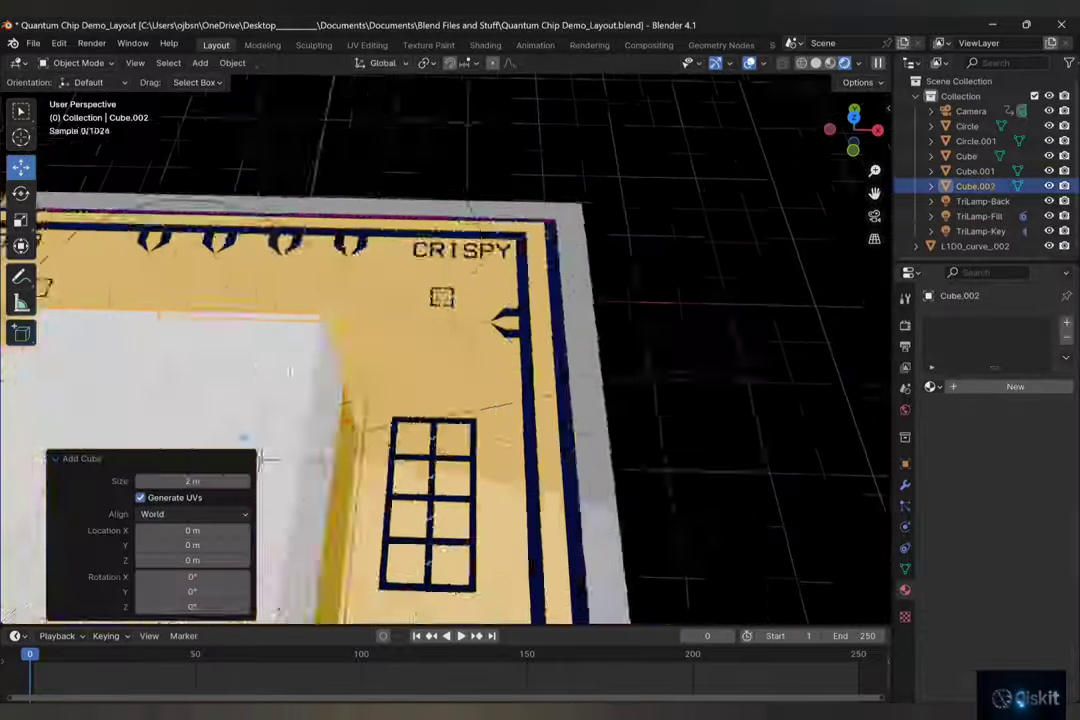
pyautogui.moveTo(491, 367); pyautogui.dragTo(800, 376)
pyautogui.keyDown('shift'); pyautogui.moveTo(800, 376); pyautogui.dragTo(590, 330, button='middle'); pyautogui.keyUp('shift')
pyautogui.press('s')
pyautogui.click(525, 395)
pyautogui.moveTo(560, 384); pyautogui.dragTo(505, 384)
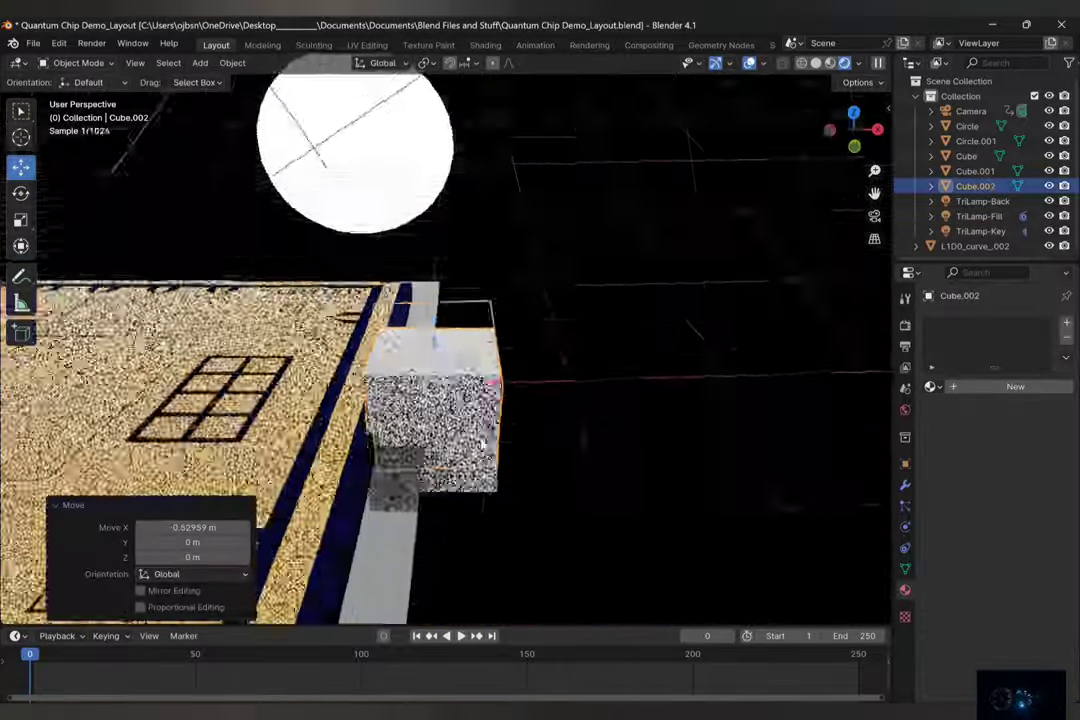
# Bring the cube onto the base plate's rim and scale it down toward the rim's width
pyautogui.moveTo(480, 330); pyautogui.dragTo(500, 430, button='middle')
pyautogui.moveTo(443, 192); pyautogui.dragTo(443, 173)
pyautogui.keyDown('shift'); pyautogui.moveTo(443, 173); pyautogui.dragTo(428, 251, button='middle'); pyautogui.keyUp('shift')
pyautogui.press('s')
pyautogui.click(468, 318)
pyautogui.moveTo(489, 315); pyautogui.dragTo(493, 315)
pyautogui.moveTo(510, 350); pyautogui.dragTo(523, 422, button='middle')
pyautogui.scroll(6, 523, 422)
pyautogui.moveTo(442, 250)
pyautogui.mouseDown()
pyautogui.moveTo(438, 210)
pyautogui.moveTo(436, 241)
pyautogui.mouseUp()
# Shrink the cube to a small block and align it beside the contact pad below CRISPY
pyautogui.moveTo(540, 435); pyautogui.dragTo(552, 370, button='middle')
pyautogui.press('s')
pyautogui.press('KP_7')
pyautogui.scroll(3, 620, 345)
pyautogui.keyDown('shift'); pyautogui.moveTo(643, 320); pyautogui.dragTo(778, 350, button='middle'); pyautogui.keyUp('shift')
pyautogui.moveTo(614, 240); pyautogui.dragTo(614, 249)
pyautogui.moveTo(620, 400); pyautogui.dragTo(610, 310, button='middle')
pyautogui.keyDown('shift'); pyautogui.moveTo(610, 310); pyautogui.dragTo(510, 305, button='middle'); pyautogui.keyUp('shift')
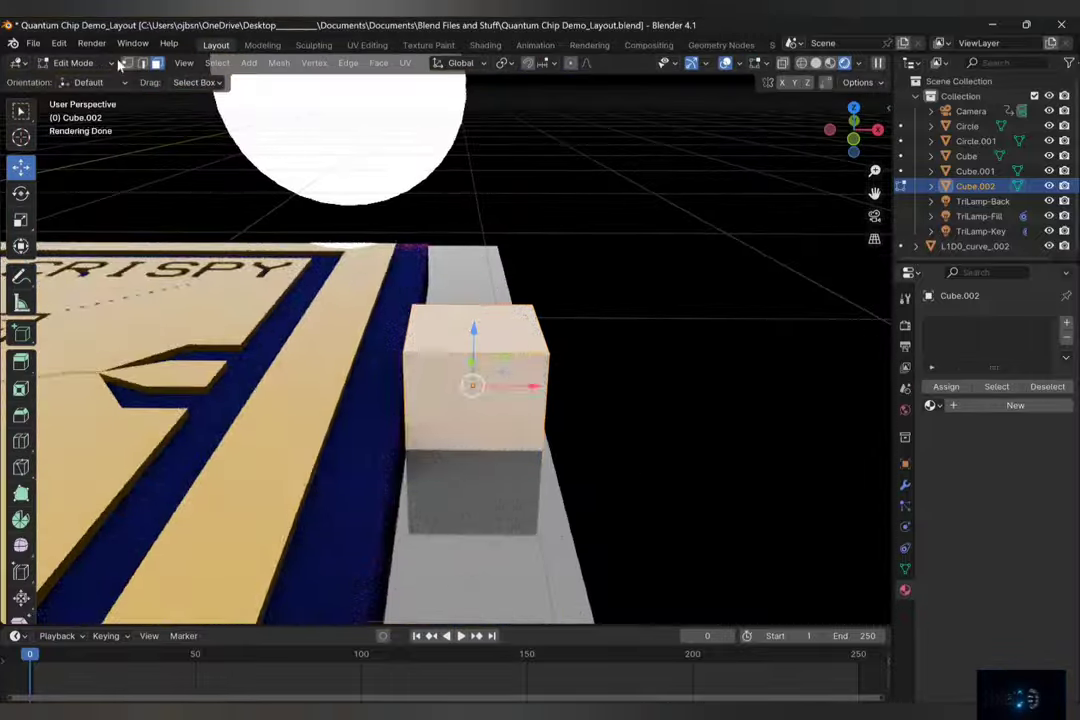
# Flatten the small block by lowering its top face, and adjust its height below the chip's surface
pyautogui.click(475, 328)
pyautogui.moveTo(474, 272); pyautogui.dragTo(474, 338)
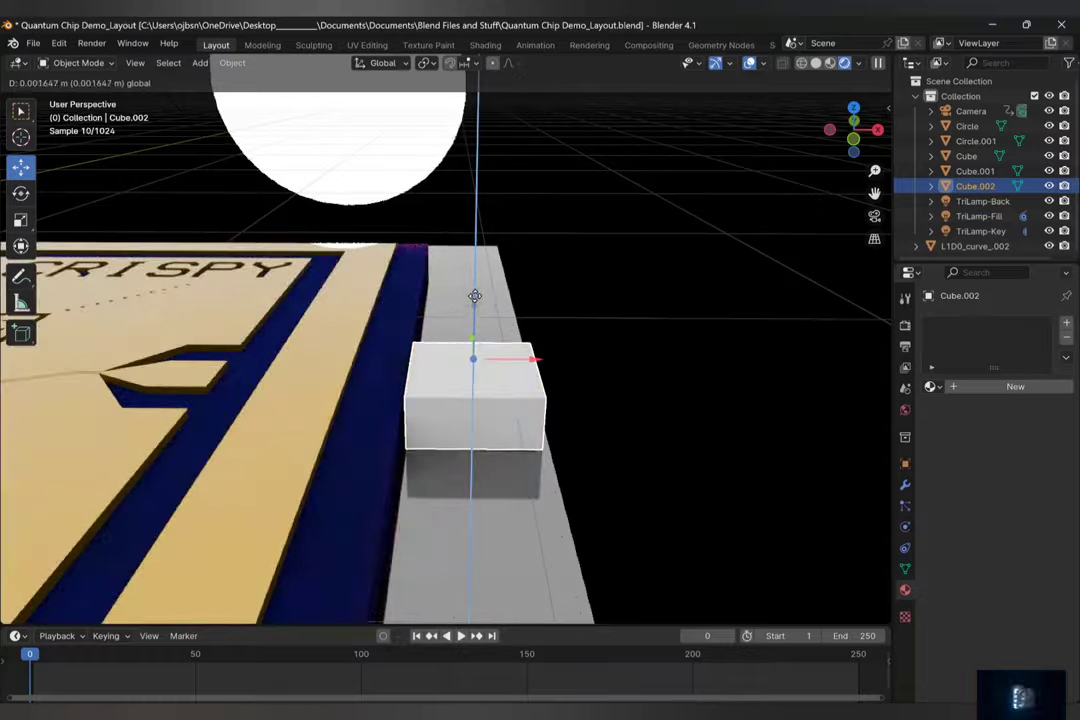
pyautogui.moveTo(478, 352); pyautogui.dragTo(478, 352)
pyautogui.moveTo(558, 382); pyautogui.dragTo(558, 346, button='middle')
pyautogui.moveTo(482, 420); pyautogui.dragTo(482, 389)
pyautogui.moveTo(545, 415); pyautogui.dragTo(591, 410, button='middle')
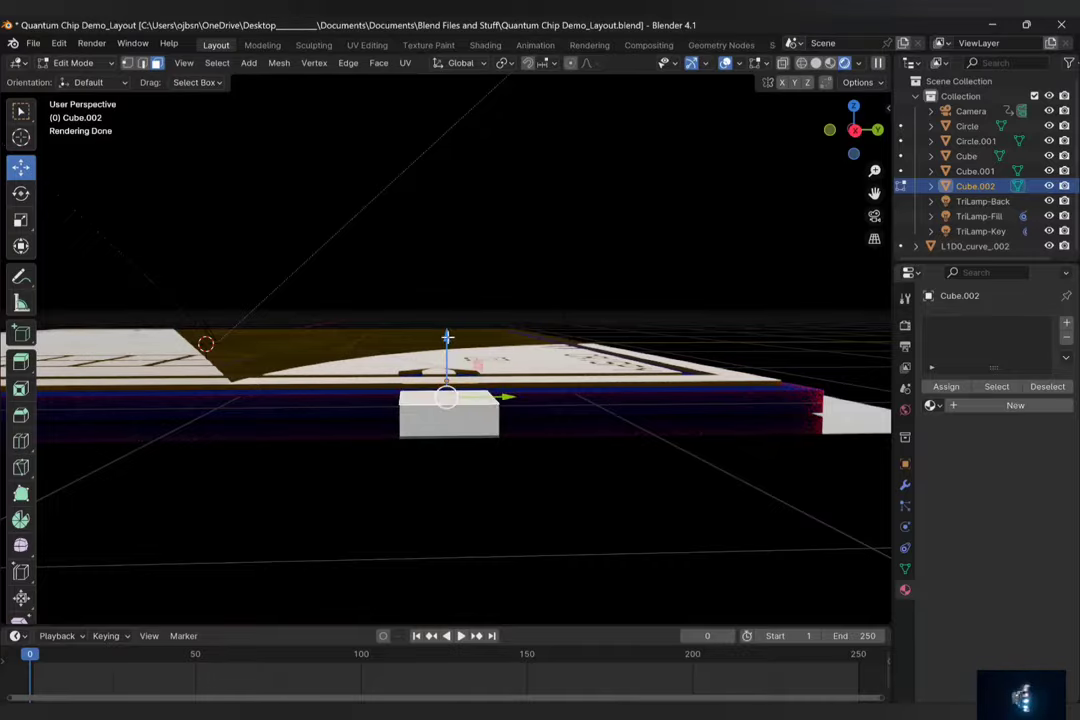
pyautogui.moveTo(670, 404); pyautogui.dragTo(718, 406, button='middle')
pyautogui.moveTo(475, 366); pyautogui.dragTo(475, 360)
# Duplicate the flat block twice along Y, placing one copy on each side of the original
pyautogui.moveTo(560, 400); pyautogui.dragTo(595, 492, button='middle')
pyautogui.scroll(-6, 530, 400)
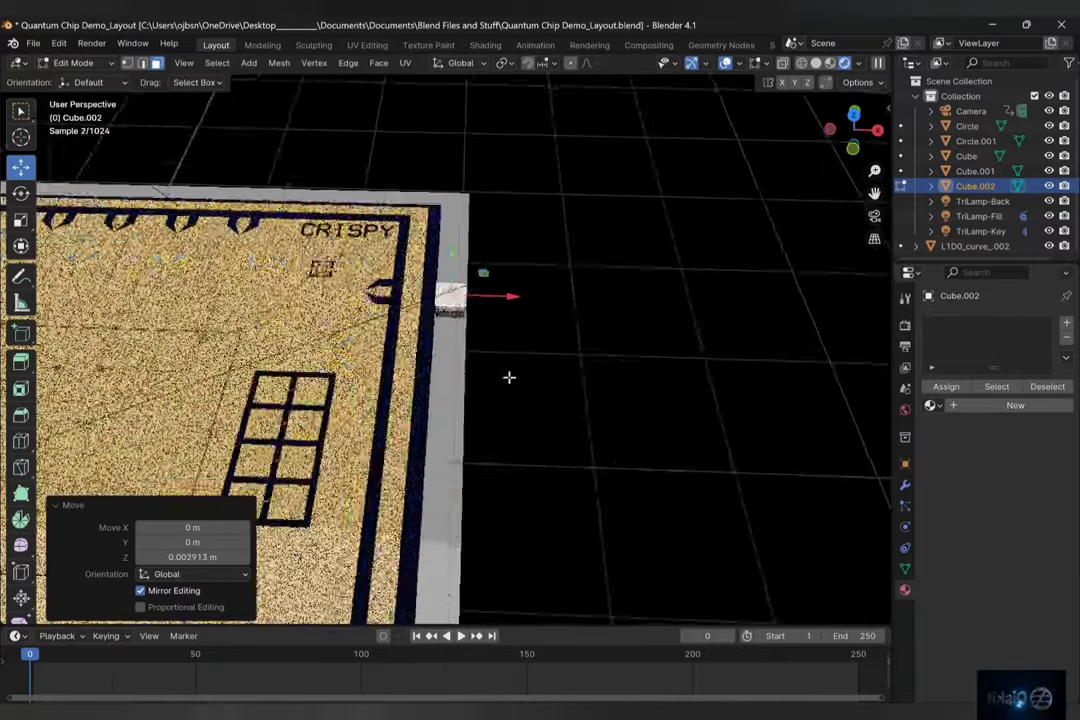
pyautogui.scroll(7, 510, 385)
pyautogui.moveTo(443, 400); pyautogui.dragTo(423, 430)
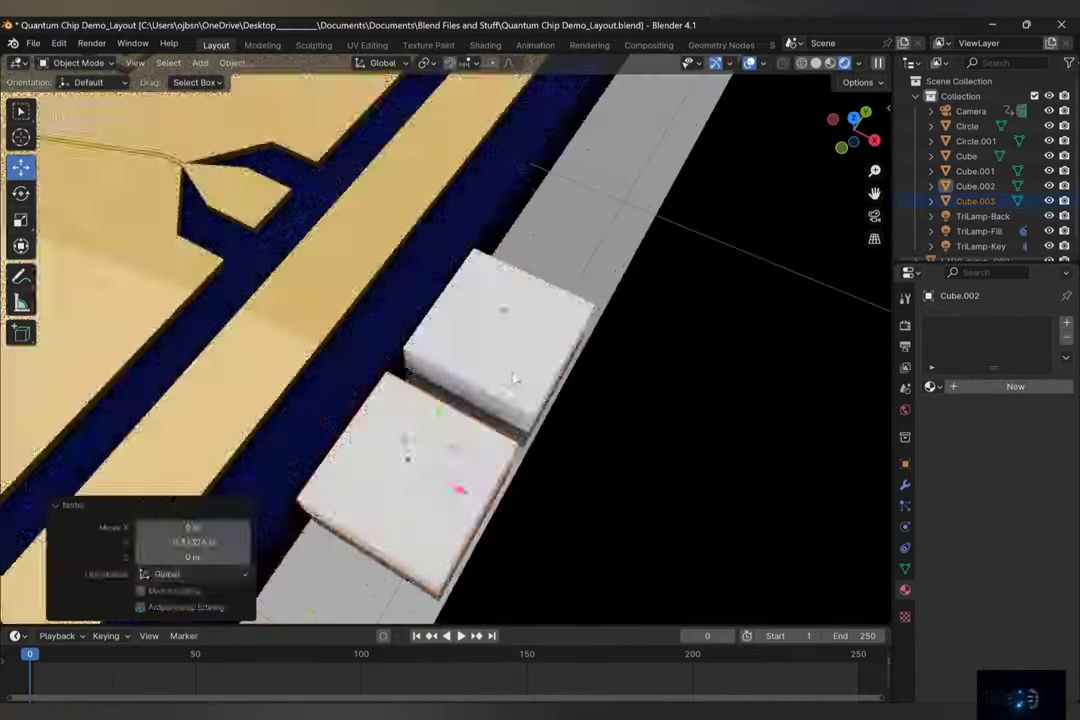
pyautogui.click(513, 378)
pyautogui.hotkey('ctrl', 'c')
pyautogui.hotkey('ctrl', 'v')
pyautogui.moveTo(525, 272); pyautogui.dragTo(594, 165)
pyautogui.moveTo(600, 260); pyautogui.dragTo(420, 190, button='middle')
# Copy the row of three blocks along Y to the other contact pad on the same side of the chip
pyautogui.click(275, 426)
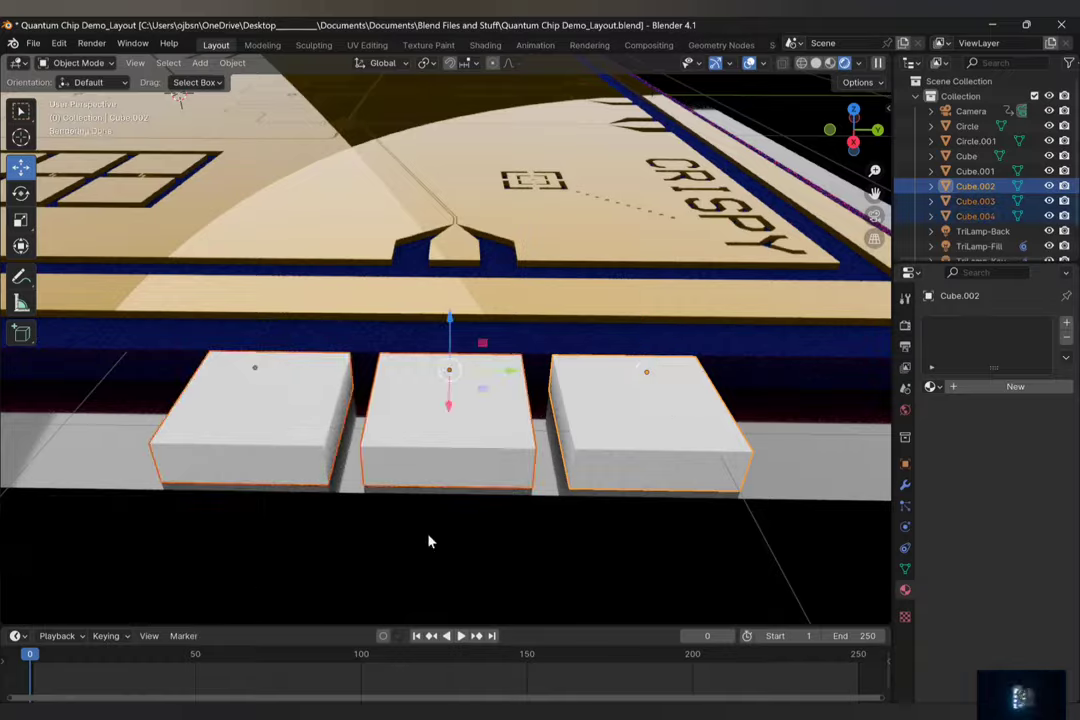
pyautogui.scroll(-6, 429, 532)
pyautogui.hotkey('ctrl', 'c')
pyautogui.hotkey('ctrl', 'v')
pyautogui.moveTo(510, 367); pyautogui.dragTo(80, 365)
pyautogui.keyDown('shift'); pyautogui.moveTo(90, 375); pyautogui.dragTo(510, 418, button='middle'); pyautogui.keyUp('shift')
pyautogui.scroll(3, 510, 420)
pyautogui.moveTo(530, 437); pyautogui.dragTo(521, 437)
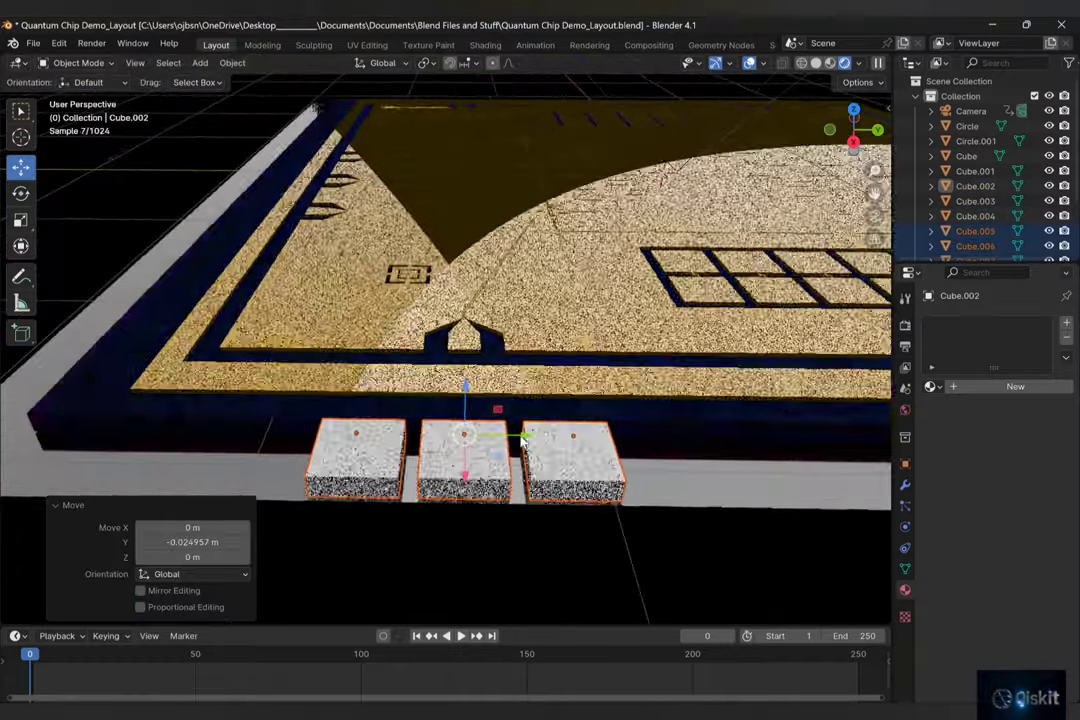
# Try to mirror the six blocks on the rim using the global orientation
pyautogui.moveTo(521, 440); pyautogui.dragTo(673, 465, button='middle')
pyautogui.scroll(-5, 673, 465)
pyautogui.keyDown('shift'); pyautogui.click(516, 286); pyautogui.keyUp('shift')
pyautogui.keyDown('shift'); pyautogui.click(518, 272); pyautogui.keyUp('shift')
pyautogui.keyDown('shift'); pyautogui.click(520, 258); pyautogui.keyUp('shift')
pyautogui.moveTo(603, 374); pyautogui.dragTo(640, 372, button='middle')
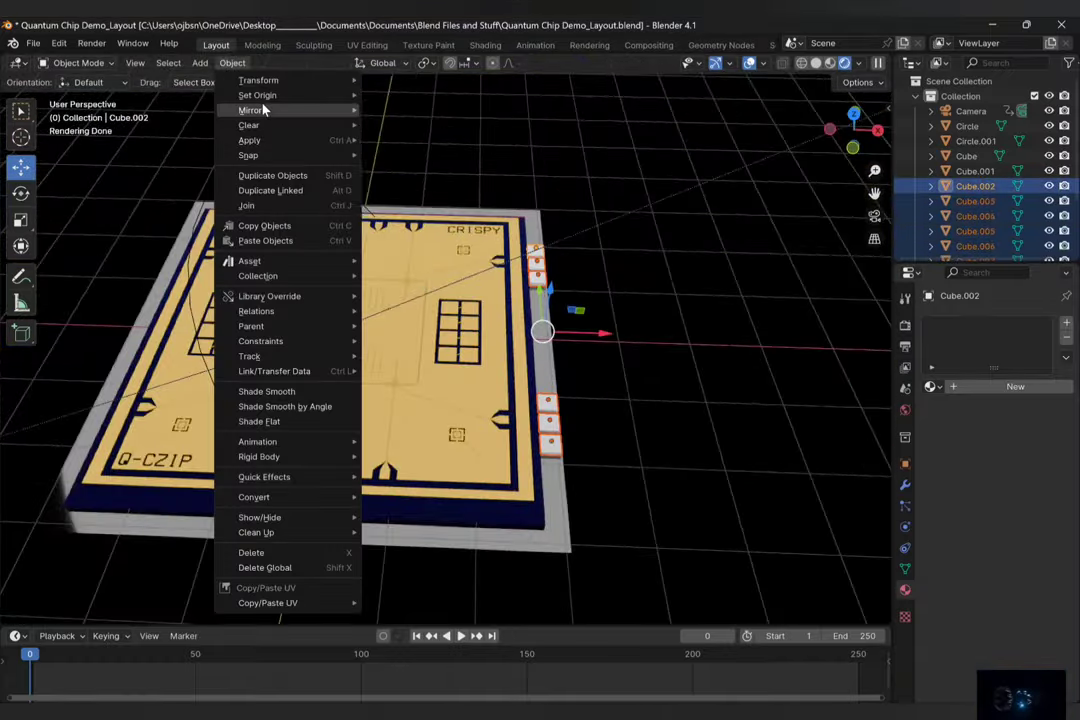
pyautogui.moveTo(264, 110)
pyautogui.click(395, 143)
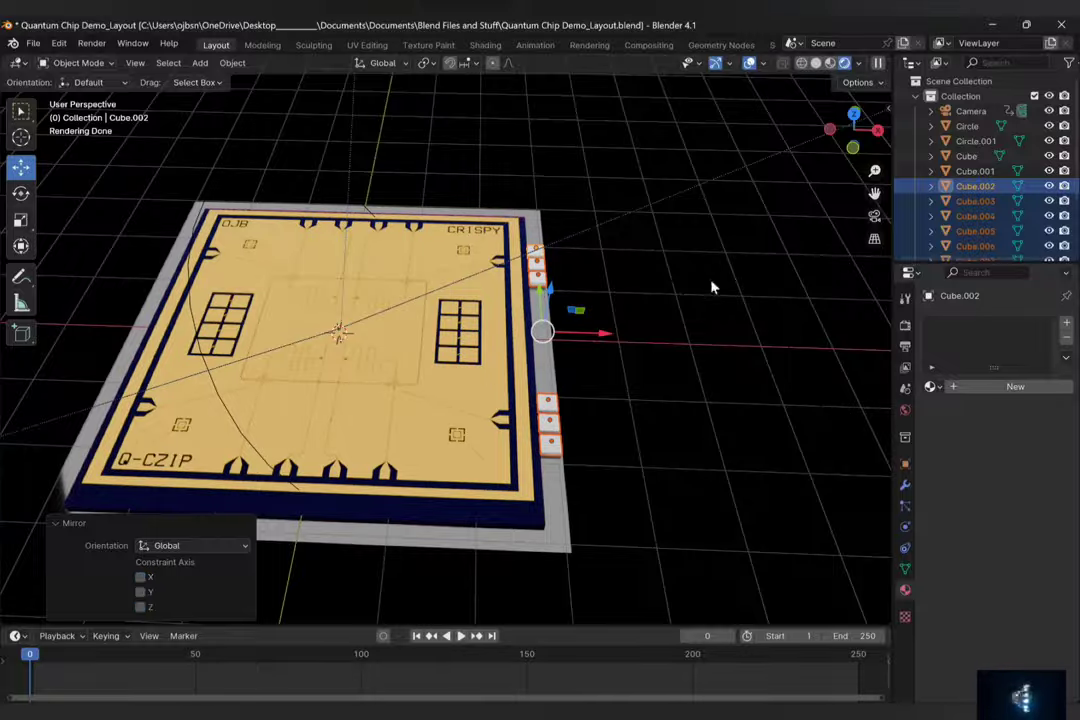
# Shift only the second row of three blocks along Y to center it on its contact pad
pyautogui.keyDown('ctrl'); pyautogui.moveTo(510, 230); pyautogui.dragTo(562, 294); pyautogui.keyUp('ctrl')
pyautogui.moveTo(600, 310); pyautogui.dragTo(450, 280, button='middle')
pyautogui.scroll(5, 460, 400)
pyautogui.keyDown('shift'); pyautogui.moveTo(440, 560); pyautogui.dragTo(569, 362, button='middle'); pyautogui.keyUp('shift')
pyautogui.scroll(4, 560, 400)
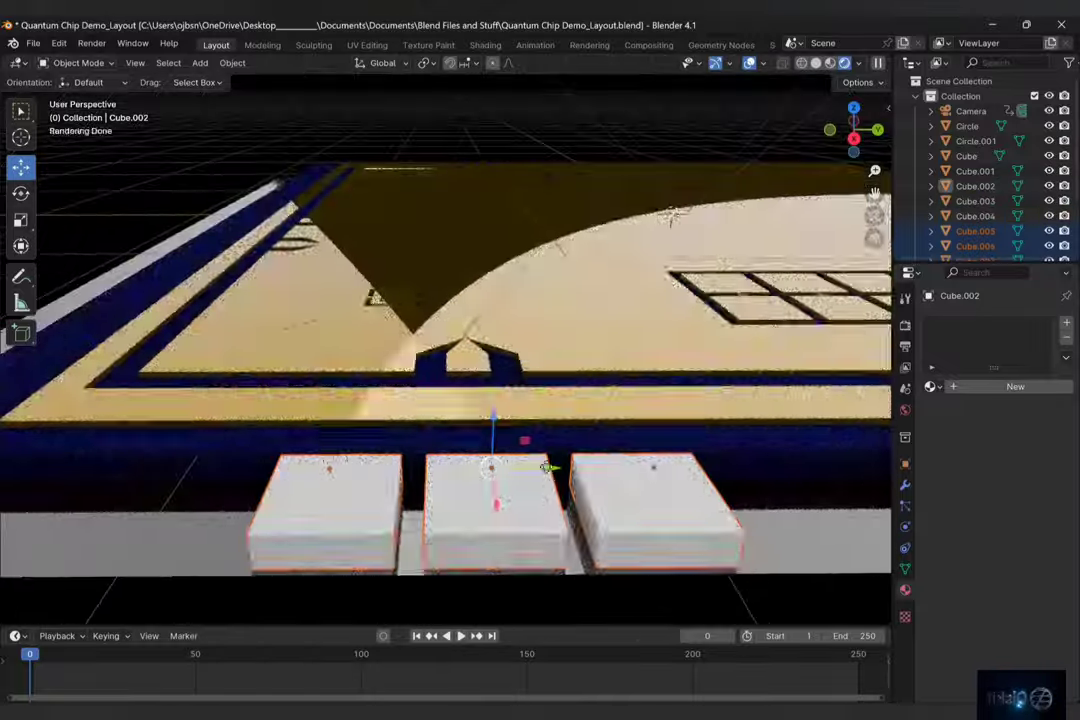
pyautogui.moveTo(552, 468); pyautogui.dragTo(528, 469)
# Copy all six blocks and move the copies about 5.9 m along X to the chip's opposite side
pyautogui.keyDown('shift'); pyautogui.moveTo(528, 469); pyautogui.dragTo(610, 434, button='middle'); pyautogui.keyUp('shift')
pyautogui.scroll(-5, 610, 434)
pyautogui.keyDown('shift'); pyautogui.moveTo(622, 125); pyautogui.dragTo(560, 222); pyautogui.keyUp('shift')
pyautogui.hotkey('ctrl', 'c')
pyautogui.hotkey('ctrl', 'v')
pyautogui.moveTo(651, 287); pyautogui.dragTo(112, 300)
pyautogui.scroll(4, 112, 300)
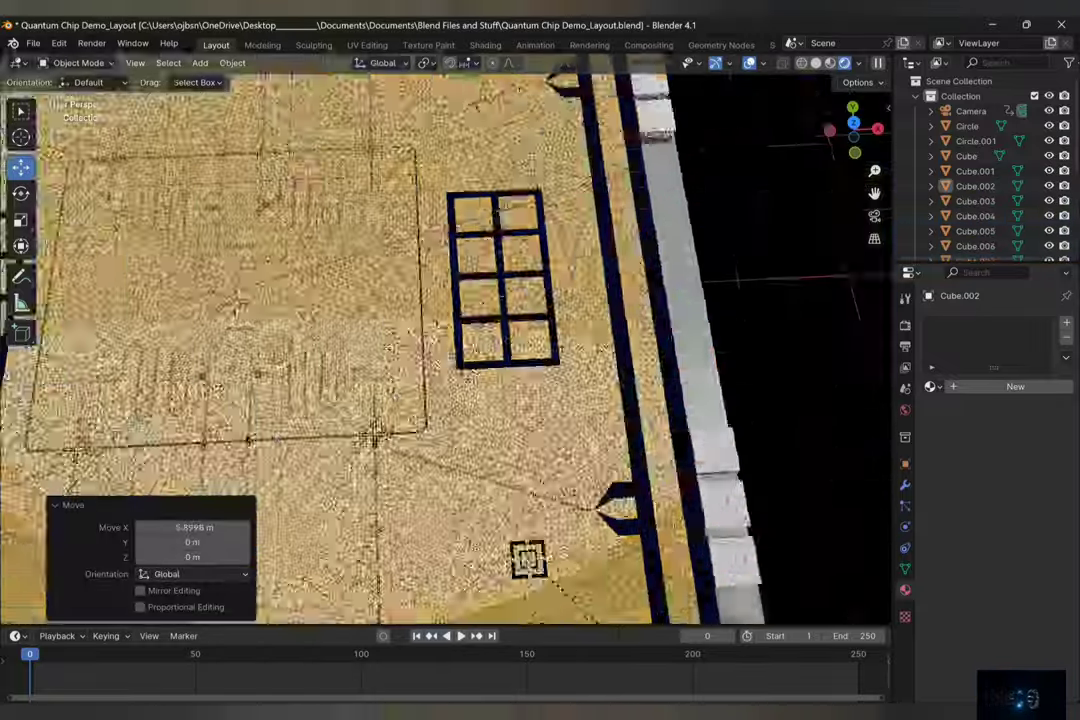
# Seat the six copied blocks on the opposite rim with X moves of about 0.05 m and 0.004 m
pyautogui.keyDown('shift'); pyautogui.moveTo(150, 385); pyautogui.dragTo(404, 380, button='middle'); pyautogui.keyUp('shift')
pyautogui.scroll(-4, 404, 380)
pyautogui.moveTo(448, 160); pyautogui.dragTo(454, 160)
pyautogui.scroll(4, 445, 300)
pyautogui.moveTo(435, 330); pyautogui.dragTo(460, 325, button='middle')
pyautogui.scroll(-6, 480, 325)
pyautogui.keyDown('shift'); pyautogui.moveTo(505, 325); pyautogui.dragTo(299, 325, button='middle'); pyautogui.keyUp('shift')
pyautogui.scroll(6, 434, 381)
pyautogui.scroll(-5, 434, 381)
pyautogui.keyDown('shift'); pyautogui.moveTo(330, 370); pyautogui.dragTo(663, 362, button='middle'); pyautogui.keyUp('shift')
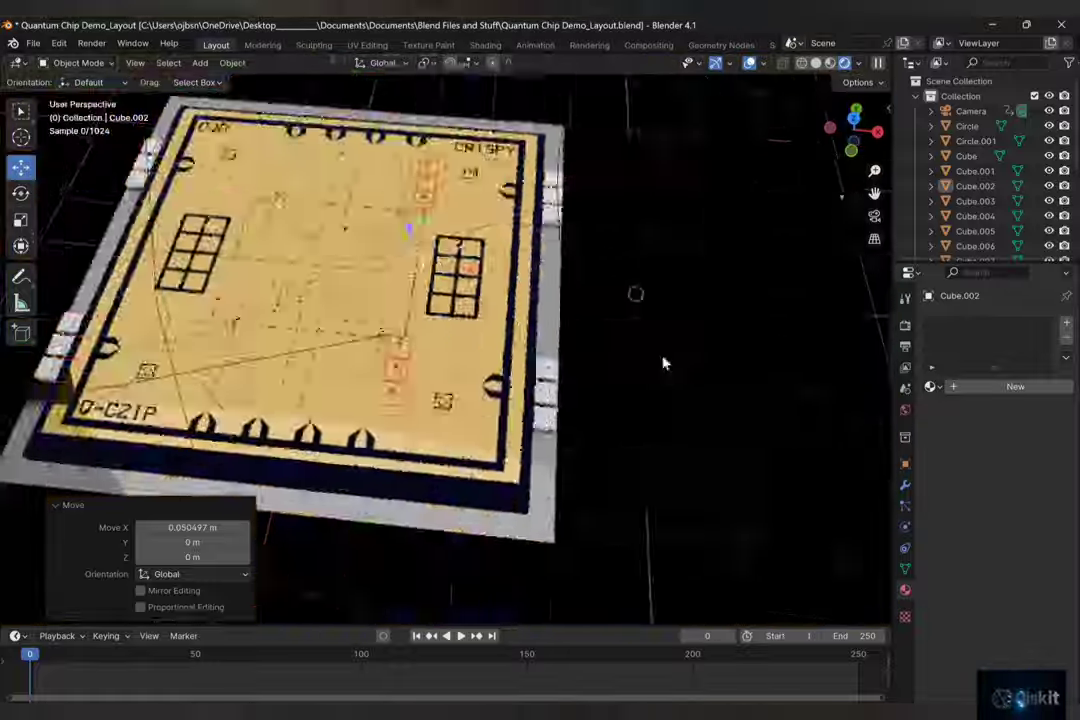
pyautogui.scroll(6, 540, 358)
pyautogui.moveTo(531, 357); pyautogui.dragTo(500, 270, button='middle')
pyautogui.moveTo(499, 111); pyautogui.dragTo(503, 112)
pyautogui.scroll(-7, 482, 243)
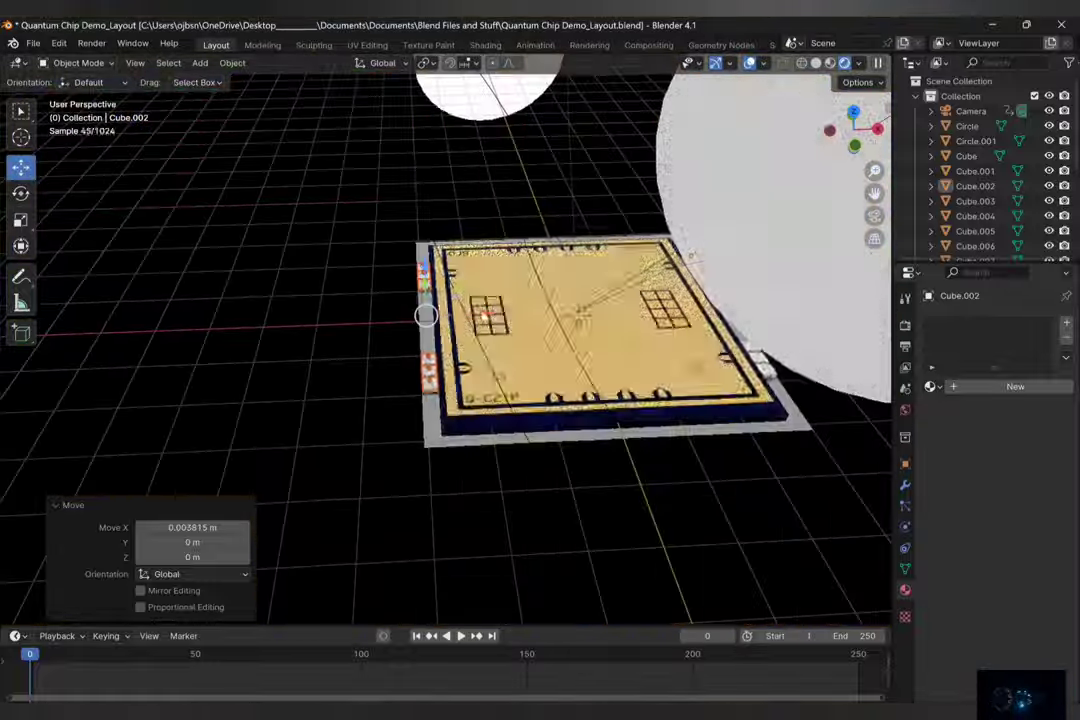
# Copy the three blocks beside the CRISPY pad and move the copies about -3.02 m along X over the chip
pyautogui.moveTo(482, 243); pyautogui.dragTo(485, 330, button='middle')
pyautogui.keyDown('shift'); pyautogui.moveTo(640, 330); pyautogui.dragTo(480, 300, button='middle'); pyautogui.keyUp('shift')
pyautogui.keyDown('shift'); pyautogui.click(594, 146); pyautogui.keyUp('shift')
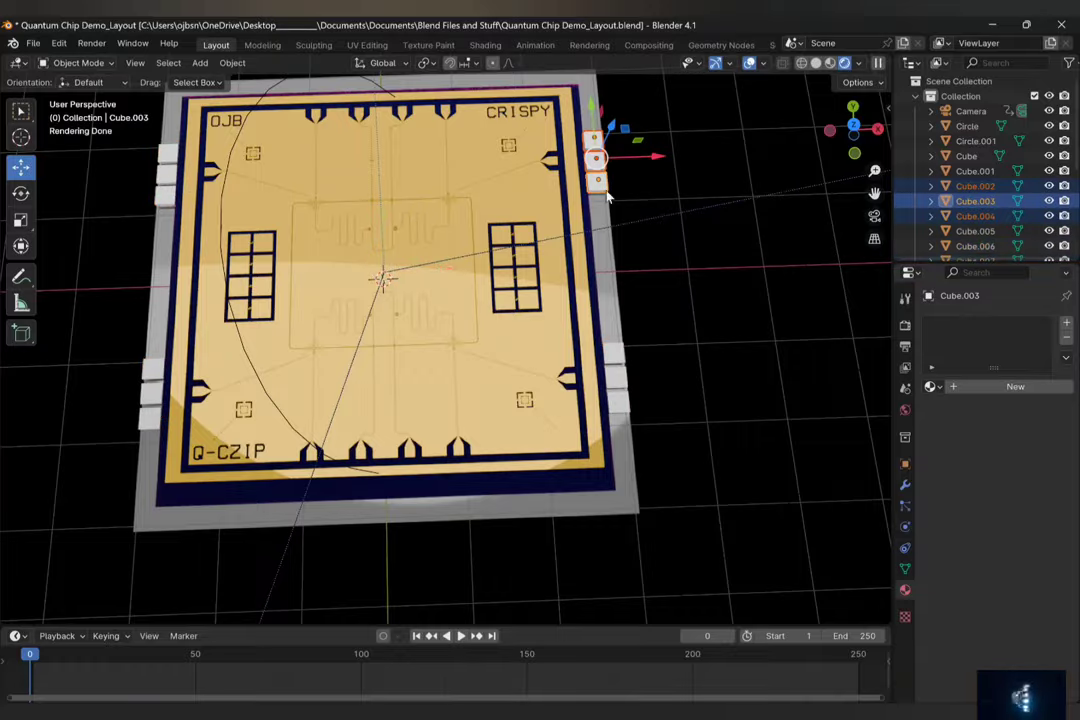
pyautogui.hotkey('ctrl', 'c')
pyautogui.hotkey('ctrl', 'v')
pyautogui.moveTo(655, 157); pyautogui.dragTo(433, 163)
# Rotate the copied row of three blocks to run parallel to the chip edge between OJB and CRISPY
pyautogui.press('KP_0')
pyautogui.click(21, 193)
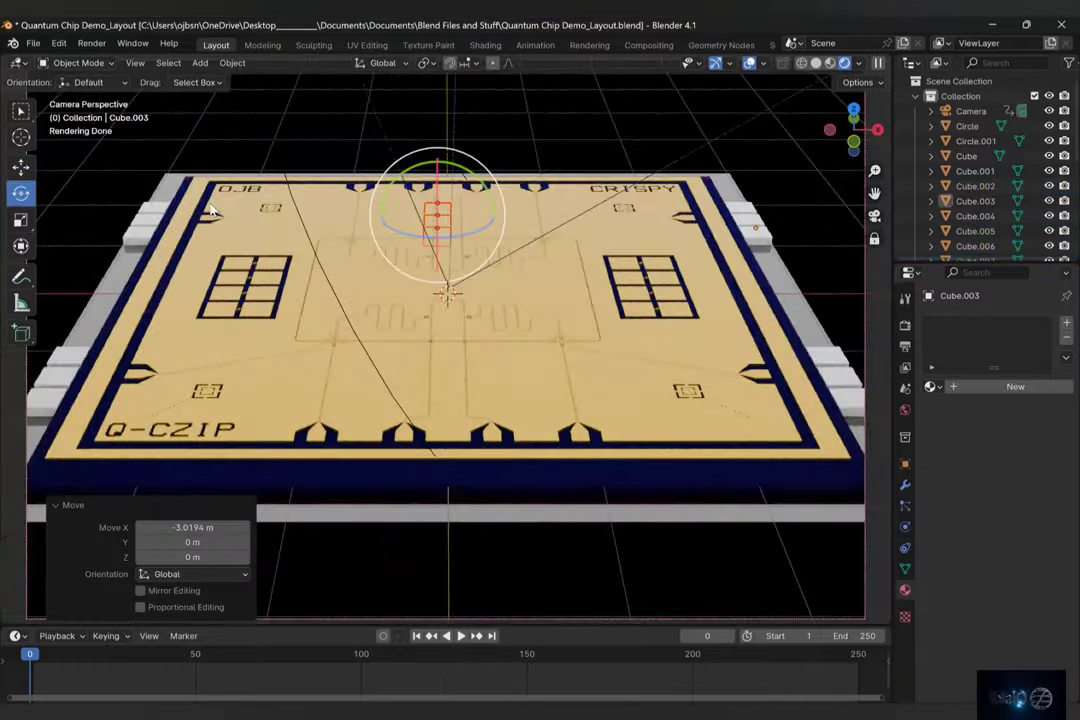
pyautogui.hotkey('ctrl', 'z')
pyautogui.moveTo(538, 148); pyautogui.dragTo(326, 370, button='middle')
pyautogui.click(21, 193)
pyautogui.keyDown('ctrl'); pyautogui.moveTo(220, 402); pyautogui.dragTo(410, 383); pyautogui.keyUp('ctrl')
# Move the rotated row about 1.32 m along Y onto the plate's rim between OJB and CRISPY
pyautogui.click(21, 167)
pyautogui.scroll(6, 430, 383)
pyautogui.keyDown('shift'); pyautogui.moveTo(530, 520); pyautogui.dragTo(425, 320, button='middle'); pyautogui.keyUp('shift')
pyautogui.moveTo(434, 345); pyautogui.dragTo(443, 640)
pyautogui.scroll(-1, 445, 565)
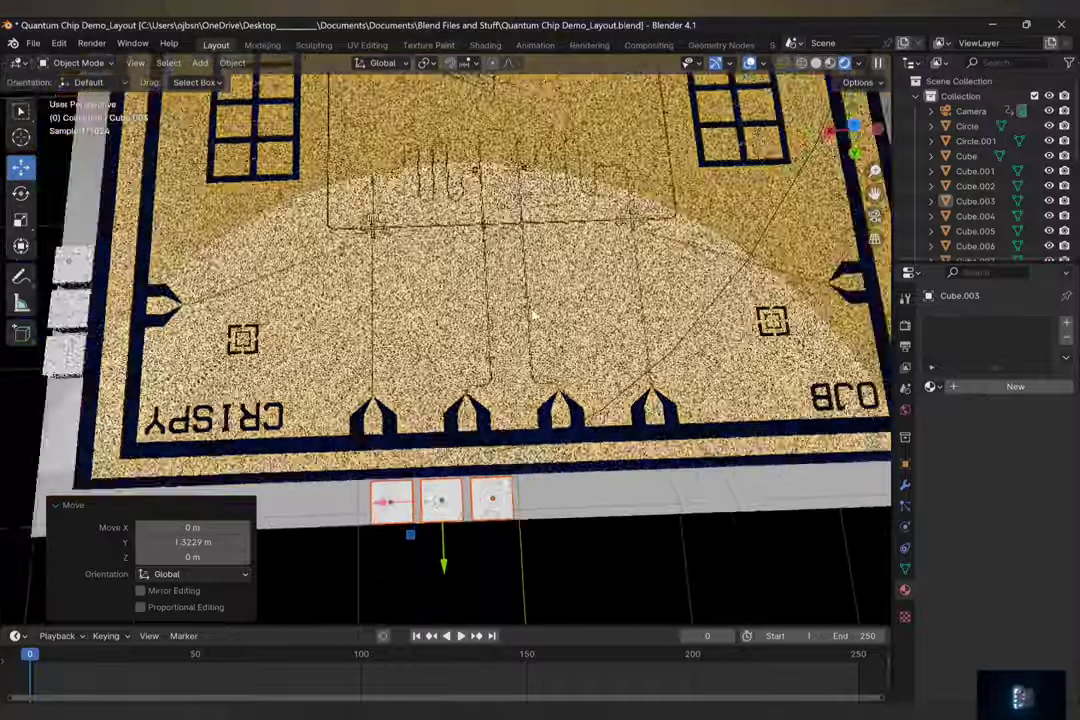
pyautogui.moveTo(442, 330); pyautogui.dragTo(592, 300, button='middle')
pyautogui.moveTo(499, 297); pyautogui.dragTo(498, 297)
# Duplicate the end block of the rotated row and move the copy along X toward the outermost pad near OJB
pyautogui.moveTo(498, 300); pyautogui.dragTo(320, 325, button='middle')
pyautogui.click(510, 322)
pyautogui.hotkey('ctrl', 'c')
pyautogui.hotkey('ctrl', 'v')
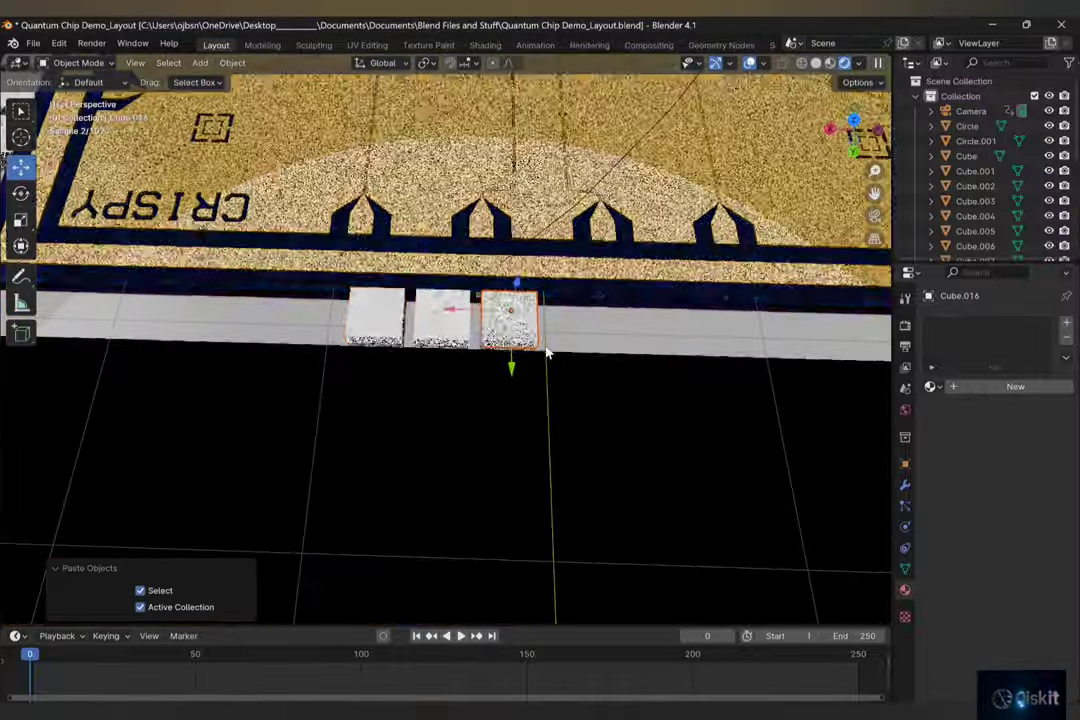
pyautogui.moveTo(451, 306); pyautogui.dragTo(532, 307)
pyautogui.scroll(6, 530, 315)
pyautogui.moveTo(510, 330); pyautogui.dragTo(515, 295, button='middle')
pyautogui.moveTo(592, 235); pyautogui.dragTo(582, 235)
pyautogui.scroll(-6, 560, 260)
pyautogui.moveTo(446, 323); pyautogui.dragTo(648, 323)
# Spread the blocks along X so each of the four sits opposite its contact pad
pyautogui.keyDown('shift'); pyautogui.moveTo(622, 268); pyautogui.dragTo(410, 268, button='middle'); pyautogui.keyUp('shift')
pyautogui.scroll(2, 412, 270)
pyautogui.keyDown('shift'); pyautogui.moveTo(300, 320); pyautogui.dragTo(465, 332, button='middle'); pyautogui.keyUp('shift')
pyautogui.click(240, 342)
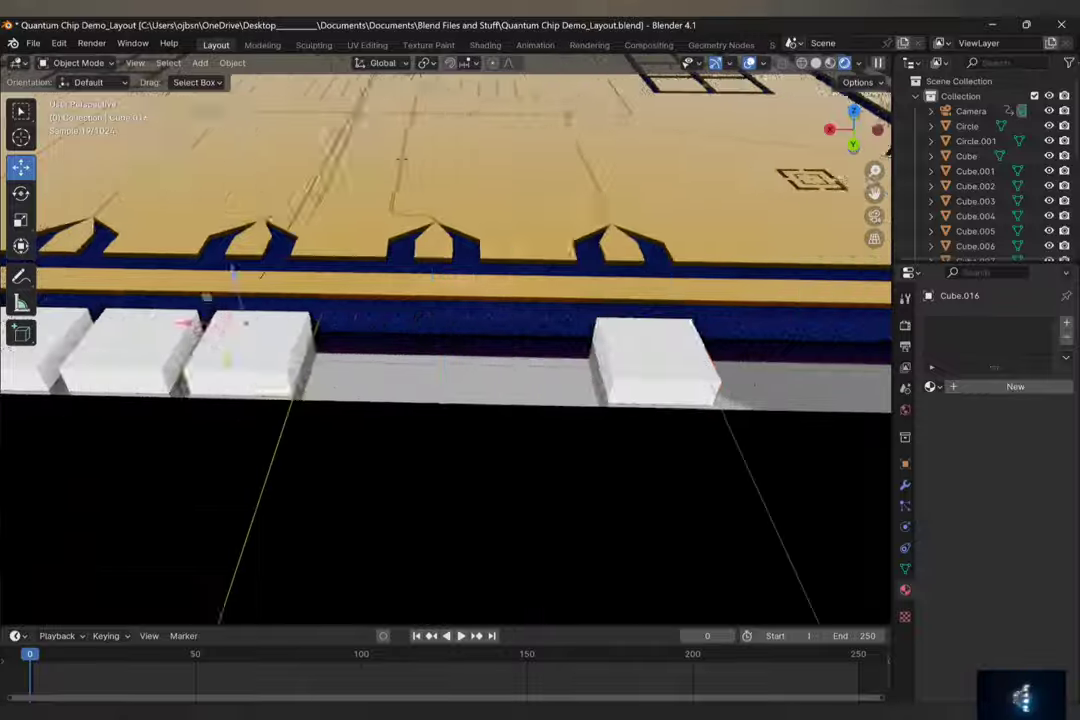
pyautogui.moveTo(190, 324); pyautogui.dragTo(400, 328)
pyautogui.keyDown('shift'); pyautogui.moveTo(328, 322); pyautogui.dragTo(550, 325, button='middle'); pyautogui.keyUp('shift')
pyautogui.click(400, 348)
pyautogui.moveTo(336, 323); pyautogui.dragTo(412, 323)
pyautogui.keyDown('shift'); pyautogui.moveTo(280, 325); pyautogui.dragTo(470, 330, button='middle'); pyautogui.keyUp('shift')
pyautogui.click(458, 350)
pyautogui.moveTo(400, 334)
pyautogui.mouseDown()
pyautogui.moveTo(372, 334)
pyautogui.moveTo(388, 335)
pyautogui.mouseUp()
# Copy three of the spaced blocks between OJB and CRISPY and move the copies along X into the gaps
pyautogui.scroll(-5, 400, 335)
pyautogui.moveTo(410, 305); pyautogui.dragTo(398, 342, button='middle')
pyautogui.keyDown('shift'); pyautogui.moveTo(560, 340); pyautogui.dragTo(371, 337, button='middle'); pyautogui.keyUp('shift')
pyautogui.scroll(2, 365, 337)
pyautogui.keyDown('shift'); pyautogui.click(295, 347); pyautogui.keyUp('shift')
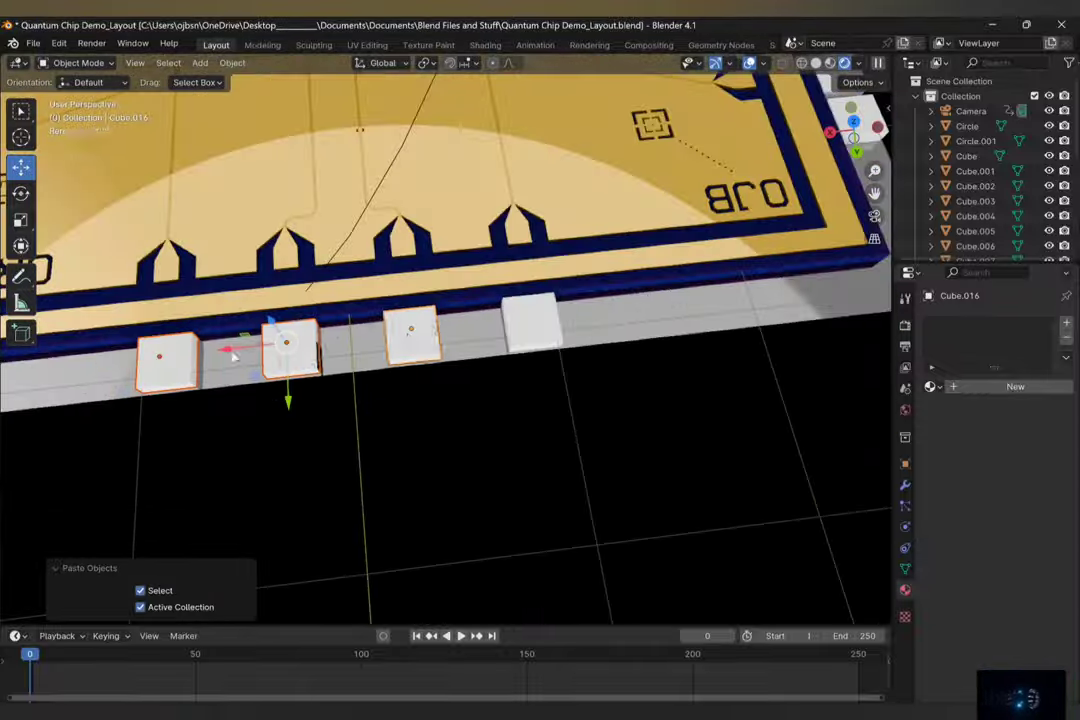
pyautogui.moveTo(288, 349); pyautogui.dragTo(287, 349)
# Nudge the three copied blocks along X so they sit evenly between their neighbours
pyautogui.keyDown('shift'); pyautogui.moveTo(290, 349); pyautogui.dragTo(395, 355, button='middle'); pyautogui.keyUp('shift')
pyautogui.moveTo(420, 355); pyautogui.dragTo(398, 353, button='middle')
pyautogui.scroll(6, 398, 353)
pyautogui.moveTo(404, 342); pyautogui.dragTo(402, 340)
pyautogui.scroll(-4, 480, 385)
pyautogui.scroll(-4, 542, 425)
# Copy the end block nearest CRISPY and move the copy about 0.318 m along X to extend the row, evening its gap
pyautogui.click(265, 345)
pyautogui.moveTo(203, 342); pyautogui.dragTo(141, 344)
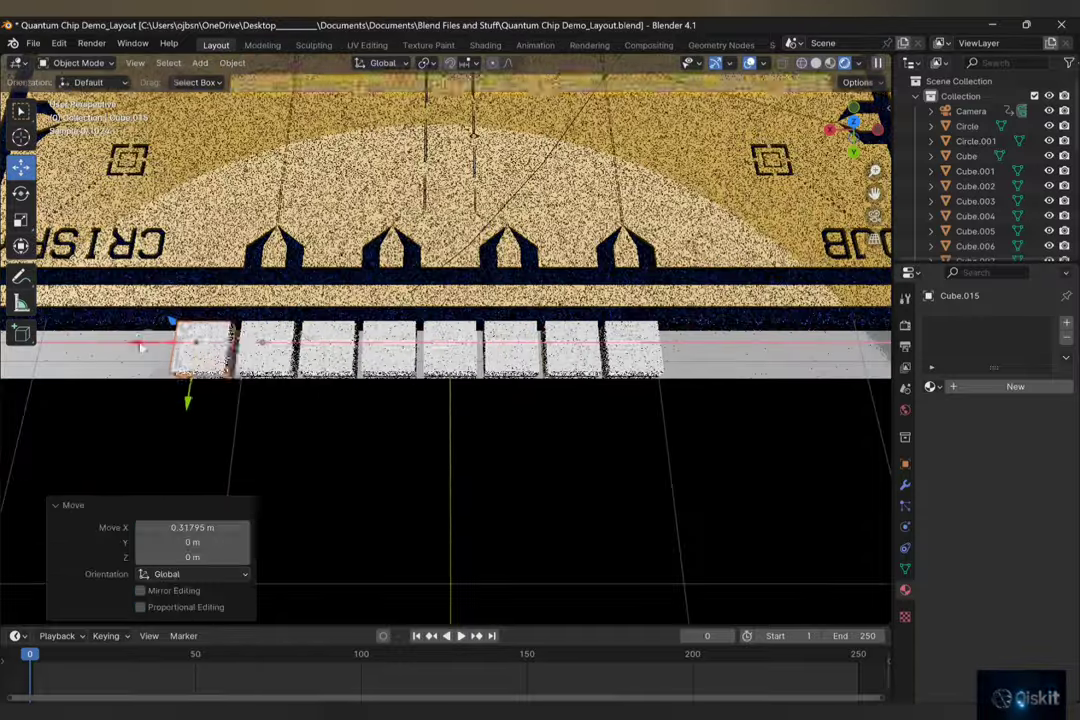
pyautogui.keyDown('shift'); pyautogui.moveTo(145, 345); pyautogui.dragTo(360, 366, button='middle'); pyautogui.keyUp('shift')
pyautogui.scroll(7, 450, 380)
pyautogui.moveTo(280, 404); pyautogui.dragTo(297, 402)
# Preview the scene's materials, then copy the block at the row's OJB end and move the copy along X beyond it
pyautogui.keyDown('shift'); pyautogui.moveTo(438, 379); pyautogui.dragTo(356, 404, button='middle'); pyautogui.keyUp('shift')
pyautogui.moveTo(520, 400); pyautogui.dragTo(540, 262, button='middle')
pyautogui.click(830, 63)
pyautogui.scroll(-2, 532, 316)
pyautogui.scroll(-2, 532, 316)
pyautogui.keyDown('shift'); pyautogui.moveTo(532, 316); pyautogui.dragTo(300, 322, button='middle'); pyautogui.keyUp('shift')
pyautogui.click(459, 332)
pyautogui.hotkey('ctrl', 'c')
pyautogui.hotkey('ctrl', 'v')
pyautogui.moveTo(357, 289); pyautogui.dragTo(508, 288)
# Fine-tune the new OJB-end block by about 0.001 m along X to match the row's spacing
pyautogui.moveTo(490, 300); pyautogui.dragTo(462, 388, button='middle')
pyautogui.moveTo(487, 375); pyautogui.dragTo(485, 375)
pyautogui.scroll(6, 484, 373)
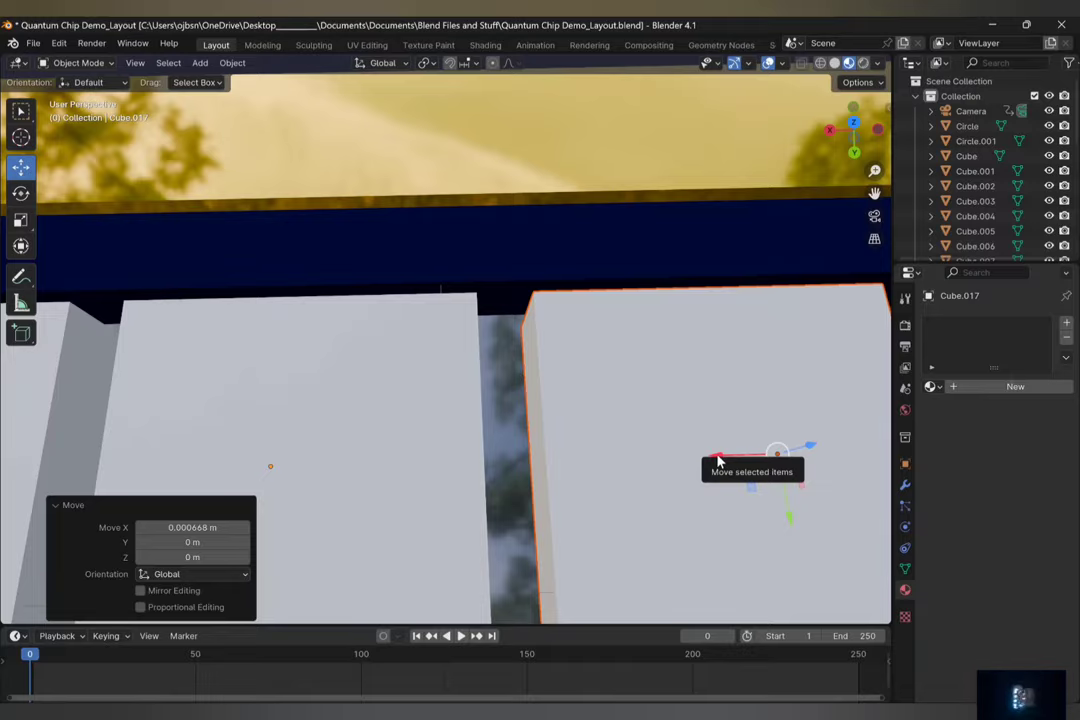
pyautogui.moveTo(751, 384); pyautogui.dragTo(762, 424, button='middle')
pyautogui.moveTo(740, 420); pyautogui.dragTo(740, 420)
pyautogui.scroll(-10, 738, 418)
pyautogui.keyDown('shift'); pyautogui.moveTo(600, 400); pyautogui.dragTo(738, 412, button='middle'); pyautogui.keyUp('shift')
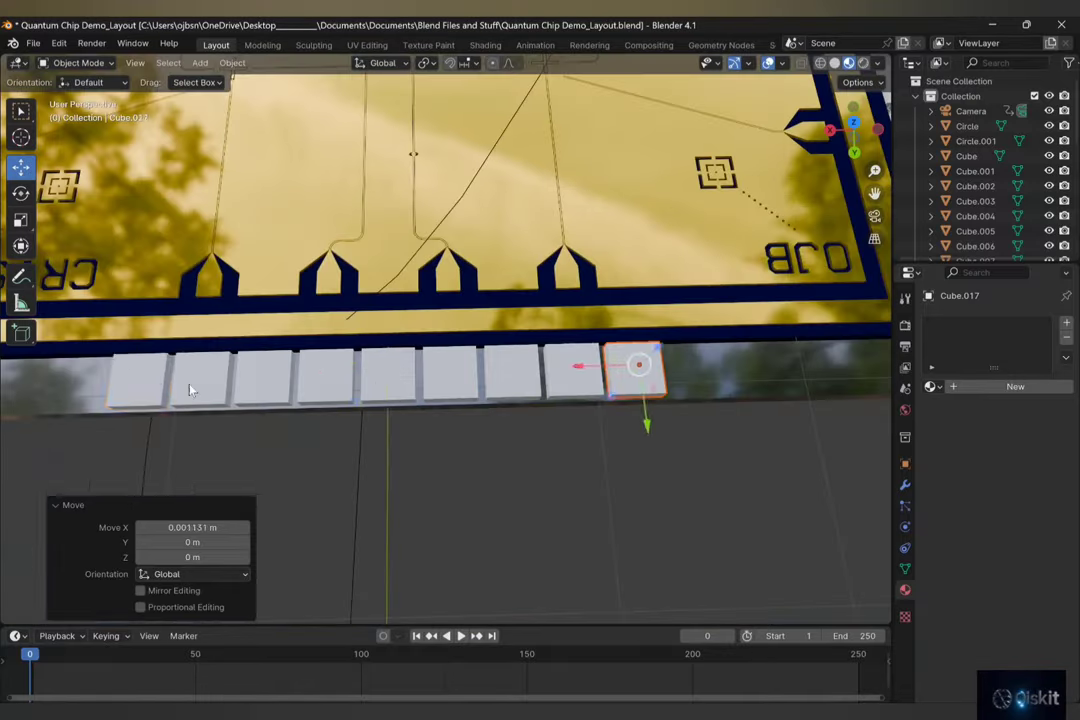
# Copy the whole row of nine blocks and move the copies -5.9064 m along Y to the Q-CZIP side
pyautogui.moveTo(110, 412); pyautogui.dragTo(655, 362)
pyautogui.scroll(-4, 542, 429)
pyautogui.scroll(-3, 545, 429)
pyautogui.keyDown('shift'); pyautogui.moveTo(558, 417); pyautogui.dragTo(560, 471, button='middle'); pyautogui.keyUp('shift')
pyautogui.click(414, 177)
pyautogui.moveTo(414, 177); pyautogui.dragTo(489, 345, button='middle')
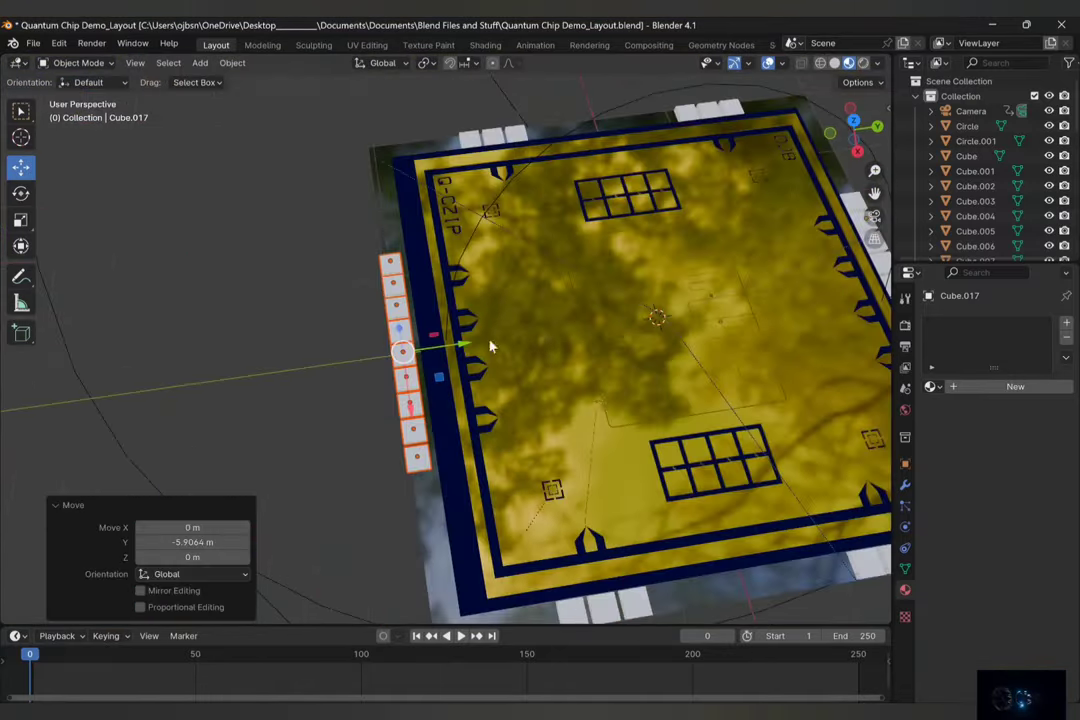
# Move the copied nine-block row 0.2724 m along Y toward the chip edge beside Q-CZIP
pyautogui.scroll(-2, 481, 357)
pyautogui.scroll(1, 500, 363)
pyautogui.moveTo(345, 359); pyautogui.dragTo(359, 357)
pyautogui.scroll(3, 362, 370)
pyautogui.keyDown('shift'); pyautogui.moveTo(362, 378); pyautogui.dragTo(500, 380, button='middle'); pyautogui.keyUp('shift')
pyautogui.keyDown('shift'); pyautogui.moveTo(470, 230); pyautogui.dragTo(485, 374, button='middle'); pyautogui.keyUp('shift')
pyautogui.scroll(3, 590, 412)
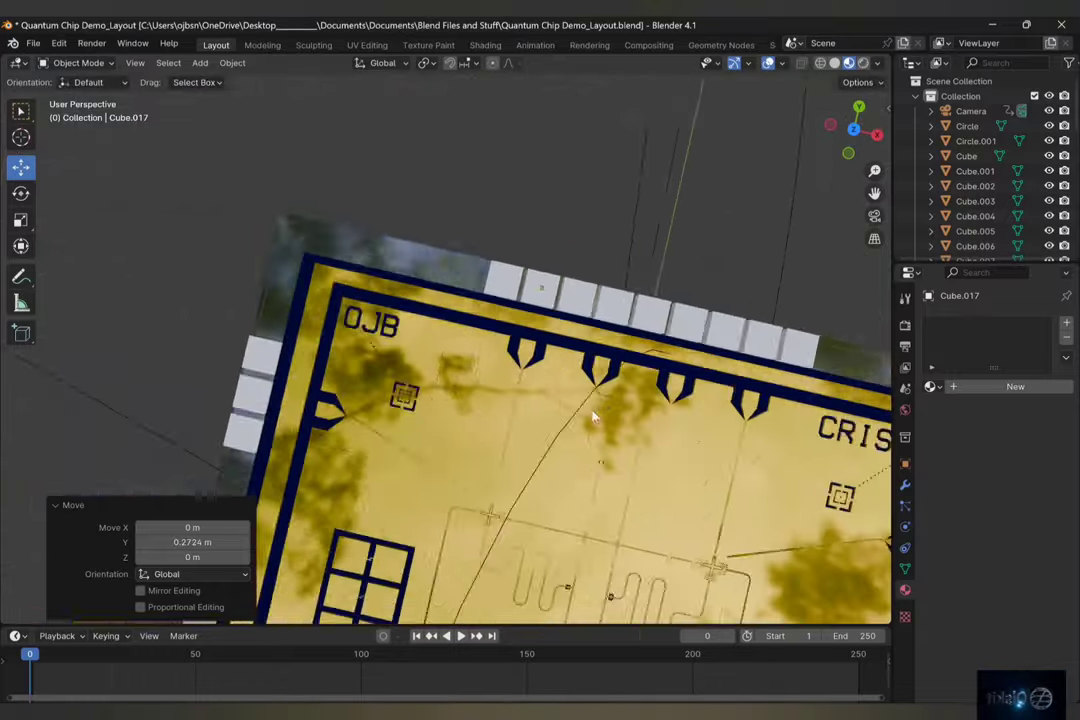
# Edit the base plate and move its side face beside Q-CZIP about 0.187 m along Y
pyautogui.moveTo(595, 415); pyautogui.dragTo(490, 420, button='middle')
pyautogui.click(490, 430)
pyautogui.click(80, 63)
pyautogui.click(97, 98)
pyautogui.click(410, 445)
pyautogui.moveTo(405, 412); pyautogui.dragTo(405, 388)
pyautogui.moveTo(430, 405); pyautogui.dragTo(556, 535, button='middle')
pyautogui.scroll(-4, 560, 480)
pyautogui.moveTo(558, 440); pyautogui.dragTo(578, 460, button='middle')
pyautogui.scroll(5, 310, 487)
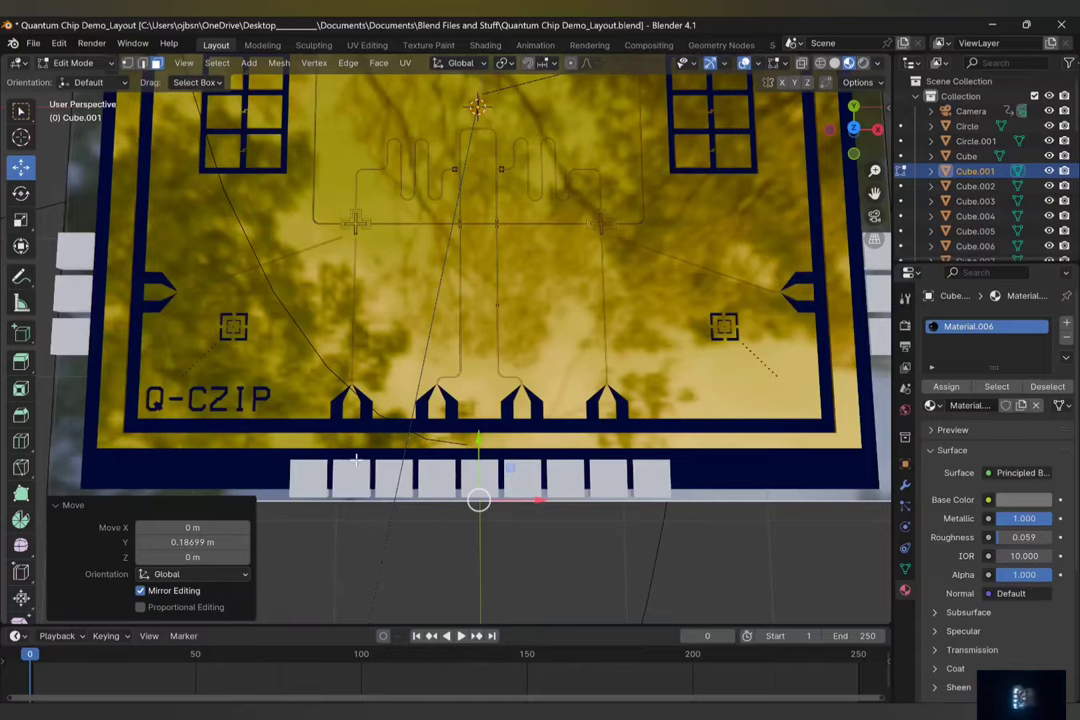
# Edit the blue substrate and move its side face beside Q-CZIP inward along Y
pyautogui.moveTo(355, 458); pyautogui.dragTo(493, 424, button='middle')
pyautogui.moveTo(330, 467); pyautogui.dragTo(400, 440, button='middle')
pyautogui.click(82, 63)
pyautogui.click(84, 80)
pyautogui.click(352, 445)
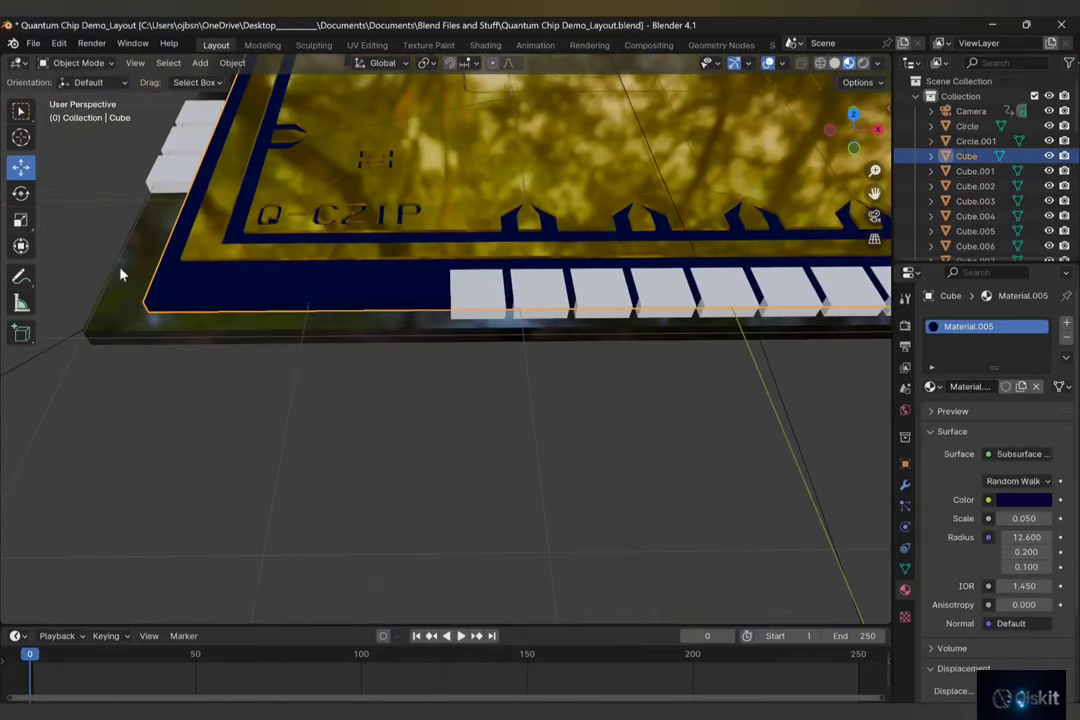
pyautogui.click(84, 97)
pyautogui.click(446, 434)
pyautogui.moveTo(451, 386); pyautogui.dragTo(451, 370)
# Pull the substrate's Q-CZIP side face about 0.053 m further along Y and fine-tune it against the block row
pyautogui.moveTo(462, 305); pyautogui.dragTo(640, 397, button='middle')
pyautogui.moveTo(649, 398); pyautogui.dragTo(649, 391)
pyautogui.scroll(-4, 600, 385)
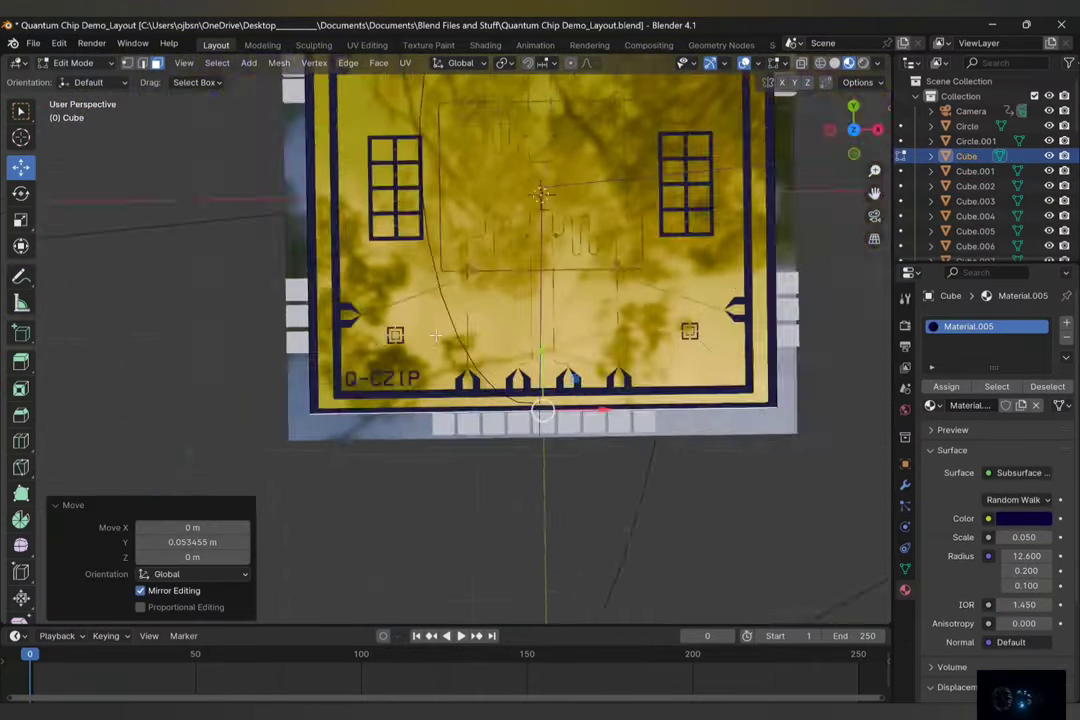
pyautogui.moveTo(530, 345); pyautogui.dragTo(495, 296, button='middle')
pyautogui.scroll(3, 495, 296)
pyautogui.moveTo(514, 266); pyautogui.dragTo(514, 268)
pyautogui.scroll(2, 510, 436)
pyautogui.keyDown('shift'); pyautogui.moveTo(510, 436); pyautogui.dragTo(429, 482, button='middle'); pyautogui.keyUp('shift')
# Select the nine blocks beside Q-CZIP and shift them slightly along Y on the base plate's rim
pyautogui.click(82, 63)
pyautogui.click(84, 80)
pyautogui.keyDown('shift'); pyautogui.click(230, 364); pyautogui.keyUp('shift')
pyautogui.keyDown('shift'); pyautogui.click(284, 366); pyautogui.keyUp('shift')
pyautogui.keyDown('shift'); pyautogui.click(346, 369); pyautogui.keyUp('shift')
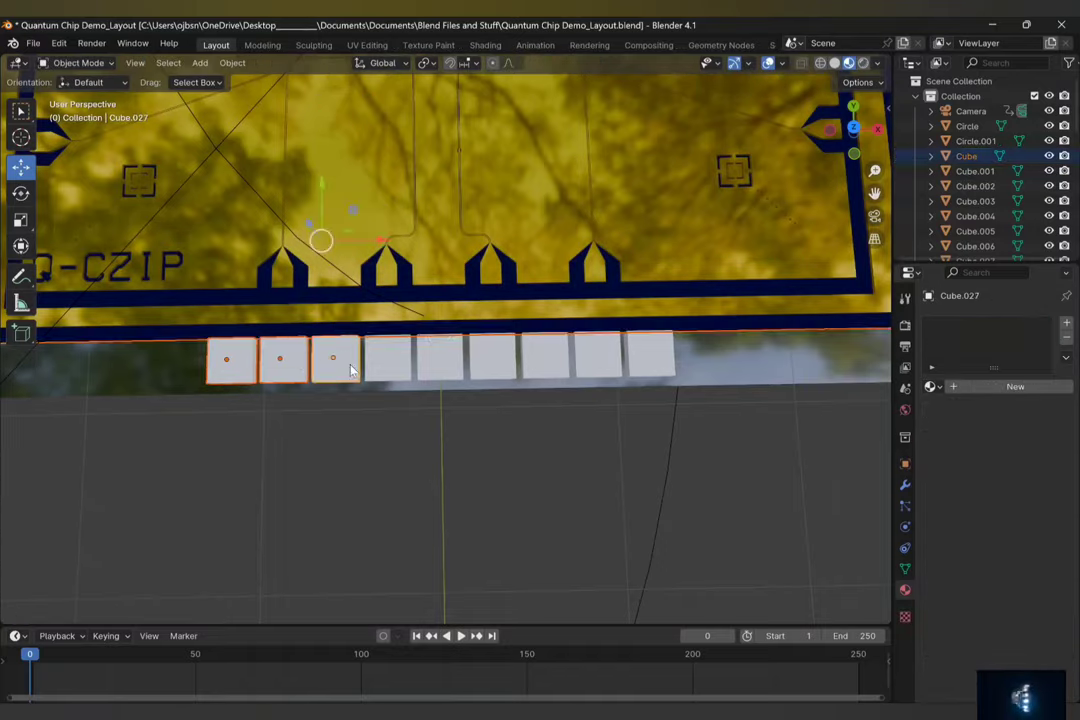
pyautogui.keyDown('shift'); pyautogui.click(545, 358); pyautogui.keyUp('shift')
pyautogui.keyDown('shift'); pyautogui.click(592, 361); pyautogui.keyUp('shift')
pyautogui.keyDown('shift'); pyautogui.click(649, 358); pyautogui.keyUp('shift')
pyautogui.moveTo(439, 296); pyautogui.dragTo(439, 303)
pyautogui.moveTo(330, 330); pyautogui.dragTo(255, 268, button='middle')
pyautogui.keyDown('shift'); pyautogui.moveTo(255, 268); pyautogui.dragTo(478, 262, button='middle'); pyautogui.keyUp('shift')
pyautogui.moveTo(605, 112); pyautogui.dragTo(594, 110)
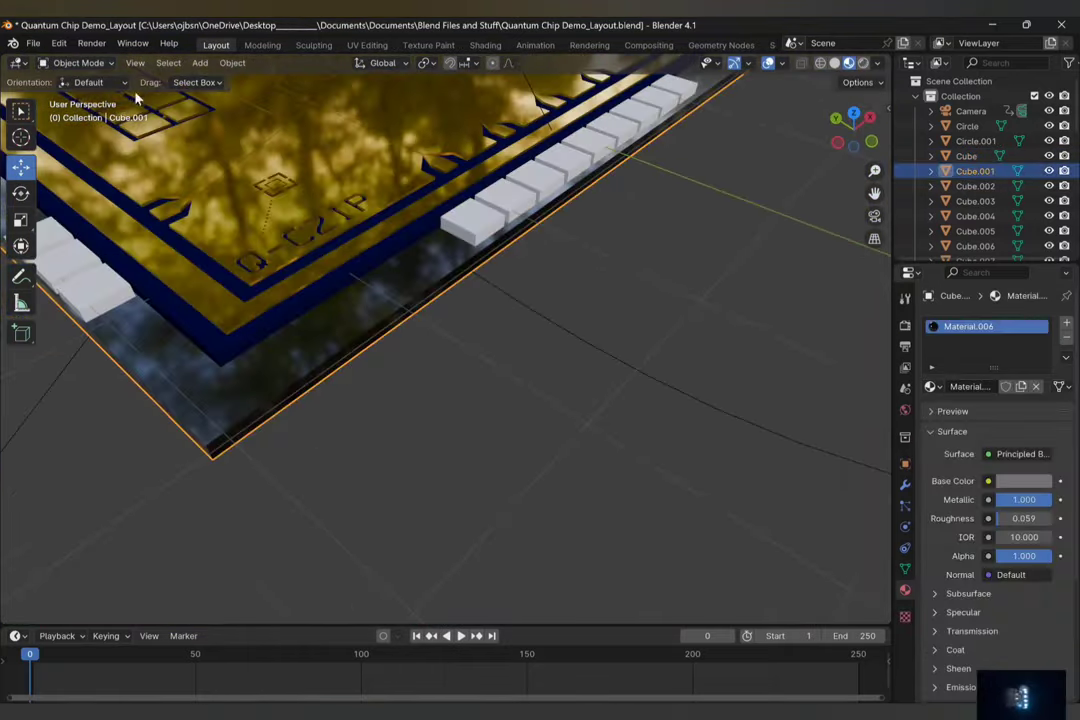
# Trim the base plate by moving its Q-CZIP side face along Y closer to the block row
pyautogui.press('Tab')
pyautogui.press('g')
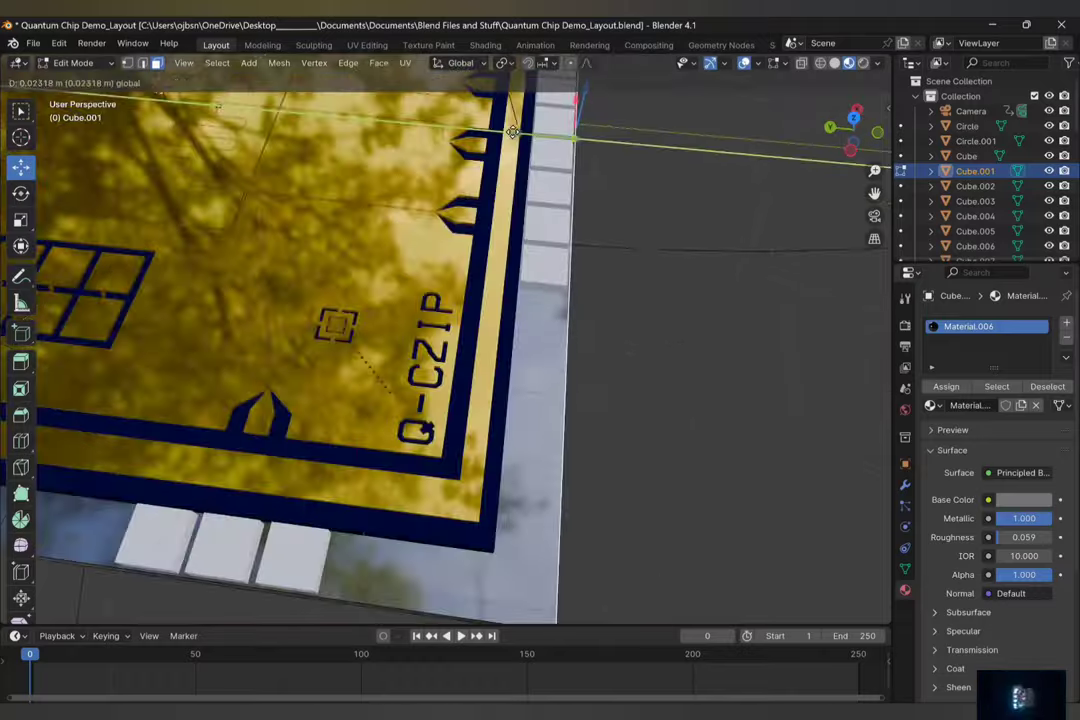
pyautogui.moveTo(512, 132); pyautogui.dragTo(511, 132)
pyautogui.moveTo(511, 134)
pyautogui.mouseDown(button='middle')
pyautogui.moveTo(480, 150)
pyautogui.moveTo(500, 140)
pyautogui.mouseUp(button='middle')
pyautogui.moveTo(500, 90); pyautogui.dragTo(493, 90)
pyautogui.moveTo(600, 220); pyautogui.dragTo(505, 321, button='middle')
pyautogui.click(489, 321)
# Select every contact block on all four sides of the chip and join them into one object
pyautogui.scroll(-5, 489, 321)
pyautogui.scroll(3, 483, 321)
pyautogui.scroll(-3, 505, 321)
pyautogui.keyDown('shift'); pyautogui.click(413, 180); pyautogui.keyUp('shift')
pyautogui.keyDown('shift'); pyautogui.click(430, 180); pyautogui.keyUp('shift')
pyautogui.keyDown('shift'); pyautogui.click(447, 180); pyautogui.keyUp('shift')
pyautogui.keyDown('shift'); pyautogui.click(449, 180); pyautogui.keyUp('shift')
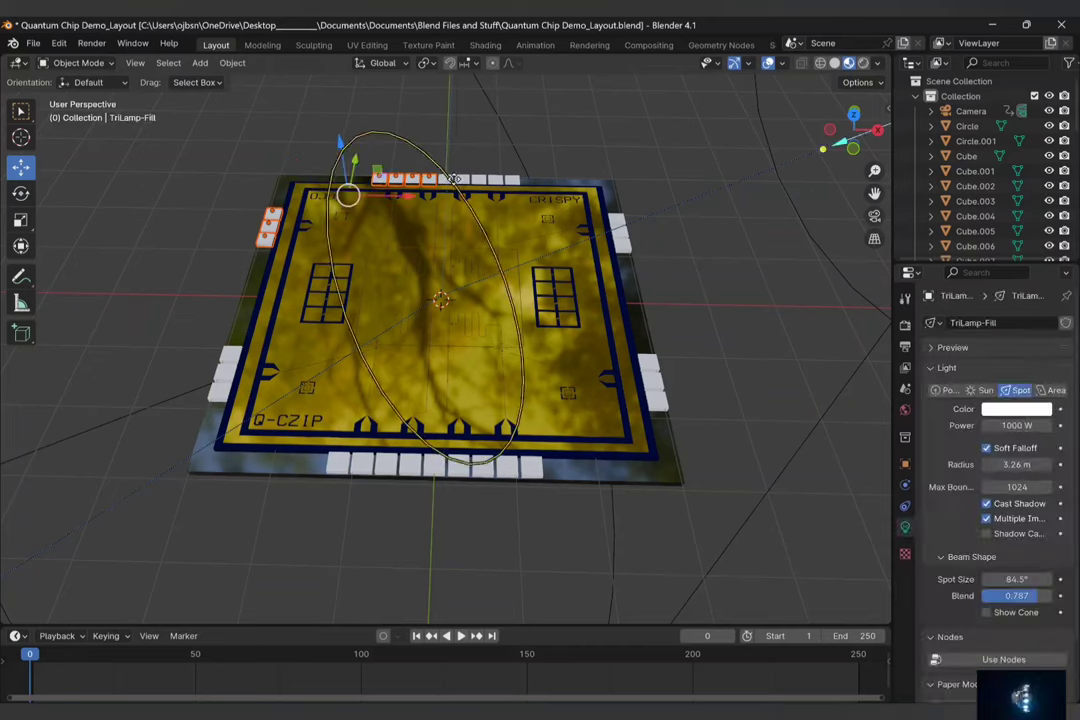
pyautogui.keyDown('shift'); pyautogui.click(231, 356); pyautogui.keyUp('shift')
pyautogui.keyDown('shift'); pyautogui.click(226, 374); pyautogui.keyUp('shift')
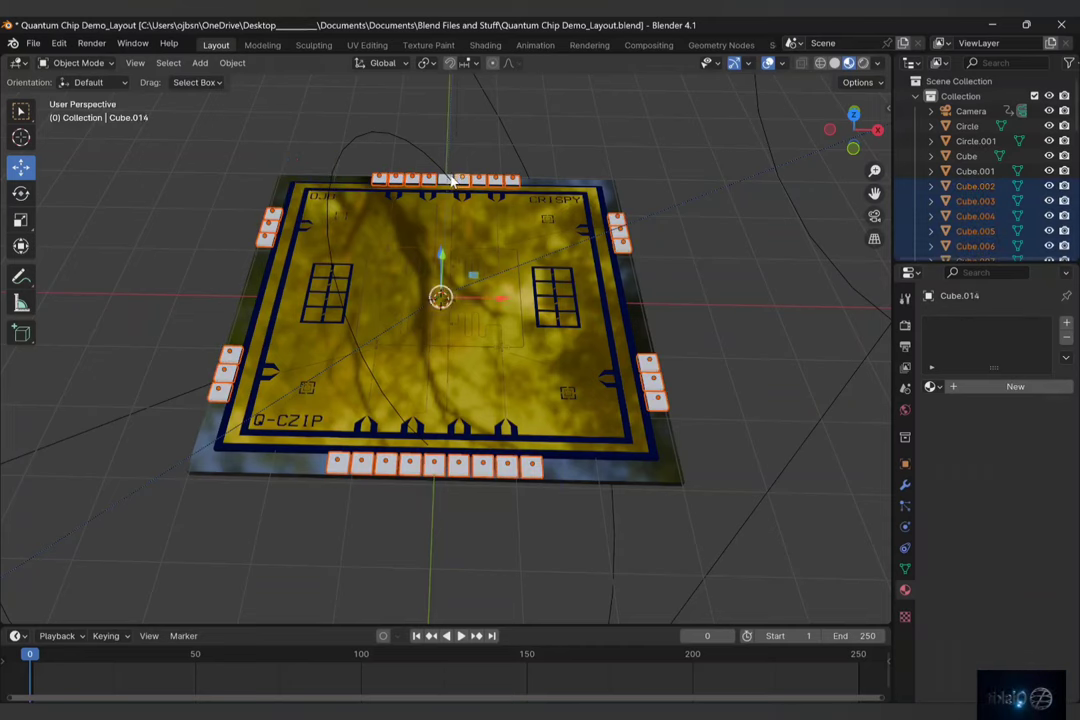
# Give the joined blocks a new gold material with Metallic 1.000 and specular tint FFB000
pyautogui.click(1015, 387)
pyautogui.click(1023, 481)
pyautogui.moveTo(966, 310); pyautogui.dragTo(910, 350)
pyautogui.moveTo(1005, 500); pyautogui.dragTo(1045, 518)
pyautogui.click(863, 63)
pyautogui.click(1023, 481)
pyautogui.click(1022, 667)
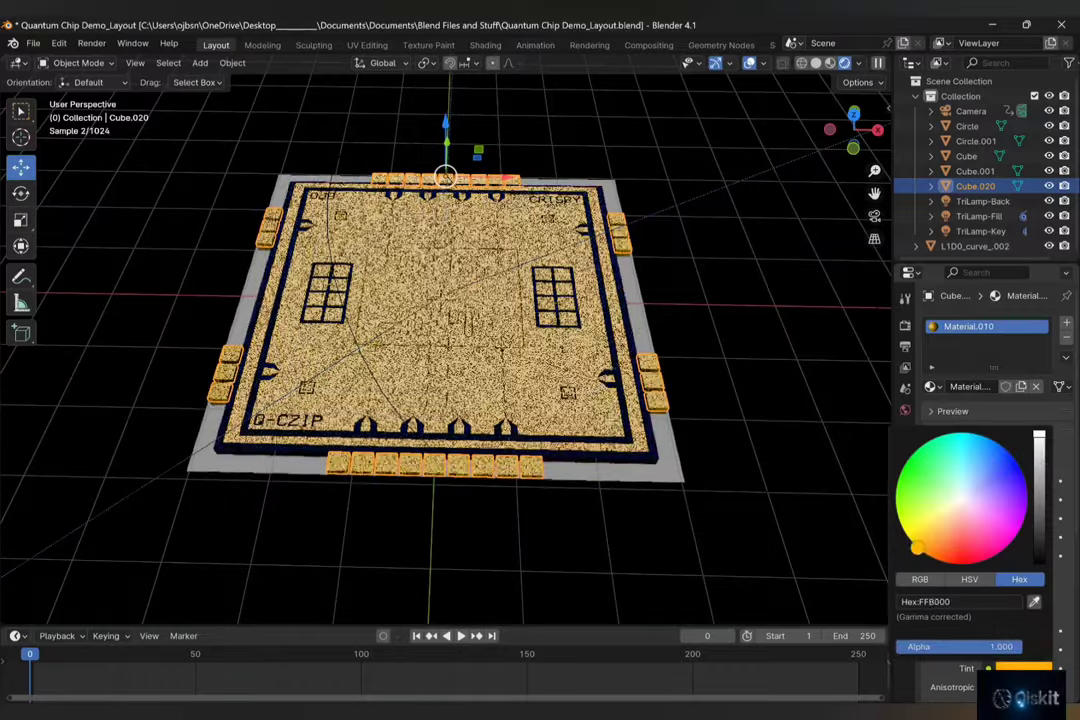
# Set the block material's coat to weight 0.217, roughness 0.010, IOR 4.000 and a darkened gold tint, and lower the surface roughness
pyautogui.scroll(-5, 962, 600)
pyautogui.click(1018, 597)
pyautogui.hotkey('ctrl', 'v')
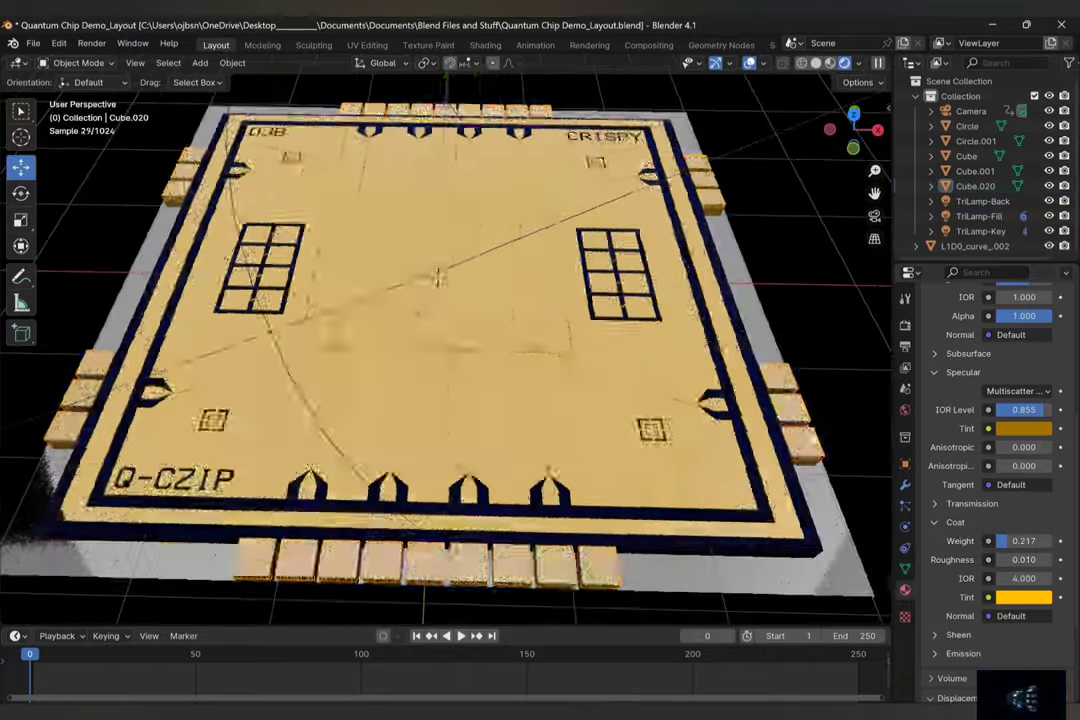
pyautogui.click(1022, 597)
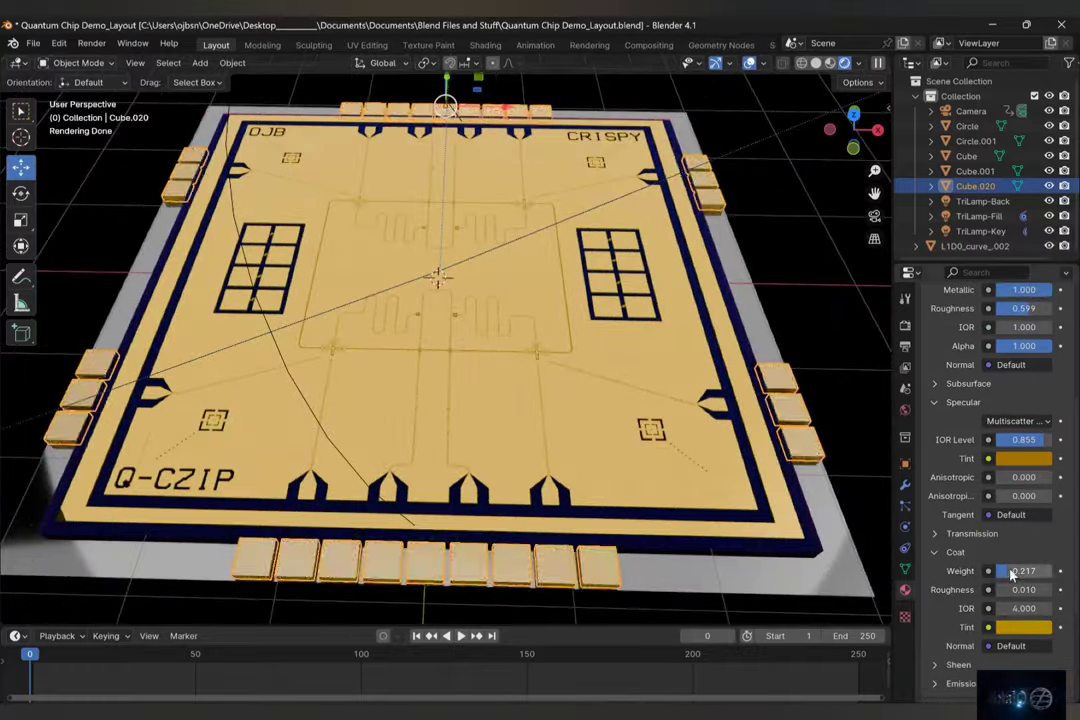
pyautogui.moveTo(1023, 309); pyautogui.dragTo(1001, 309)
pyautogui.scroll(2, 1015, 335)
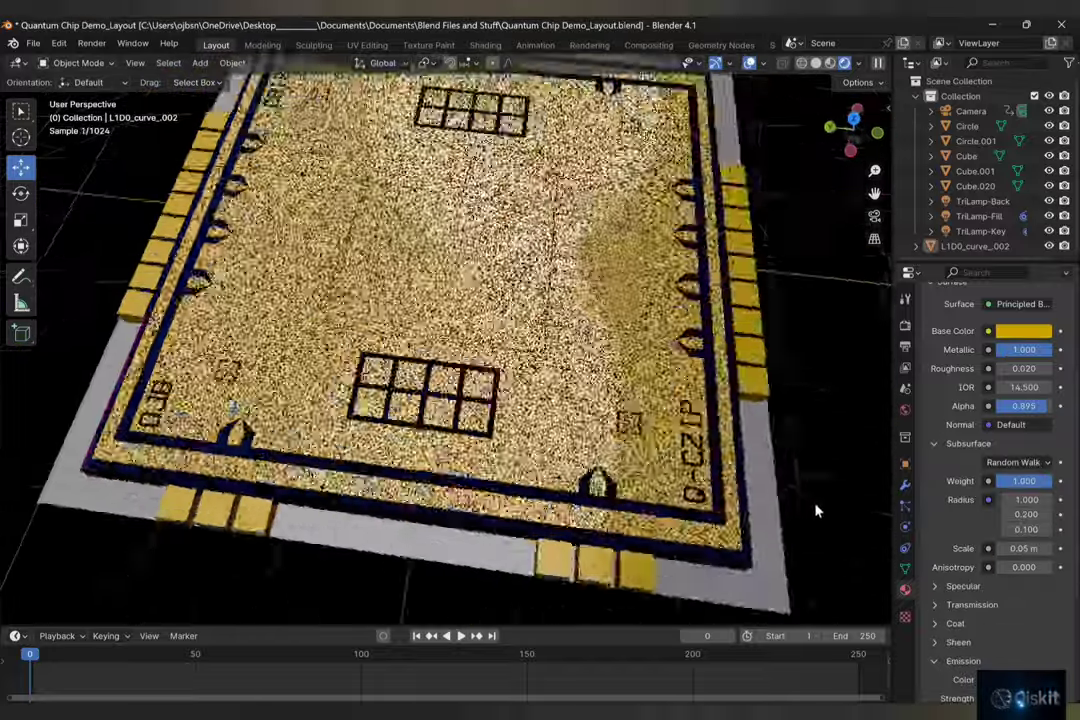
# Subdivide the NURBS path that spans from the contact pad to the block beside Q-CZIP between its selected control points
pyautogui.click(78, 62)
pyautogui.click(367, 163)
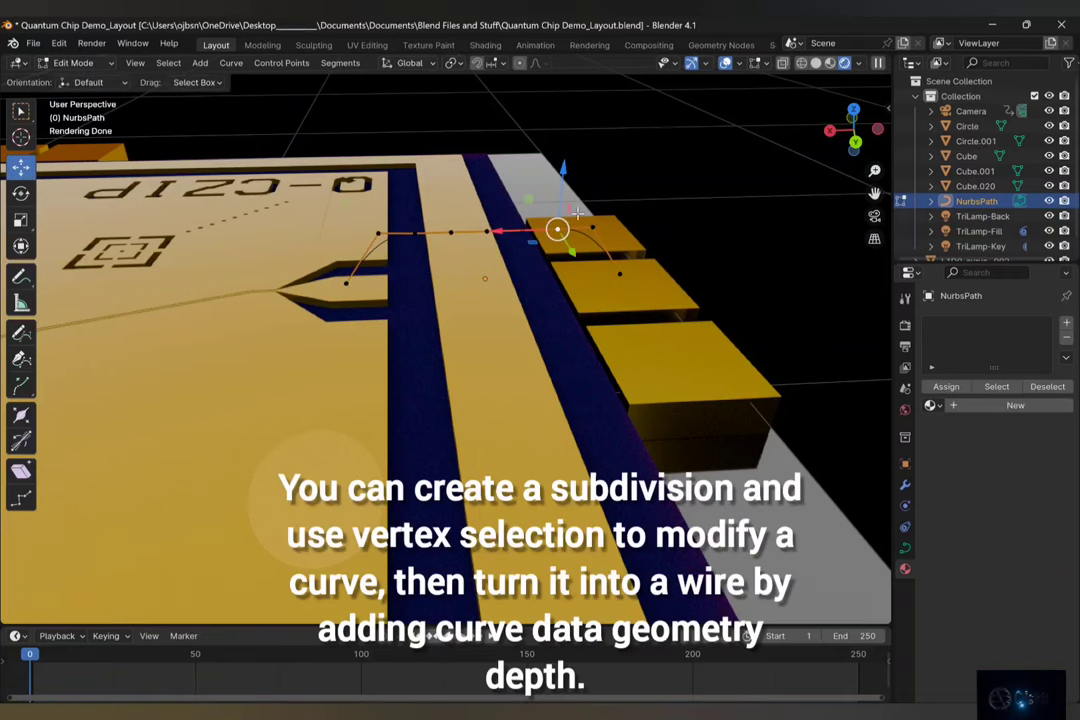
pyautogui.keyDown('shift'); pyautogui.click(416, 234); pyautogui.keyUp('shift')
pyautogui.rightClick(412, 235)
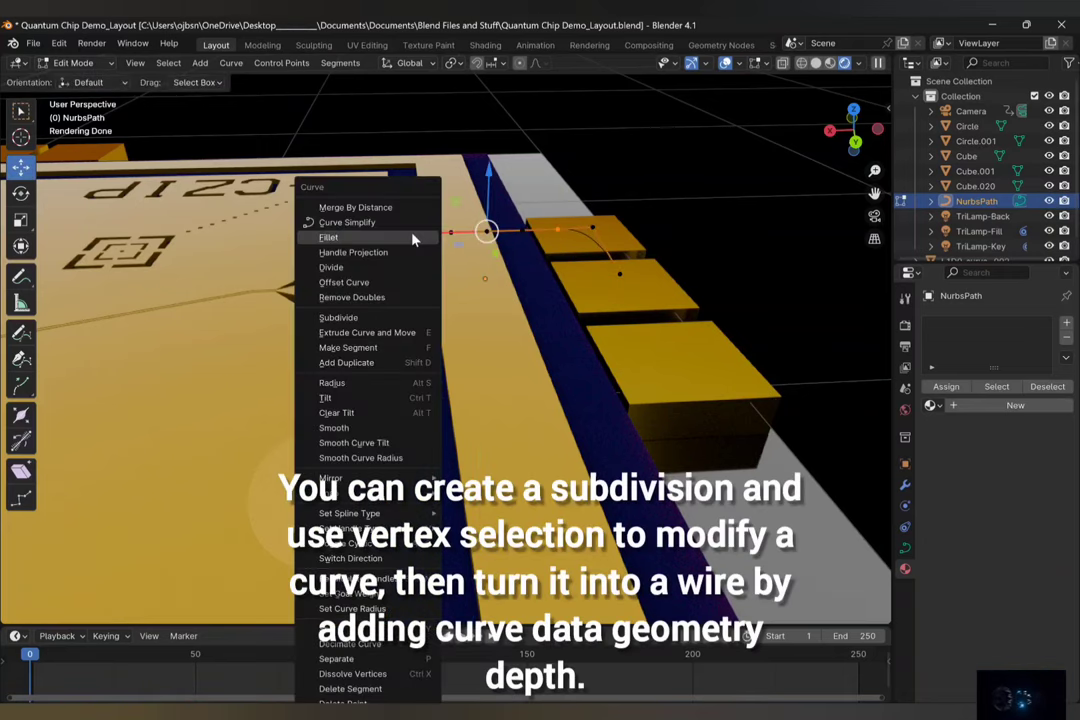
pyautogui.click(338, 317)
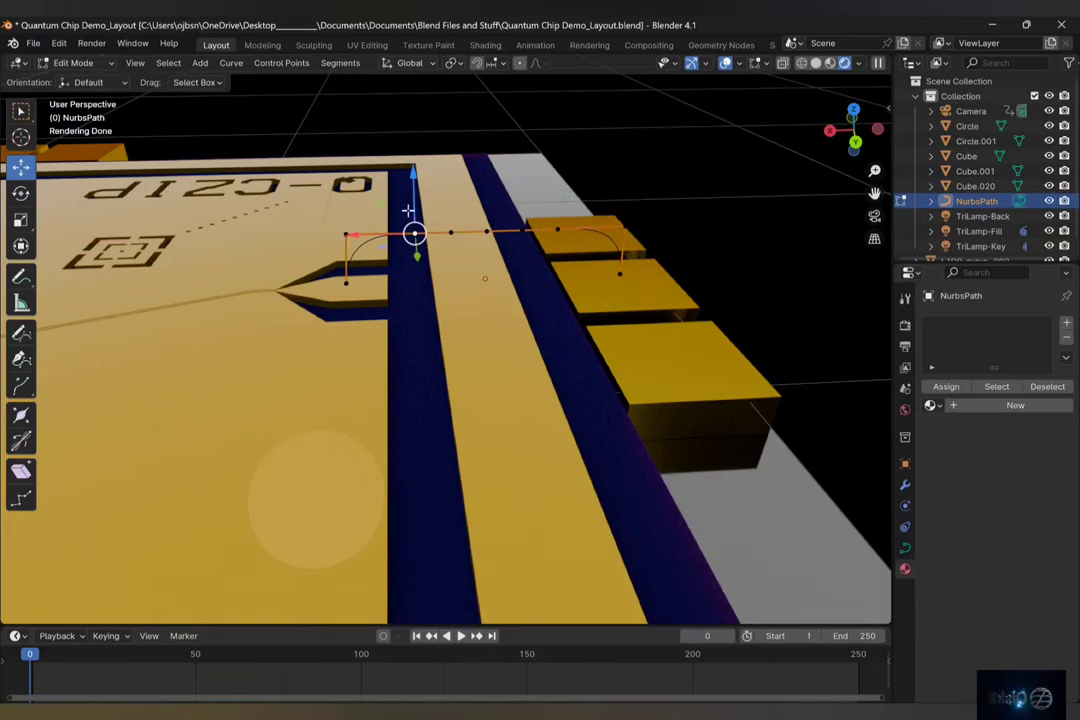
# Shape the path into a low arch, lowering its upper control points 0.027 m along Z, and open the curve data settings
pyautogui.moveTo(489, 172)
pyautogui.mouseDown()
pyautogui.moveTo(489, 163)
pyautogui.moveTo(490, 183)
pyautogui.mouseUp()
pyautogui.click(488, 221)
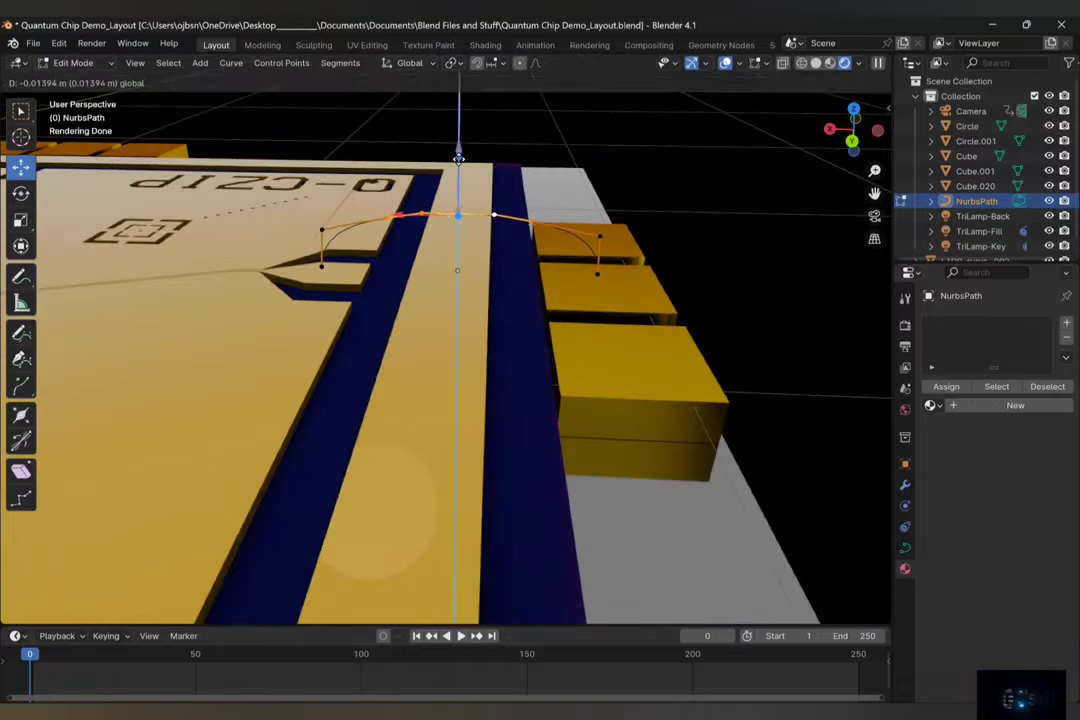
pyautogui.press('Escape')
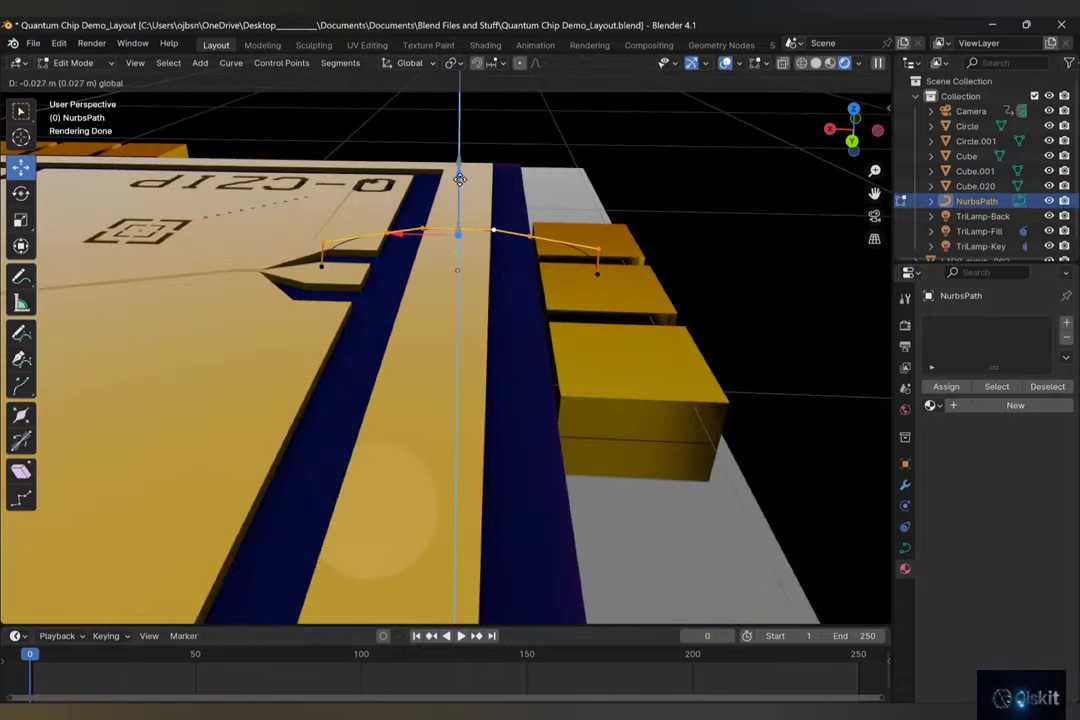
pyautogui.click(459, 178)
pyautogui.click(905, 549)
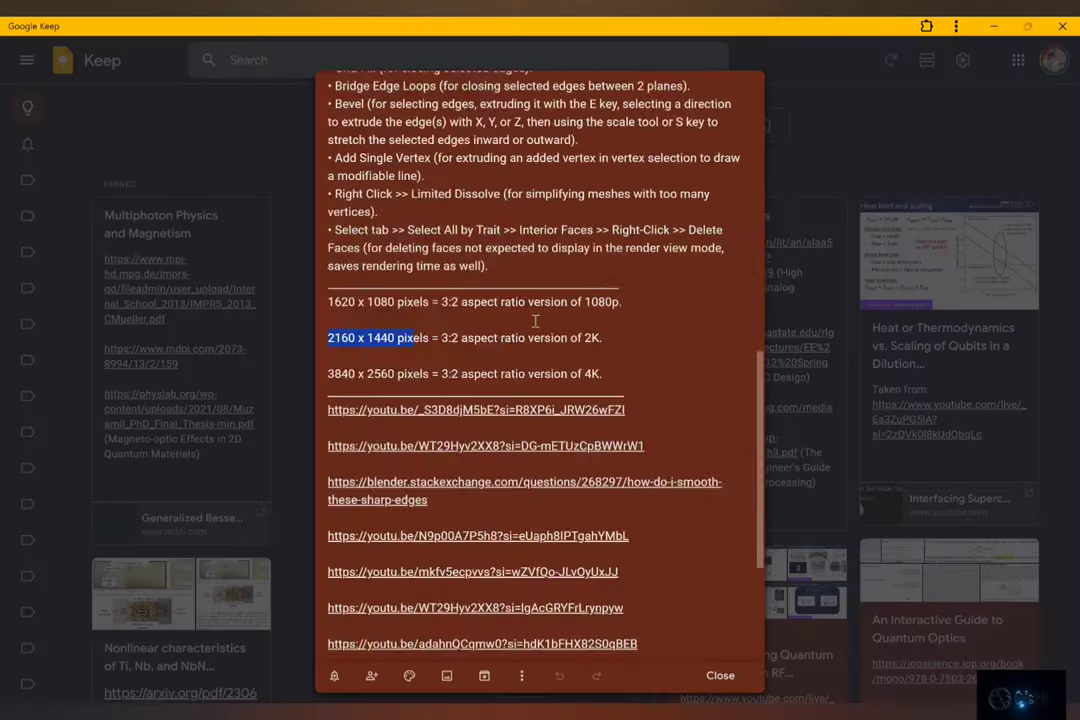
# Check the Google Keep note on Blender tools for how to create a wire from a curve, then return to Blender
pyautogui.scroll(10, 580, 317)
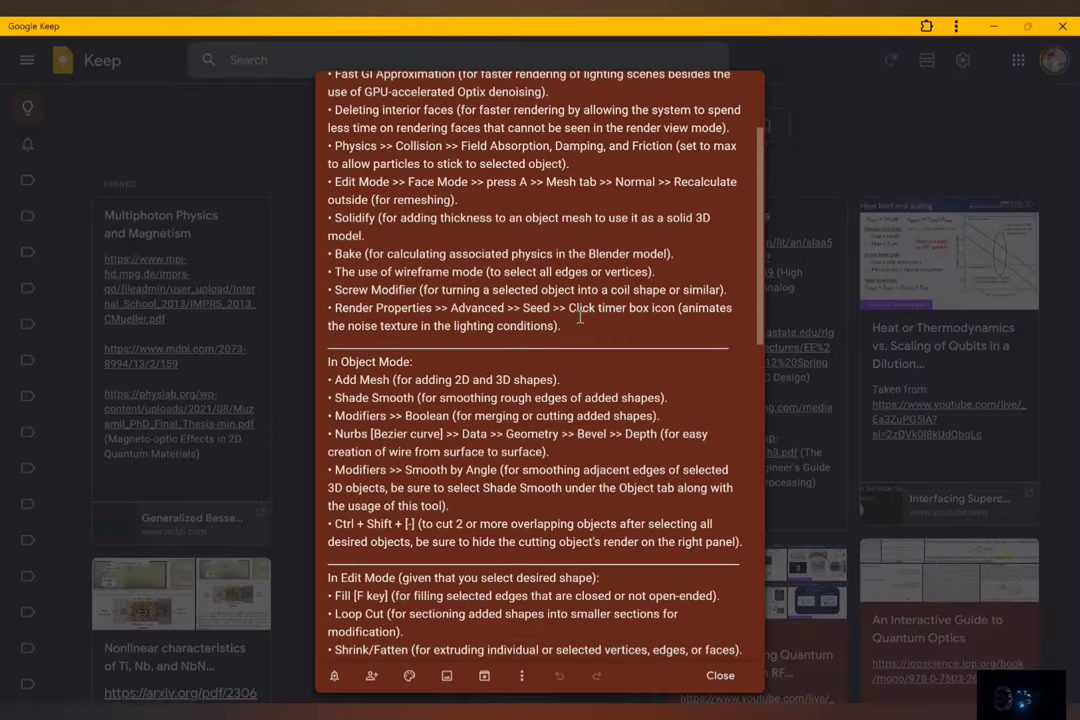
pyautogui.scroll(1, 536, 277)
pyautogui.scroll(-5, 536, 277)
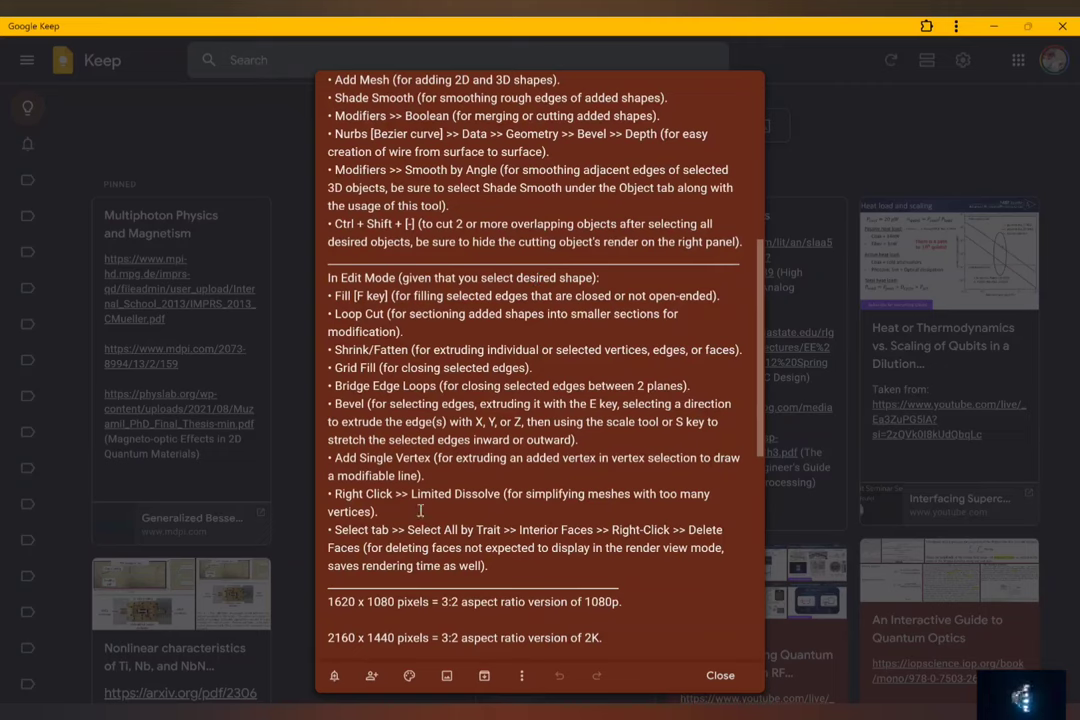
pyautogui.scroll(5, 526, 352)
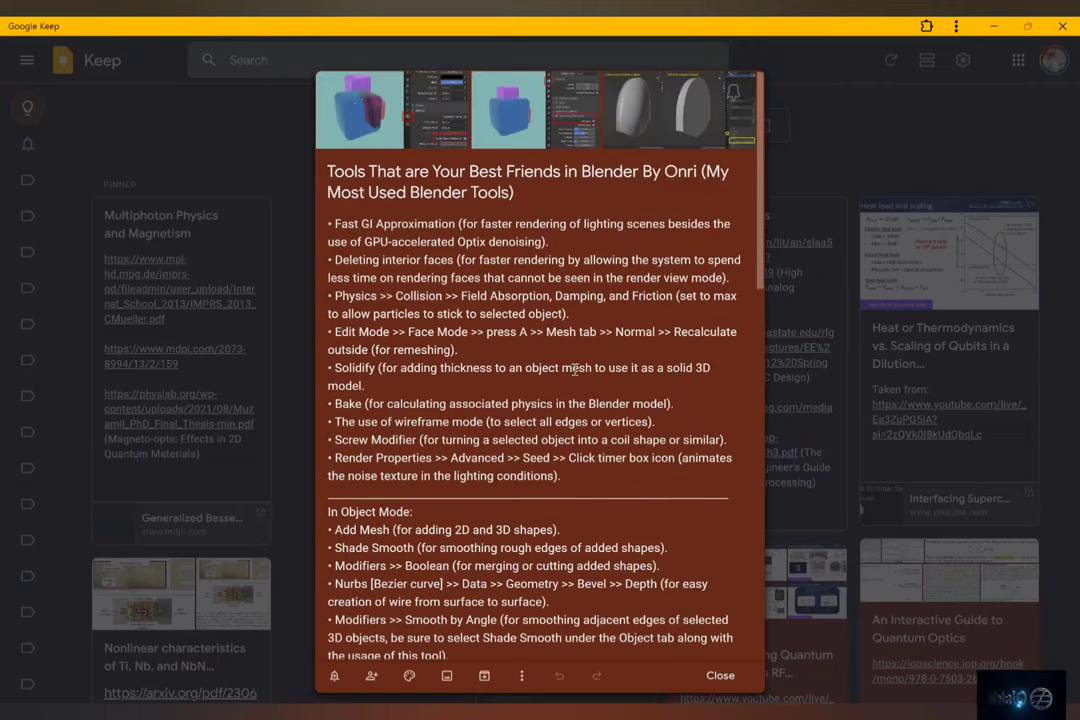
pyautogui.scroll(-3, 576, 369)
pyautogui.click(993, 26)
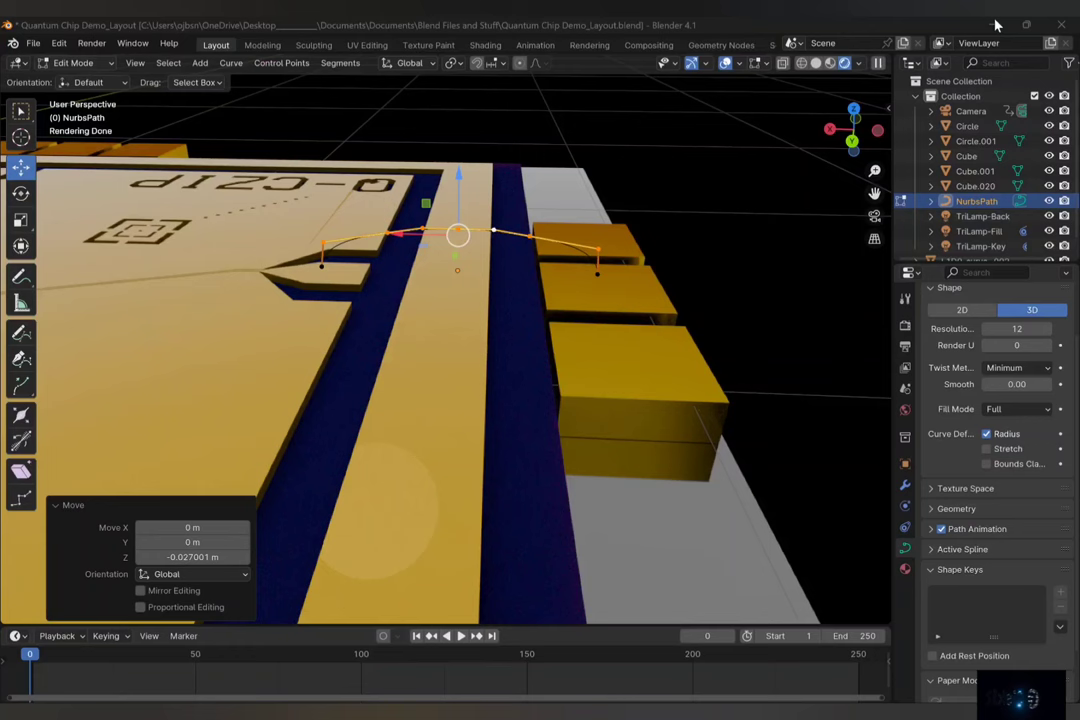
# Turn the path into a wire with a 0.04 m bevel depth and a new material with Metallic 1.000 and Roughness 0.000
pyautogui.scroll(-3, 985, 500)
pyautogui.moveTo(1017, 480); pyautogui.dragTo(1040, 480)
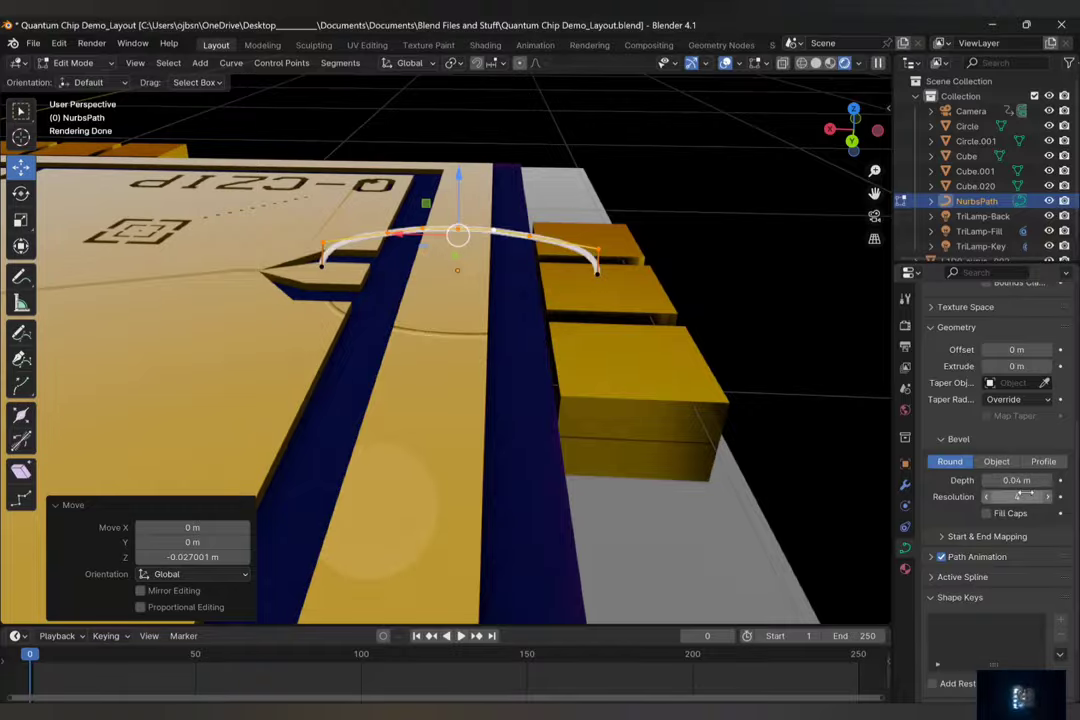
pyautogui.click(905, 568)
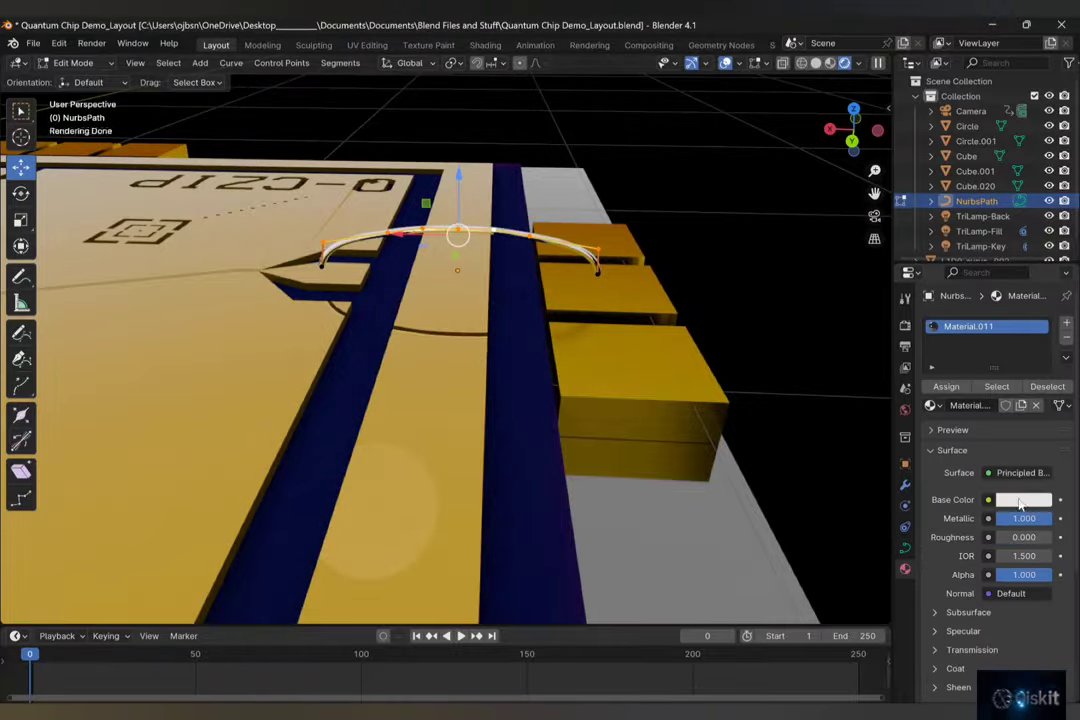
pyautogui.click(1020, 503)
# Shade the wire smooth in Object Mode and slightly reduce its bevel depth
pyautogui.press('Tab')
pyautogui.click(230, 64)
pyautogui.click(262, 432)
pyautogui.click(790, 260)
pyautogui.scroll(2, 453, 246)
pyautogui.moveTo(453, 246); pyautogui.dragTo(488, 283, button='middle')
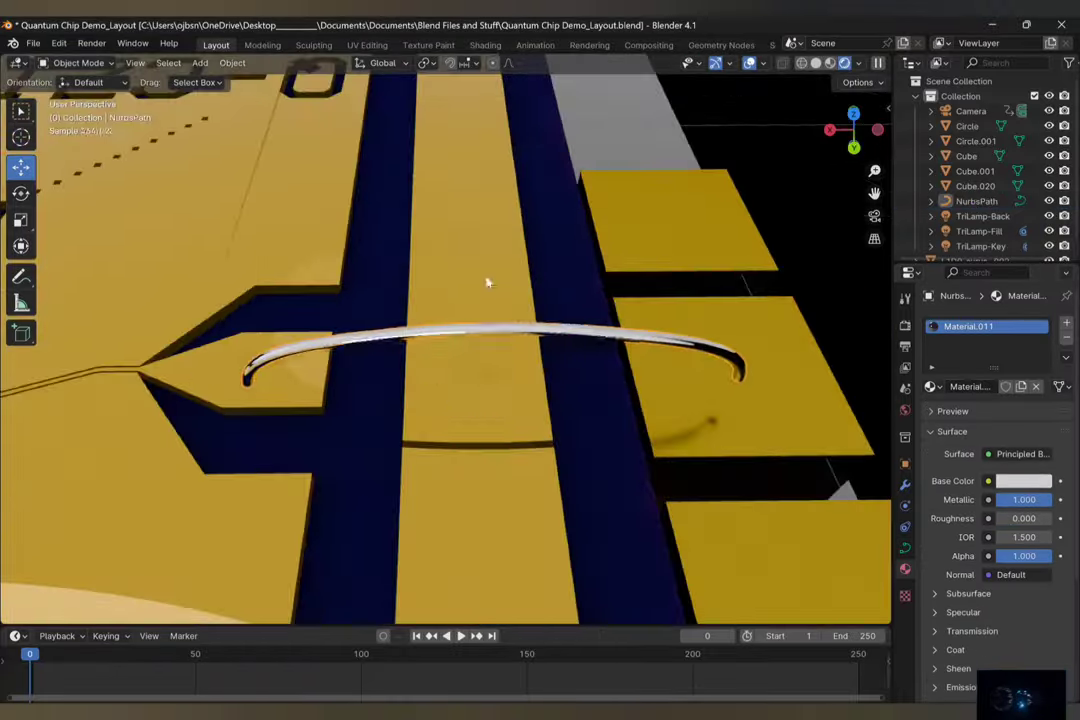
pyautogui.moveTo(1025, 632); pyautogui.dragTo(1015, 632)
# Lower the wire along Z toward the chip surface and shift it along Y in line with the pad and block
pyautogui.moveTo(765, 420); pyautogui.dragTo(765, 240, button='middle')
pyautogui.moveTo(473, 108); pyautogui.dragTo(474, 140)
pyautogui.moveTo(474, 140); pyautogui.dragTo(470, 320, button='middle')
pyautogui.moveTo(518, 505); pyautogui.dragTo(524, 543)
pyautogui.moveTo(524, 543); pyautogui.dragTo(500, 350, button='middle')
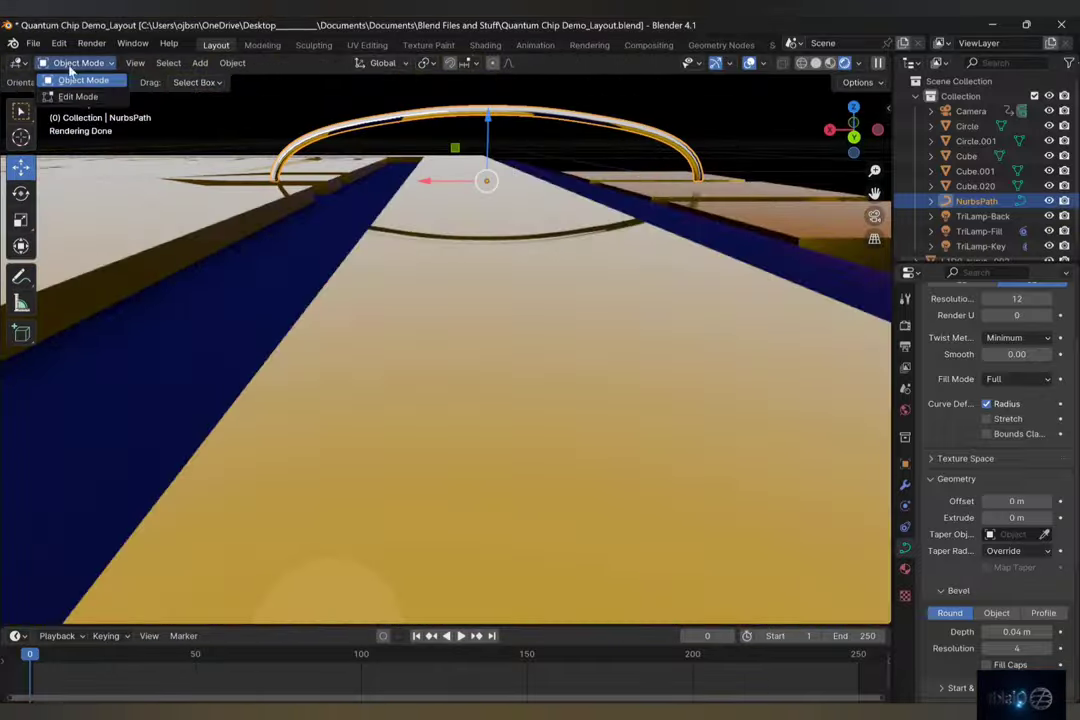
# Adjust the wire's end control point above the contact block and nudge the wire about 0.004 m along Y
pyautogui.click(78, 96)
pyautogui.click(690, 137)
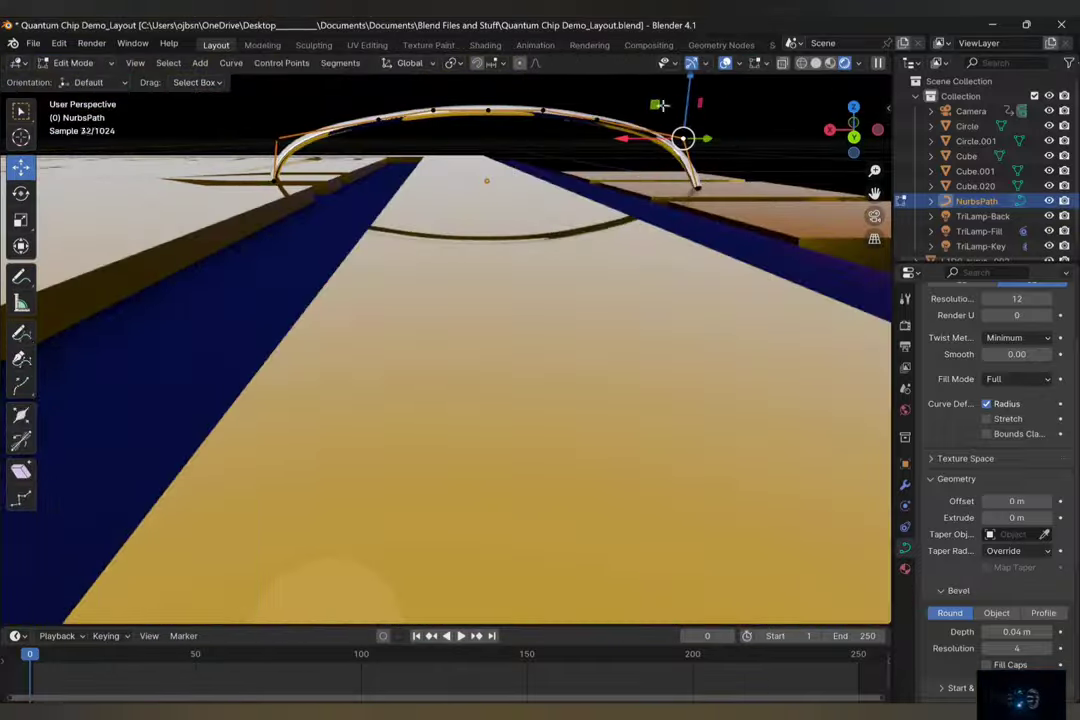
pyautogui.moveTo(660, 104); pyautogui.dragTo(695, 248, button='middle')
pyautogui.moveTo(623, 328); pyautogui.dragTo(614, 327)
pyautogui.moveTo(614, 327); pyautogui.dragTo(642, 300, button='middle')
pyautogui.moveTo(433, 277); pyautogui.dragTo(431, 277)
pyautogui.moveTo(431, 277); pyautogui.dragTo(470, 415, button='middle')
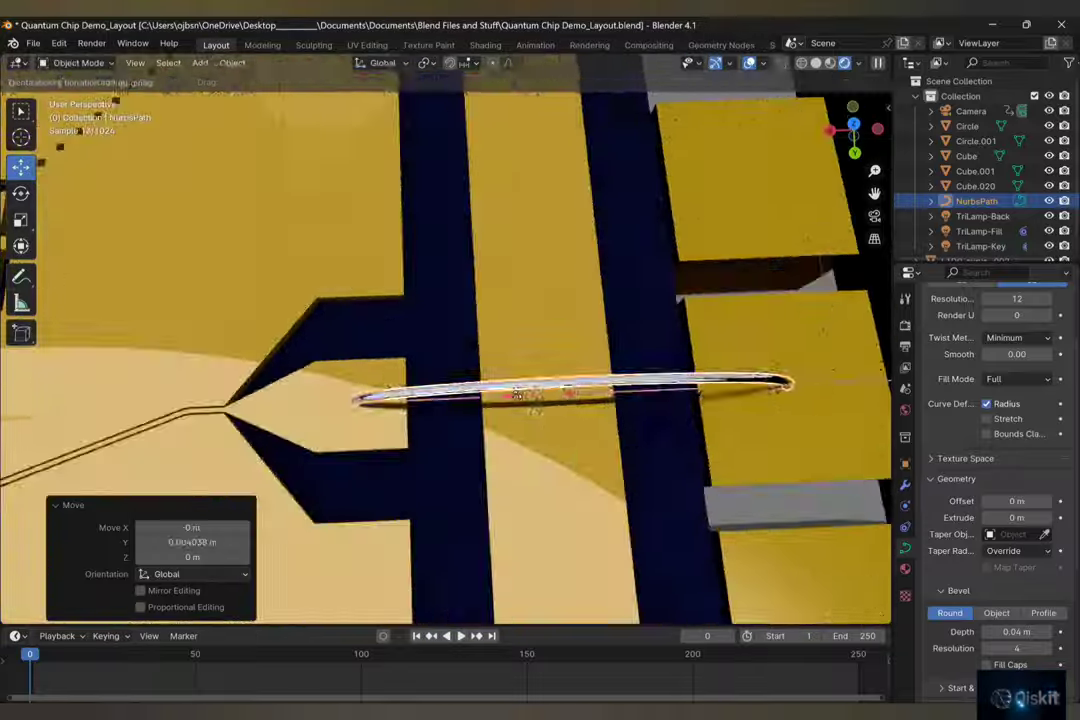
# Nudge the wire slightly along X between pad and contact block, and reduce its bevel depth to 0.03 m
pyautogui.moveTo(517, 395); pyautogui.dragTo(511, 395)
pyautogui.moveTo(511, 395); pyautogui.dragTo(586, 383, button='middle')
pyautogui.scroll(-7, 400, 356)
pyautogui.scroll(-4, 586, 383)
pyautogui.click(586, 383)
pyautogui.scroll(7, 546, 377)
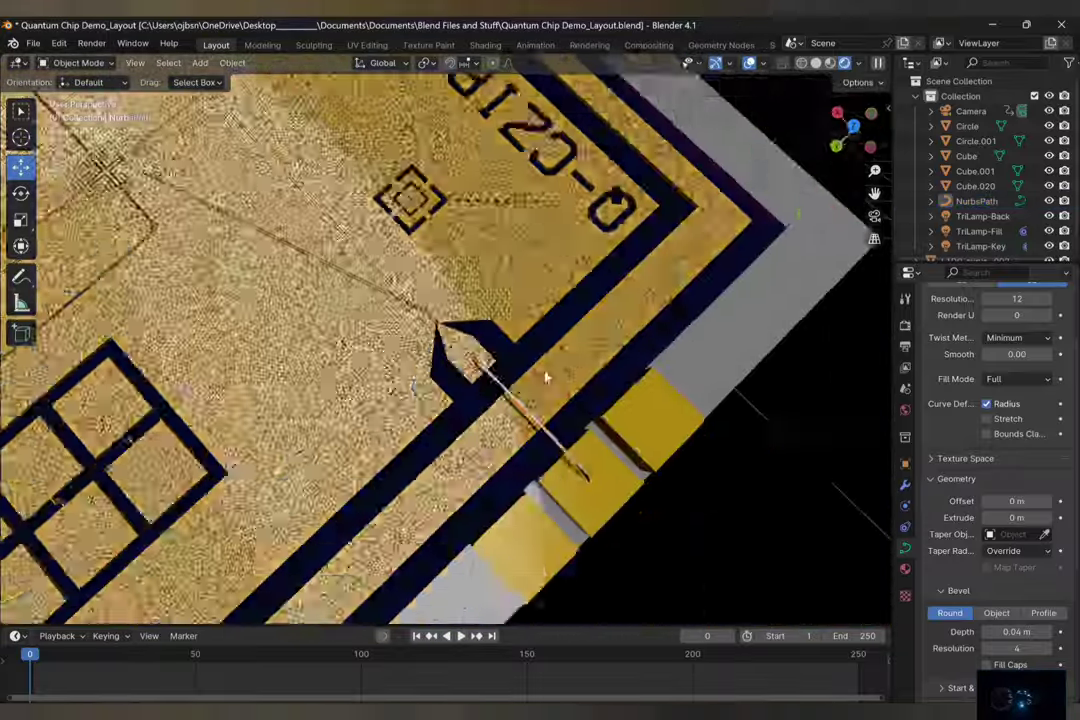
pyautogui.scroll(1, 546, 377)
pyautogui.moveTo(1016, 632); pyautogui.dragTo(1008, 632)
# Duplicate the wire and move the copy along positive Y so it bonds the chip edge to the adjacent contact block
pyautogui.moveTo(682, 545); pyautogui.dragTo(735, 410, button='middle')
pyautogui.click(639, 330)
pyautogui.scroll(2, 660, 335)
pyautogui.keyDown('shift'); pyautogui.moveTo(855, 328); pyautogui.dragTo(731, 370, button='middle'); pyautogui.keyUp('shift')
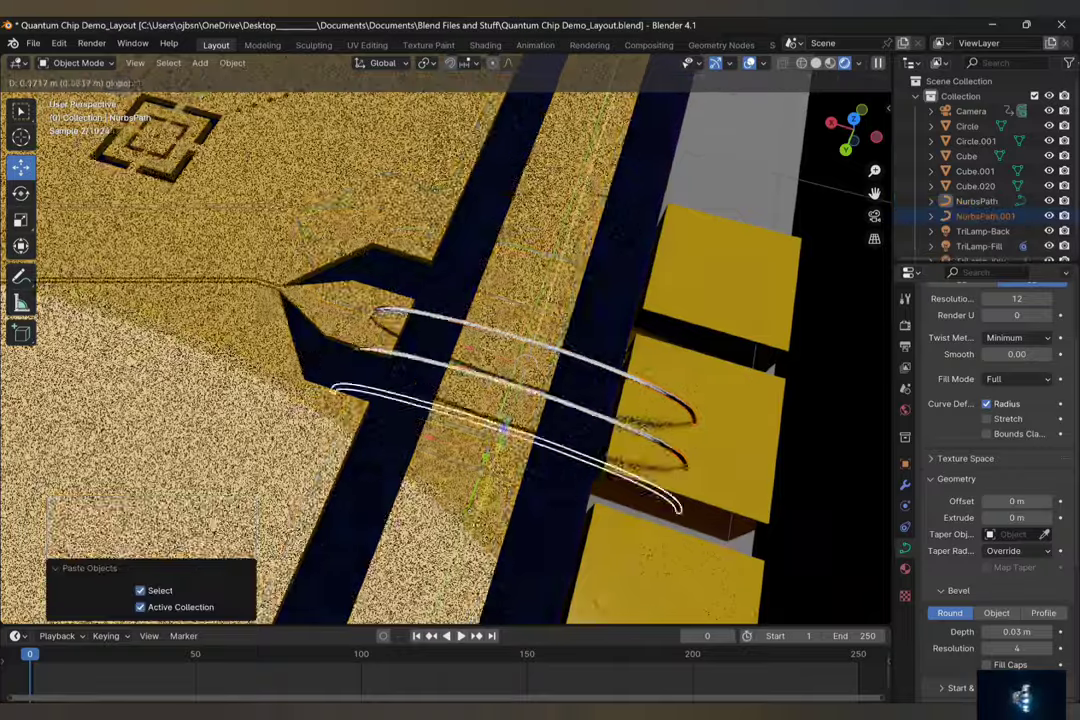
pyautogui.moveTo(484, 506); pyautogui.dragTo(456, 582)
pyautogui.keyDown('shift'); pyautogui.moveTo(456, 582); pyautogui.dragTo(471, 505, button='middle'); pyautogui.keyUp('shift')
pyautogui.moveTo(471, 512); pyautogui.dragTo(470, 520)
# Paste a second wire copy and move it about -0.32 m along Y to the contact block on the other side
pyautogui.moveTo(527, 337); pyautogui.dragTo(572, 185)
pyautogui.moveTo(572, 185); pyautogui.dragTo(518, 258, button='middle')
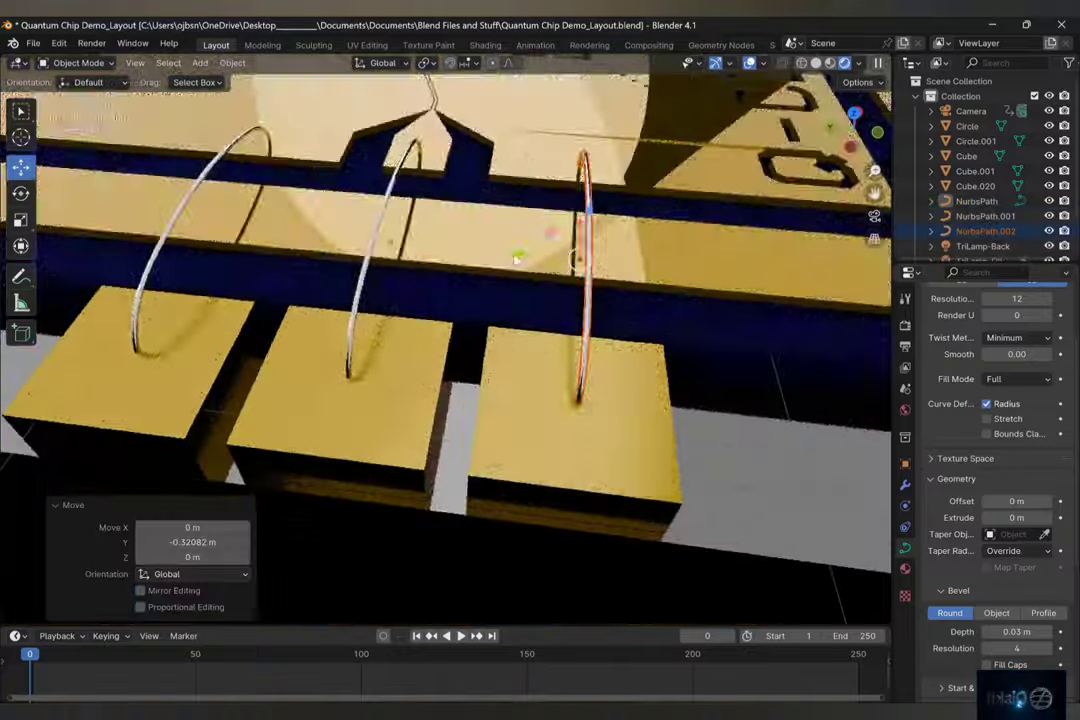
pyautogui.moveTo(518, 258); pyautogui.dragTo(522, 255)
pyautogui.moveTo(522, 255); pyautogui.dragTo(808, 137, button='middle')
pyautogui.click(619, 260)
pyautogui.scroll(4, 806, 137)
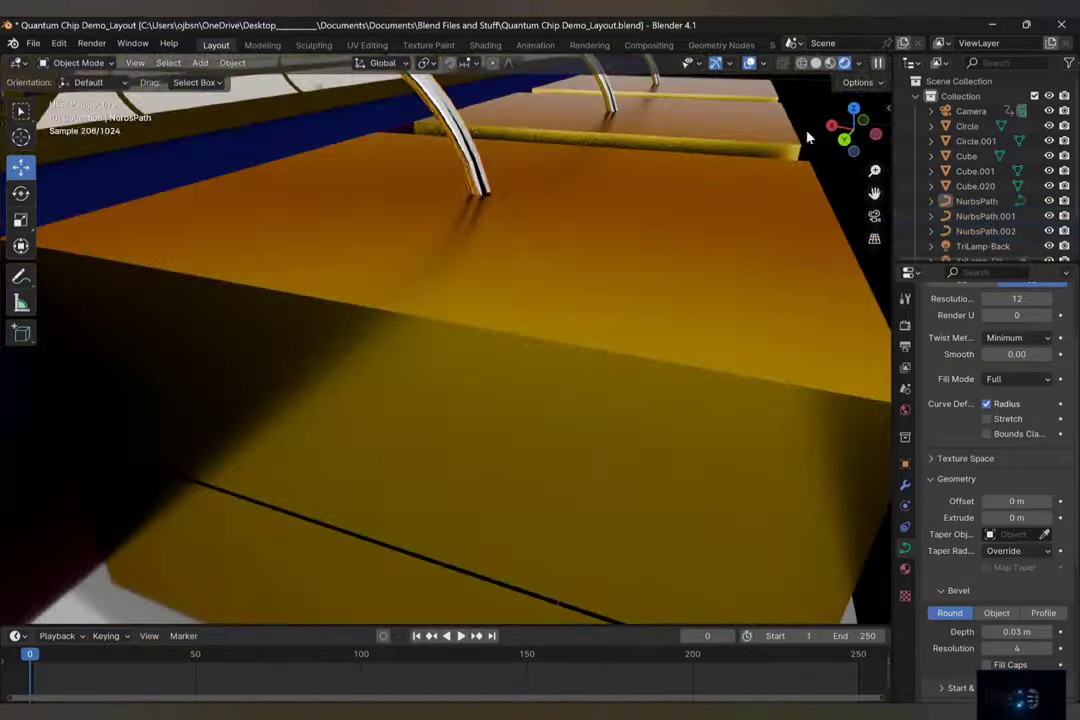